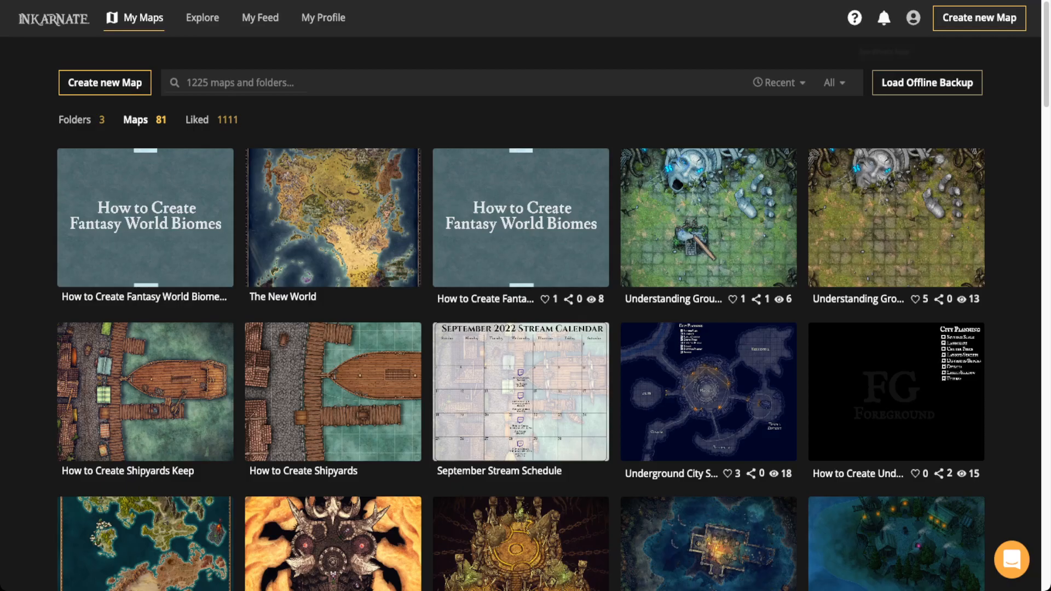
- Read the "New Art: Fantasy World additions" update notes through the new tree, mountain and cliff stamp sets, then close them
left_click(883, 18)
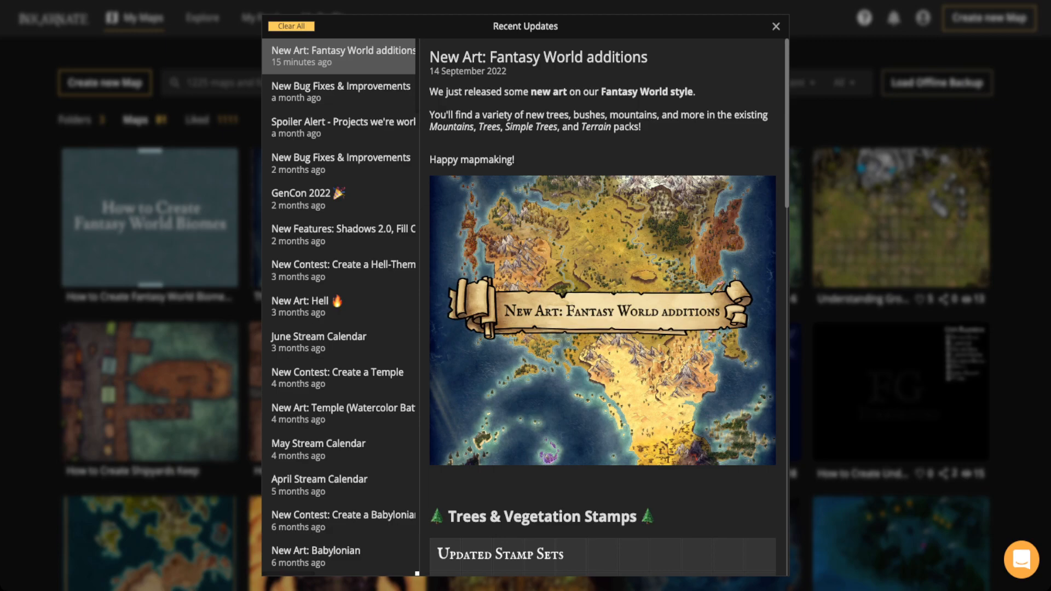
scroll(602, 307, "down", 5)
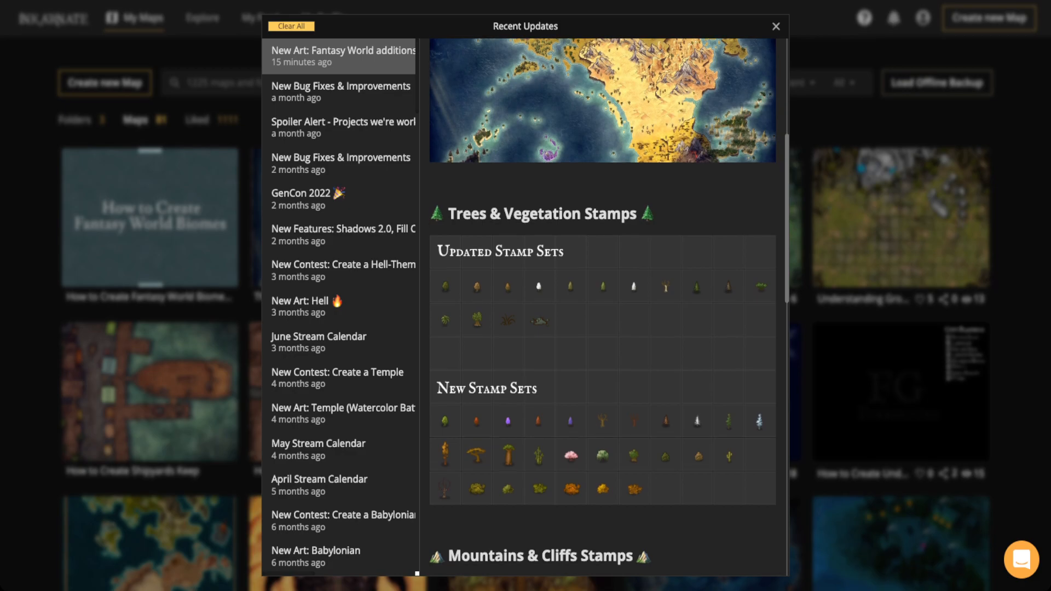
scroll(602, 307, "down", 5)
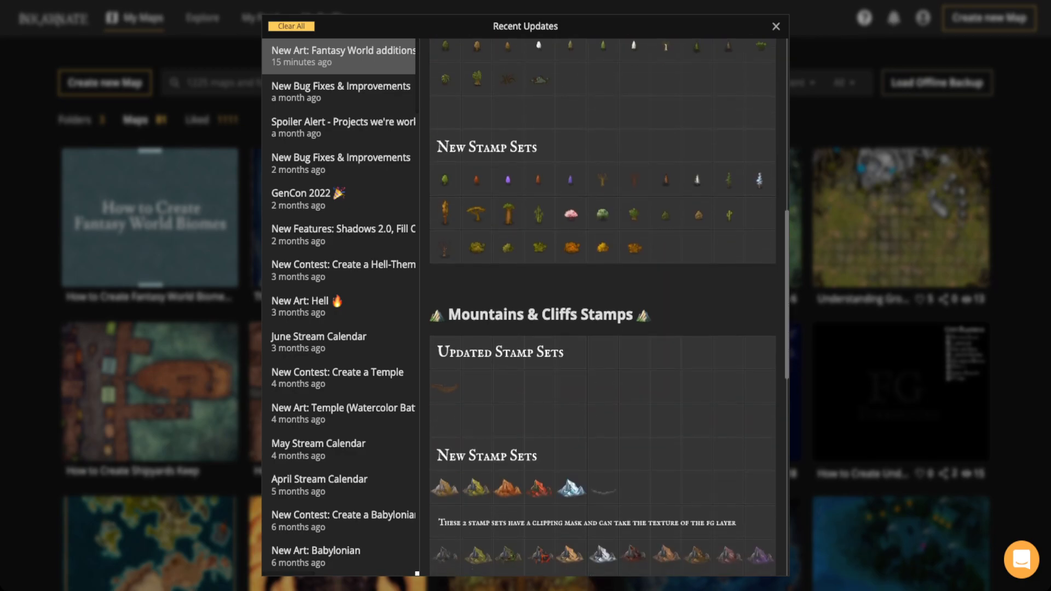
scroll(602, 306, "down", 3)
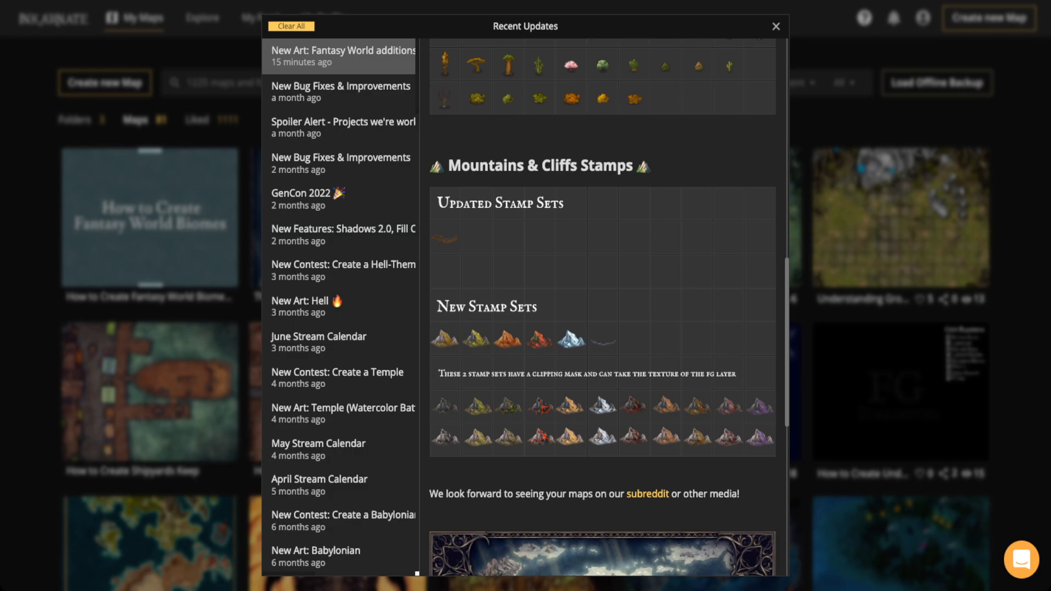
scroll(602, 307, "down", 1)
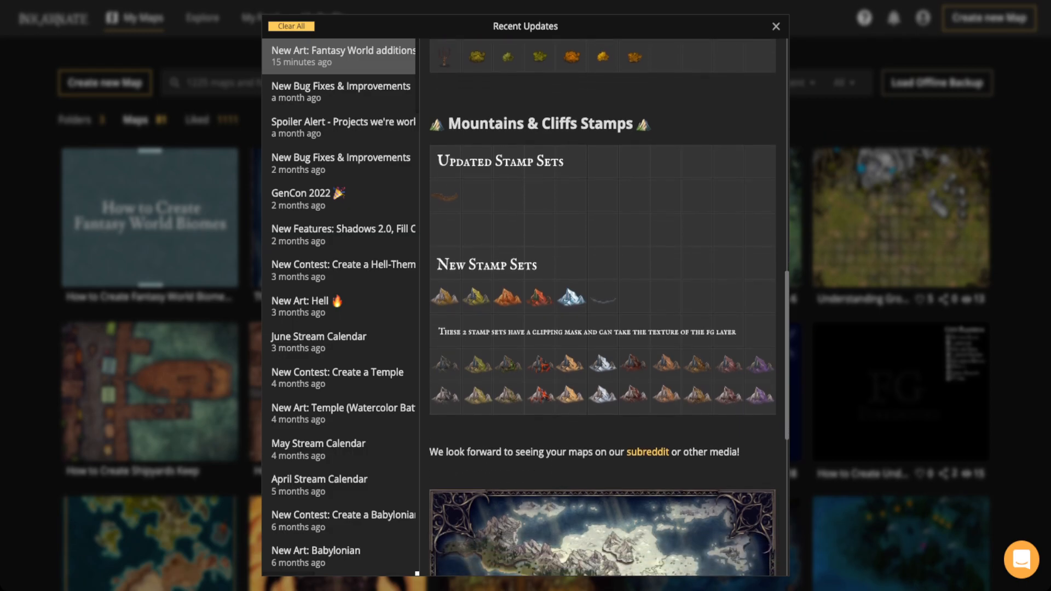
scroll(602, 307, "down", 8)
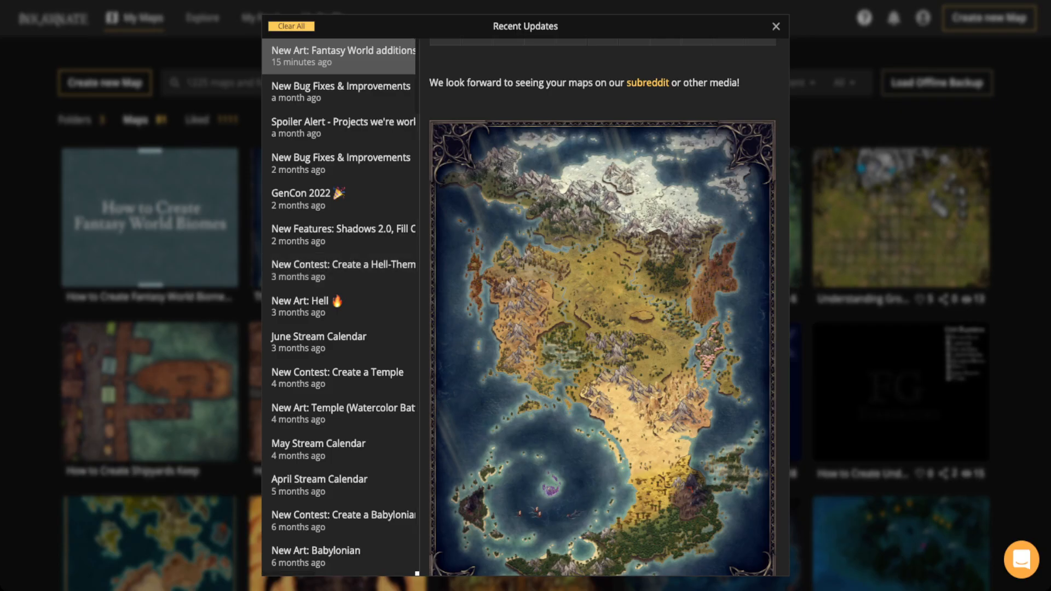
left_click(776, 26)
- View "The New World" map full screen and examine its snowy northern mountains, western coast and central plains up close
left_click(264, 268)
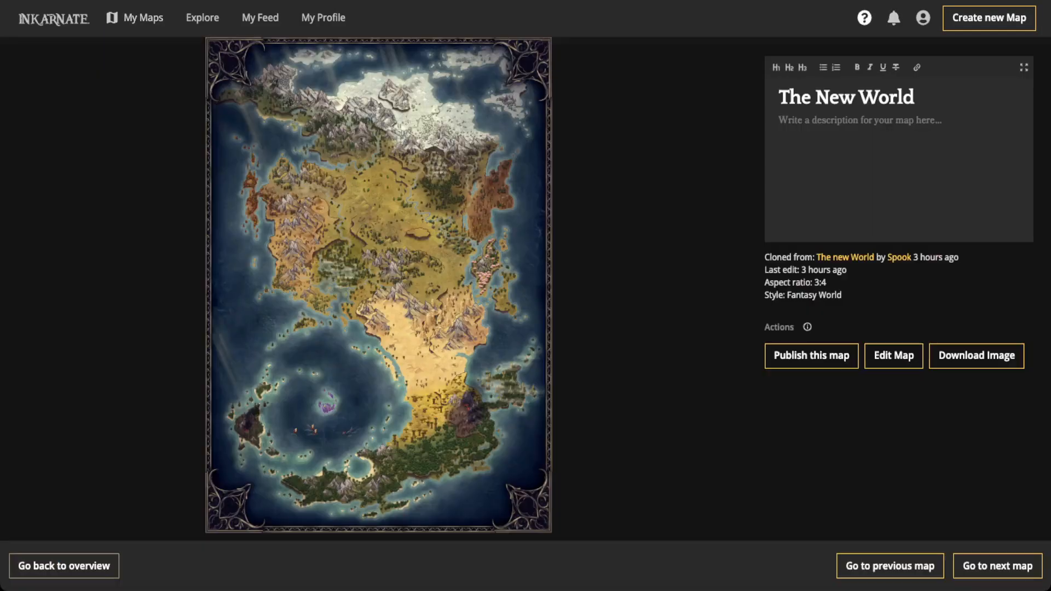
left_click(379, 285)
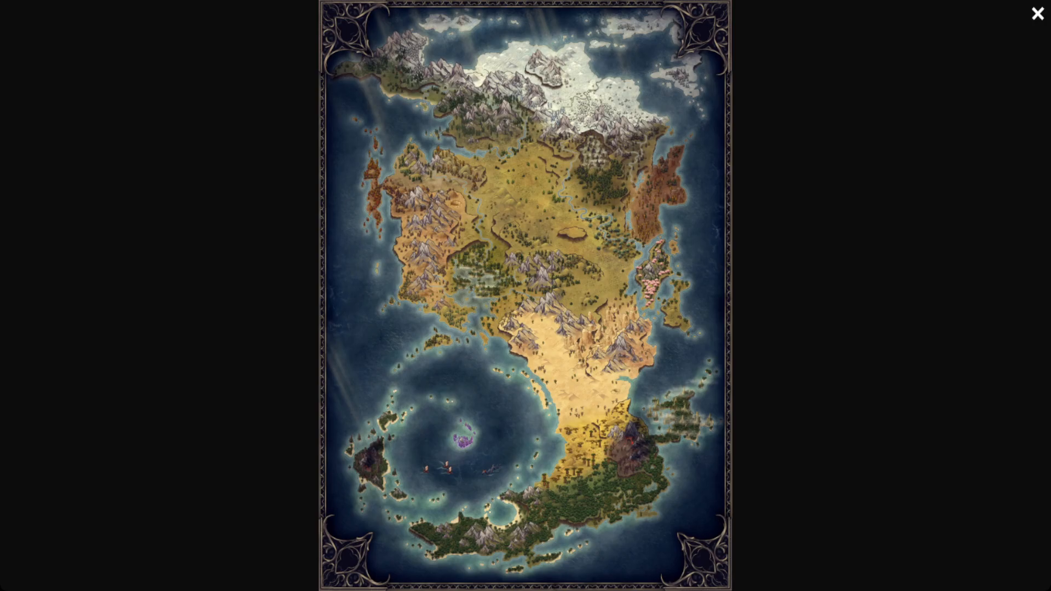
scroll(520, 221, "up", 5)
left_click_drag(520, 222, 510, 590)
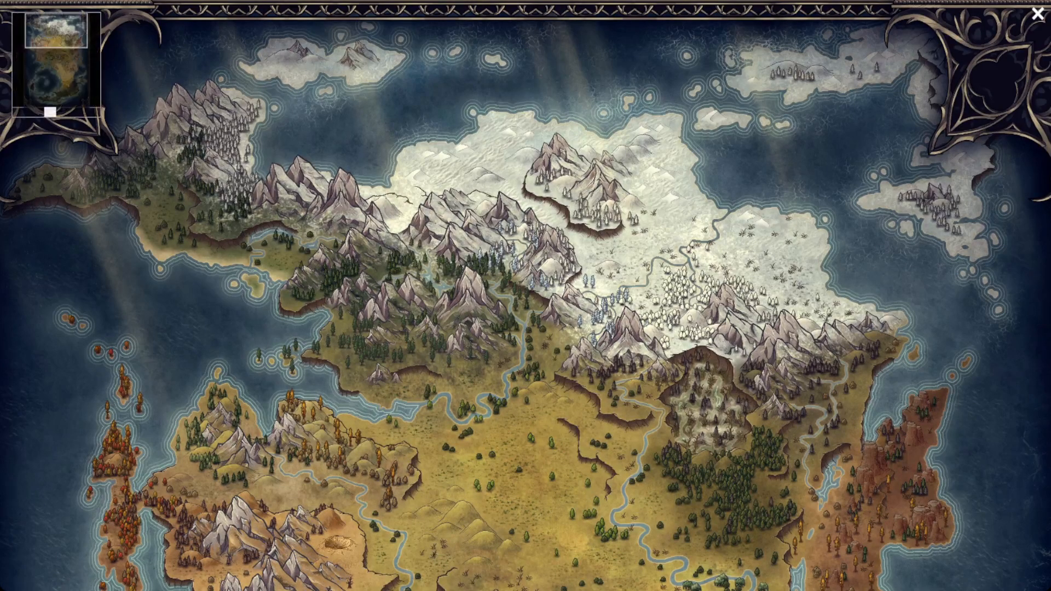
scroll(389, 230, "up", 1)
left_click_drag(389, 229, 598, 339)
scroll(496, 270, "up", 1)
scroll(496, 269, "up", 1)
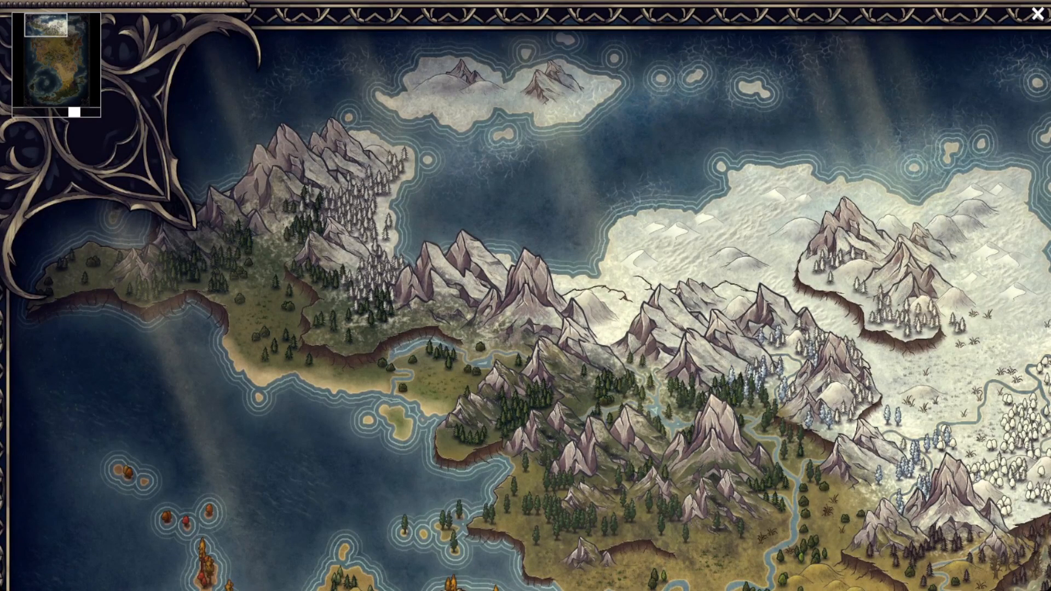
left_click_drag(598, 339, 412, 115)
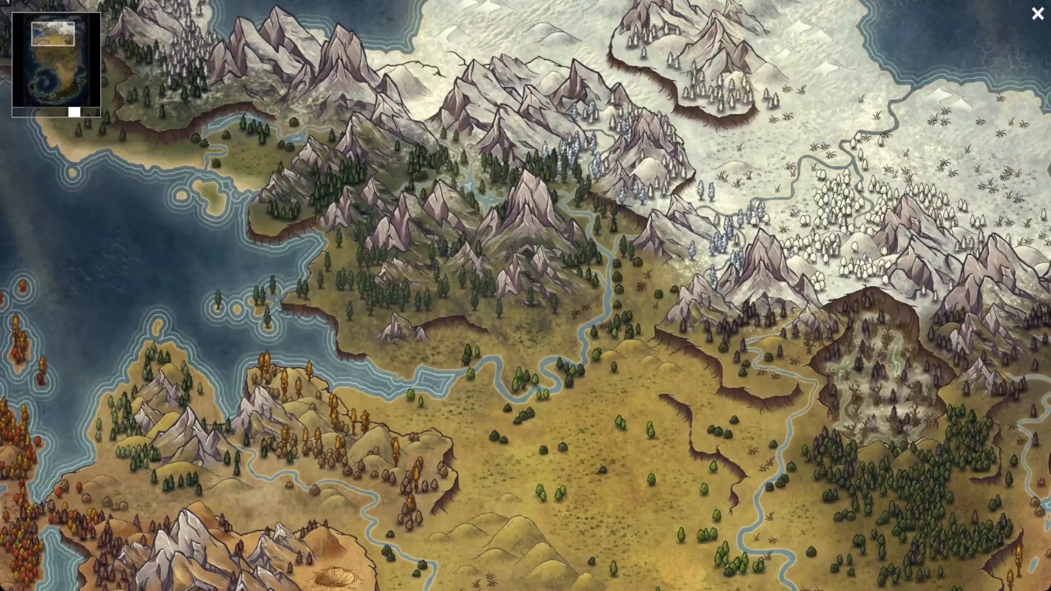
left_click_drag(493, 438, 560, 130)
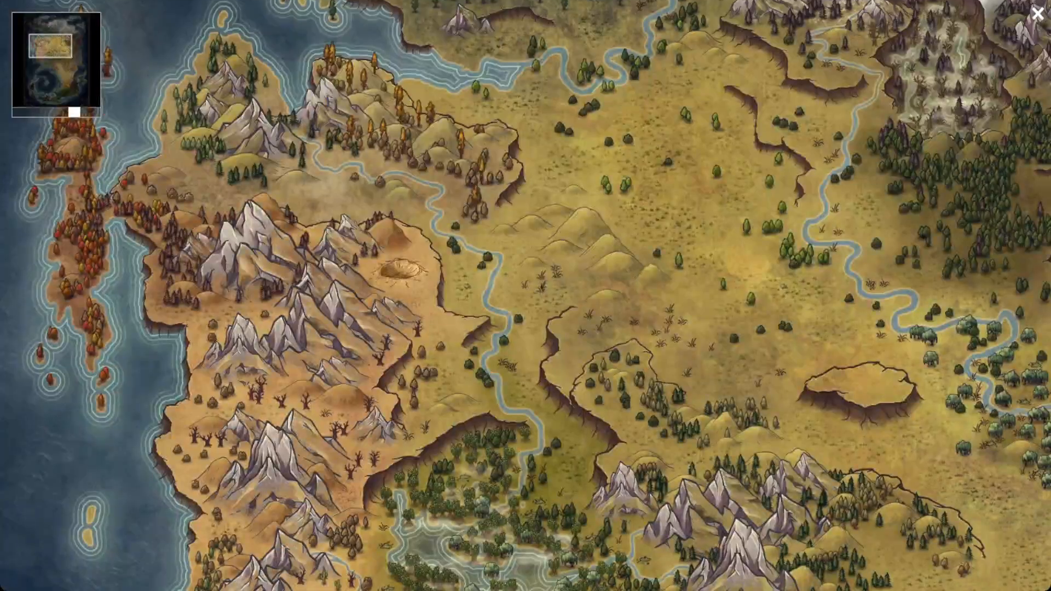
left_click_drag(503, 356, 549, 237)
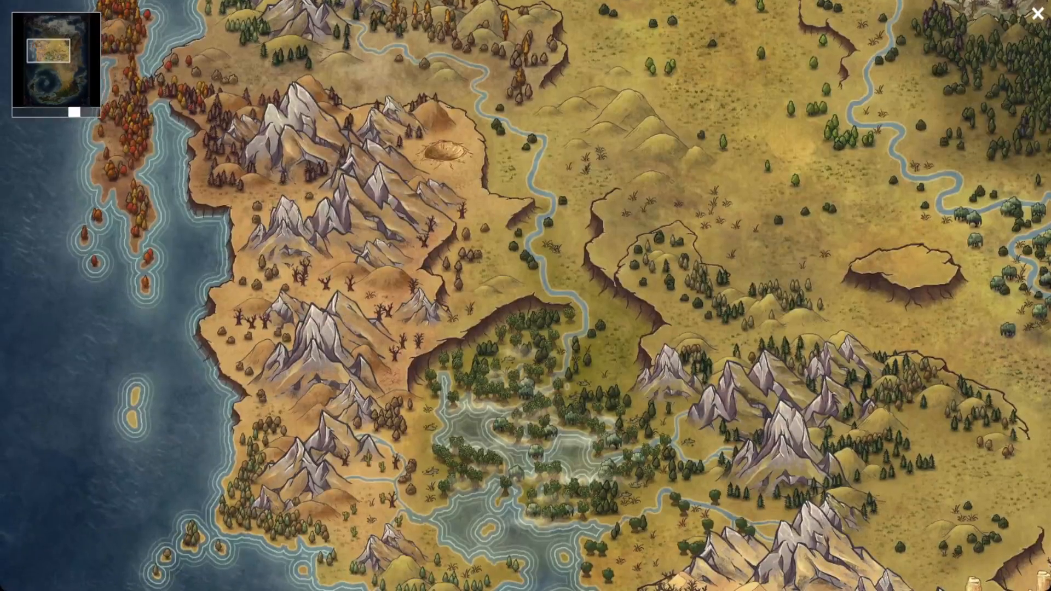
left_click_drag(526, 329, 514, 270)
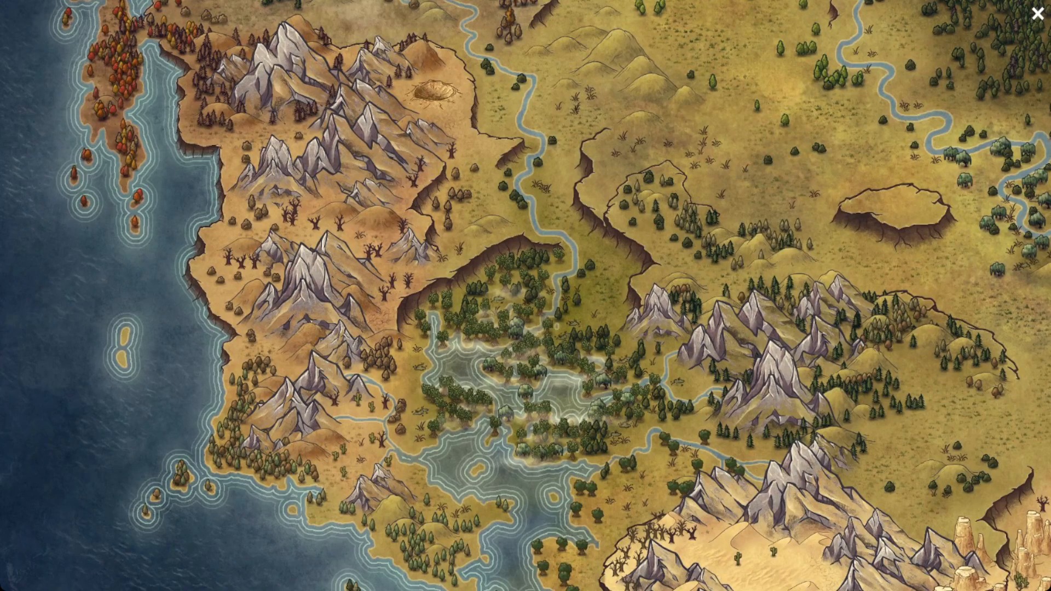
- Examine the map's eastern side up close, including the plateau, the willow-lined river and the cherry blossom peninsula
left_click_drag(761, 427, 398, 100)
scroll(470, 404, "up", 2)
left_click_drag(684, 246, 369, 447)
left_click_drag(525, 246, 526, 400)
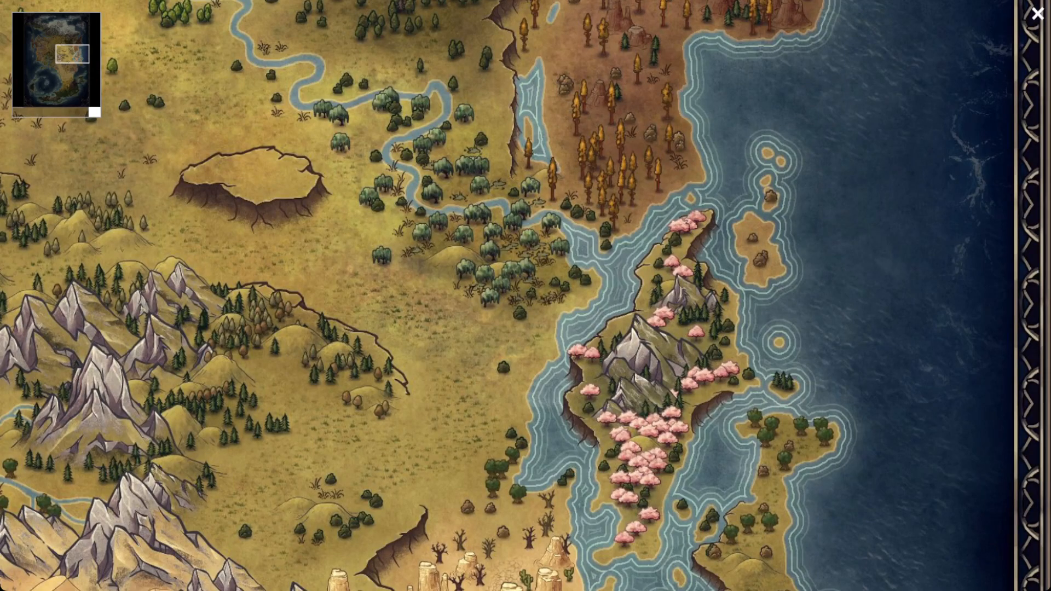
left_click_drag(526, 246, 525, 433)
left_click_drag(525, 246, 557, 366)
left_click_drag(526, 246, 580, 368)
- Examine the southern sea, volcanic islands, savanna and jungle, then view the whole map and leave the full-screen view
left_click_drag(219, 306, 859, 196)
left_click_drag(416, 482, 690, 96)
left_click_drag(525, 312, 525, 67)
left_click_drag(536, 548, 515, 6)
left_click_drag(684, 306, 473, 305)
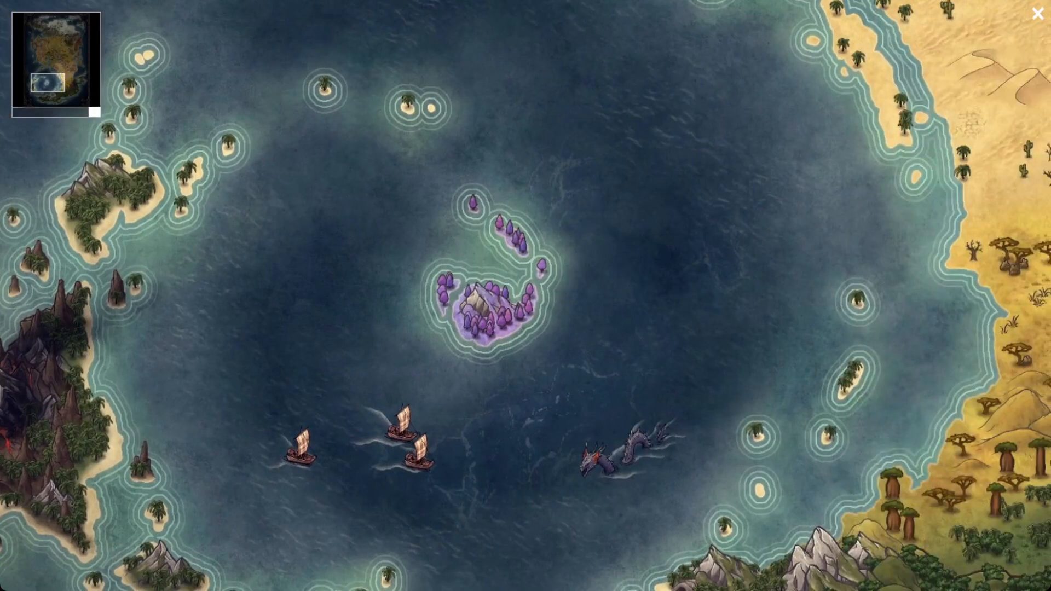
left_click_drag(466, 350, 590, 246)
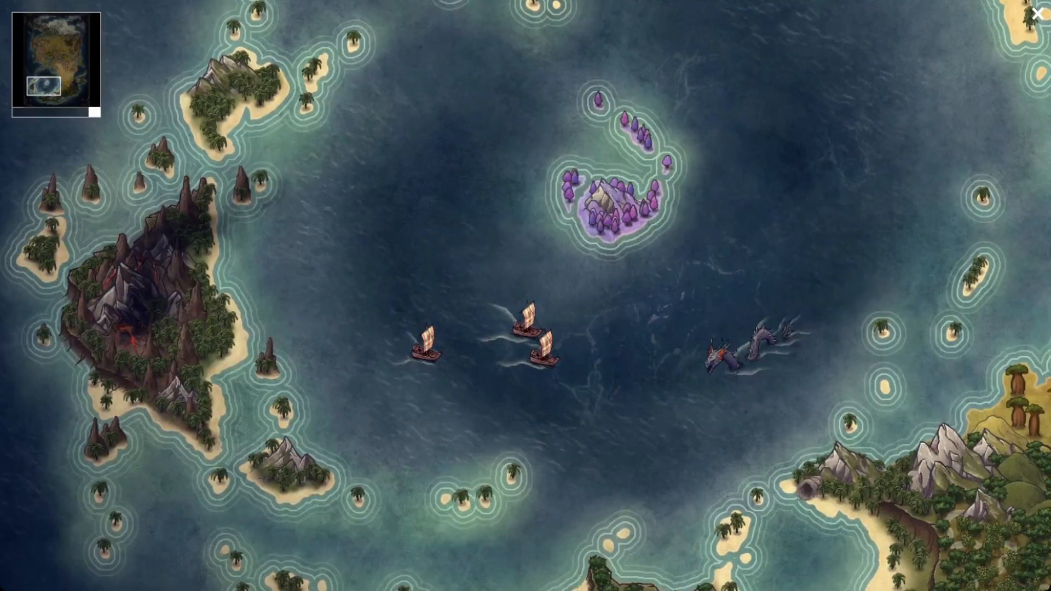
left_click_drag(777, 296, 274, 305)
left_click_drag(624, 303, 427, 306)
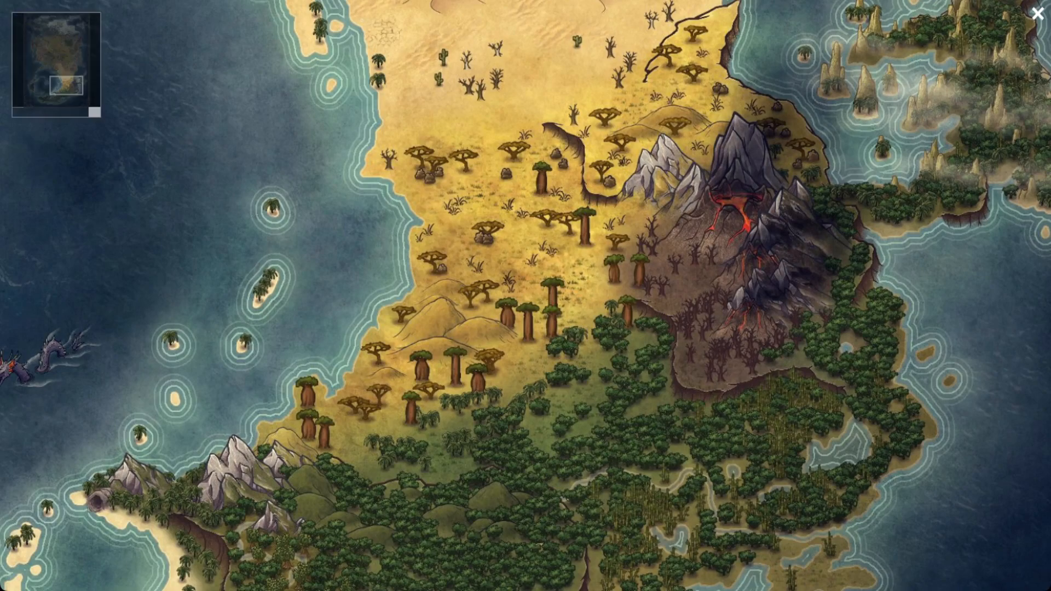
scroll(569, 193, "down", 4)
scroll(547, 186, "down", 5)
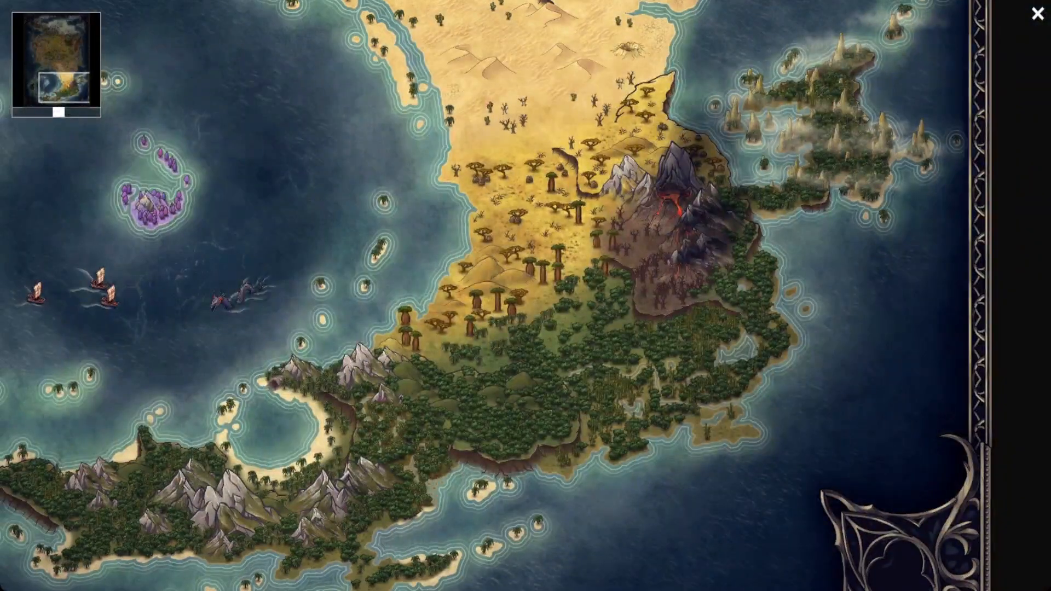
scroll(454, 296, "down", 3)
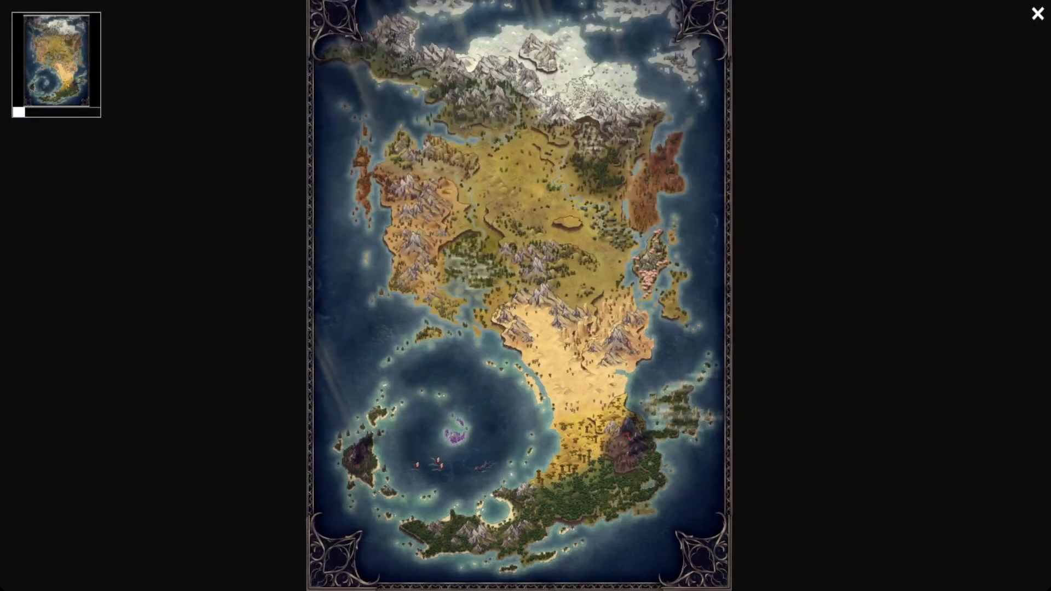
key("Escape")
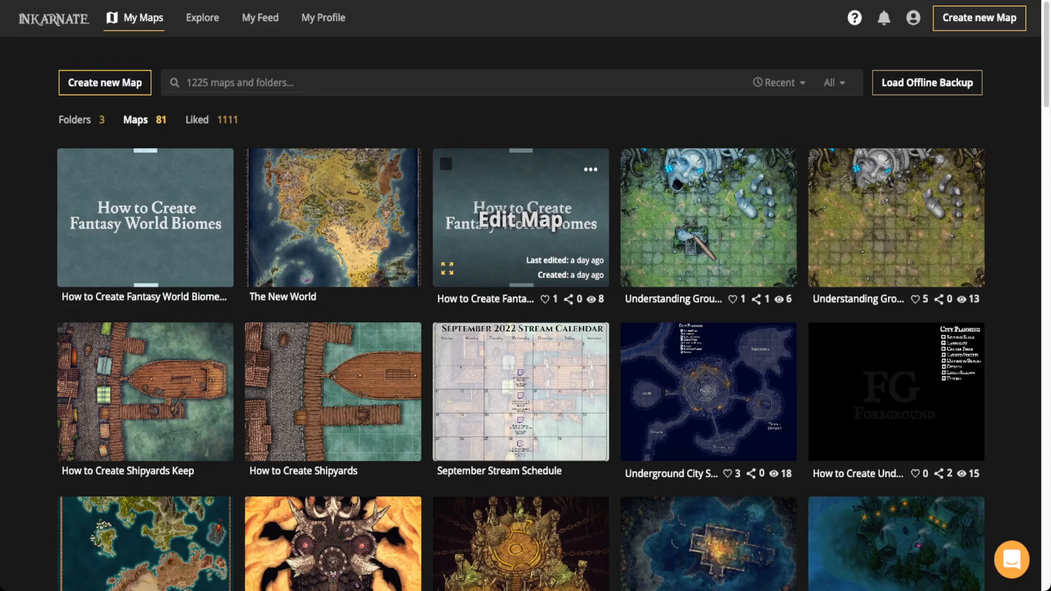
- Copy the sharing link of the published "How to Create Fantasy World Biomes" map and return to the map overview
left_click(447, 269)
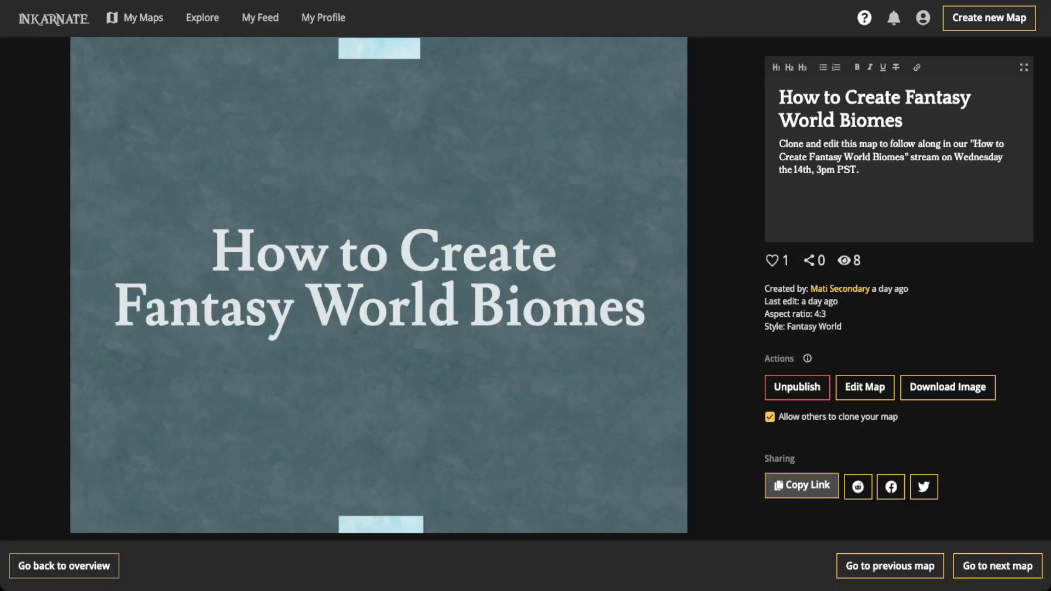
left_click(801, 487)
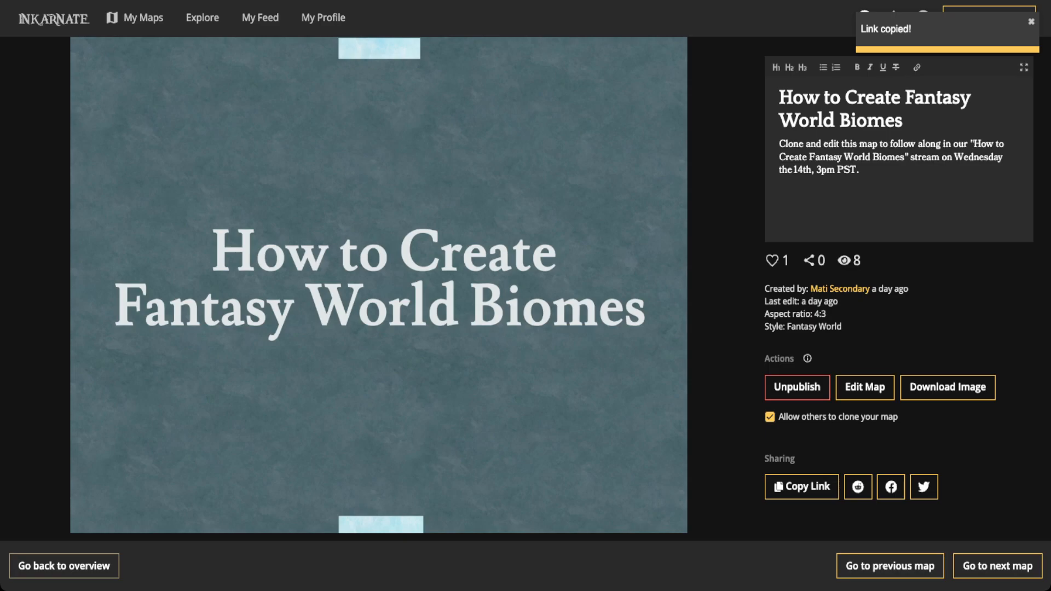
key("alt+Left")
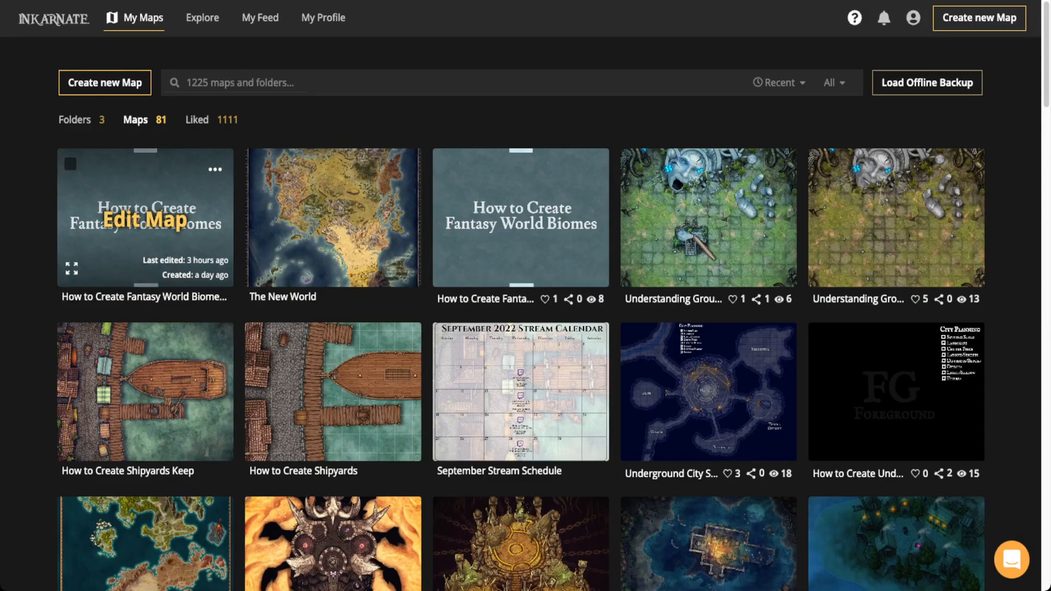
- Open the most recently edited "How to Create Fantasy World Biomes" map for editing and activate the Select tool
left_click(146, 220)
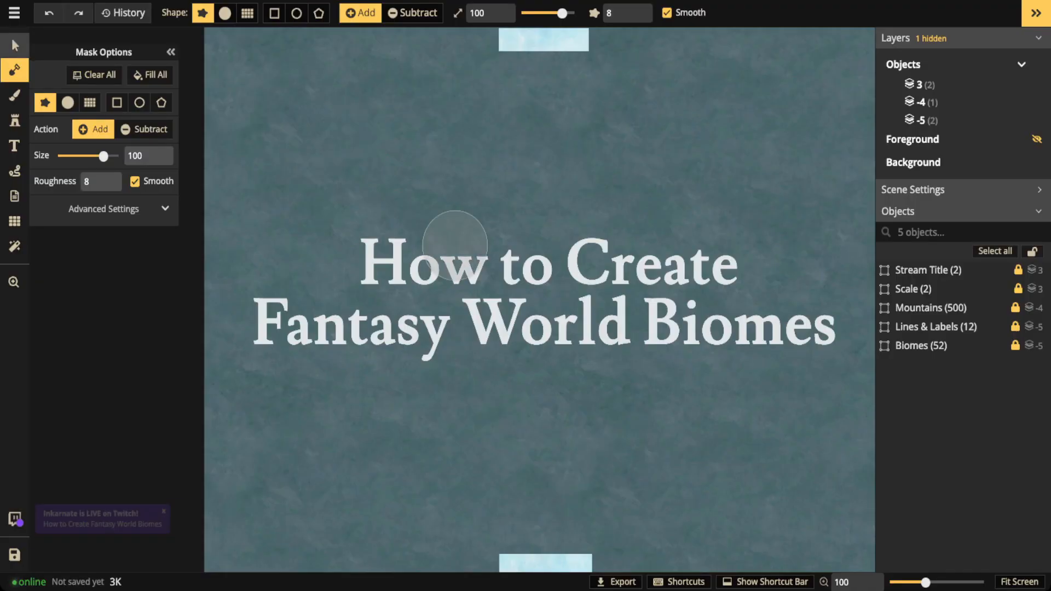
left_click(15, 45)
scroll(354, 259, "down", 1)
left_click_drag(354, 259, 358, 257)
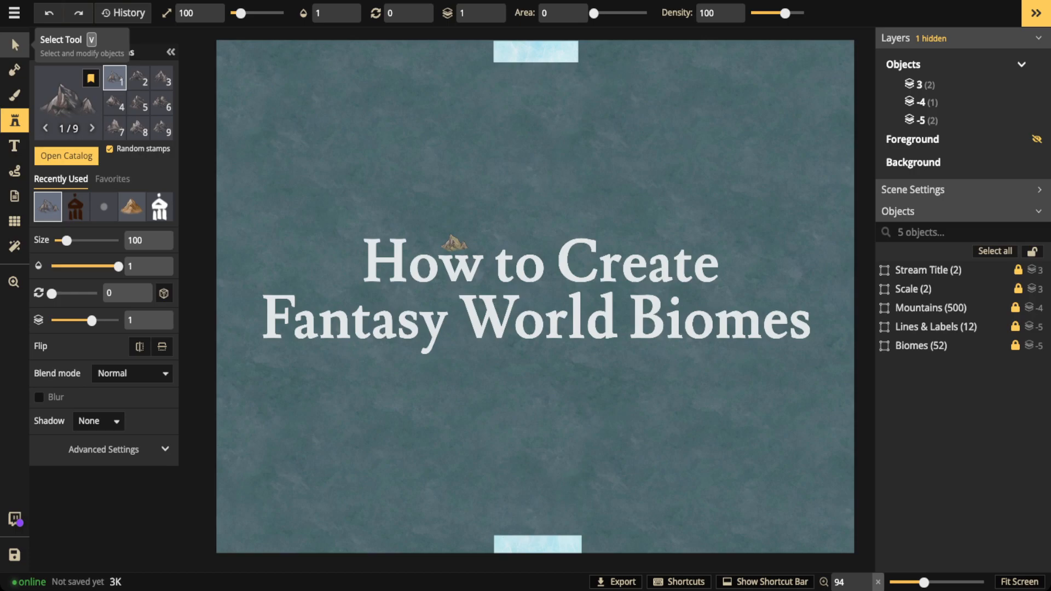
key("b")
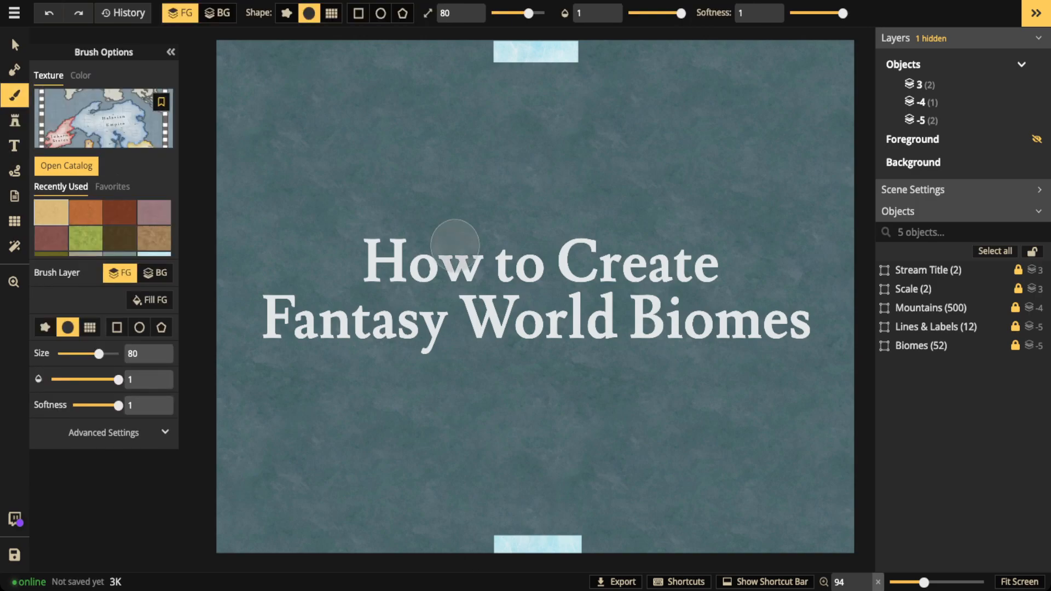
key("v")
- Hide the Stream Title group by setting its opacity to 0
left_click(928, 271)
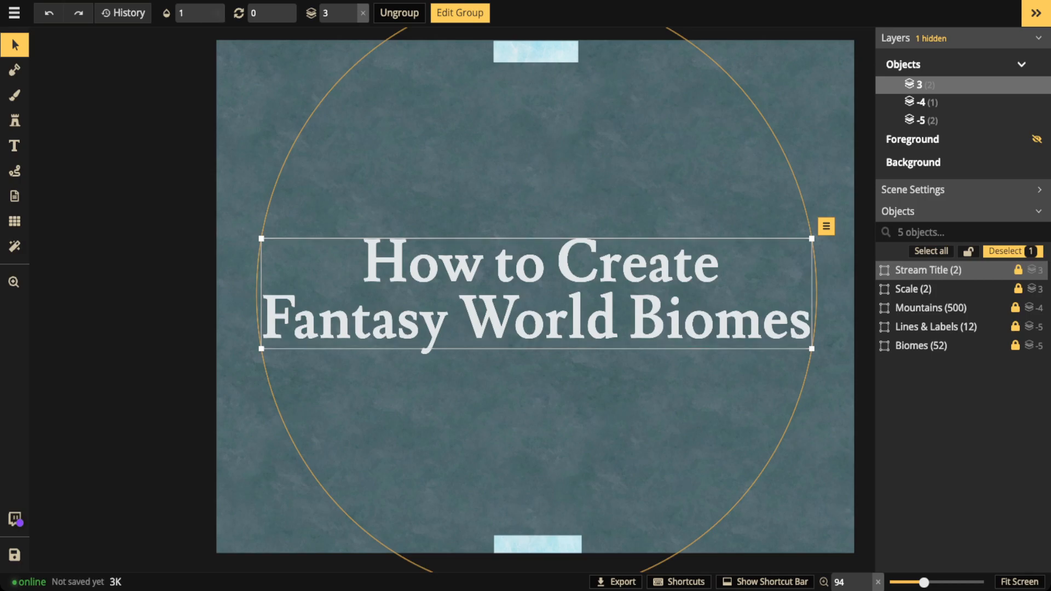
left_click(206, 14)
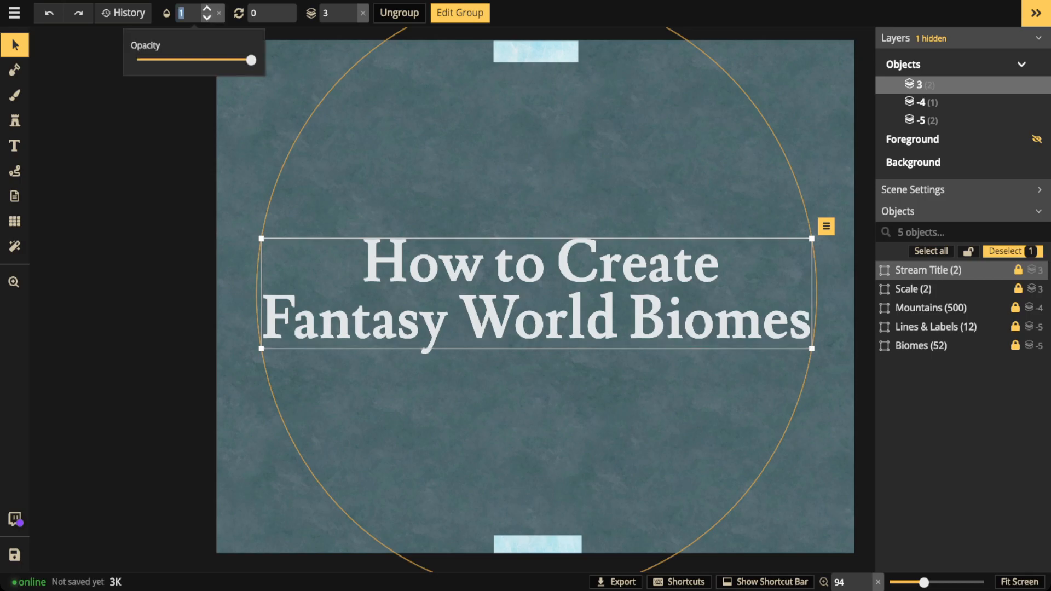
type("0")
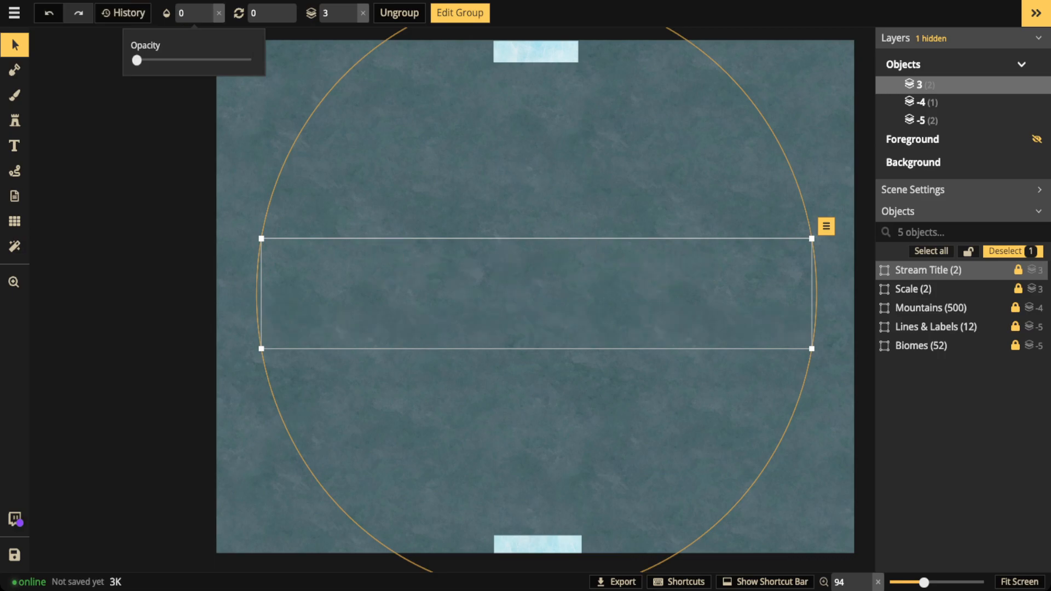
- Show the map grid and set the Scale group's opacity to 1
left_click(14, 221)
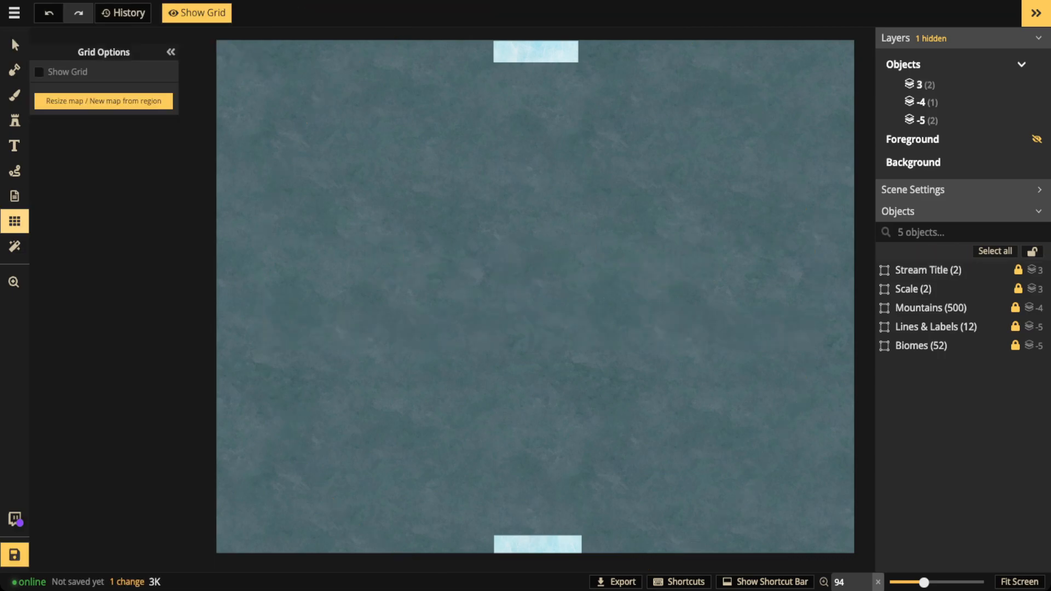
left_click(39, 72)
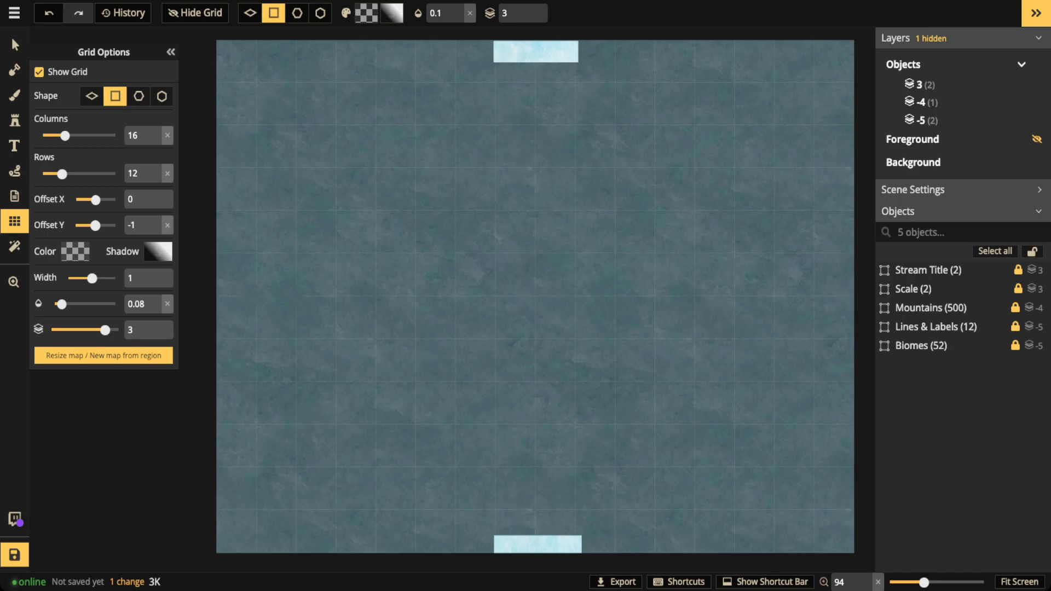
left_click(12, 37)
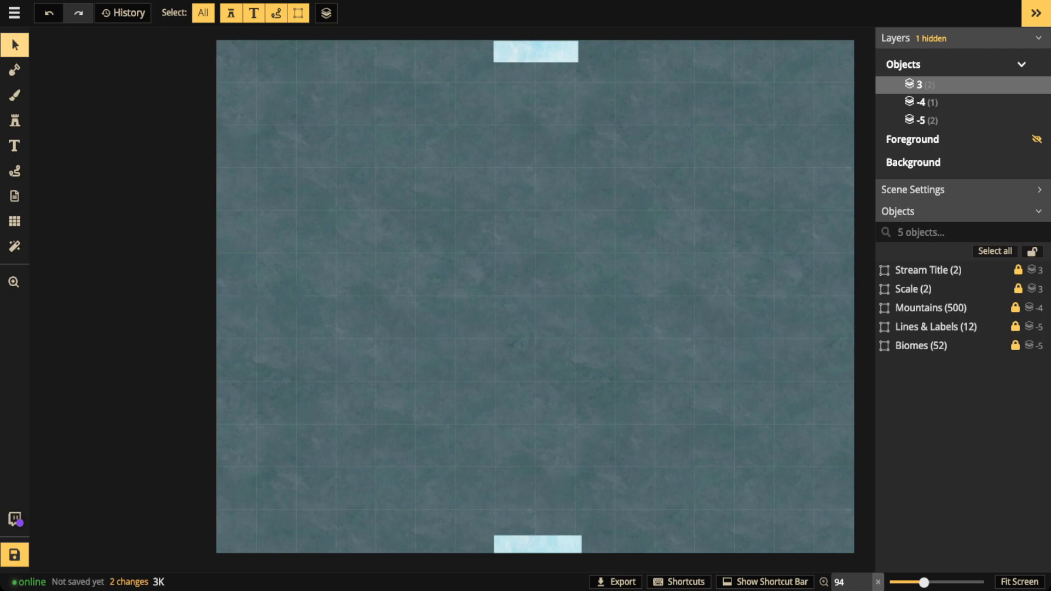
left_click(913, 289)
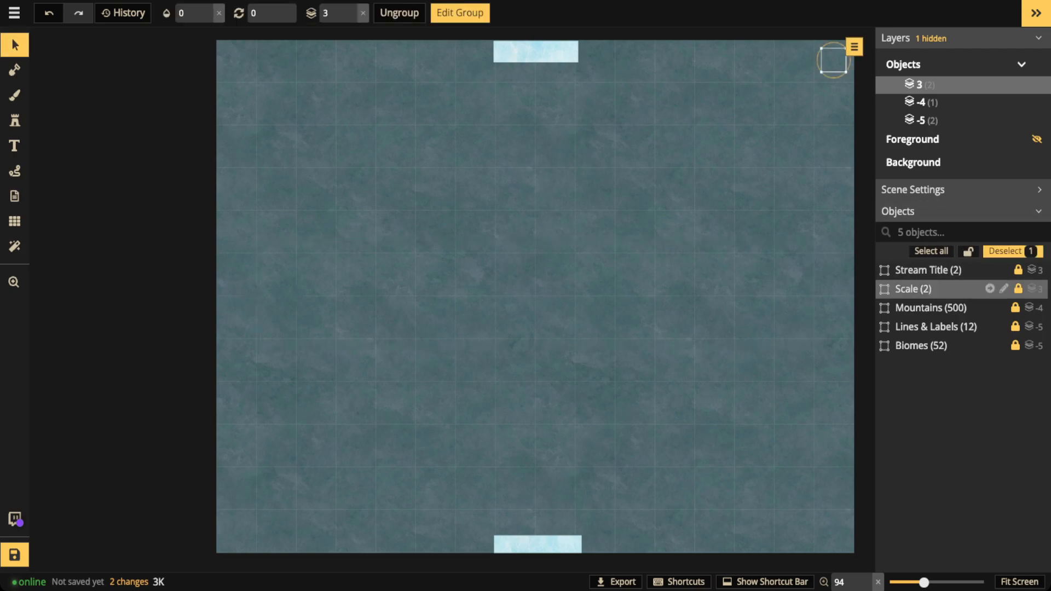
left_click(219, 13)
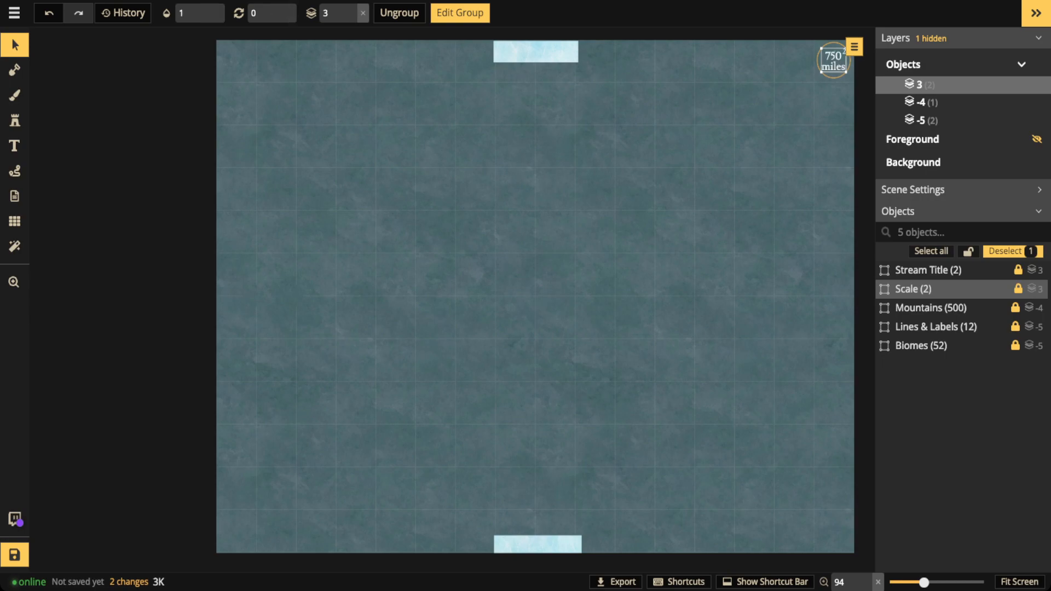
- Reveal the Lines & Labels group by setting its opacity to 1, then clear the selection
key("Escape")
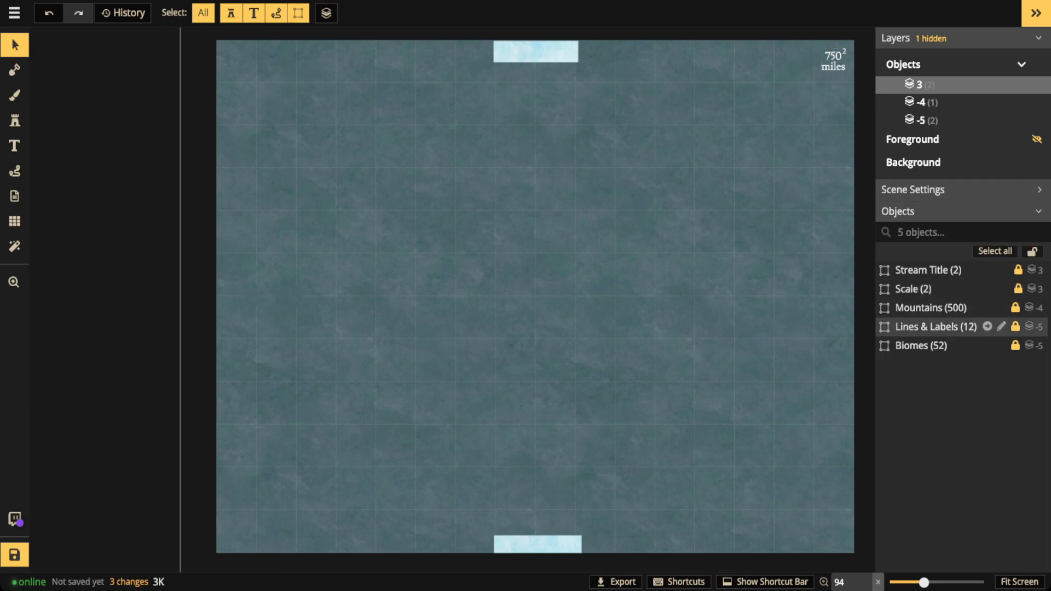
left_click(936, 327)
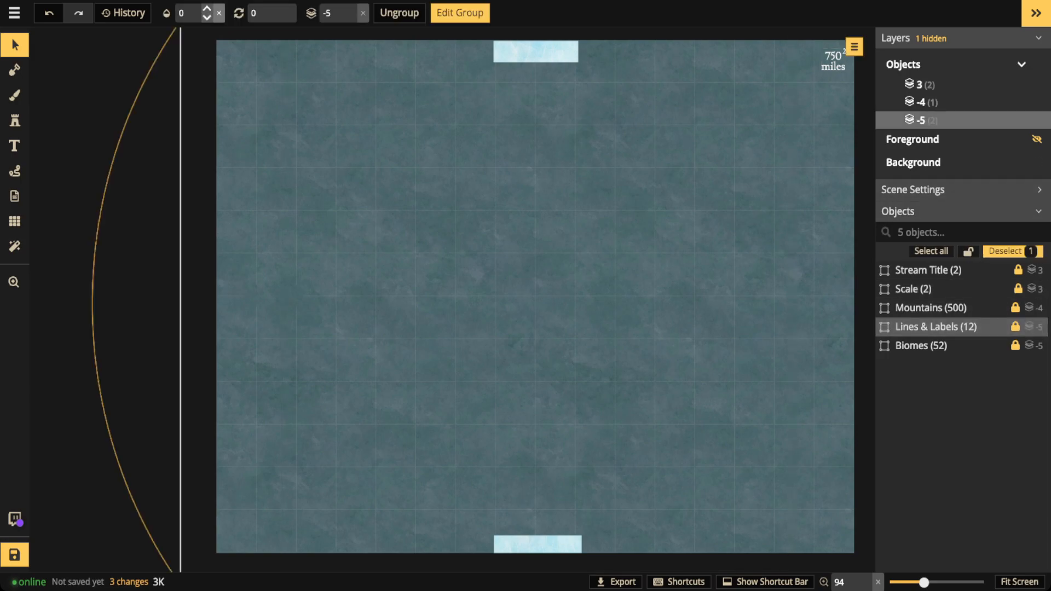
left_click(207, 8)
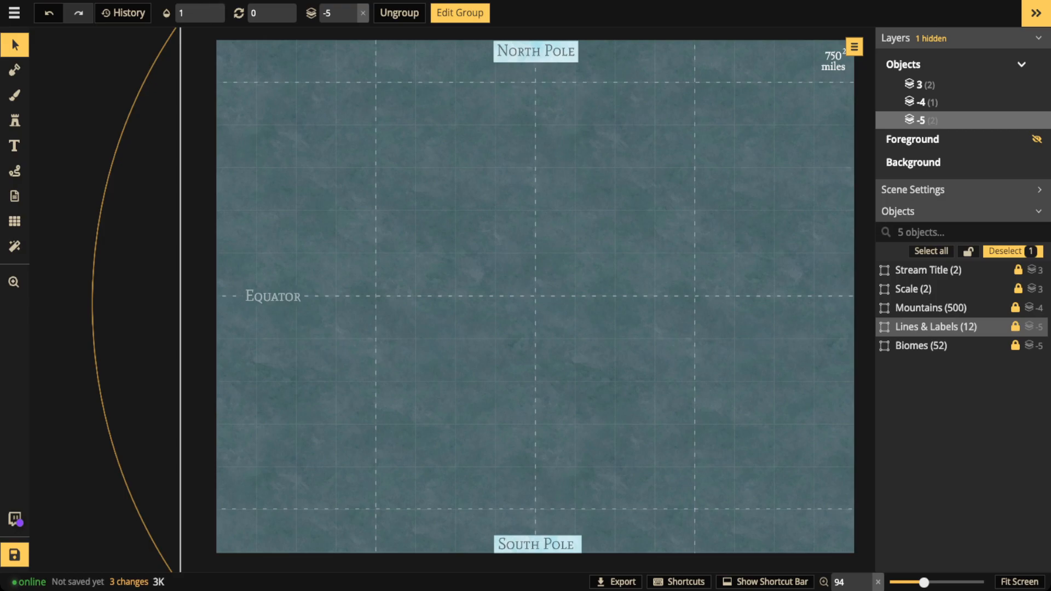
scroll(416, 177, "down", 2)
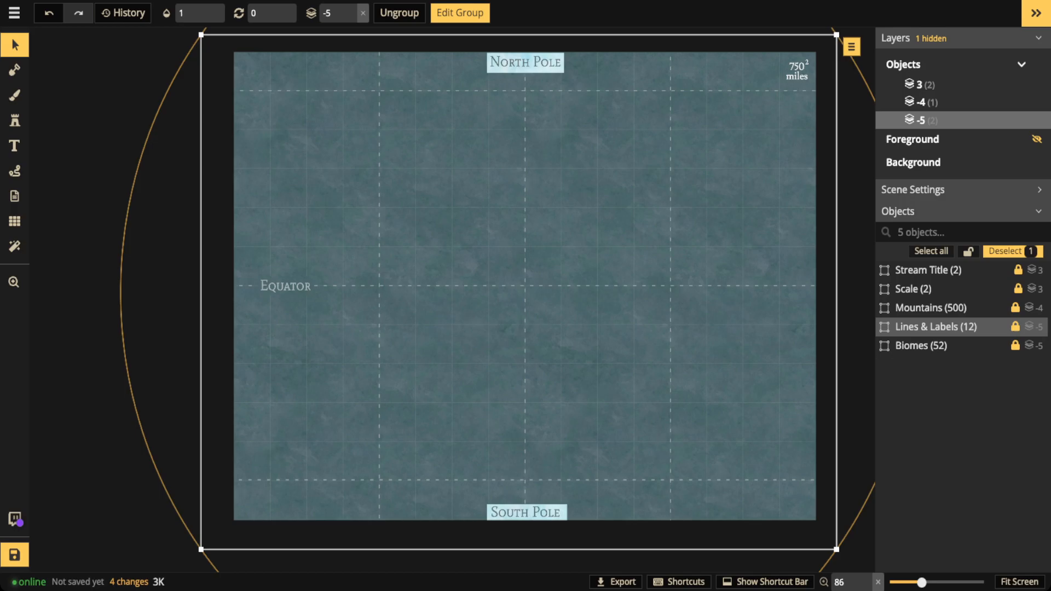
key("Escape")
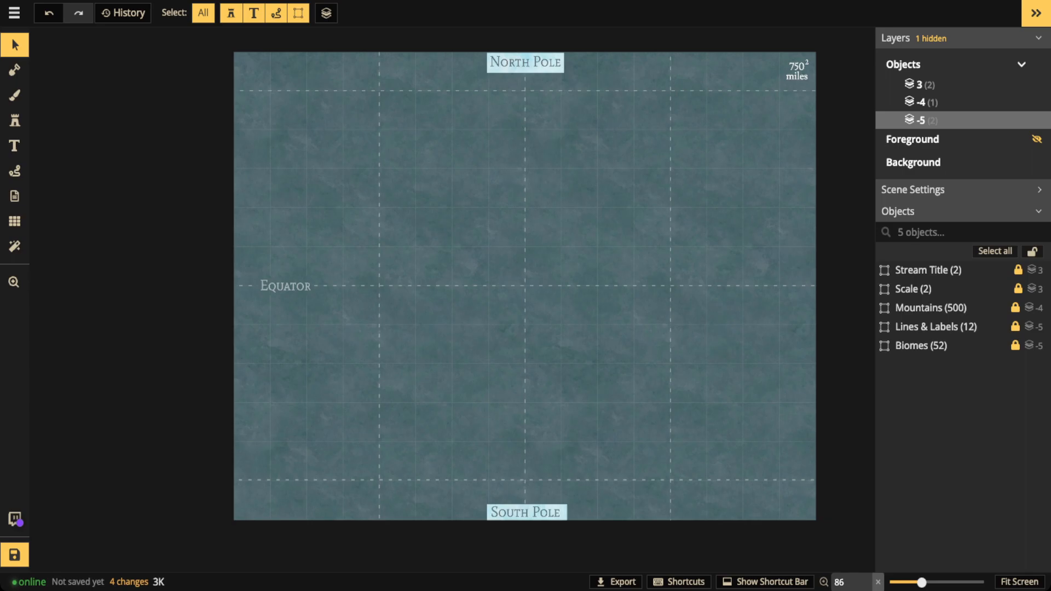
- Show the hidden Foreground layer and frame the whole world map in view
left_click(1037, 139)
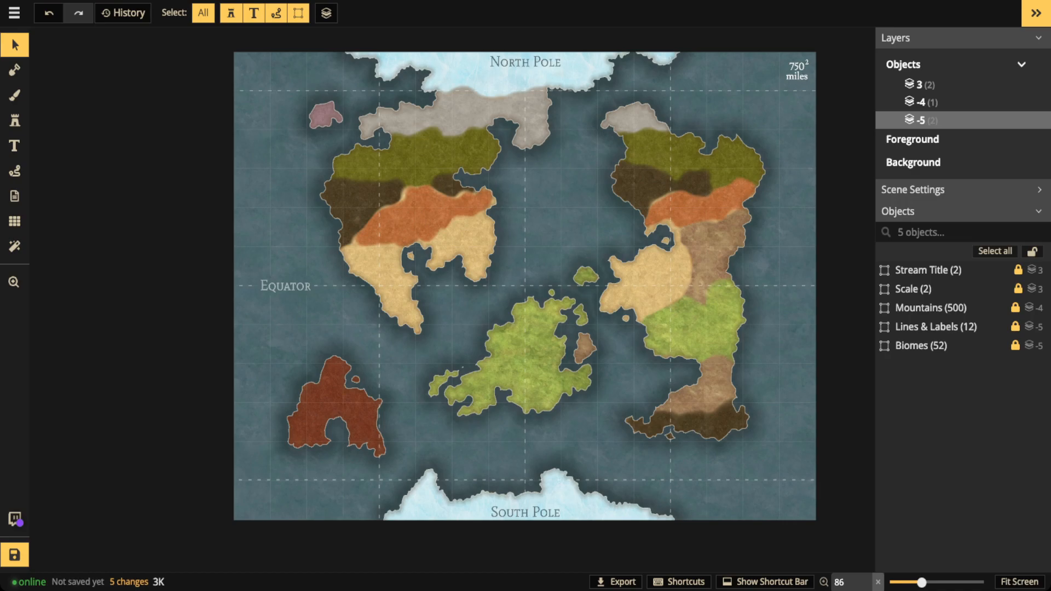
scroll(440, 185, "up", 2)
key("space")
left_click_drag(440, 185, 431, 189)
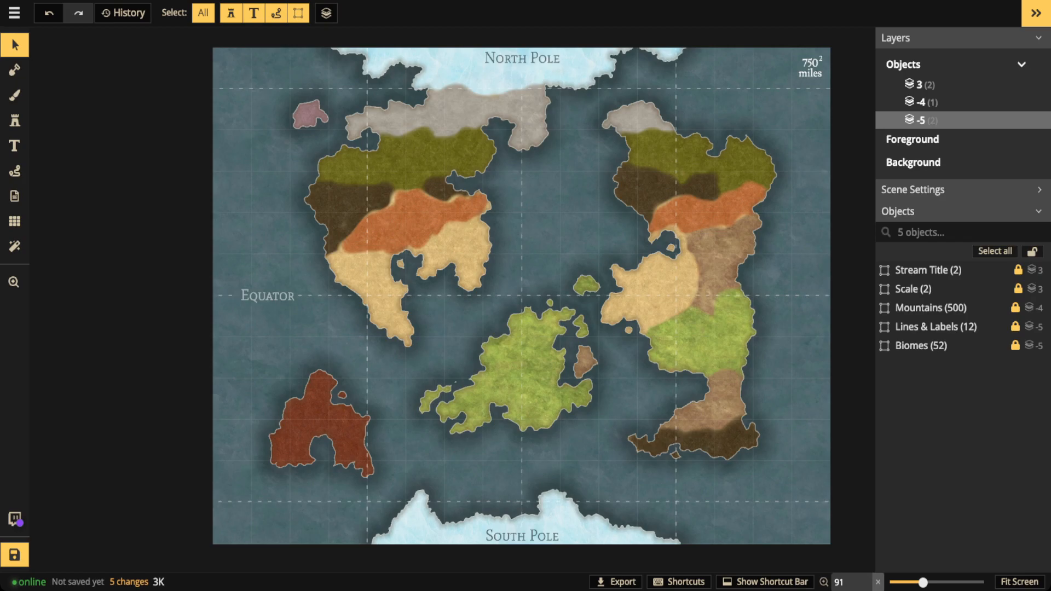
- Set the opacity of the Biomes group and the Mountains group to 1, one after the other
left_click(921, 346)
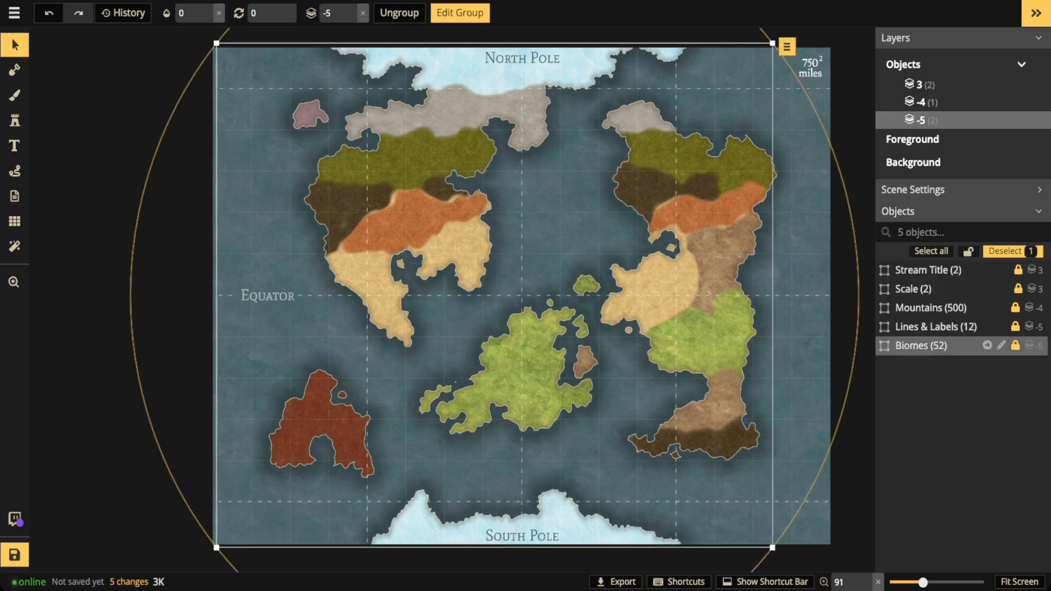
left_click(219, 13)
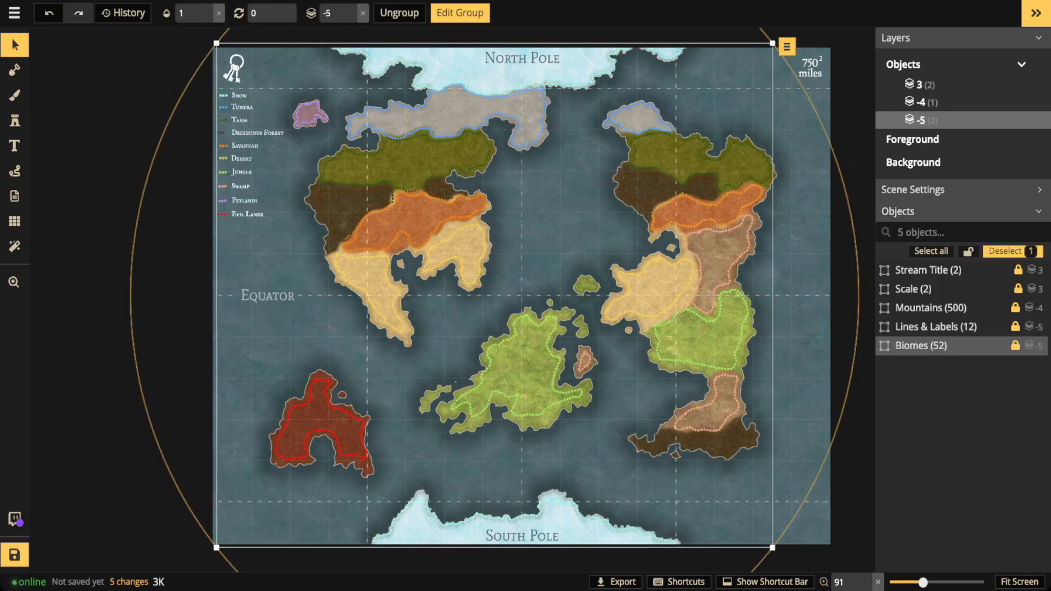
key("Escape")
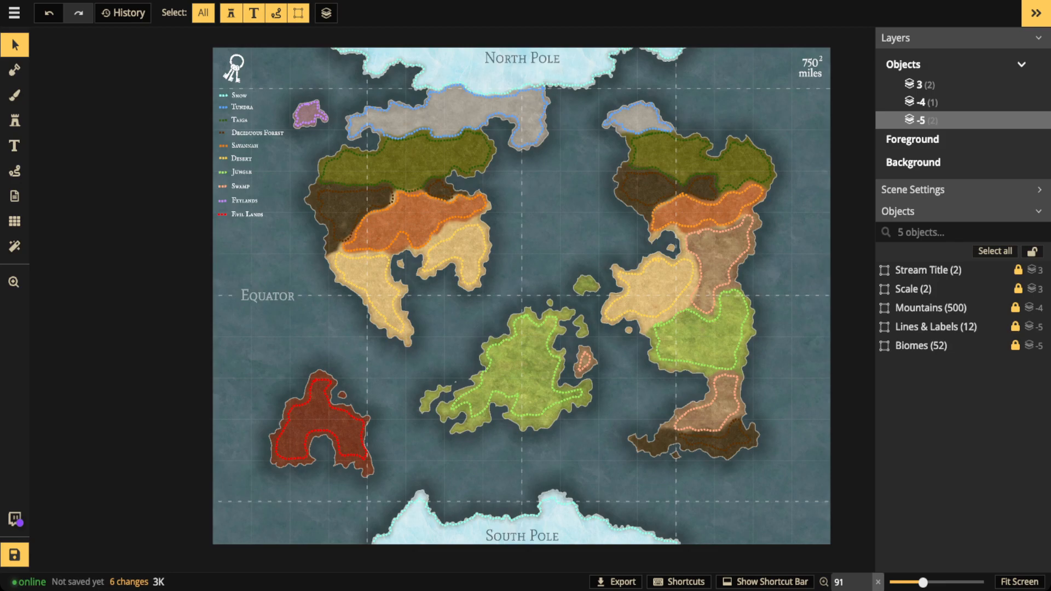
left_click(931, 307)
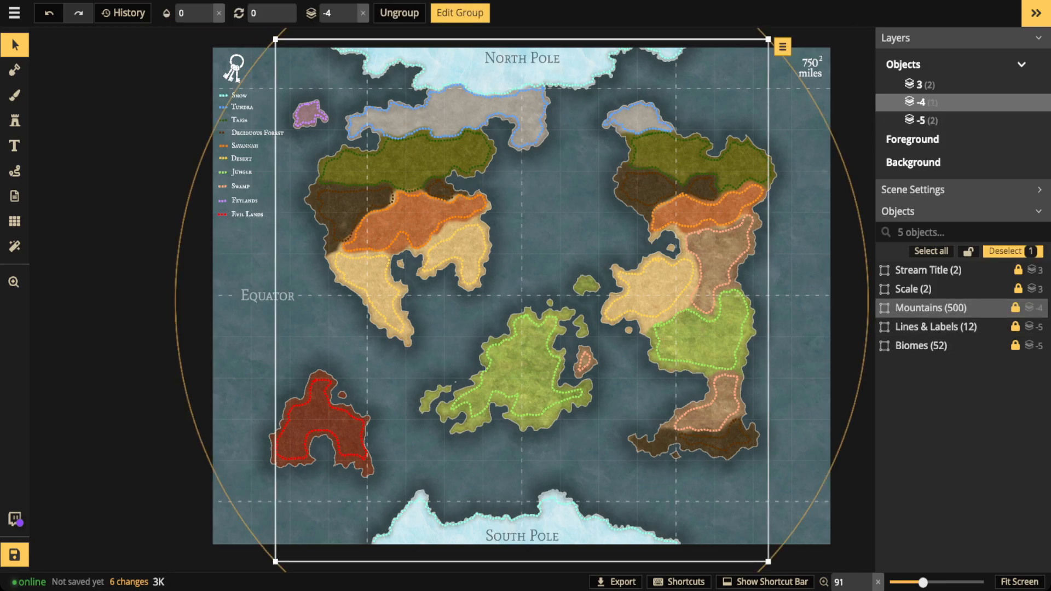
left_click(219, 13)
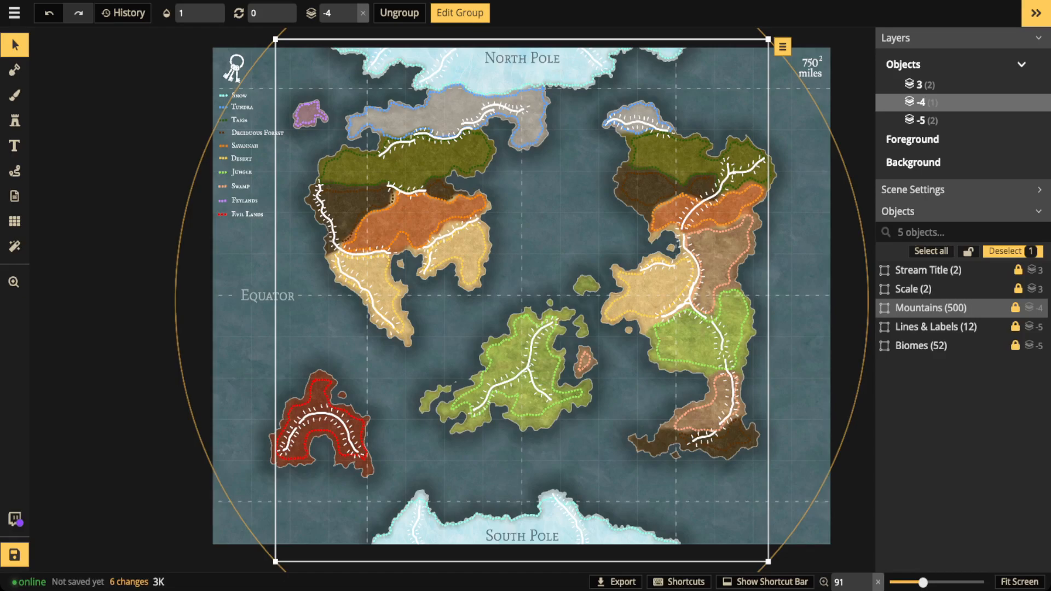
key("Escape")
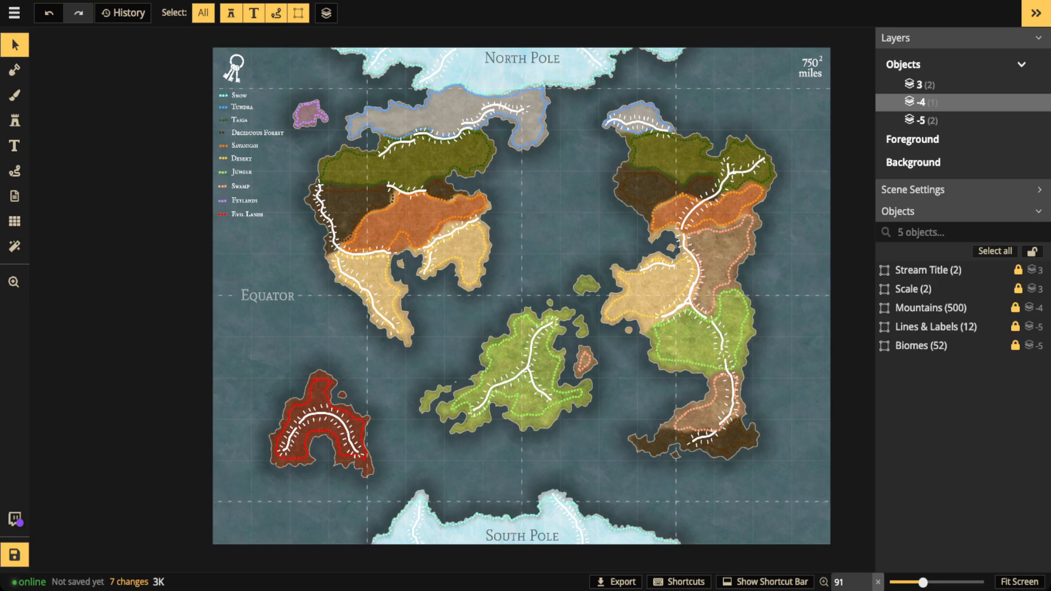
scroll(465, 243, "up", 3)
scroll(493, 218, "down", 5)
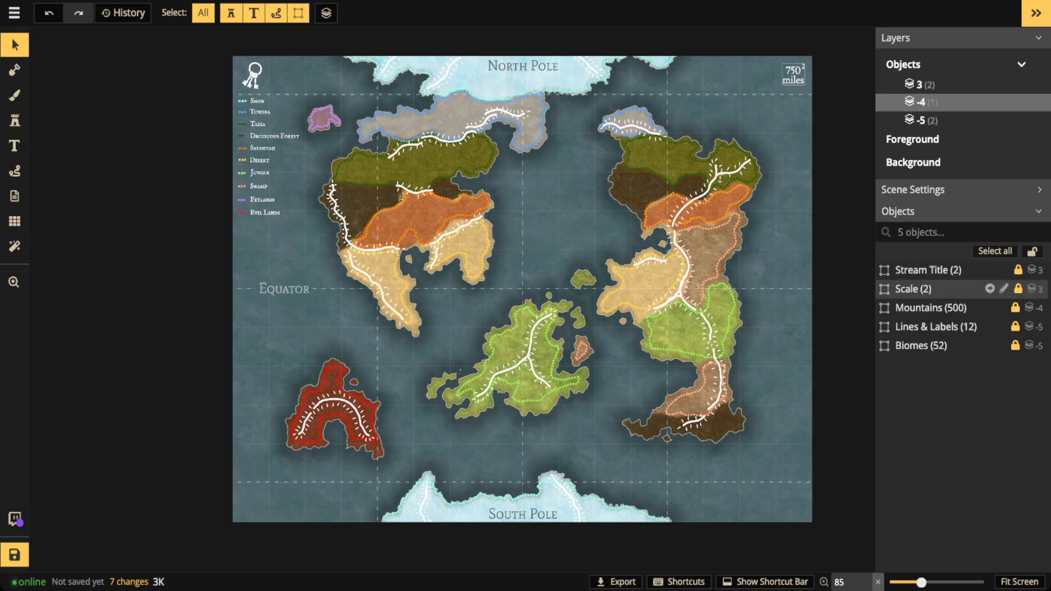
- Select only the Mountains and Biomes groups together and set their opacity to 0.3
left_click(931, 308)
left_click(931, 345, "shift")
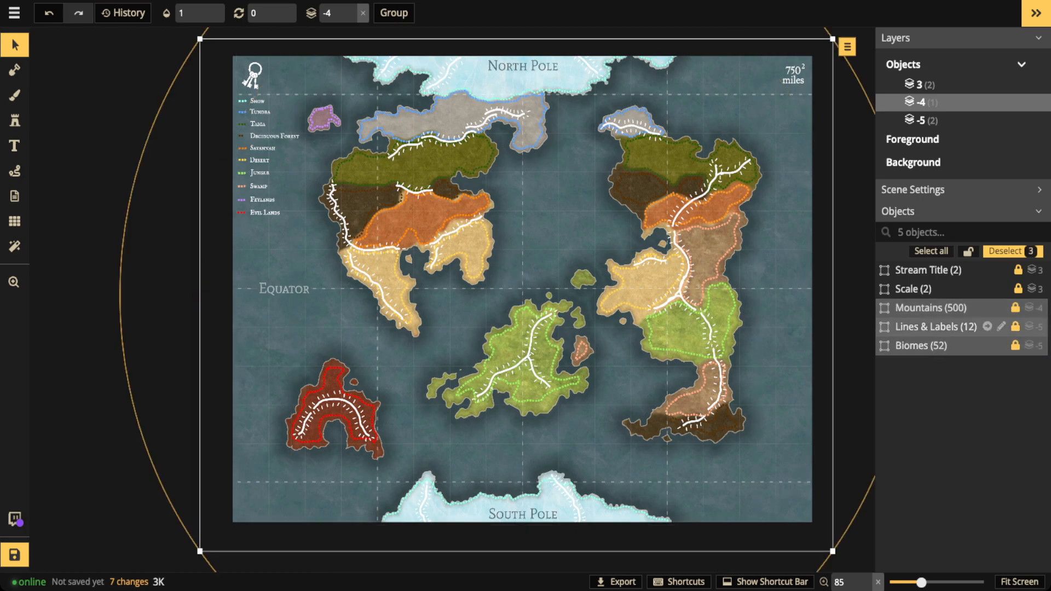
left_click(930, 308)
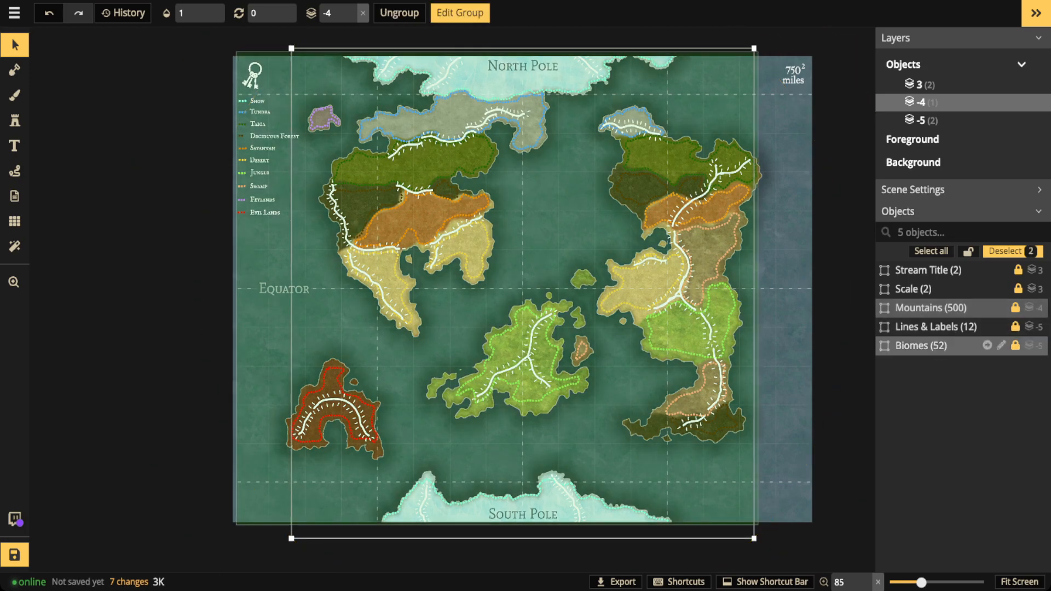
left_click(931, 346, "ctrl")
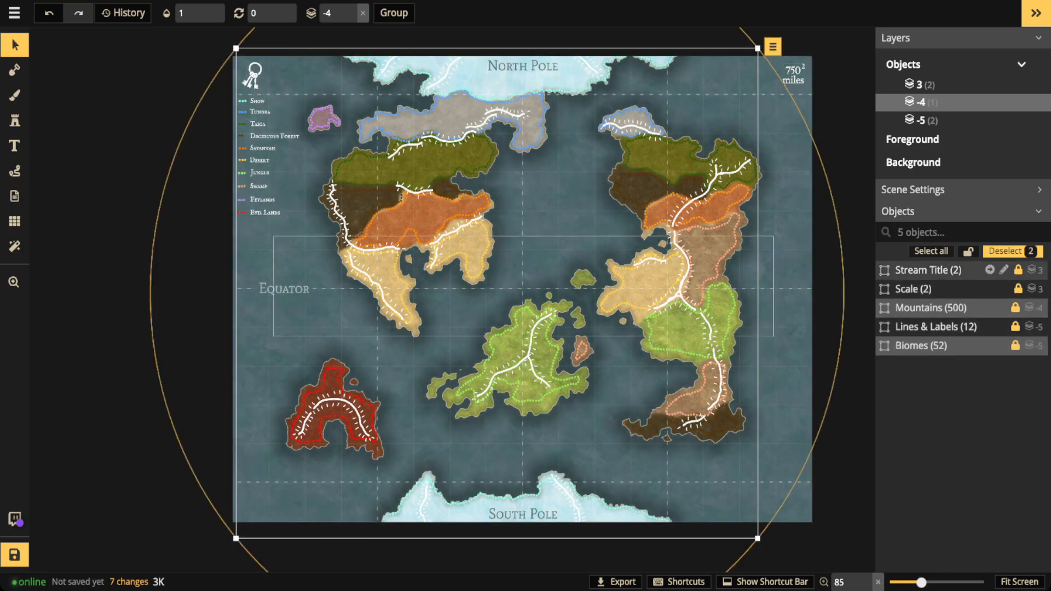
left_click(197, 13)
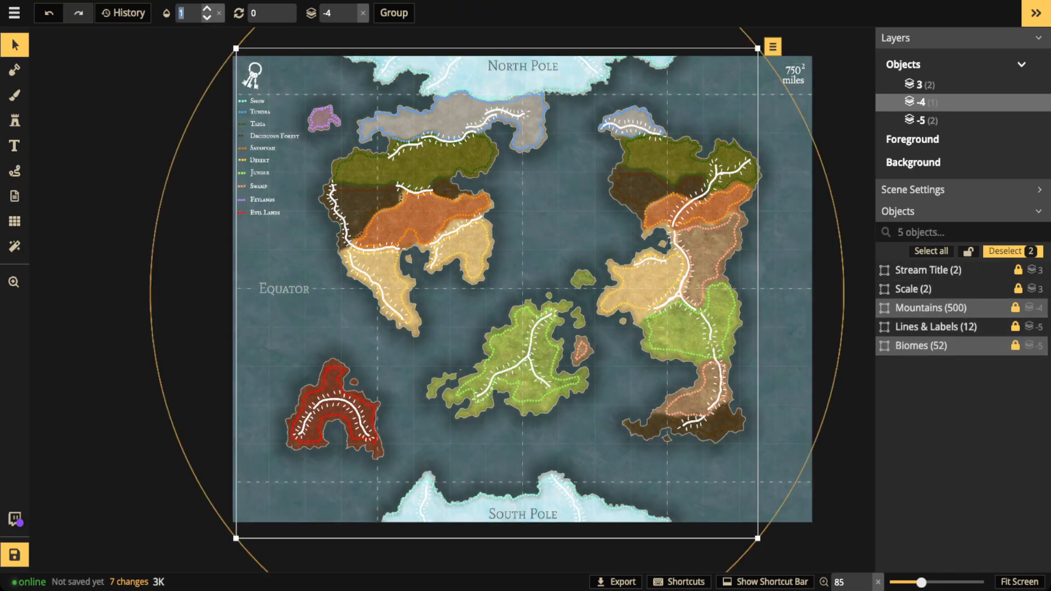
type("0.3")
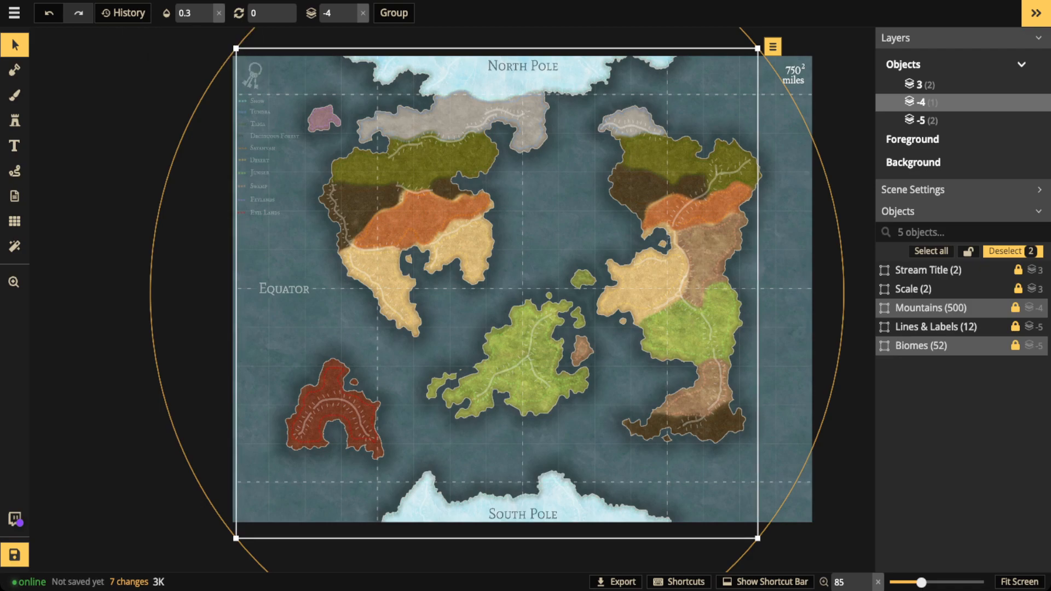
key("Escape")
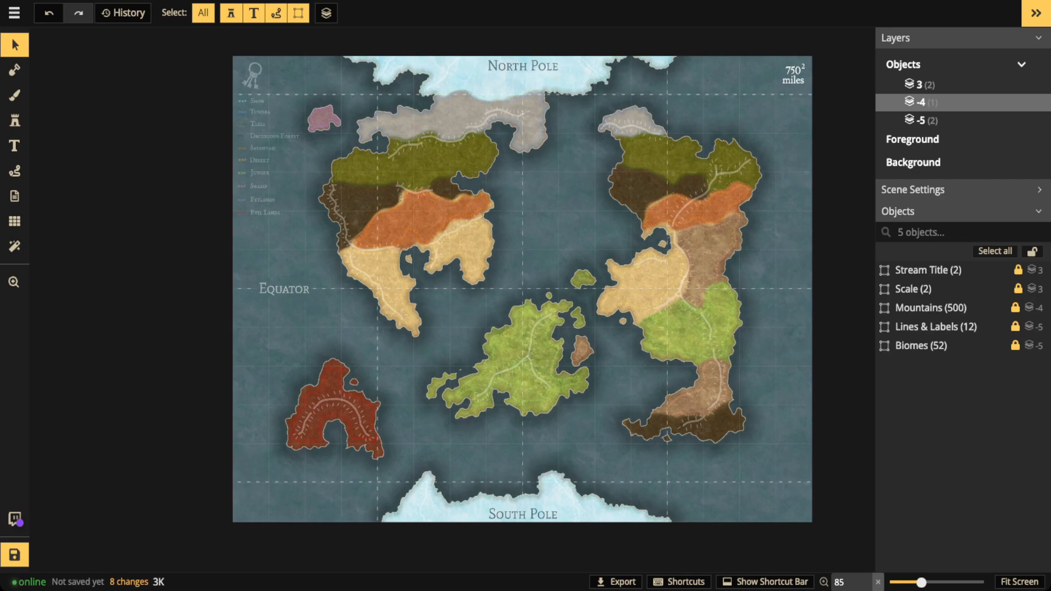
- Activate the Stamp tool and choose the Mountains Light stamp from the Fantasy World catalog
scroll(535, 243, "up", 3)
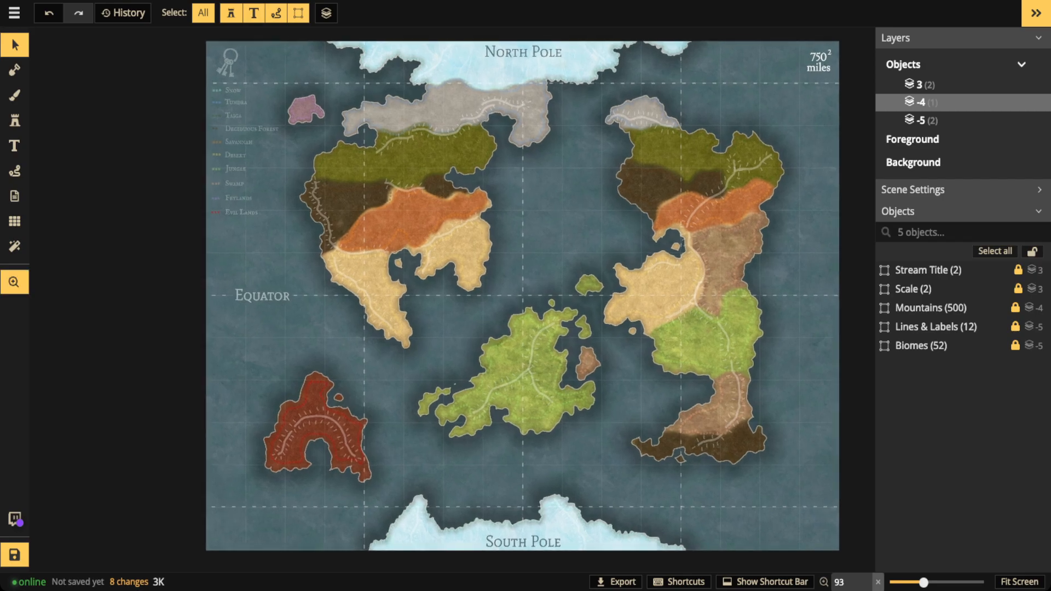
key("s")
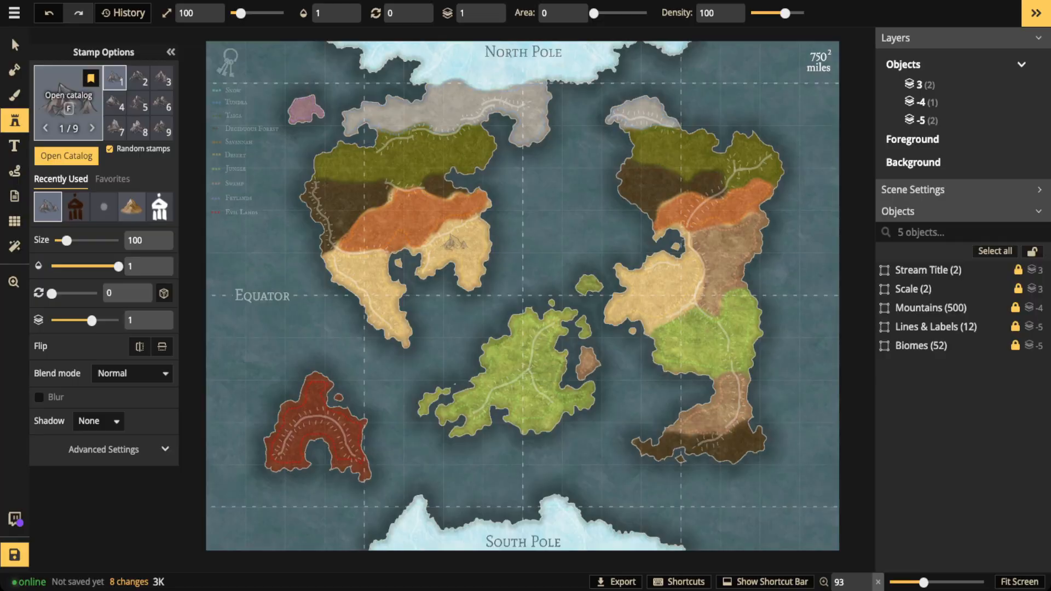
key("f")
mouse_move(611, 208)
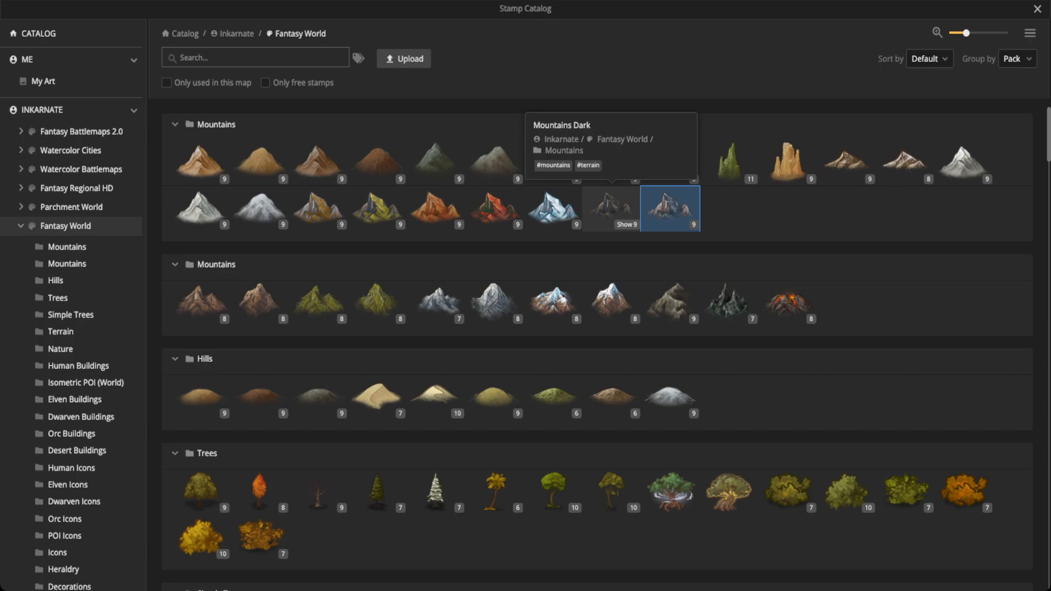
mouse_move(670, 208)
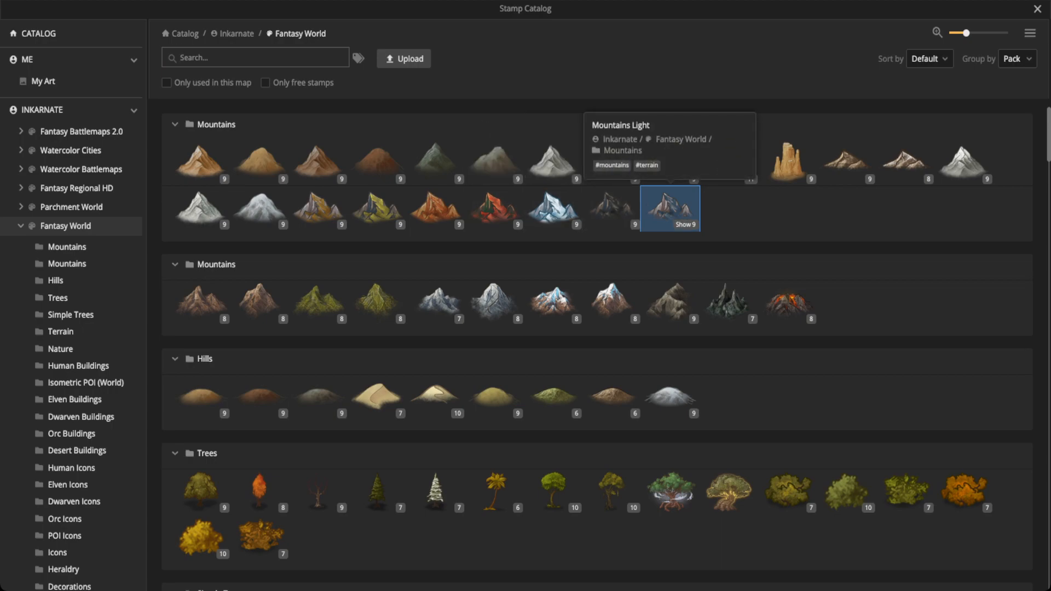
left_click(670, 206)
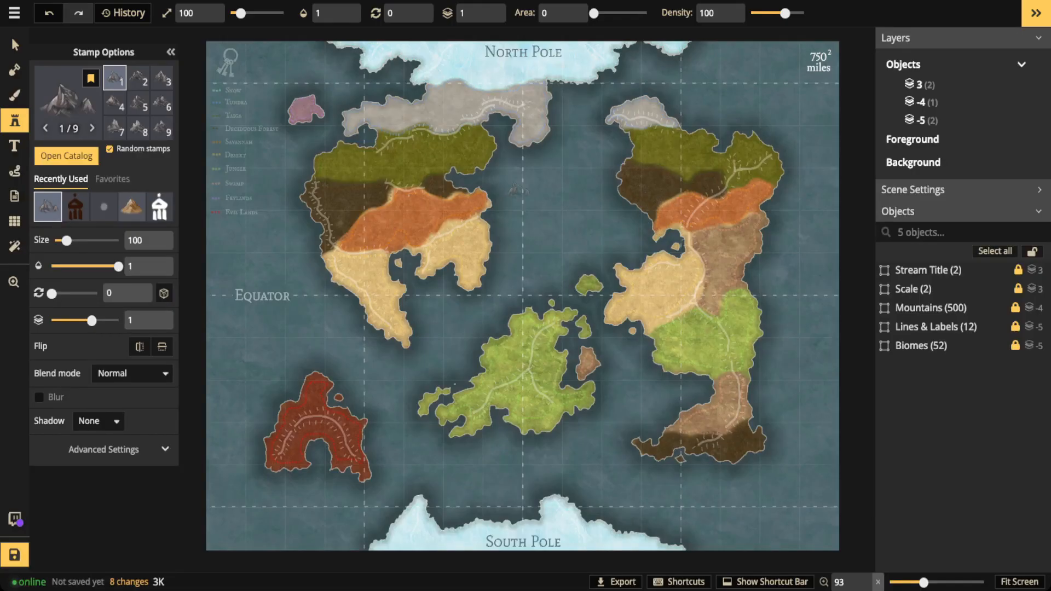
- Place three Mountains Light stamps along the ridge line between the orange savannah and the desert of the northwestern continent
scroll(449, 223, "up", 2)
scroll(460, 218, "up", 2)
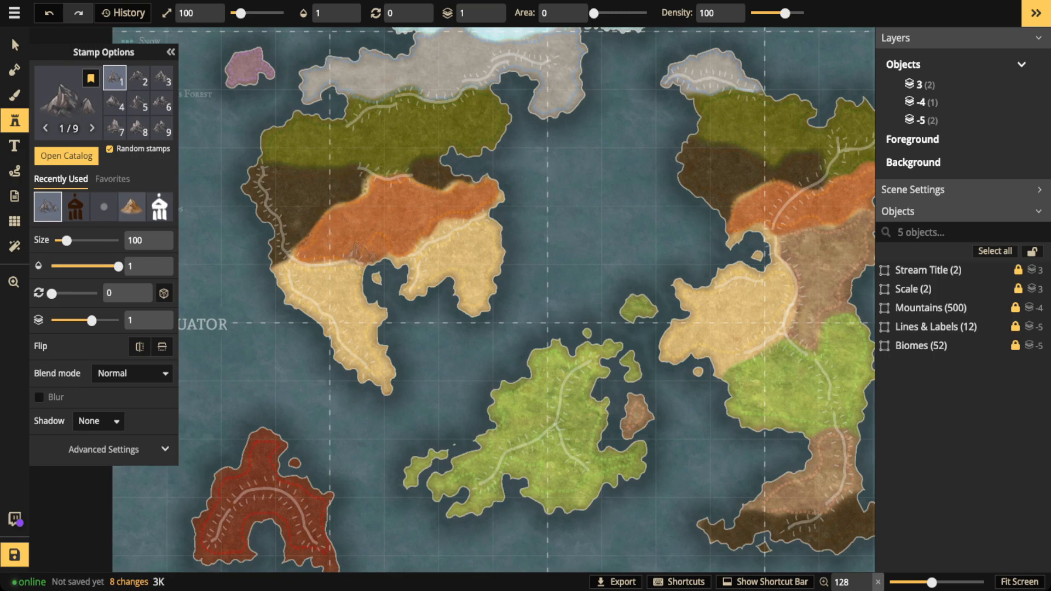
scroll(461, 229, "up", 1)
scroll(462, 227, "up", 5)
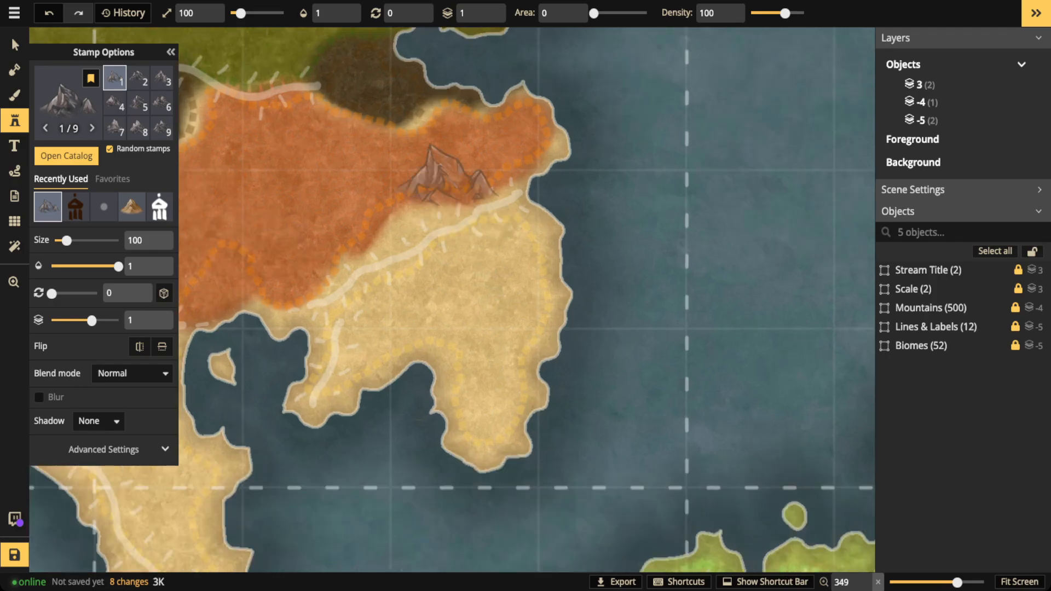
scroll(462, 224, "up", 2)
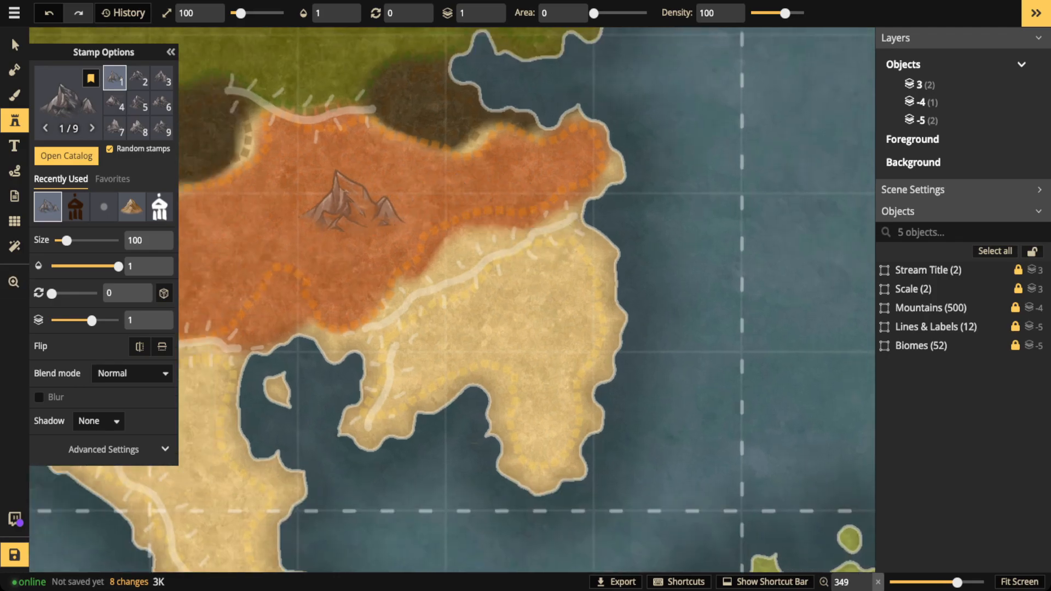
scroll(348, 205, "up", 1)
left_click(564, 222)
left_click(462, 249)
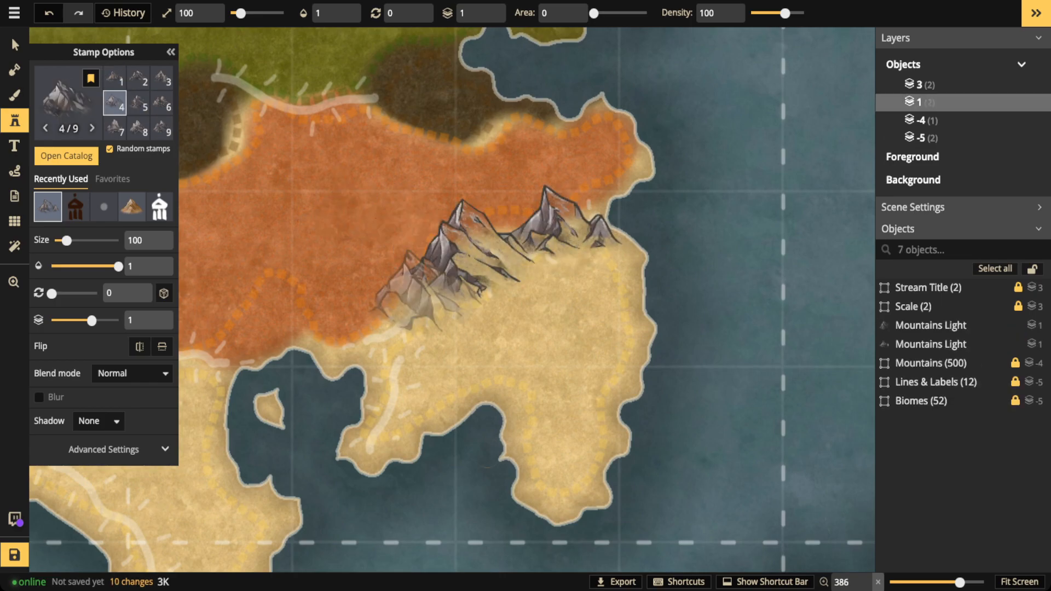
left_click(424, 298)
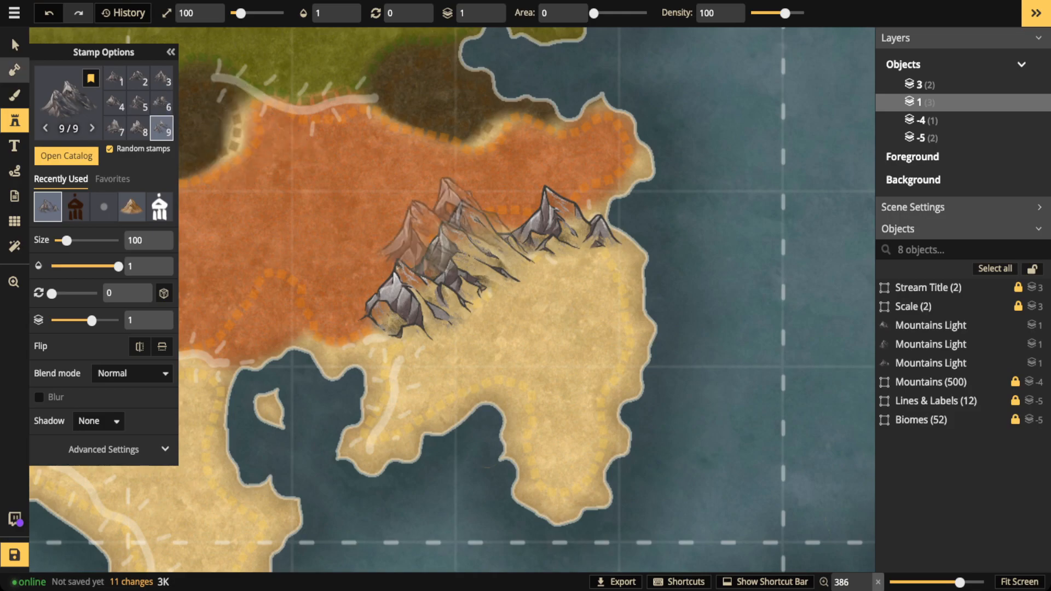
- Select the southwesternmost of the three mountain stamps and move it north across the biomes onto the snow near the North Pole
left_click(15, 45)
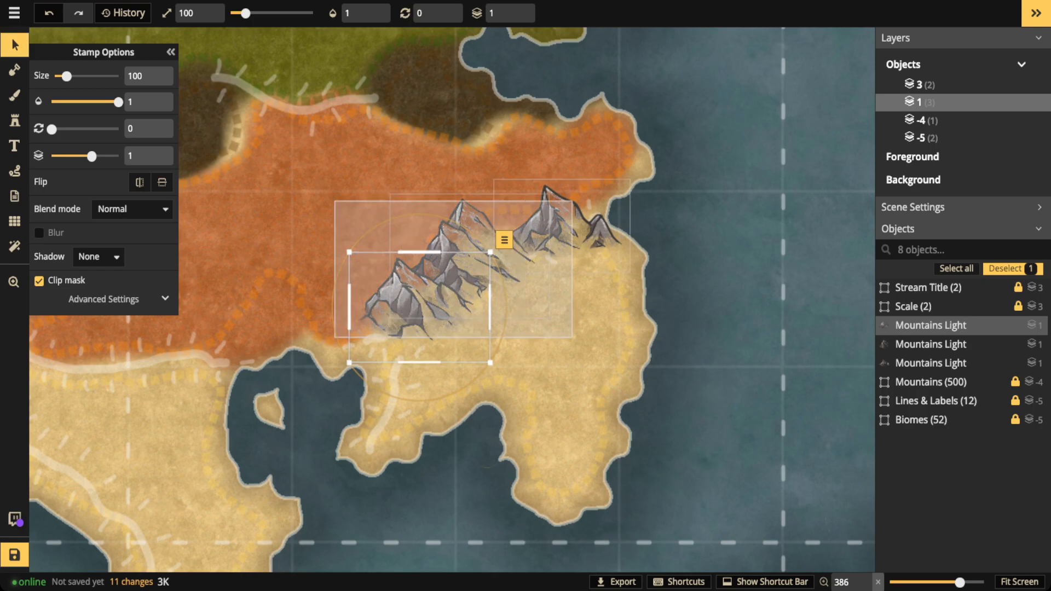
left_click_drag(334, 201, 572, 337)
left_click(407, 305)
left_click_drag(406, 304, 459, 111)
left_click_drag(459, 111, 617, 140)
left_click_drag(617, 139, 683, 191)
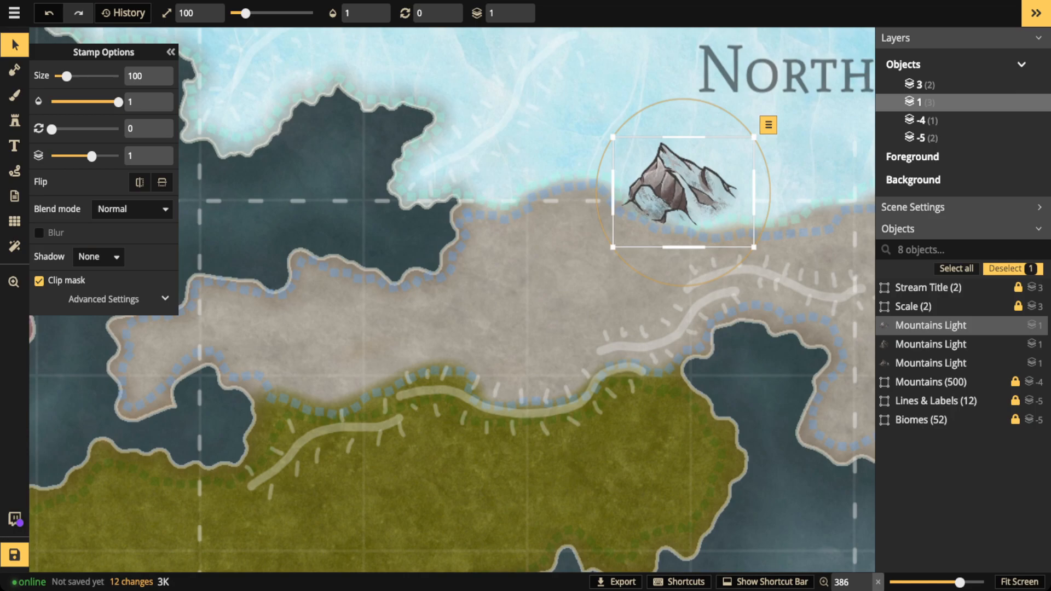
- Return the mountain stamp from the snow to the ridge's southwest end and shift the middle mountain slightly east
key("space")
left_click_drag(657, 285, 548, 106)
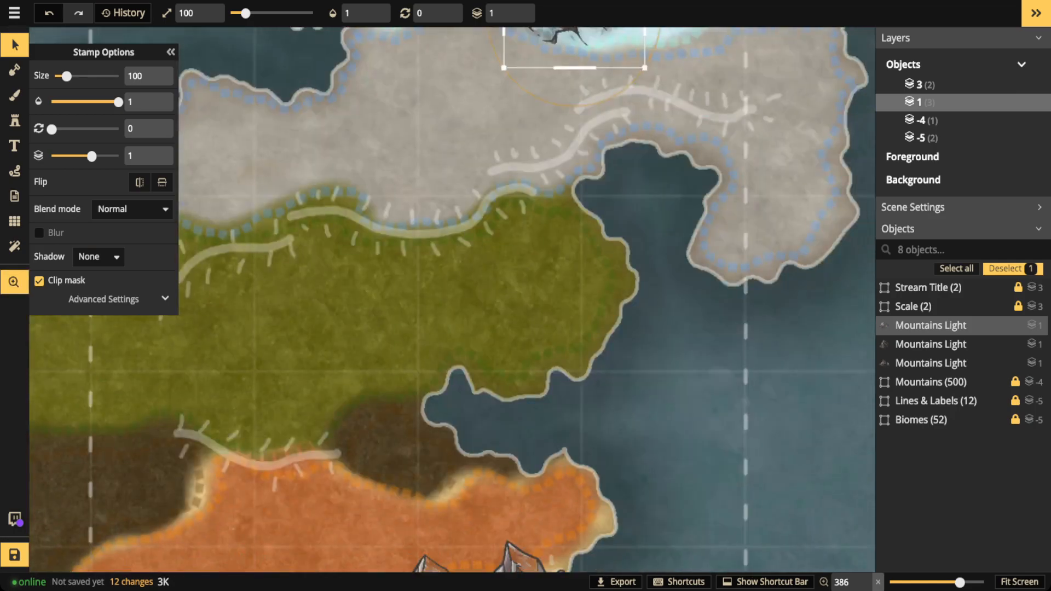
left_click_drag(573, 37, 487, 482)
key("space")
left_click_drag(487, 482, 388, 498)
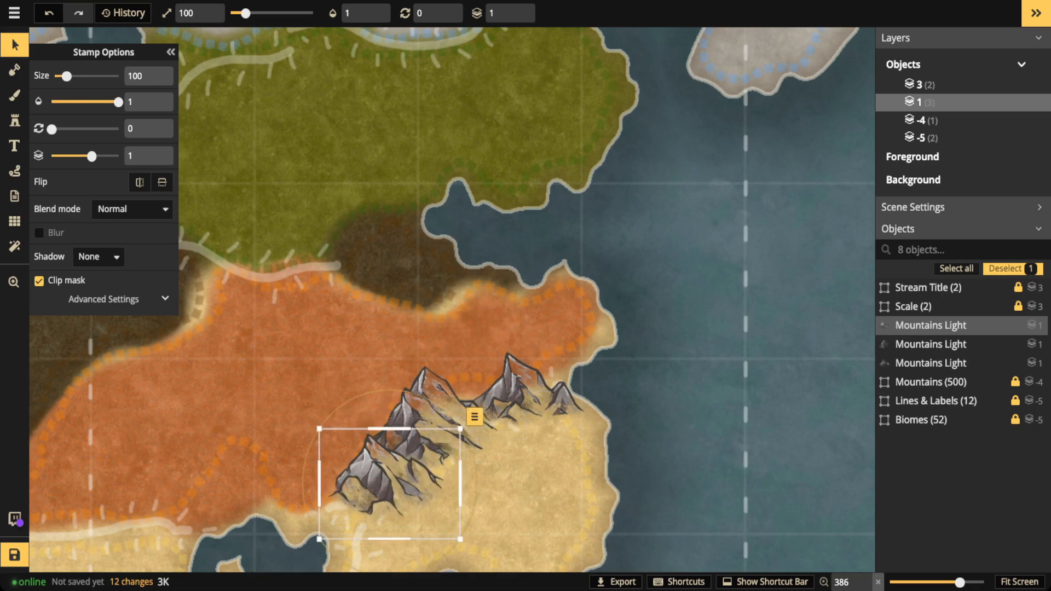
key("Escape")
mouse_move(427, 416)
left_mouse_down()
mouse_move(361, 291)
mouse_move(350, 295)
mouse_move(338, 330)
mouse_move(318, 335)
mouse_move(440, 420)
left_mouse_up()
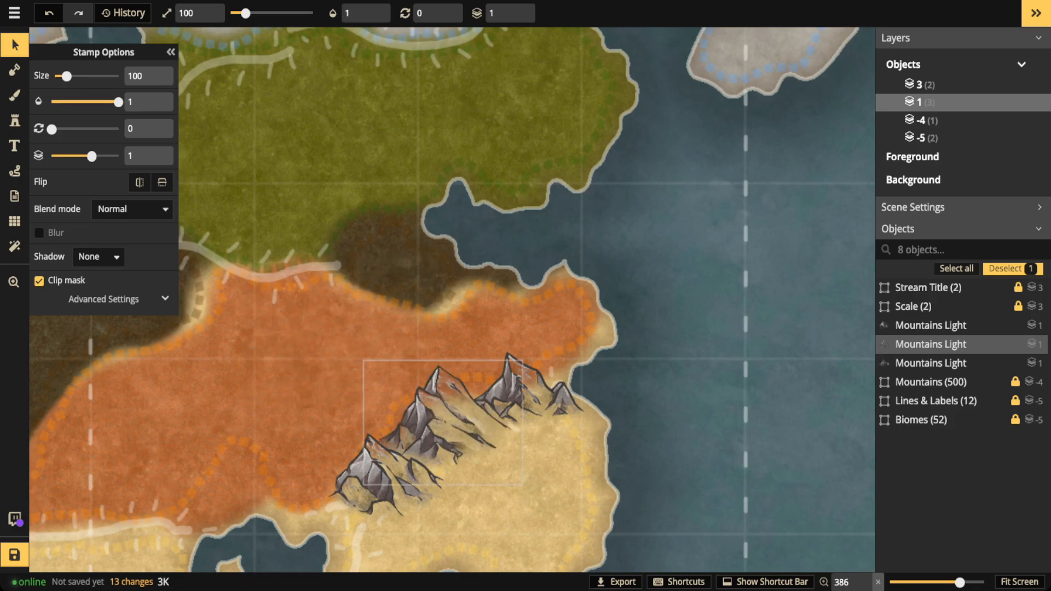
- Select the three mountain stamps on the savannah–desert ridge together and reduce their size to 50
left_click_drag(303, 338, 434, 417)
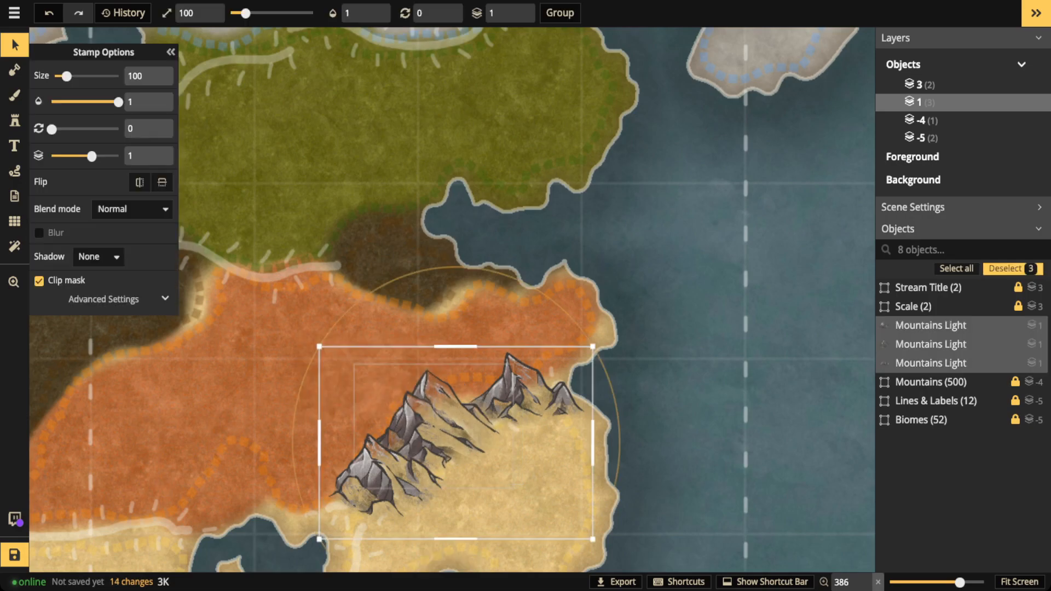
scroll(434, 417, "down", 3)
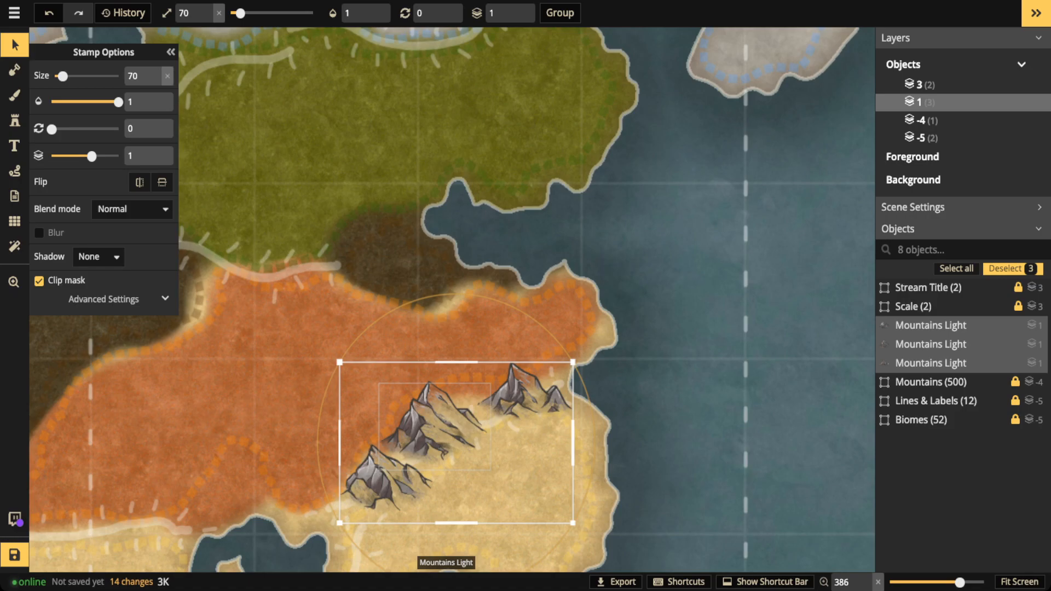
scroll(456, 442, "down", 1)
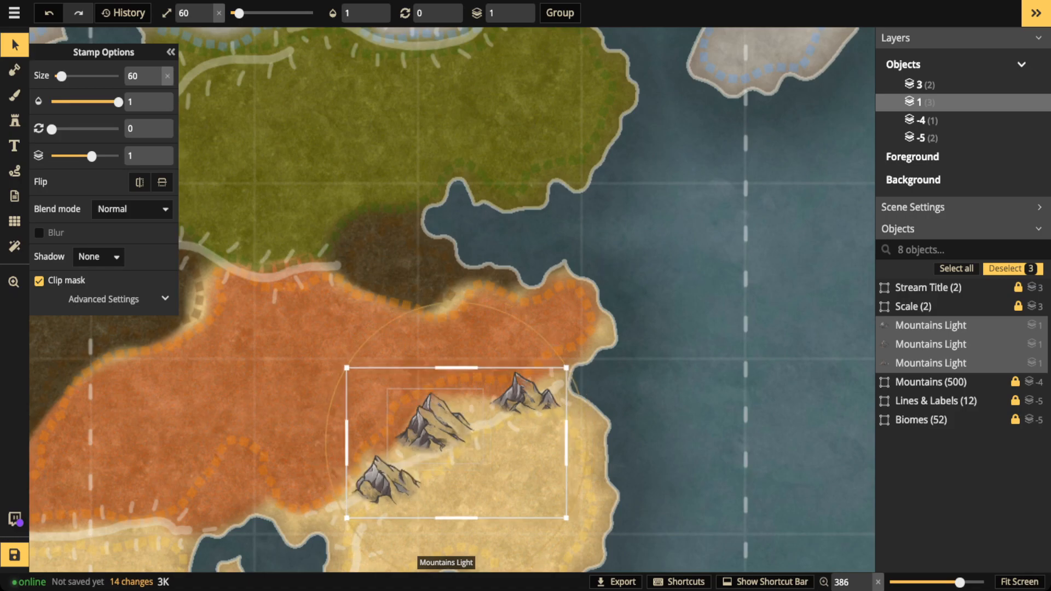
scroll(456, 442, "down", 1)
scroll(456, 443, "up", 1)
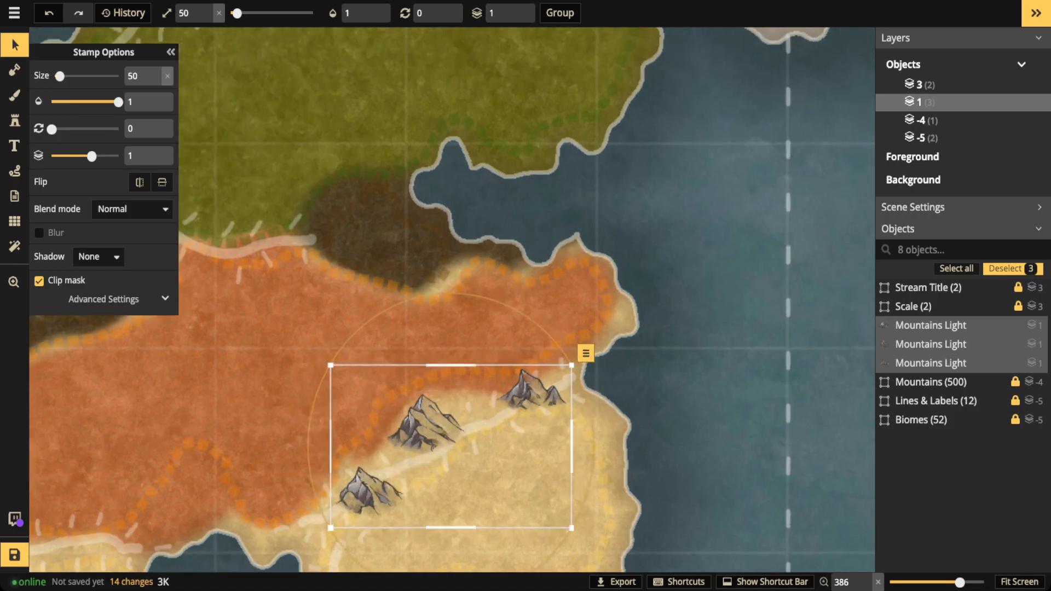
scroll(256, 304, "down", 3)
left_click_drag(257, 304, 401, 260)
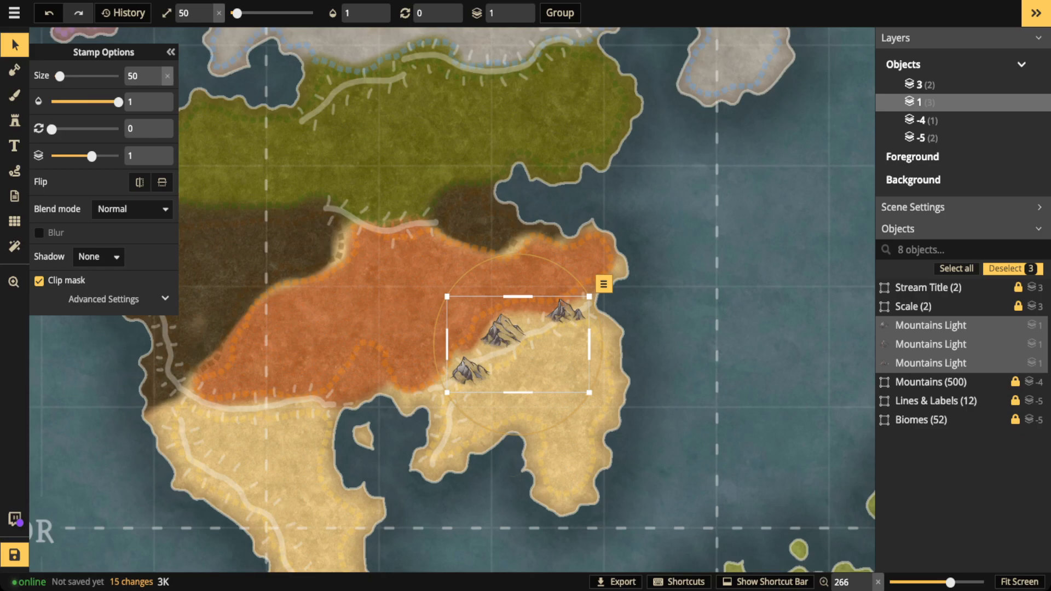
- Move the middle mountain stamp northeast along the ridge so that it overlaps the northeasternmost mountain
scroll(511, 371, "up", 3)
left_click(495, 309)
left_click_drag(495, 309, 538, 301)
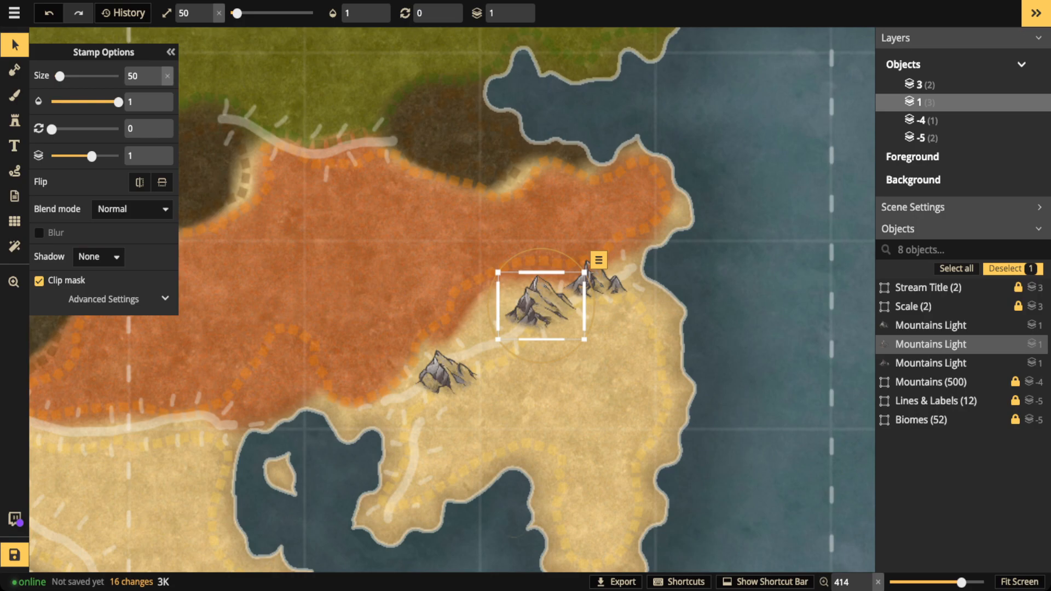
left_click_drag(540, 308, 543, 304)
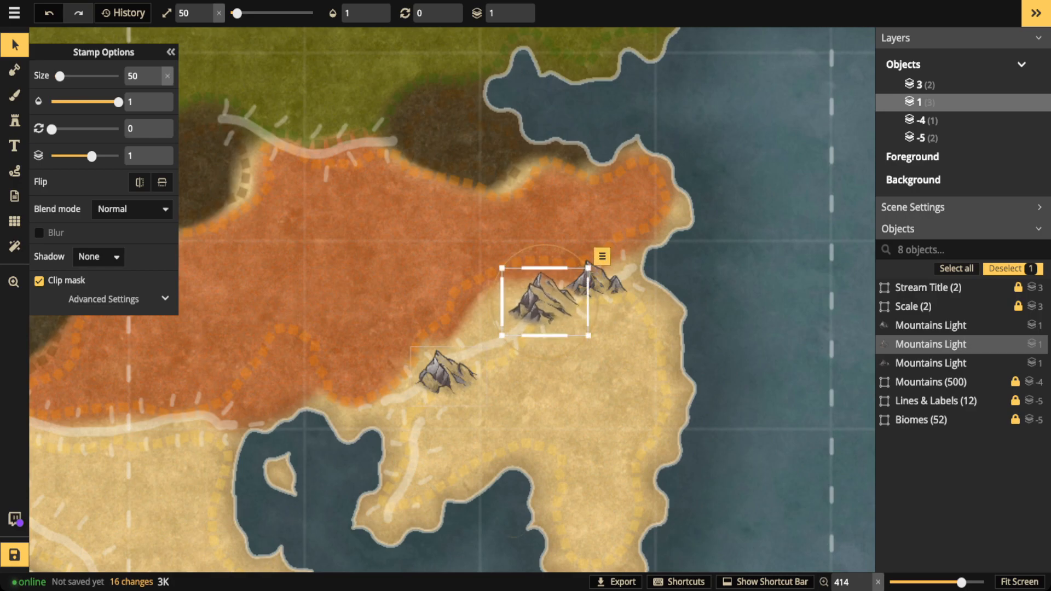
- Replace the three mountain stamps with a continuous range of size 50 Mountains Light stamps along the northeastern ridge between savannah and desert
left_click_drag(438, 256, 618, 370)
key("Delete")
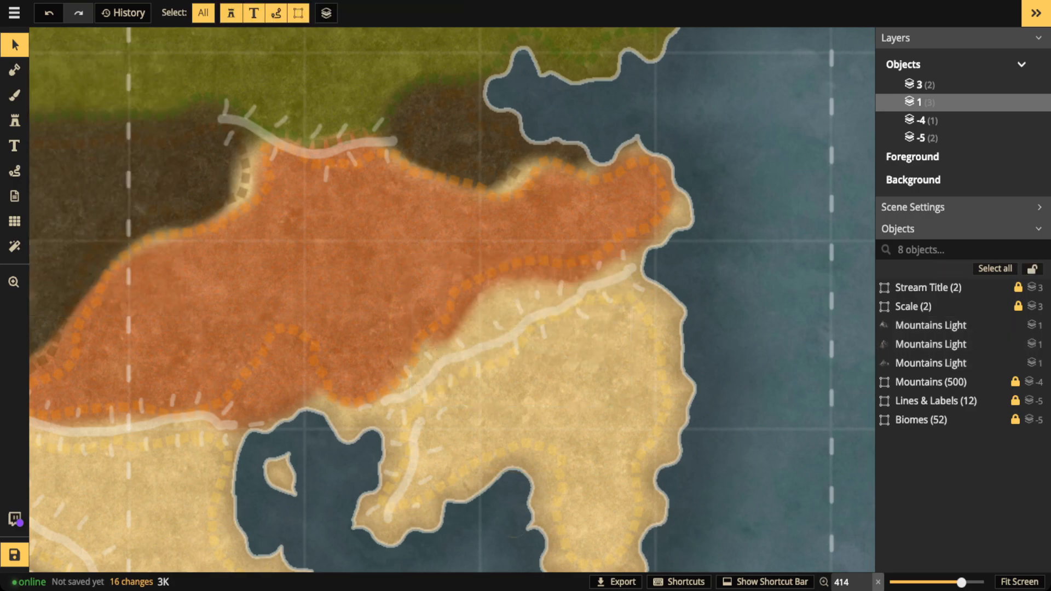
left_click(14, 120)
scroll(419, 304, "down", 2)
key("space")
left_click_drag(333, 312, 694, 305)
left_click_drag(577, 408, 459, 150)
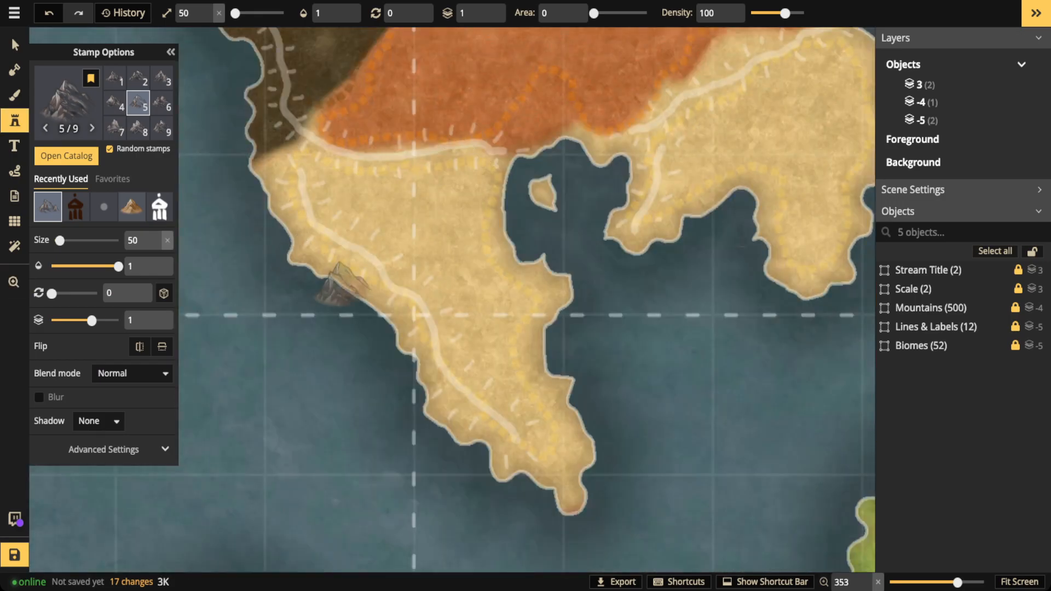
key("space")
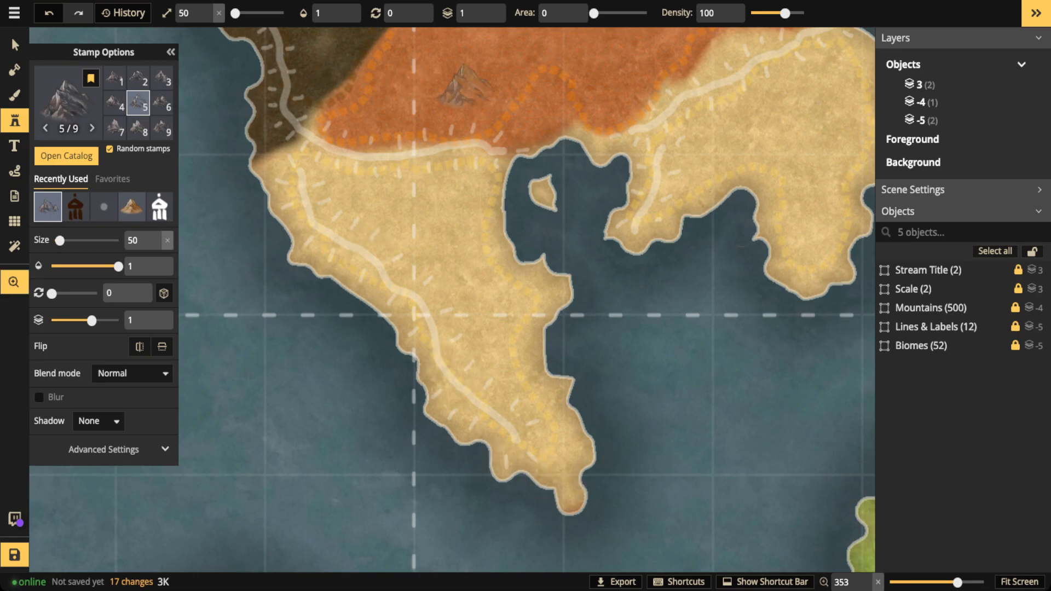
left_click_drag(464, 87, 456, 157)
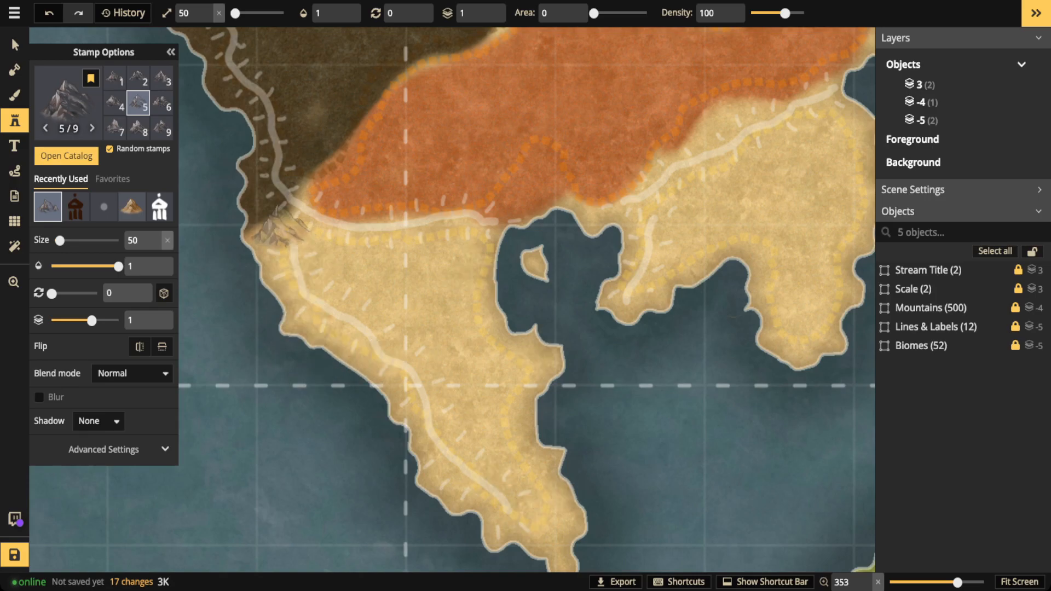
left_click_drag(586, 317, 491, 449)
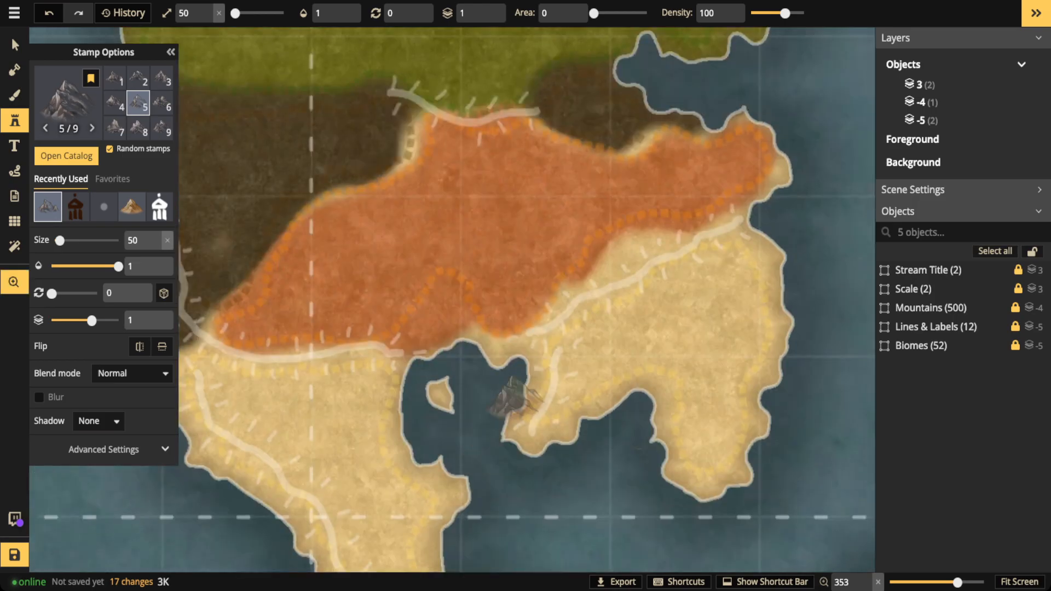
mouse_move(728, 221)
left_mouse_down()
mouse_move(585, 273)
mouse_move(552, 336)
mouse_move(518, 352)
left_mouse_up()
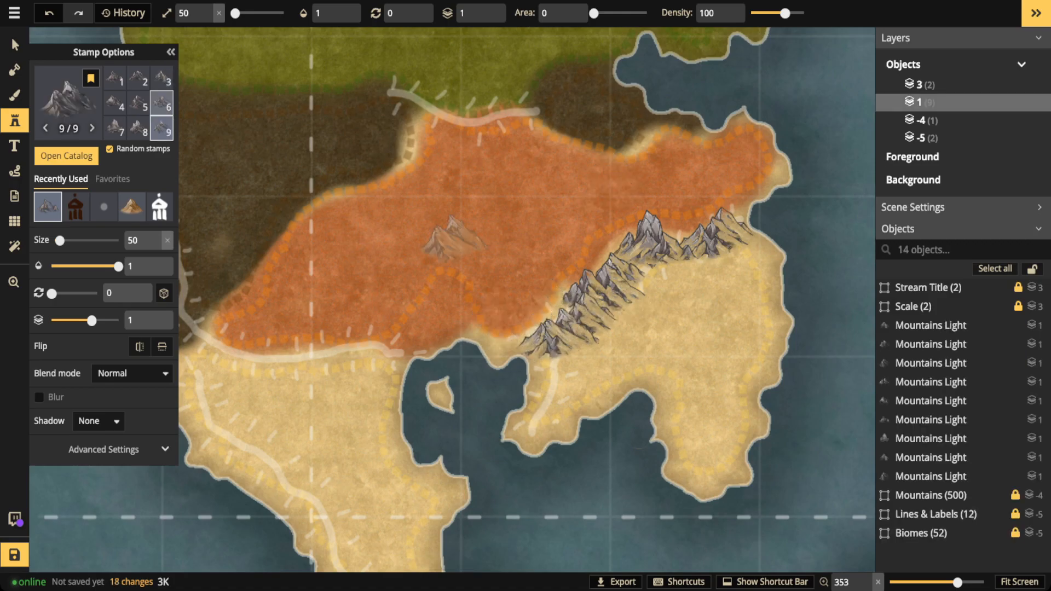
- Shift the range's southwesternmost mountain toward the bay, and move the northeasternmost mountain east and back into the range
left_click(15, 46)
scroll(675, 252, "up", 5)
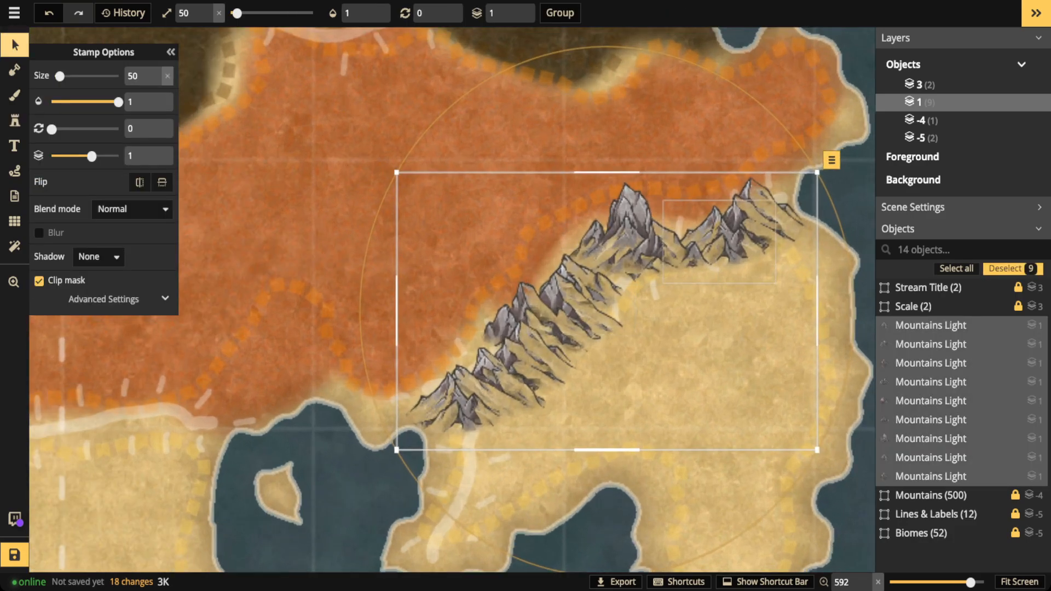
left_click(459, 408)
left_click_drag(460, 408, 445, 431)
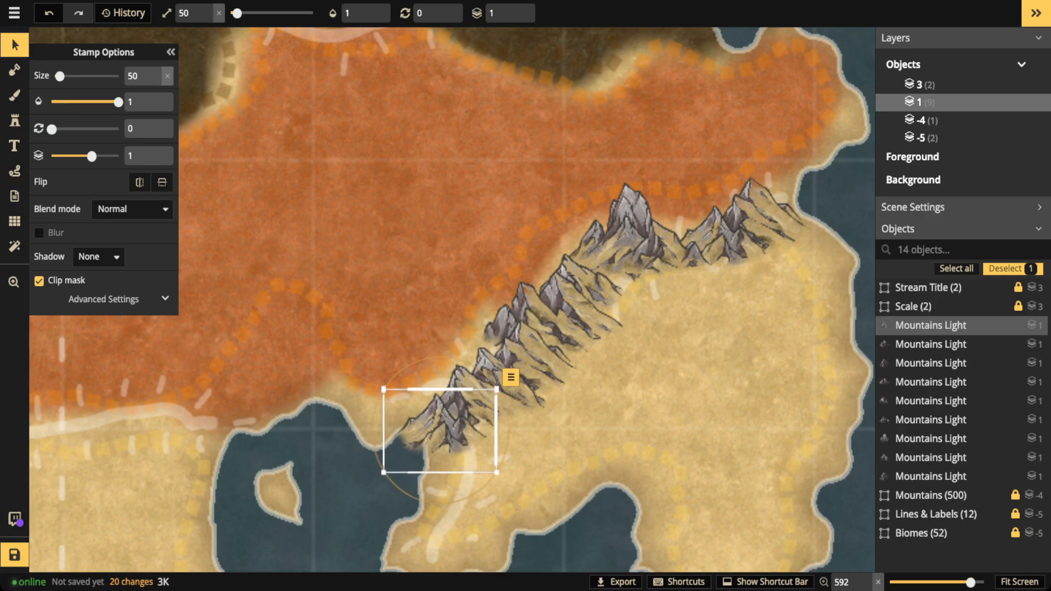
left_click_drag(756, 221, 785, 217)
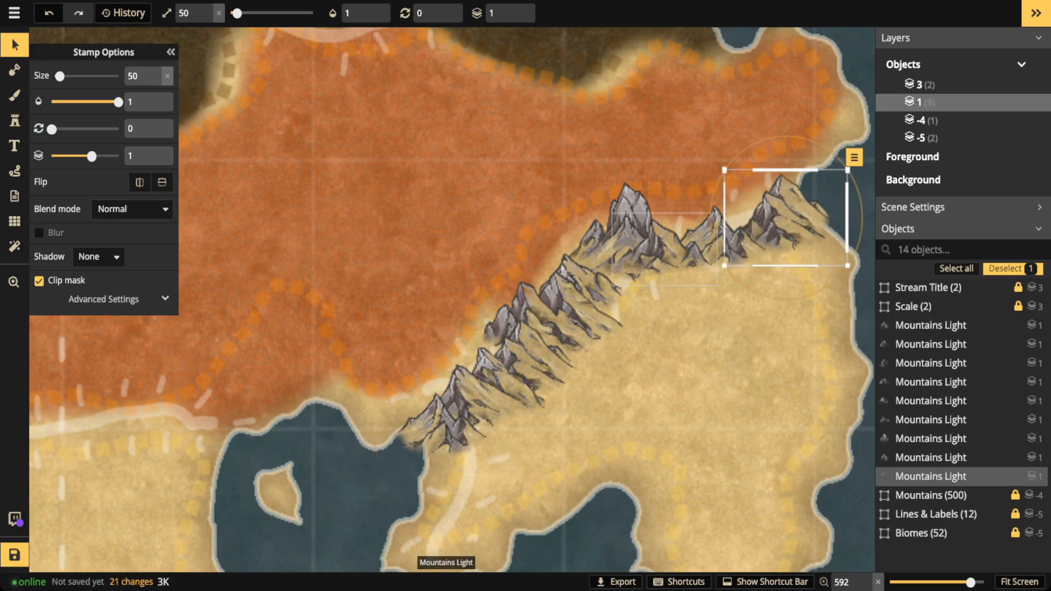
left_click_drag(783, 219, 748, 219)
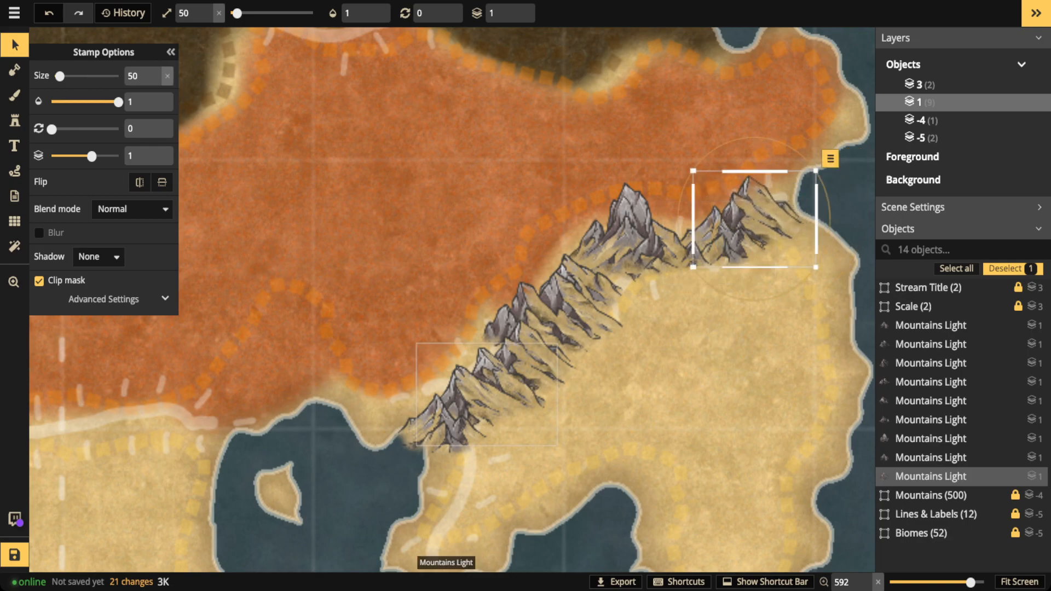
- Tuck the southwesternmost mountain just below its neighbour on the desert side and nudge the tall peak near the range's northeast end
left_click(441, 429)
left_click_drag(440, 430, 472, 424)
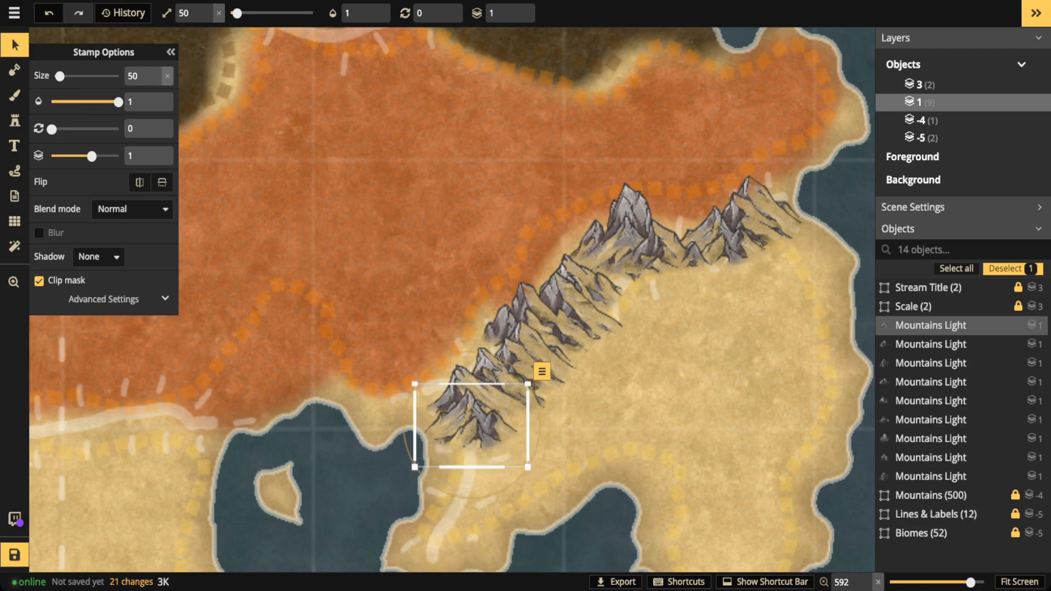
left_click_drag(473, 424, 478, 433)
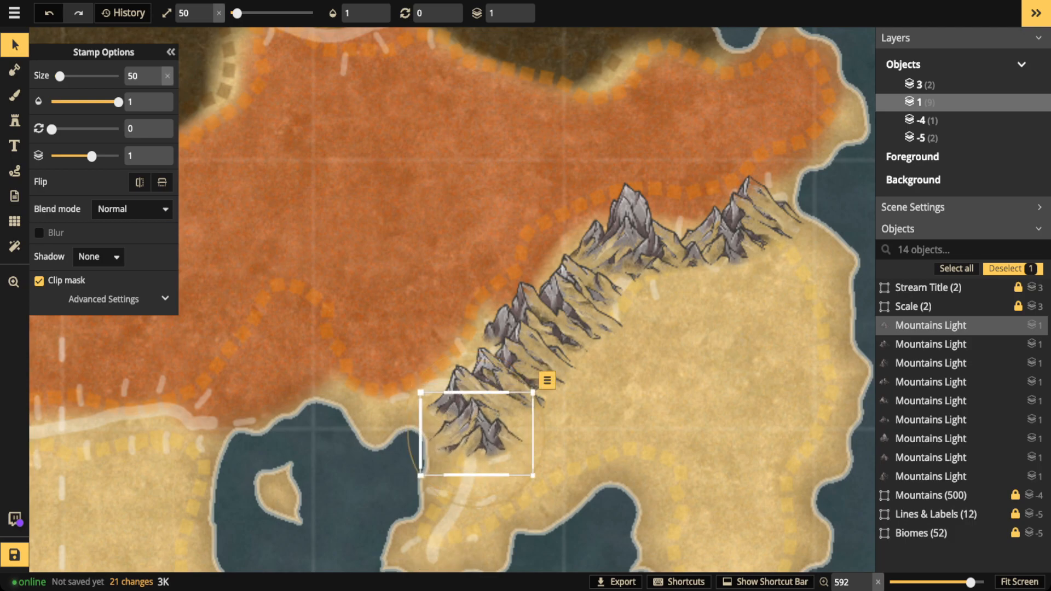
left_click(628, 241)
left_click_drag(629, 241, 625, 239)
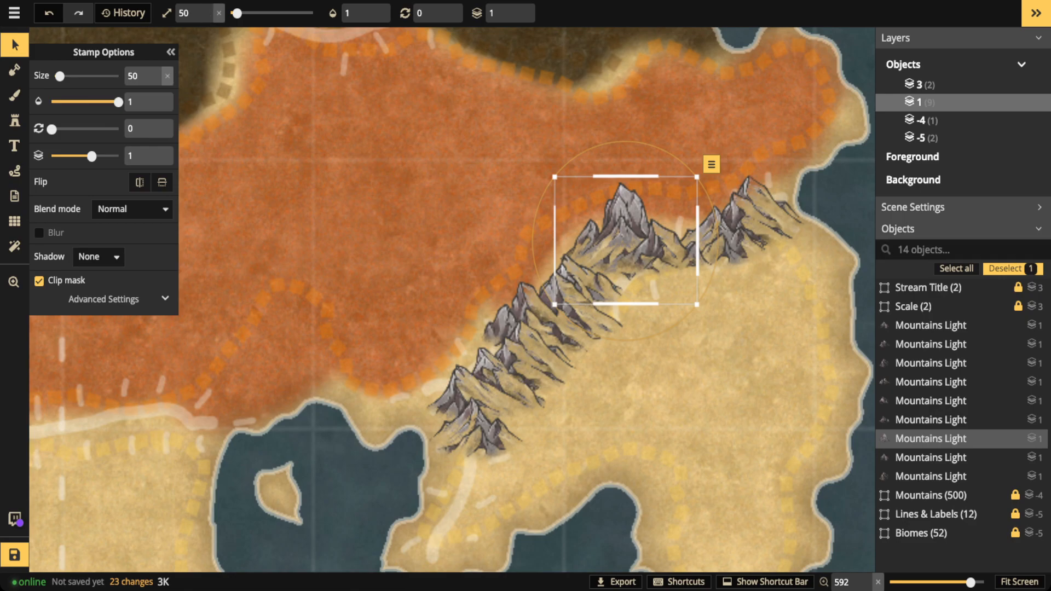
left_click_drag(625, 241, 627, 245)
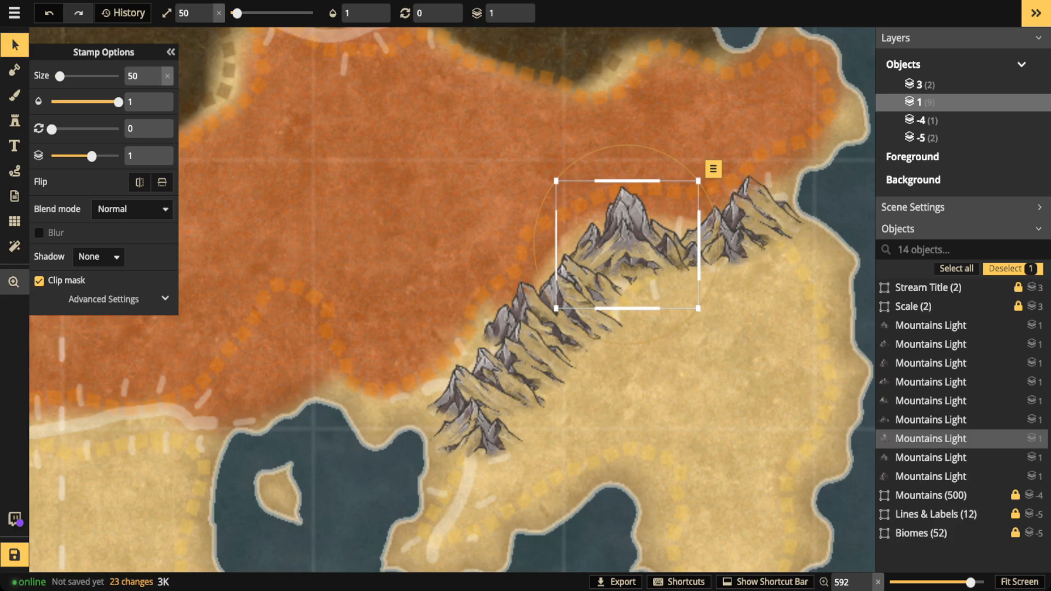
- Extend the range south with two single Mountains Light stamps of variant 5 along the ridge line of the small desert peninsula
left_click(14, 121)
left_click_drag(449, 373, 524, 177)
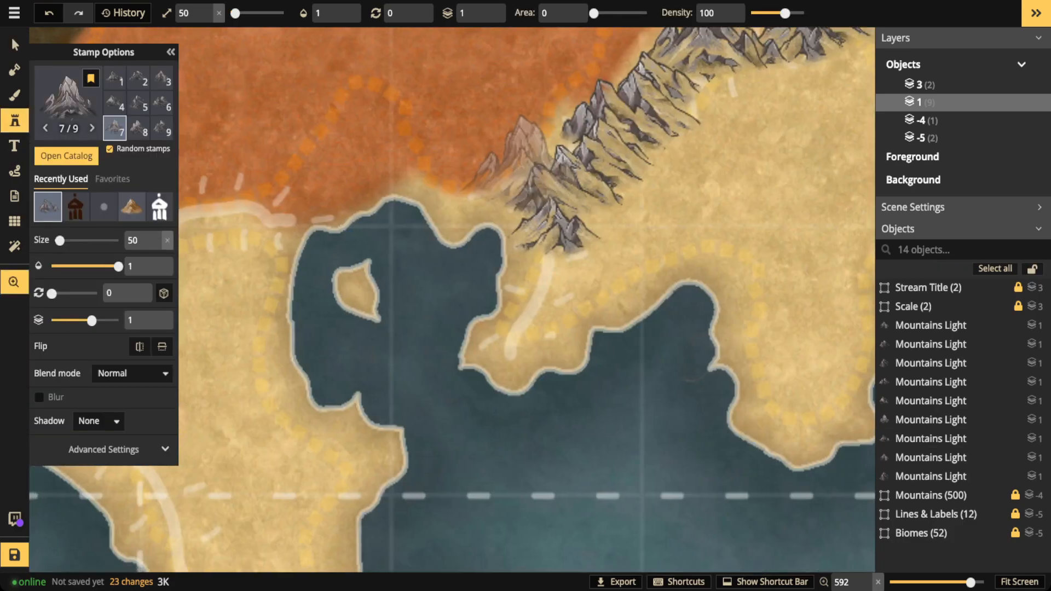
scroll(524, 178, "down", 2)
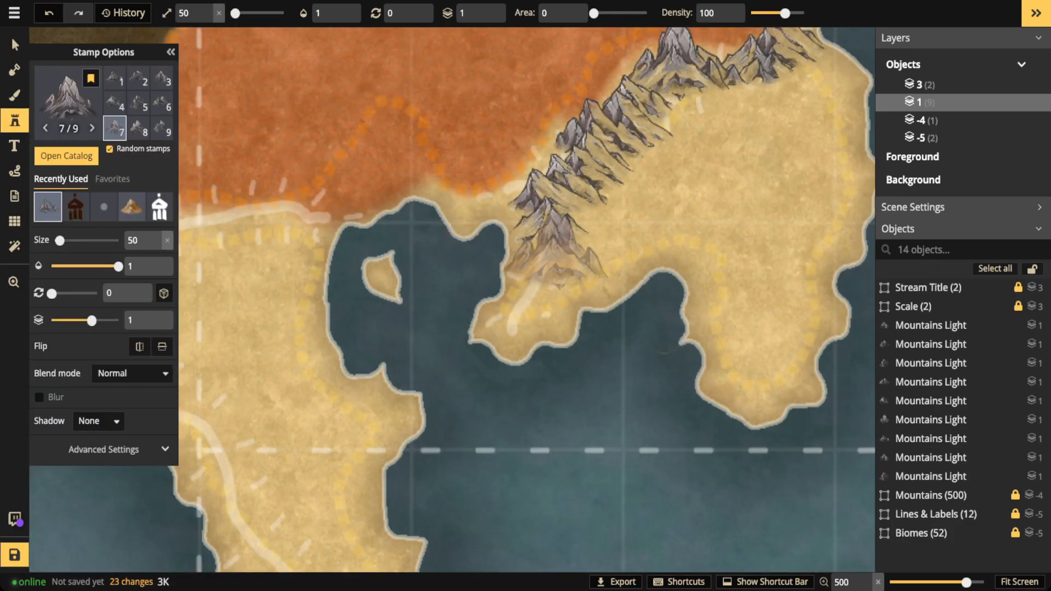
key("Left")
key("Left")
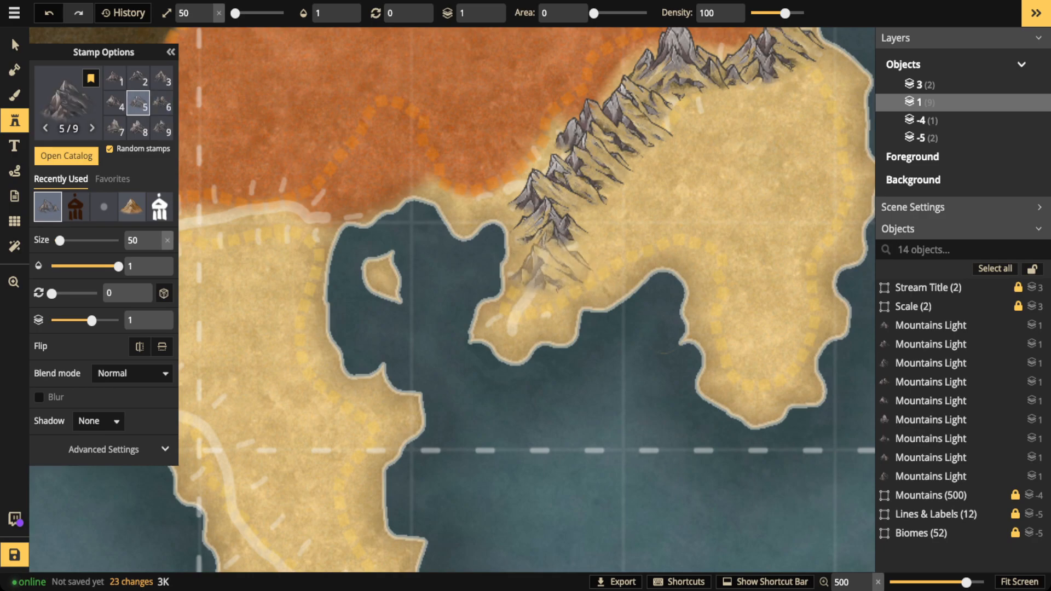
left_click(525, 298)
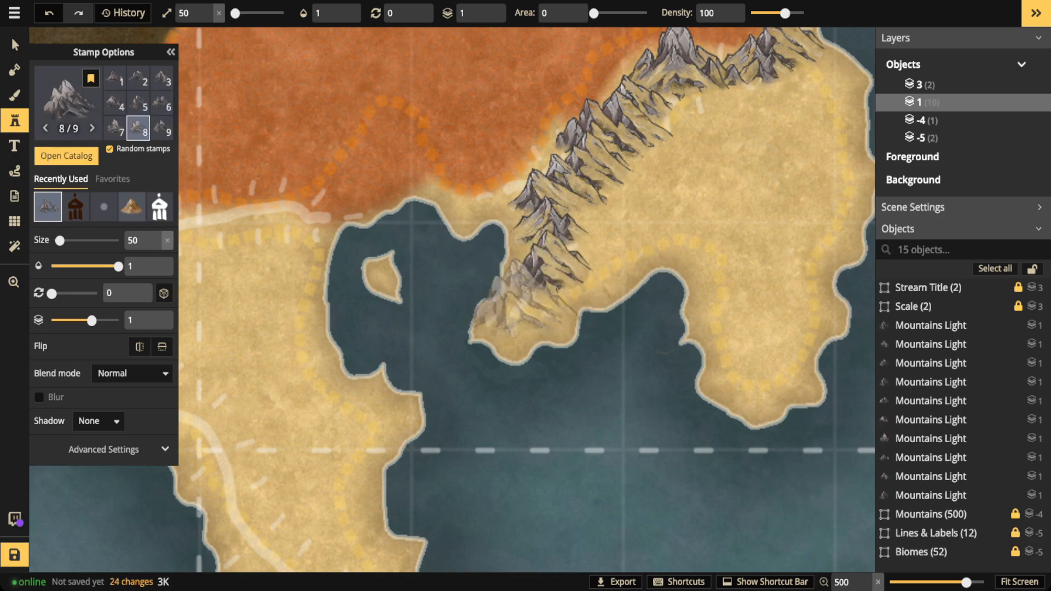
key("Left")
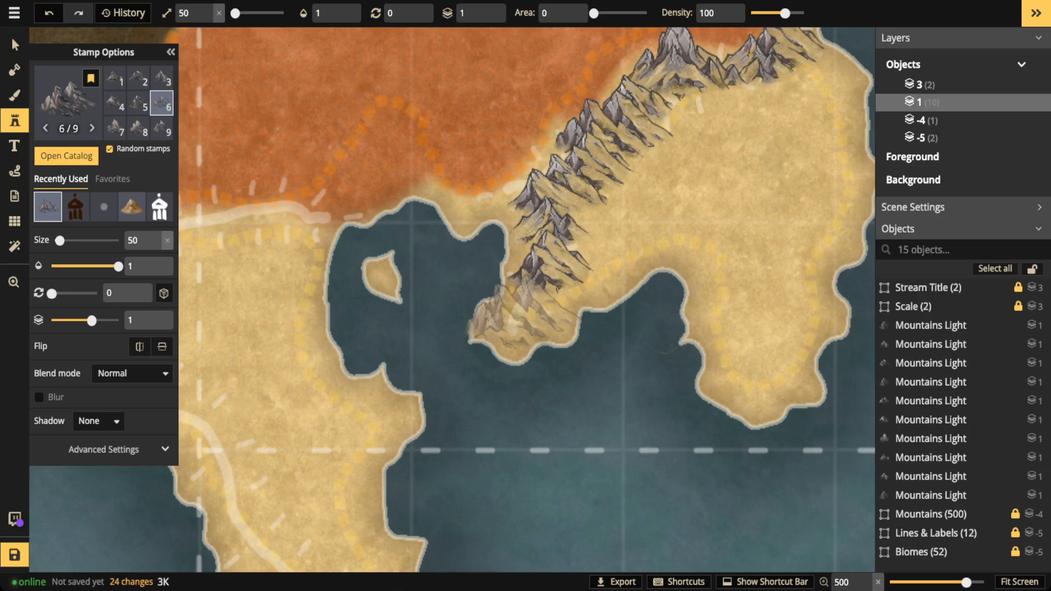
key("Left")
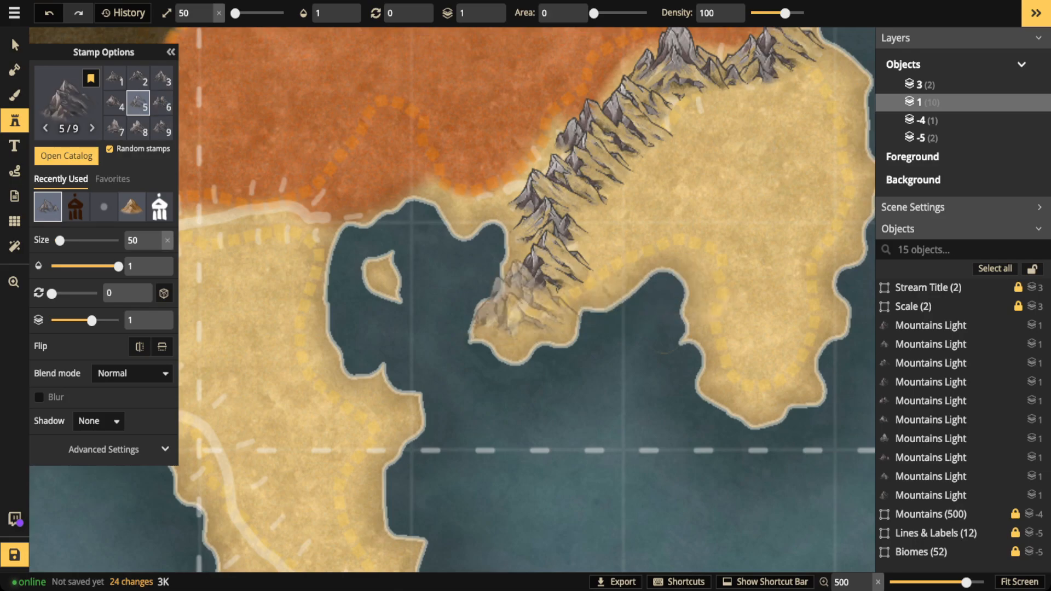
left_click(449, 326)
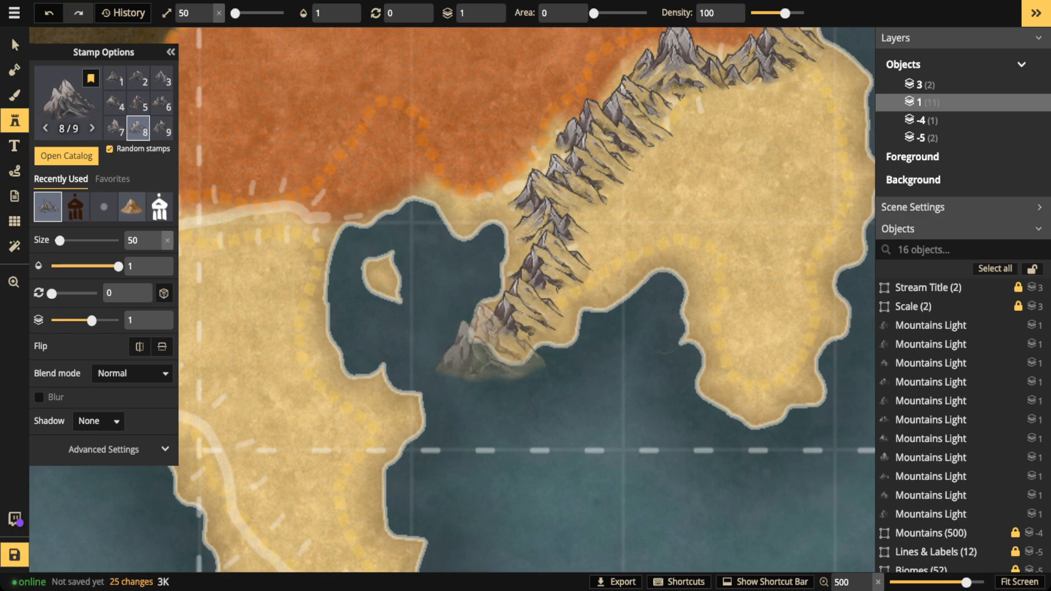
- Reduce the mountain at the peninsula's southern tip to size 40, move it slightly northeast, and nudge a mountain mid-range
scroll(372, 262, "down", 3)
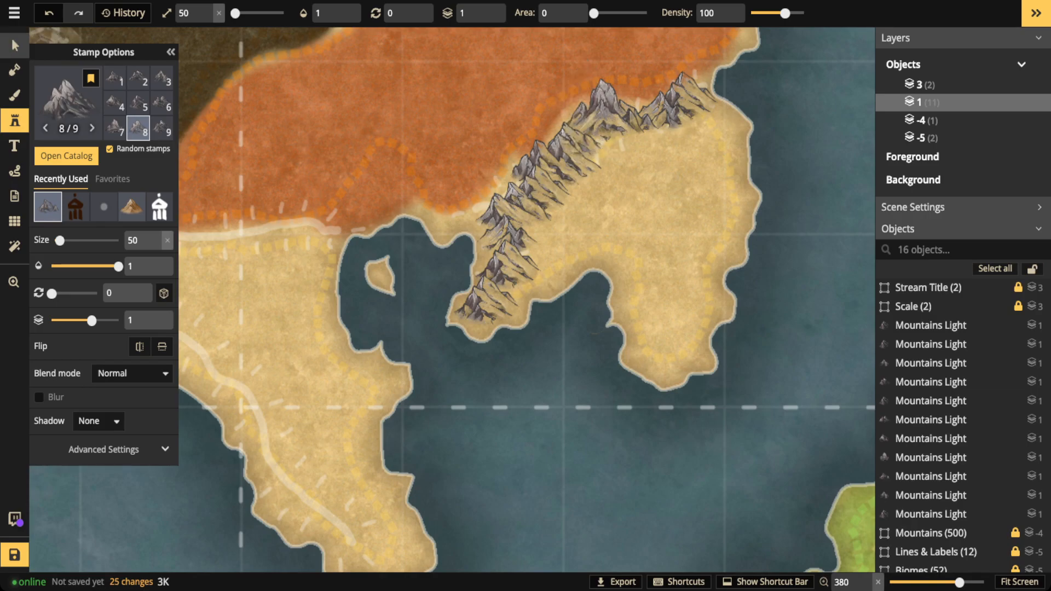
left_click(15, 44)
scroll(594, 188, "up", 3)
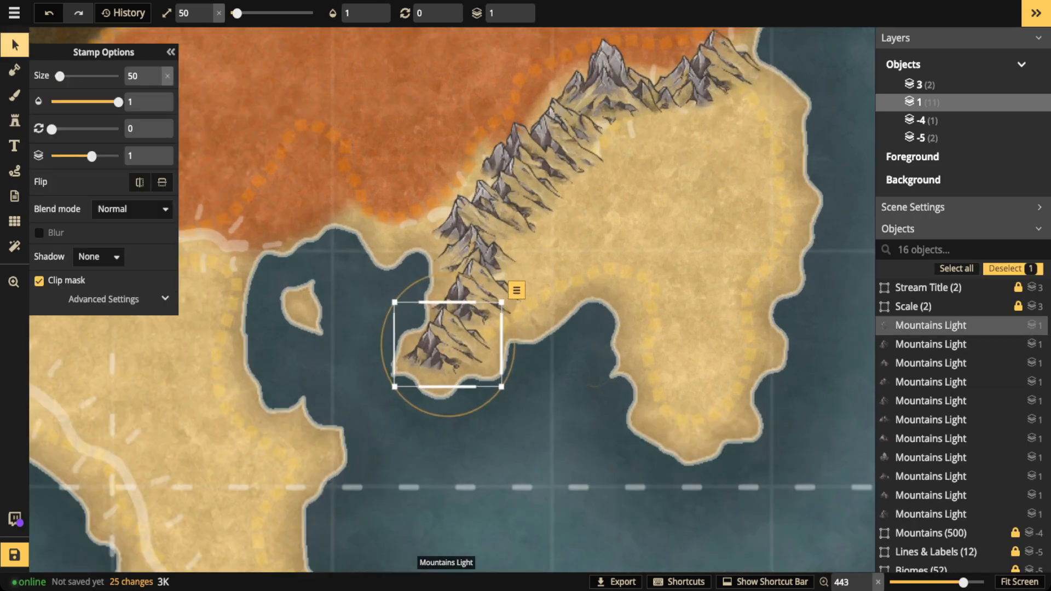
key("bracketleft")
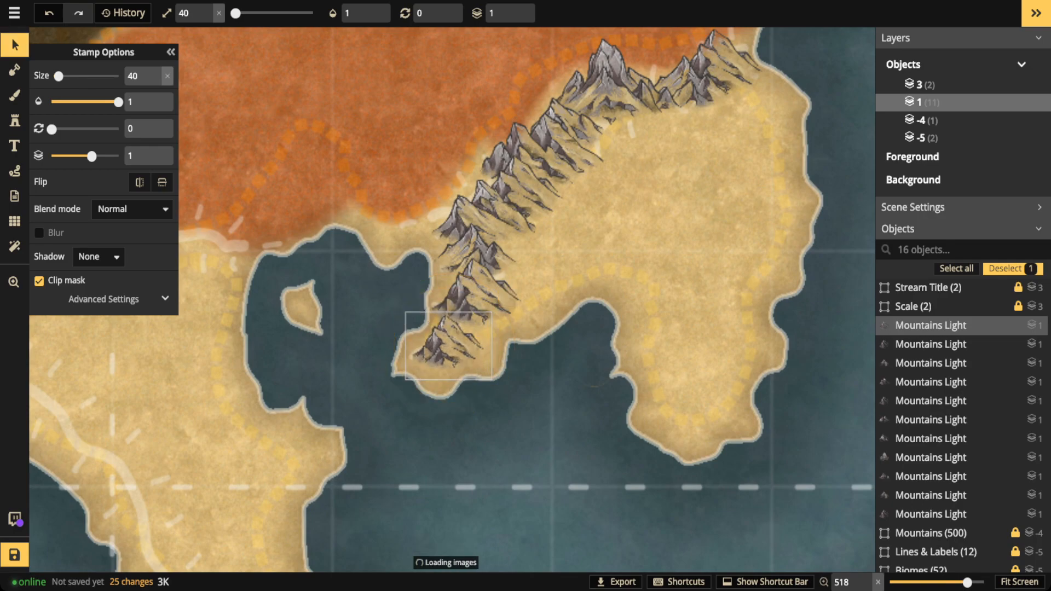
left_click_drag(448, 346, 454, 339)
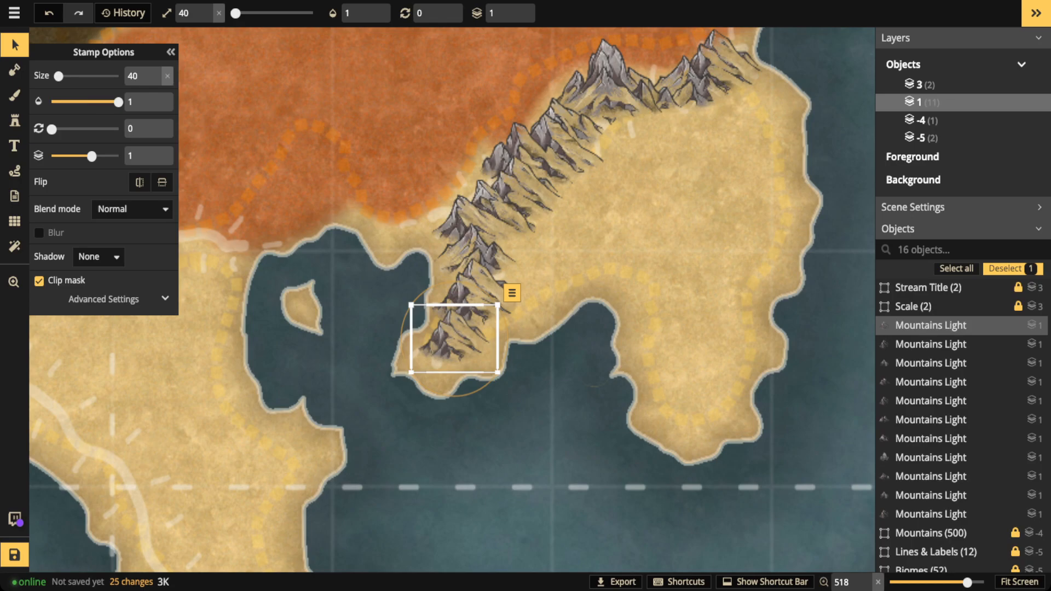
left_click_drag(455, 339, 454, 339)
left_click_drag(540, 160, 541, 161)
scroll(423, 166, "down", 2)
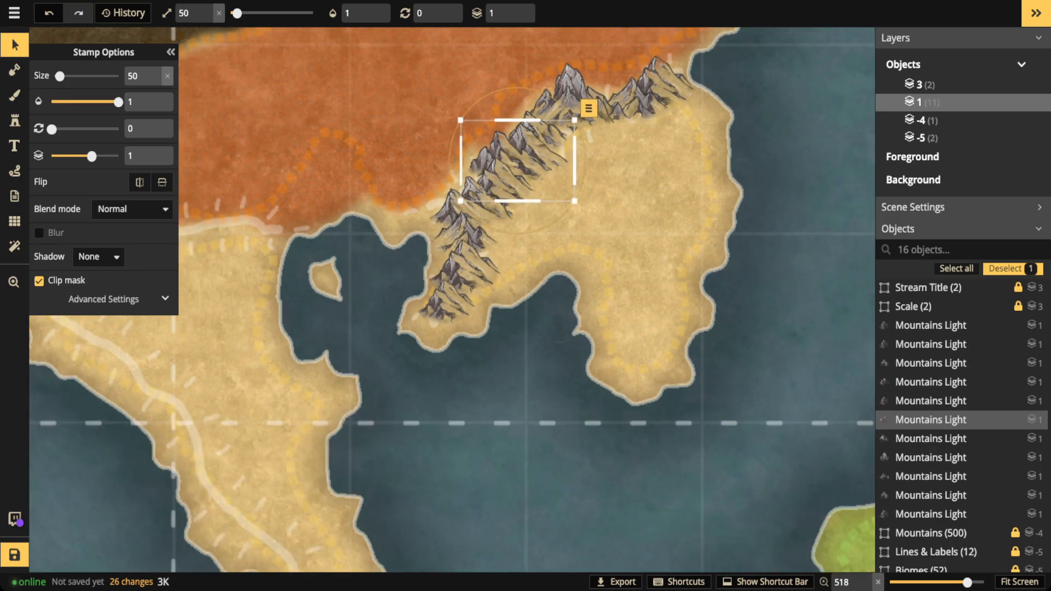
left_click(423, 166)
- Paint a second Mountains Light range along the western ridge between savannah and desert, from the west coast to the inner bay
left_click(14, 121)
key("space")
left_click_drag(183, 136, 478, 184)
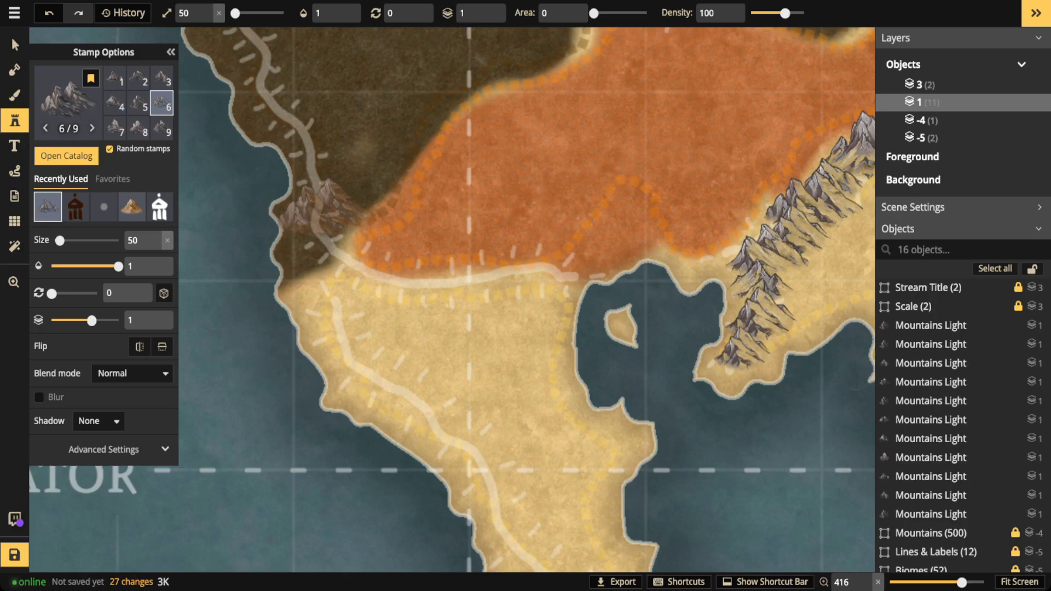
mouse_move(337, 281)
left_mouse_down()
mouse_move(447, 302)
mouse_move(580, 263)
left_mouse_up()
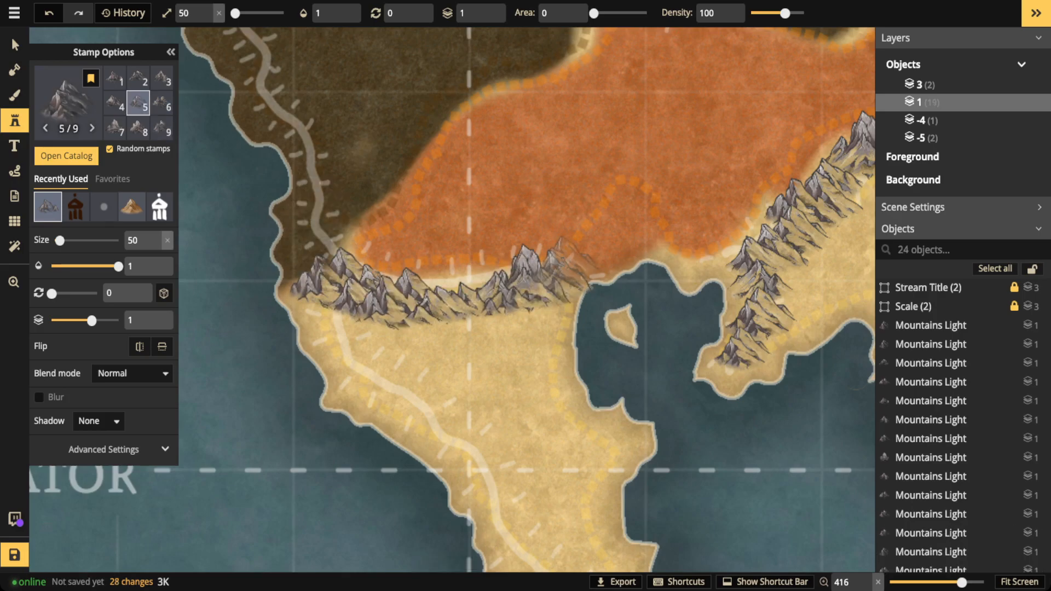
- Rearrange the mountains around the tall peak at the inner-bay end of the savannah-desert range so they overlap closely
scroll(578, 268, "up", 5)
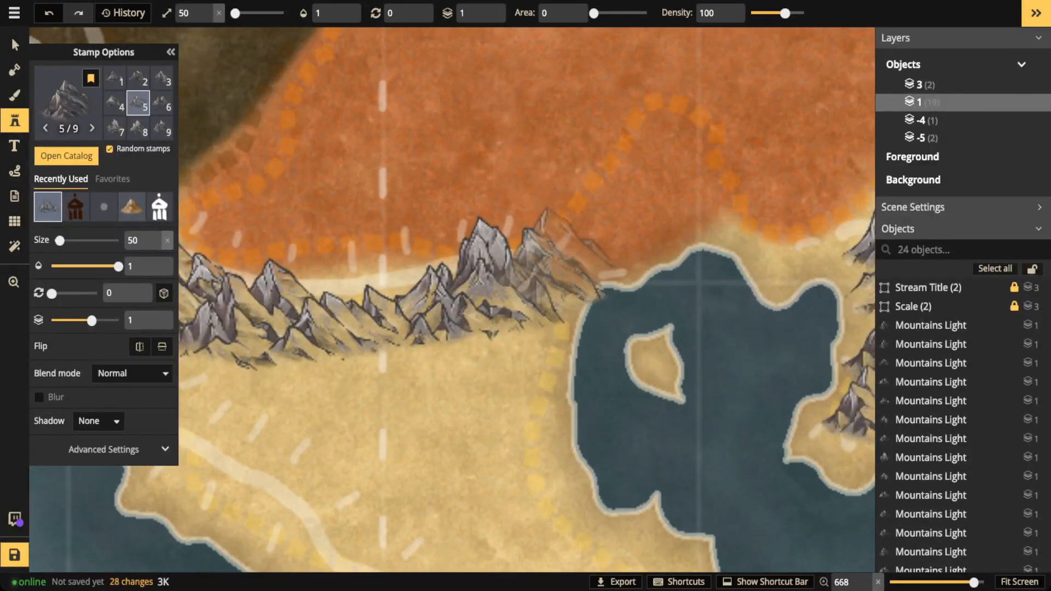
left_click(12, 39)
left_click(481, 268)
left_click_drag(508, 290, 485, 315)
left_click(478, 290)
scroll(378, 358, "down", 1)
left_click_drag(378, 359, 567, 355)
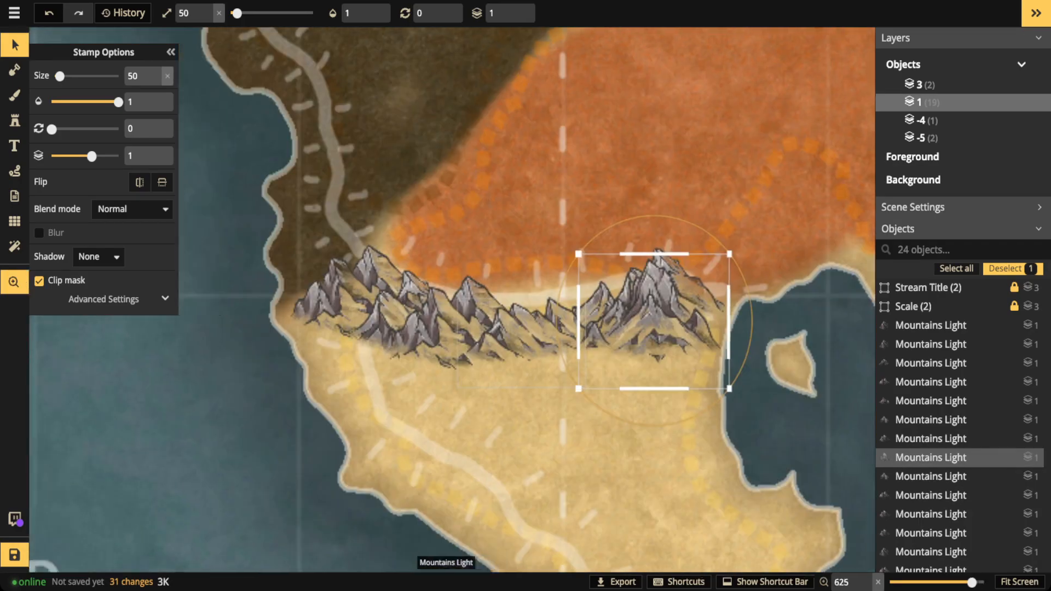
- Shift the west-coast peak of the savannah-desert range slightly west and the mid-range mountain slightly east
left_click(364, 301)
left_click_drag(363, 301, 354, 301)
left_click_drag(466, 323, 478, 321)
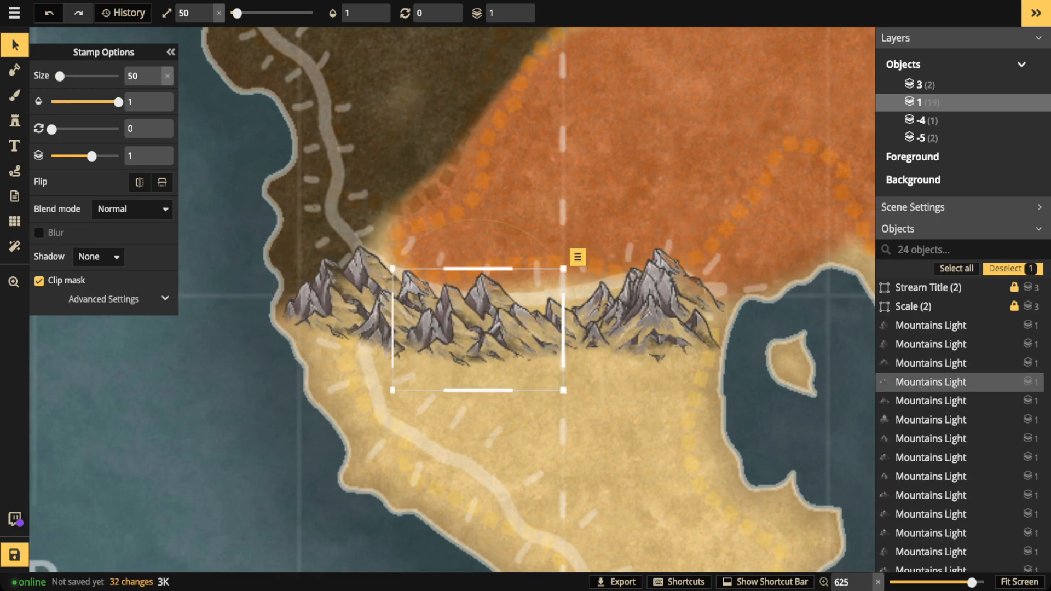
- Paint a Mountains Light range at size 50, starting with variant 5, along the southwestern desert peninsula's ridge guide
key("s")
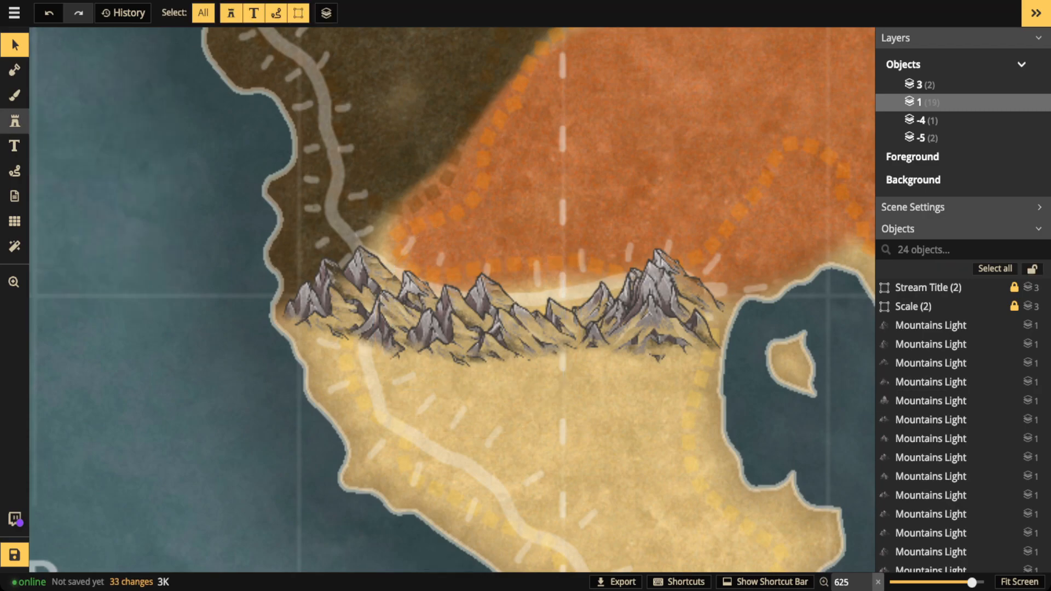
scroll(398, 316, "down", 1)
scroll(400, 317, "down", 1)
left_click_drag(406, 339, 402, 201)
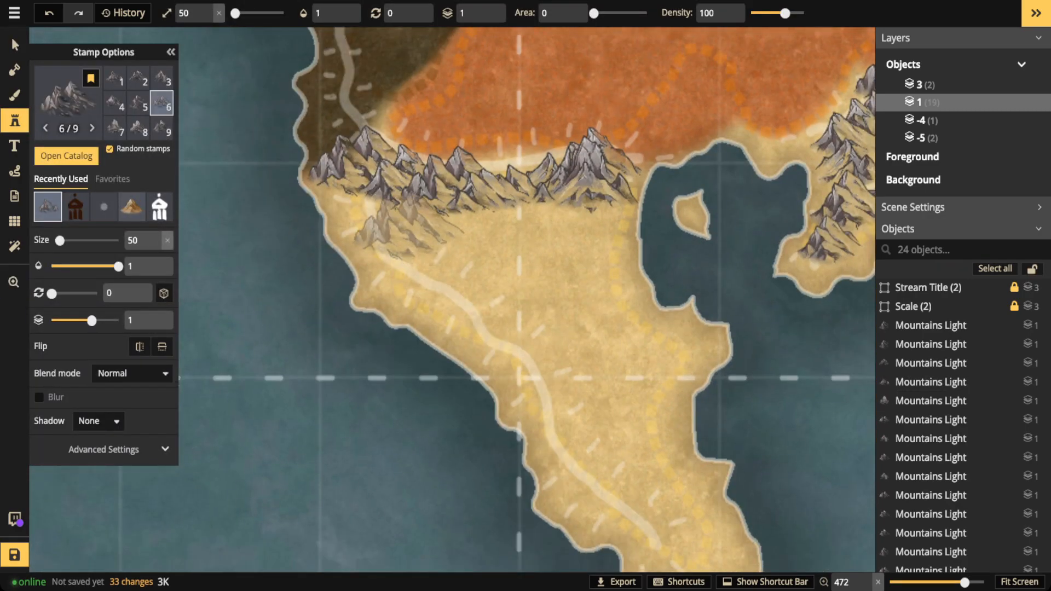
key("Left")
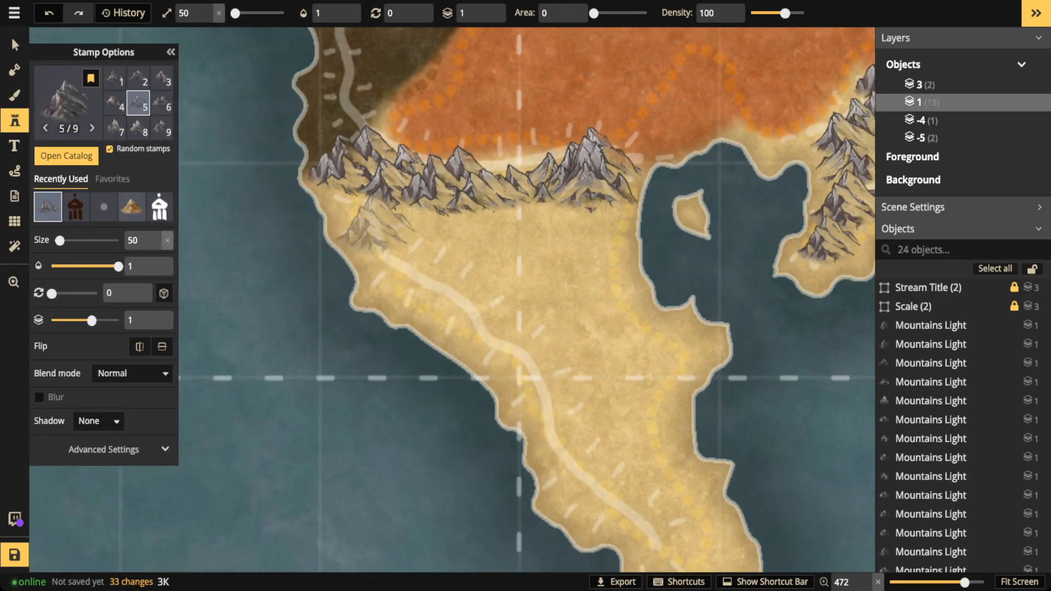
mouse_move(378, 219)
left_mouse_down()
mouse_move(569, 399)
mouse_move(624, 539)
mouse_move(654, 564)
left_mouse_up()
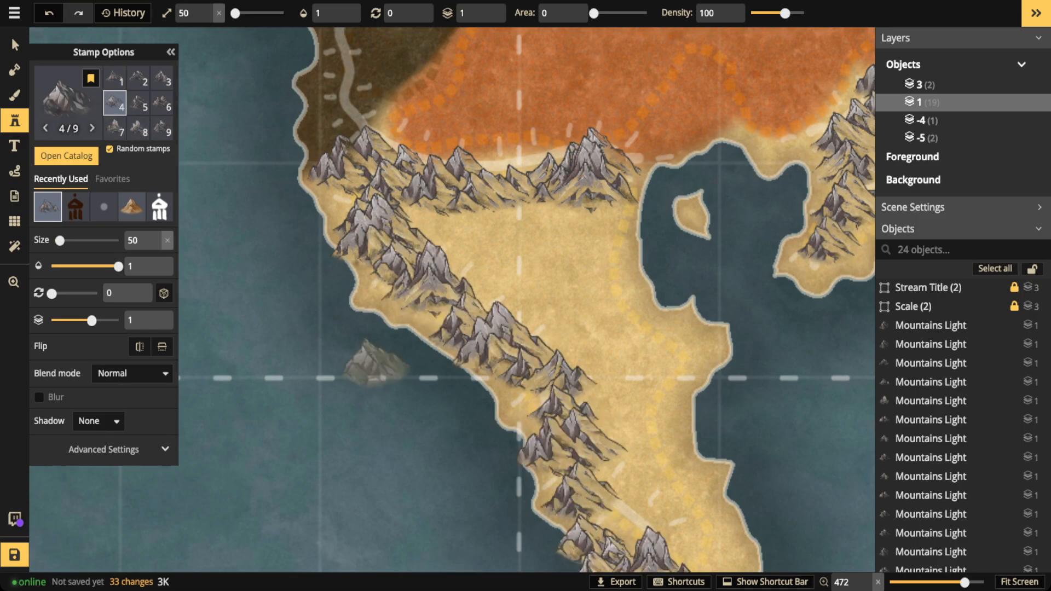
- Nudge mountains in the northern and middle parts of the new peninsula range slightly east to tighten its ridge line
scroll(299, 218, "down", 1)
left_click_drag(547, 365, 456, 240)
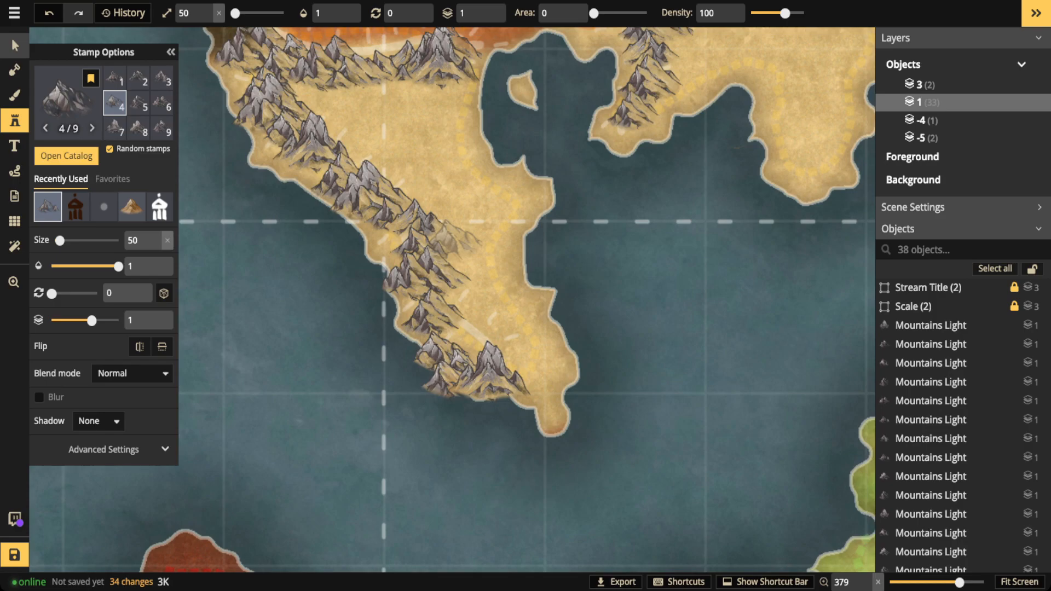
left_click(15, 45)
scroll(318, 179, "up", 1)
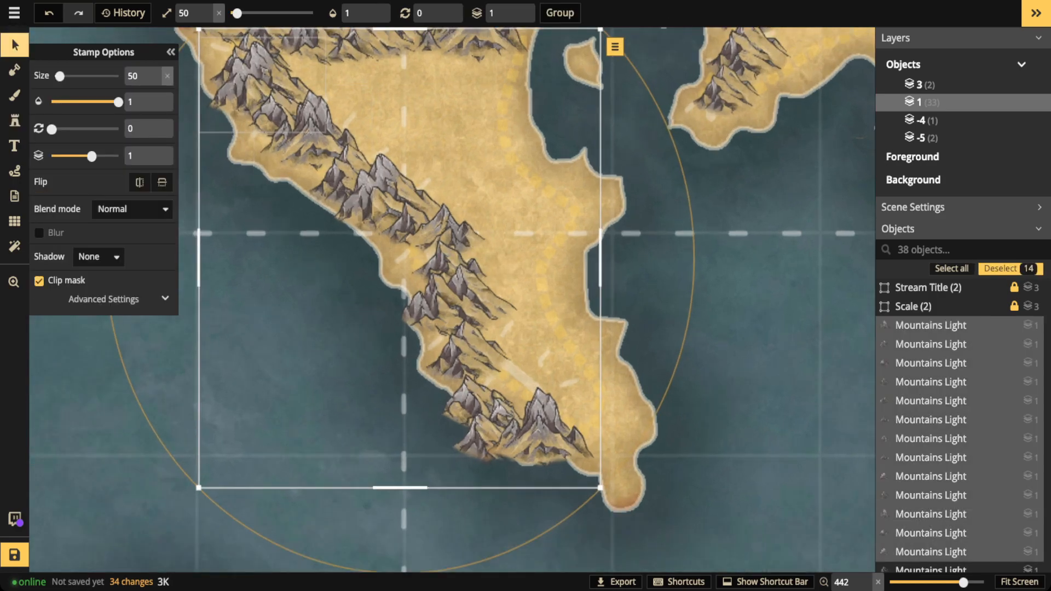
left_click(272, 84)
left_click_drag(273, 85, 276, 83)
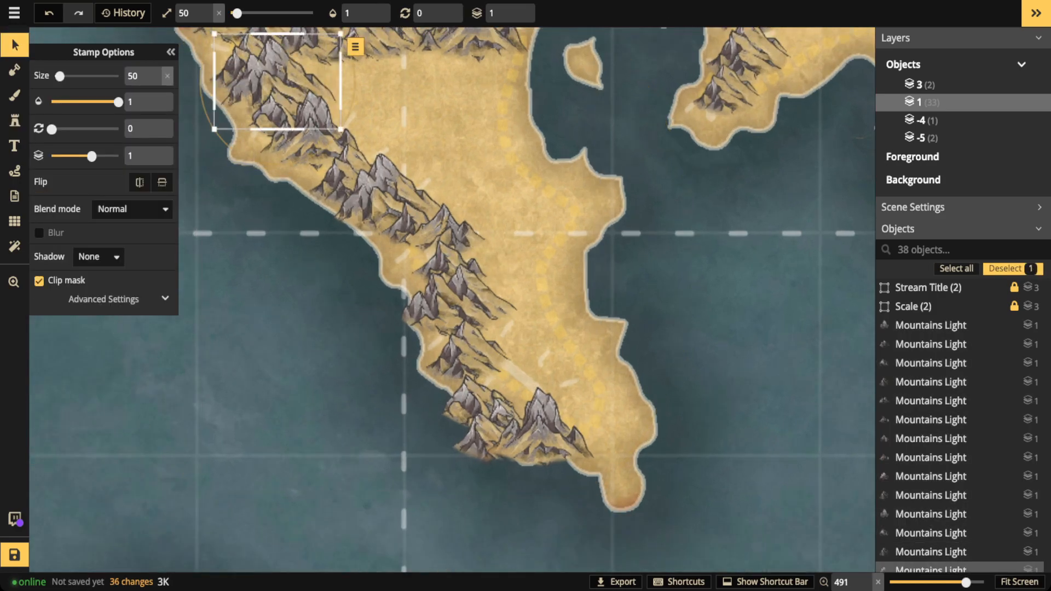
left_click(348, 181)
left_click(385, 189)
left_click_drag(385, 189, 397, 182)
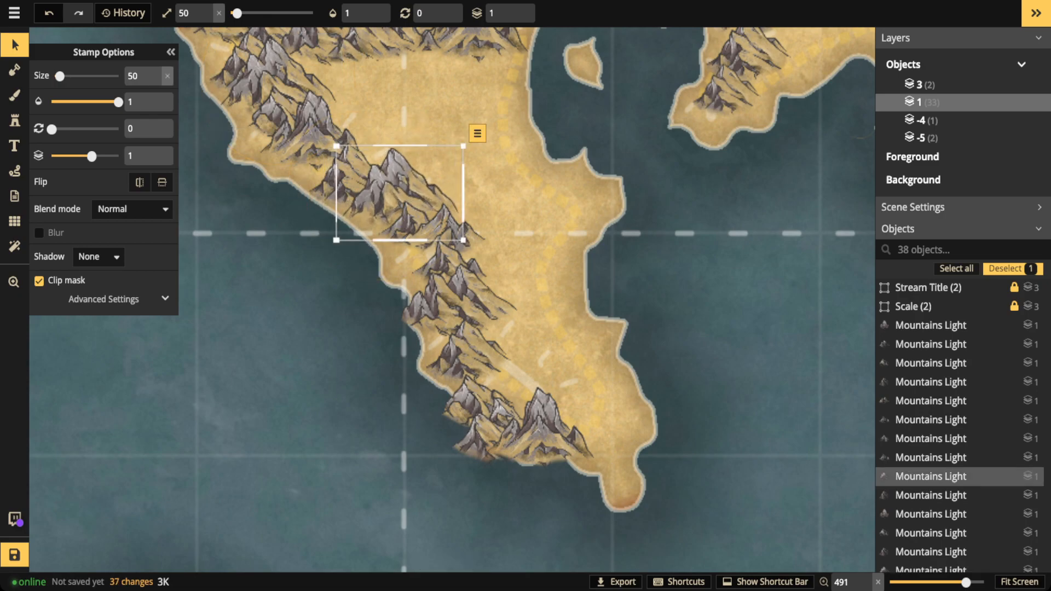
left_click(457, 299)
left_click_drag(458, 298, 468, 298)
- Move the three southernmost mountains of the peninsula range northeast so they sit inland along the ridge line
left_click(496, 432)
left_click_drag(540, 430, 586, 416)
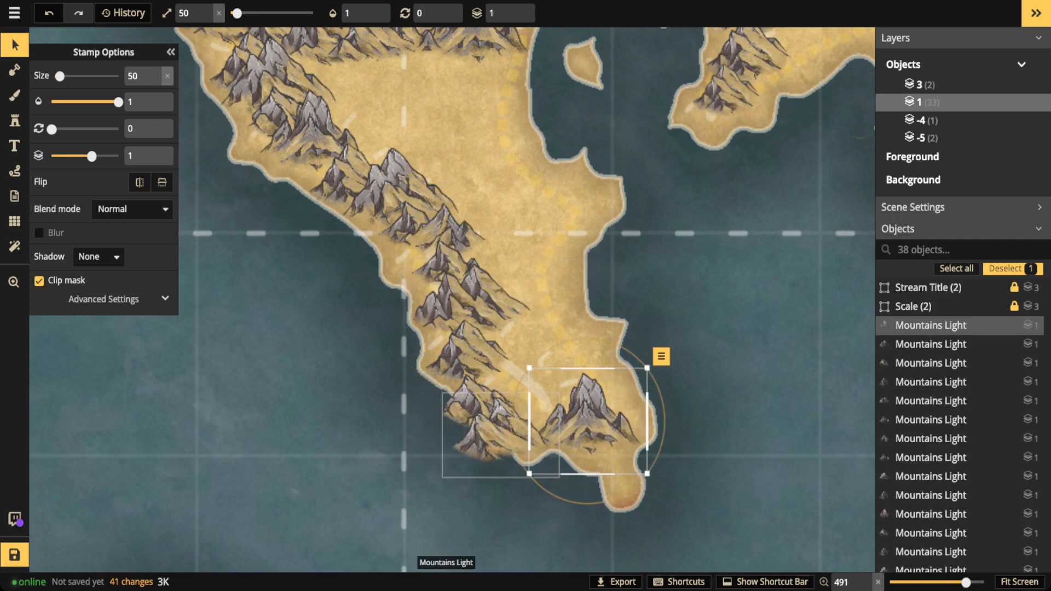
left_click_drag(491, 432, 550, 413)
left_click_drag(473, 406, 507, 390)
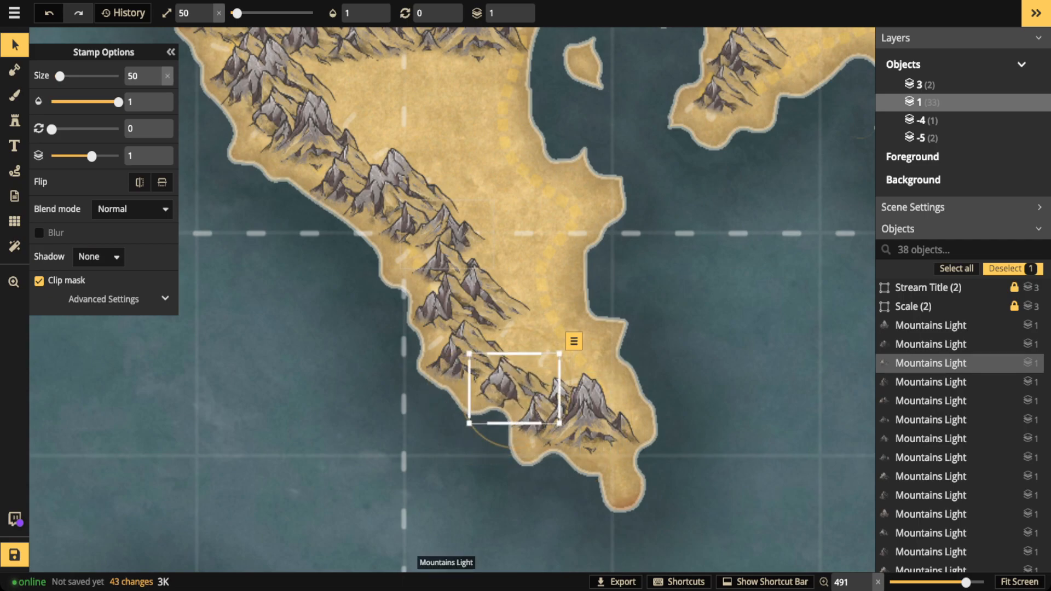
- Rotate the small mountain midway down the southwestern peninsula range to 359 degrees
left_click(446, 266)
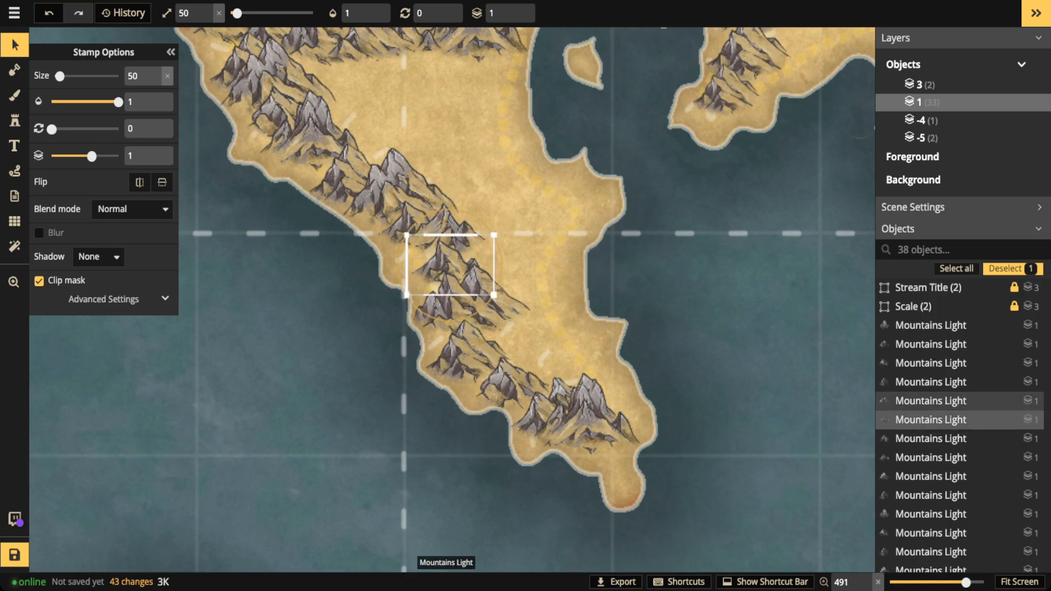
scroll(449, 265, "up", 3)
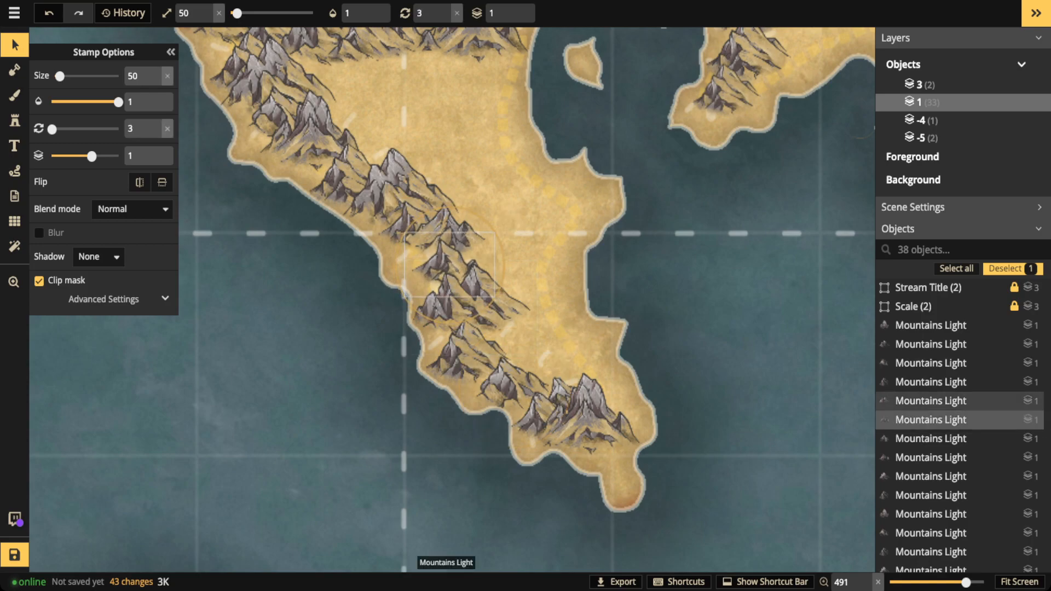
scroll(449, 266, "down", 4)
scroll(321, 189, "down", 5)
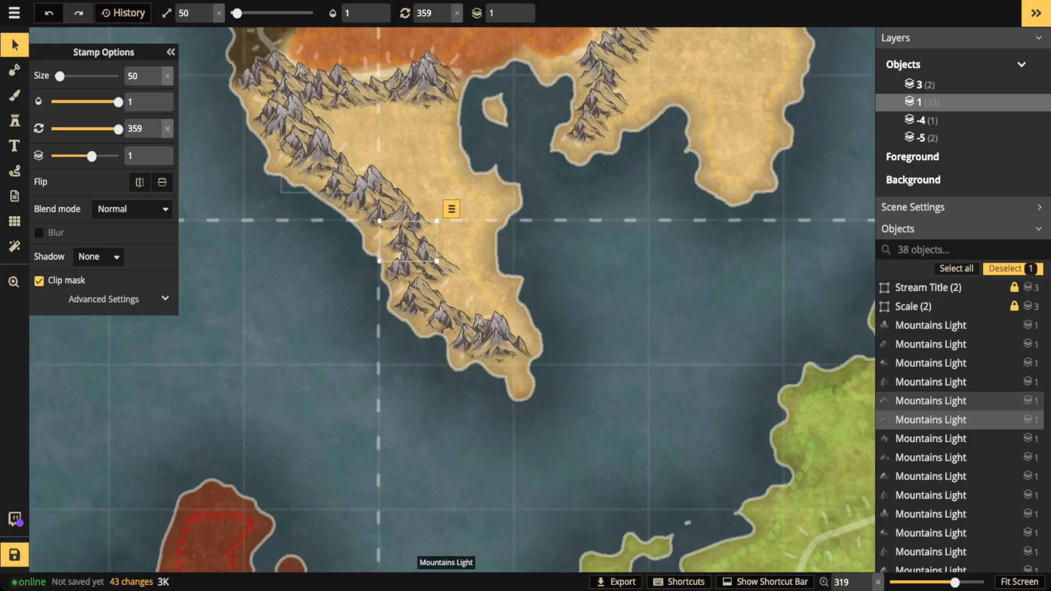
- Delete three small mountains from the middle of the savannah-desert range, opening a gap west of the tall peak
left_click(322, 189)
left_click_drag(298, 131, 348, 280)
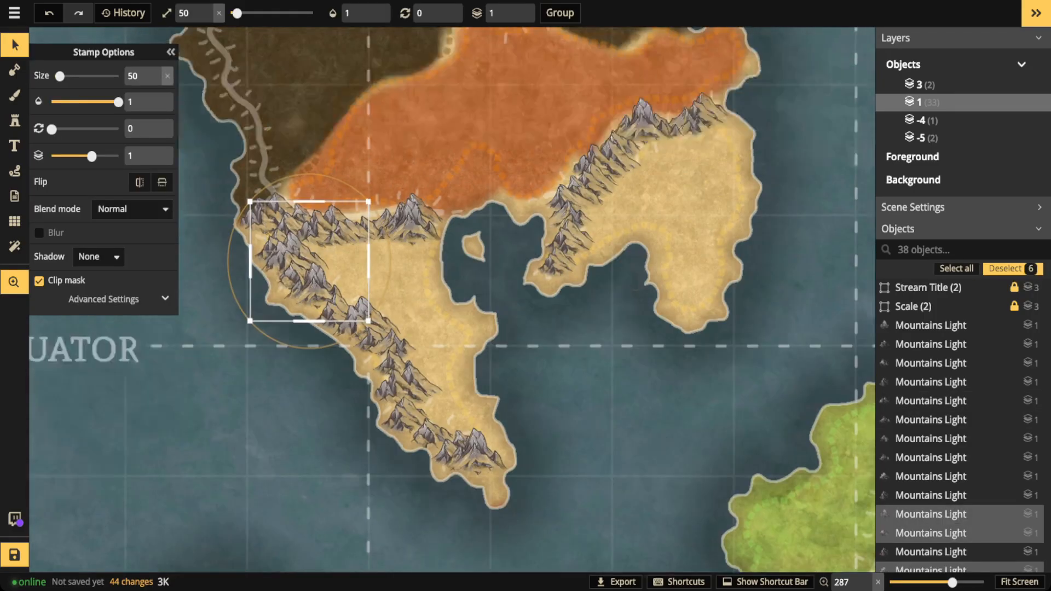
scroll(348, 281, "up", 3)
scroll(375, 167, "up", 1)
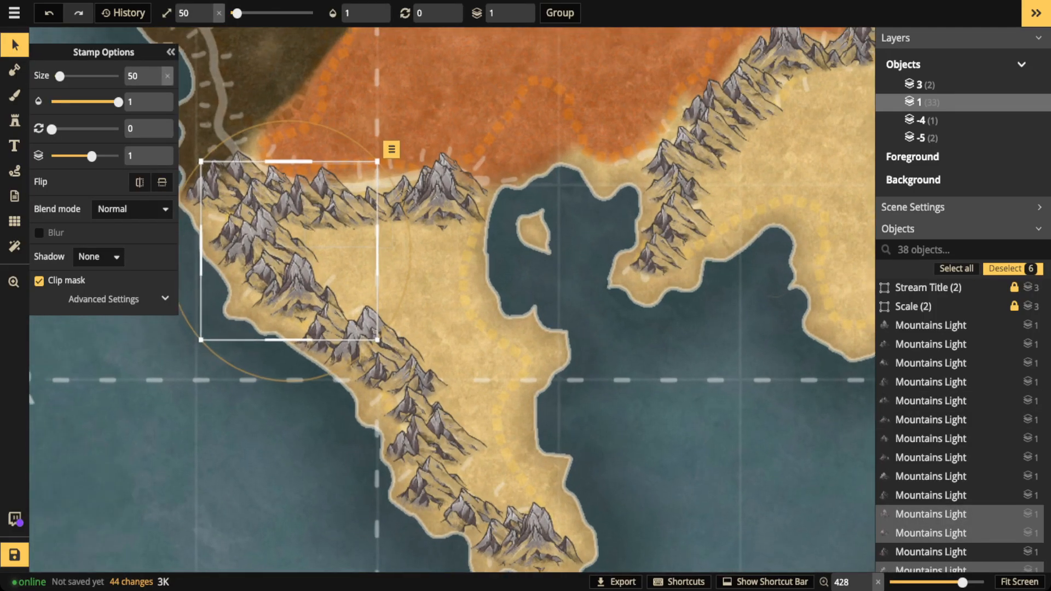
left_click(361, 208)
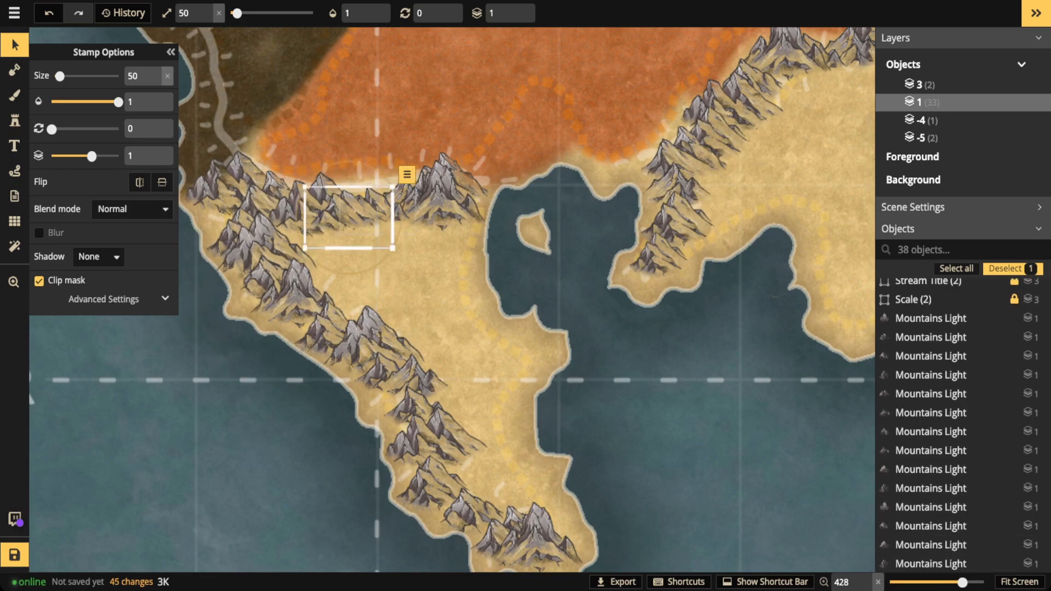
key("Delete")
left_click(375, 208)
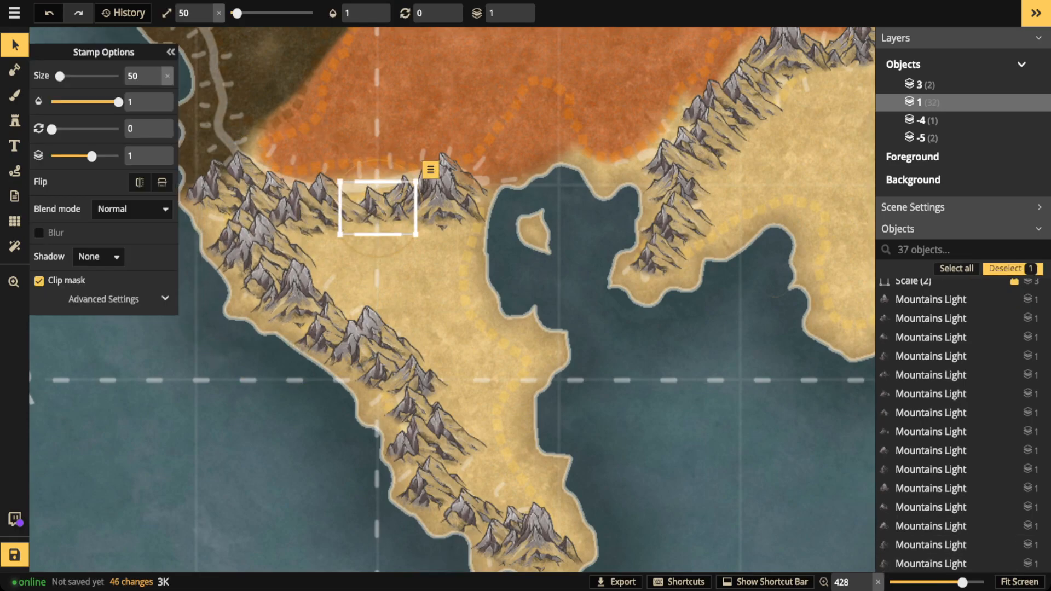
key("Delete")
left_click(406, 202)
key("Delete")
- Nudge the tall peak near the inner bay and the mountain on the gap's west side slightly west
left_click_drag(442, 200, 438, 200)
left_click(322, 209)
left_click_drag(323, 208, 320, 209)
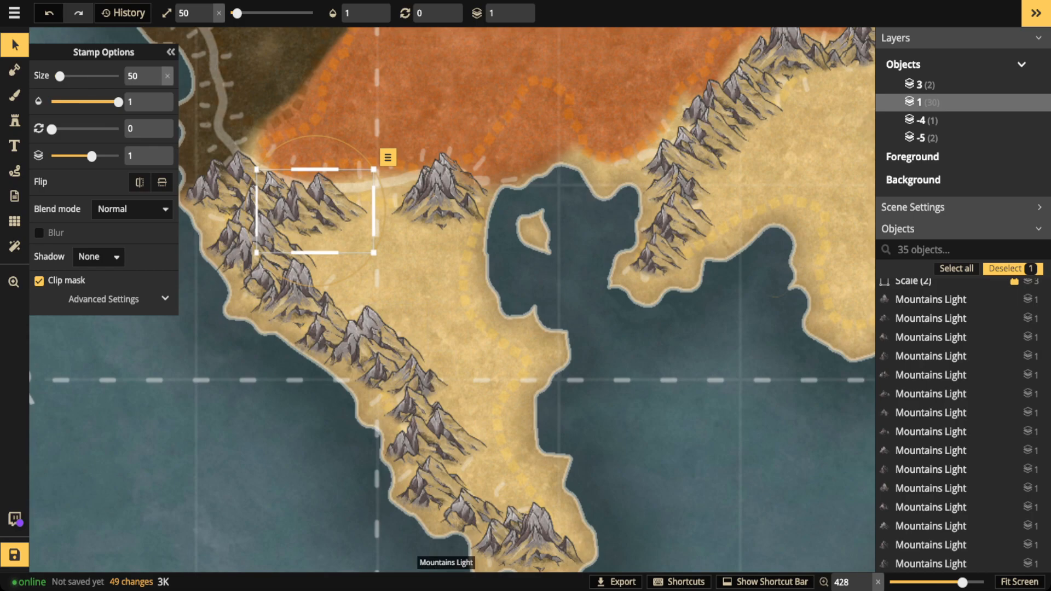
key("Escape")
scroll(391, 340, "down", 4)
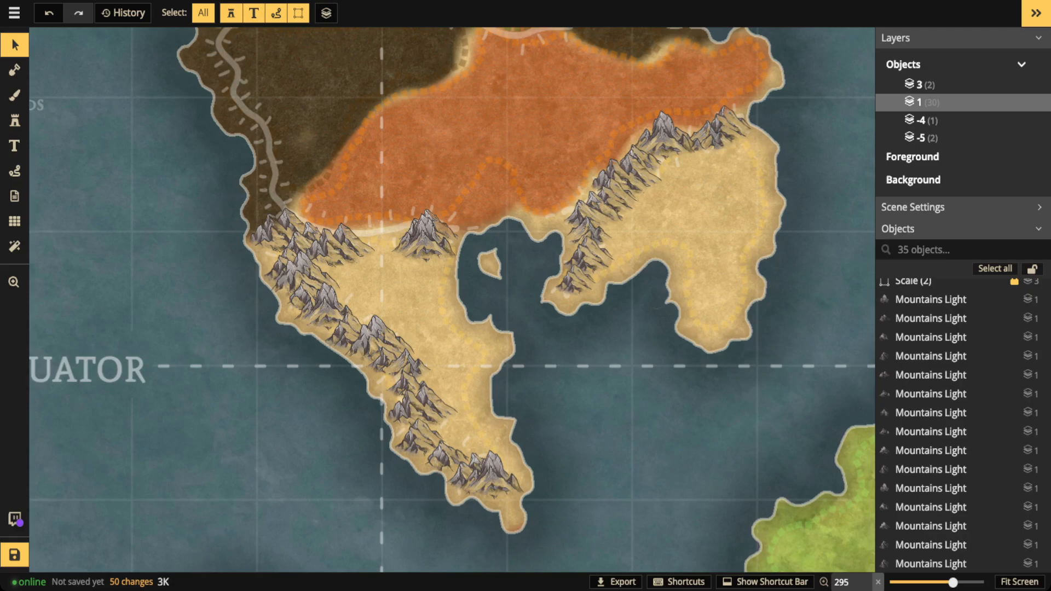
- Nudge the mountain at the southern tip of the small peninsula east of the bay slightly southwest
scroll(406, 241, "up", 1)
left_click_drag(408, 240, 368, 263)
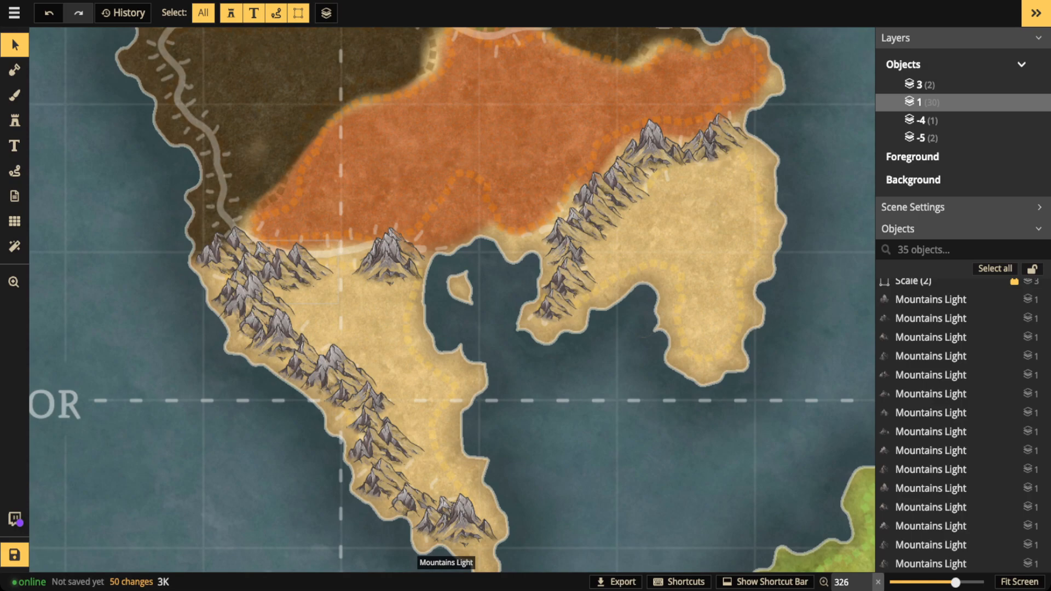
scroll(306, 295, "up", 3)
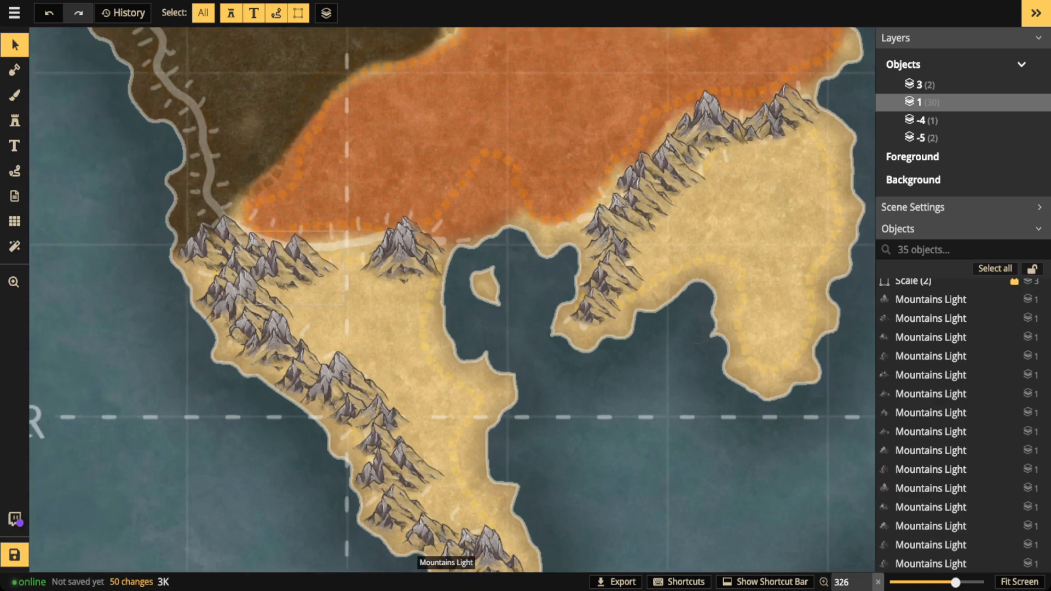
scroll(320, 315, "down", 1)
key("space")
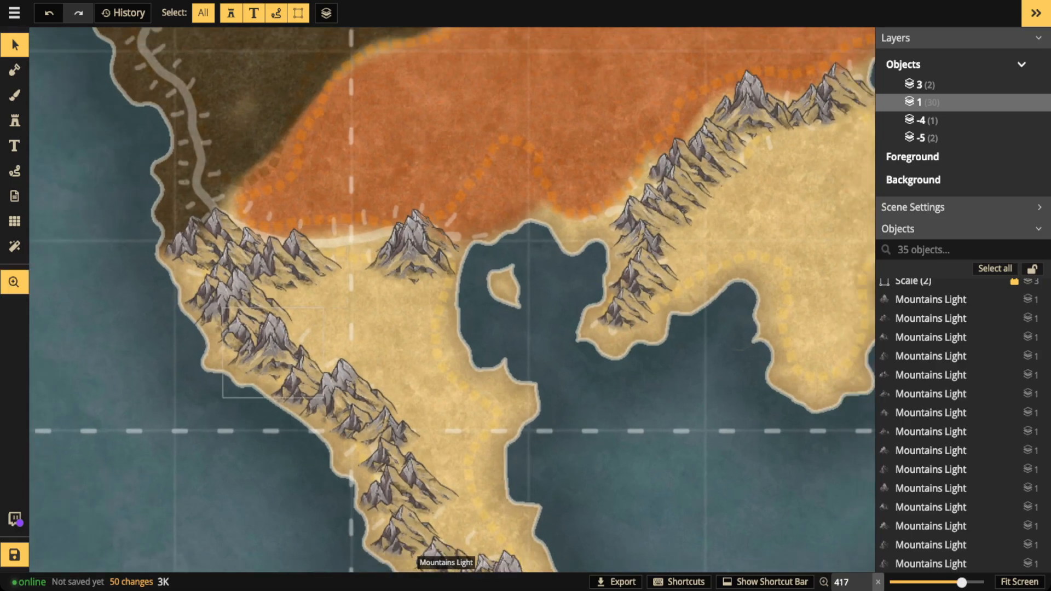
left_click_drag(320, 323, 294, 233)
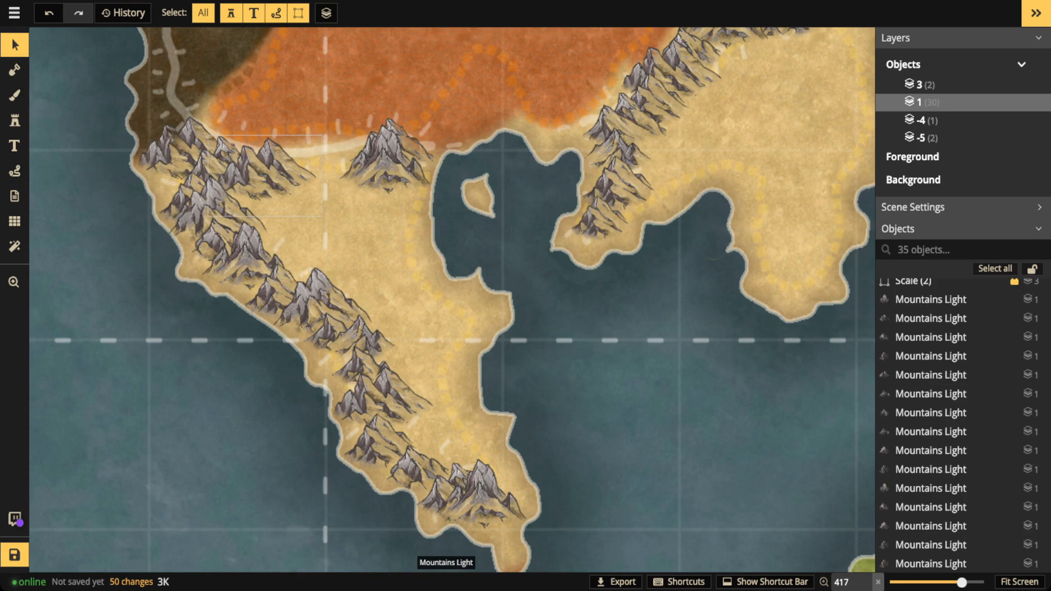
scroll(277, 196, "up", 2)
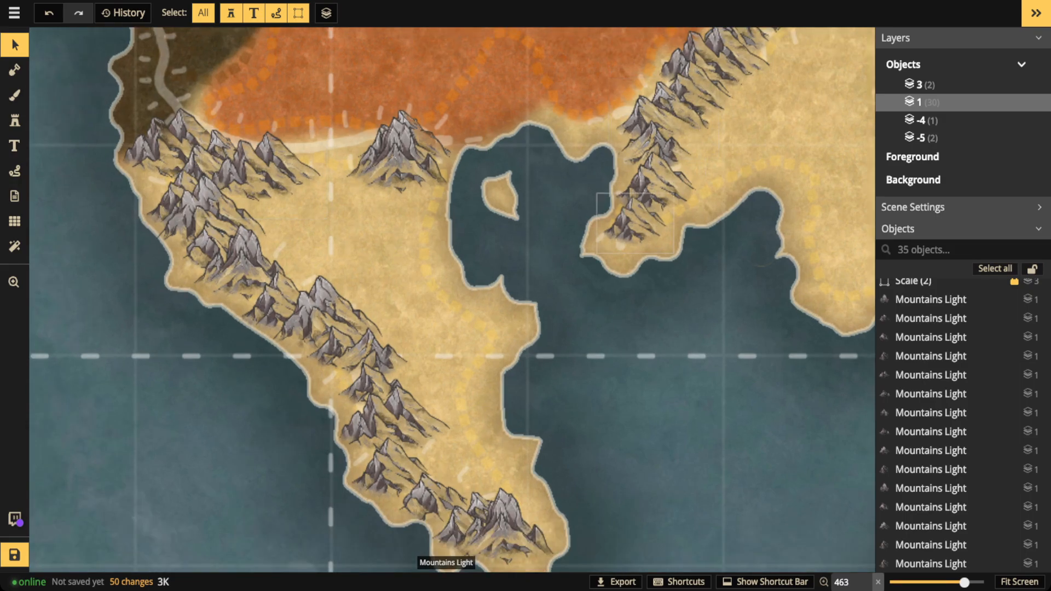
left_click(635, 225)
left_click_drag(635, 225, 632, 228)
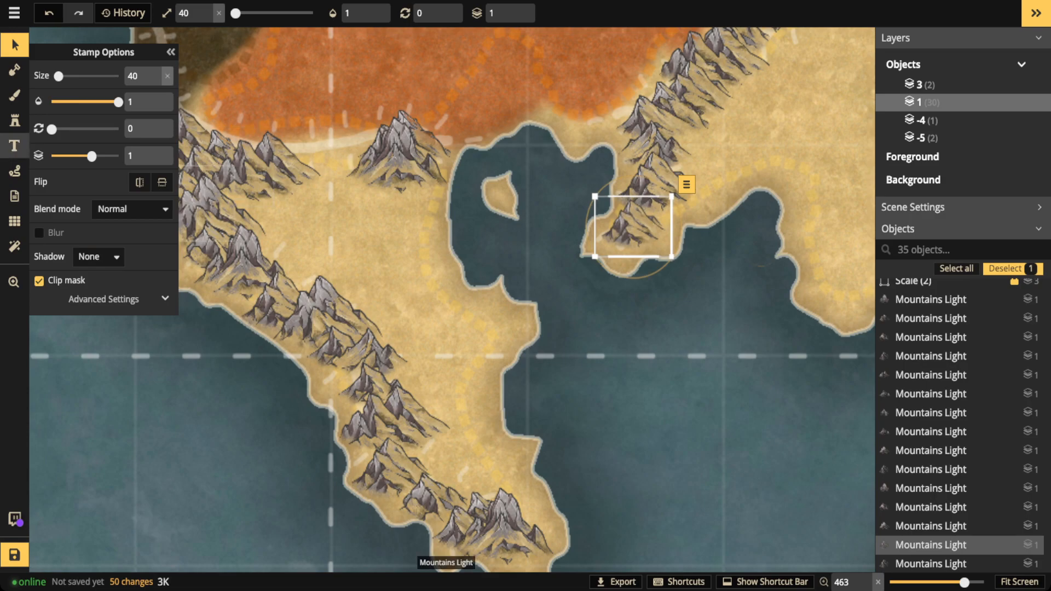
- Scatter single Mountains Light stamps at size 20 along the inland edges of the western ranges and below the tall bay peak
left_click(15, 120)
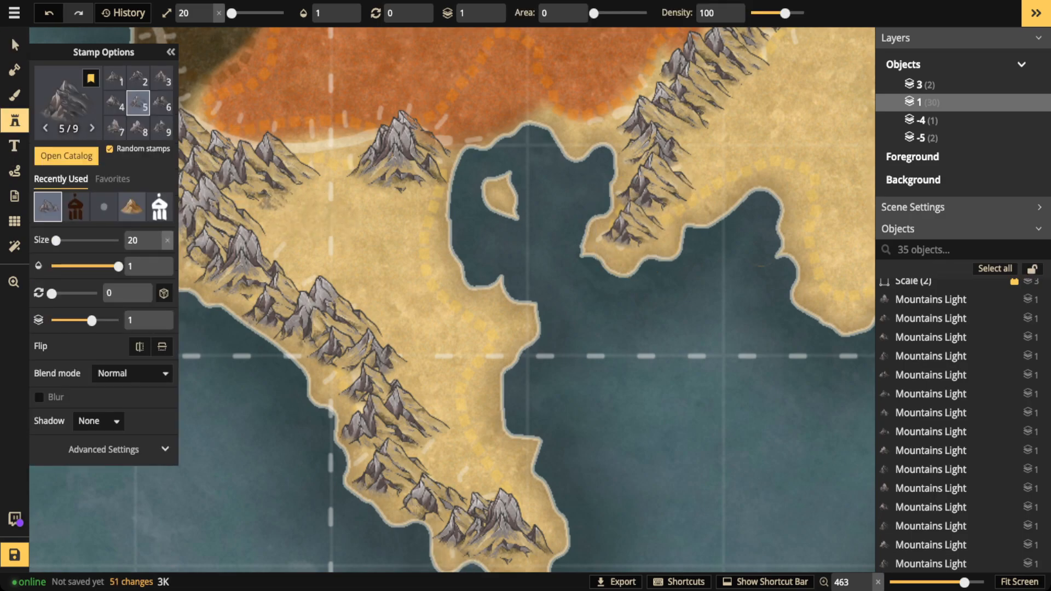
left_click(294, 187)
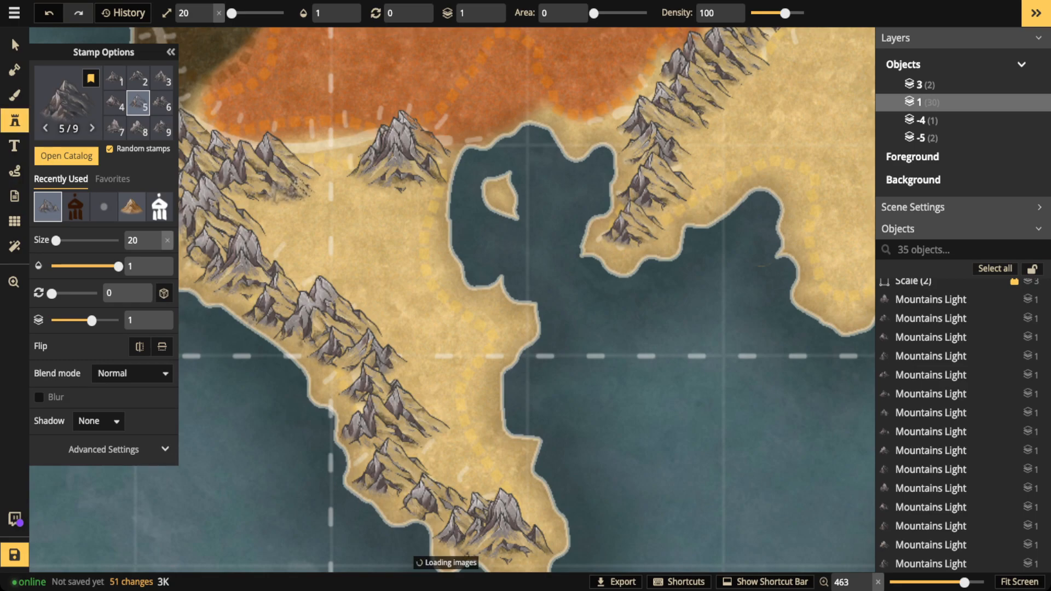
left_click(278, 242)
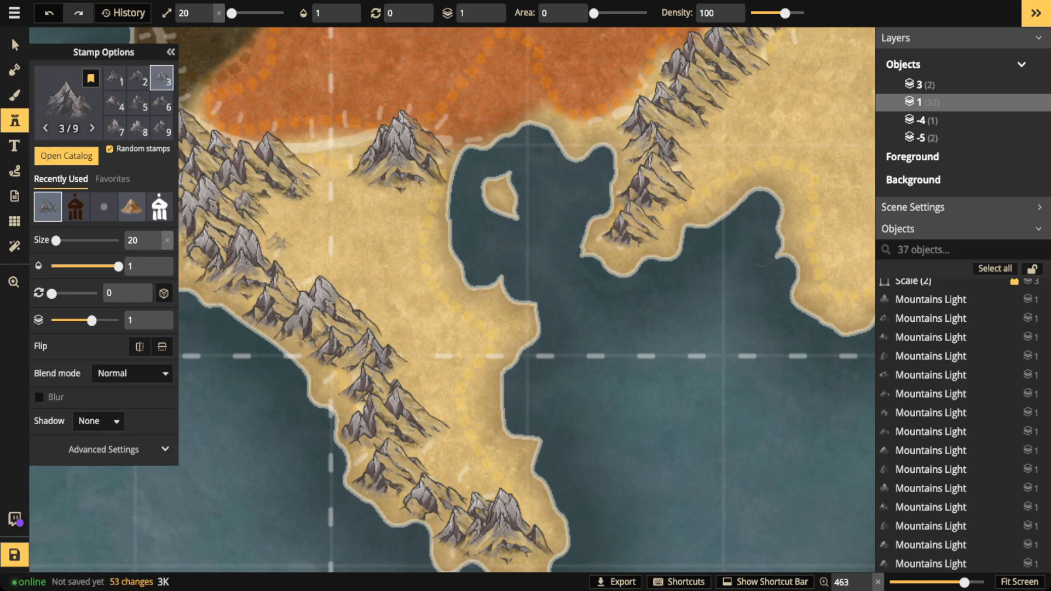
left_click(310, 276)
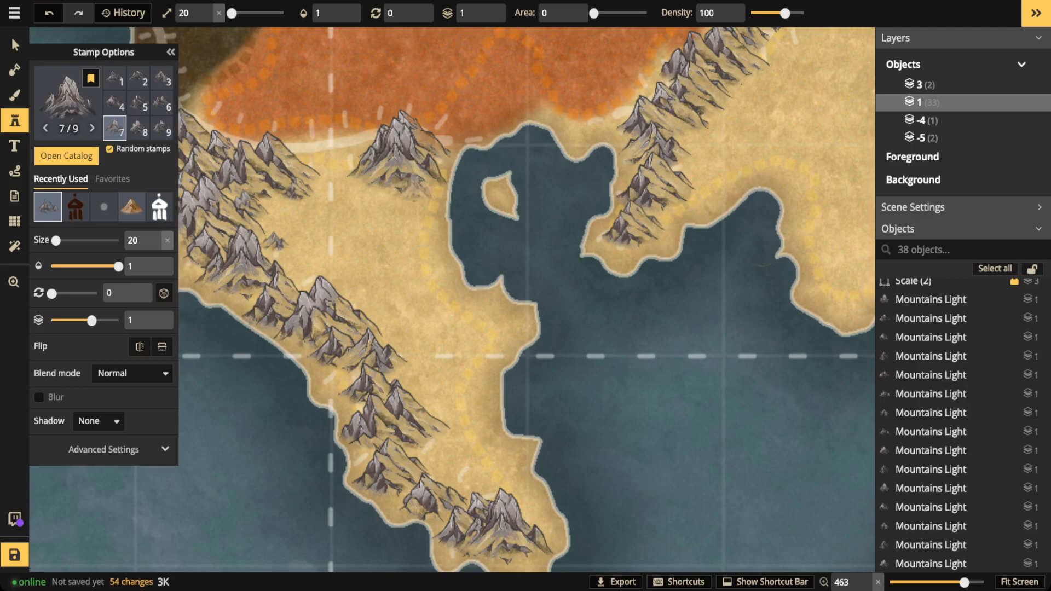
left_click(406, 228)
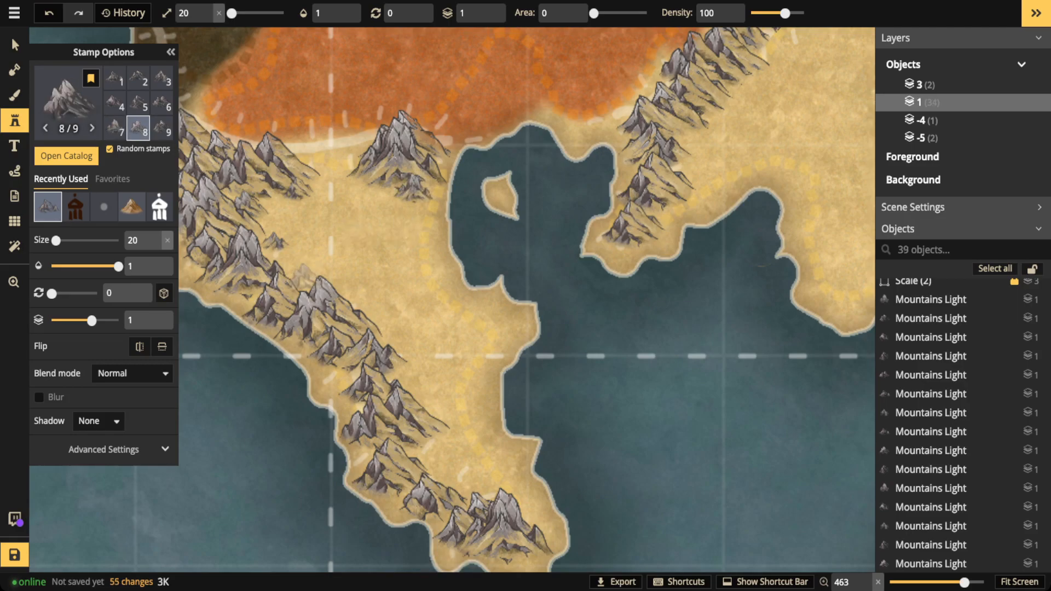
left_click(300, 278)
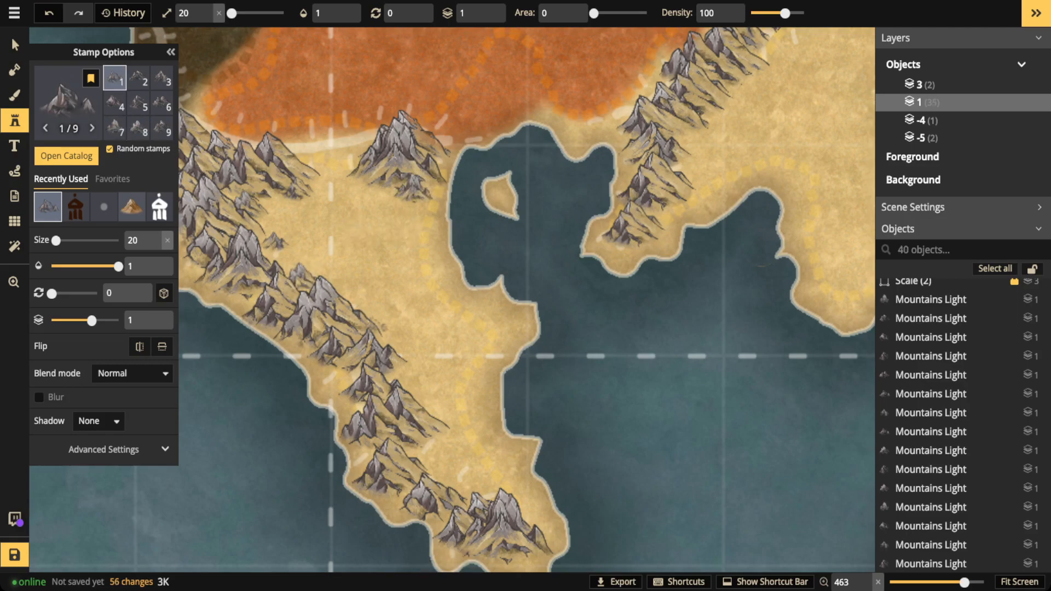
left_click(378, 316)
left_click(421, 392)
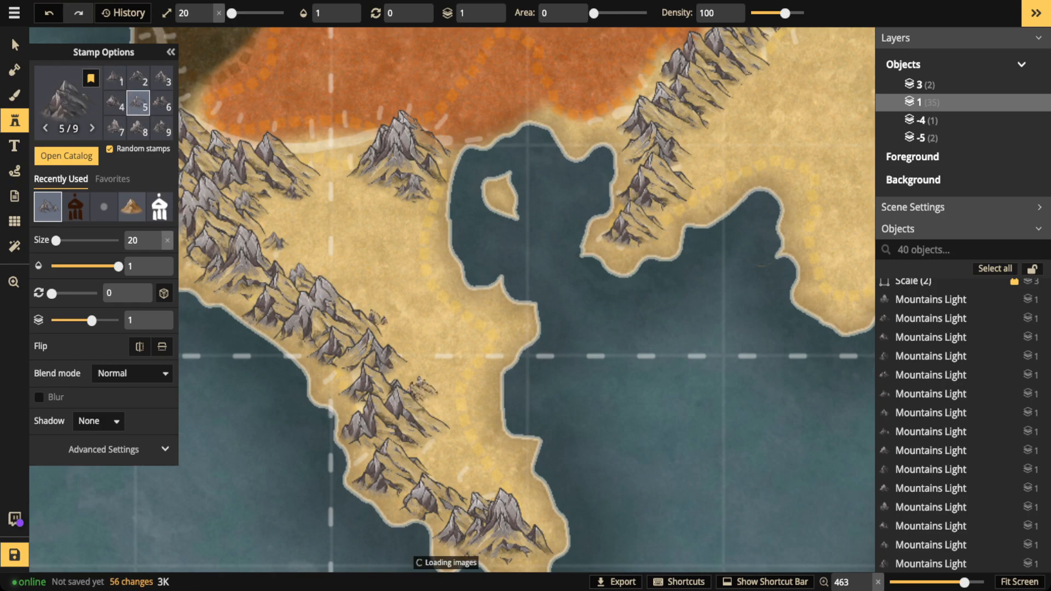
- Add single Mountains Light stamps at size 20 along the coastal, northern and inland edges of the western savannah-desert range
left_click_drag(218, 249, 370, 260)
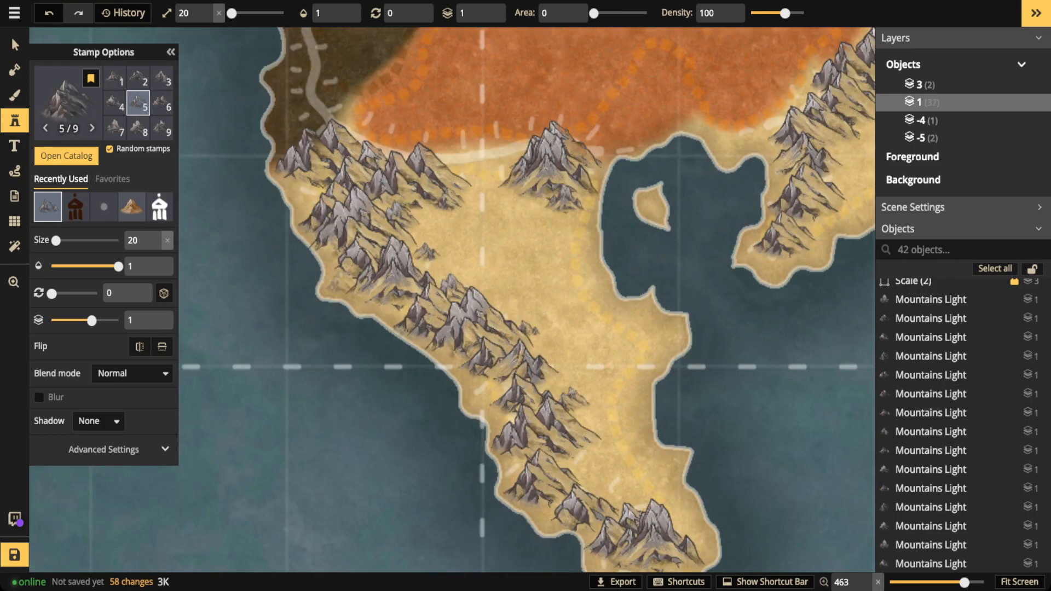
left_click(345, 278)
left_click(301, 189)
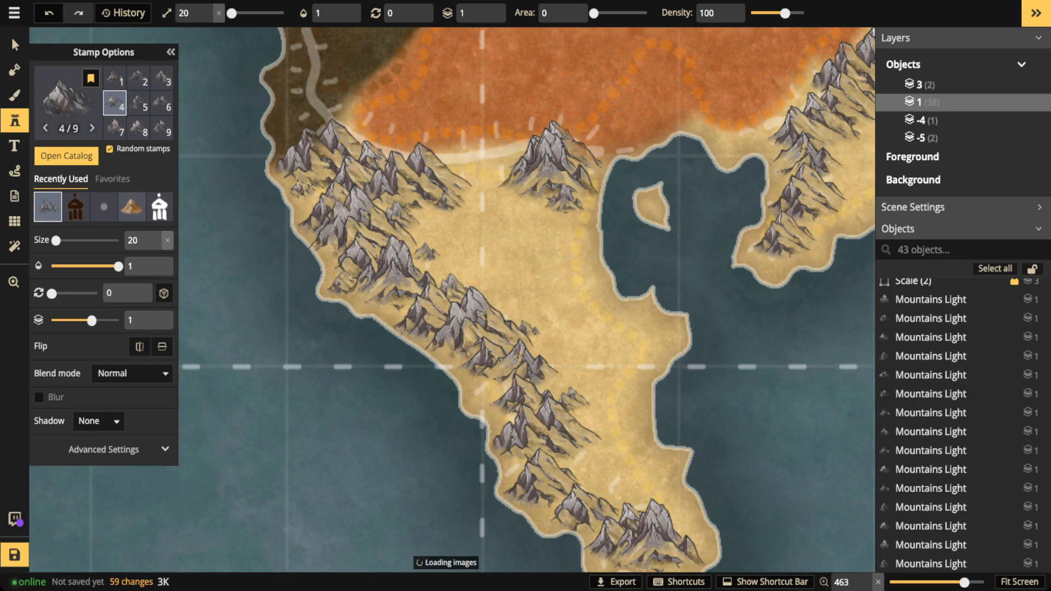
left_click(453, 165)
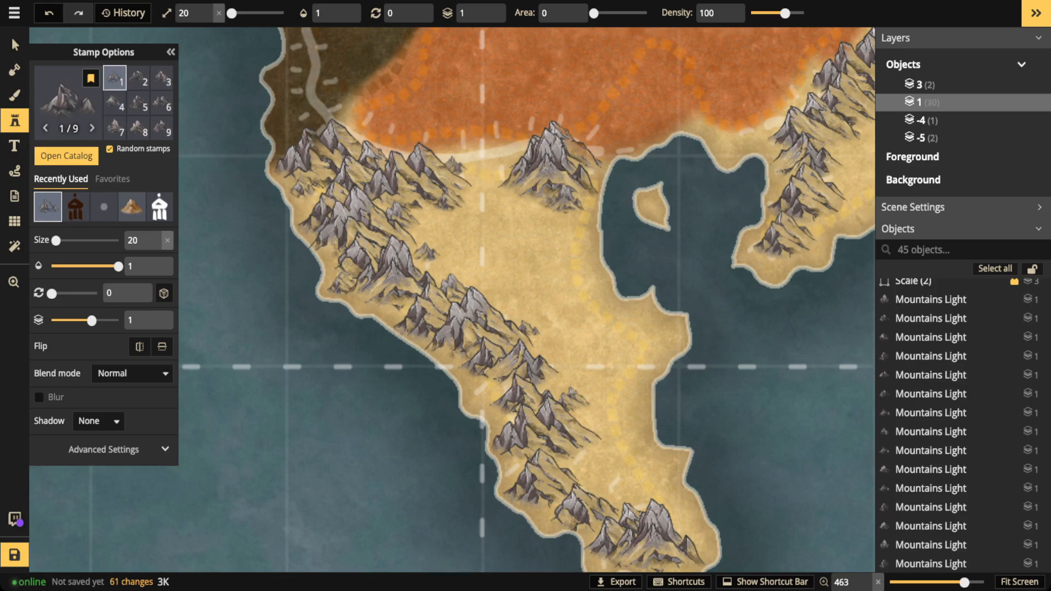
left_click(356, 130)
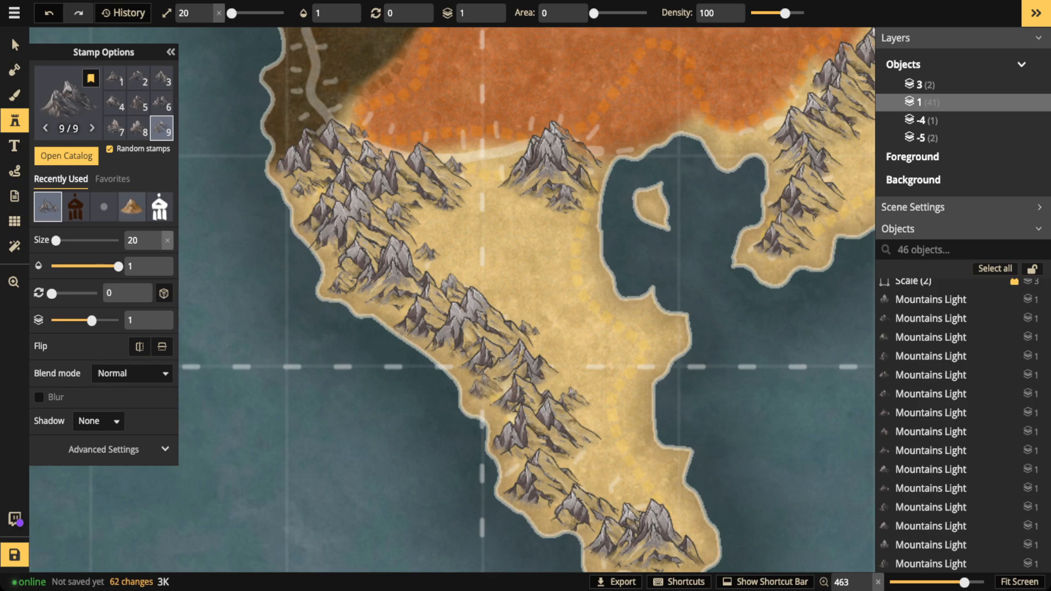
left_click(482, 386)
left_click(454, 243)
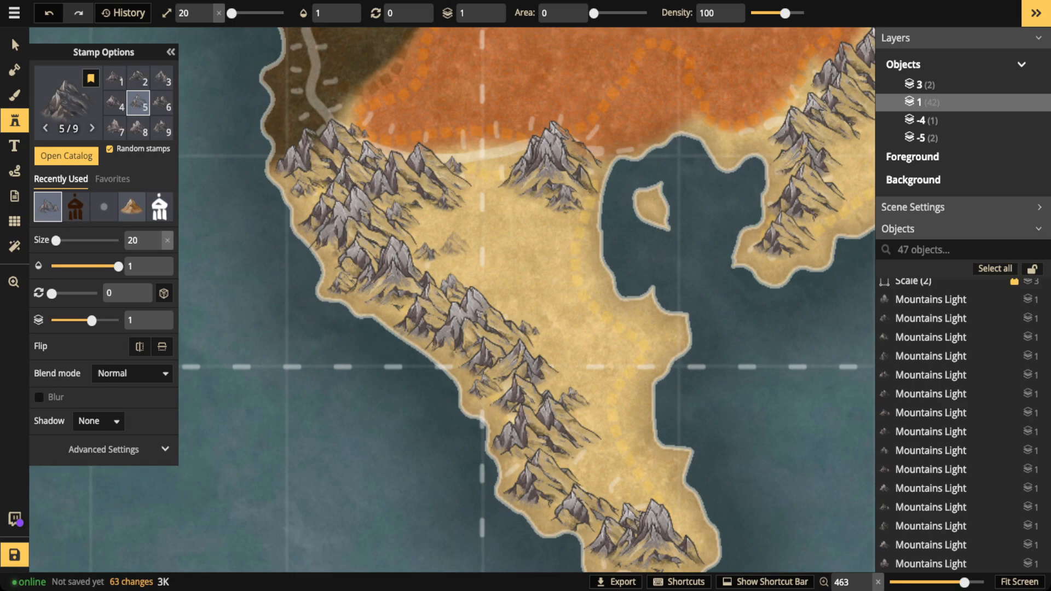
- Nudge the small mountain at the inland edge of the northern cluster slightly southwest, closer to the range
scroll(569, 282, "up", 2)
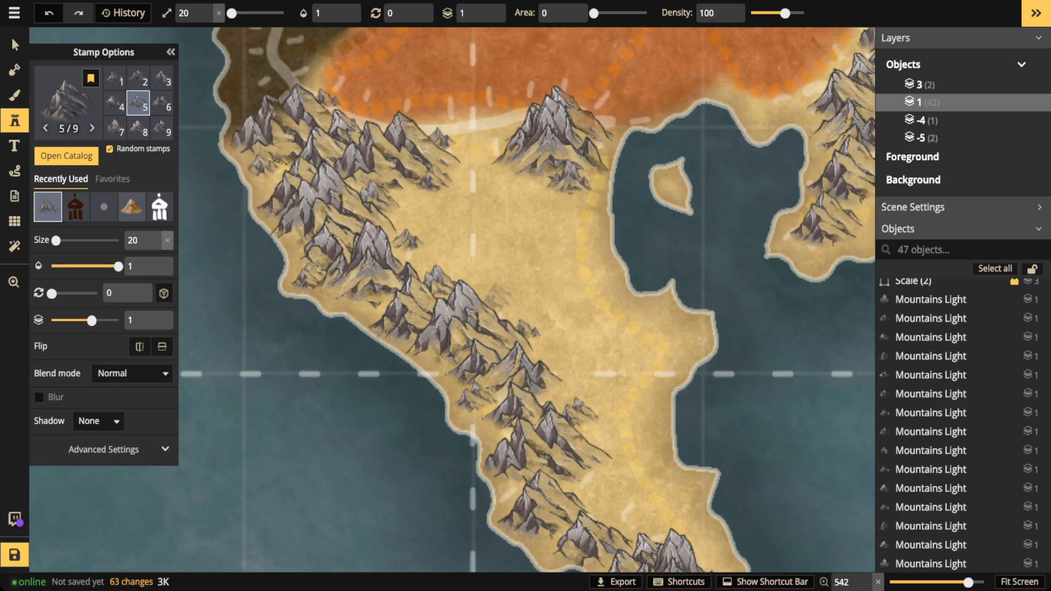
left_click(15, 45)
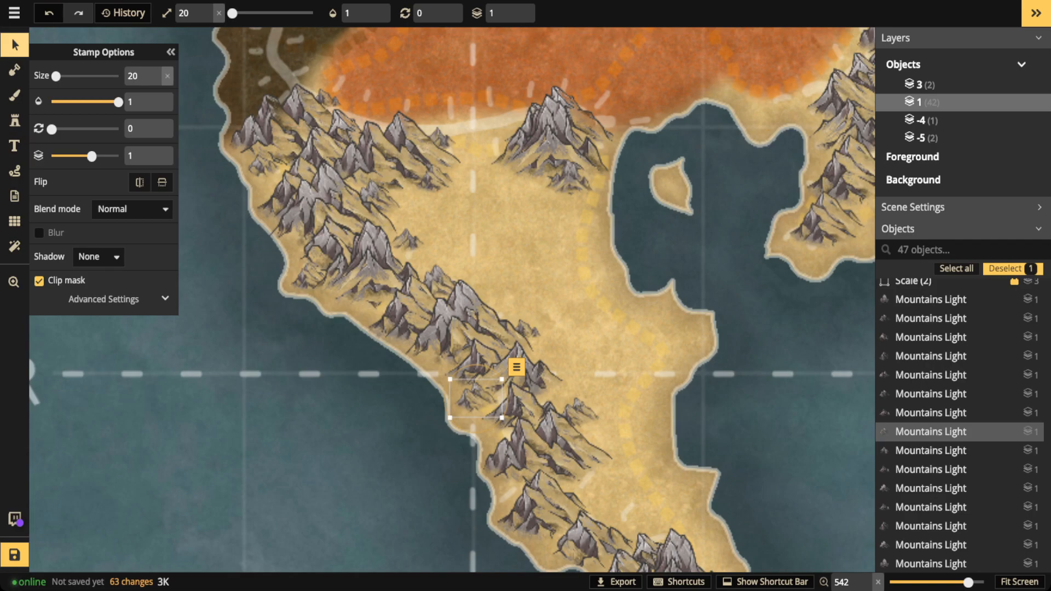
left_click_drag(434, 180, 423, 186)
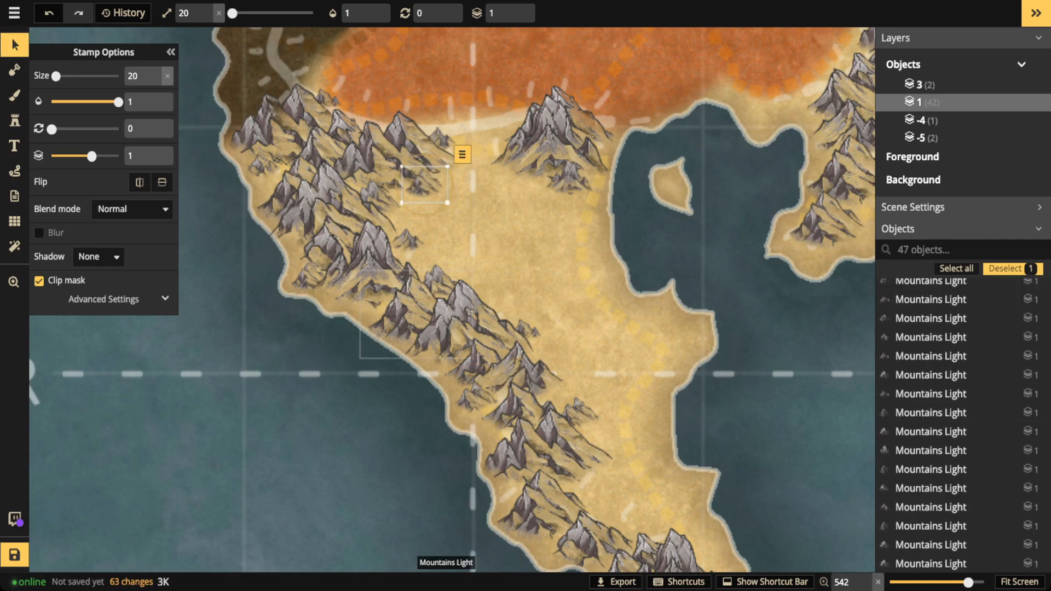
left_click(482, 236)
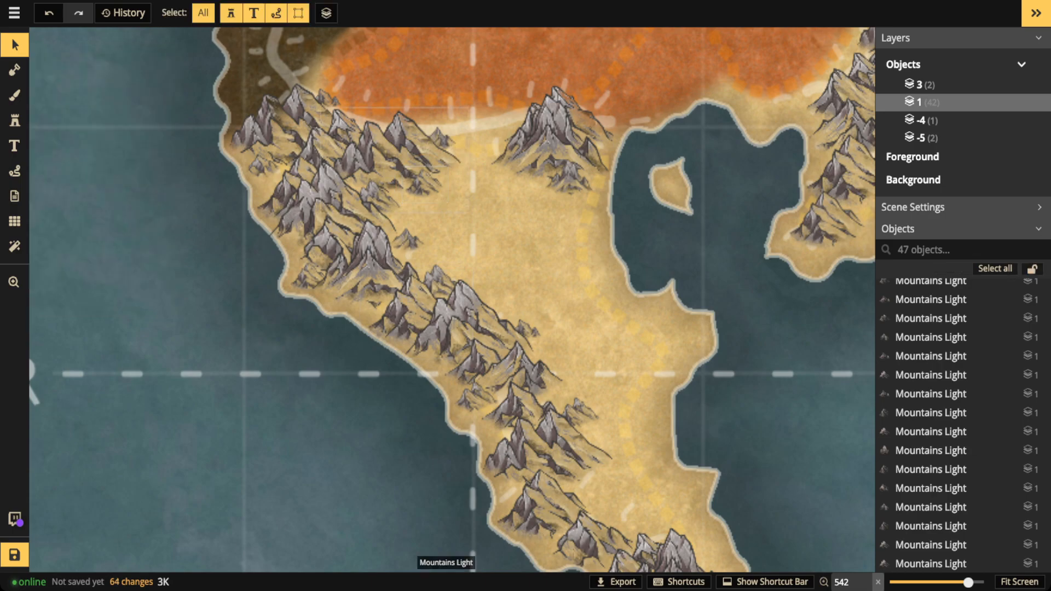
- Choose the Dunes stamp from the Fantasy World Hills and place one at size 20 in the open desert west of the bay
scroll(572, 504, "down", 2)
scroll(571, 503, "down", 1)
left_click_drag(572, 504, 491, 444)
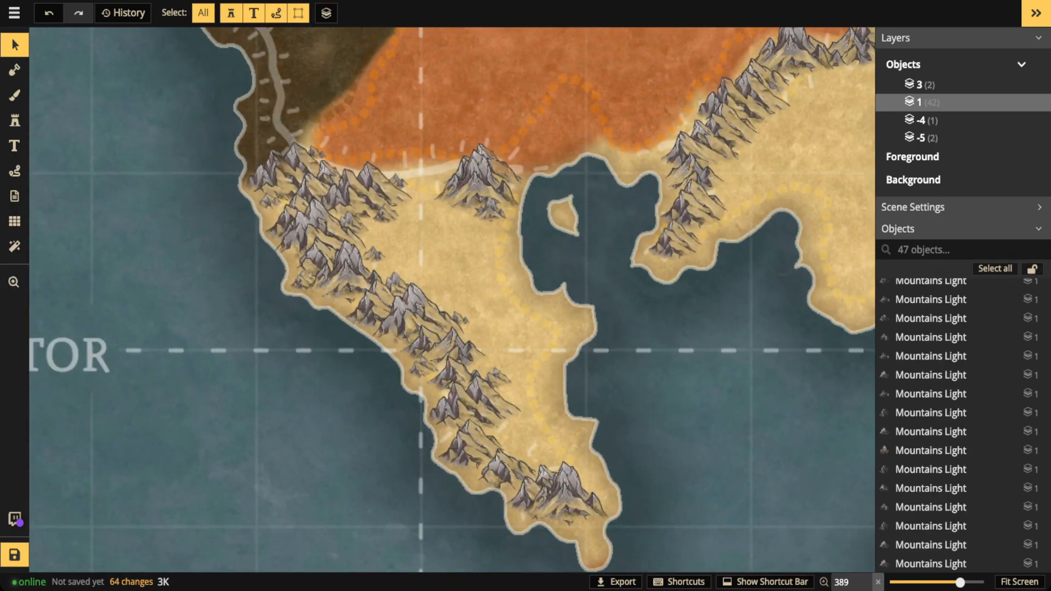
left_click(14, 121)
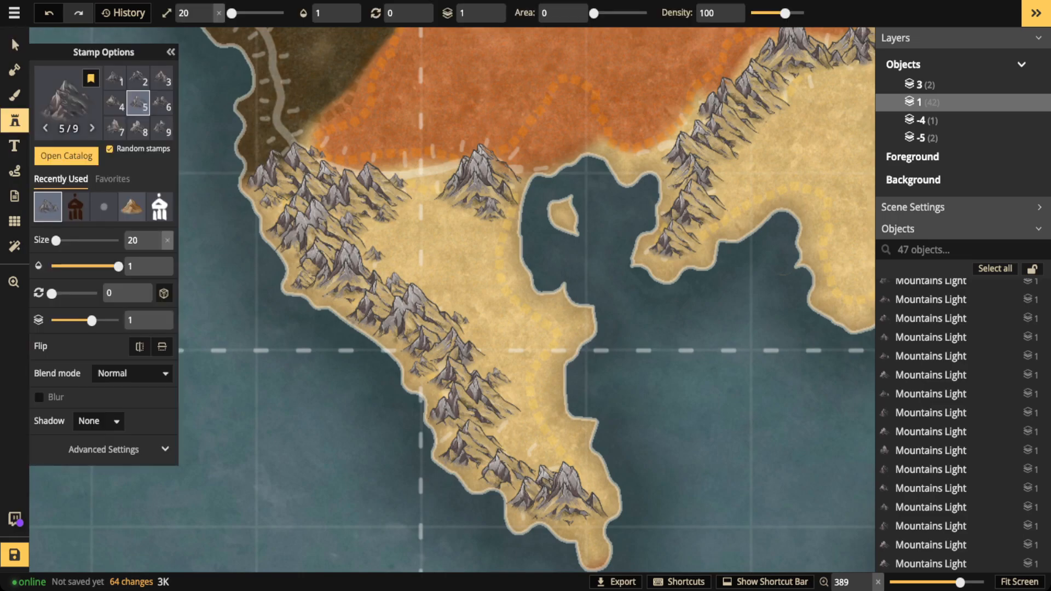
left_click(69, 98)
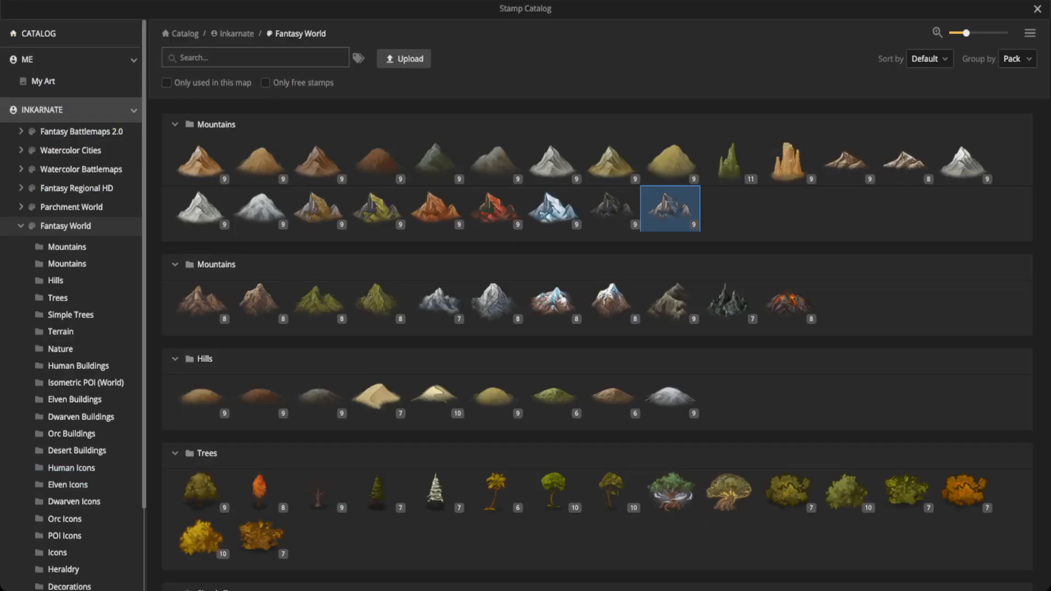
left_click(375, 395)
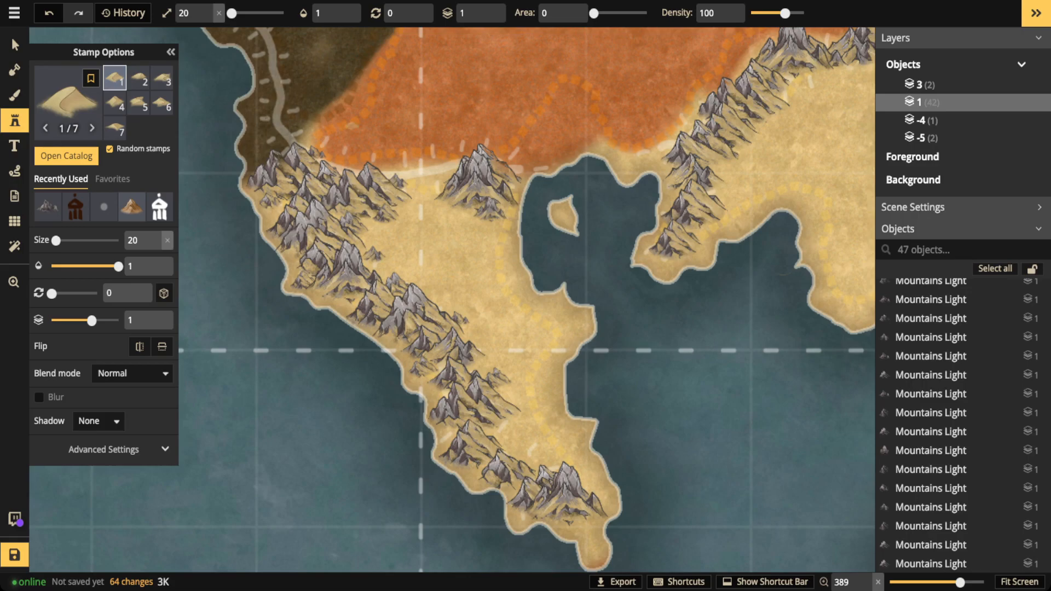
scroll(396, 229, "up", 5)
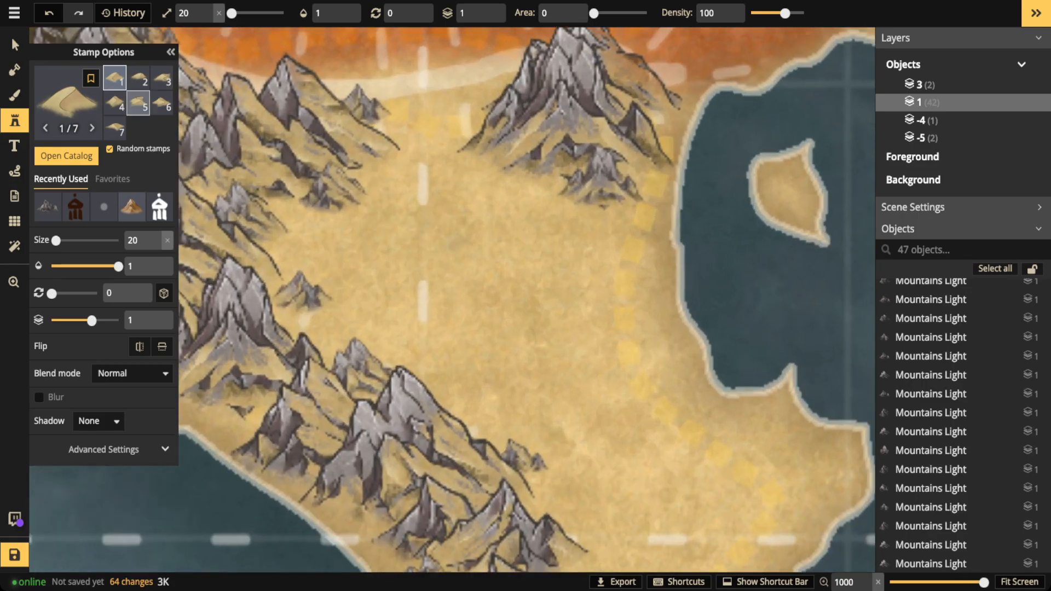
left_click(517, 285)
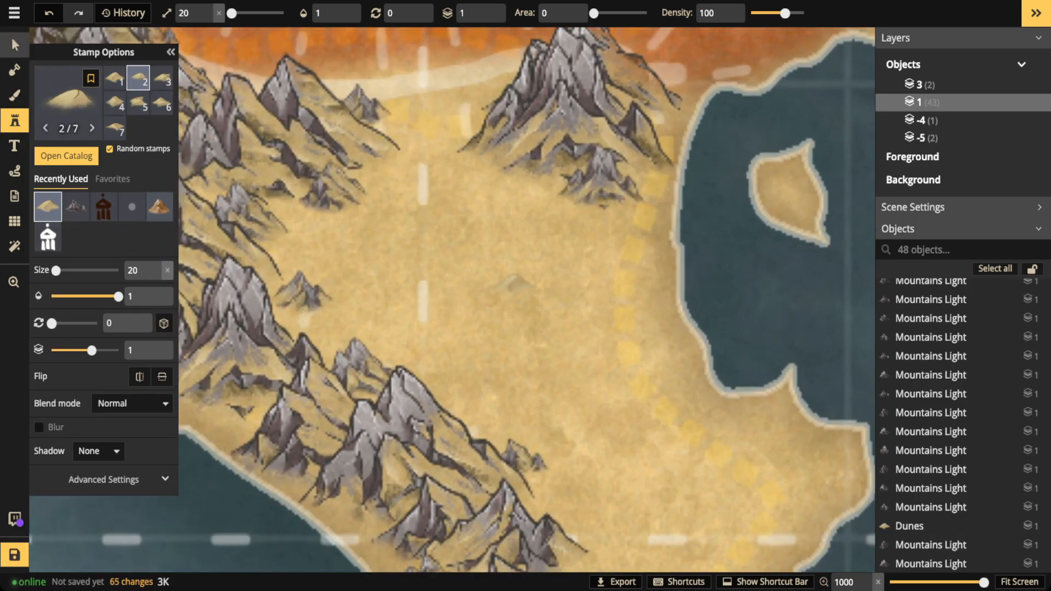
- Enlarge the placed dune to size 50 and move it northwest toward the middle of the desert
left_click(15, 45)
left_click(279, 134)
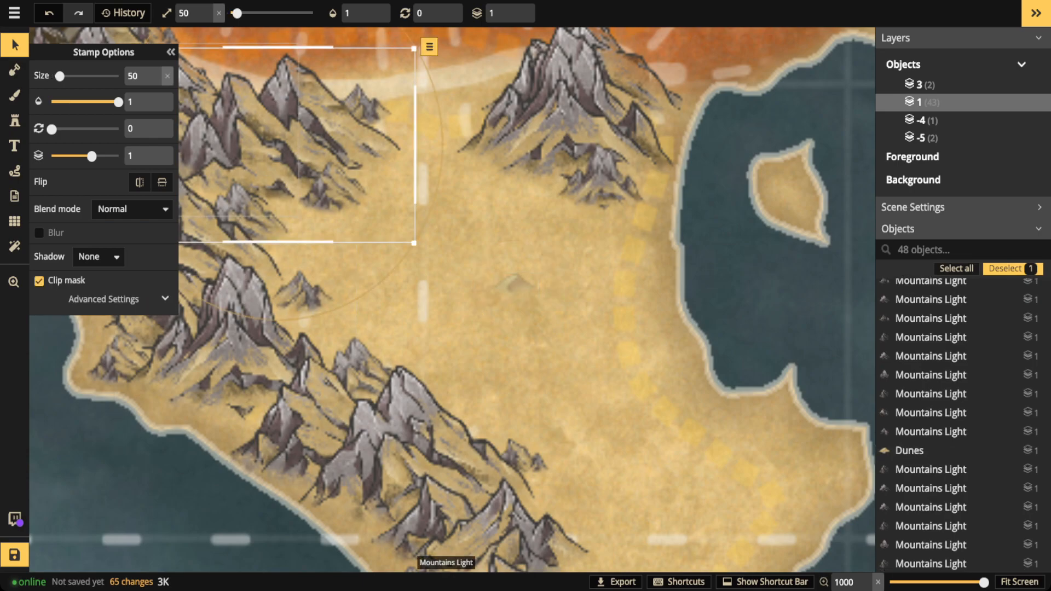
left_click(514, 285)
scroll(515, 285, "up", 3)
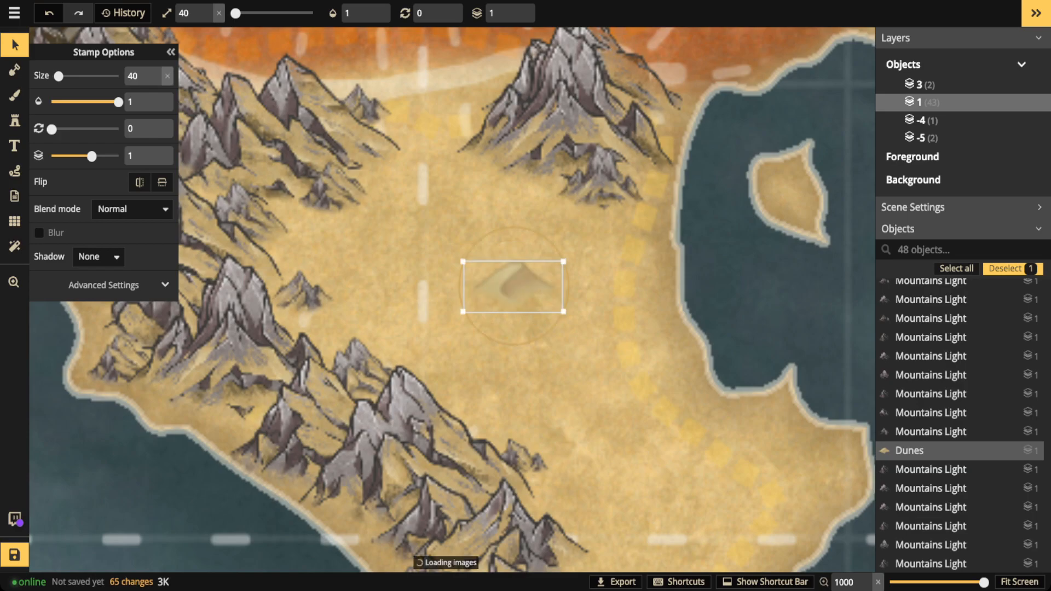
left_click_drag(515, 285, 450, 241)
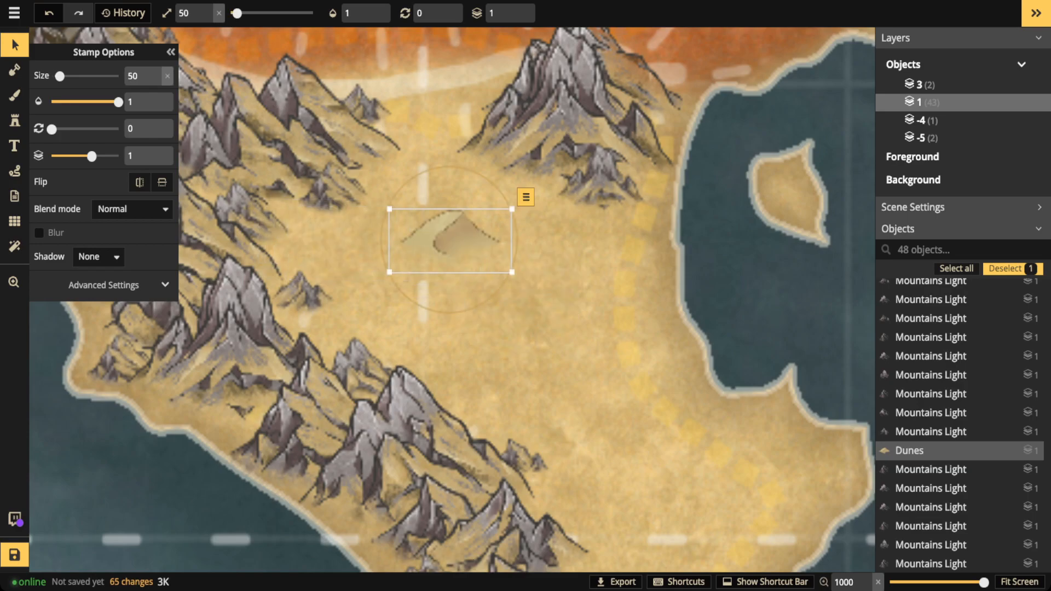
- Reduce the dune to size 20 and move it west beside the mountain range
scroll(428, 561, "down", 2)
scroll(428, 561, "down", 1)
left_click_drag(448, 239, 342, 236)
scroll(357, 240, "down", 3)
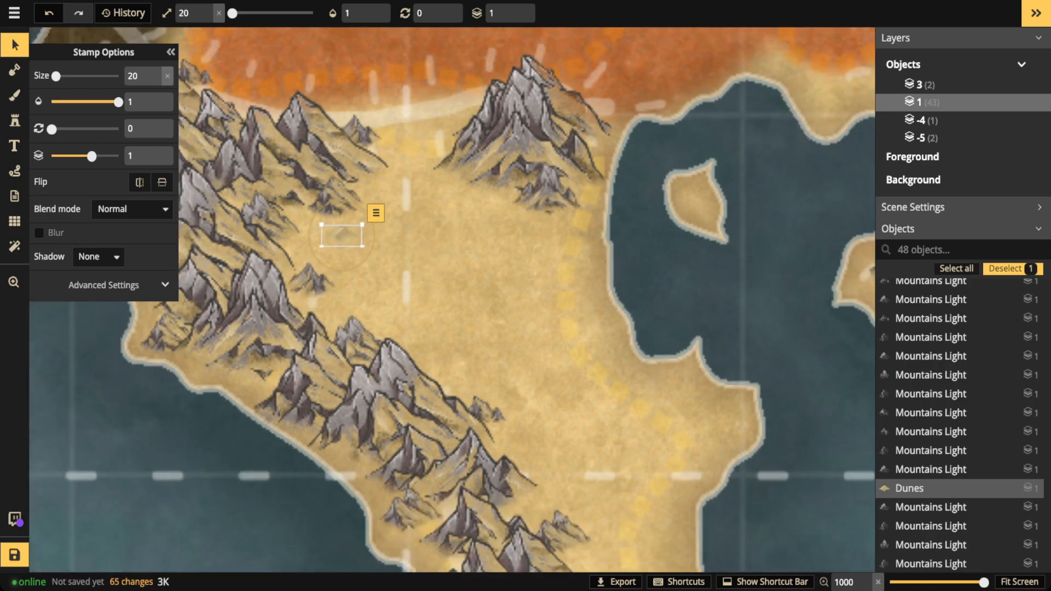
scroll(366, 250, "up", 3)
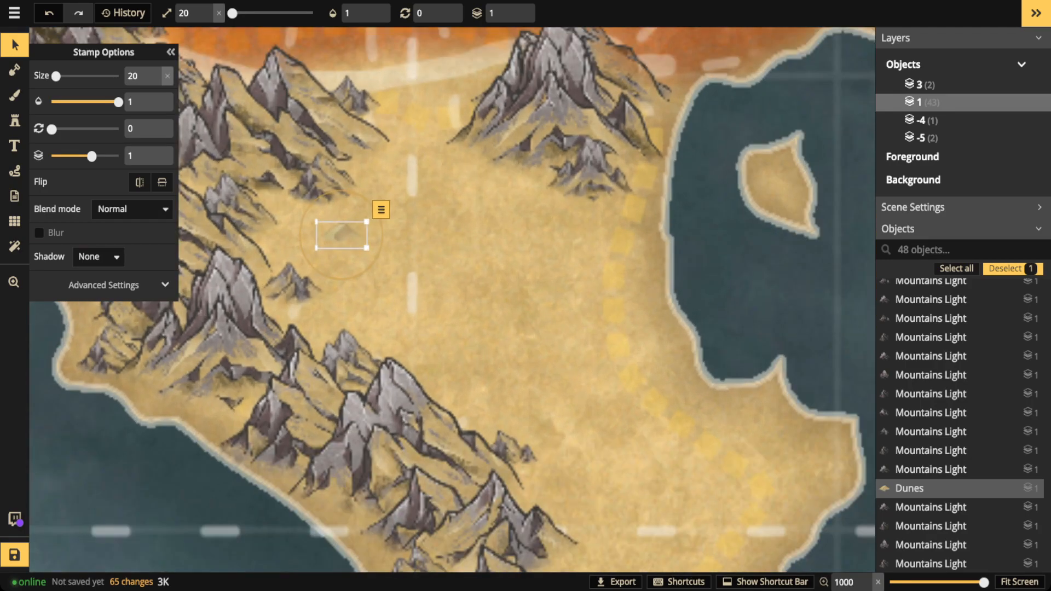
scroll(366, 251, "up", 1)
key("Escape")
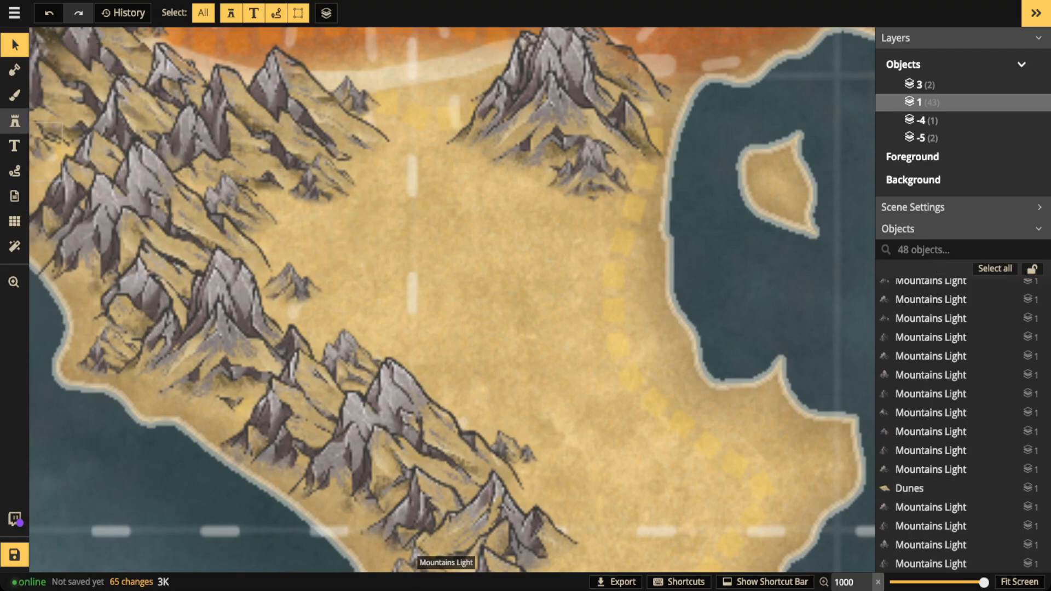
- Pick a dune from the ten-variant Dunes 1 set in the Hills and place it at size 20 in the desert
left_click(15, 121)
left_click(52, 157)
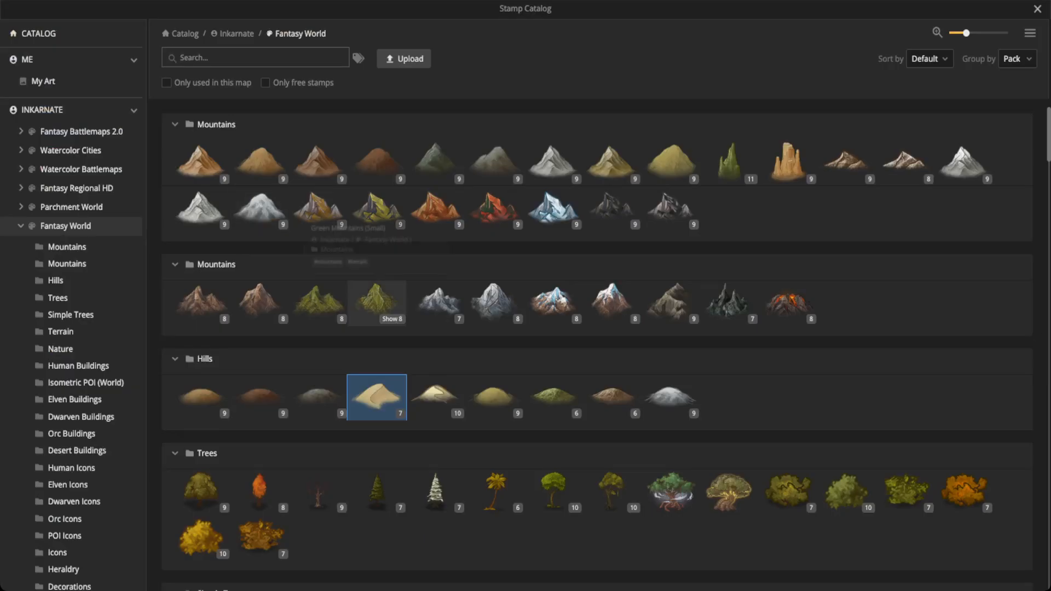
left_click(393, 413)
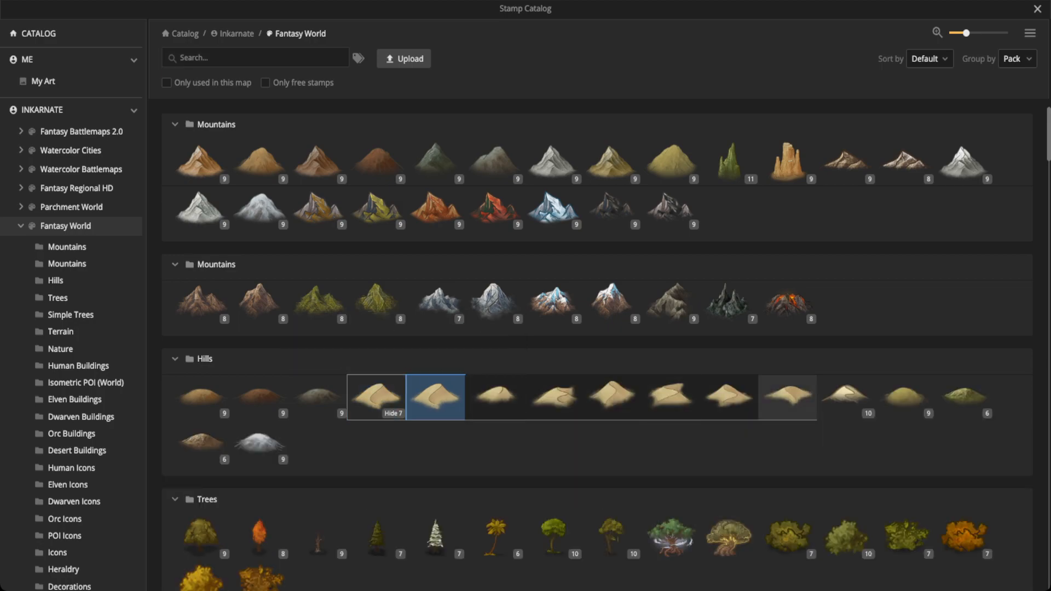
left_click(860, 413)
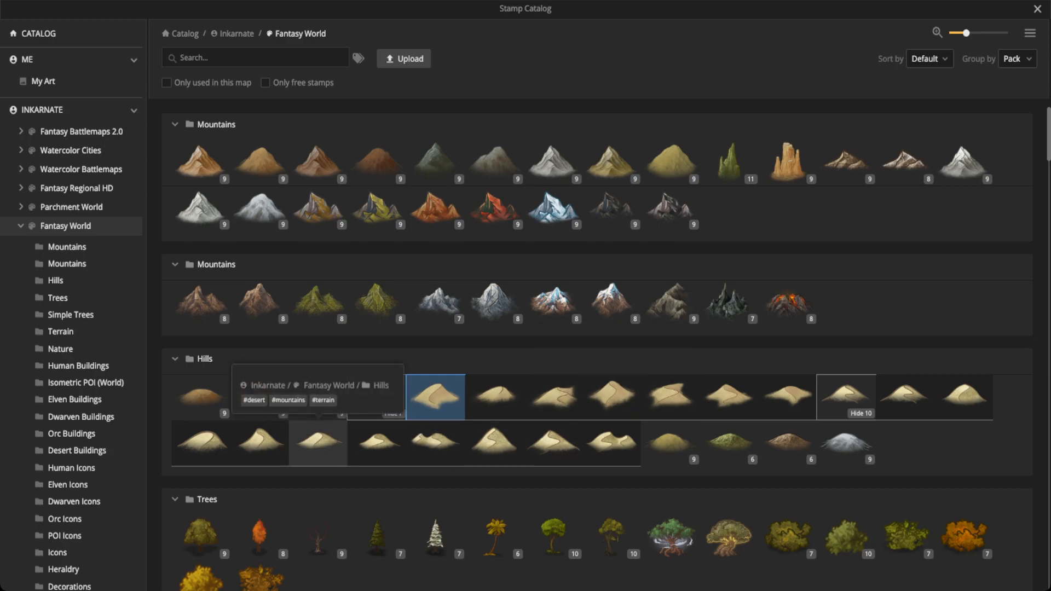
left_click(318, 442)
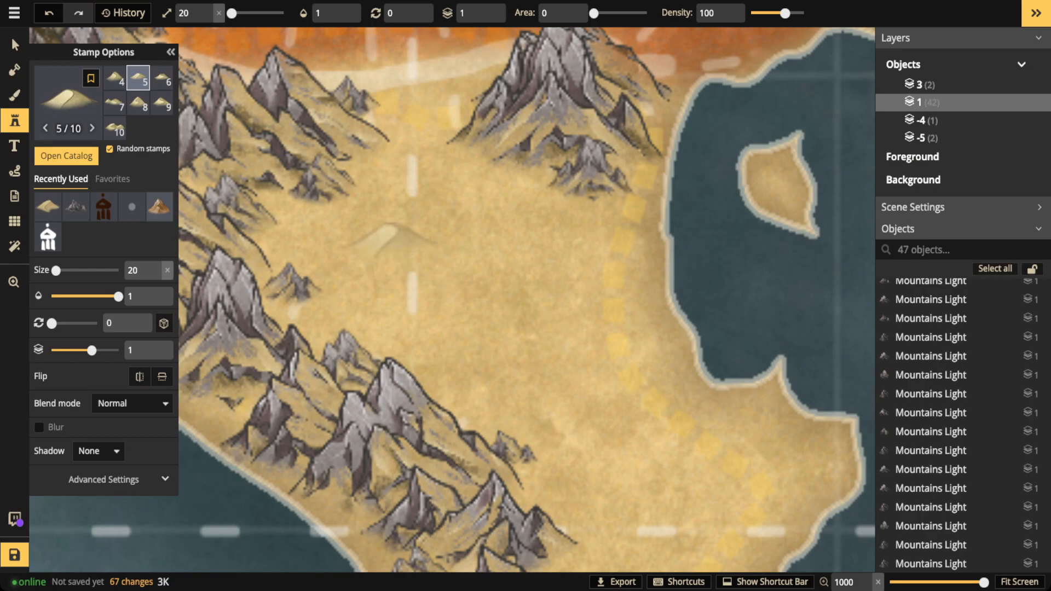
left_click(411, 239)
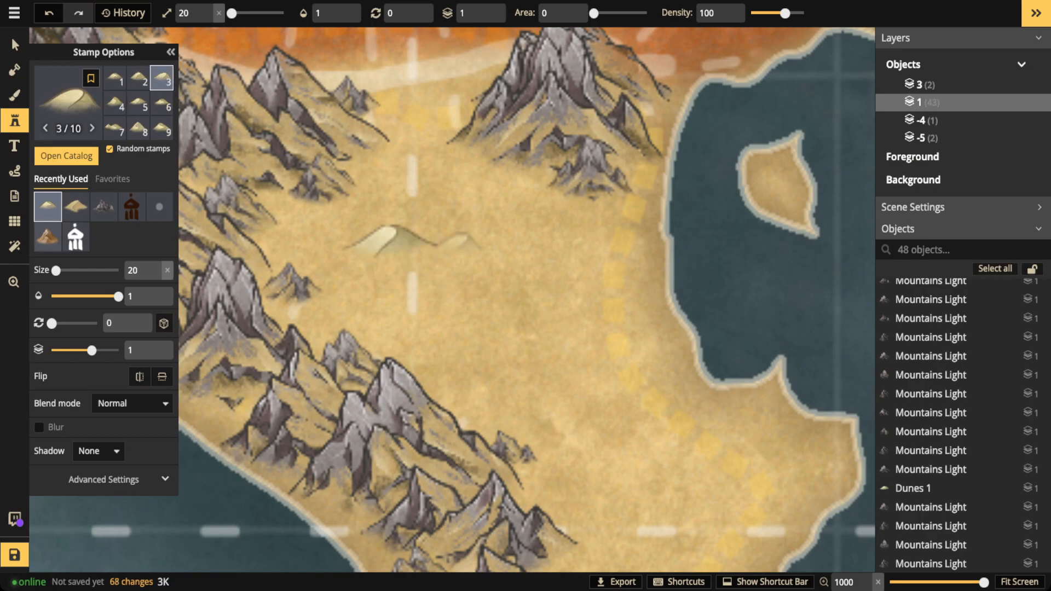
- Shrink the new dune to size 14 and place it in the sand just east of the western range
left_click(14, 44)
left_click(390, 243)
mouse_move(446, 270)
left_mouse_down()
mouse_move(418, 258)
mouse_move(437, 269)
left_mouse_up()
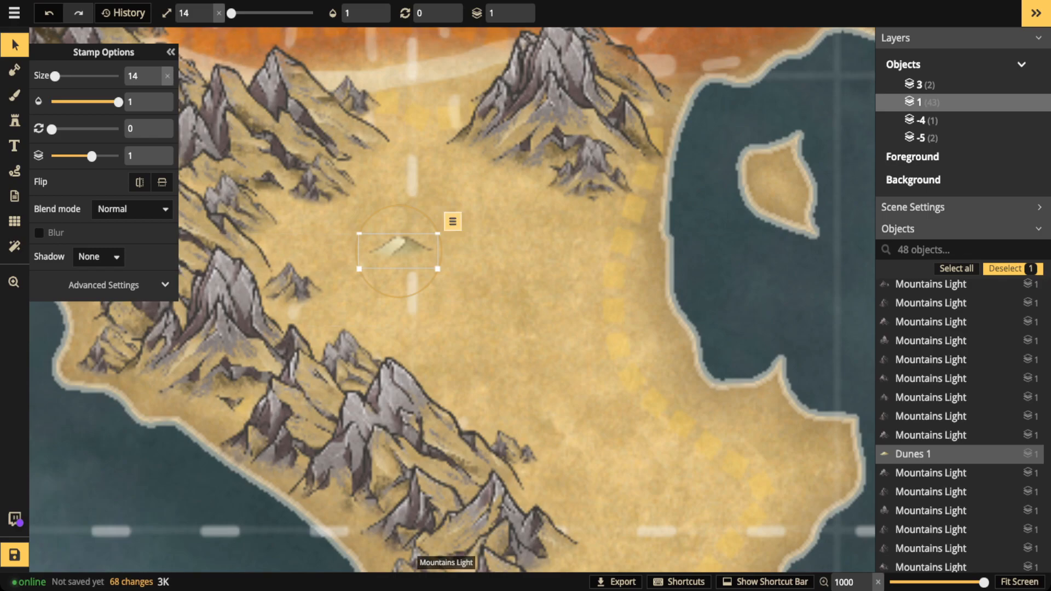
left_click_drag(398, 251, 486, 255)
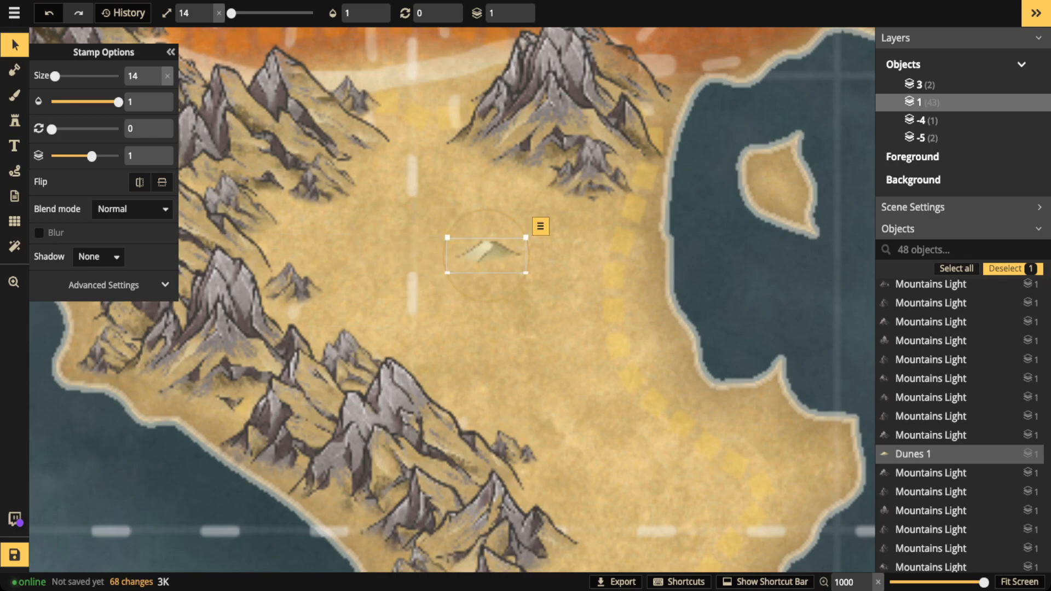
left_click_drag(486, 255, 364, 238)
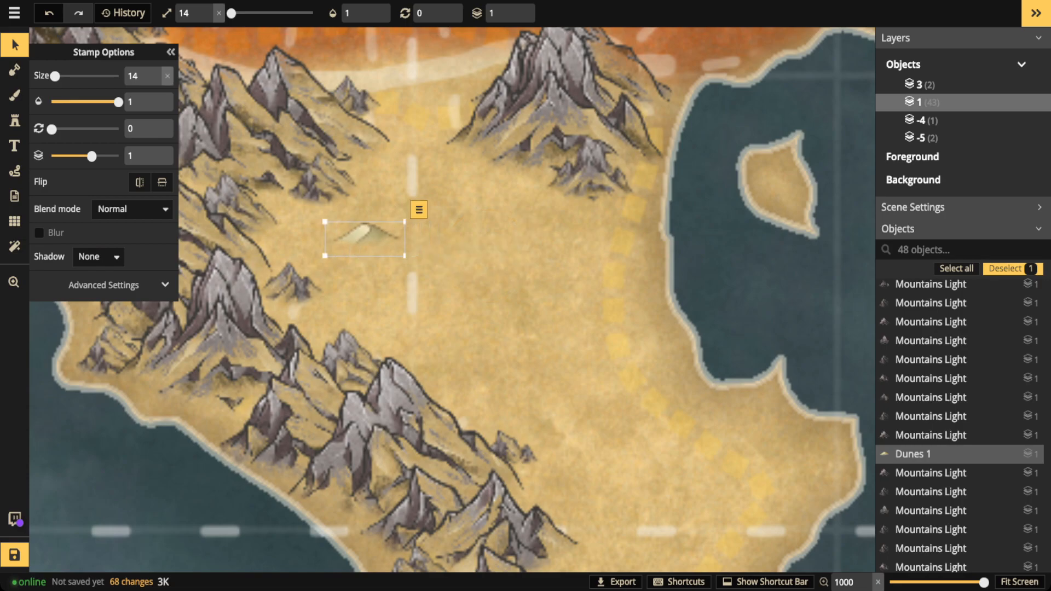
- Set the dune's blend mode to Luminosity and nudge it slightly northwest toward the mountains
left_click(131, 208)
scroll(98, 328, "down", 3)
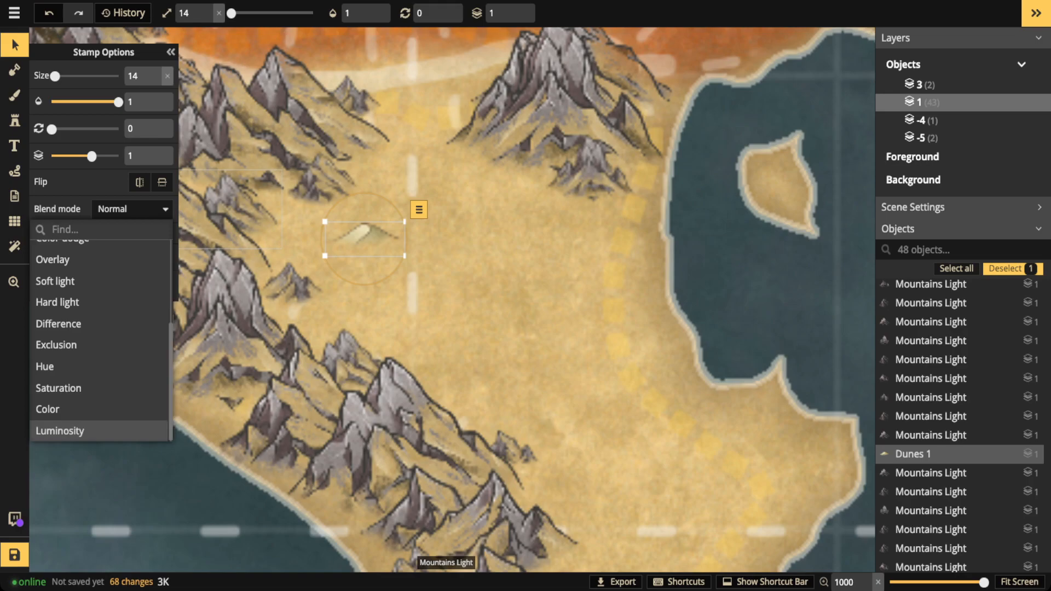
left_click(61, 431)
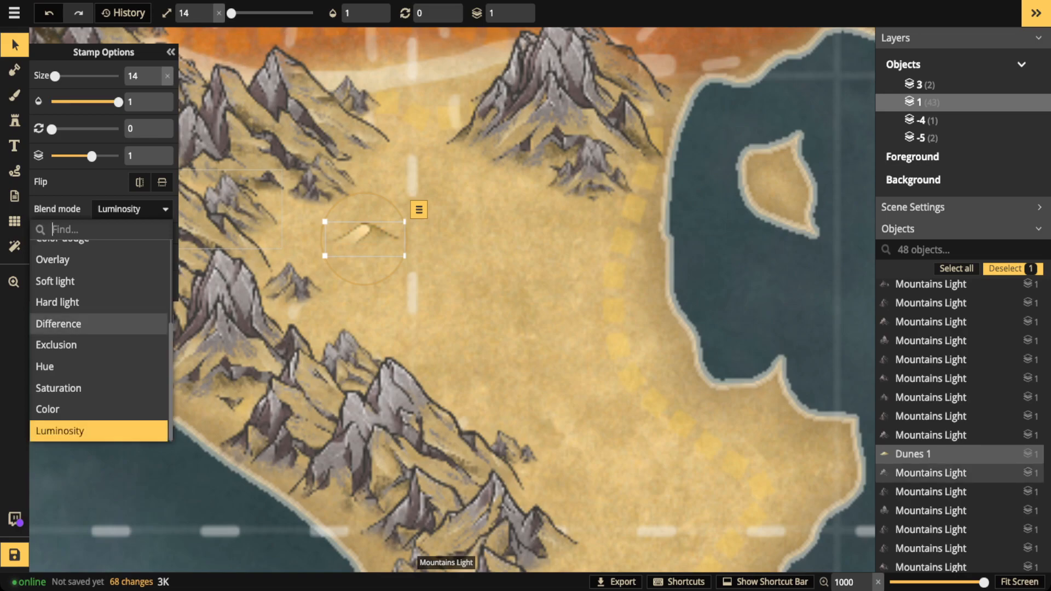
left_click(14, 45)
left_click(481, 246)
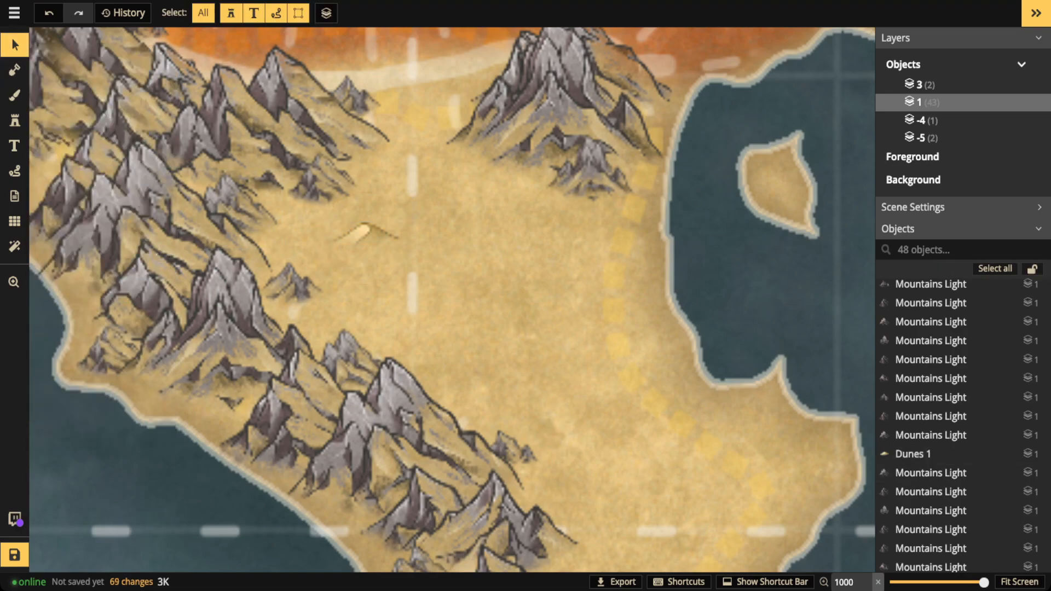
left_click(365, 238)
left_click_drag(365, 239, 354, 235)
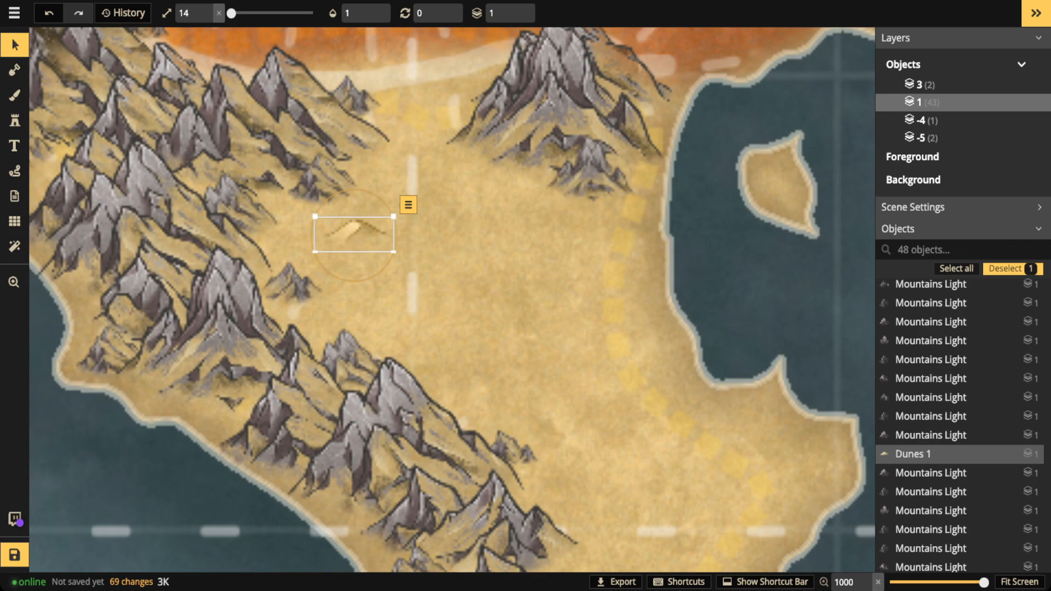
- Test the dune's blending over the inner bay's water and the mountain range, and return it to the sand beside the range
left_click_drag(353, 233, 733, 276)
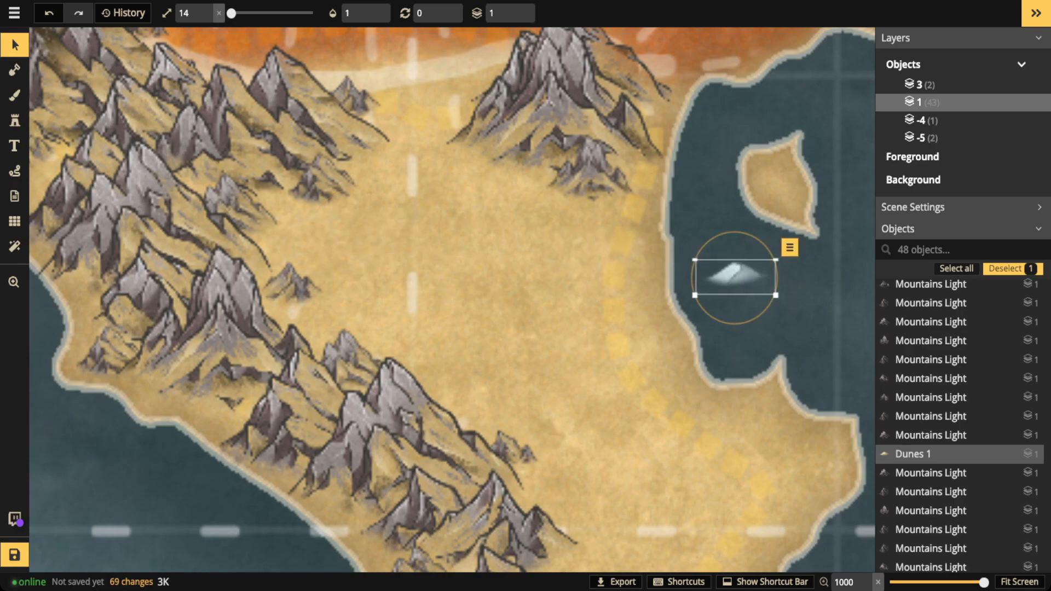
left_click_drag(734, 275, 384, 426)
key("space")
left_click_drag(385, 421, 333, 276)
scroll(364, 413, "down", 4)
key("space")
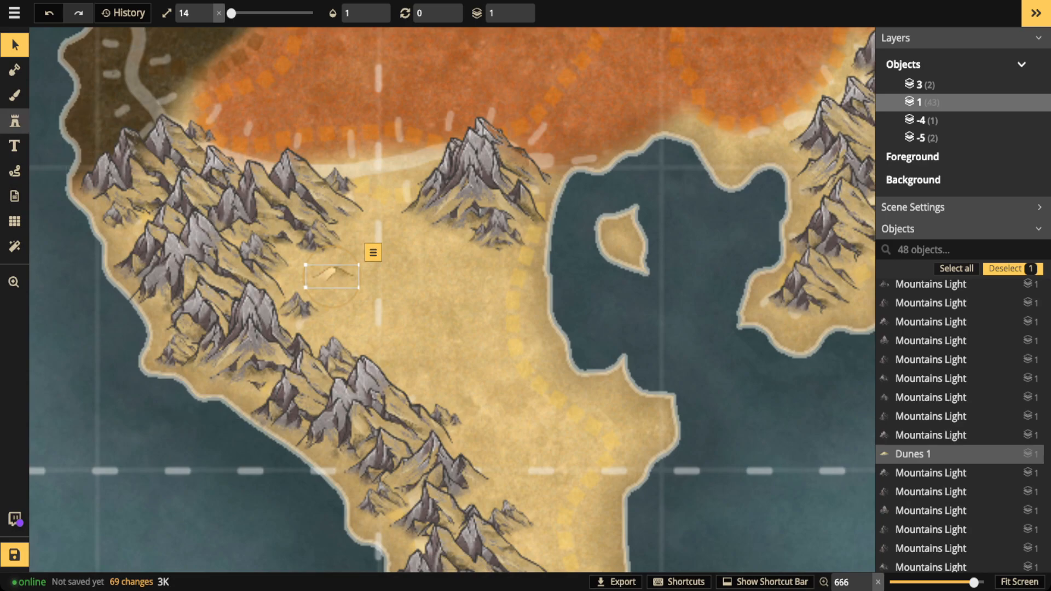
- Stamp randomized Dunes 1 at size 14 with Luminosity blending, starting from variant 7, in the sand between the mountain ranges
left_click(14, 120)
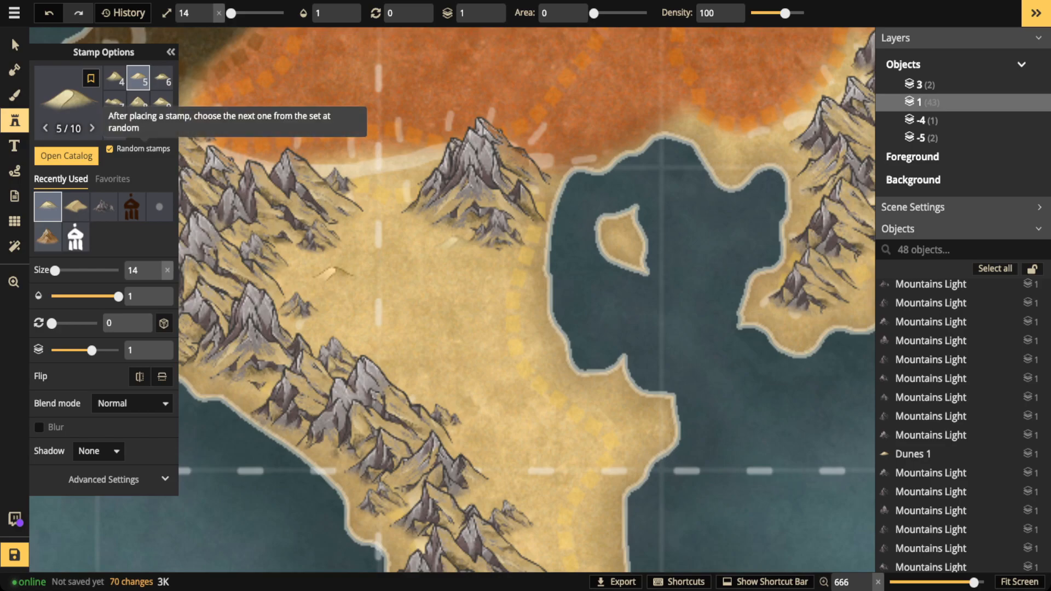
left_click(115, 103)
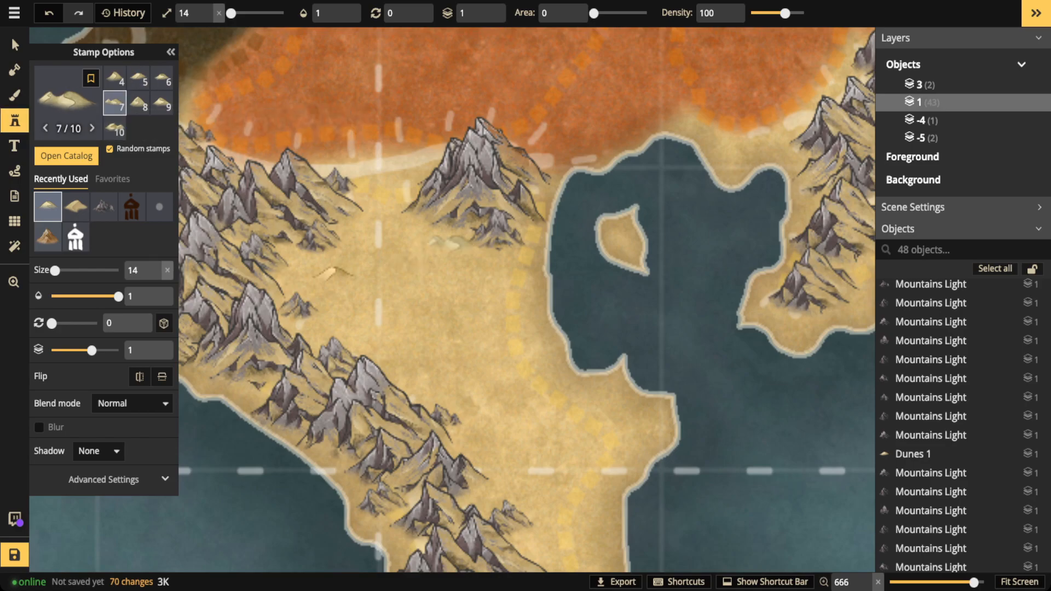
left_click(132, 404)
scroll(98, 378, "down", 3)
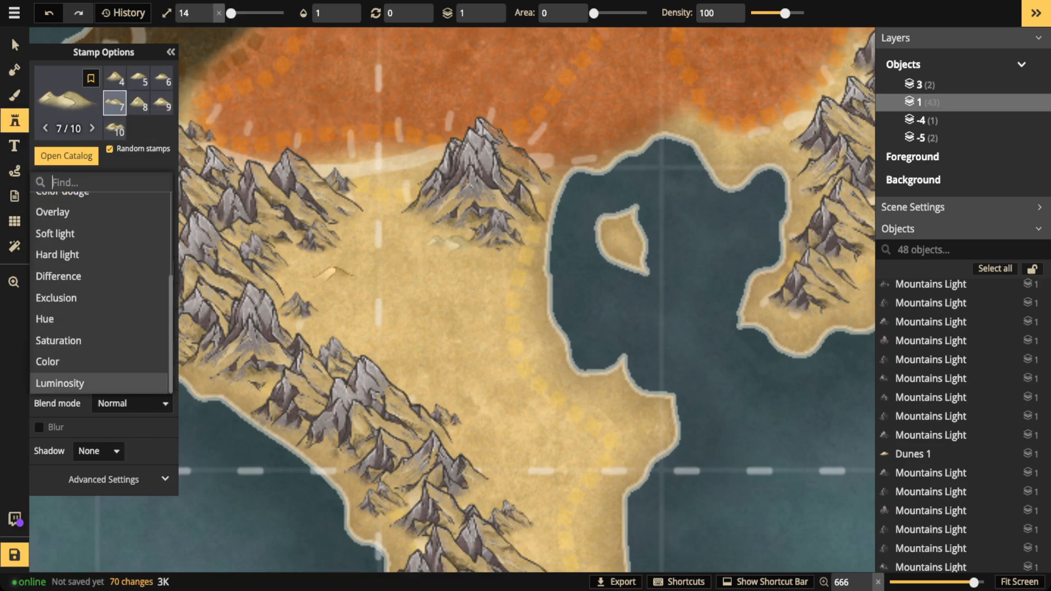
left_click(98, 383)
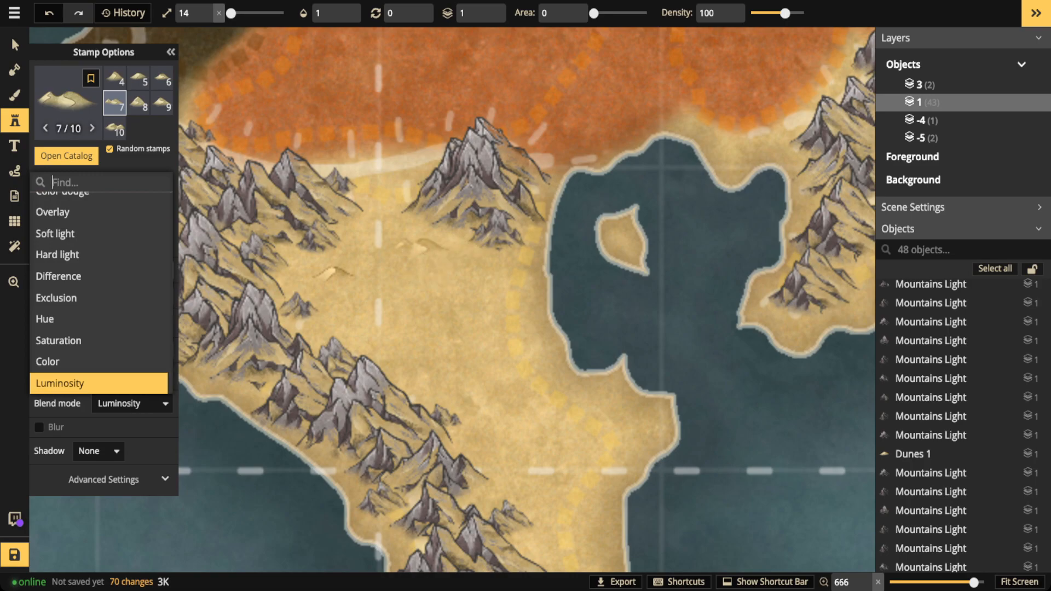
left_click(423, 246)
left_click(409, 255)
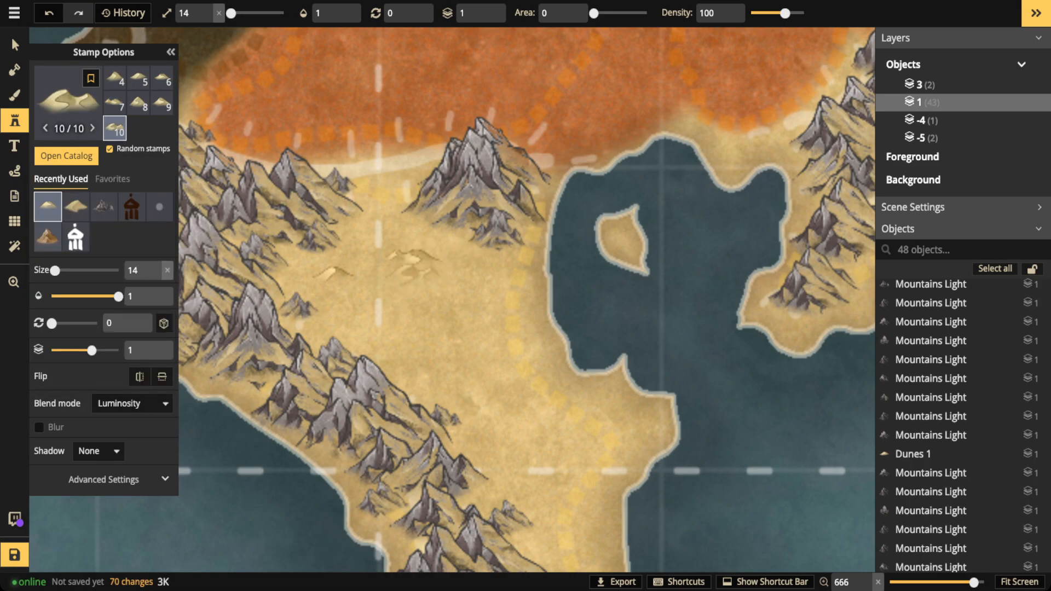
left_click(394, 293)
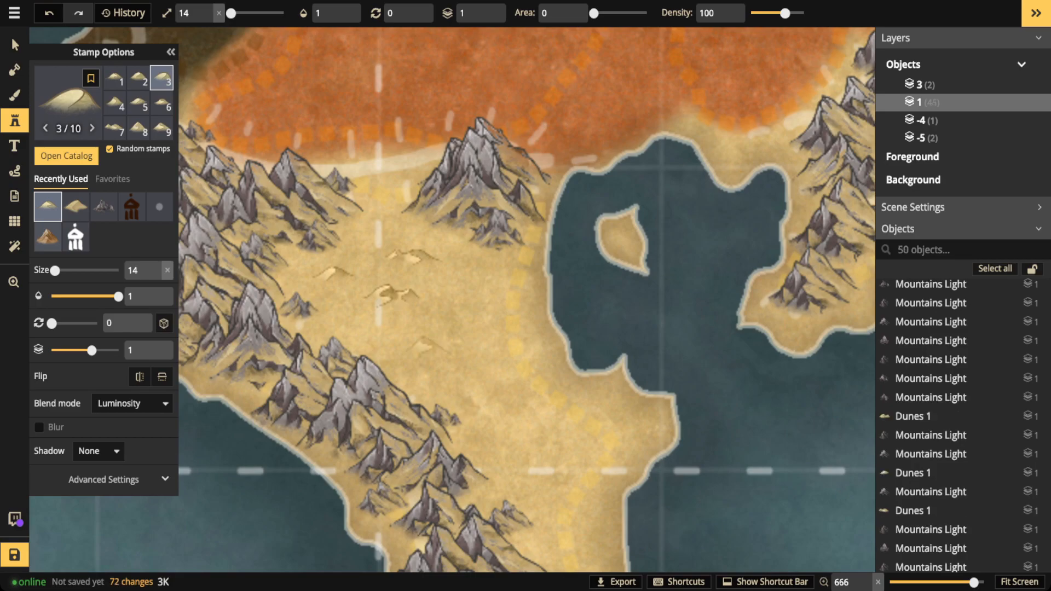
left_click(364, 340)
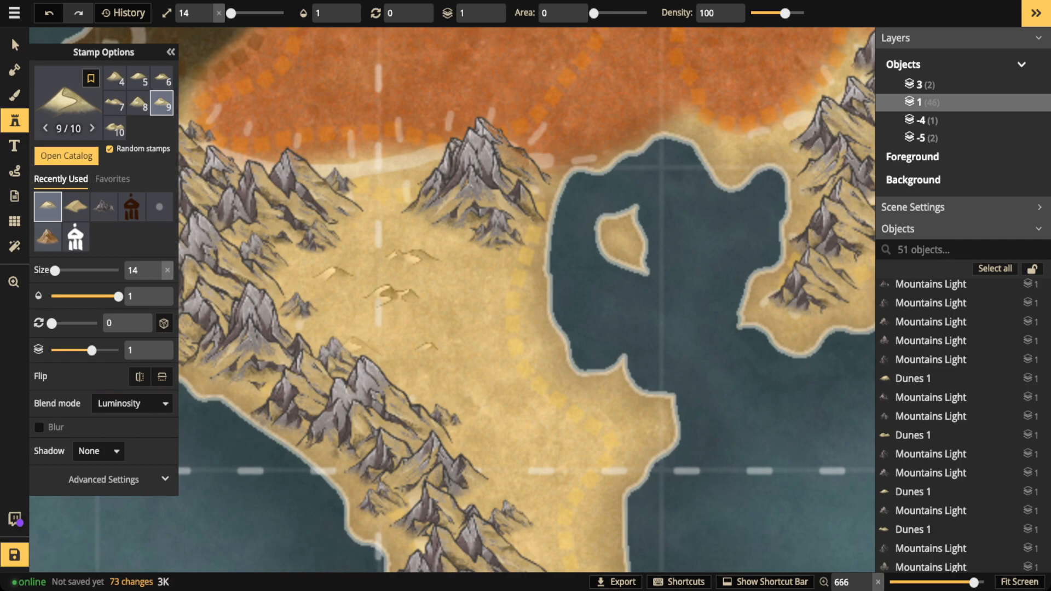
- Scatter six more random dunes along the western range's edge, below the isolated mountain and southward across the desert
scroll(364, 345, "up", 3)
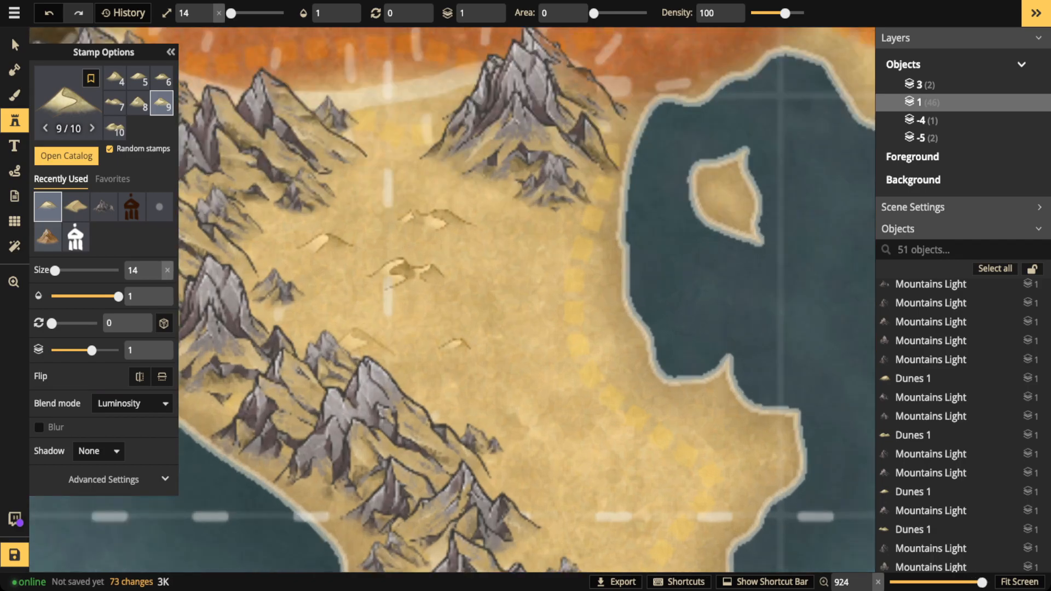
left_click(350, 342)
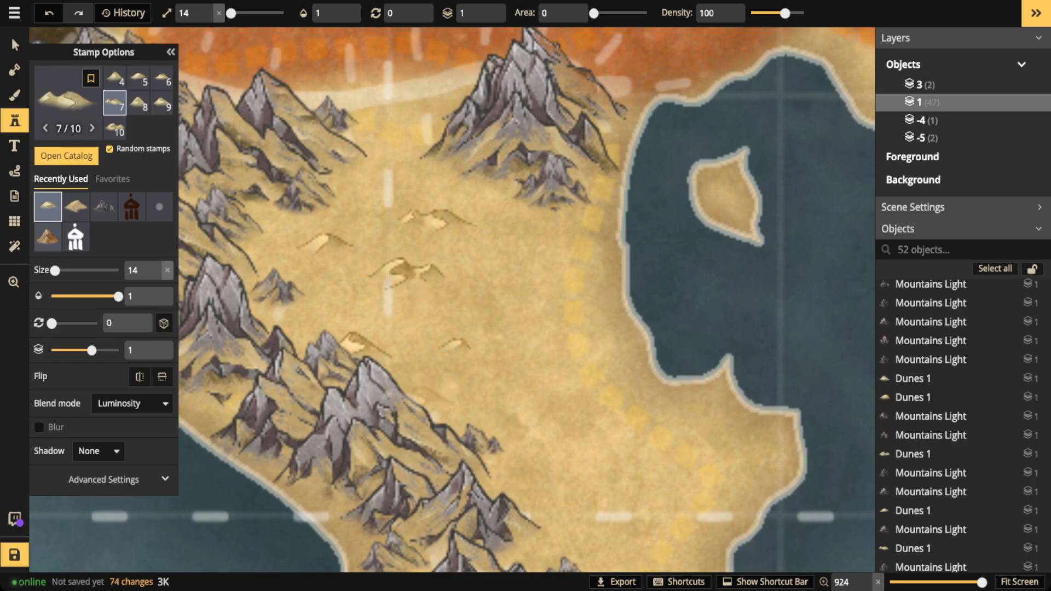
left_click(407, 396)
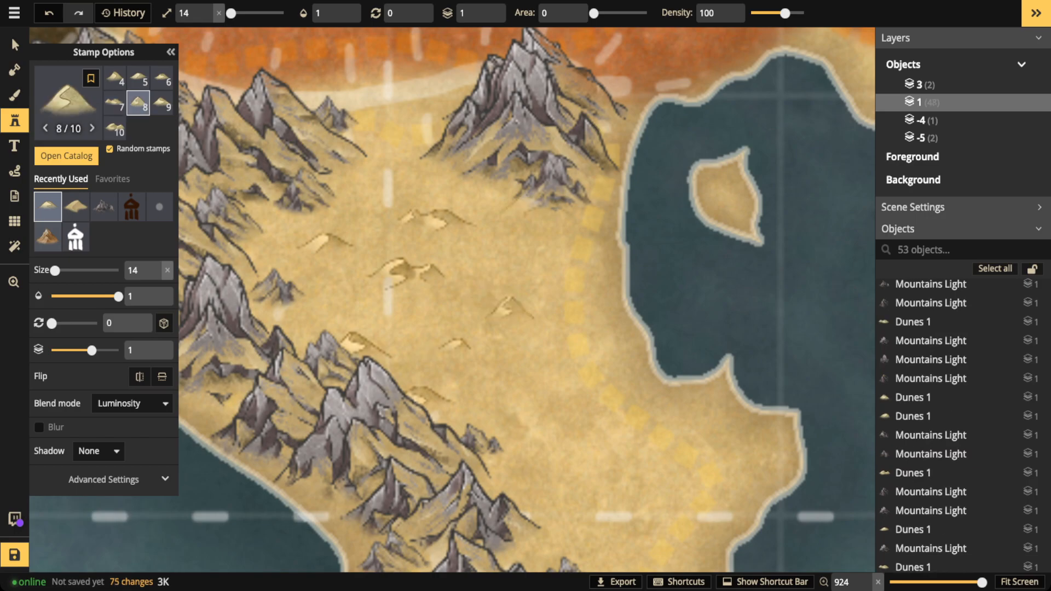
left_click(511, 307)
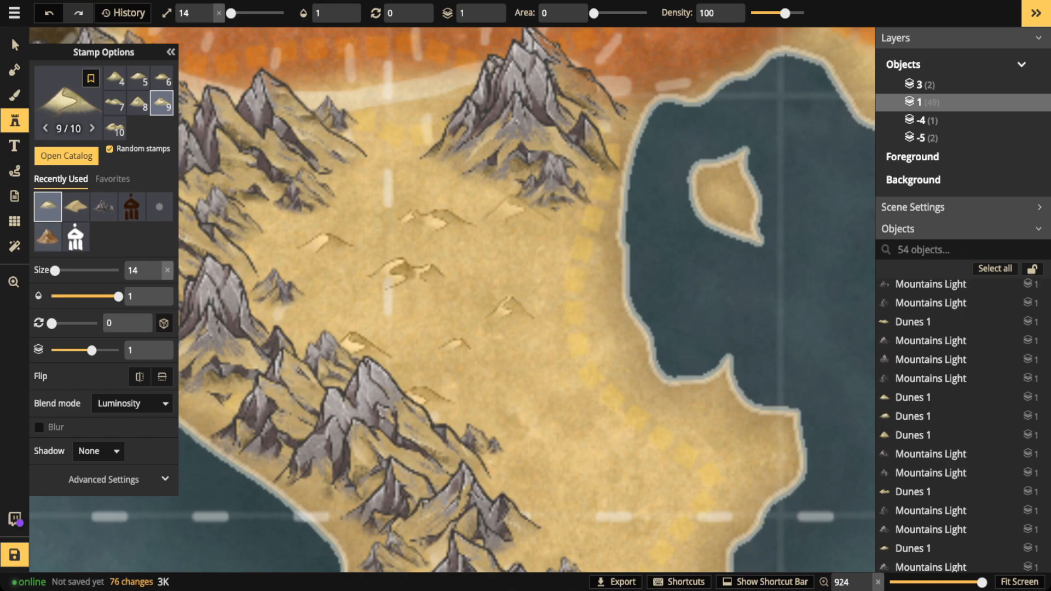
left_click(513, 209)
left_click(525, 358)
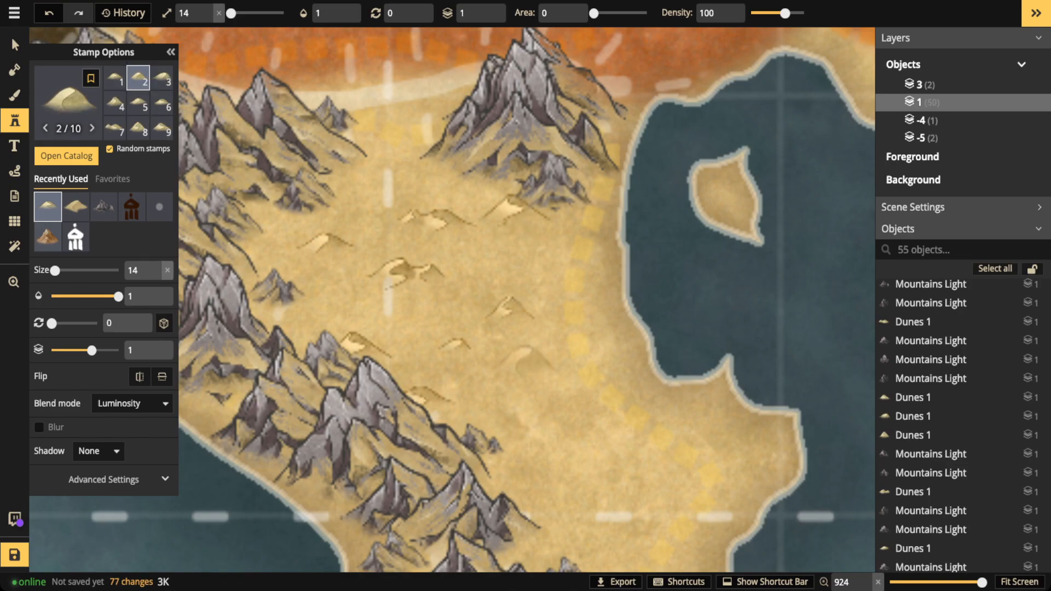
left_click_drag(526, 450, 425, 345)
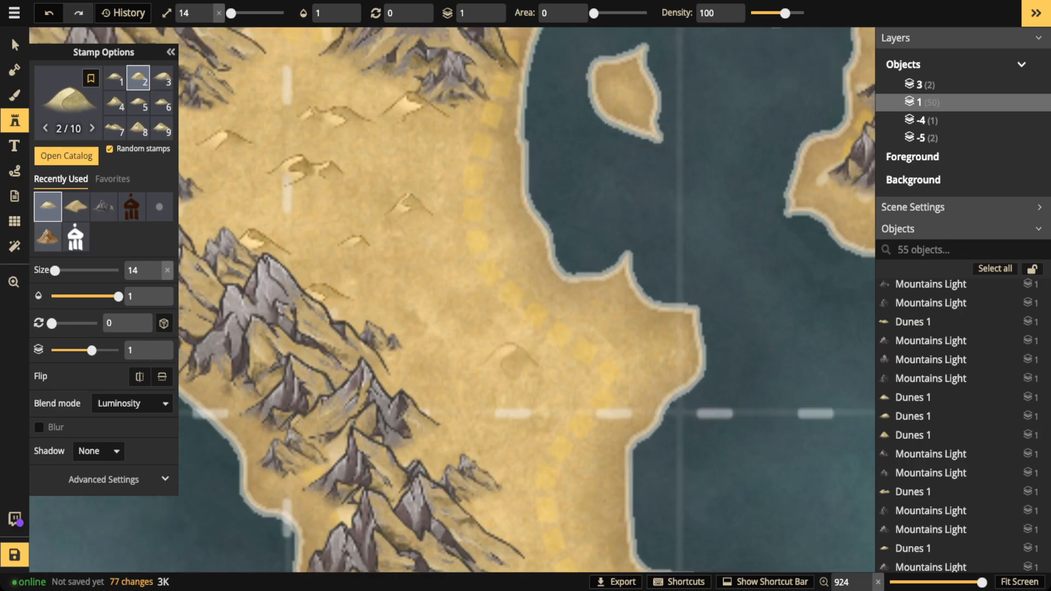
left_click(512, 374)
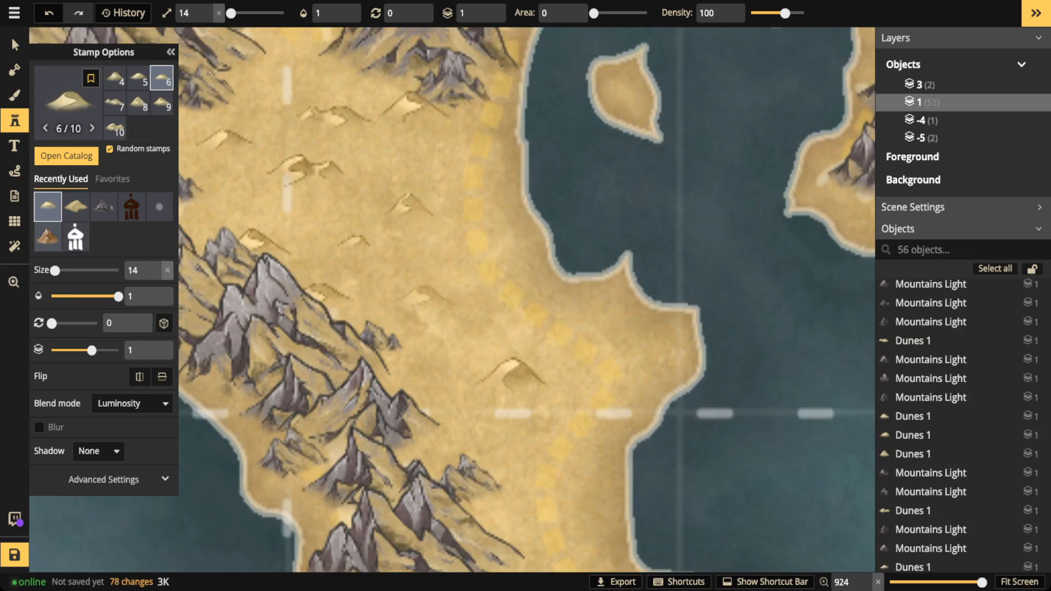
left_click(420, 300)
- Move the dune below the isolated mountain slightly south and nudge the dune at the western range's edge slightly northwest
key("v")
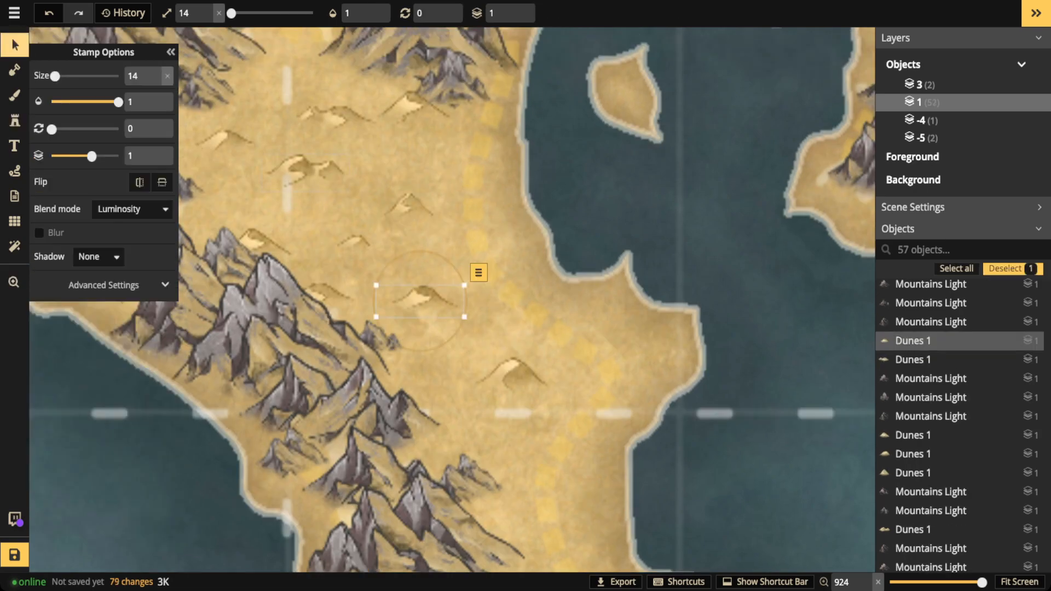
scroll(452, 300, "down", 3)
left_click_drag(516, 260, 514, 288)
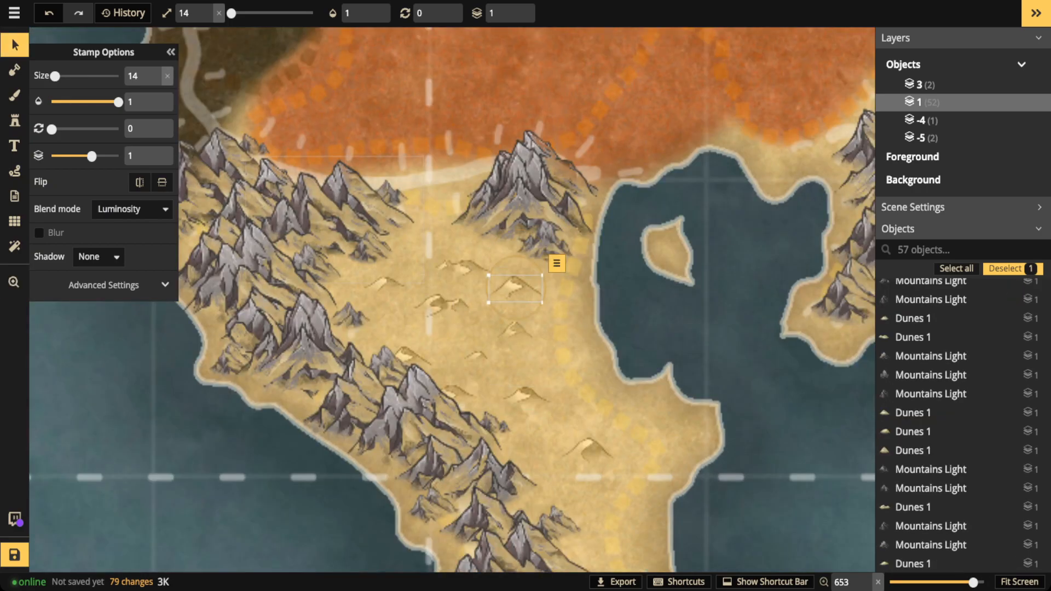
left_click(406, 357)
left_click_drag(406, 357, 404, 354)
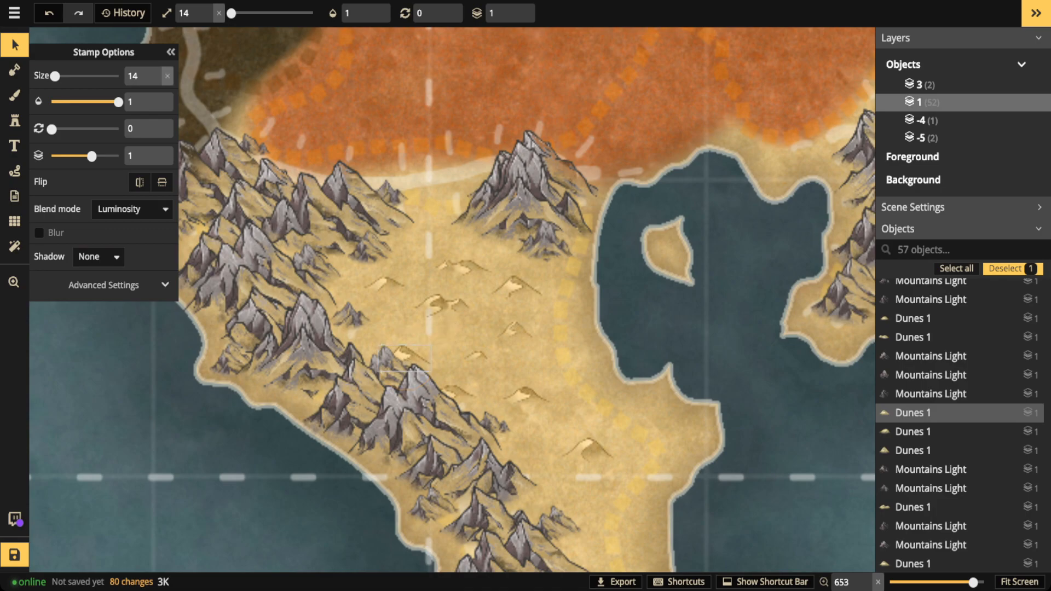
left_click(385, 264)
- Set the opacity of the locked Lines & Labels group to 0
scroll(381, 257, "down", 5)
scroll(386, 252, "down", 1)
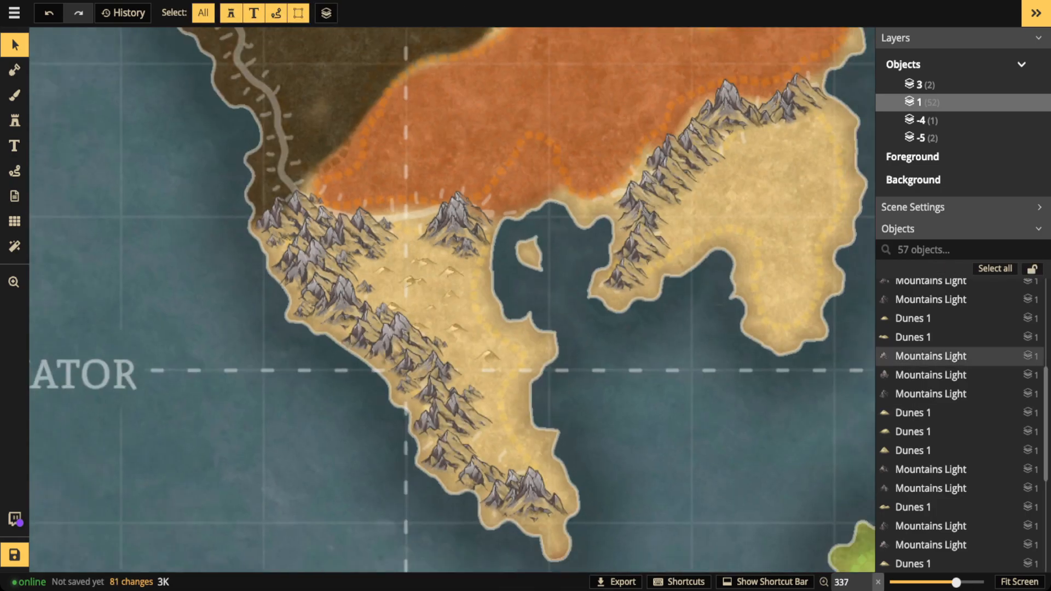
scroll(930, 318, "down", 5)
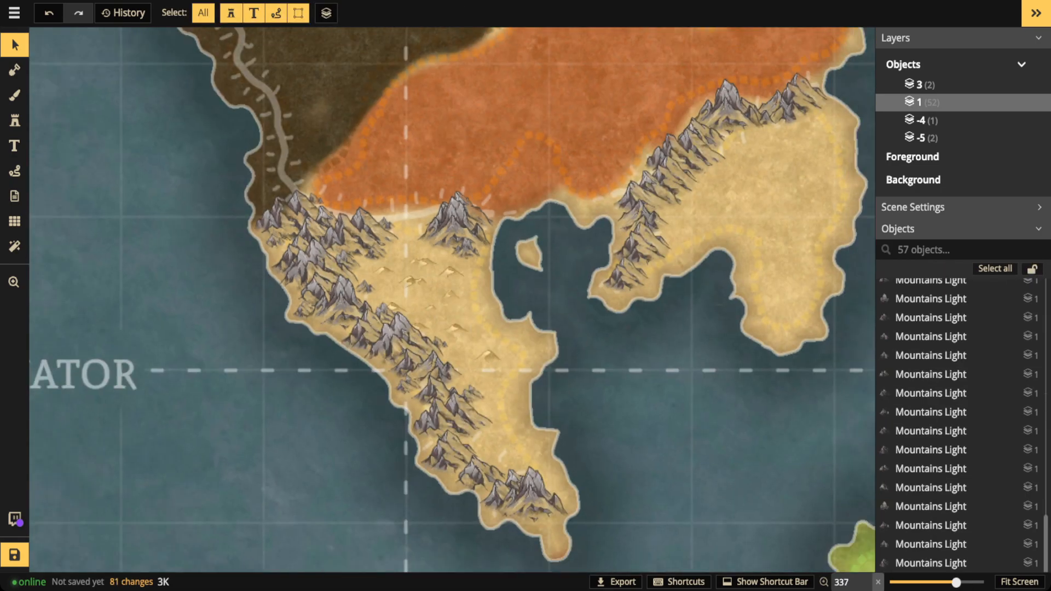
scroll(931, 350, "down", 2)
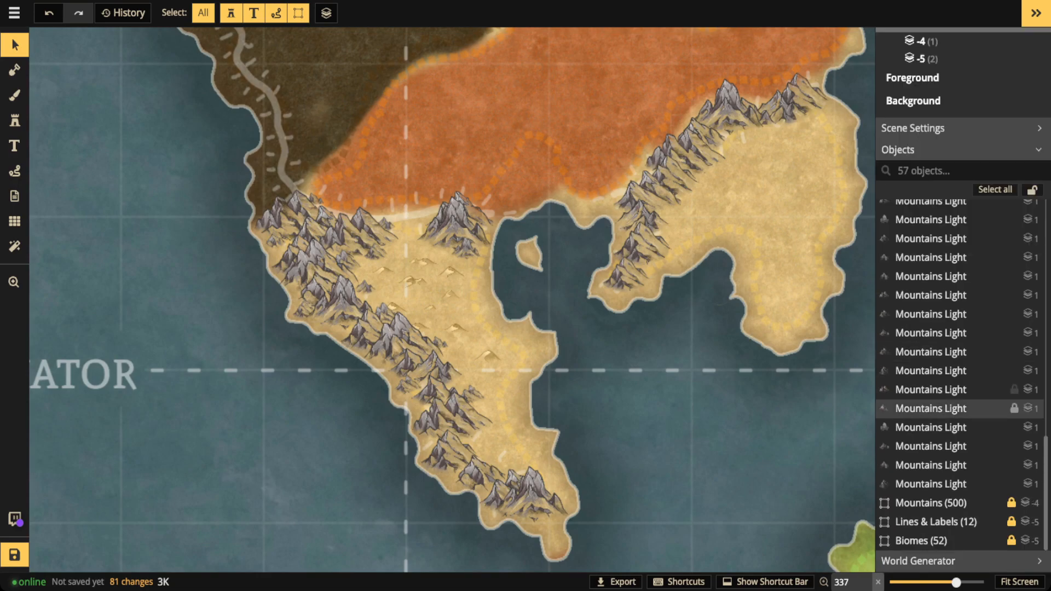
left_click(935, 521)
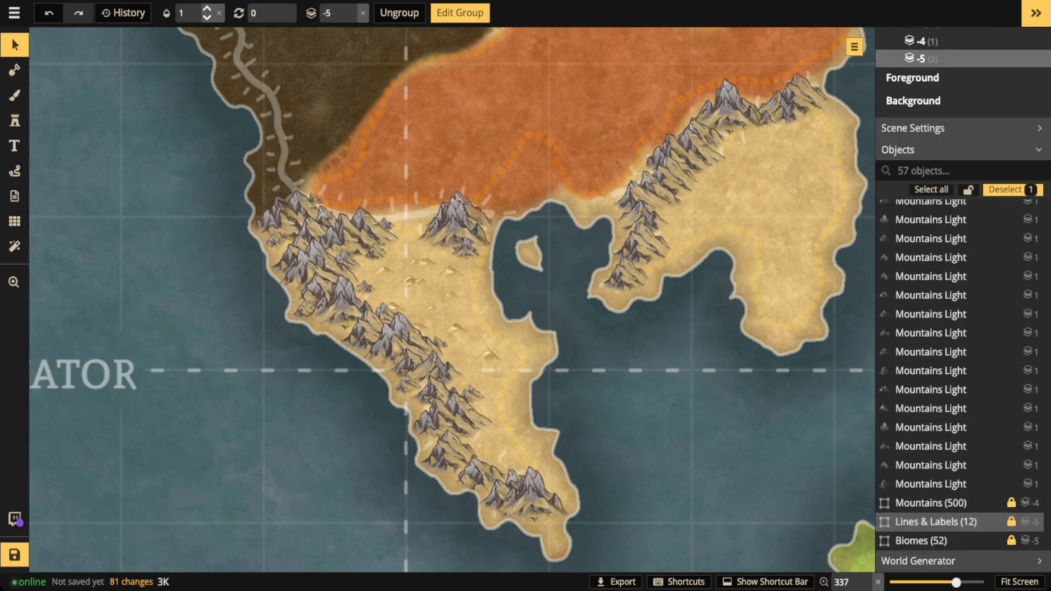
left_click(190, 13)
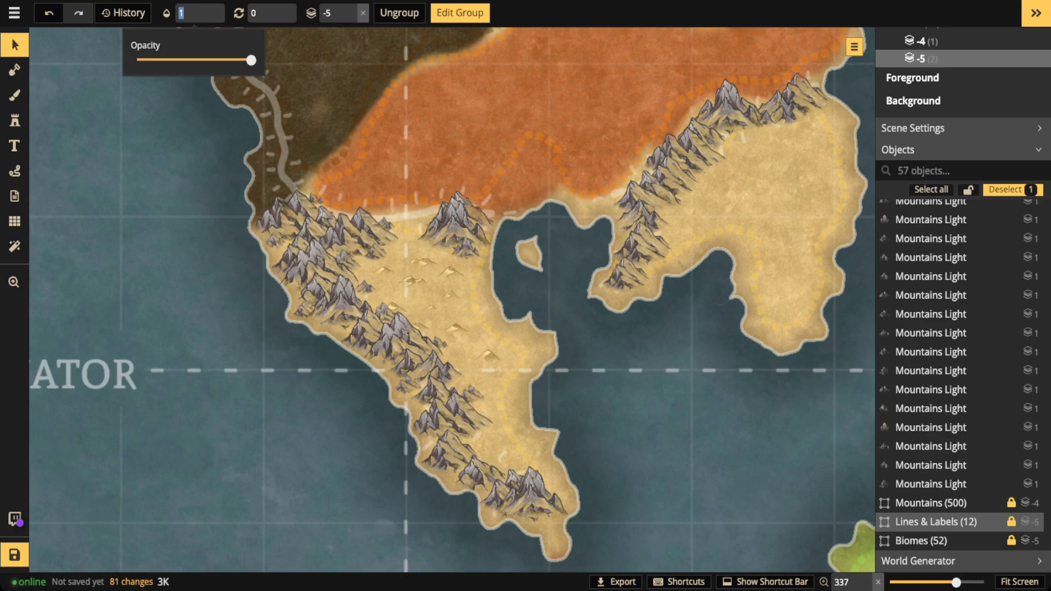
type("0")
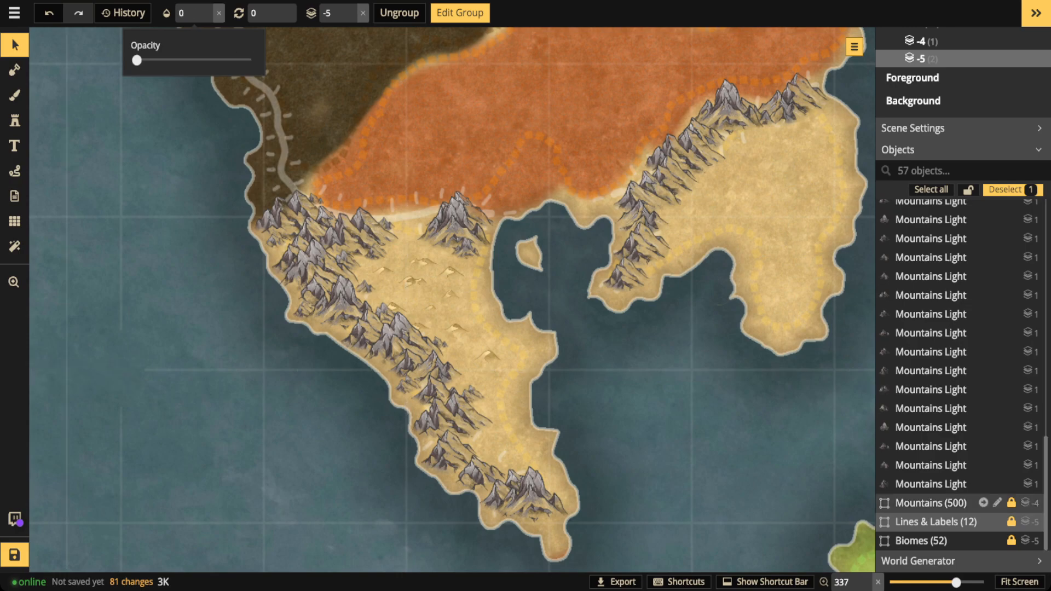
type(".3")
key("Return")
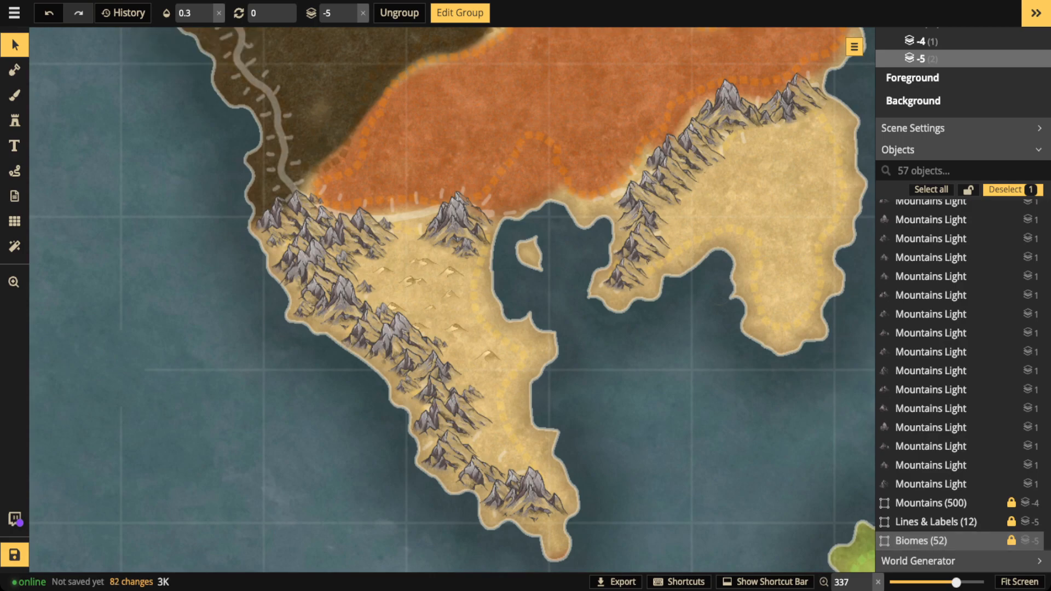
- Set the opacity of the locked Biomes group to 0
left_click(186, 13)
left_click(191, 13)
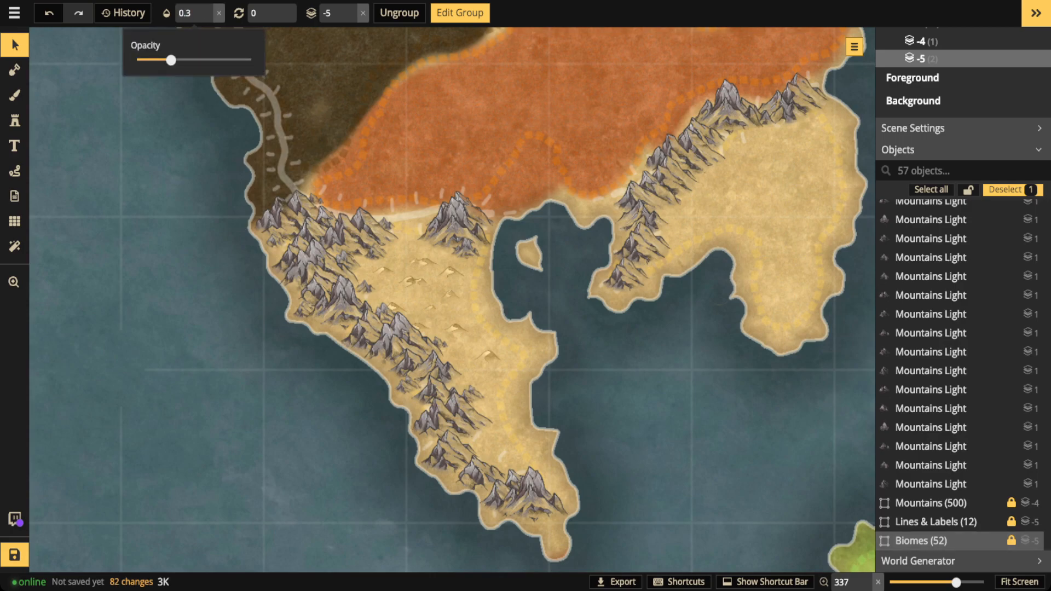
key("BackSpace")
key("BackSpace")
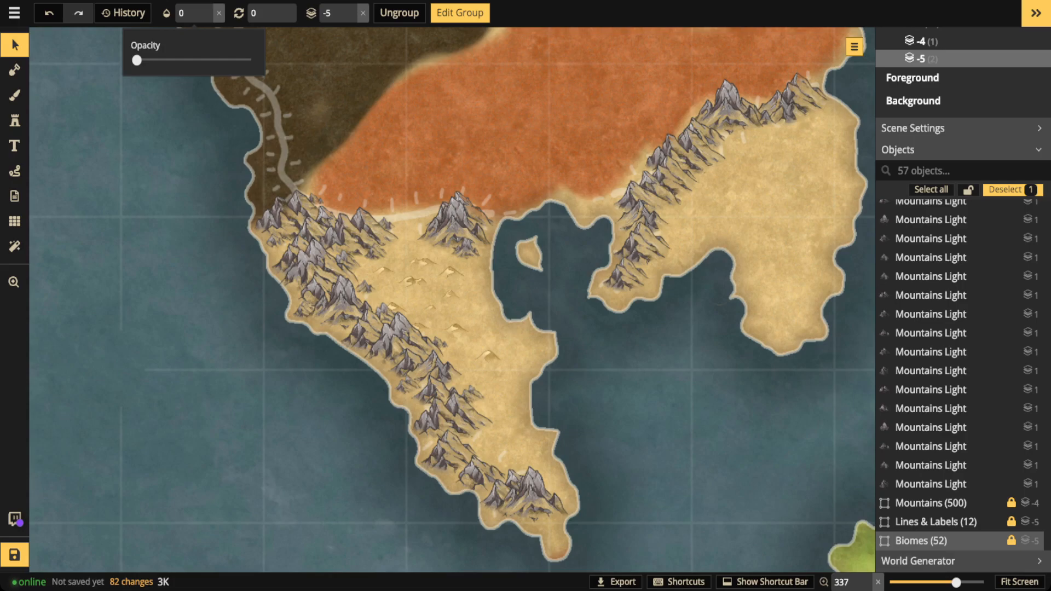
- Set the locked Mountains group's opacity to 0 and review the continent without the guide overlays
left_click(930, 503)
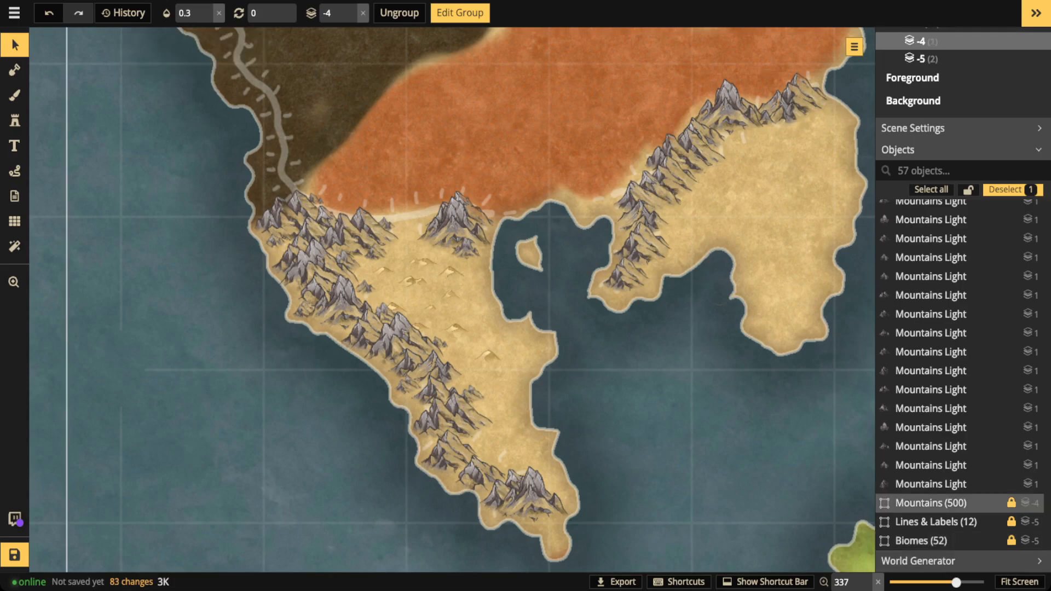
left_click(190, 13)
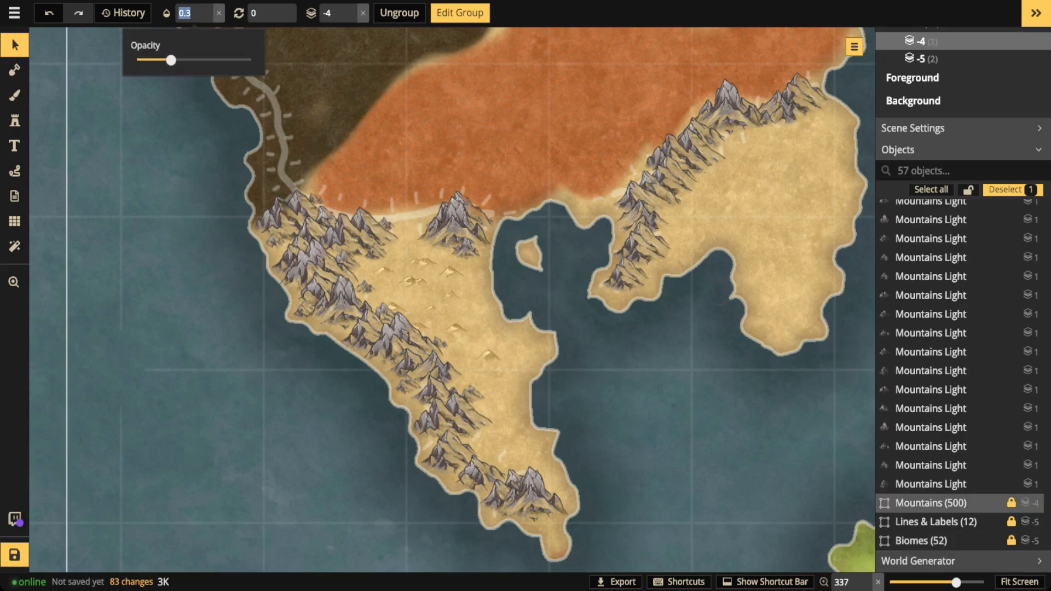
left_click_drag(171, 60, 136, 60)
key("Escape")
scroll(317, 255, "down", 3)
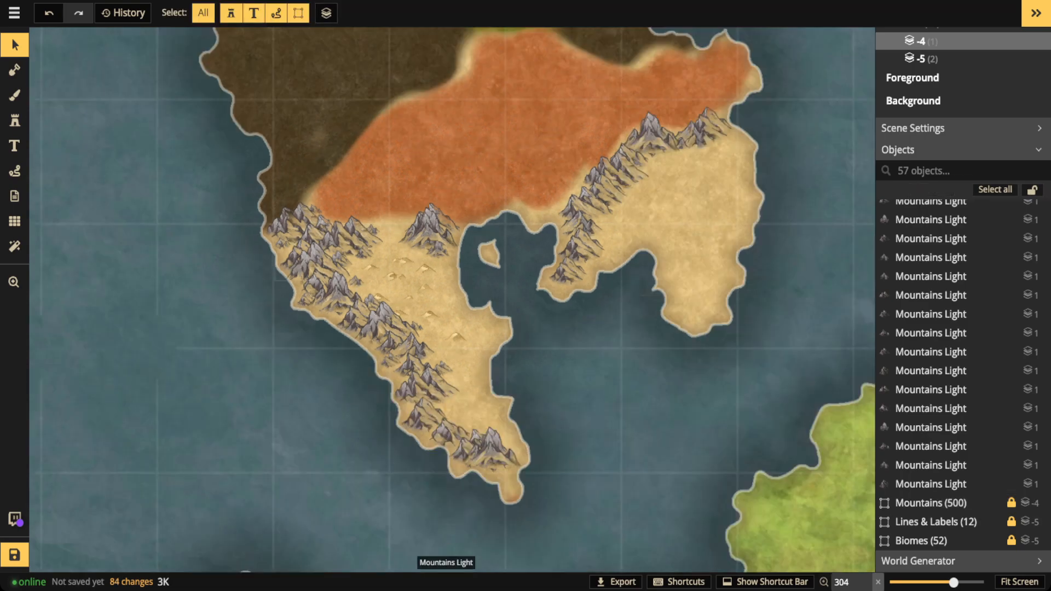
scroll(319, 256, "down", 2)
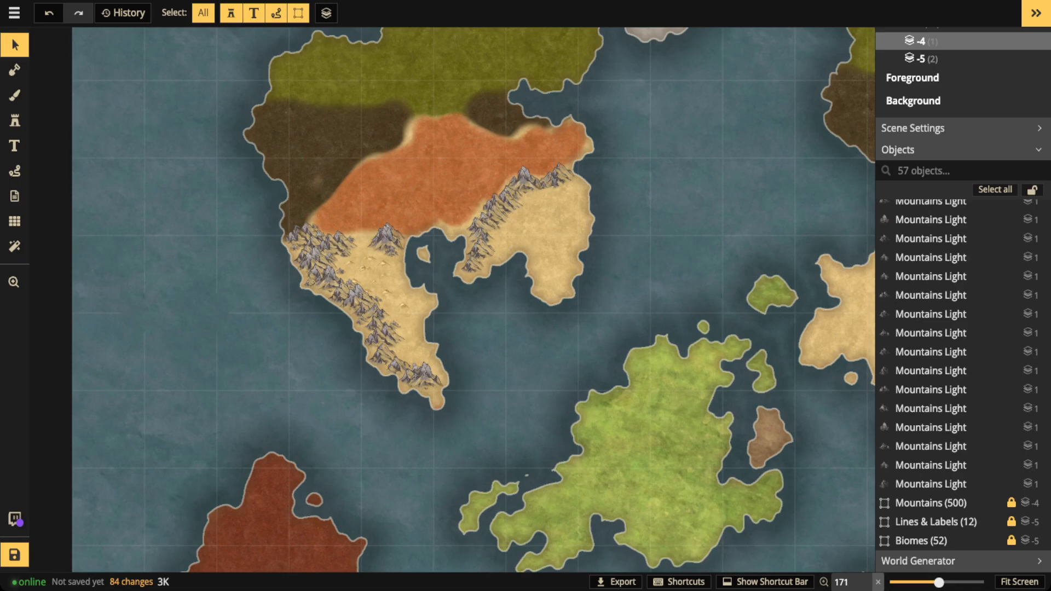
- Nudge the large isolated mountain at the desert's northern border slightly northeast
scroll(308, 316, "up", 4)
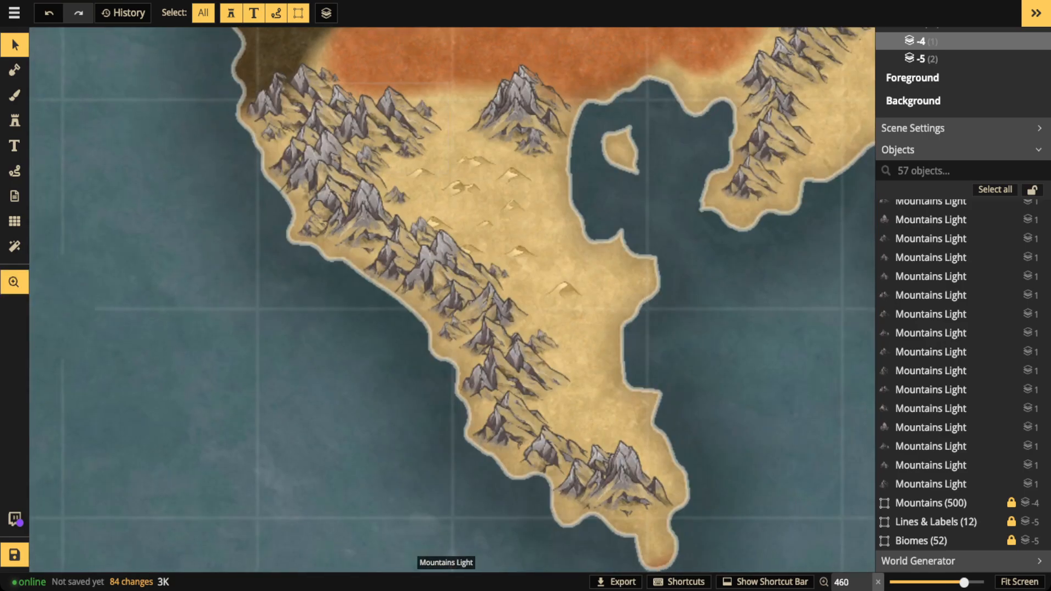
left_click_drag(552, 457, 492, 396)
left_click_drag(465, 306, 484, 452)
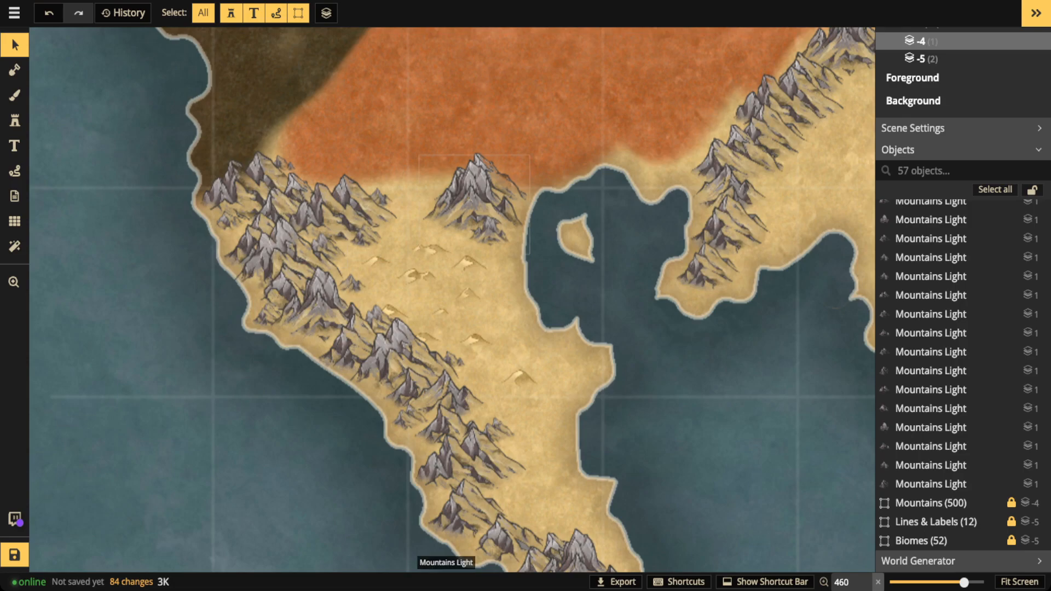
left_click(474, 202)
mouse_move(474, 202)
left_mouse_down()
mouse_move(470, 104)
mouse_move(473, 214)
mouse_move(476, 199)
left_mouse_up()
left_click(412, 251)
scroll(416, 249, "up", 3)
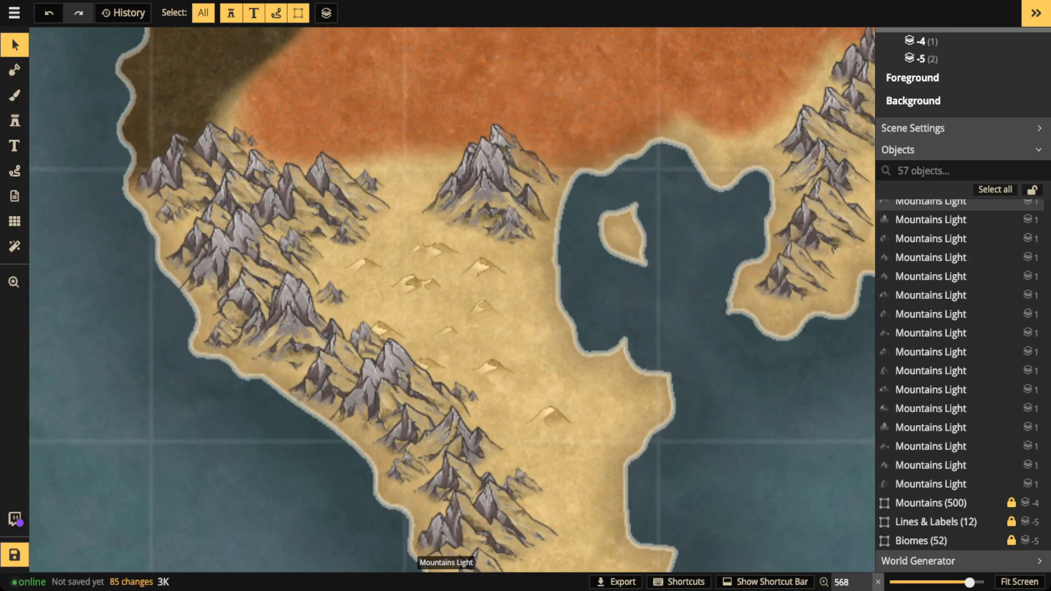
- Move the southernmost dune slightly west, closer to the mountain range
scroll(547, 418, "up", 3)
left_click(549, 418)
left_click_drag(549, 419, 524, 418)
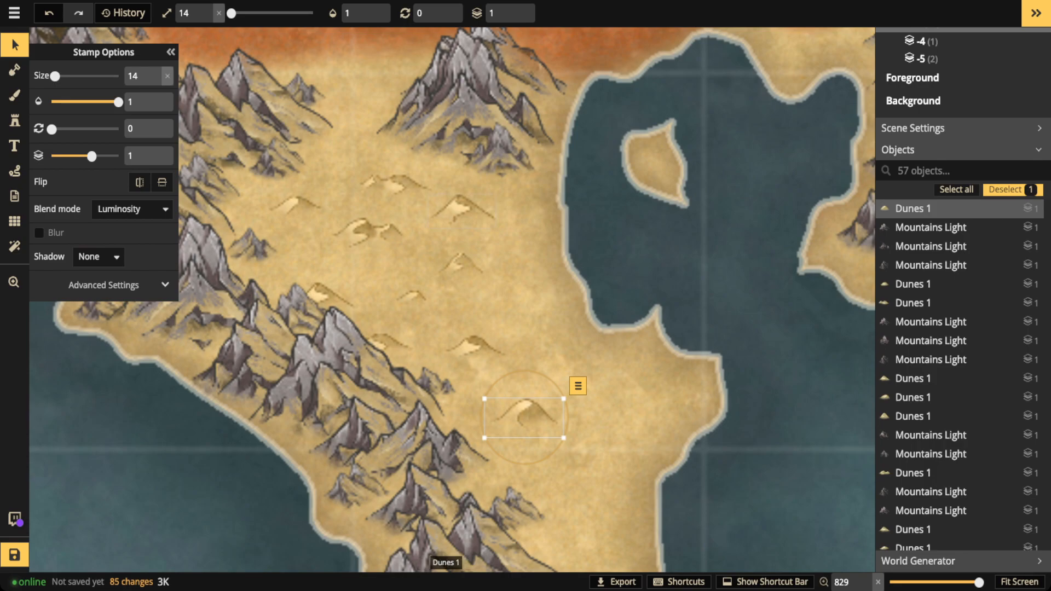
- Select all ten dunes in the desert together
left_click(460, 210)
left_click(510, 182)
mouse_move(547, 201)
left_click(681, 199)
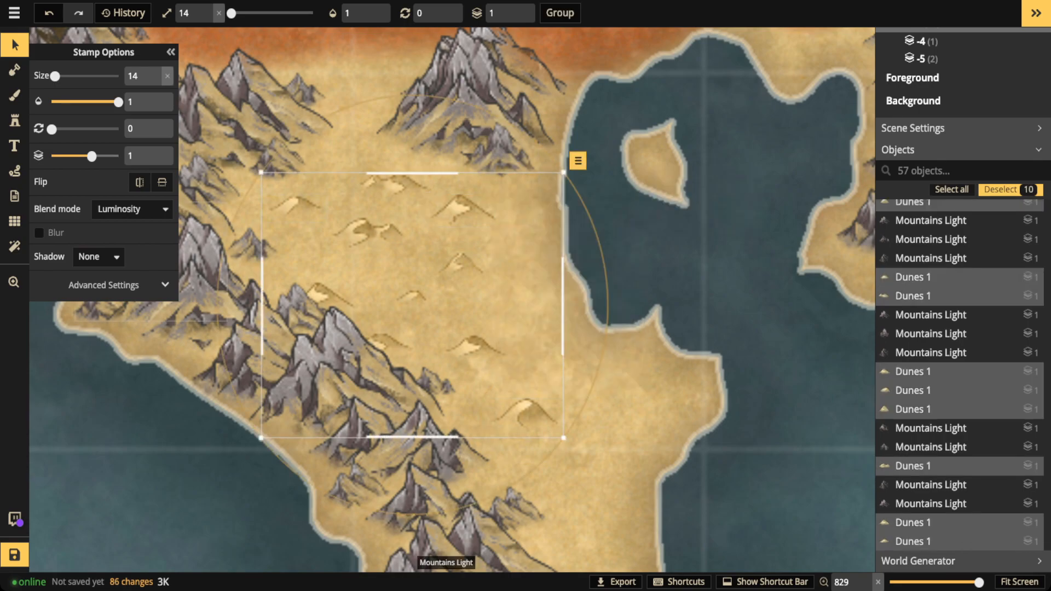
- Set the selected dunes' saturation to 92, brightness to 119 and contrast to 60 so they blend softly into the sand
left_click(104, 284)
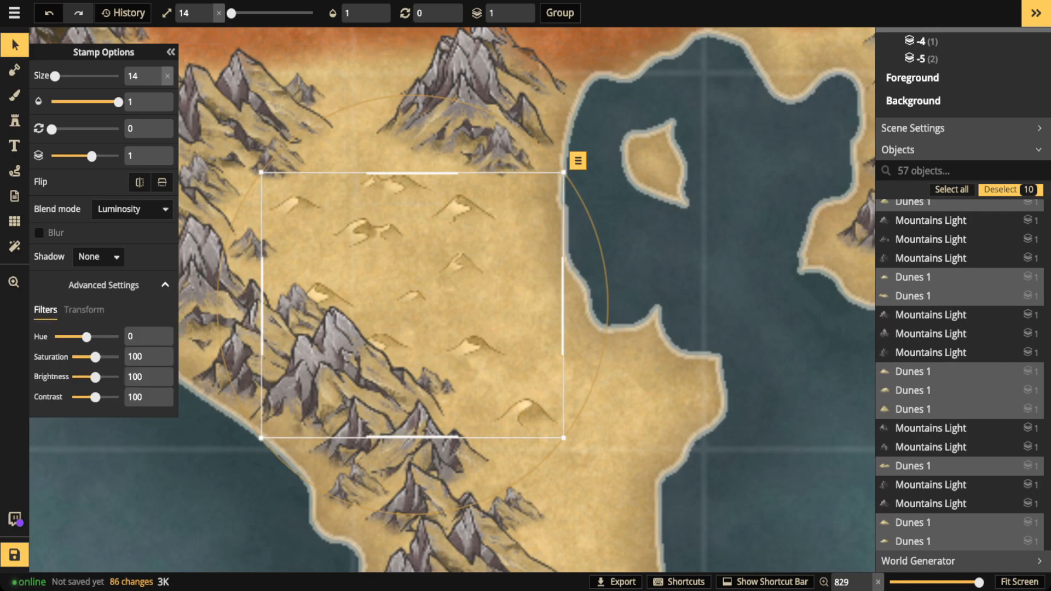
mouse_move(96, 396)
left_mouse_down()
mouse_move(85, 397)
mouse_move(99, 377)
left_mouse_up()
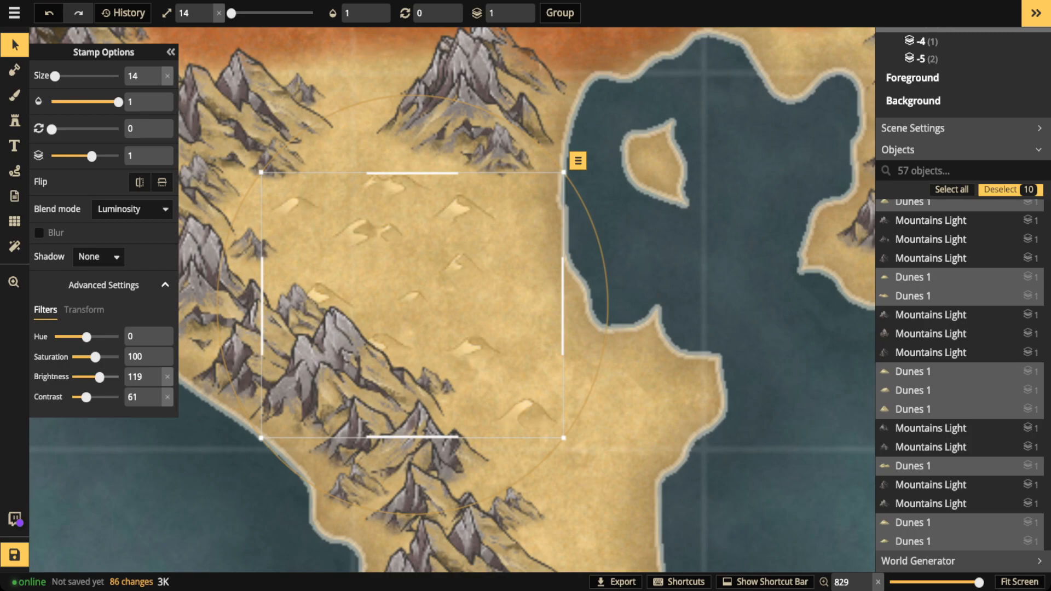
left_click(156, 401)
left_click_drag(96, 357, 93, 356)
scroll(313, 262, "down", 5)
key("Escape")
scroll(350, 236, "down", 4)
left_click_drag(351, 236, 413, 258)
scroll(509, 164, "up", 4)
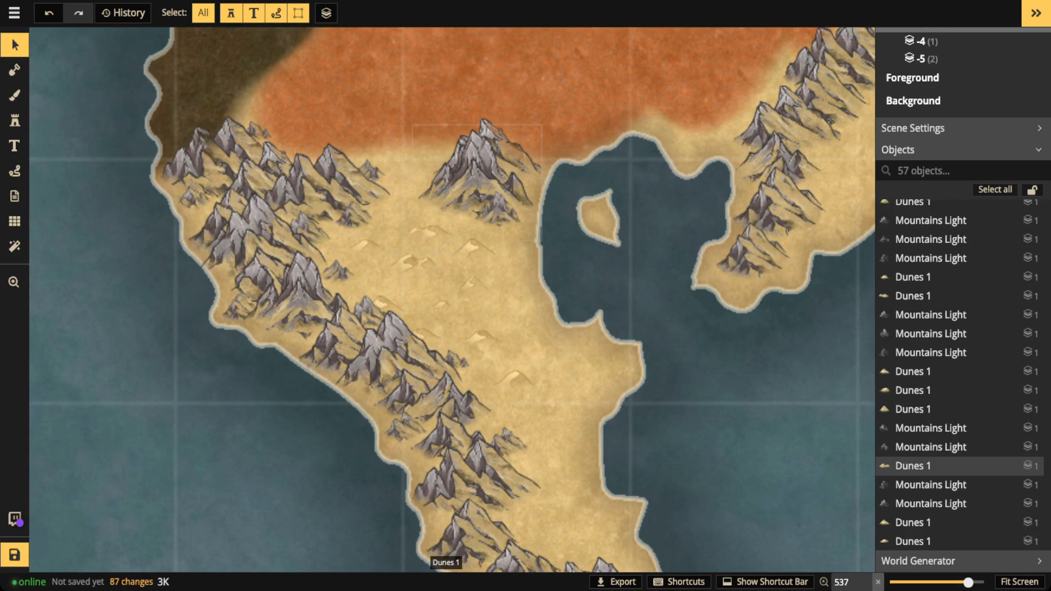
- Duplicate the dune east of the desert's centre into the southern desert, beside the mountain range
key("space")
left_click_drag(438, 351, 411, 260)
left_click(912, 408)
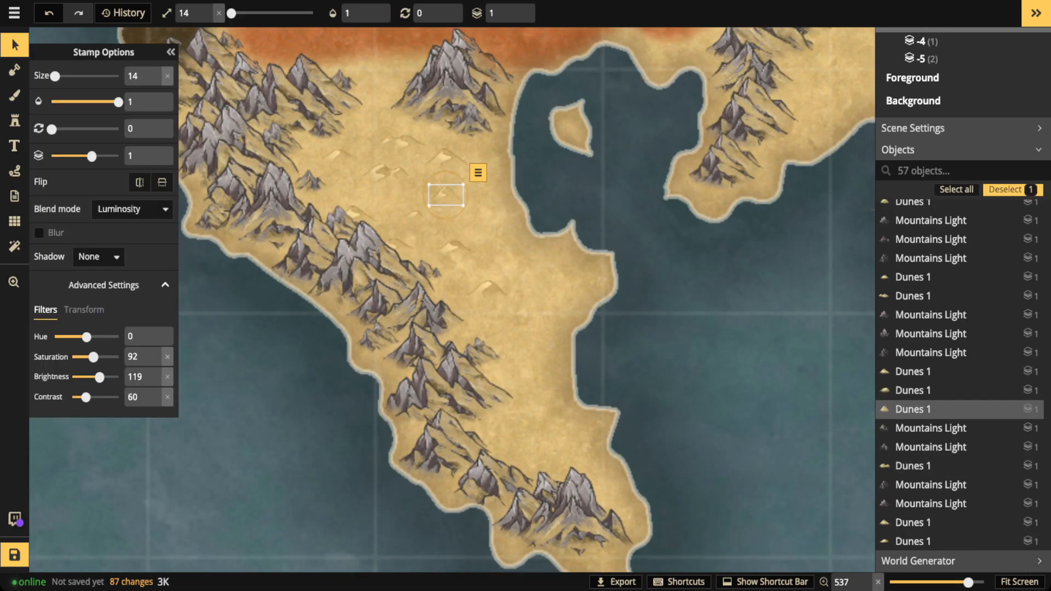
key("ctrl+c")
key("ctrl+v")
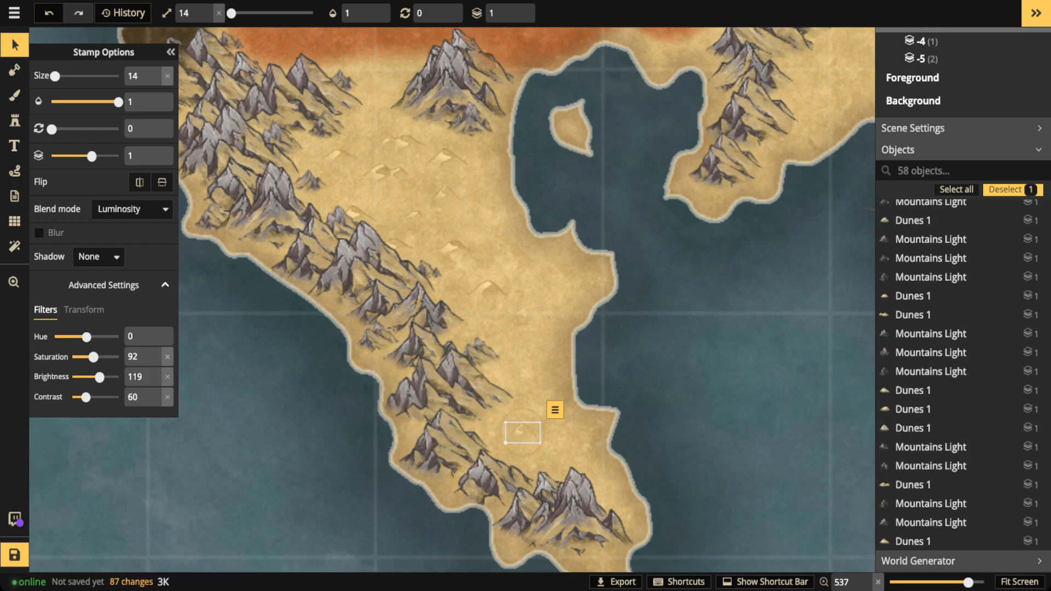
left_click_drag(523, 432, 404, 143)
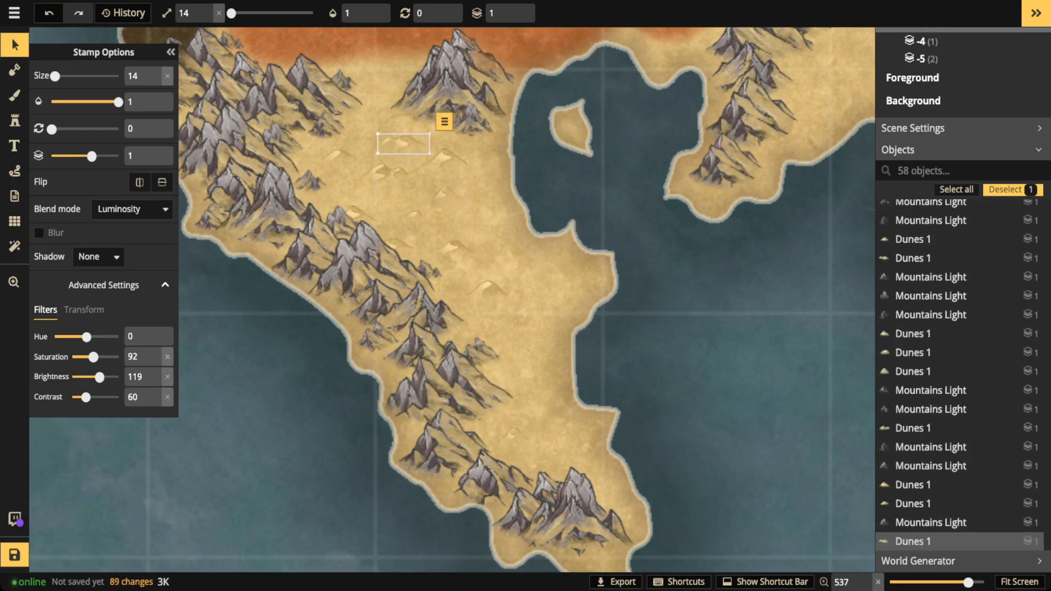
- Duplicate the wide dune below the isolated northern mountain twice, near the southeast coast and just south of the bay
key("ctrl+c")
key("ctrl+v")
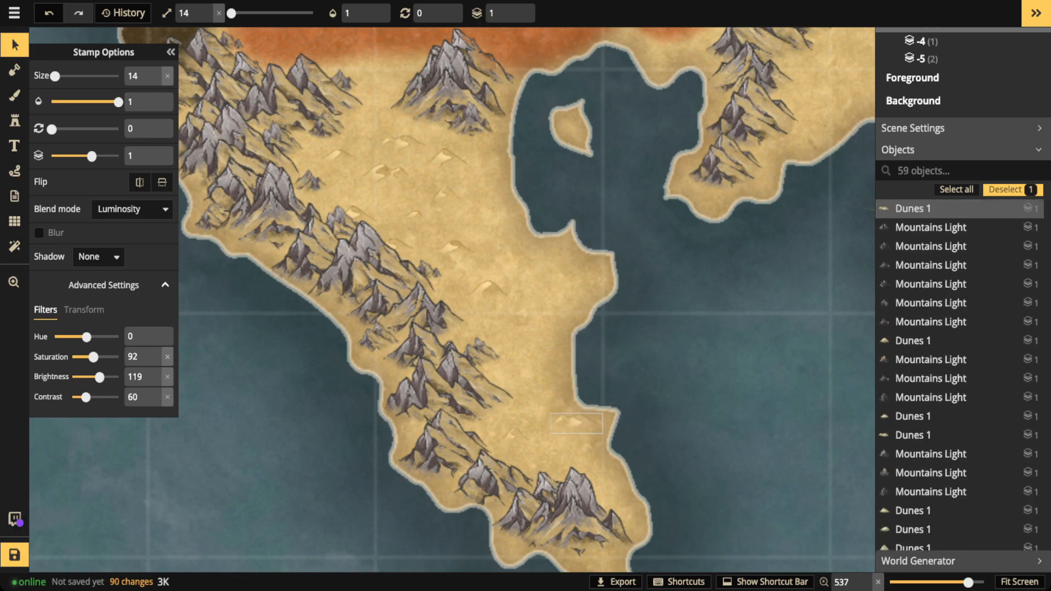
key("ctrl+v")
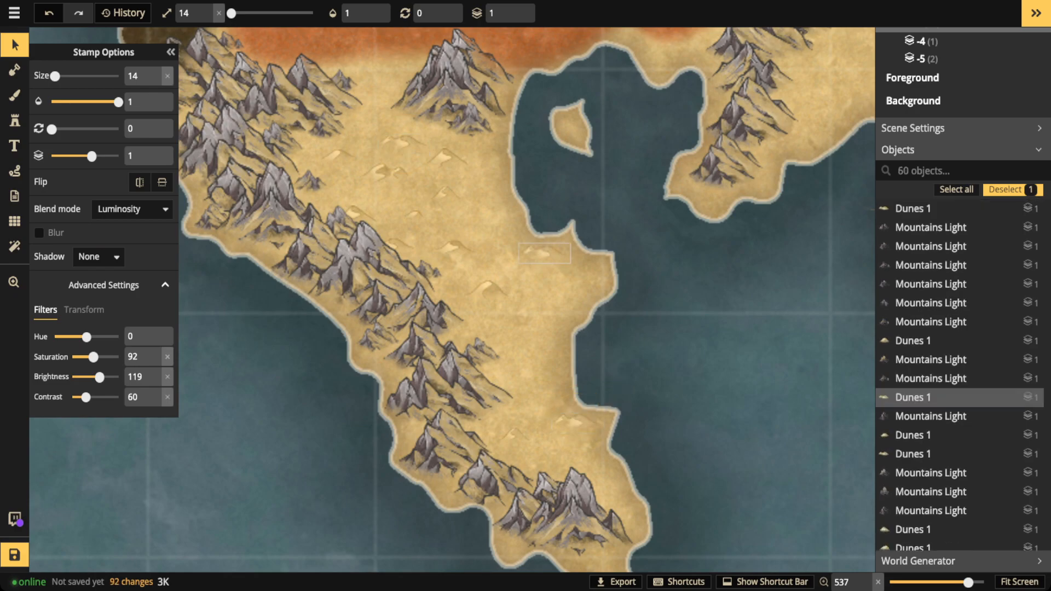
- Place a copy of the desert's smallest central dune in the open sand farther southeast
left_click(414, 214)
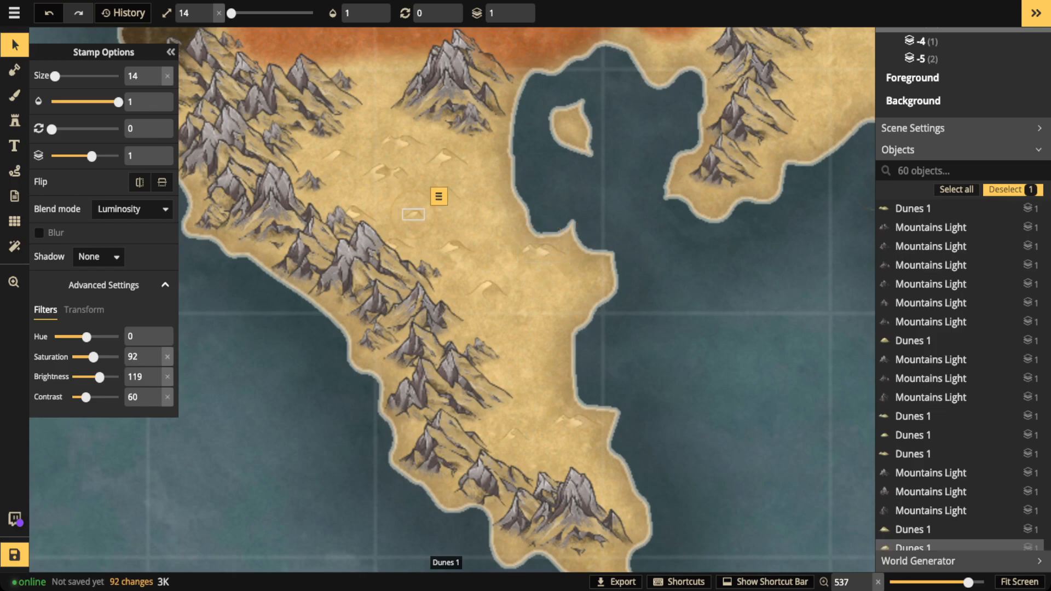
key("ctrl+c")
key("ctrl+v")
left_click_drag(536, 326, 539, 359)
key("Escape")
scroll(340, 214, "down", 2)
scroll(355, 183, "down", 1)
- Draw a tiny solid white free-draw path of width 1.5 as a small lake in the open sand near the bay
key("space")
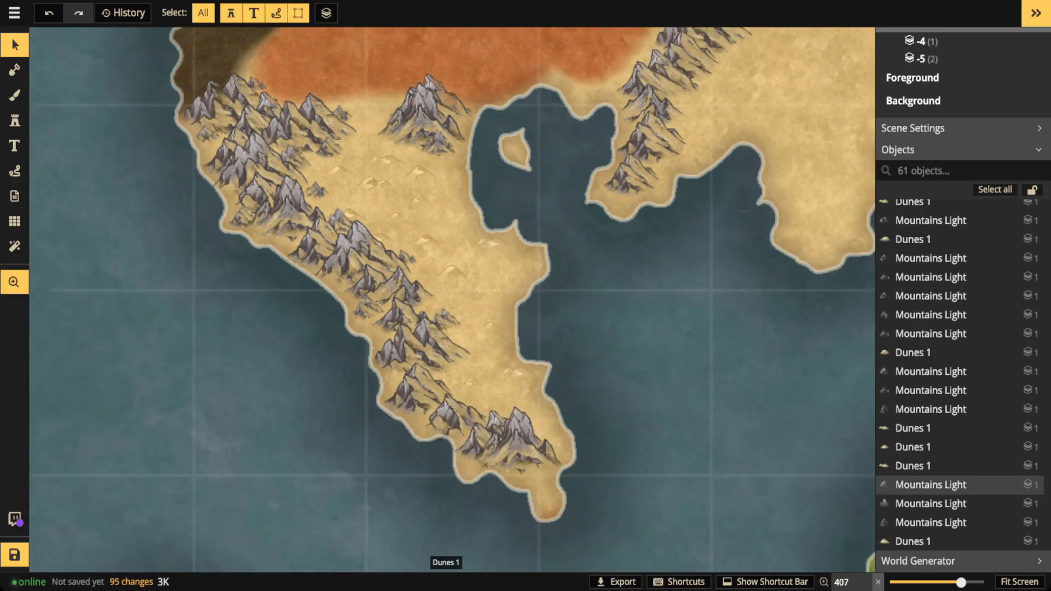
left_click_drag(358, 169, 442, 329)
scroll(442, 330, "up", 2)
scroll(432, 339, "up", 2)
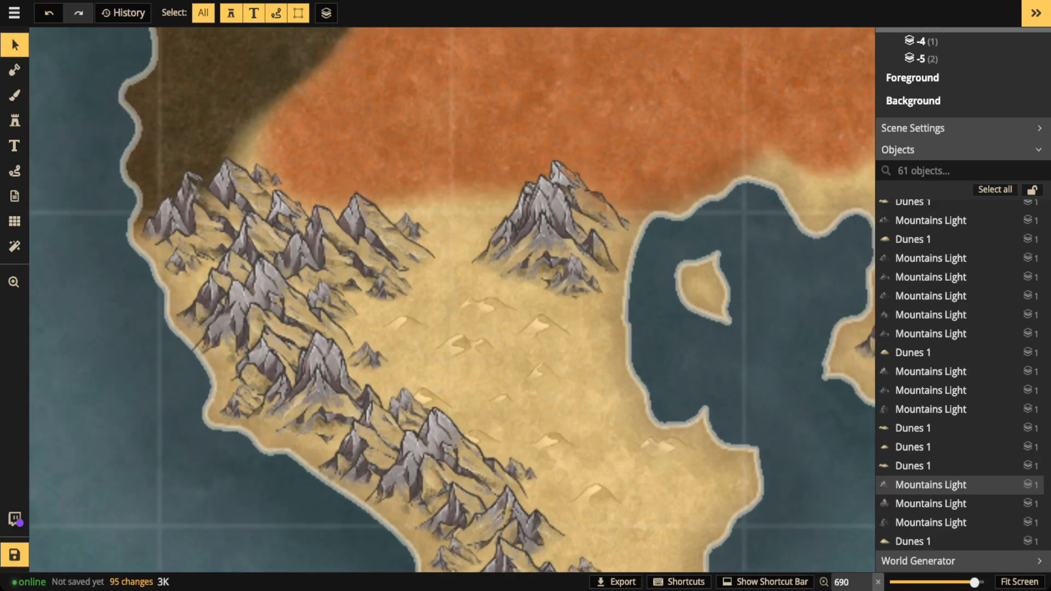
scroll(457, 345, "up", 1)
scroll(454, 337, "up", 2)
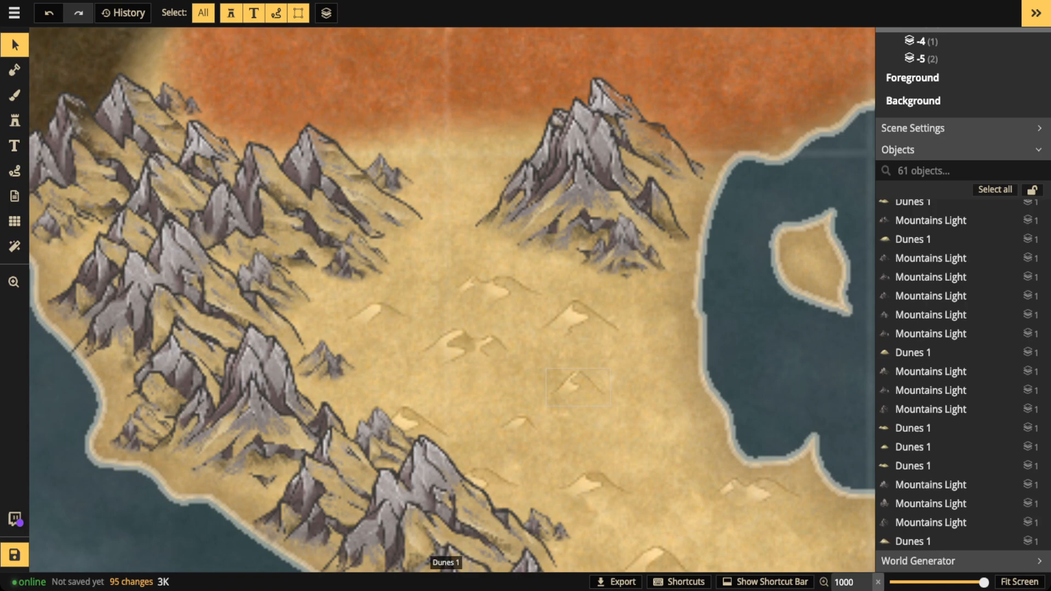
left_click(15, 171)
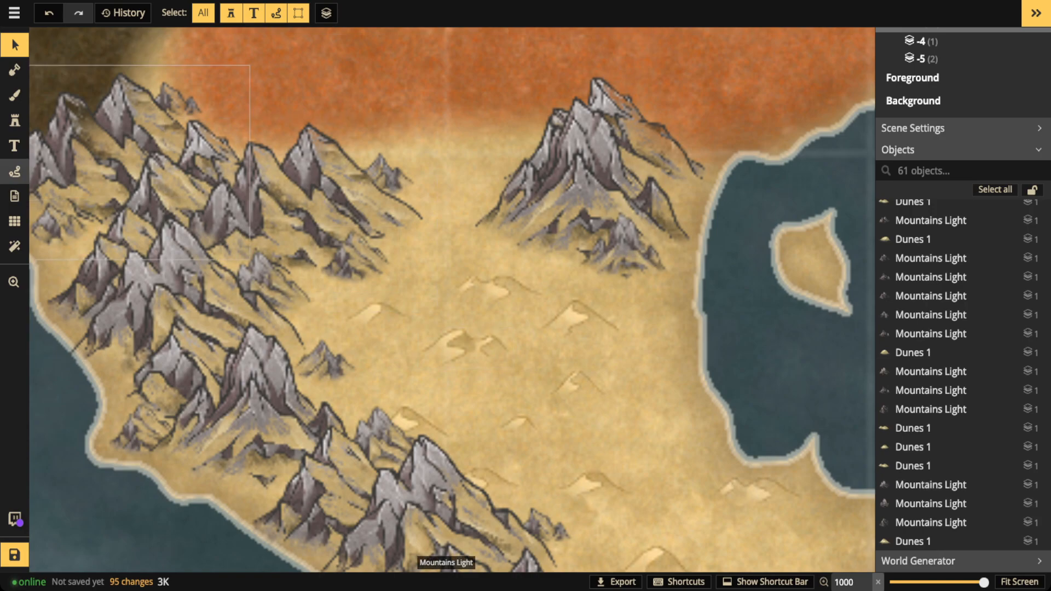
left_click(98, 103)
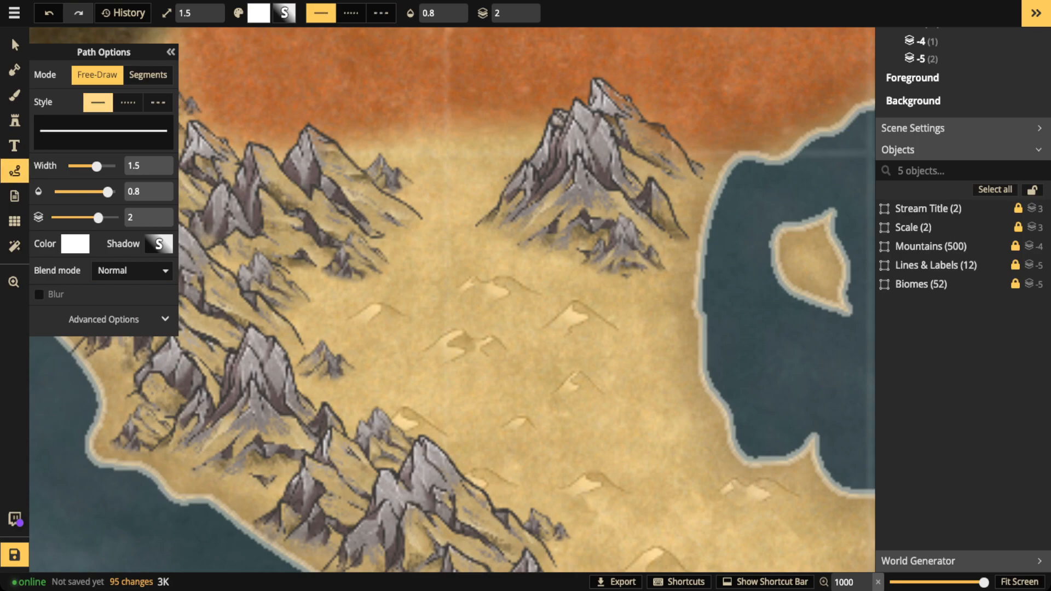
left_click(75, 244)
left_click(15, 172)
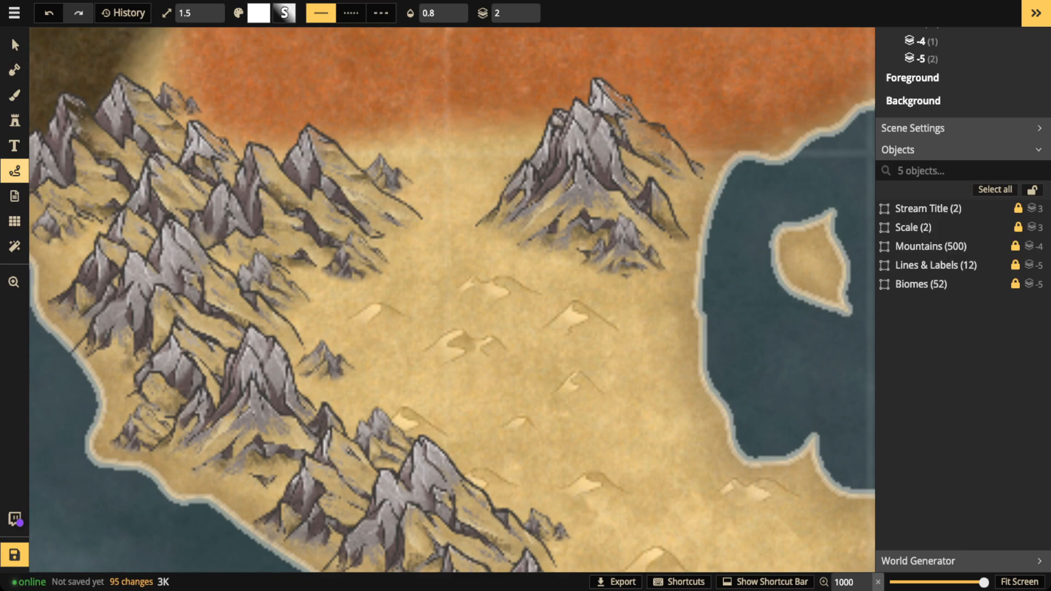
left_click_drag(630, 421, 642, 418)
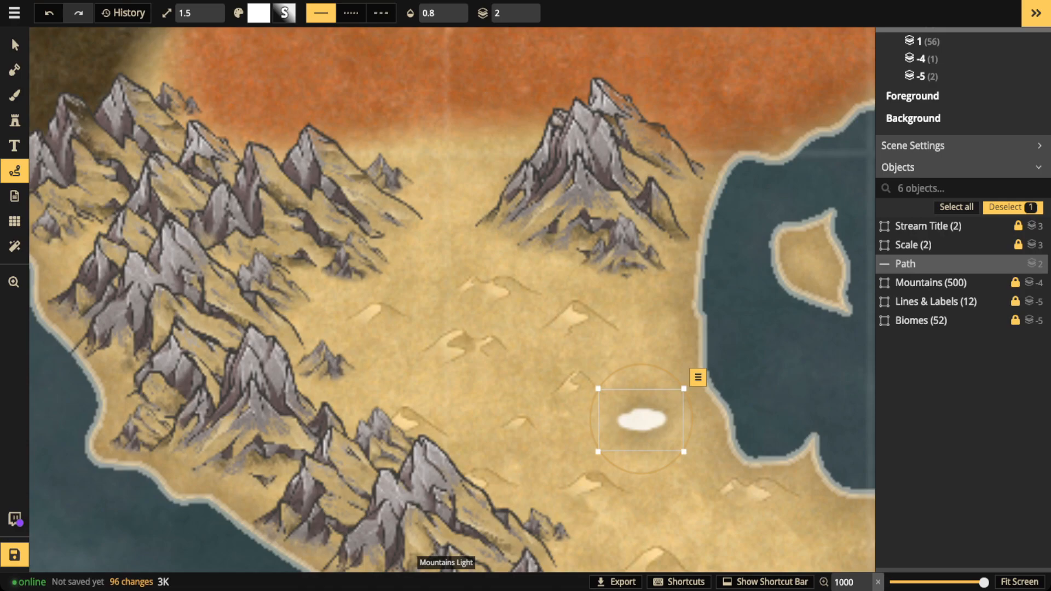
- Remove the lake path's shadow by setting its blur and intensity to 0
left_click(15, 45)
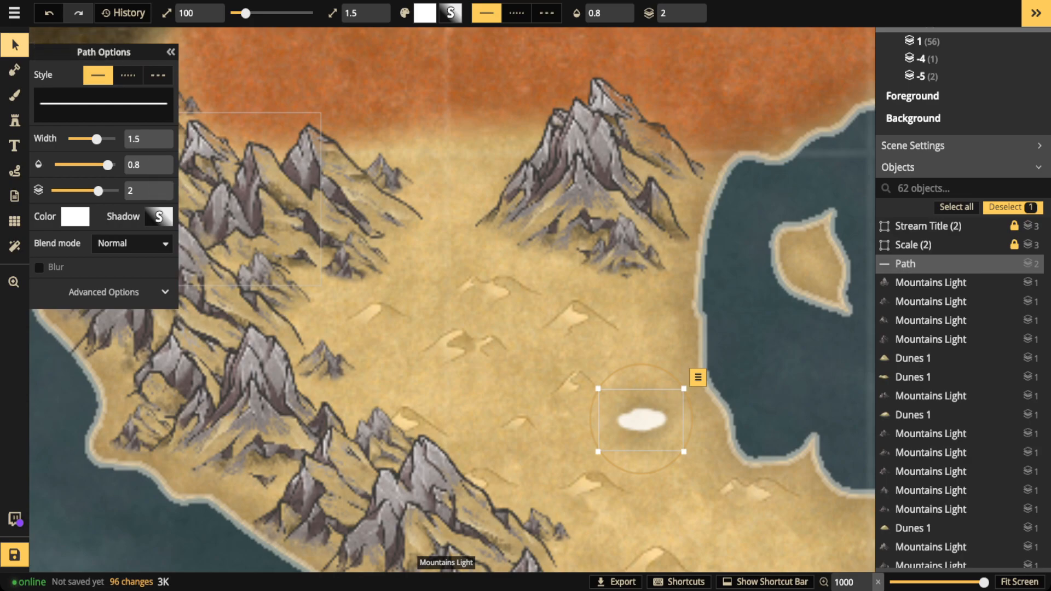
left_click(158, 216)
left_click_drag(226, 138, 189, 138)
left_click_drag(228, 172, 188, 173)
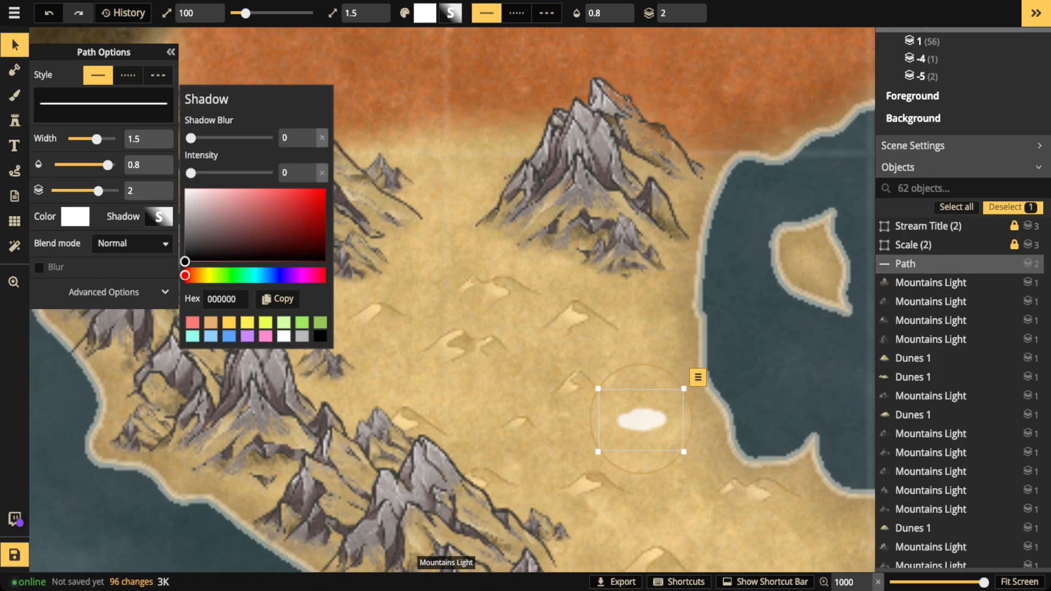
- Recolour the lake path from white to a light aqua green
left_click(75, 217)
left_click_drag(101, 231, 157, 231)
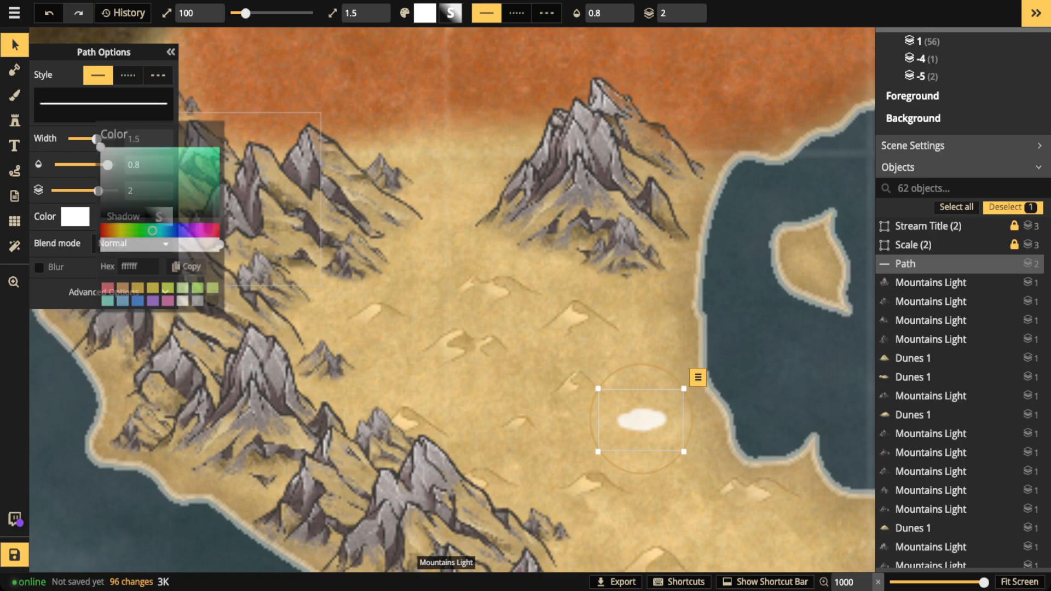
left_click_drag(157, 231, 147, 231)
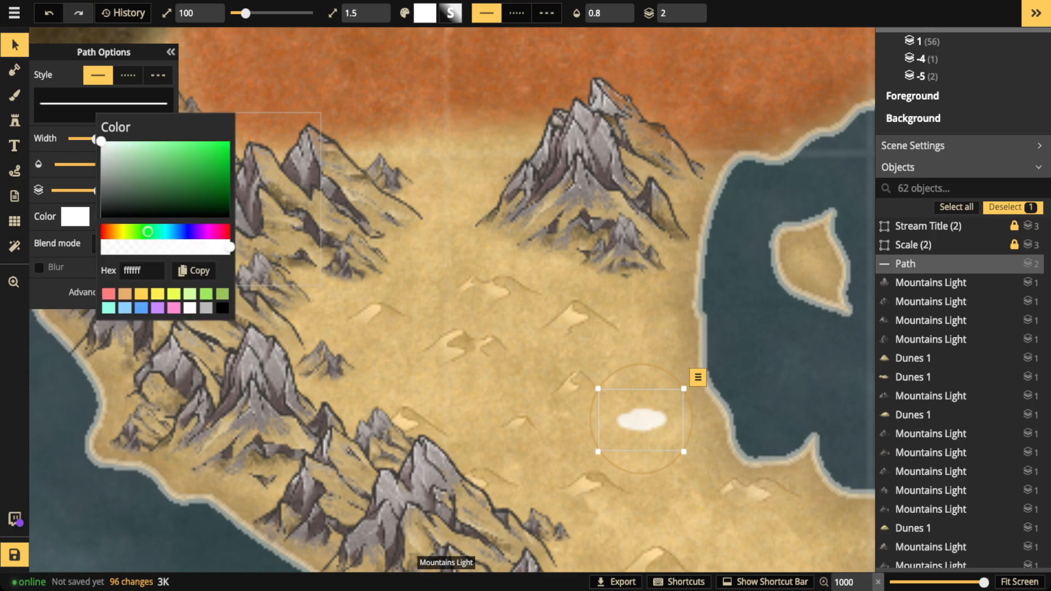
left_click(213, 141)
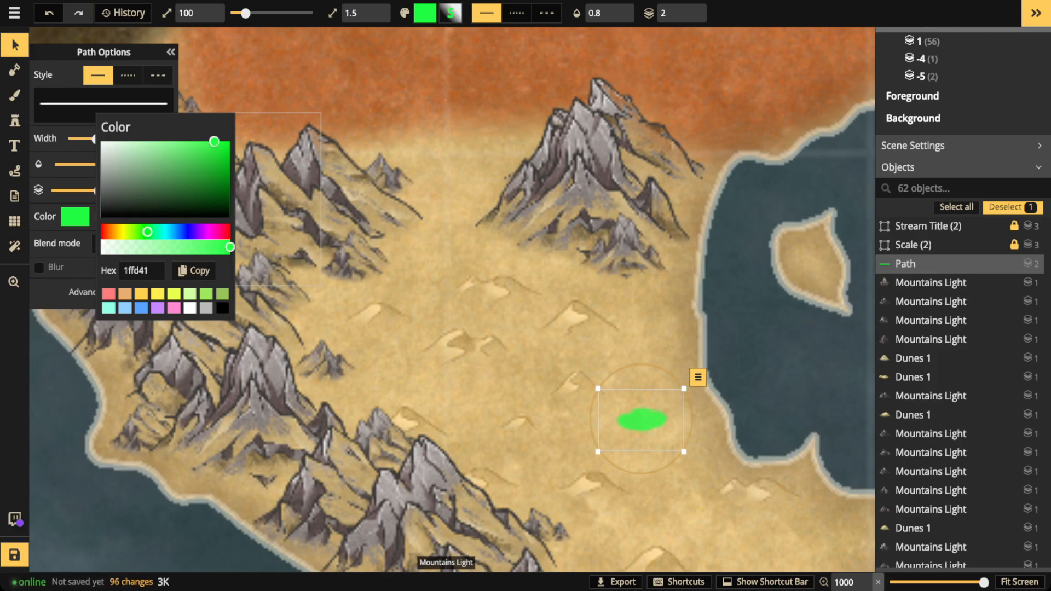
left_click_drag(147, 232, 156, 231)
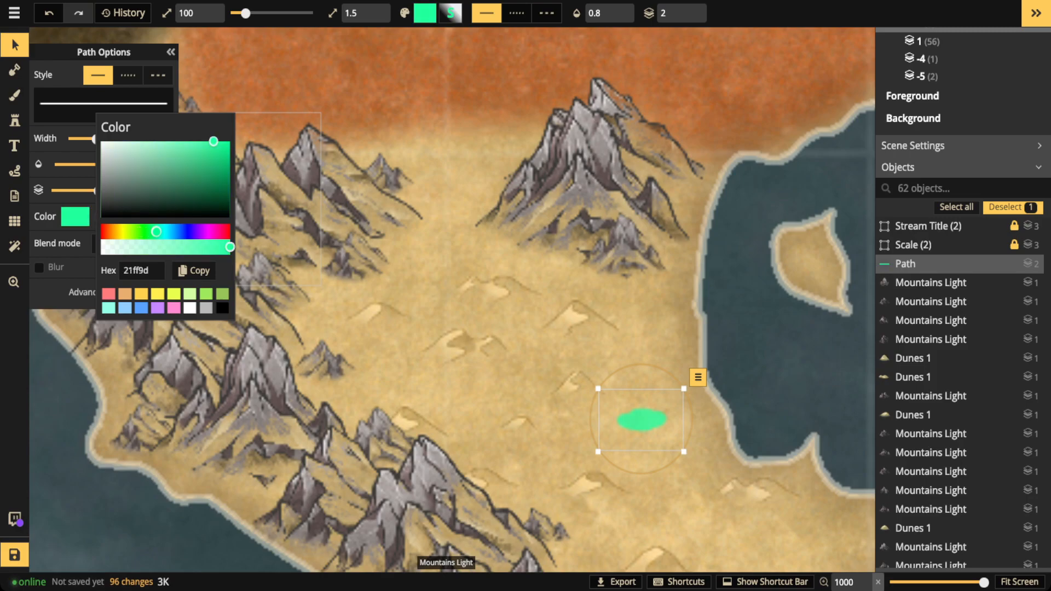
left_click_drag(156, 232, 160, 231)
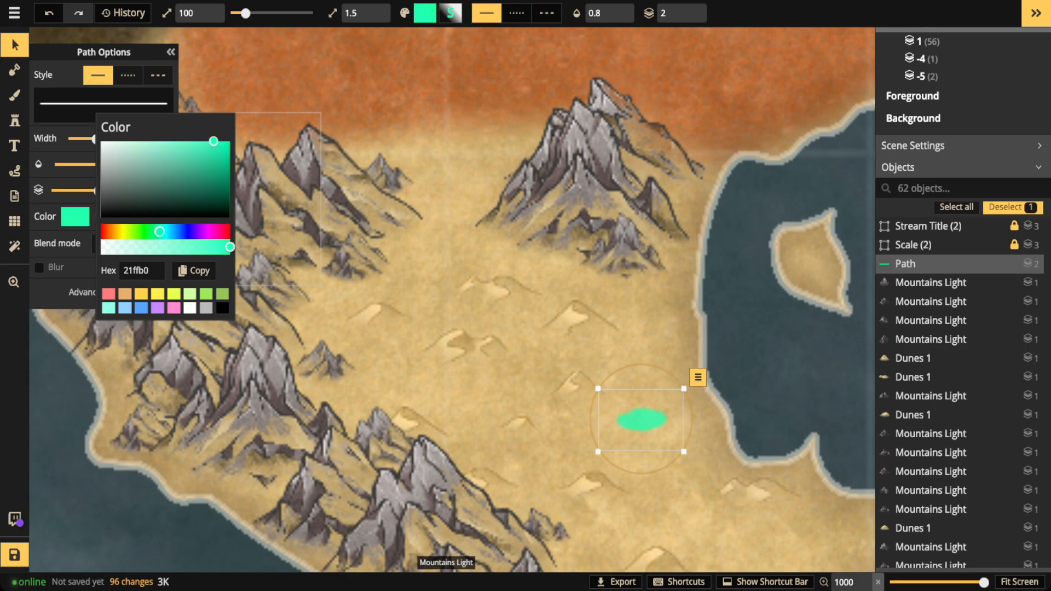
left_click_drag(214, 141, 179, 142)
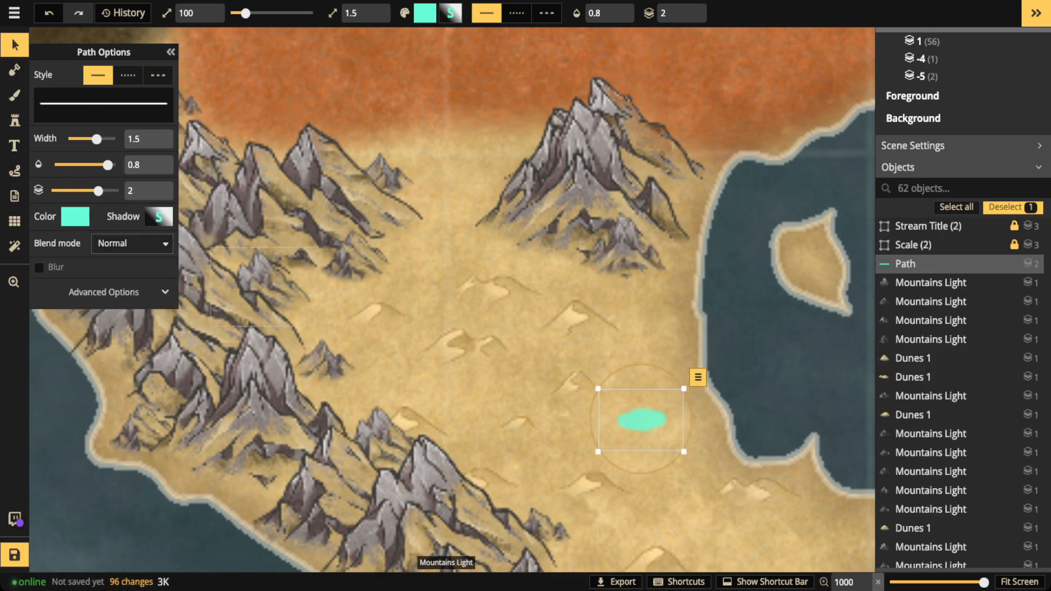
- Compare the Darken, Multiply, Color burn, Lighten, Screen and Overlay blend modes on the lake path and settle on Color
left_click(132, 243)
left_click(99, 306)
left_click(98, 327)
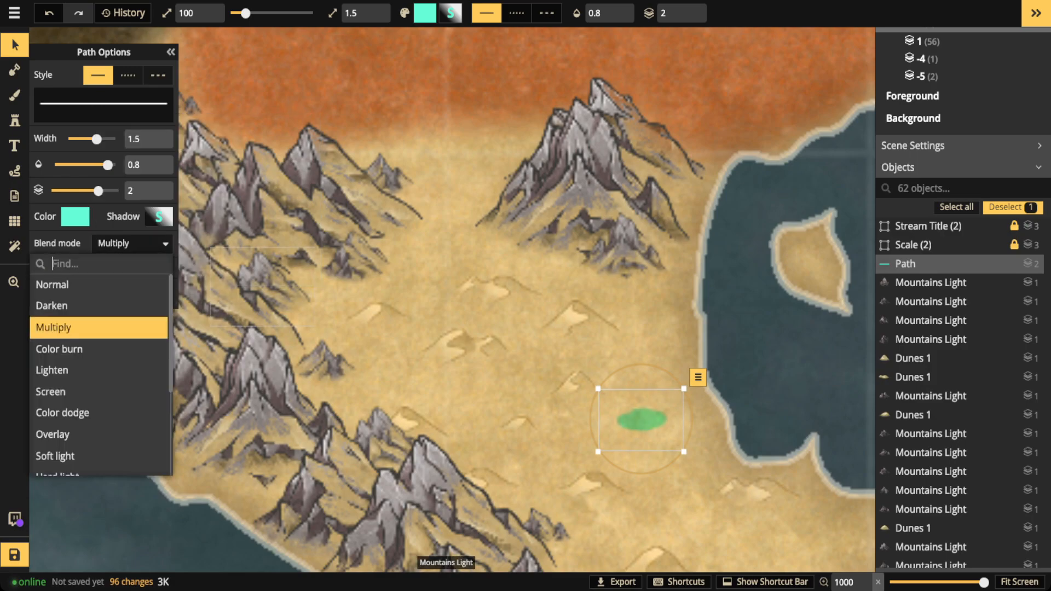
left_click(98, 348)
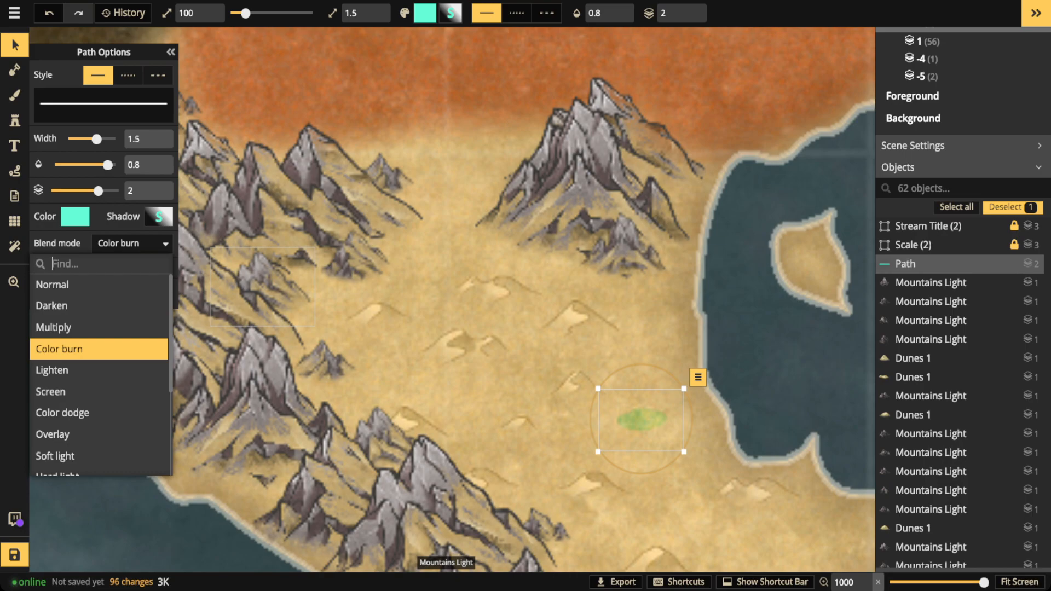
left_click(98, 370)
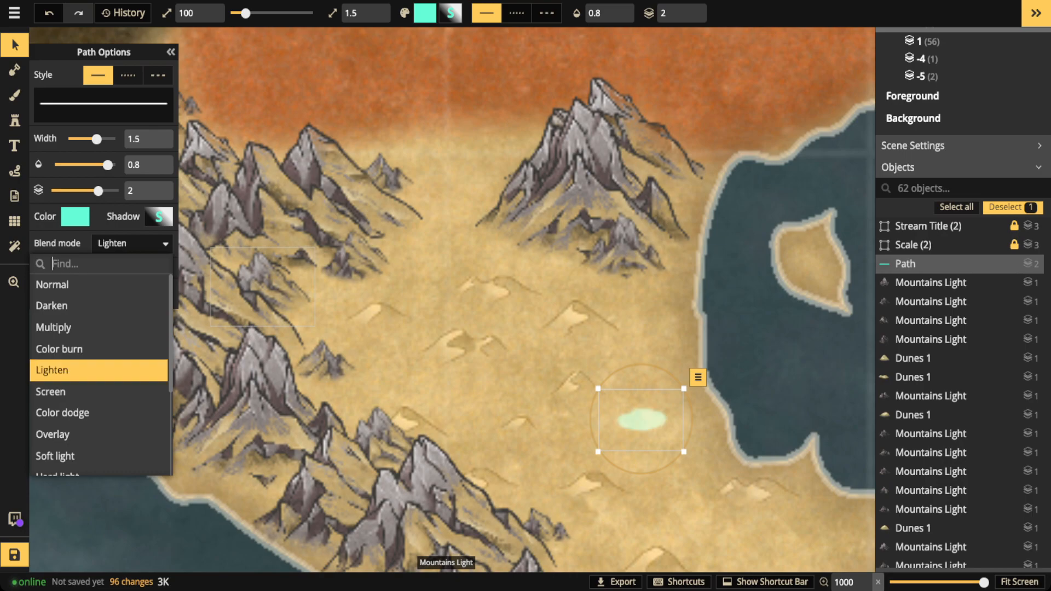
left_click(99, 391)
left_click(98, 434)
scroll(98, 410, "down", 2)
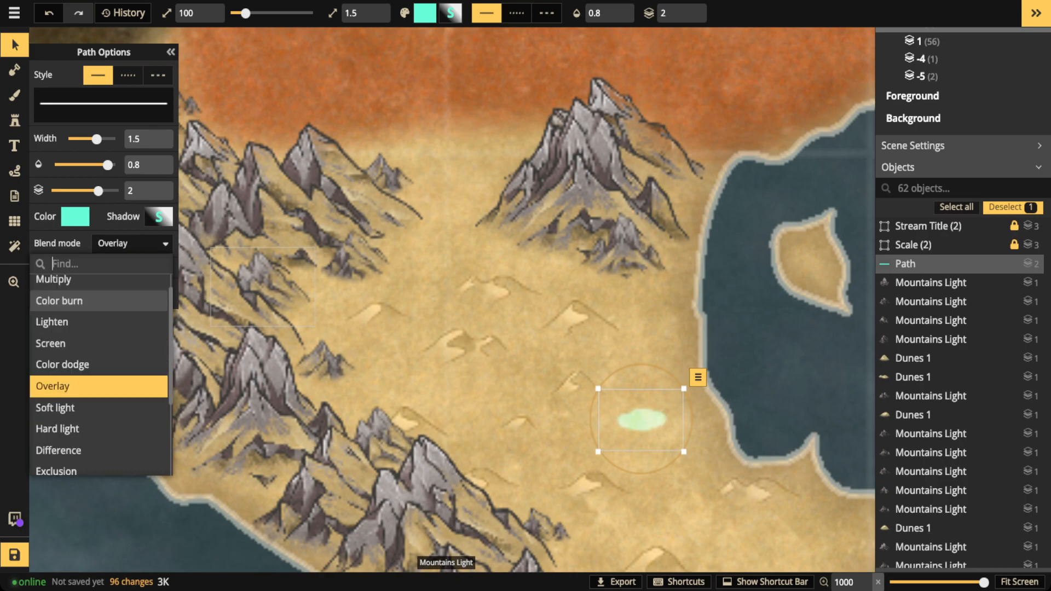
scroll(98, 431, "down", 1)
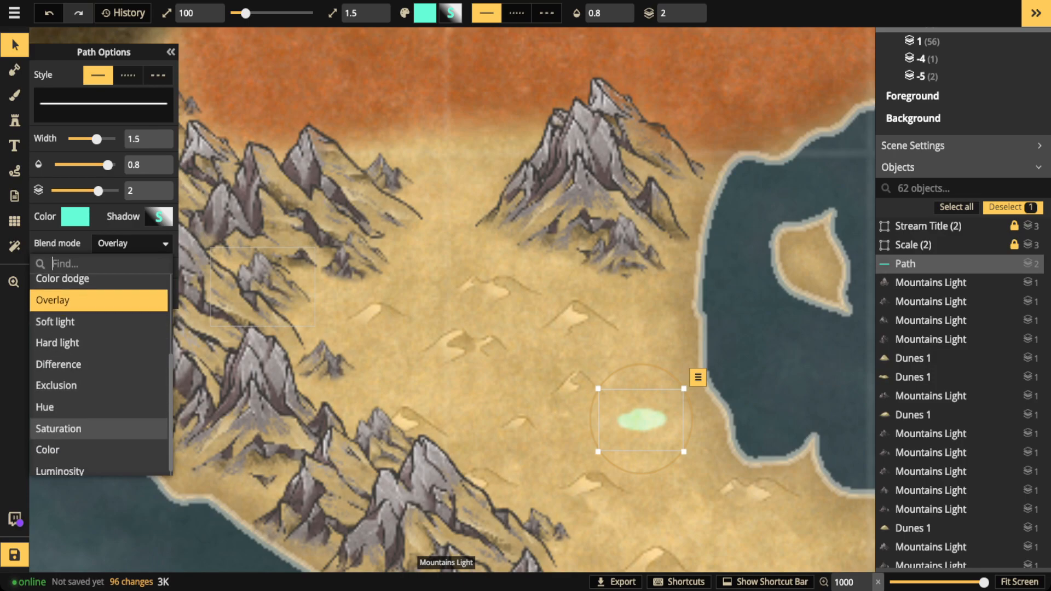
left_click(99, 450)
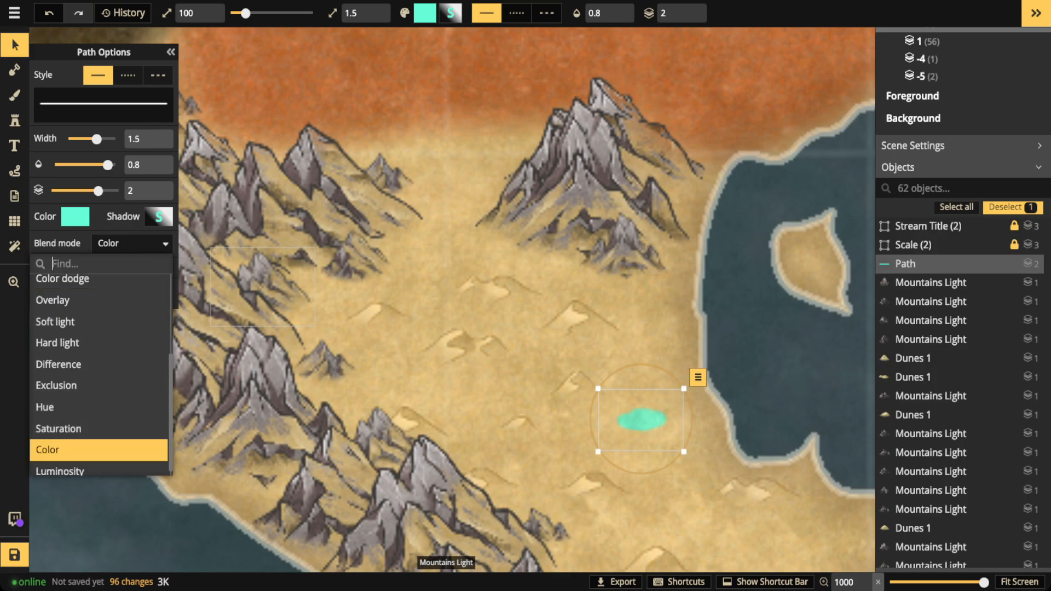
- Move the lake between the northern dunes, reduce its size to 70 and deselect it
left_click_drag(642, 420, 479, 325)
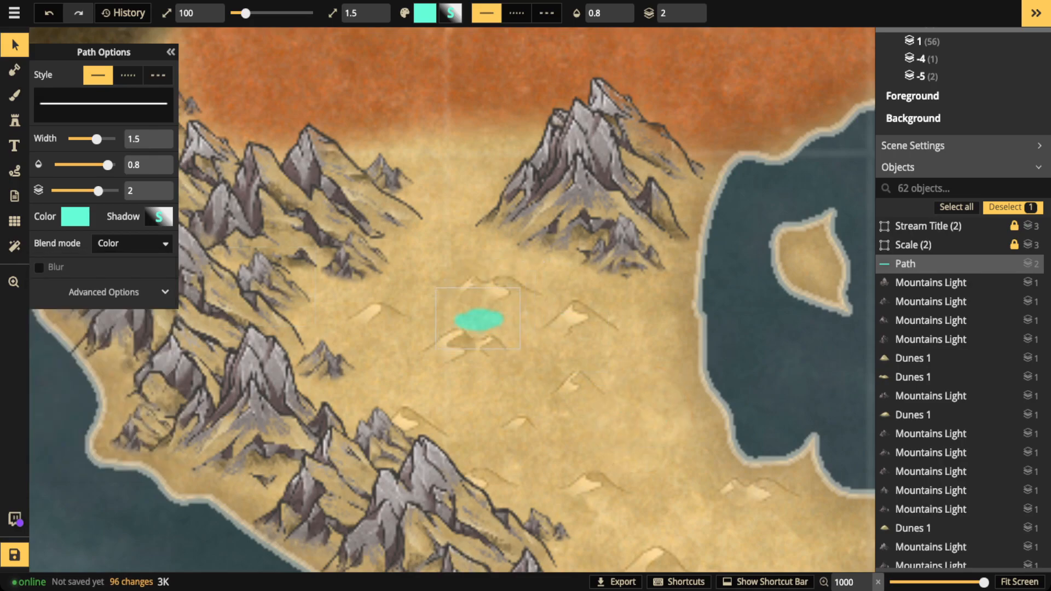
left_click_drag(480, 325, 478, 319)
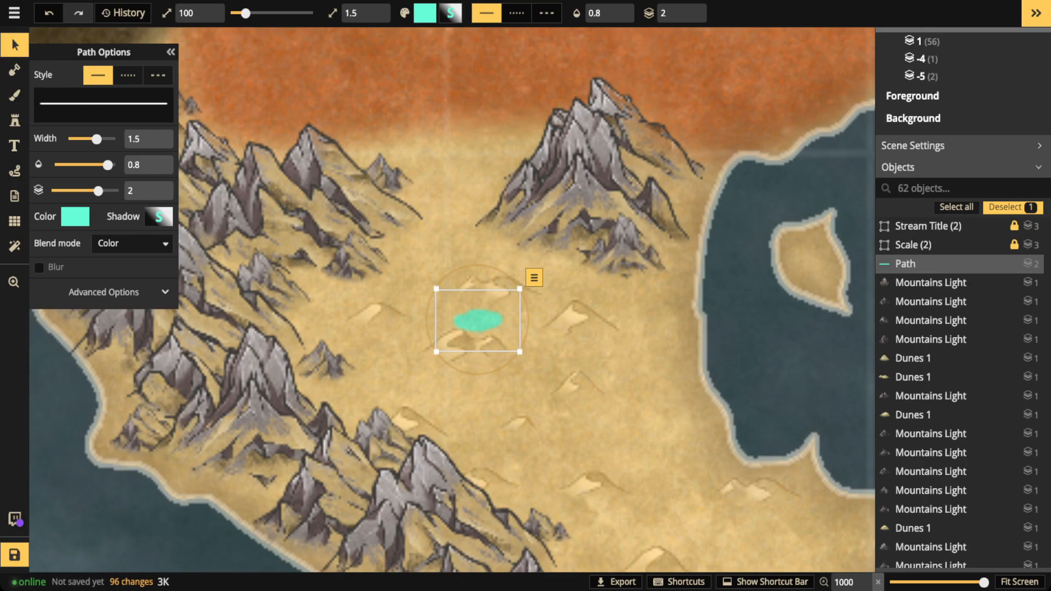
mouse_move(478, 320)
left_mouse_down()
mouse_move(502, 381)
mouse_move(461, 311)
left_mouse_up()
scroll(502, 382, "down", 3)
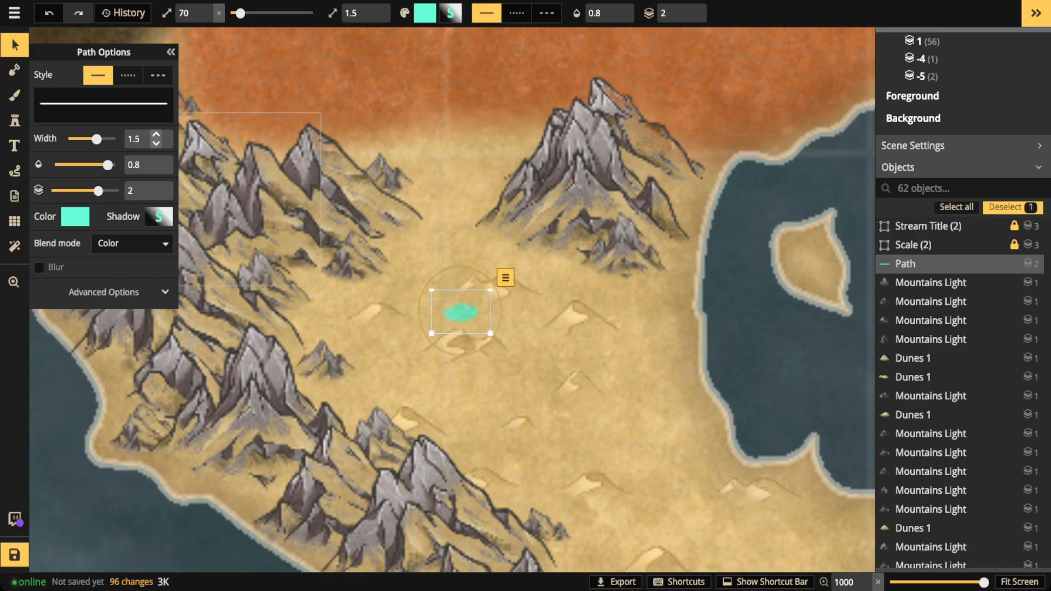
left_click(15, 94)
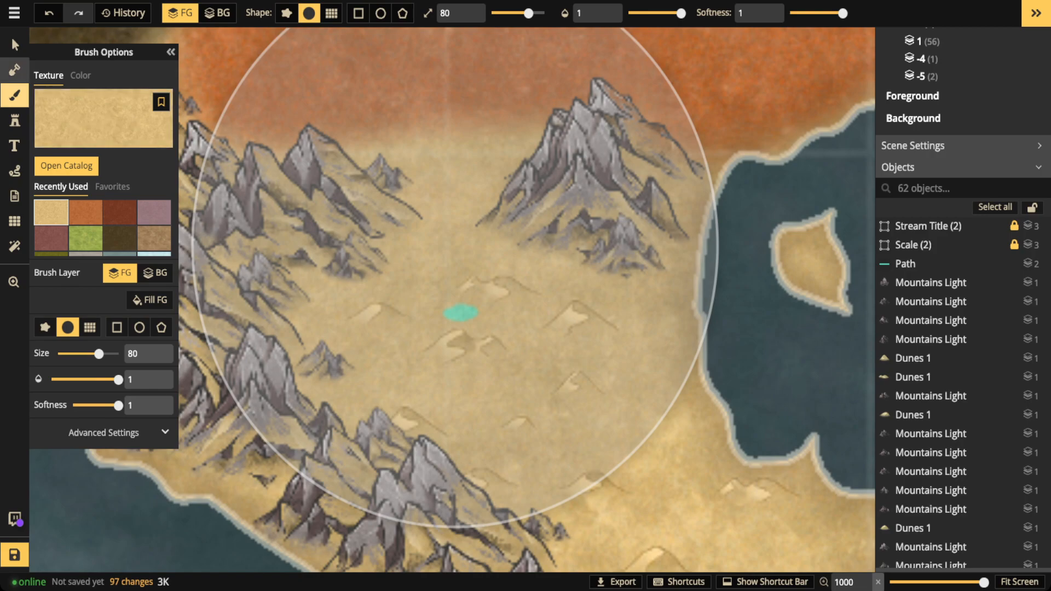
left_click(12, 37)
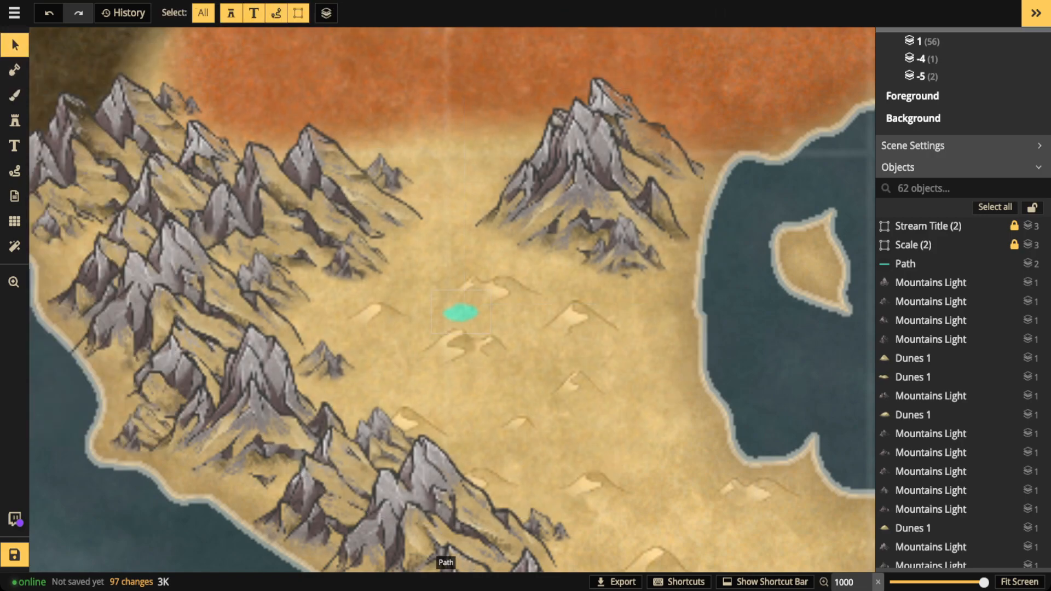
- Give the lake path a green 709837 shadow with a blur of 1.9 and an intensity of 0.29
left_click(461, 312)
left_click(159, 217)
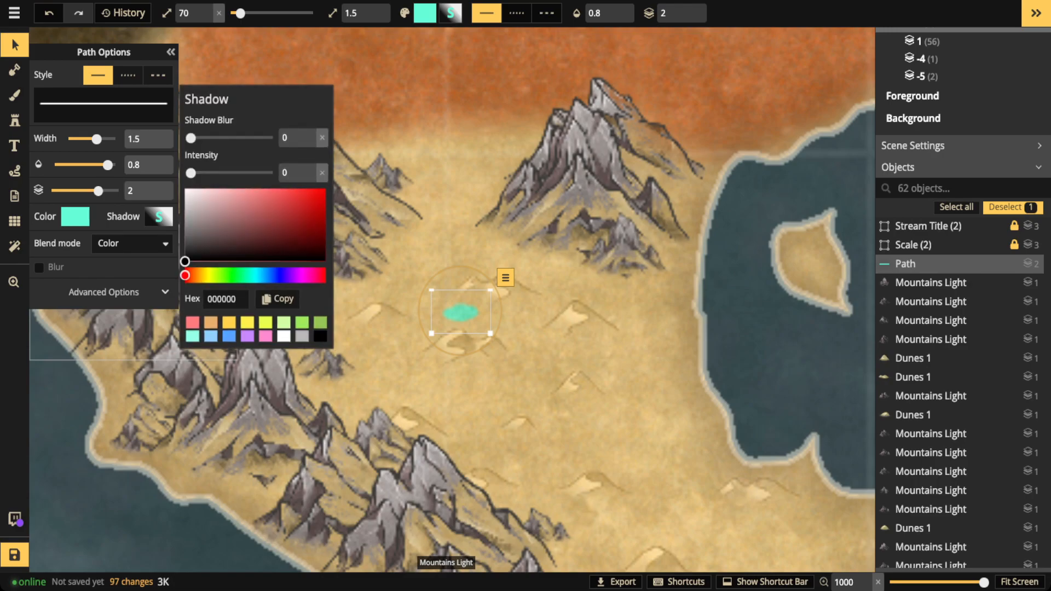
left_click(302, 322)
left_click(320, 322)
left_click(275, 218)
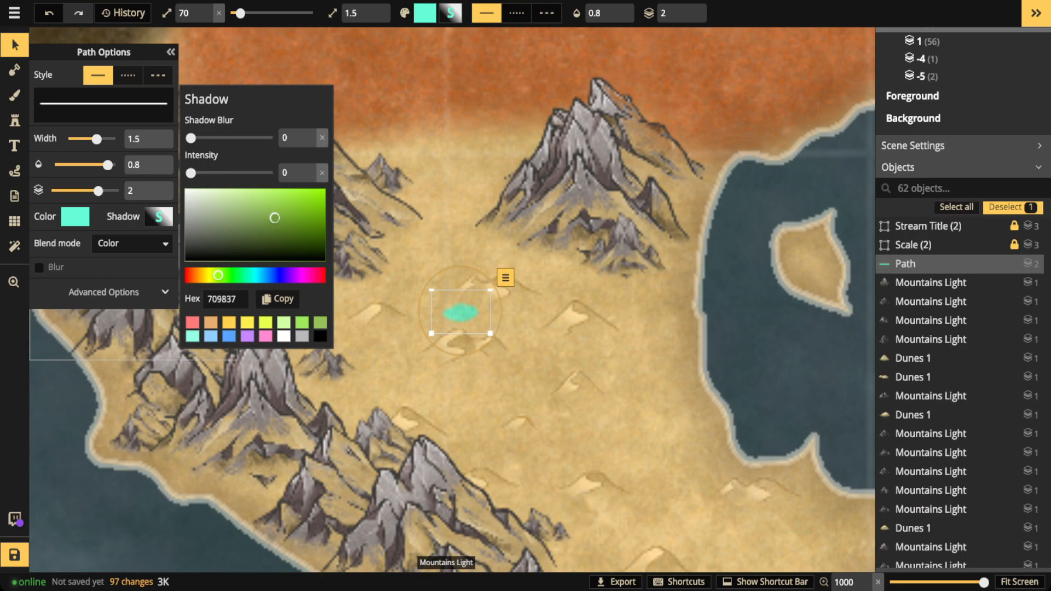
left_click_drag(190, 138, 211, 138)
left_click_drag(190, 173, 211, 173)
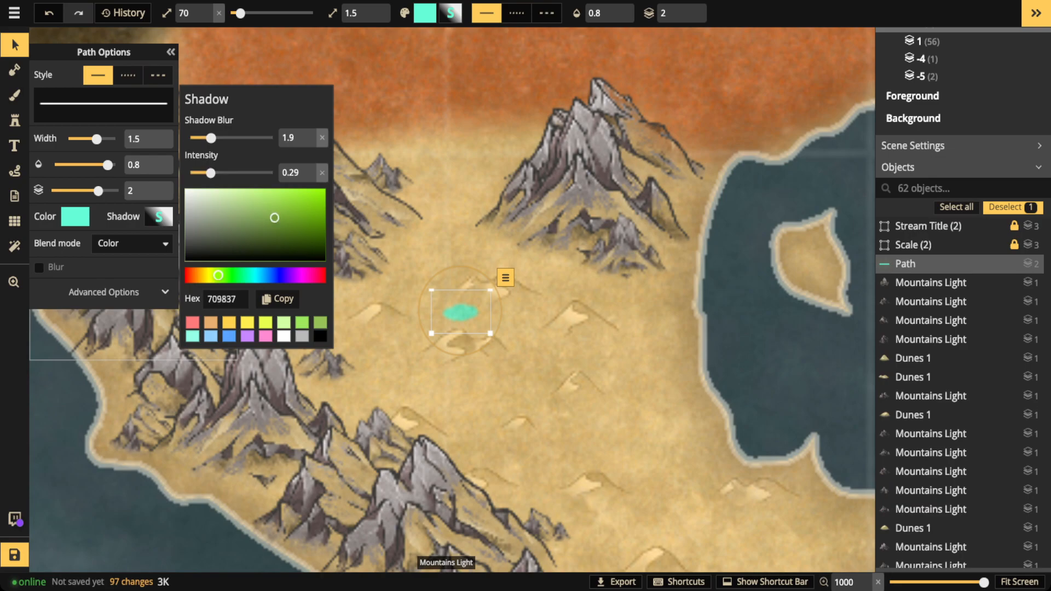
- Change the lake path's shadow colour to the brighter green 7ab02e and adjust the shadow intensity
left_click(448, 309)
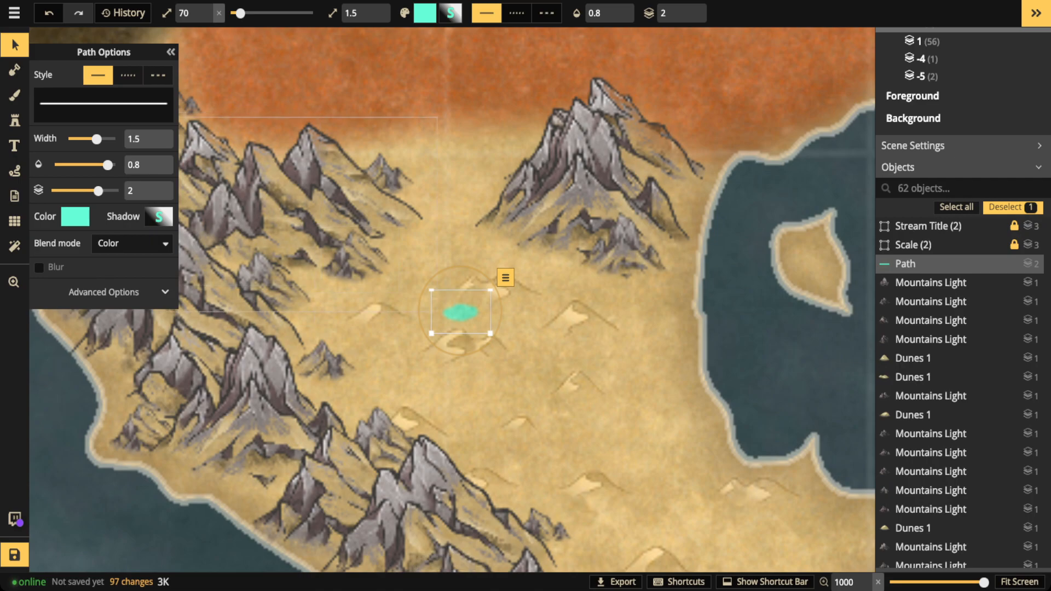
left_click(158, 216)
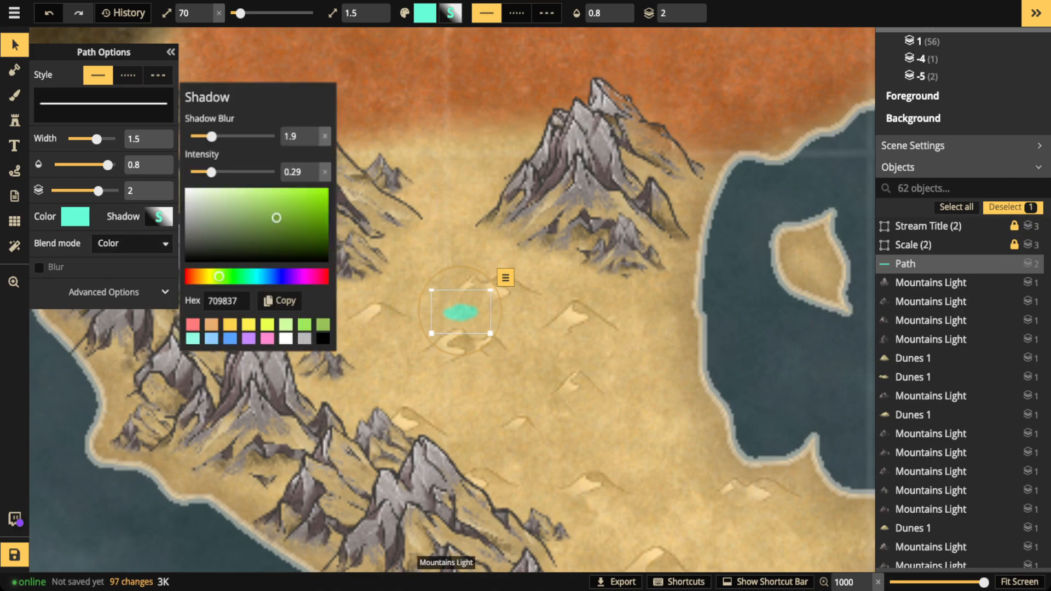
left_click(289, 211)
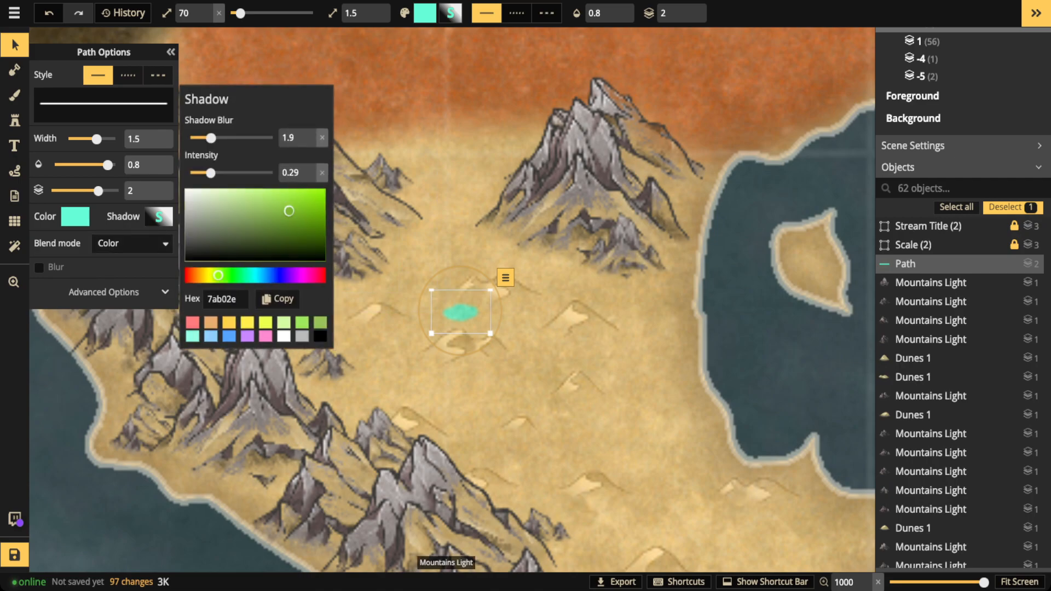
left_click(232, 173)
left_click(374, 170)
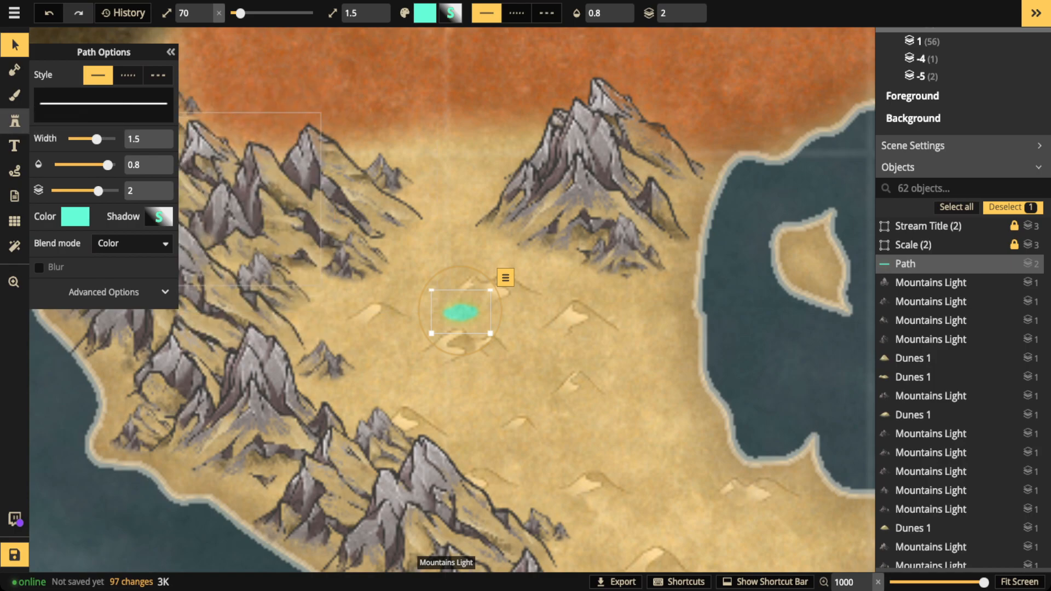
- Choose the Palm Trees stamp from the Fantasy World stamp catalog
left_click(15, 120)
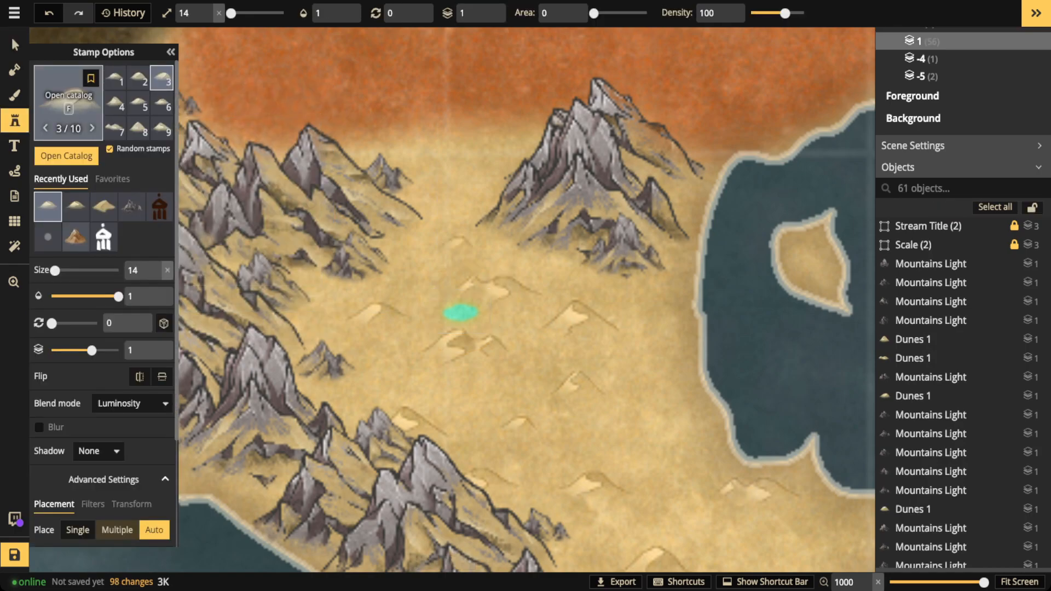
key("f")
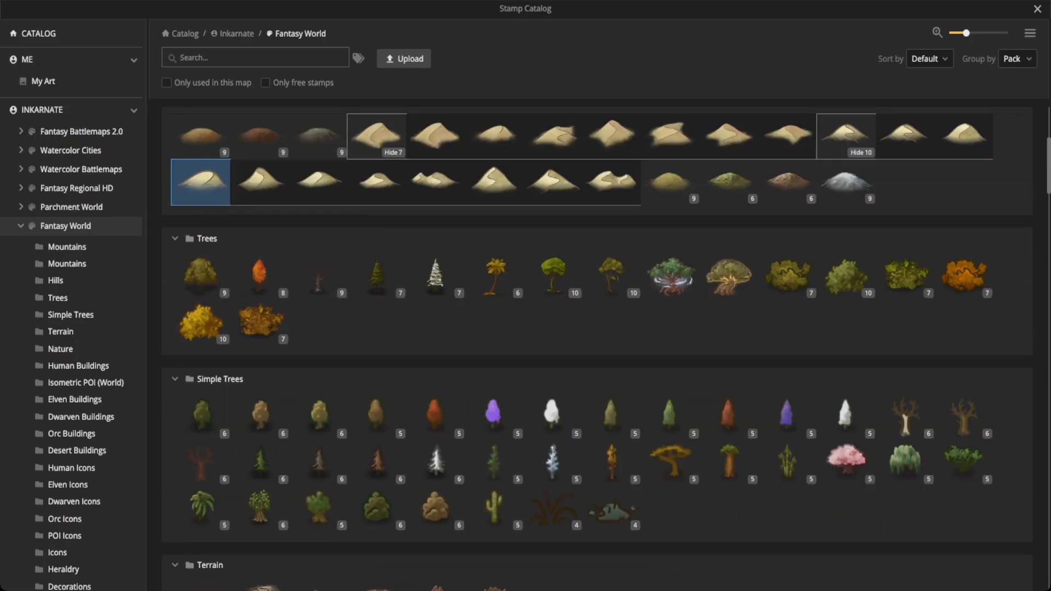
scroll(494, 277, "down", 1)
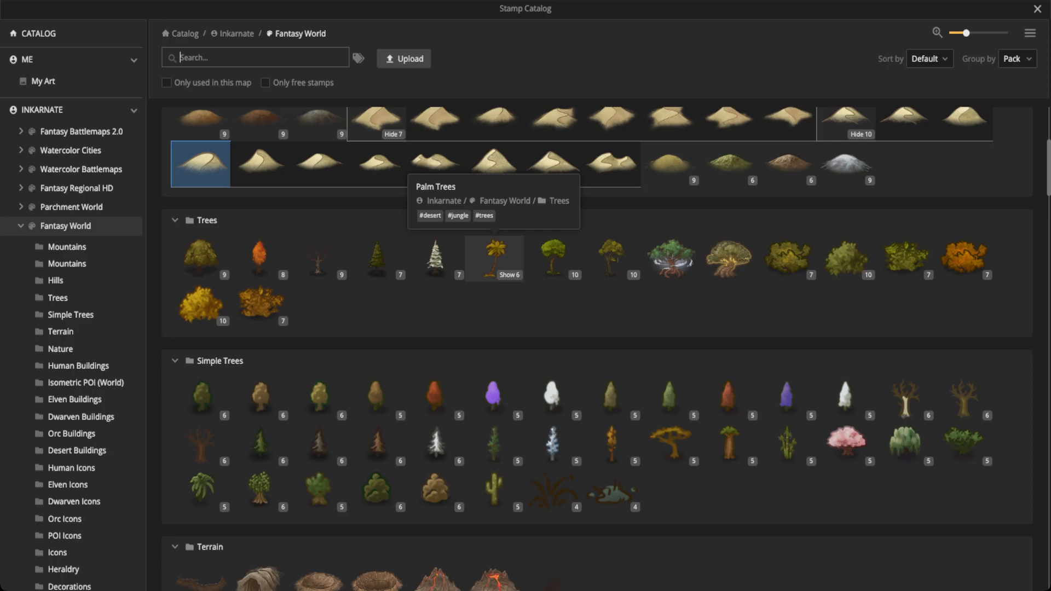
left_click(493, 256)
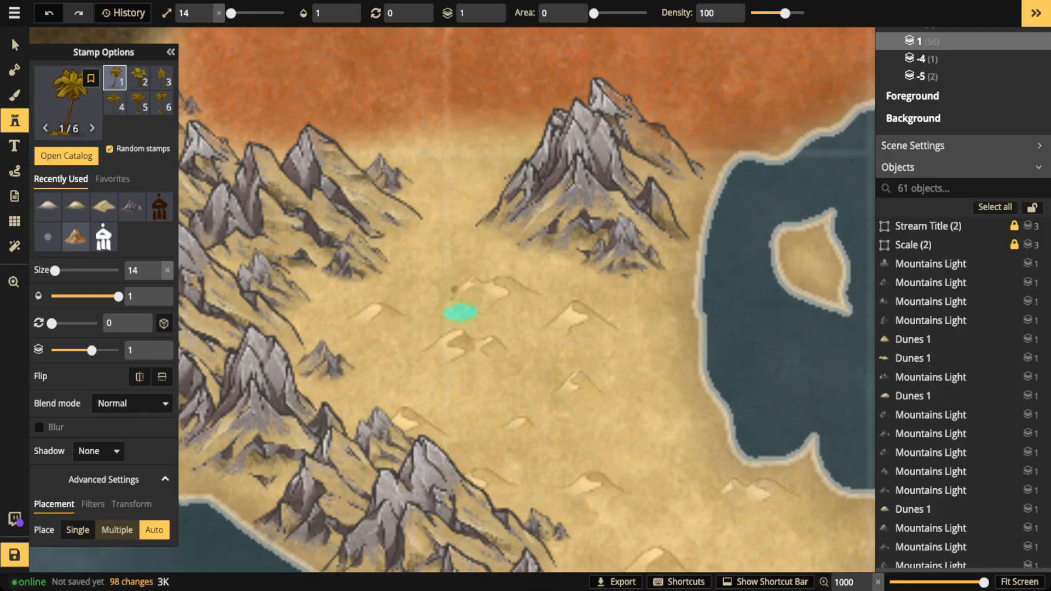
- Set the palm stamp size to 16 and place three palm trees around the oasis lake
key("space")
left_click_drag(455, 273, 448, 290)
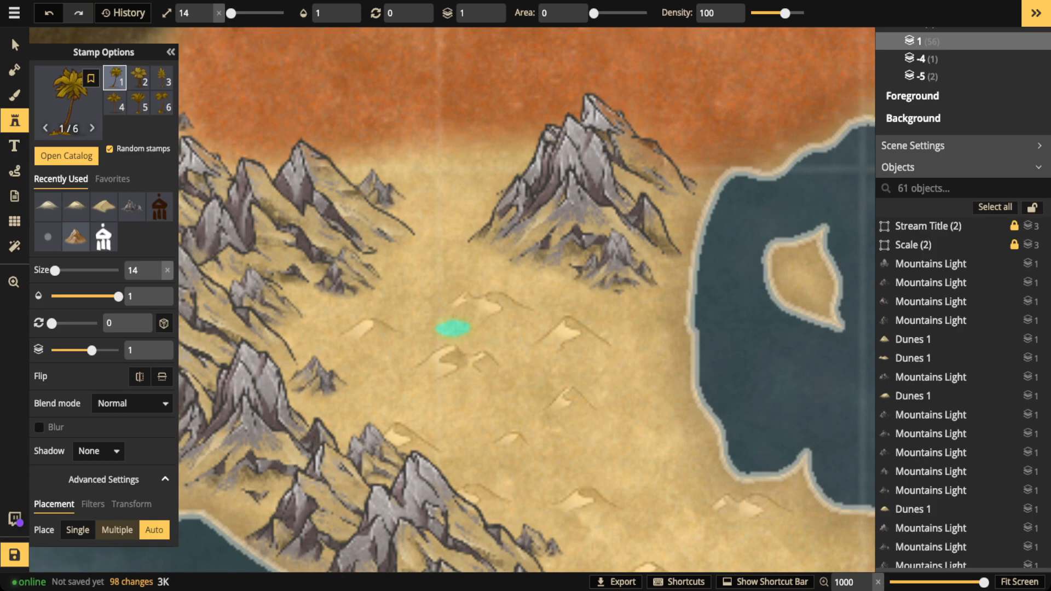
left_click(207, 9)
left_click(207, 8)
left_click(463, 309)
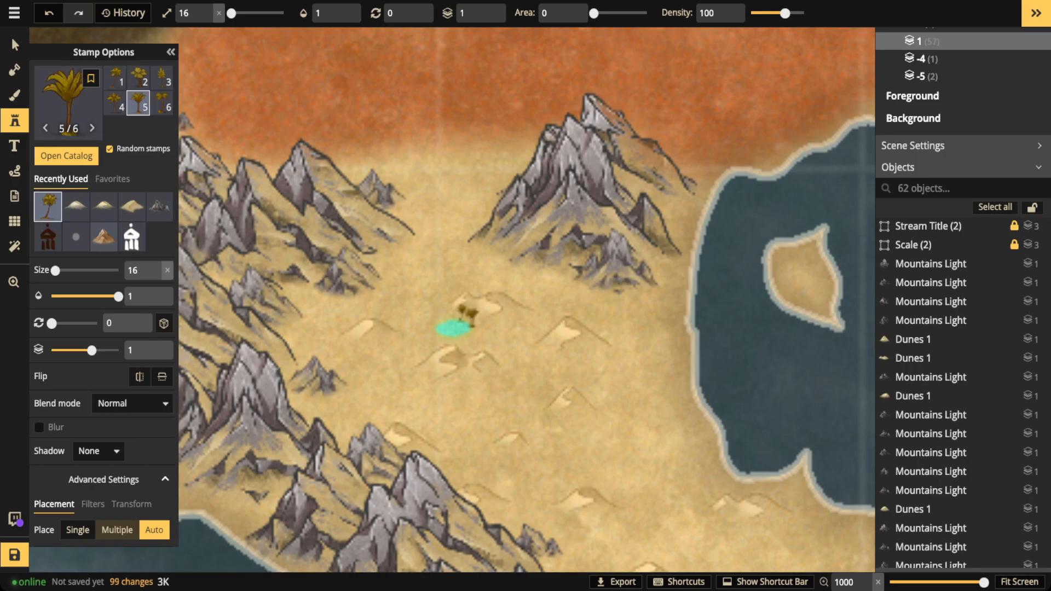
left_click(463, 322)
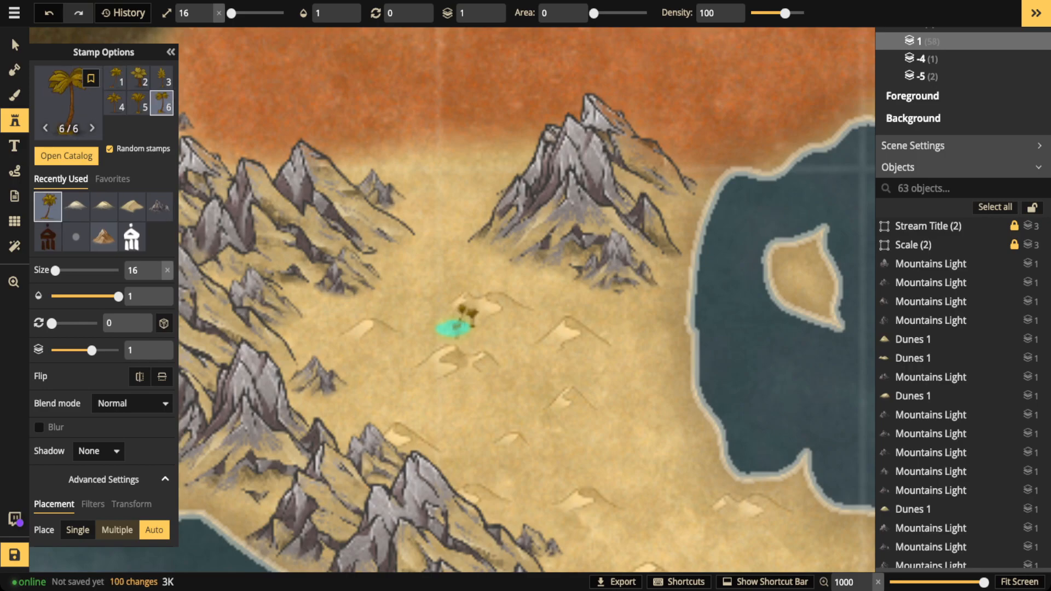
left_click(455, 328)
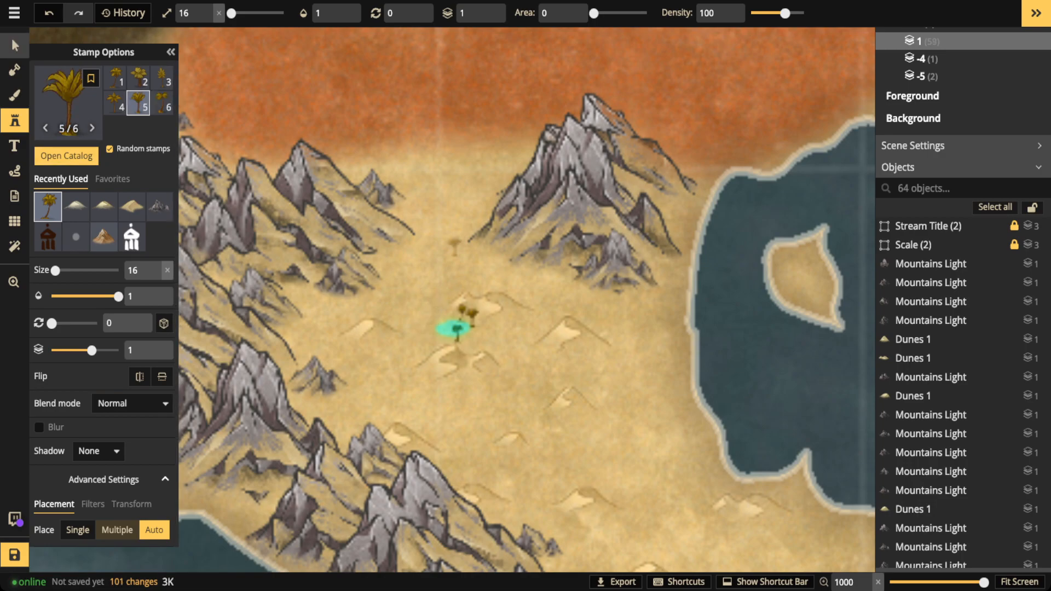
- Nudge the dune behind the palm trees slightly north and deselect it
left_click(15, 44)
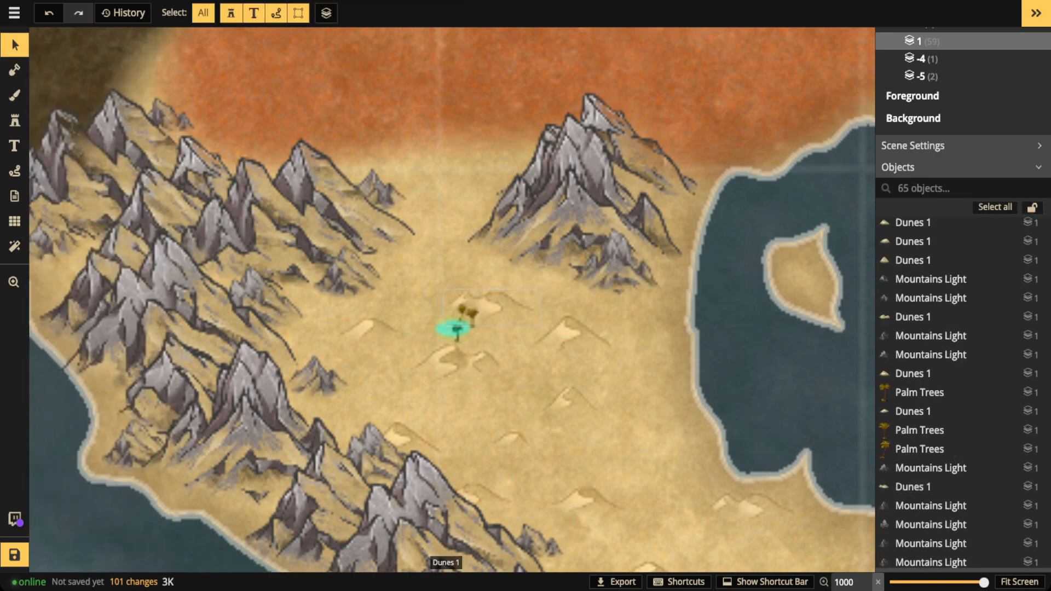
left_click_drag(491, 307, 492, 300)
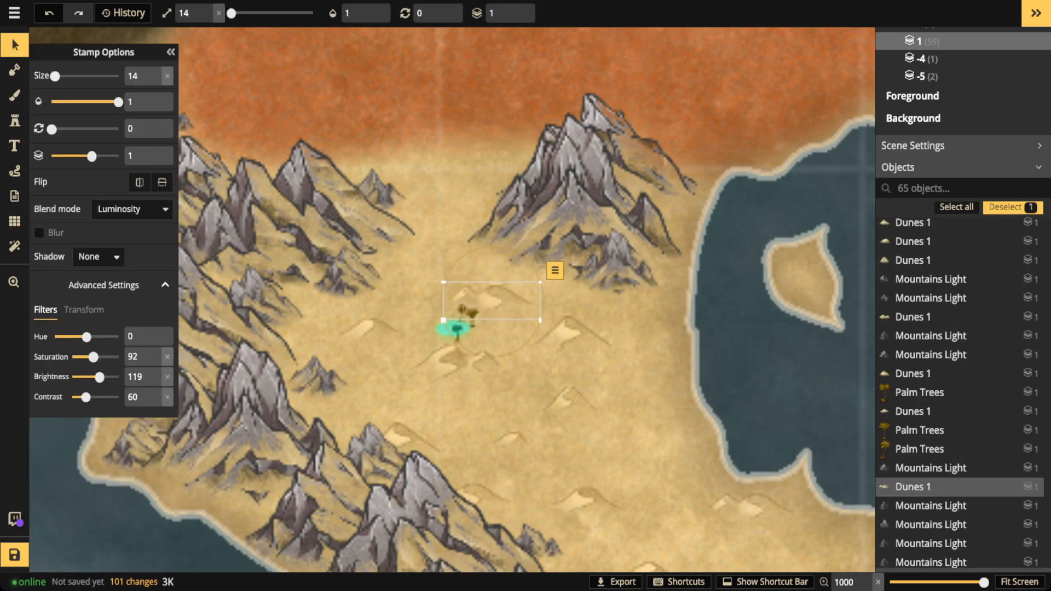
left_click_drag(472, 314, 470, 310)
left_click(387, 284)
scroll(386, 284, "down", 6)
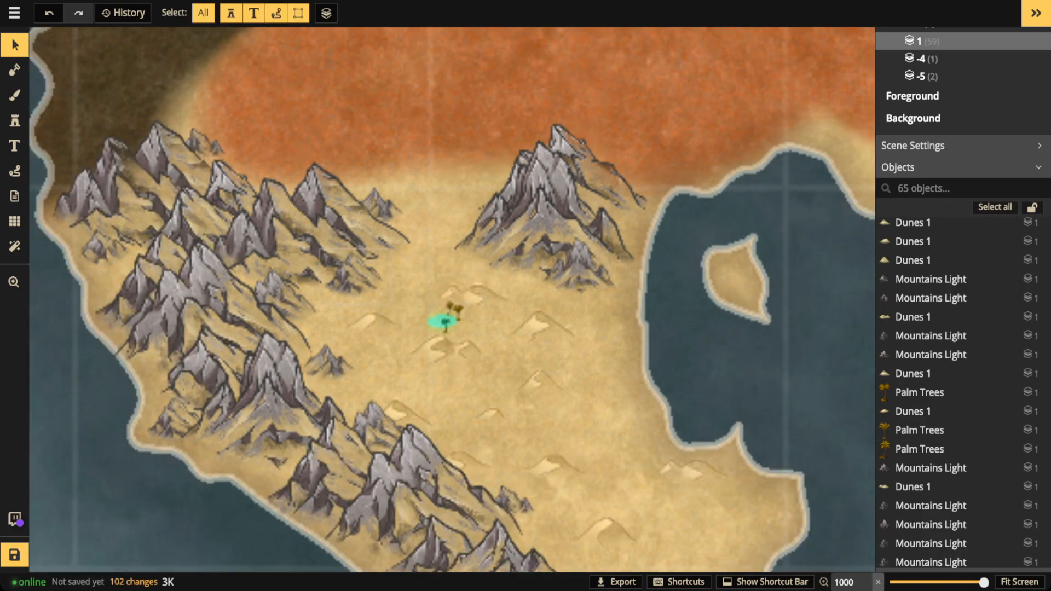
- Shift the single dune southeast of the oasis, near the eastern coast, slightly east and deselect it
scroll(296, 322, "down", 3)
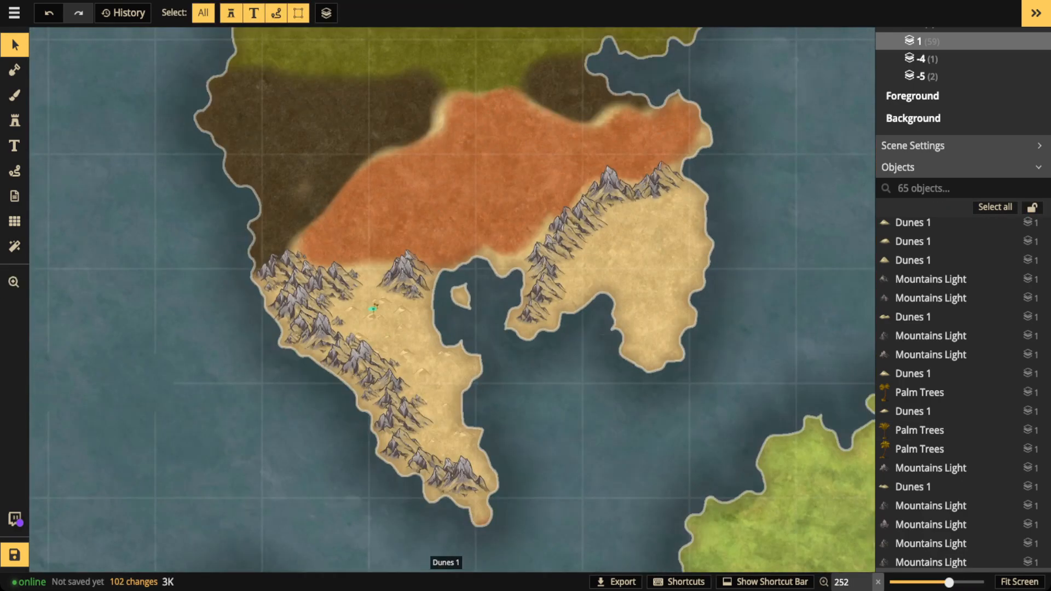
scroll(373, 305, "up", 4)
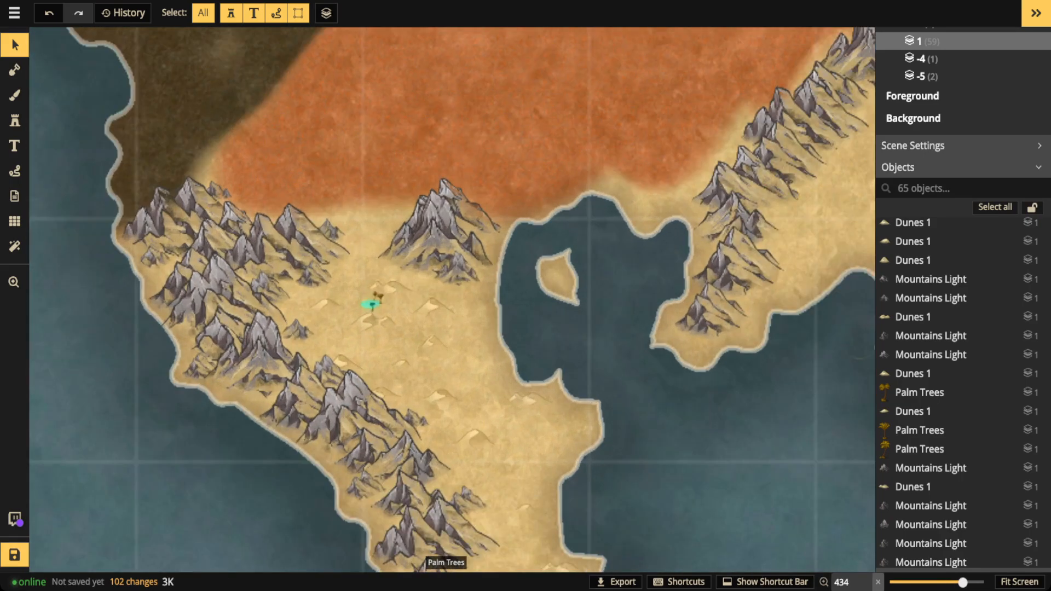
scroll(420, 364, "up", 4)
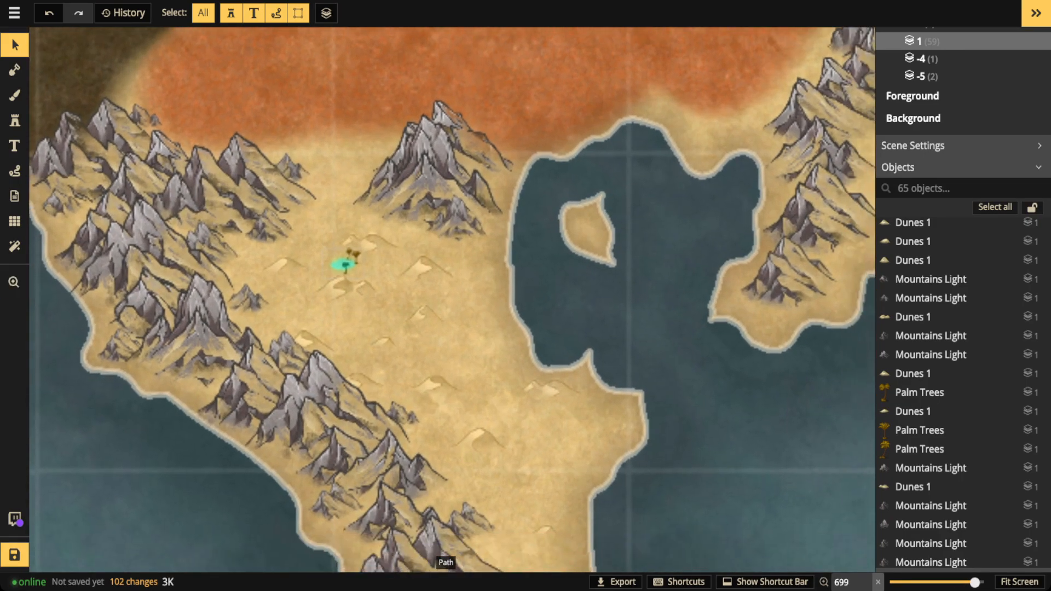
key("space")
left_click_drag(419, 364, 368, 221)
left_click(483, 398)
left_click_drag(428, 298, 433, 300)
key("space")
left_click_drag(350, 298, 489, 439)
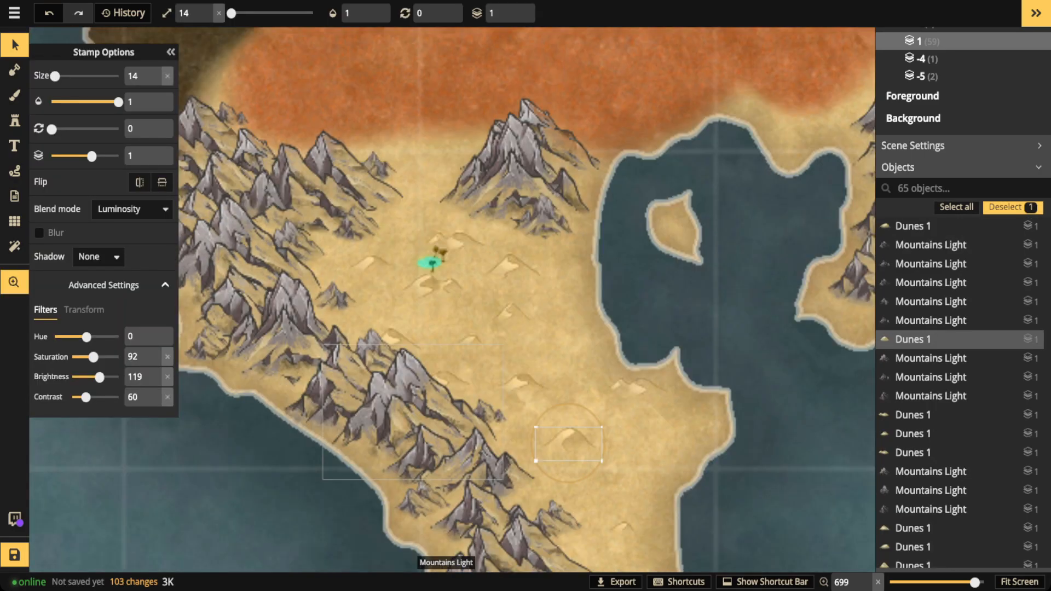
key("space")
left_click_drag(618, 418, 397, 501)
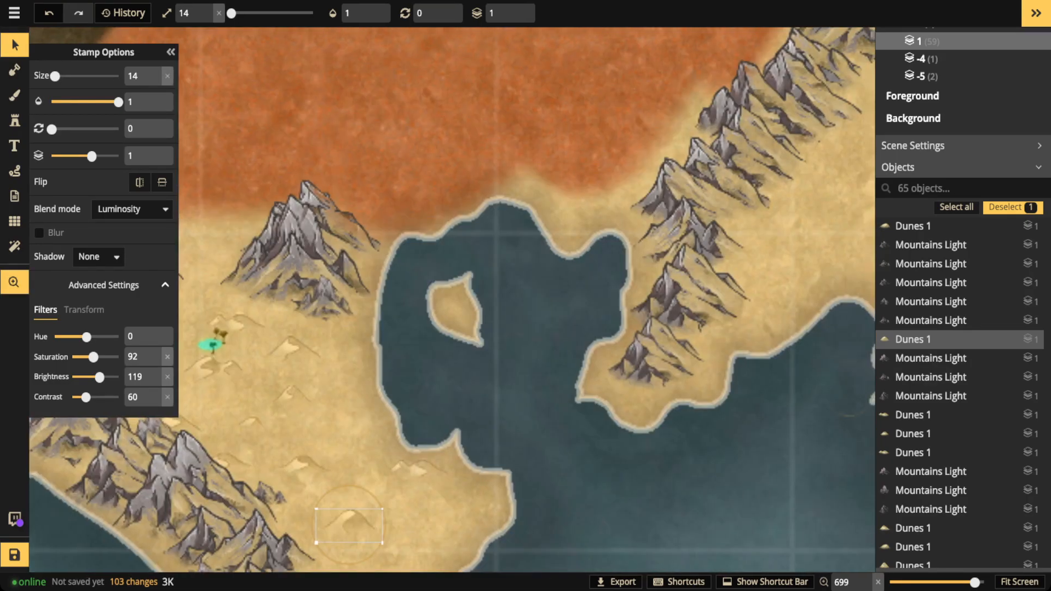
scroll(439, 284, "down", 5)
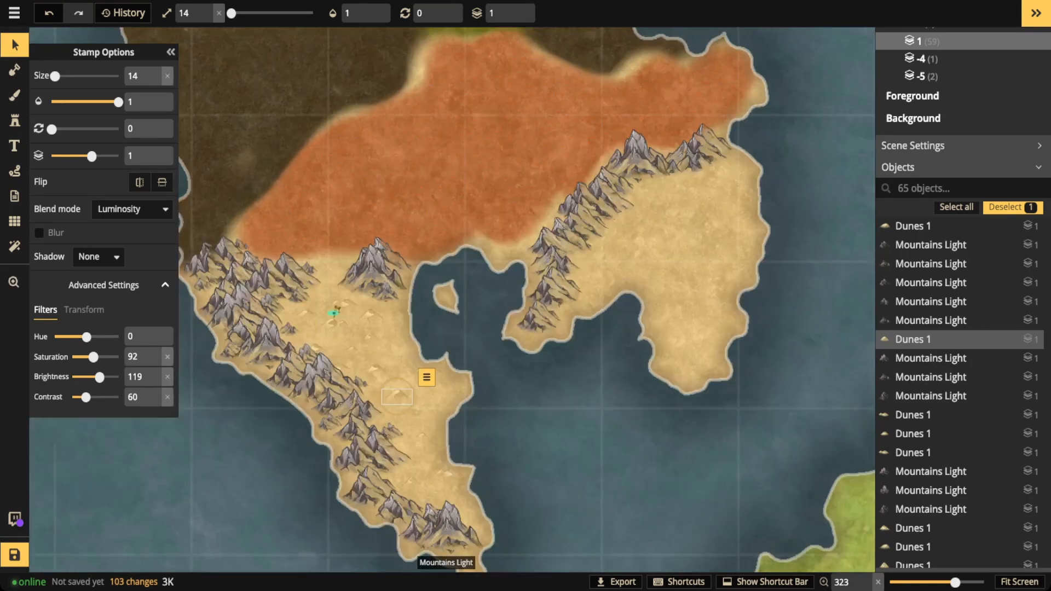
left_click(397, 399)
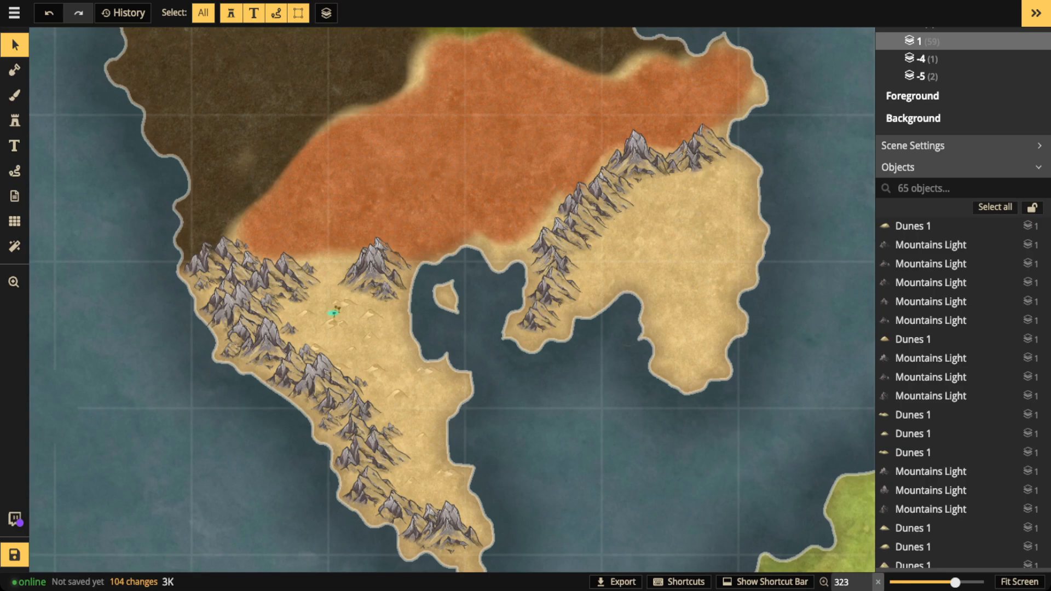
- Survey the finished western desert with its oasis and the biomes stretching north to the snow region
scroll(329, 312, "up", 4)
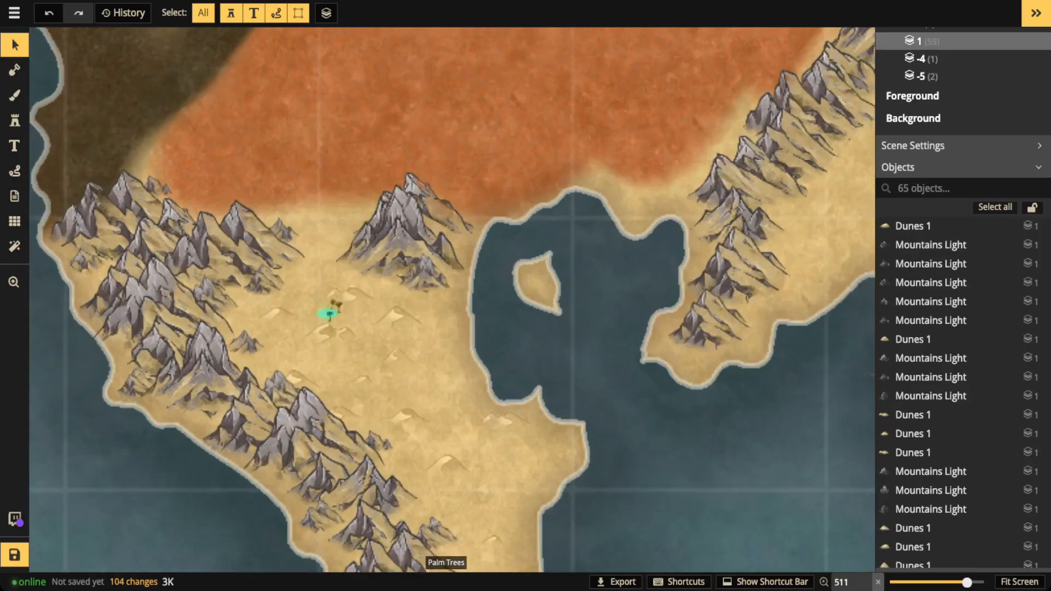
scroll(328, 311, "down", 5)
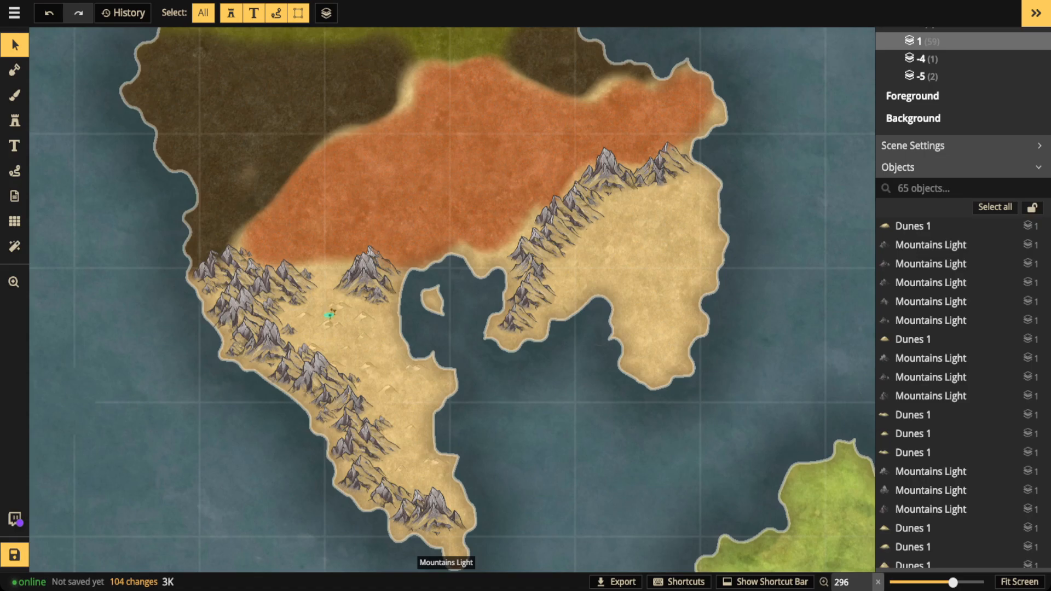
scroll(286, 276, "down", 3)
left_click_drag(286, 276, 288, 457)
scroll(339, 285, "down", 2)
scroll(355, 420, "down", 2)
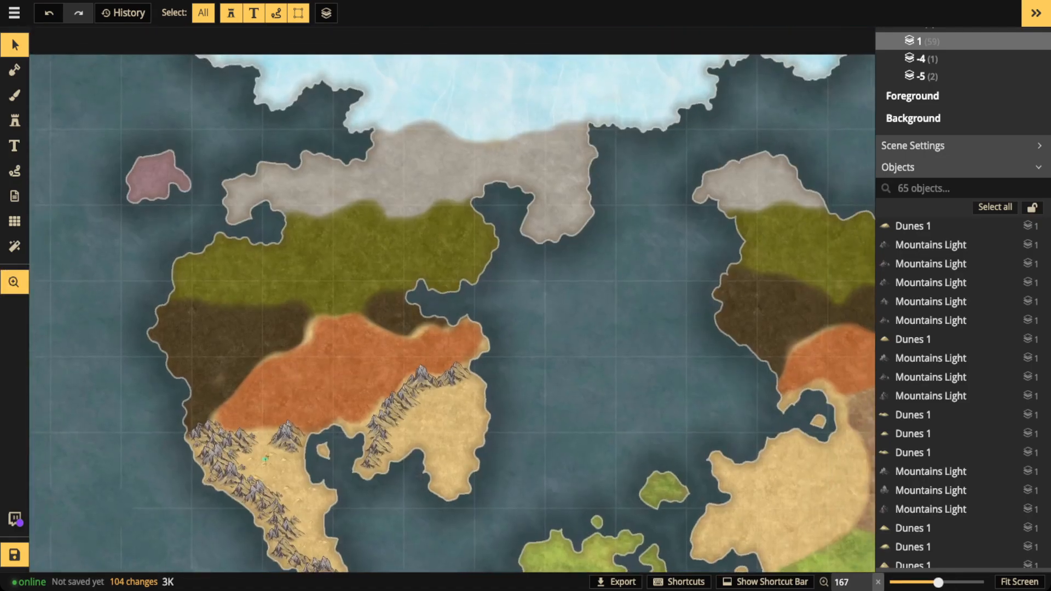
scroll(287, 457, "up", 3)
scroll(260, 458, "up", 2)
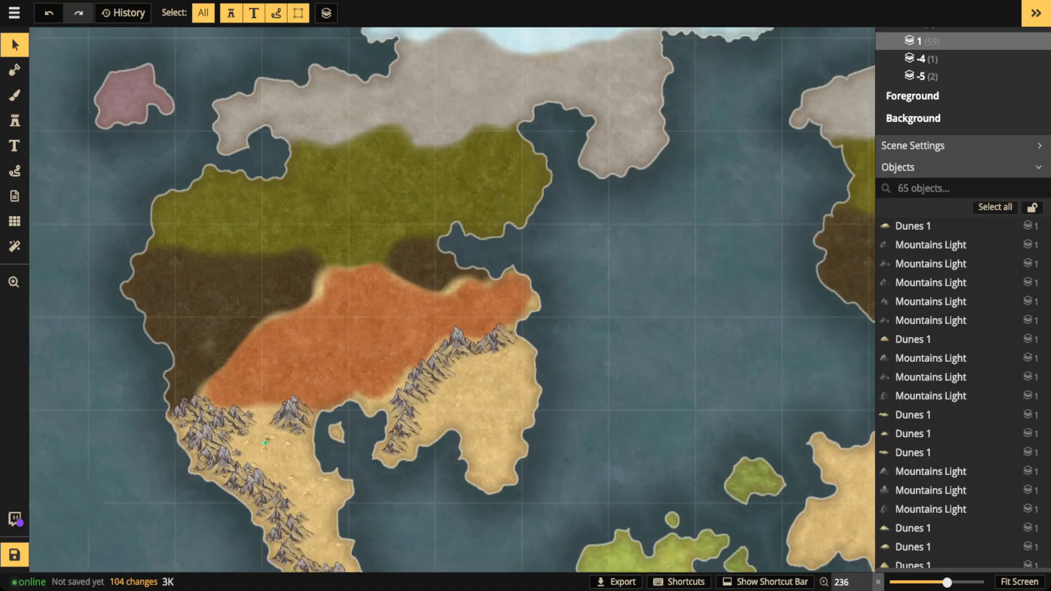
left_click_drag(306, 285, 274, 469)
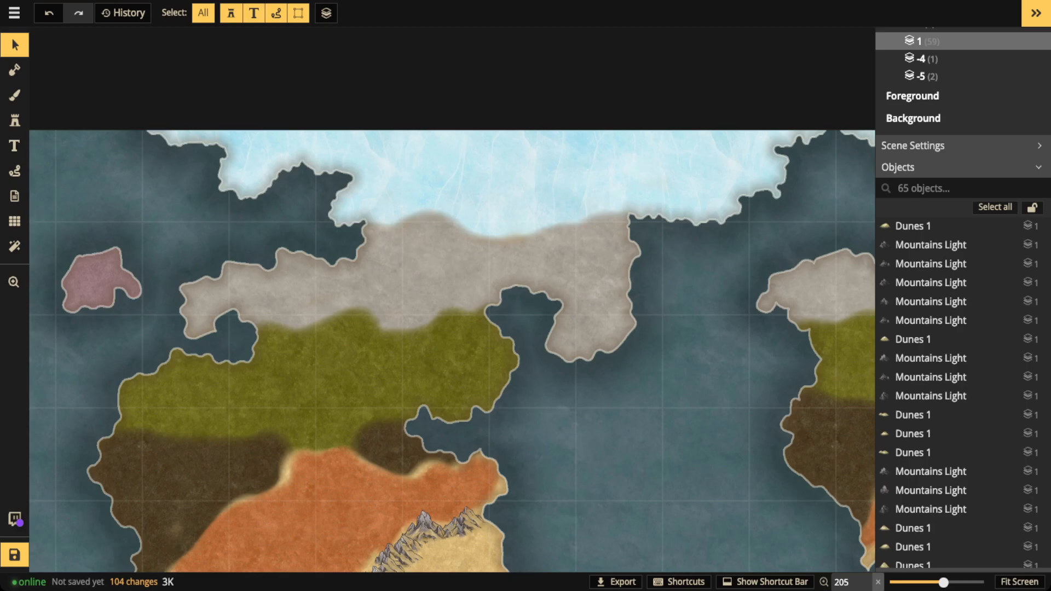
- Select the locked Biomes group in the objects list to show its outlines and legend, and save the map
scroll(263, 162, "down", 1)
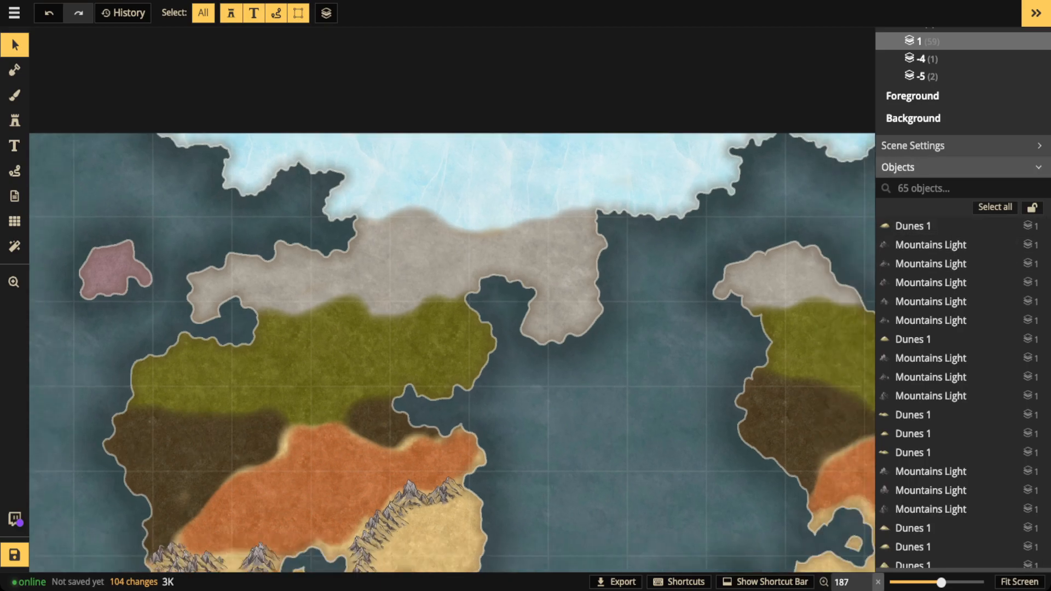
scroll(959, 383, "down", 13)
scroll(959, 383, "down", 2)
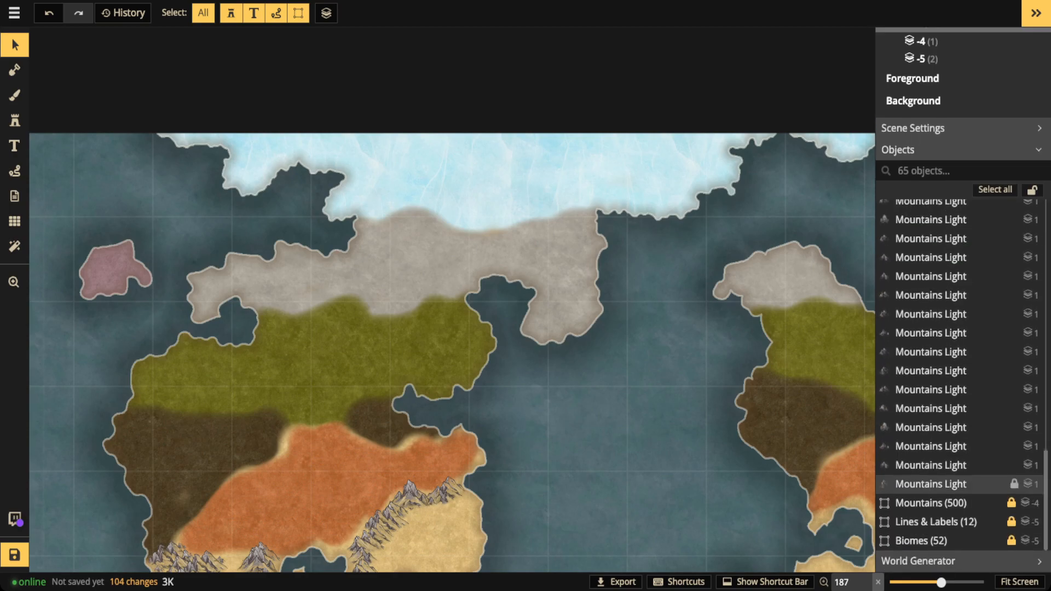
left_click(922, 541)
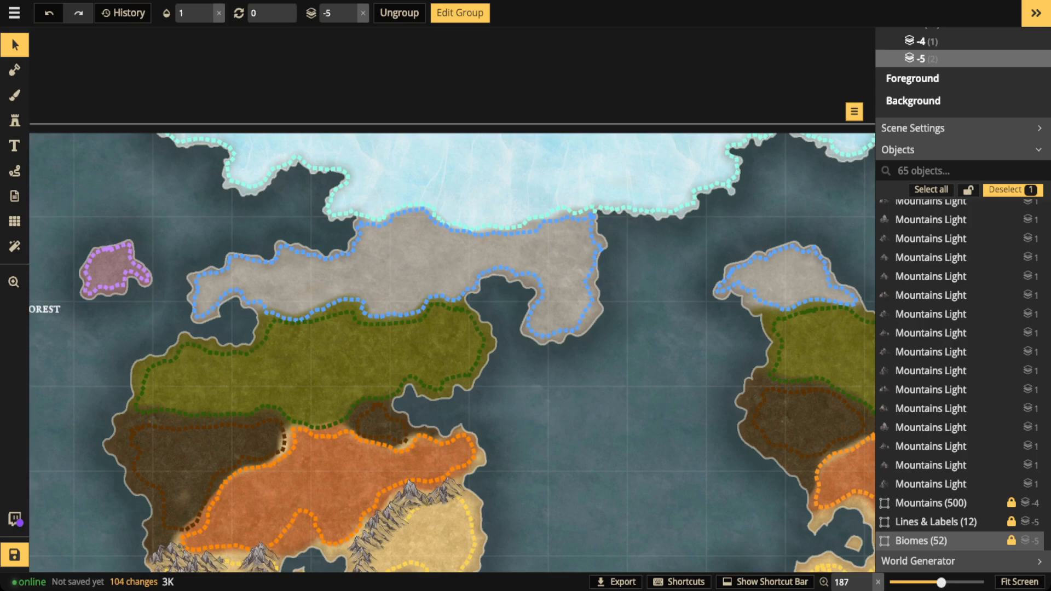
key("space")
left_click_drag(383, 306, 582, 257)
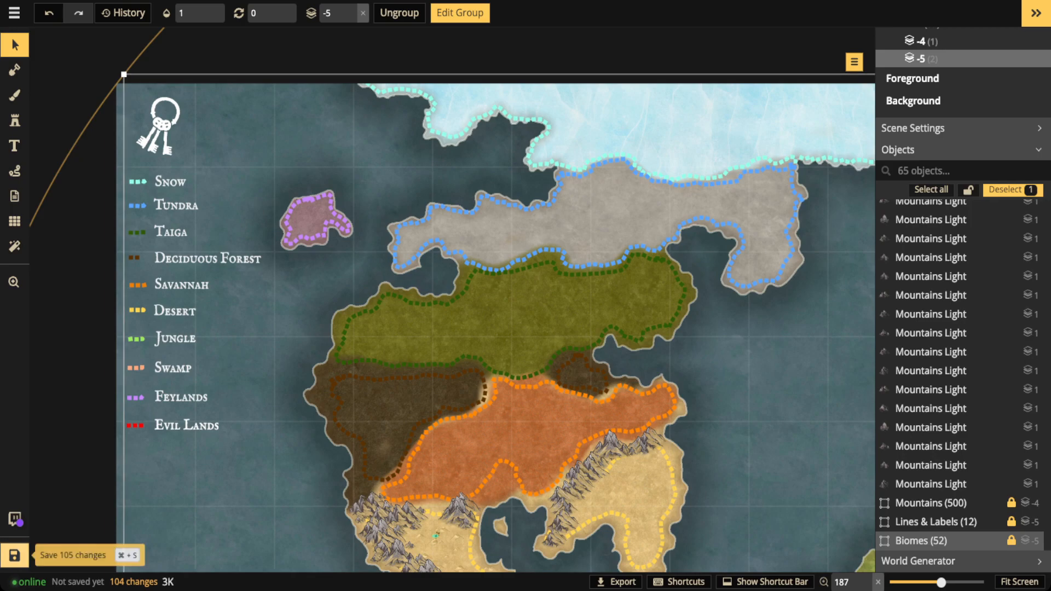
key("ctrl+s")
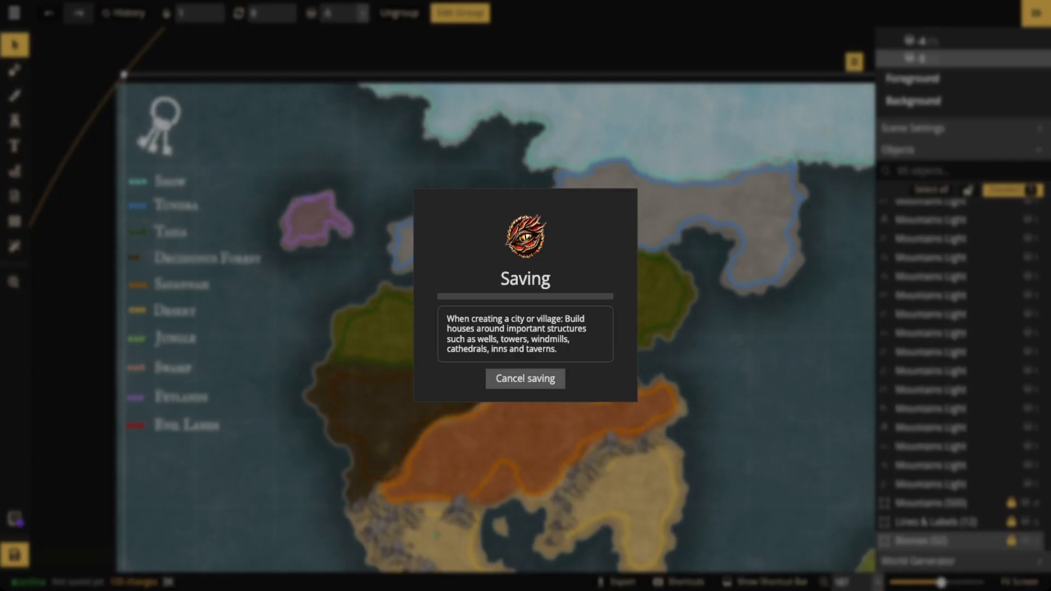
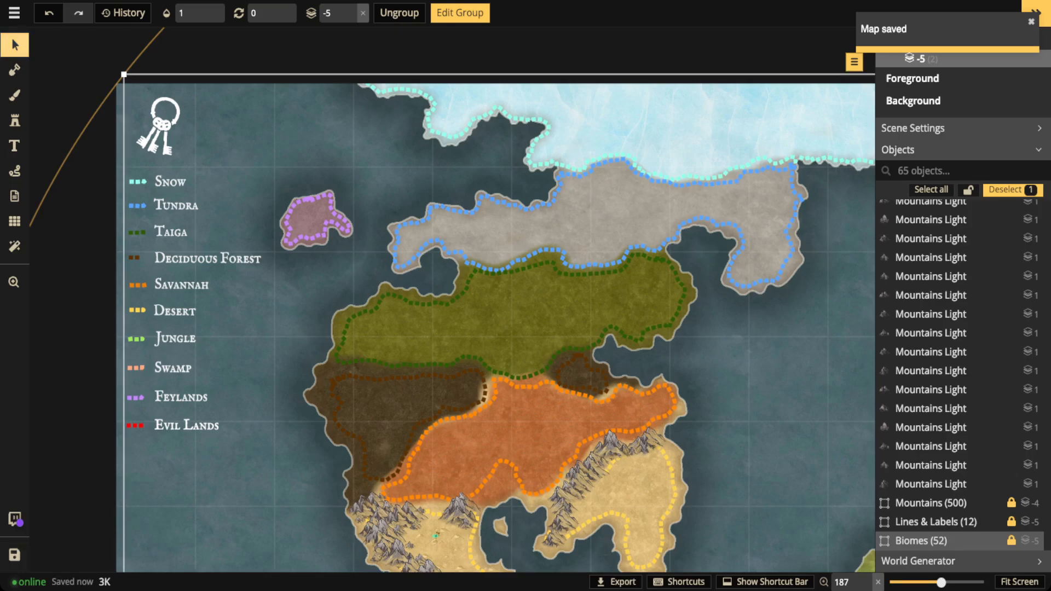
- Set the opacity of the locked Biomes group to 0 to hide its dotted outlines and legend
scroll(457, 231, "down", 1)
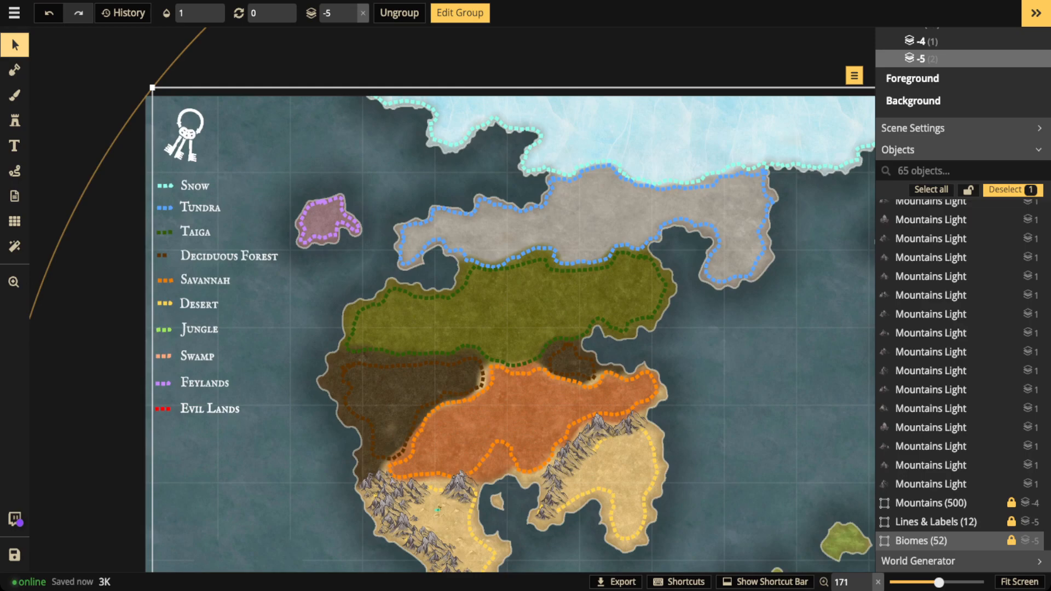
left_click(446, 229)
scroll(446, 230, "down", 2)
left_click_drag(446, 230, 330, 180)
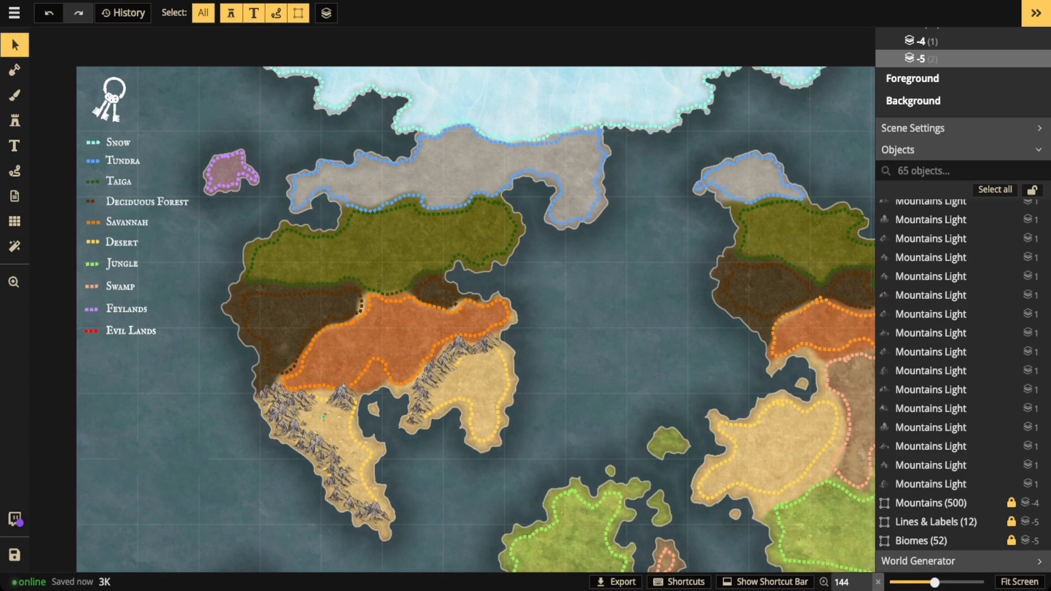
scroll(346, 255, "up", 4)
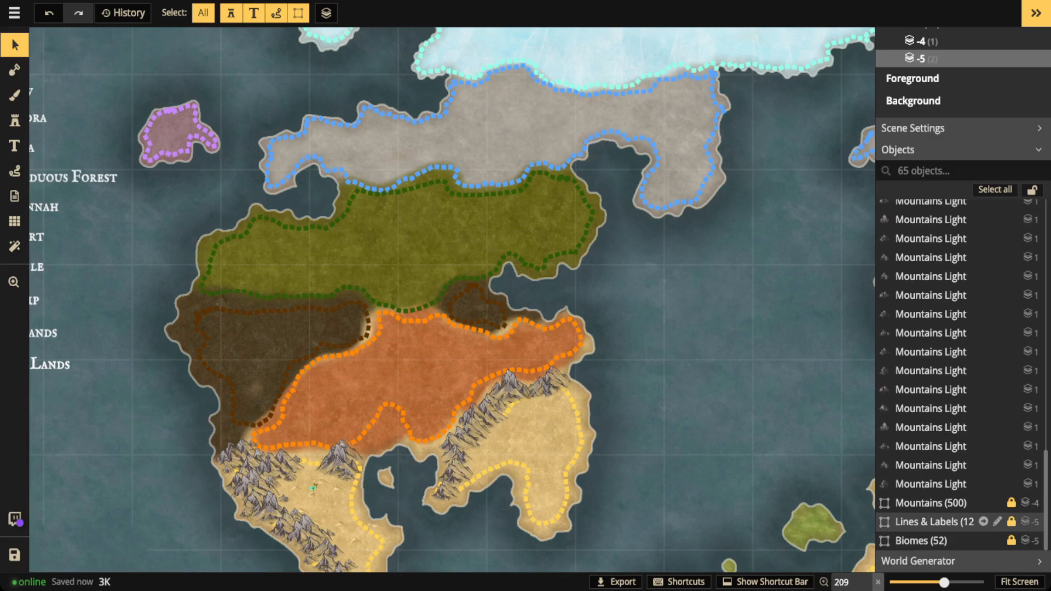
left_click(925, 541)
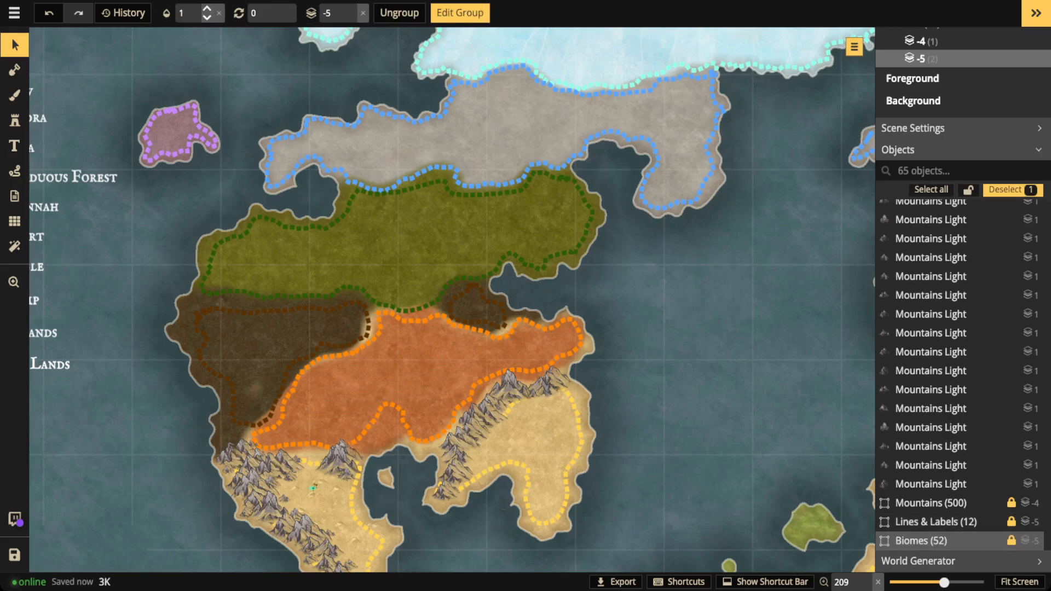
left_click(189, 13)
type("0.51")
key("BackSpace")
key("BackSpace")
key("BackSpace")
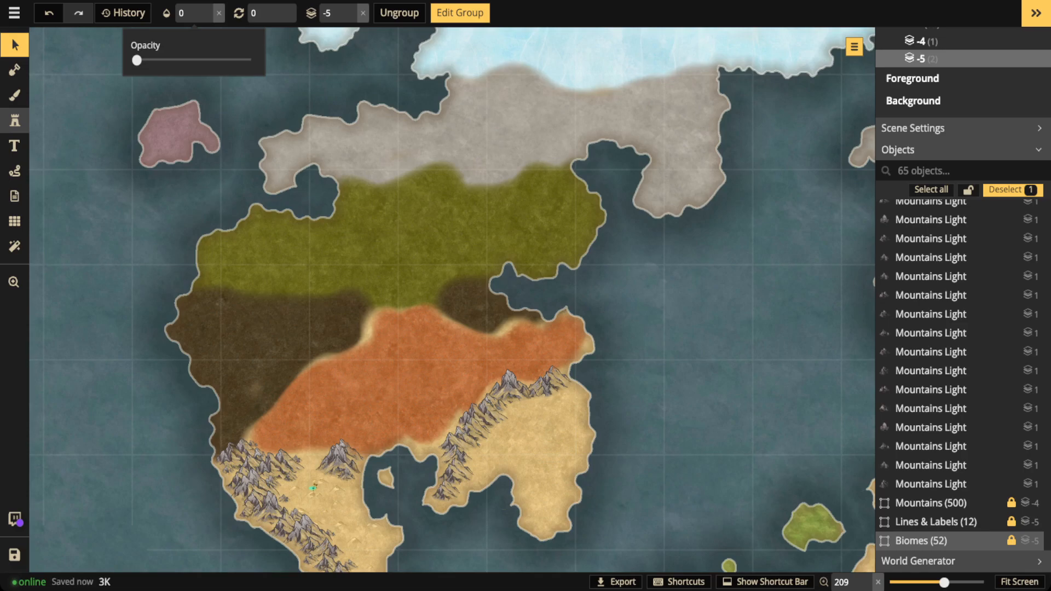
- Choose the Evergreen Trees stamp from the Simple Trees section of the Fantasy World catalog
left_click(15, 121)
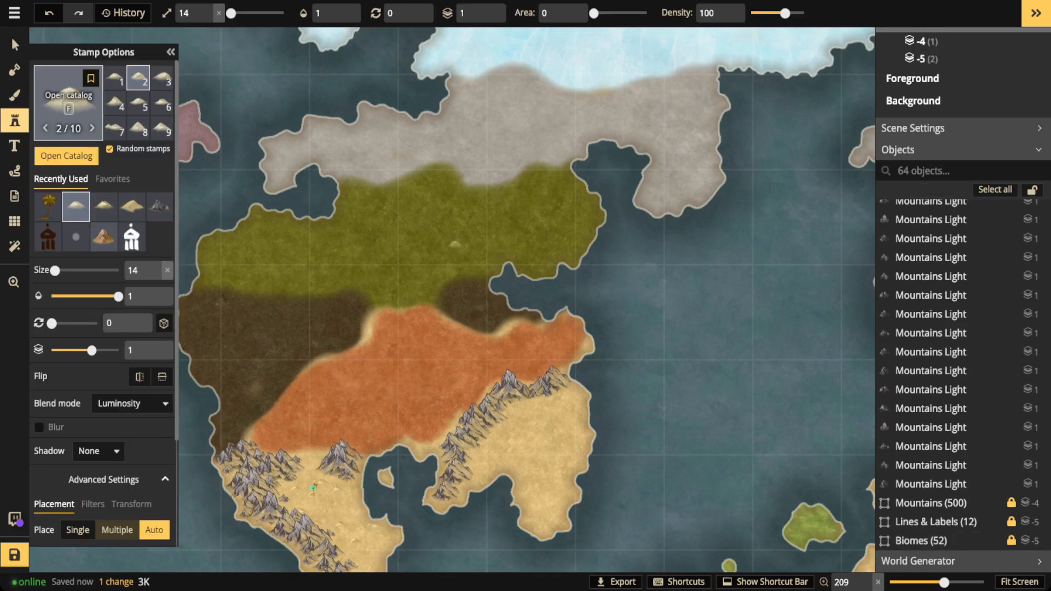
key("f")
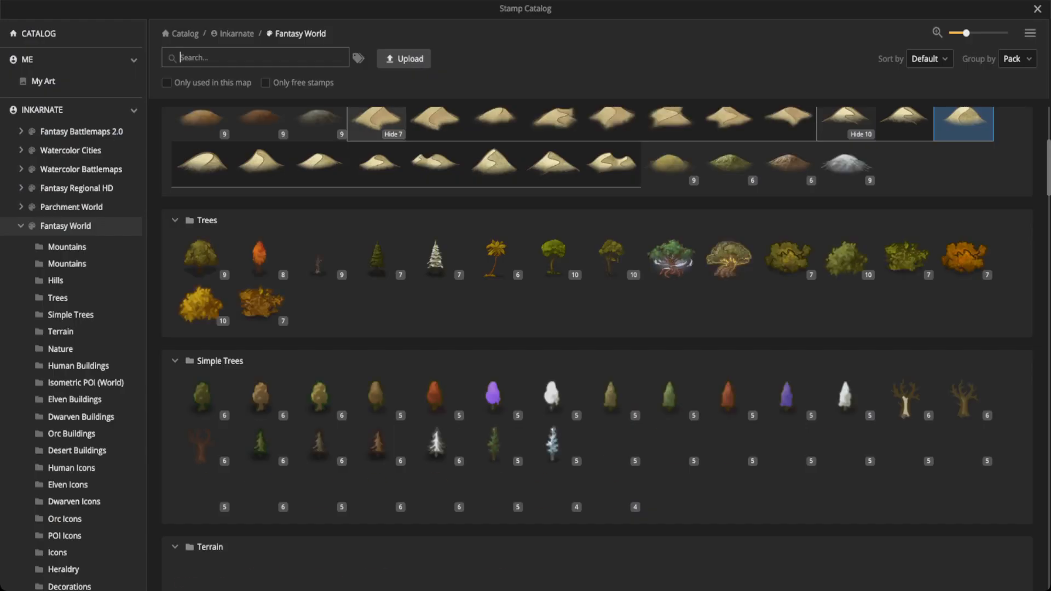
scroll(378, 356, "down", 3)
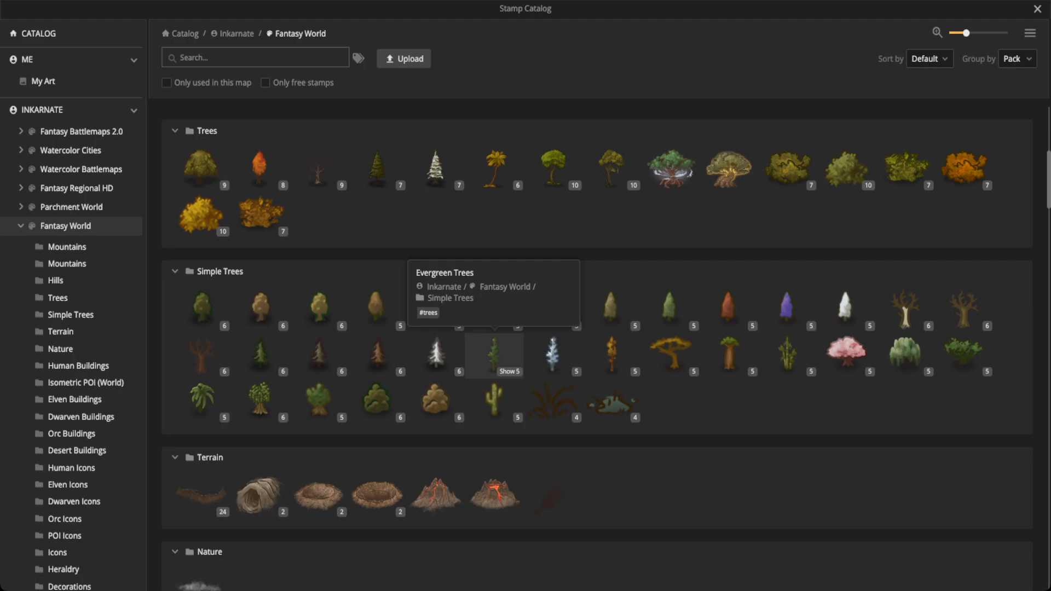
left_click(494, 355)
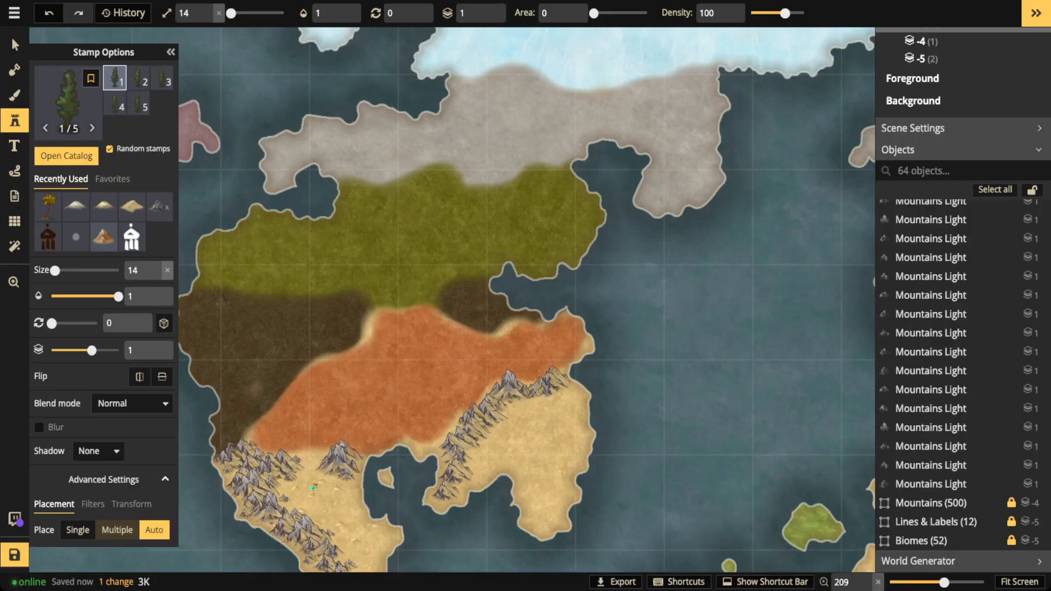
- Set the stamp size to 34 and place one evergreen tree just east of the oasis palms
scroll(313, 487, "up", 5)
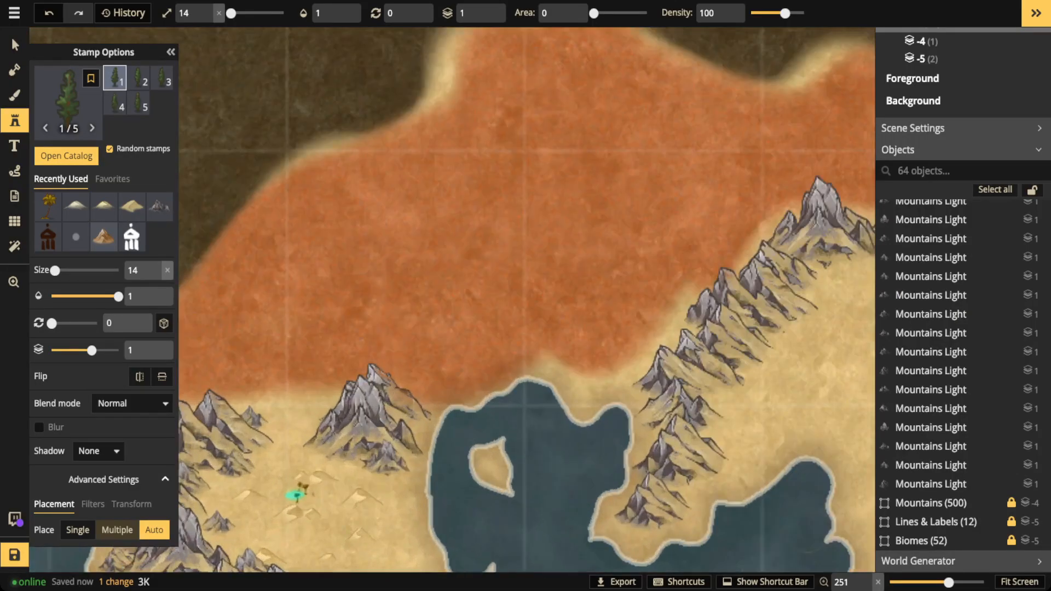
scroll(296, 495, "up", 8)
scroll(284, 492, "up", 4)
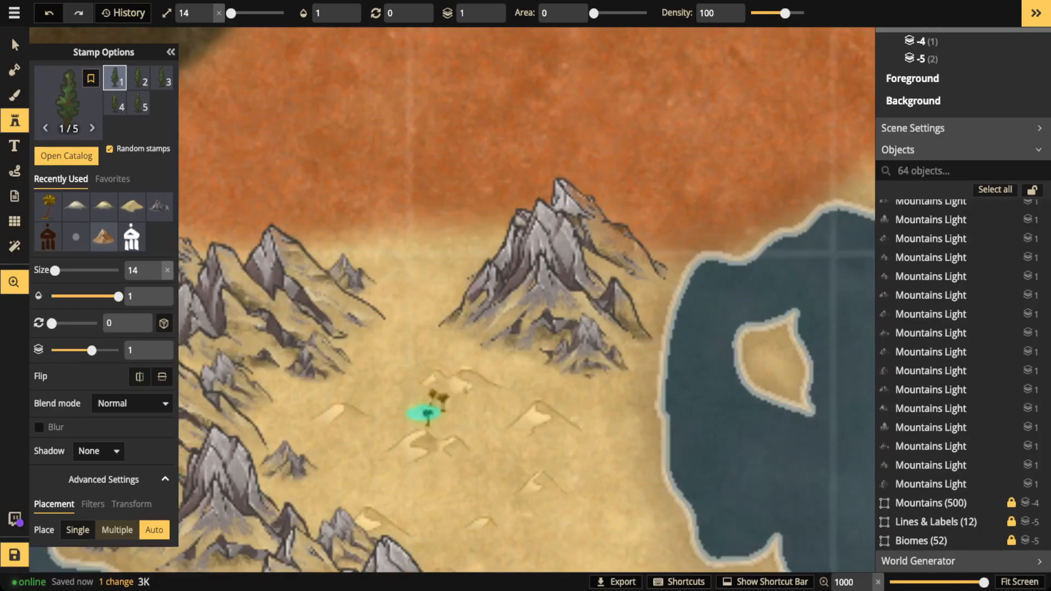
key("z")
scroll(413, 407, "up", 2)
scroll(411, 402, "up", 1)
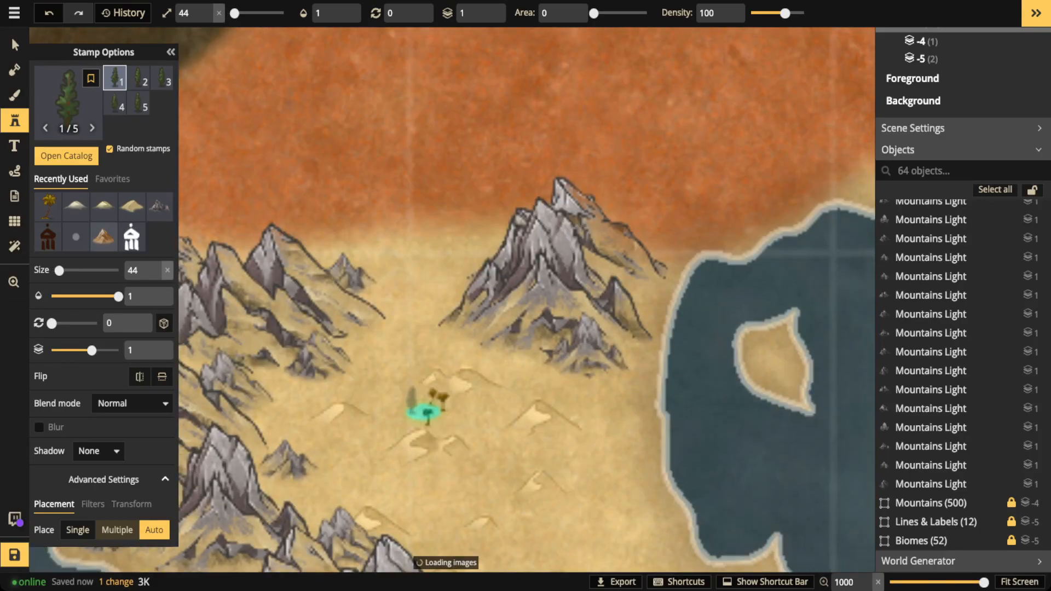
scroll(450, 405, "down", 1)
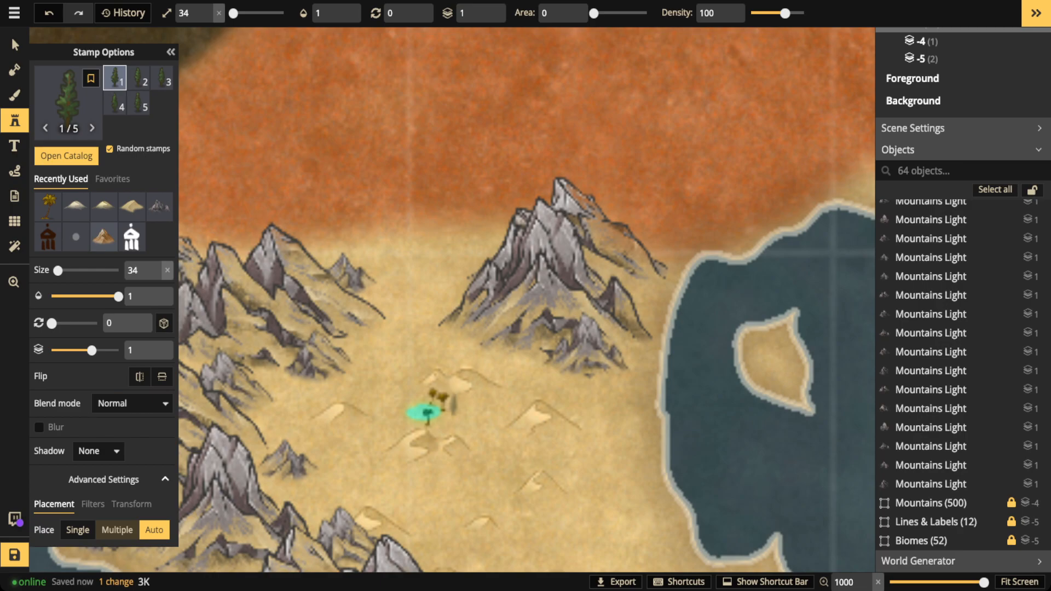
left_click(454, 406)
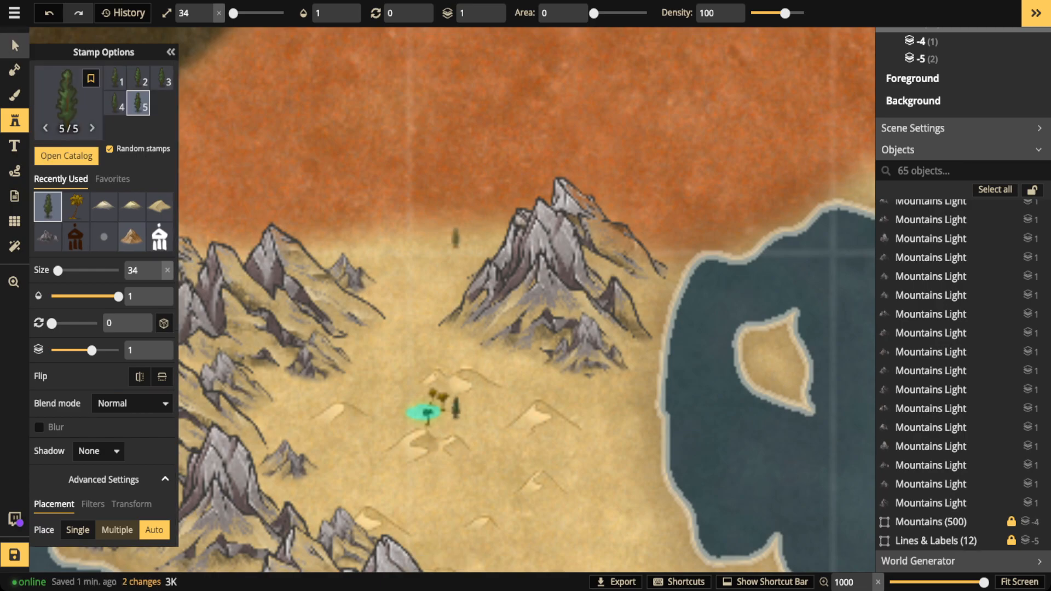
- Move the evergreen tree northeast to the foot of the single mountain, trying size 44 and then 34
left_click(15, 45)
scroll(456, 408, "up", 1)
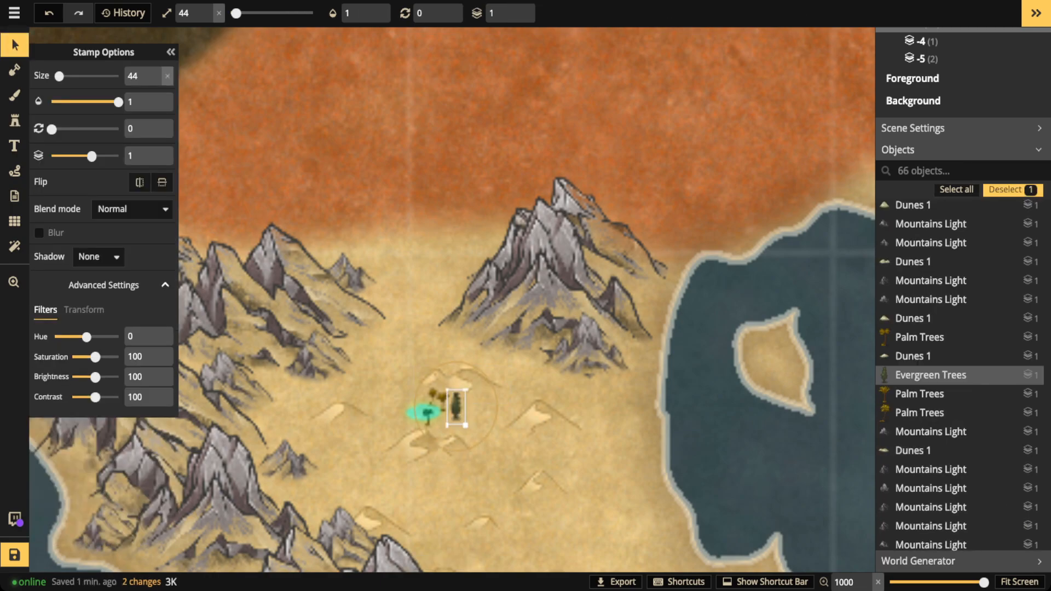
left_click_drag(456, 407, 492, 347)
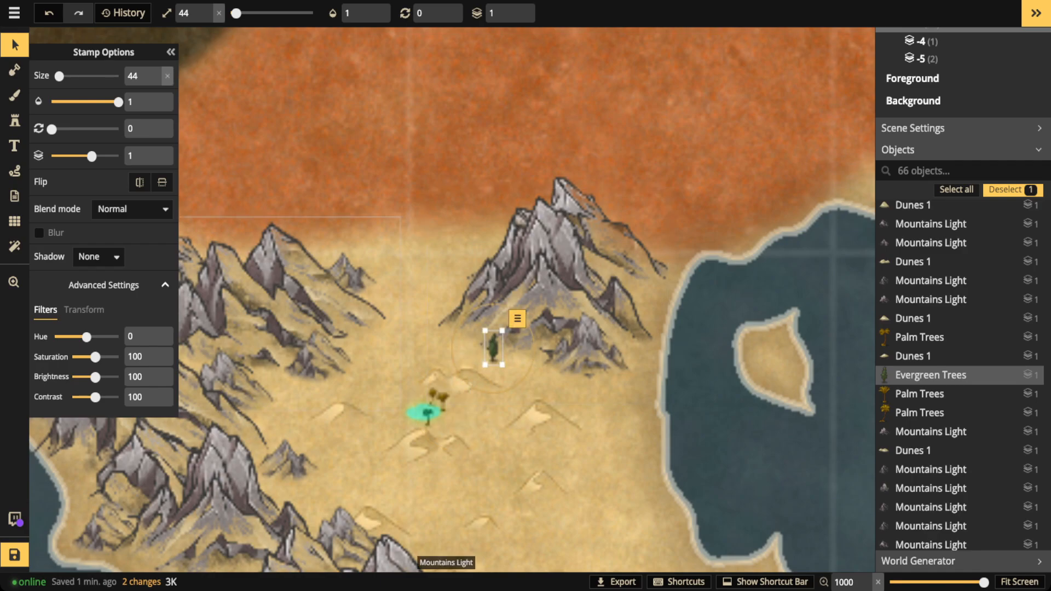
scroll(494, 347, "down", 1)
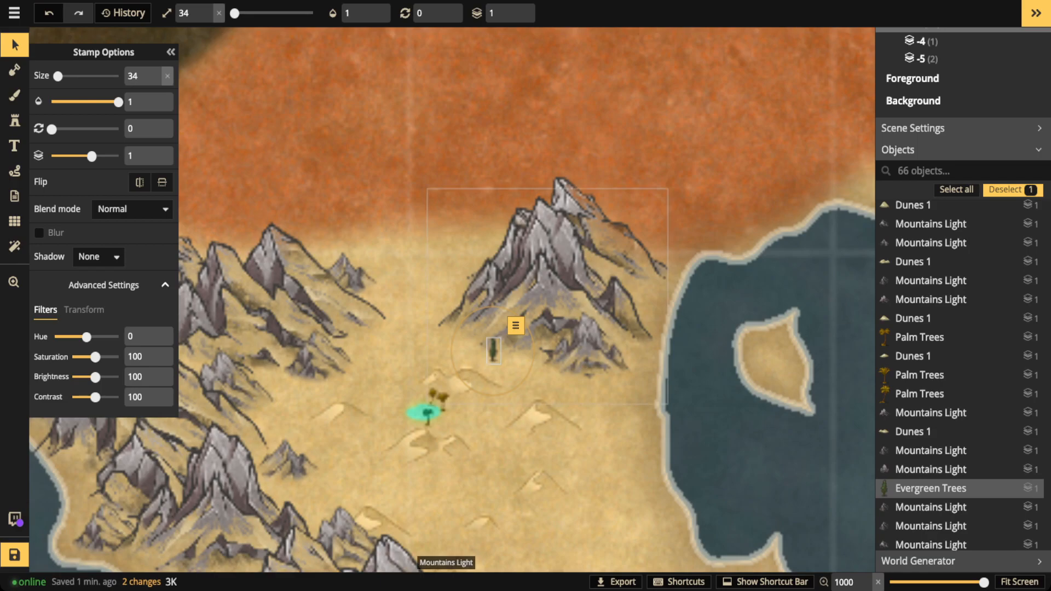
- Delete the evergreen tree at the foot of the mountain north of the oasis
left_click_drag(493, 351, 499, 430)
scroll(493, 350, "down", 5)
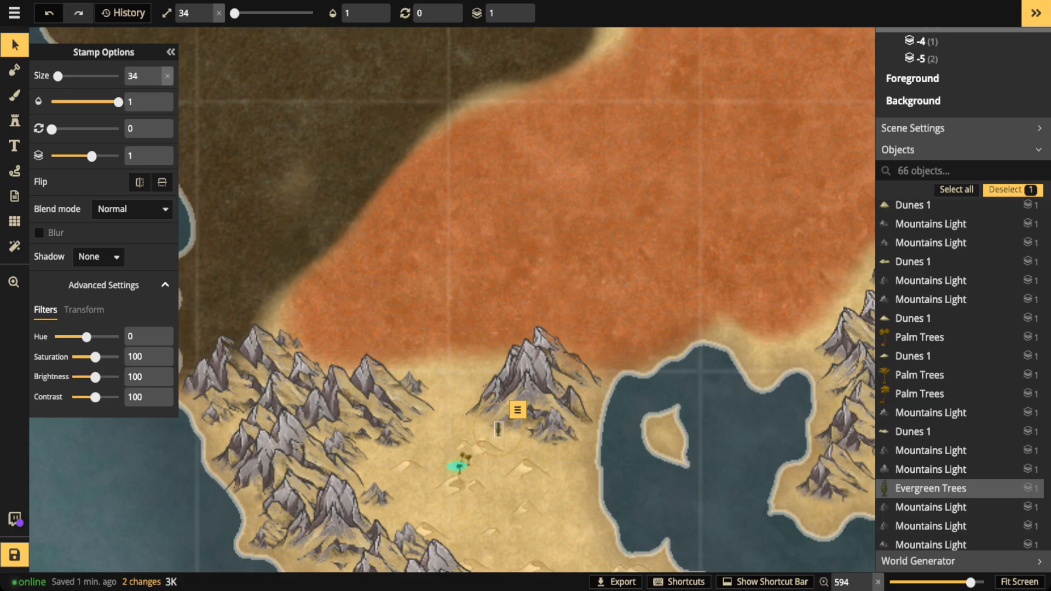
key("Delete")
scroll(387, 272, "down", 3)
left_click_drag(388, 272, 387, 431)
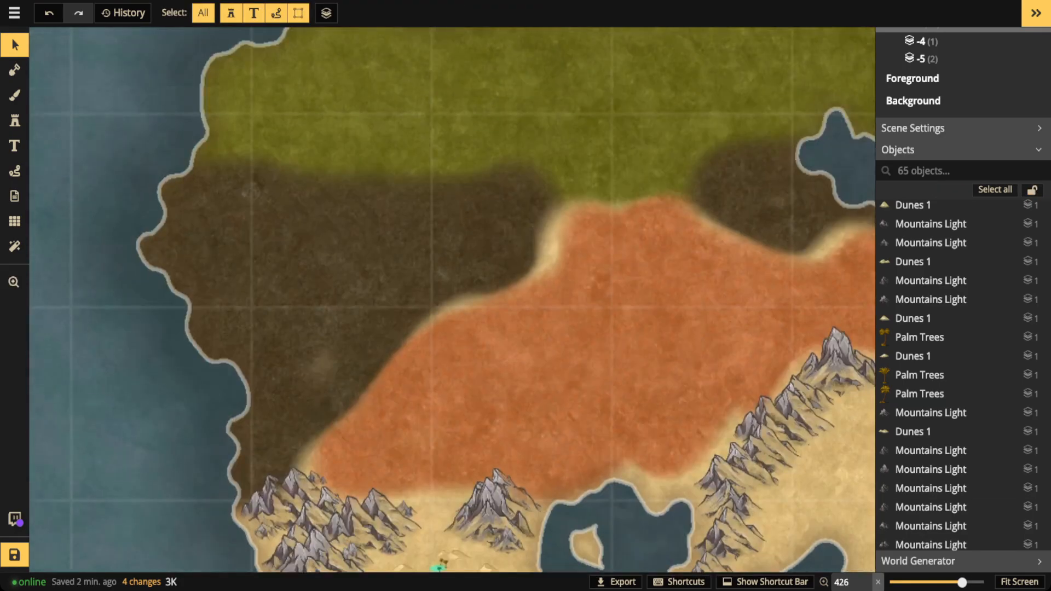
- Stamp a dense evergreen forest in the western part of the green region, with the stamp area set to 8 and density 100
left_click(14, 121)
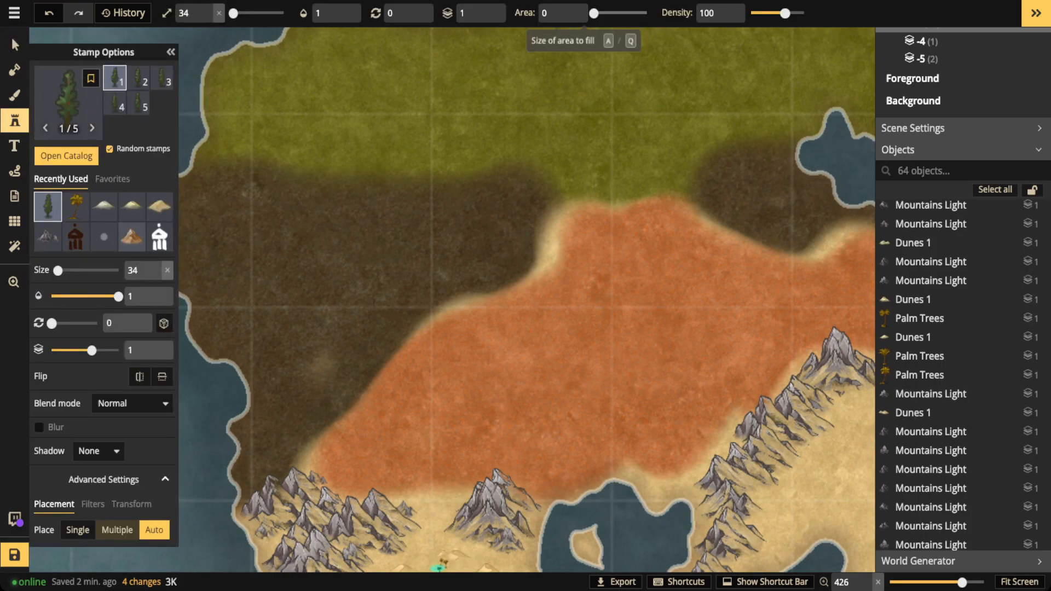
left_click_drag(594, 14, 599, 13)
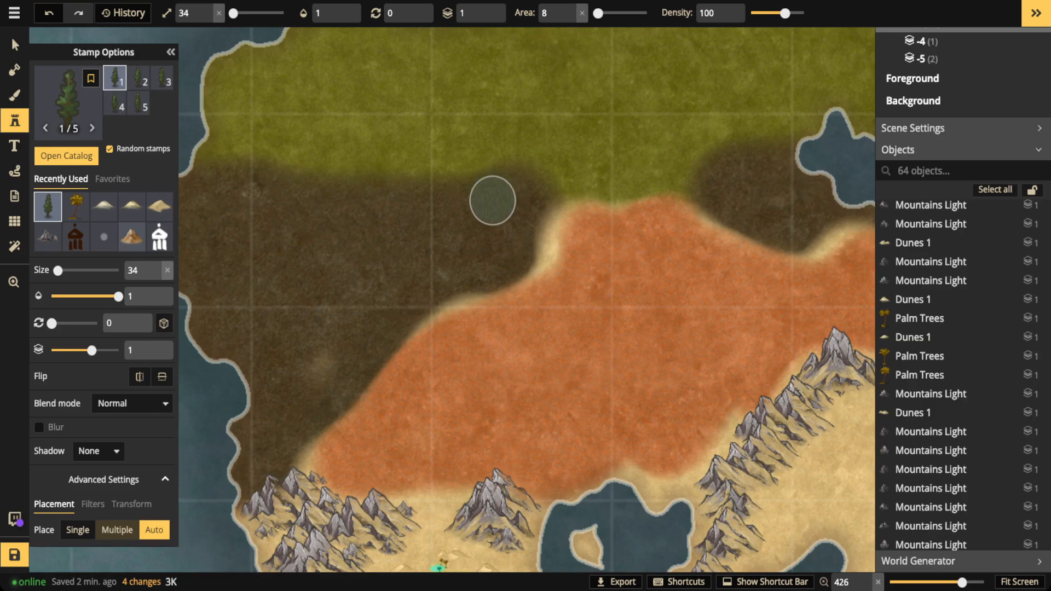
key("space")
mouse_move(608, 138)
left_mouse_down()
mouse_move(516, 254)
mouse_move(588, 253)
left_mouse_up()
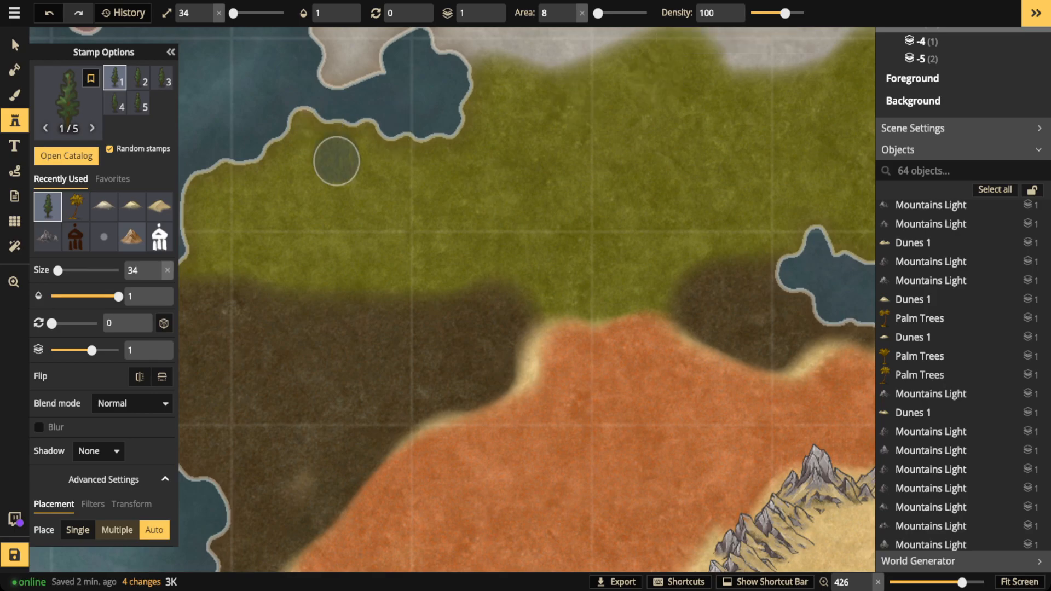
scroll(434, 199, "down", 2)
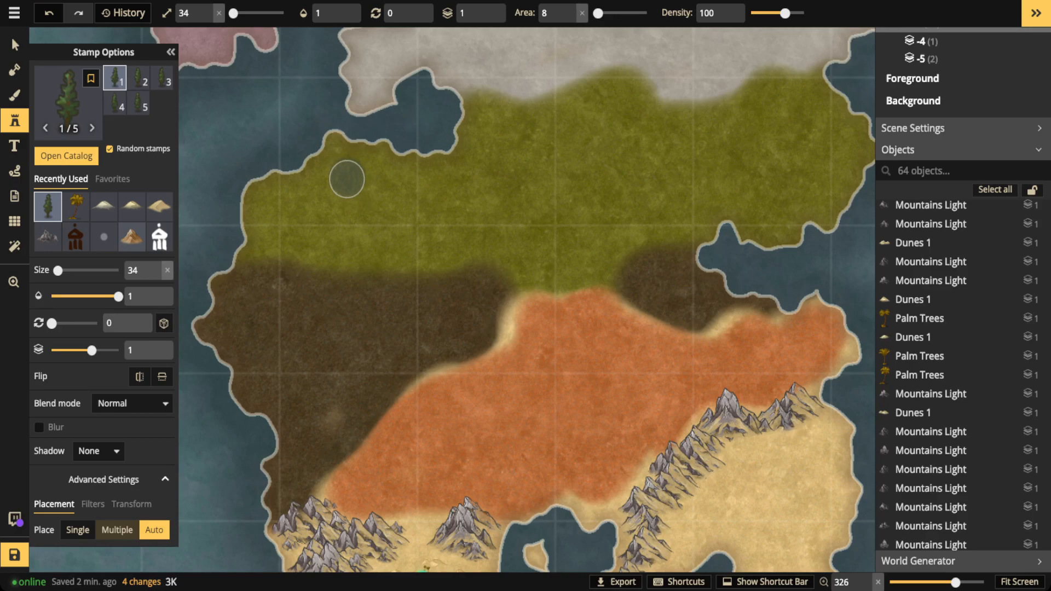
left_click(348, 185)
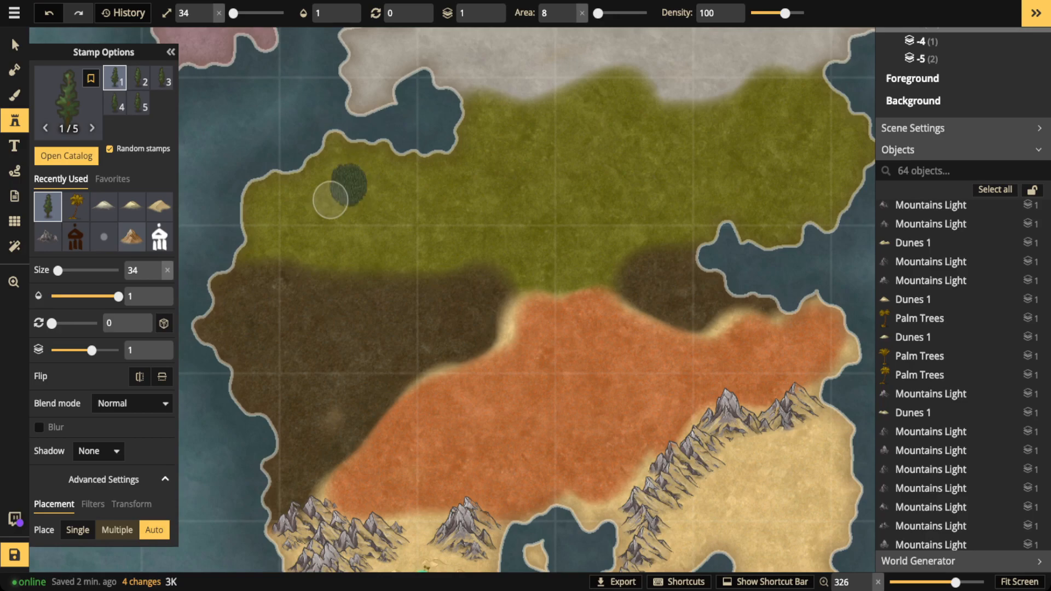
mouse_move(330, 199)
left_mouse_down()
mouse_move(304, 212)
mouse_move(378, 212)
mouse_move(372, 193)
mouse_move(327, 223)
mouse_move(329, 200)
left_mouse_up()
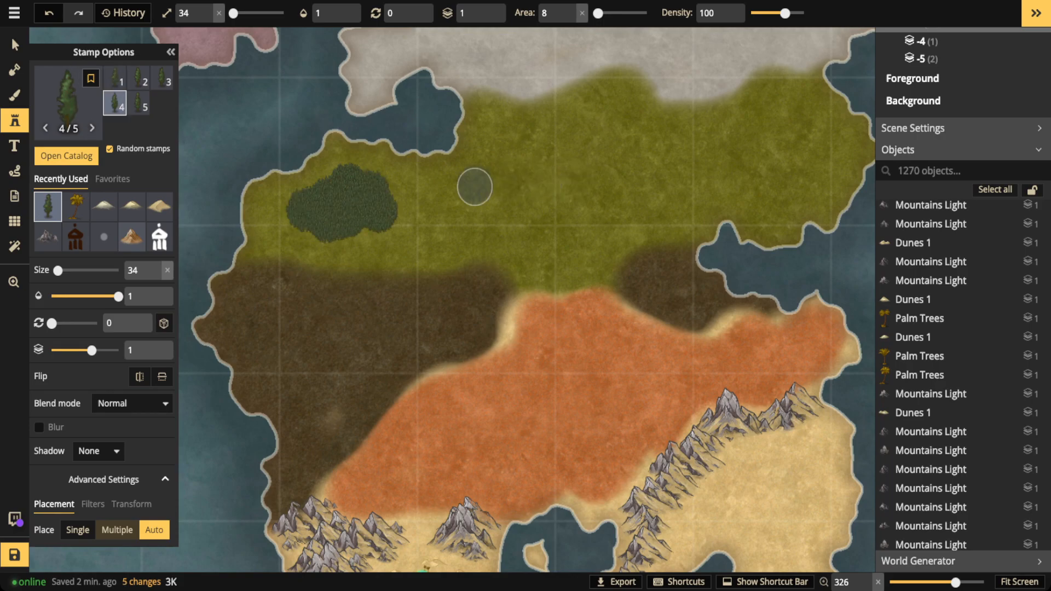
- Stamp a second dense evergreen forest in the middle of the green region, running from southwest to northeast and with its gaps filled
left_click(463, 189)
left_click_drag(454, 219, 506, 211)
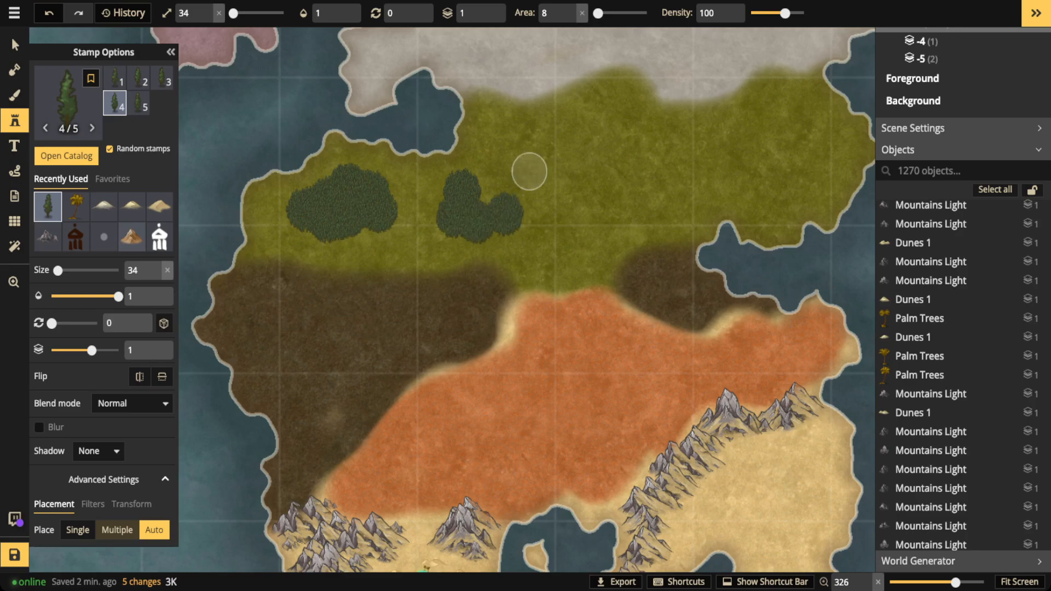
left_click(529, 171)
left_click(564, 129)
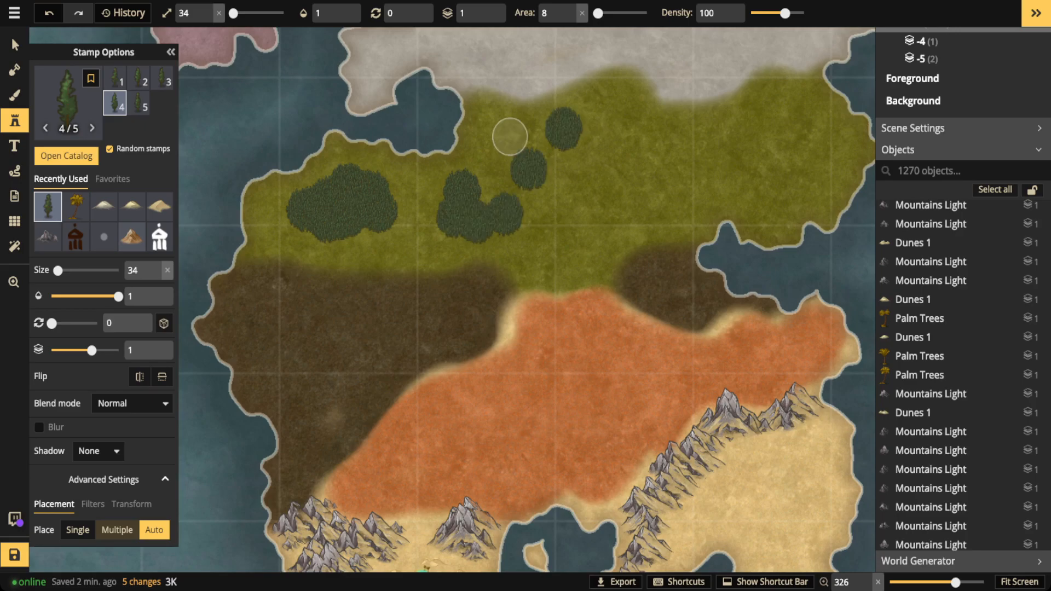
left_click(509, 136)
left_click(484, 165)
left_click(498, 191)
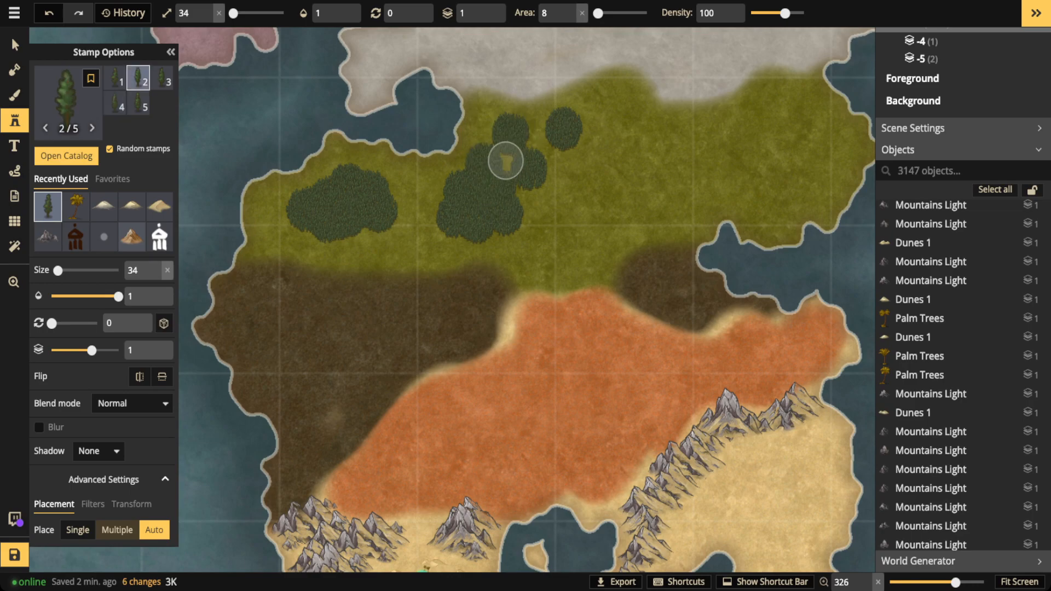
left_click(558, 133)
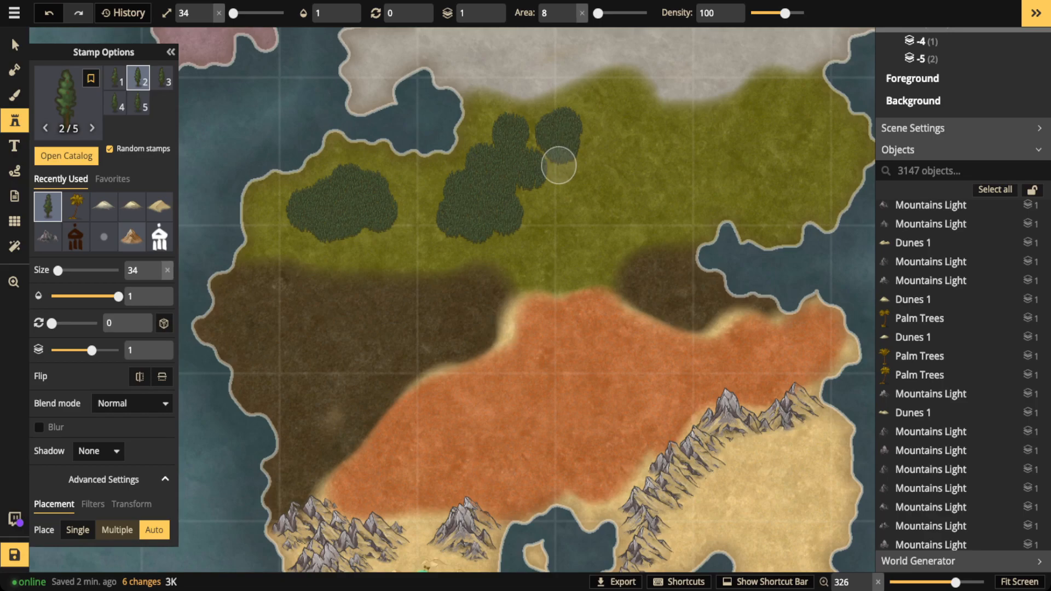
mouse_move(558, 165)
left_mouse_down()
mouse_move(526, 198)
mouse_move(518, 184)
mouse_move(535, 143)
left_mouse_up()
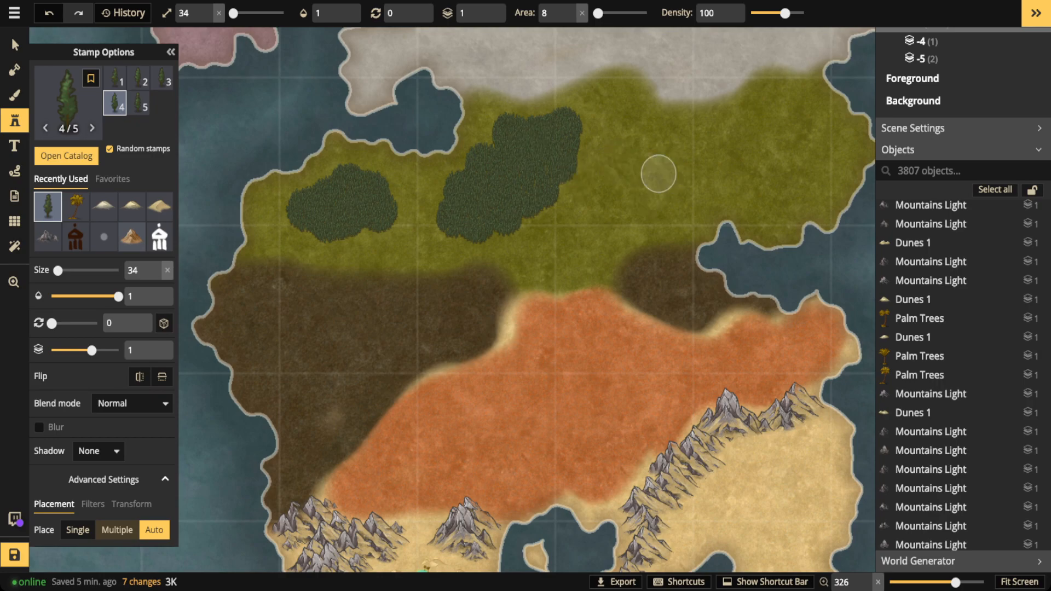
- Stamp a third dense evergreen forest across the eastern part of the green region, above the inlet and stretching towards the northeast coast
left_click_drag(658, 174, 668, 196)
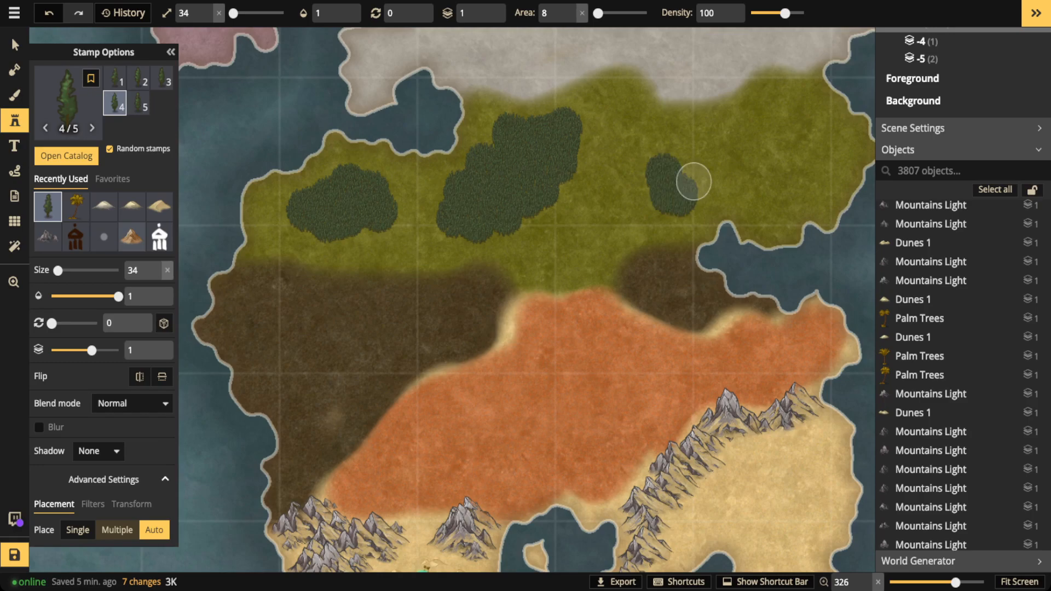
mouse_move(693, 181)
left_mouse_down()
mouse_move(650, 190)
mouse_move(700, 154)
mouse_move(664, 199)
left_mouse_up()
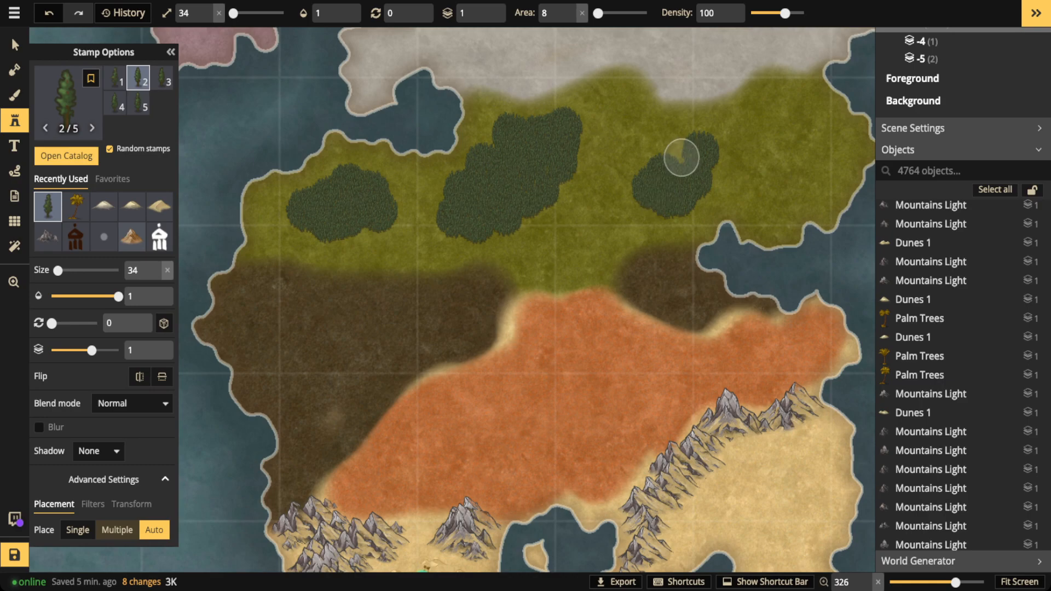
left_click_drag(682, 158, 642, 141)
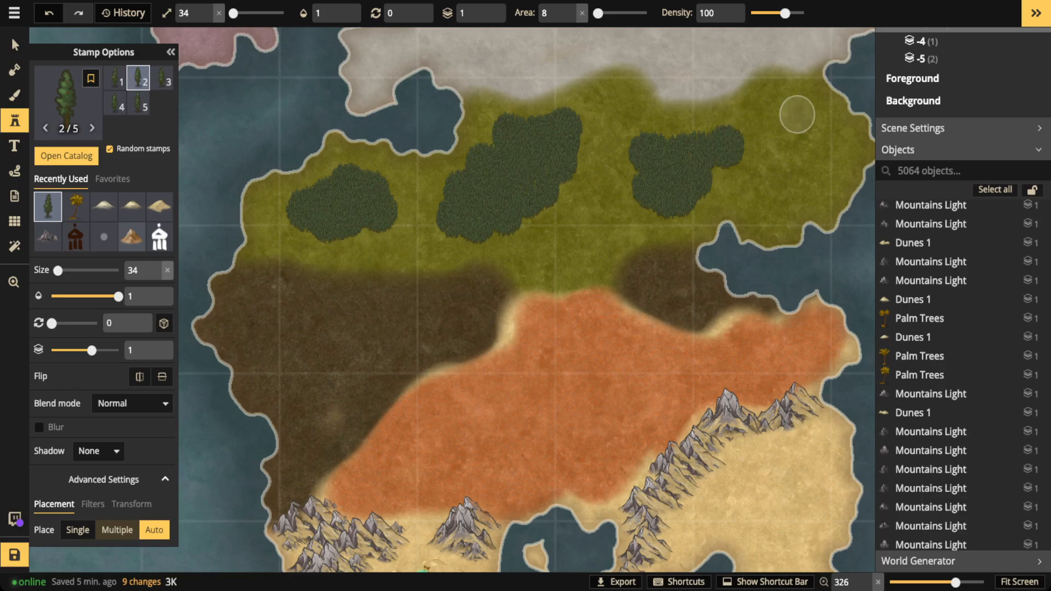
left_click(797, 115)
left_click(816, 153)
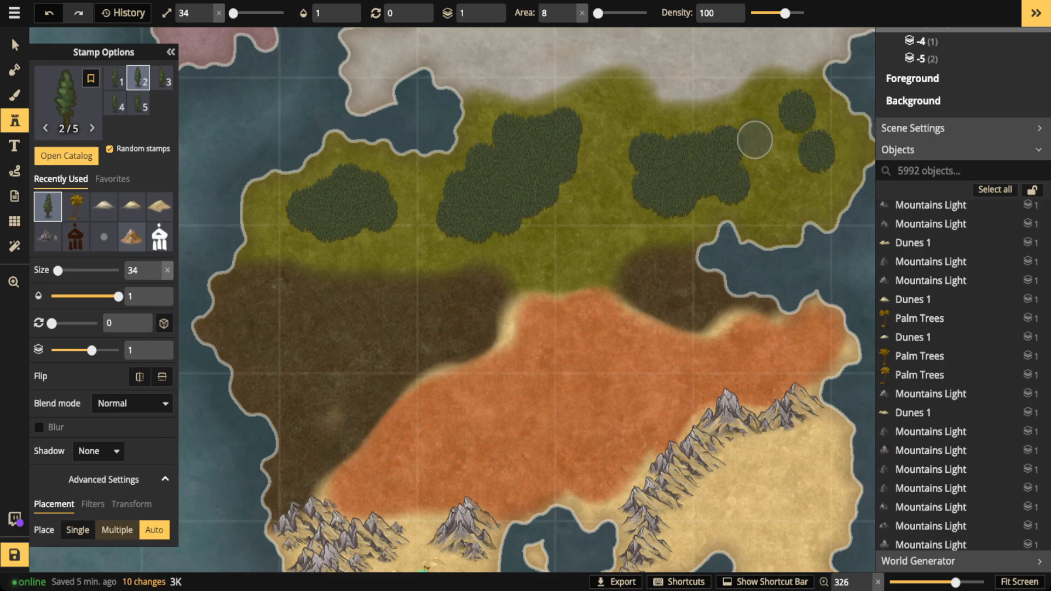
mouse_move(754, 140)
left_mouse_down()
mouse_move(795, 138)
mouse_move(773, 155)
mouse_move(727, 159)
mouse_move(749, 175)
left_mouse_up()
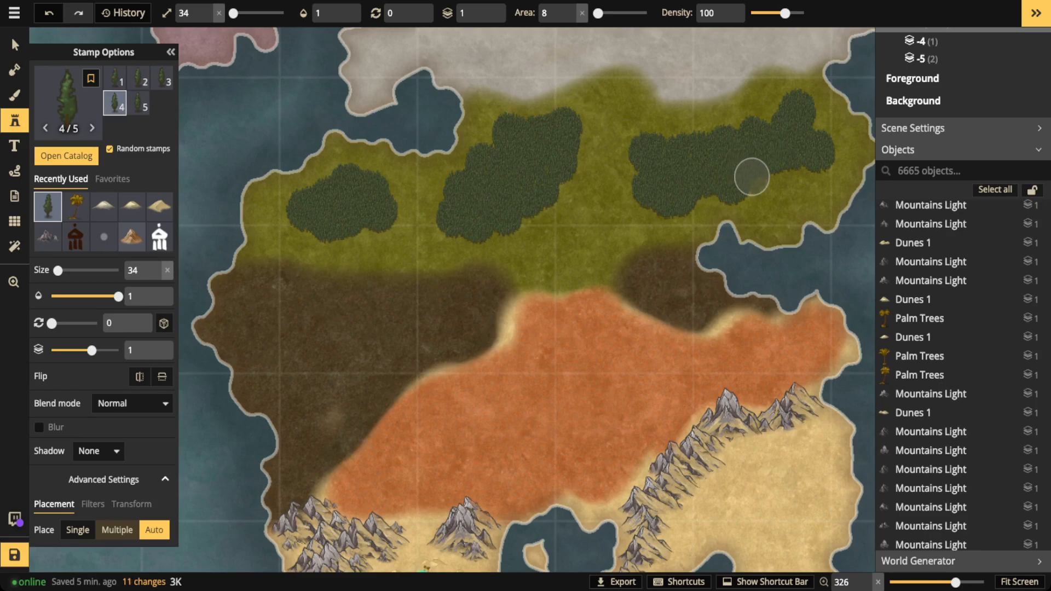
left_click(768, 173)
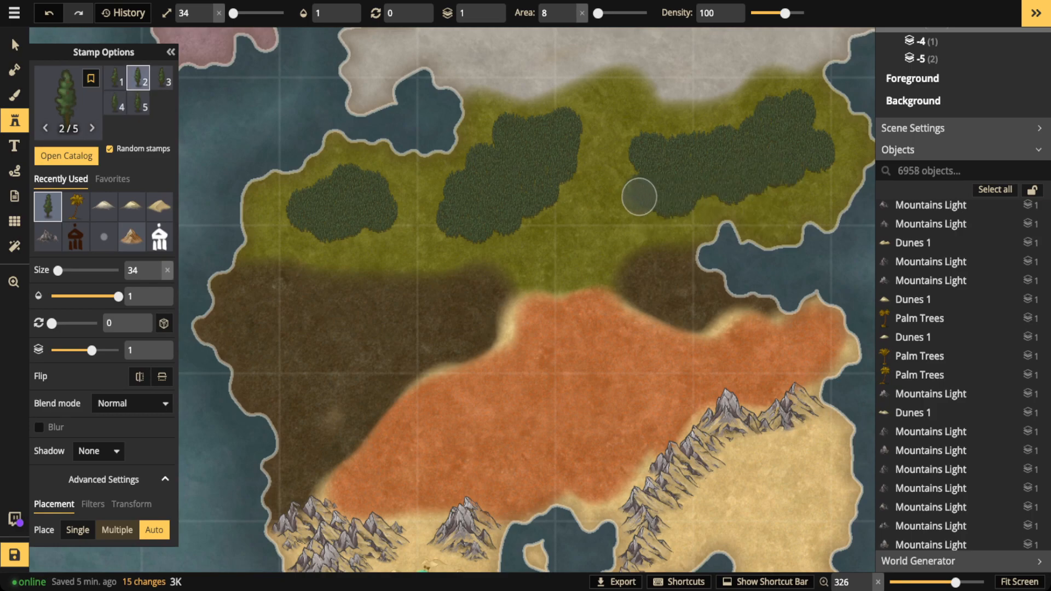
left_click(673, 143)
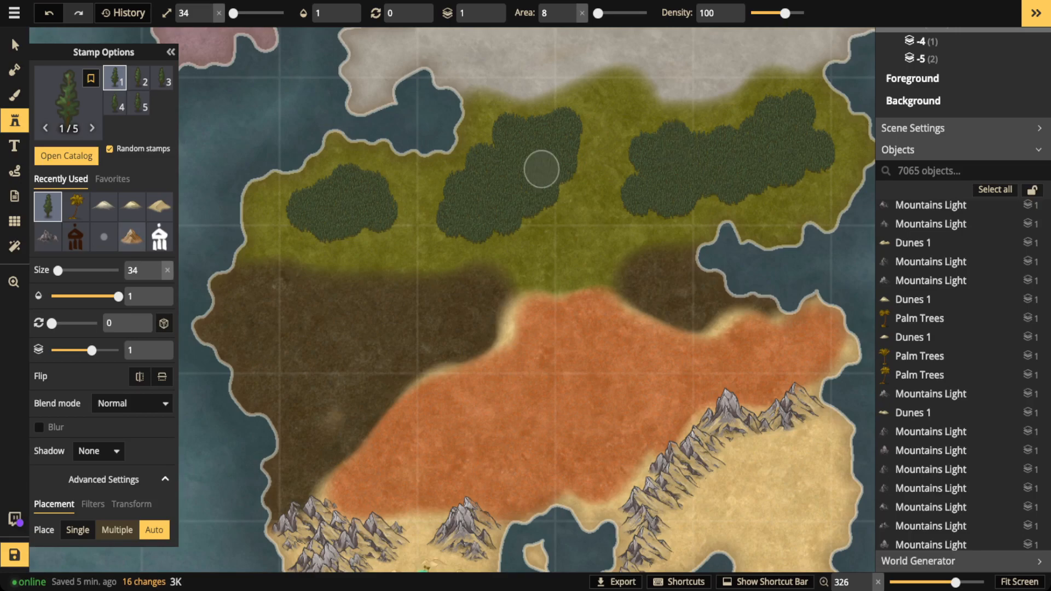
- Extend the middle evergreen forest at its northeast edge and southwards towards the brown region
left_click(580, 154)
left_click(576, 148)
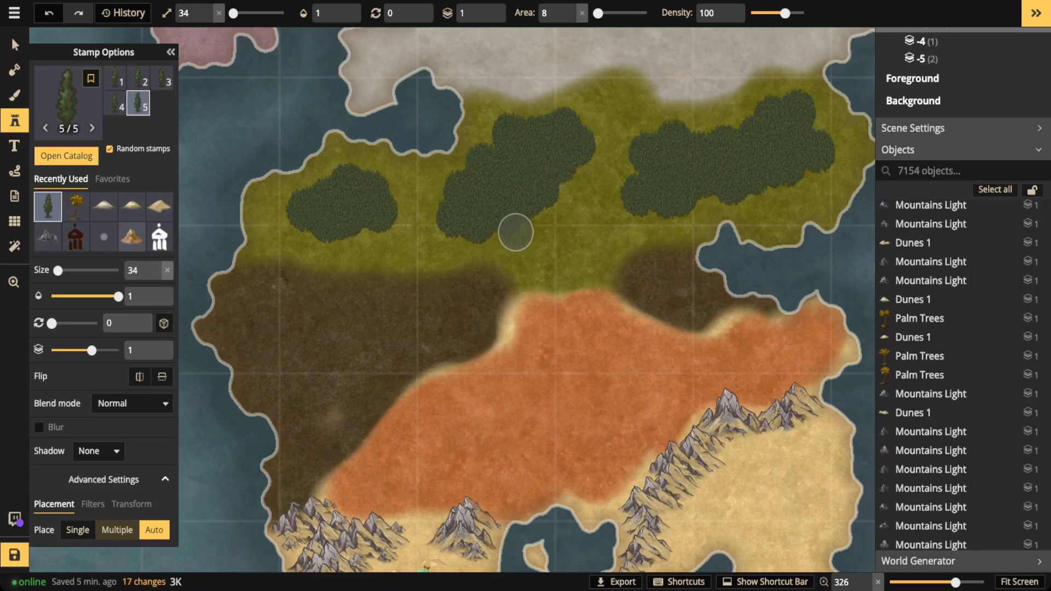
left_click(517, 232)
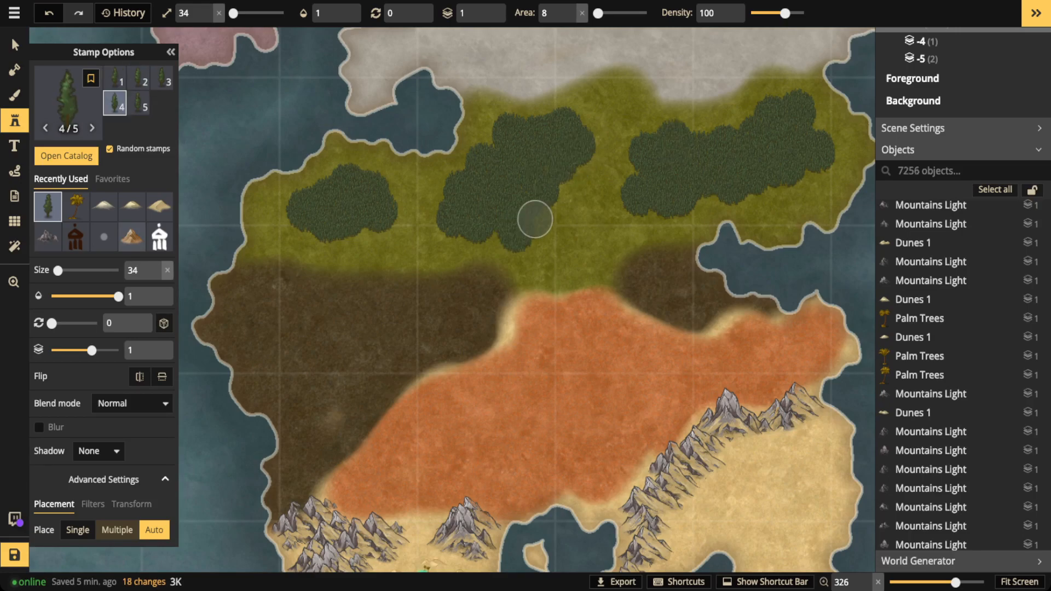
left_click(534, 219)
left_click(496, 234)
left_click(495, 234)
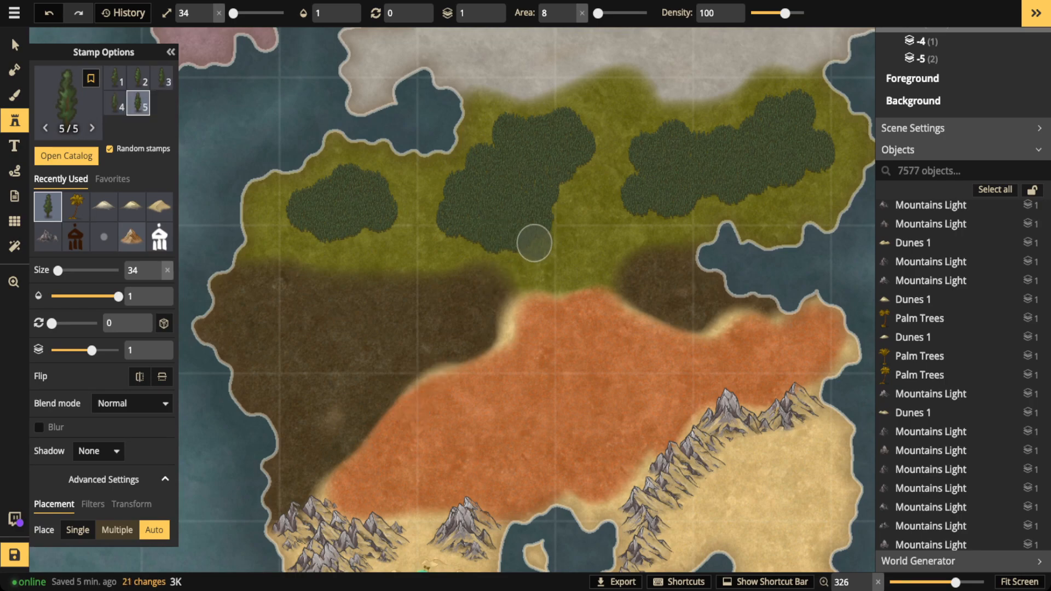
left_click(534, 243)
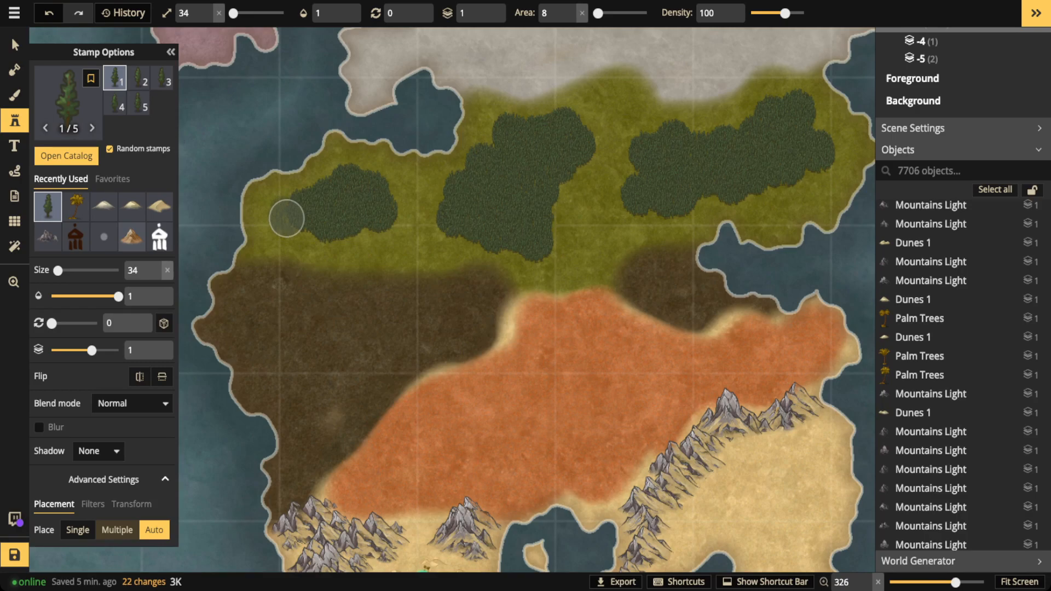
- Extend the western evergreen forest at its western edge and save the map with nothing selected
left_click(287, 218)
key("v")
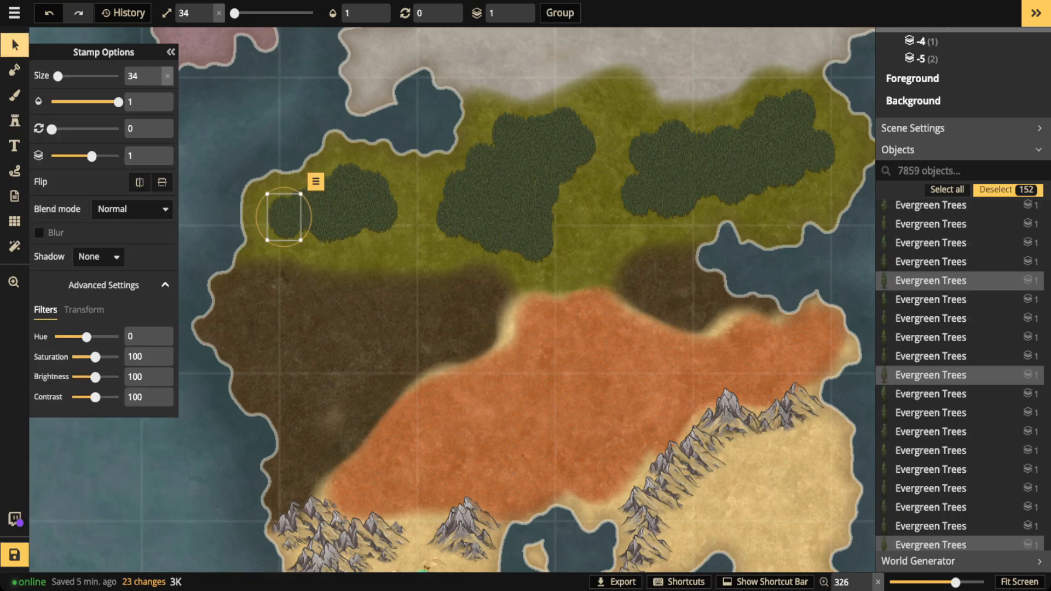
scroll(466, 238, "down", 3)
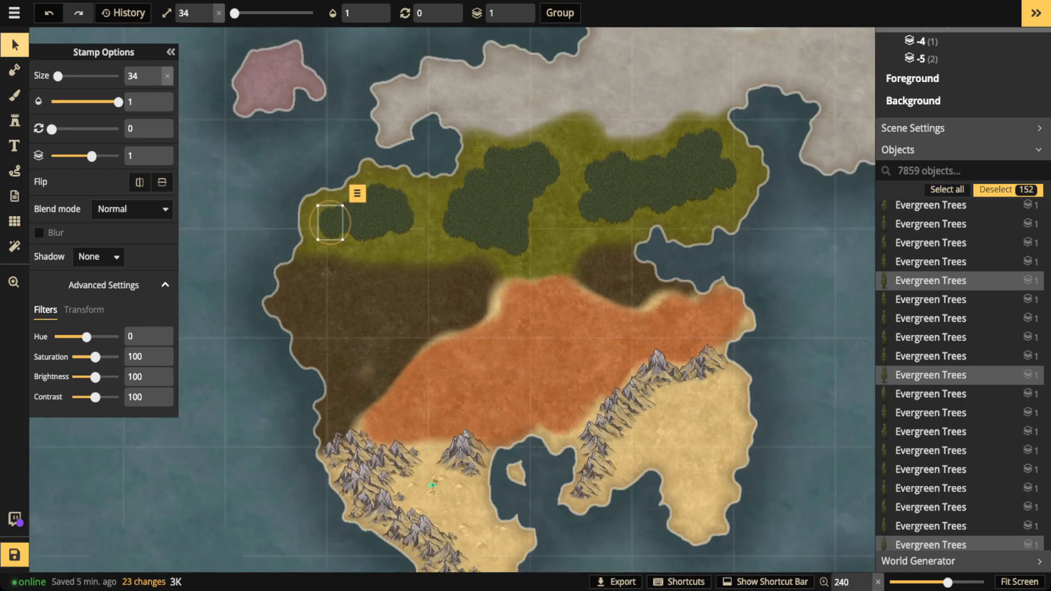
key("Escape")
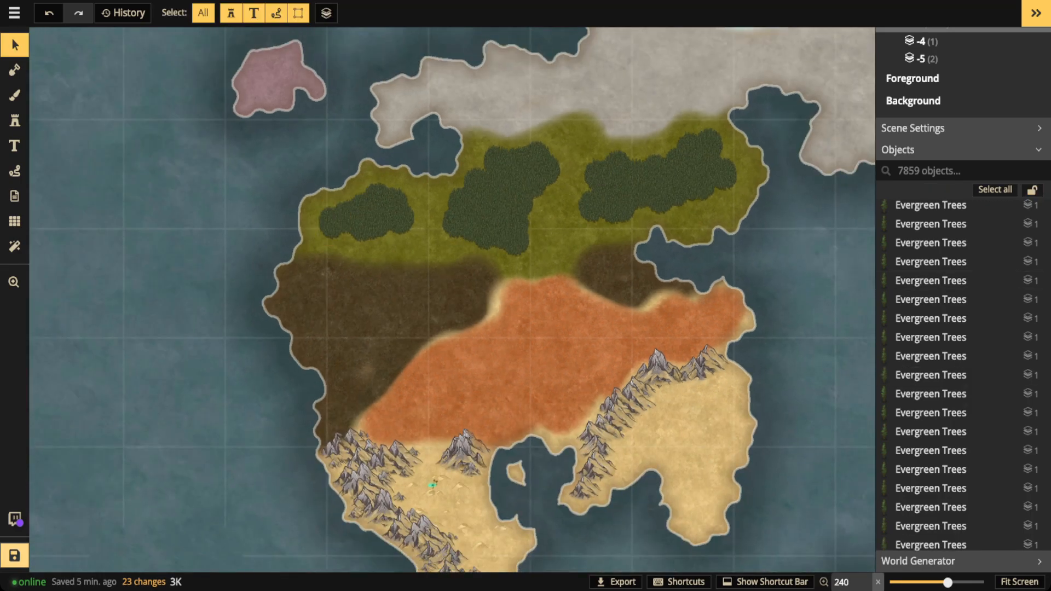
key("ctrl+s")
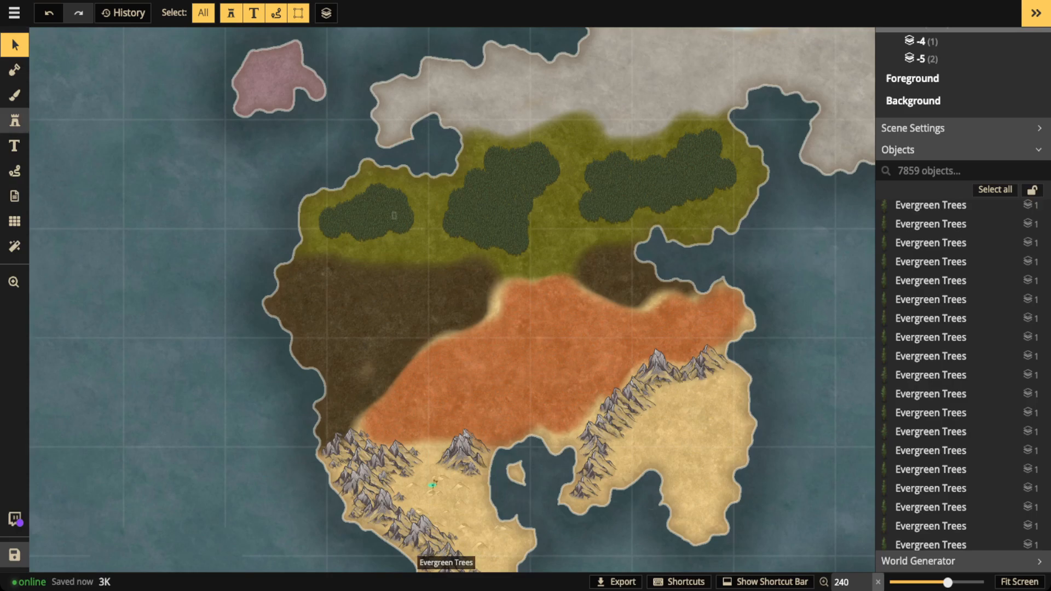
- Set the evergreen stamp's placement density to 61 and scatter sparser trees around the edges of the western forest
left_click(14, 120)
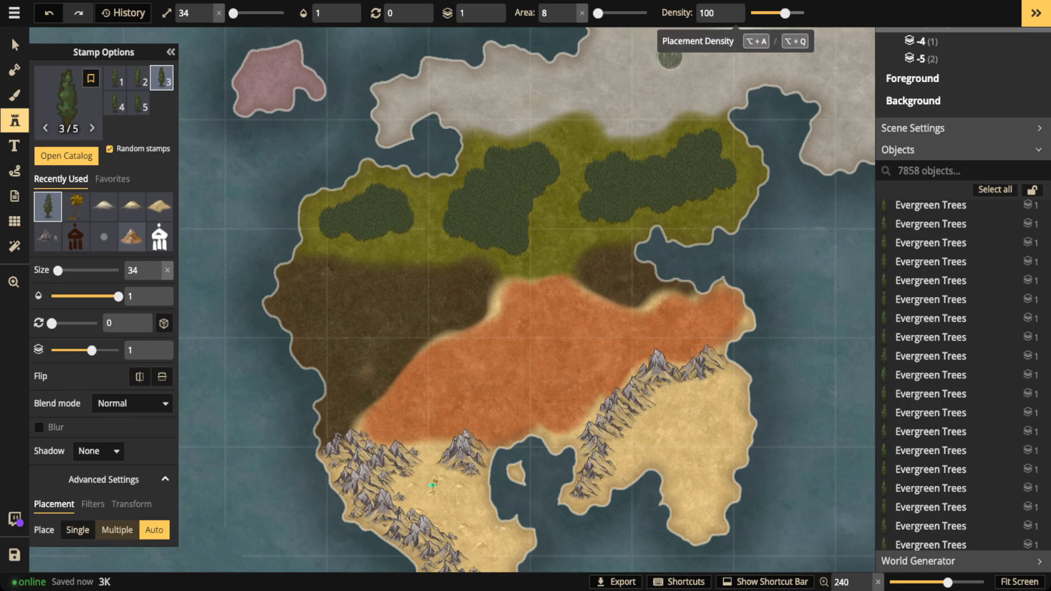
key("alt+a")
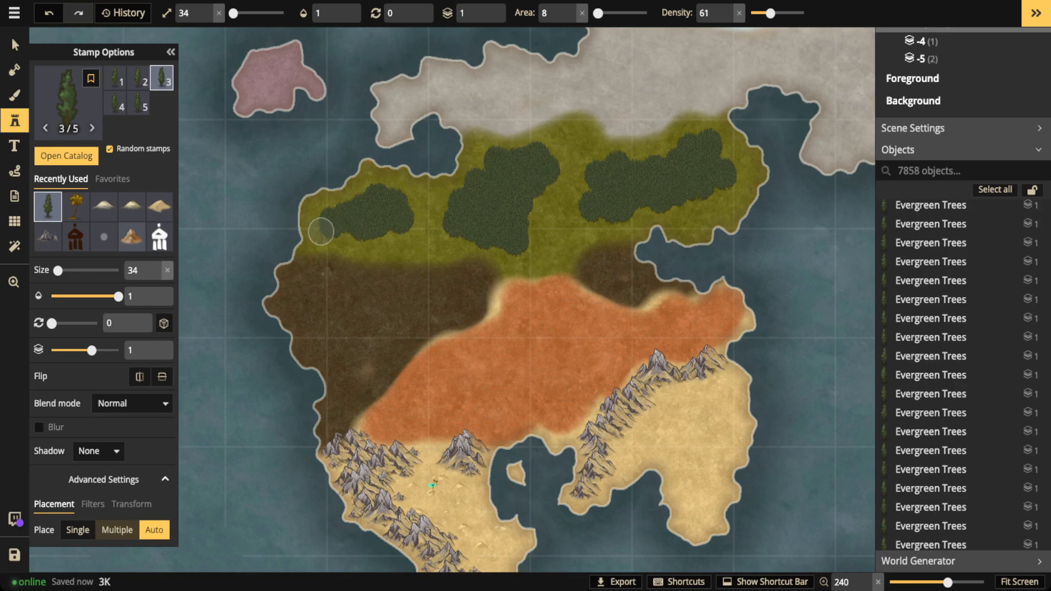
left_click_drag(321, 232, 403, 239)
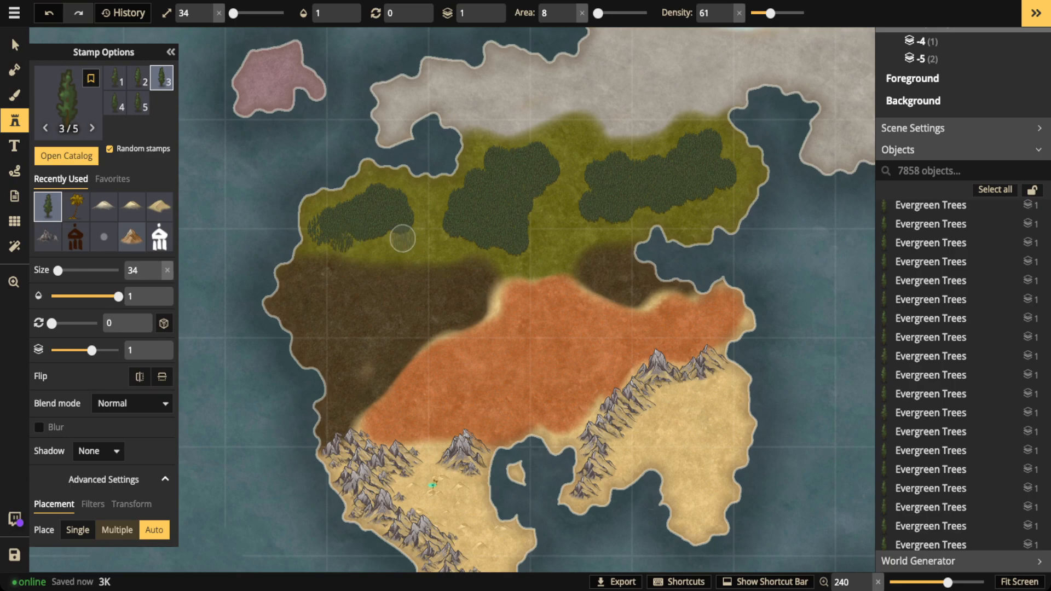
mouse_move(402, 190)
left_mouse_down()
mouse_move(387, 225)
mouse_move(419, 213)
mouse_move(368, 186)
left_mouse_up()
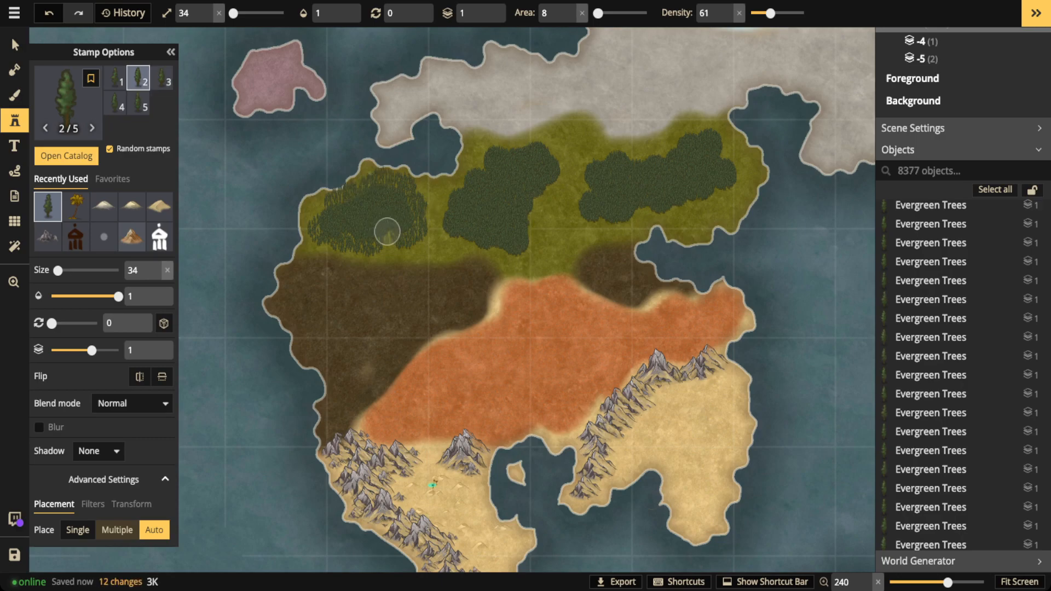
left_click(331, 221)
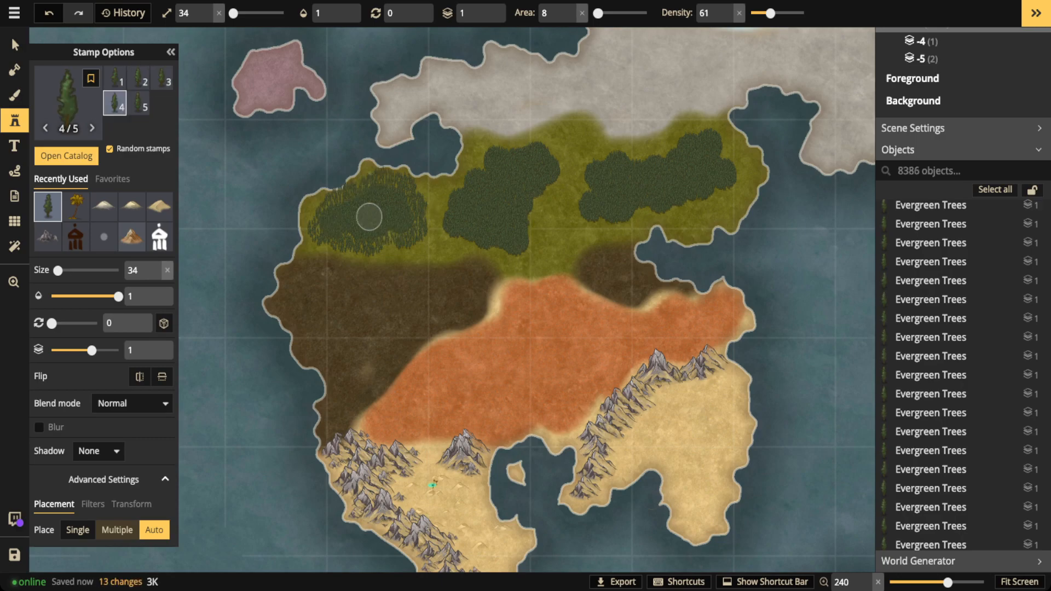
- Scatter sparser evergreen trees along the western and southern edges of the middle forest and touch up the western forest's northern edge
left_click(444, 204)
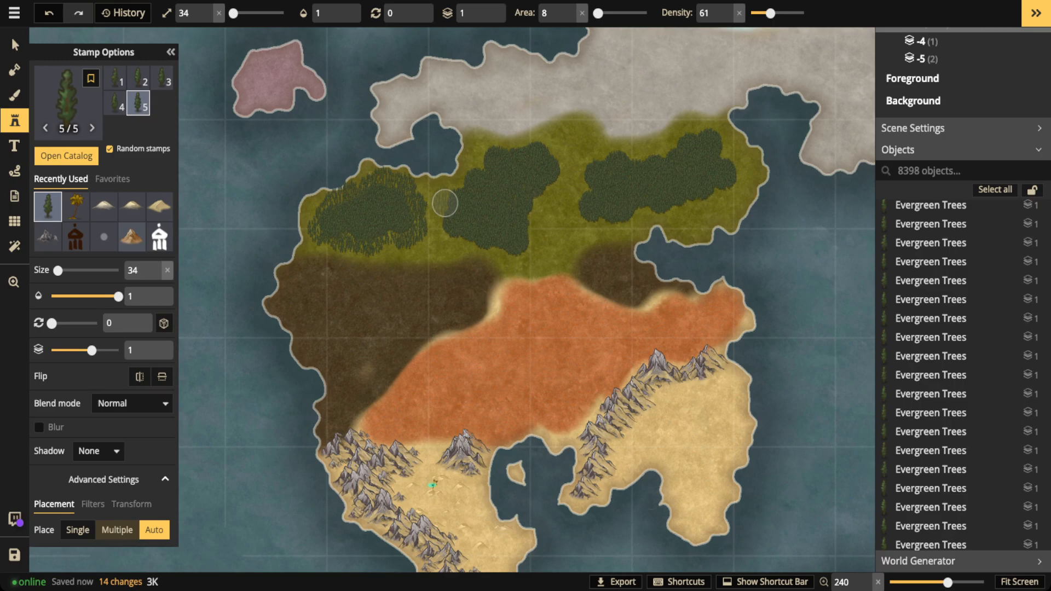
left_click(380, 191)
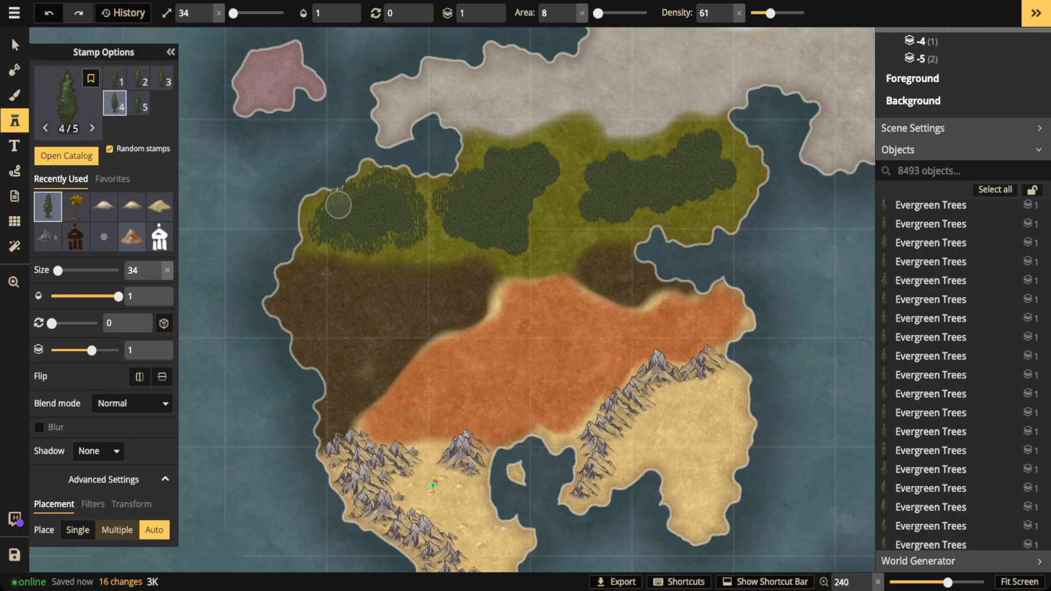
left_click(448, 234)
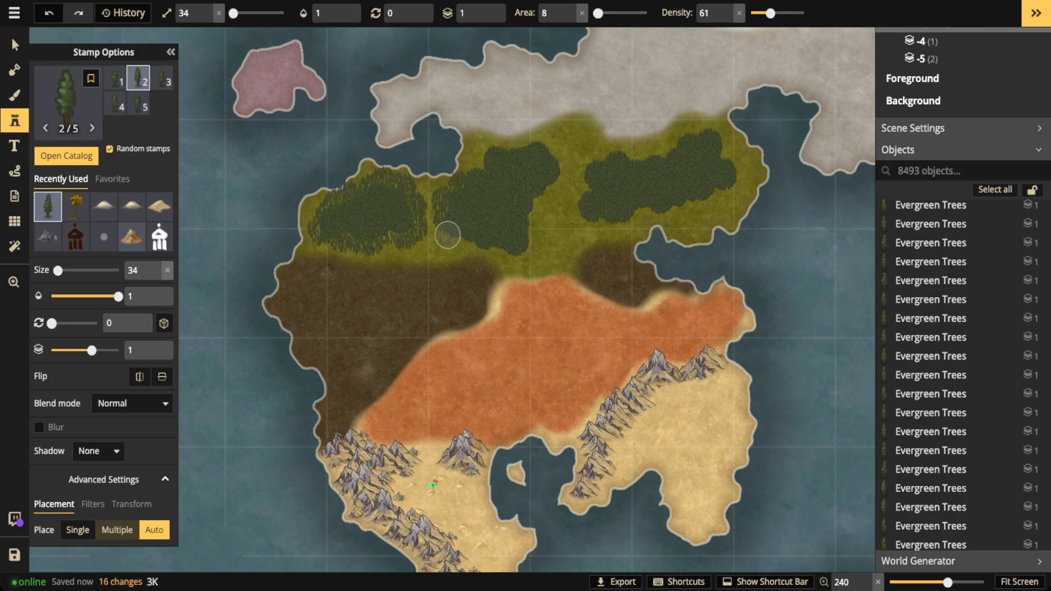
left_click(447, 235)
left_click(473, 240)
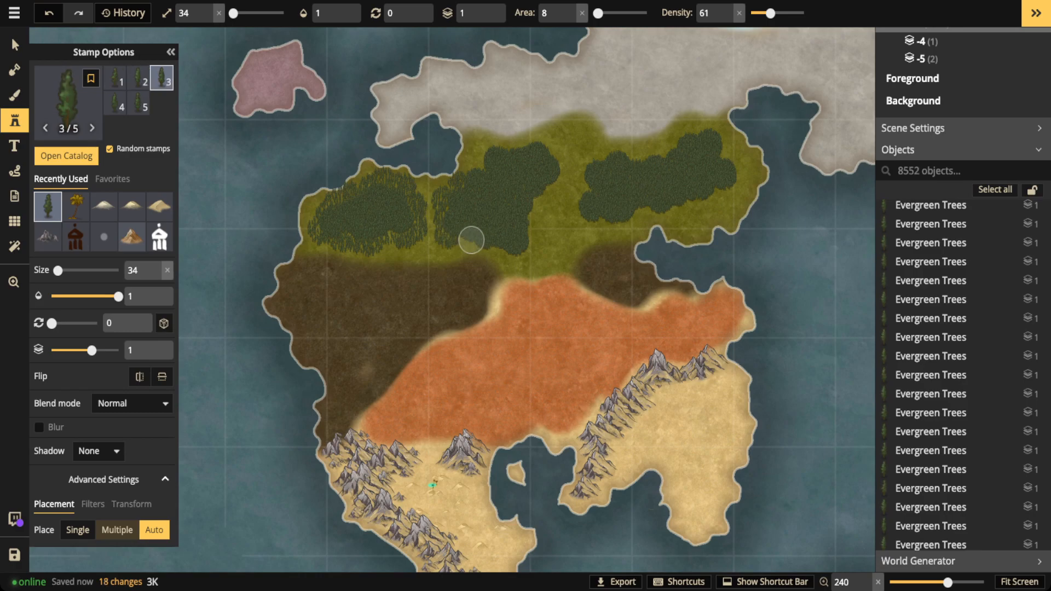
left_click(493, 247)
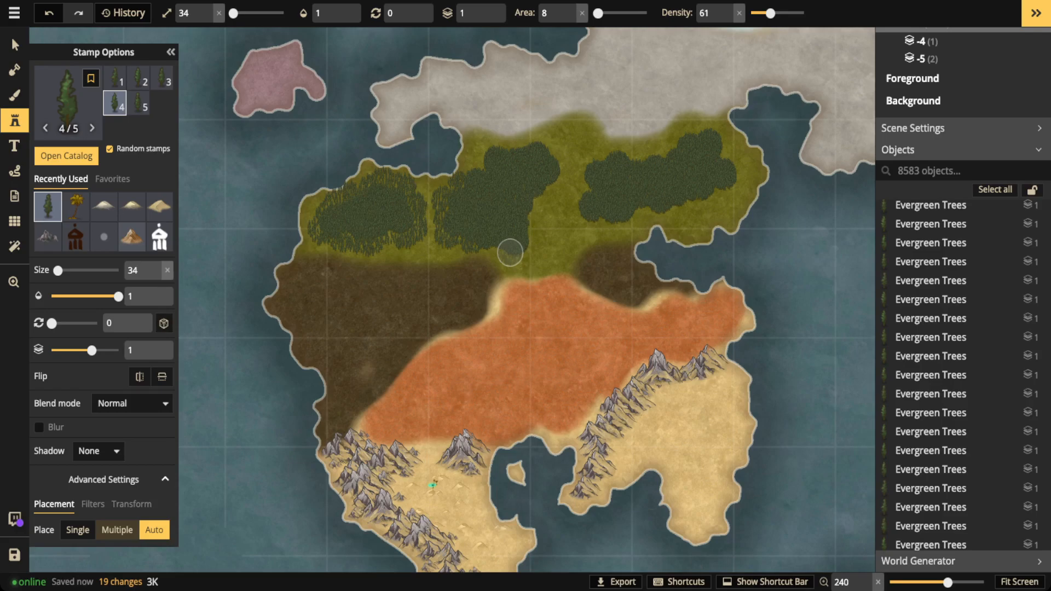
left_click(532, 254)
left_click(532, 234)
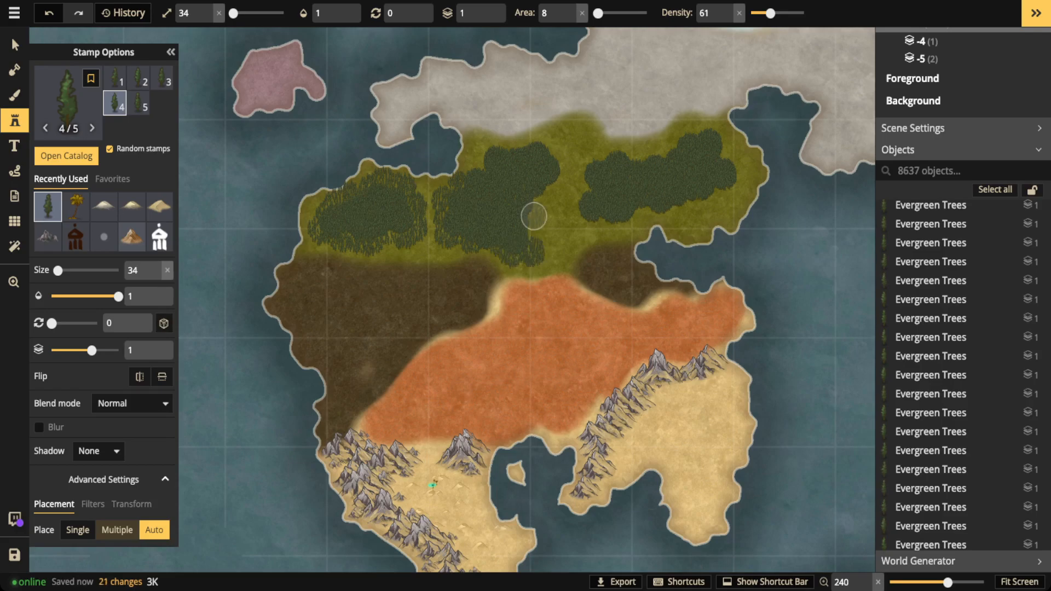
- Scatter sparser evergreen trees up the eastern side of the middle forest and along its northern edge
left_click(533, 216)
left_click(554, 184)
left_click(565, 174)
left_click(564, 162)
left_click(539, 143)
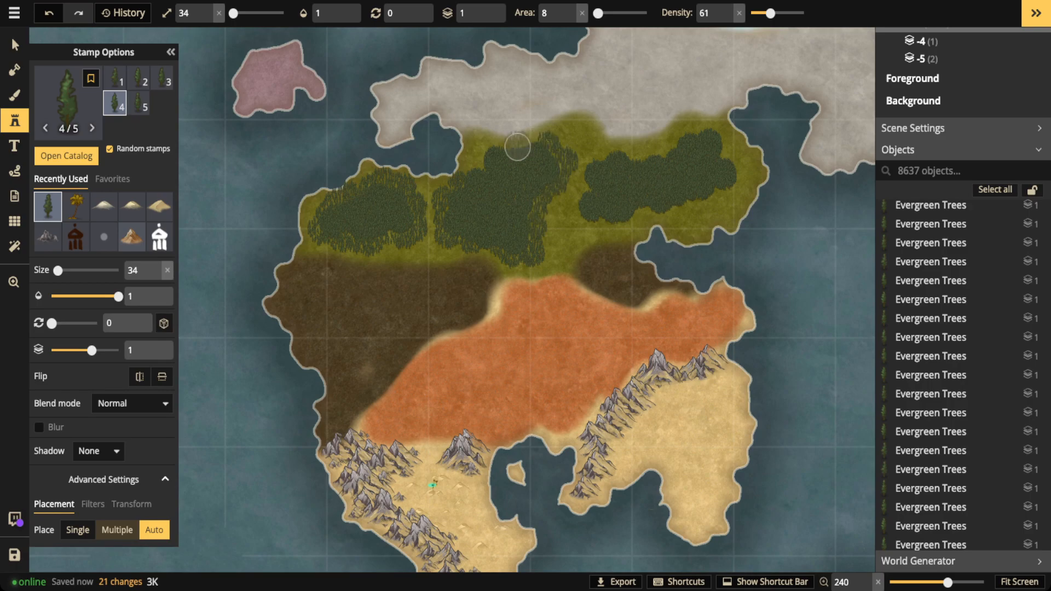
left_click(517, 147)
left_click(477, 159)
- Scatter sparser evergreen trees around the western and southwestern edges of the eastern forest
left_click(586, 190)
left_click(576, 211)
left_click(582, 225)
left_click(599, 225)
left_click(606, 218)
left_click(647, 210)
- Scatter sparser evergreen trees along the northern edge of the eastern forest
left_click(593, 157)
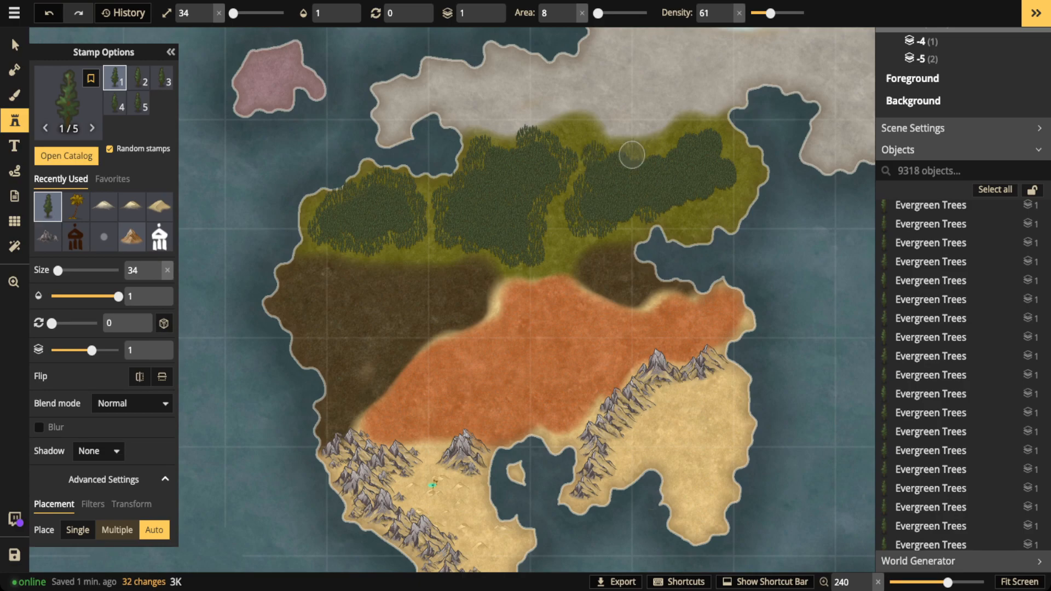
left_click(660, 156)
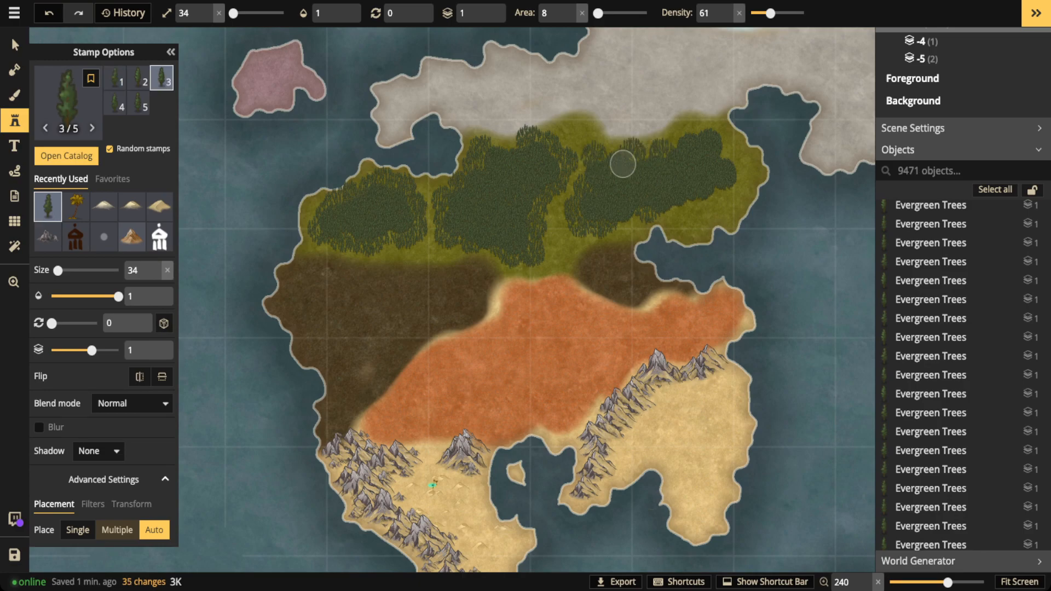
left_click(590, 168)
left_click(690, 144)
left_click(691, 145)
left_click(697, 134)
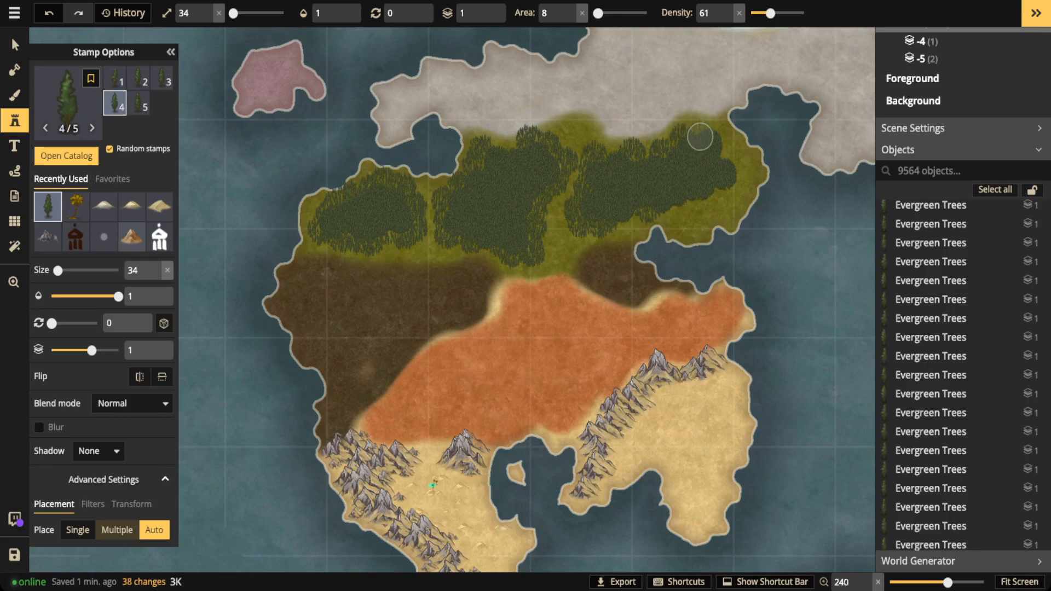
left_click(712, 137)
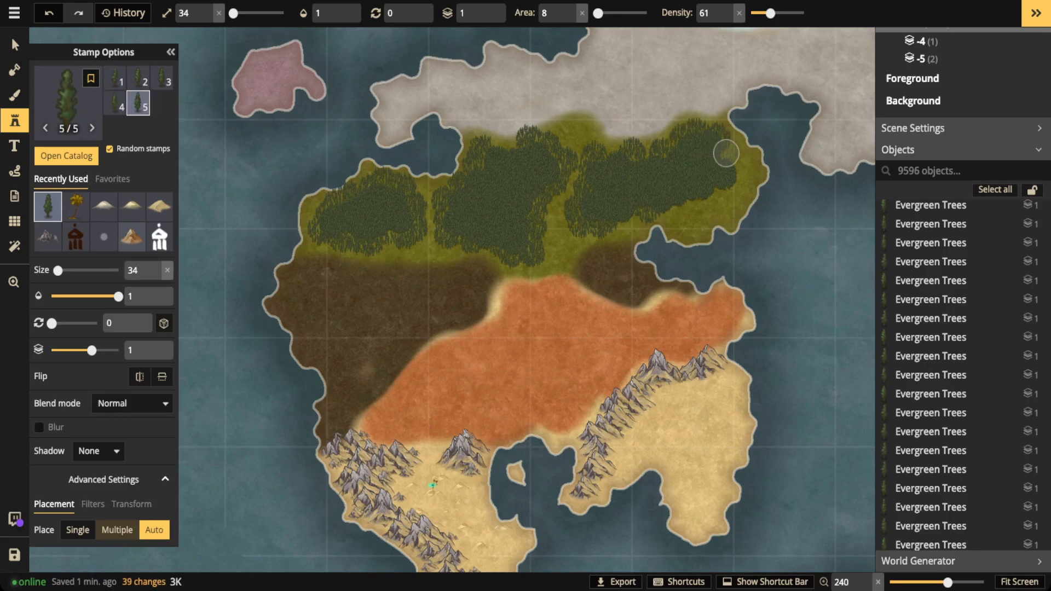
- Soften the eastern and southern edges of the eastern forest with sparser trees and add a patch to the northern middle forest
left_click(727, 153)
left_click(736, 177)
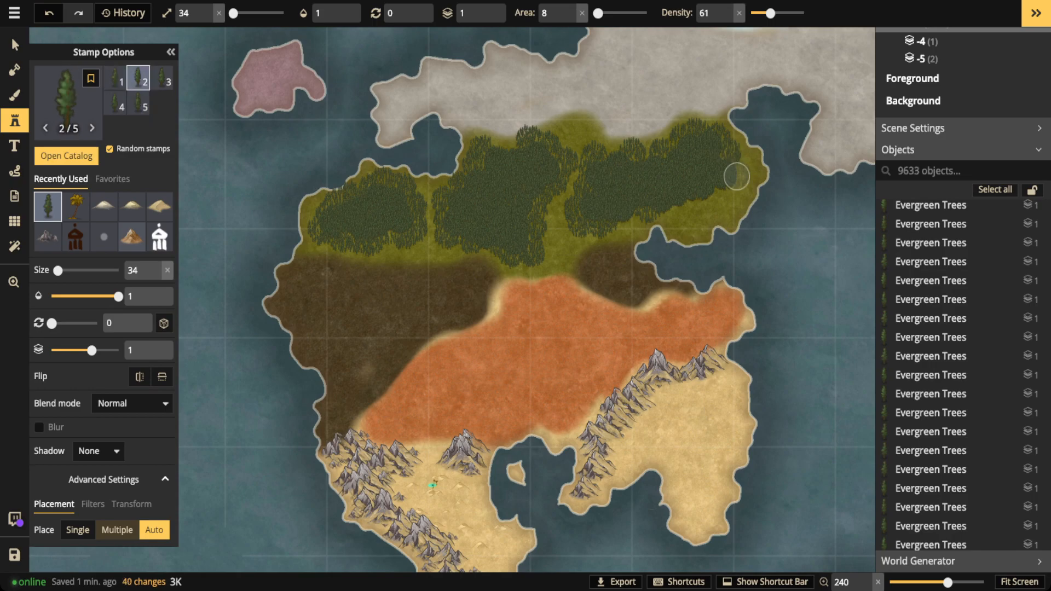
left_click(737, 177)
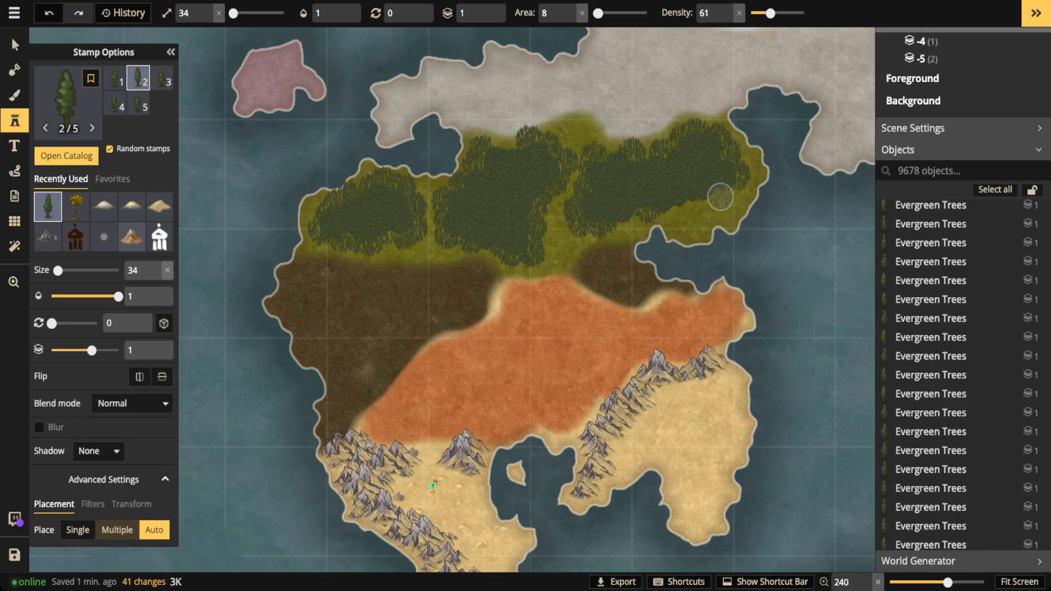
left_click(693, 201)
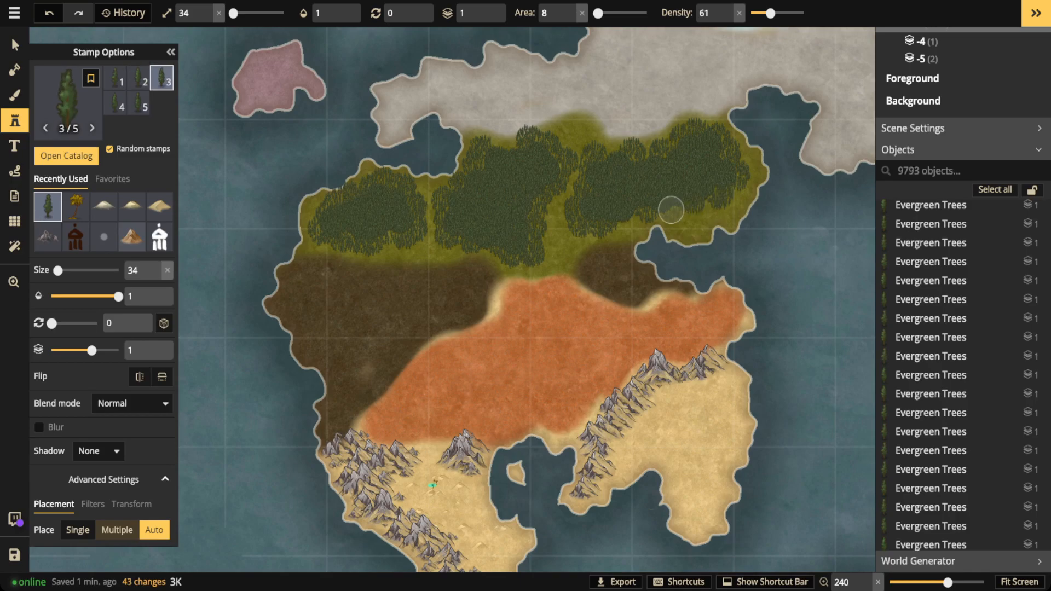
left_click(627, 215)
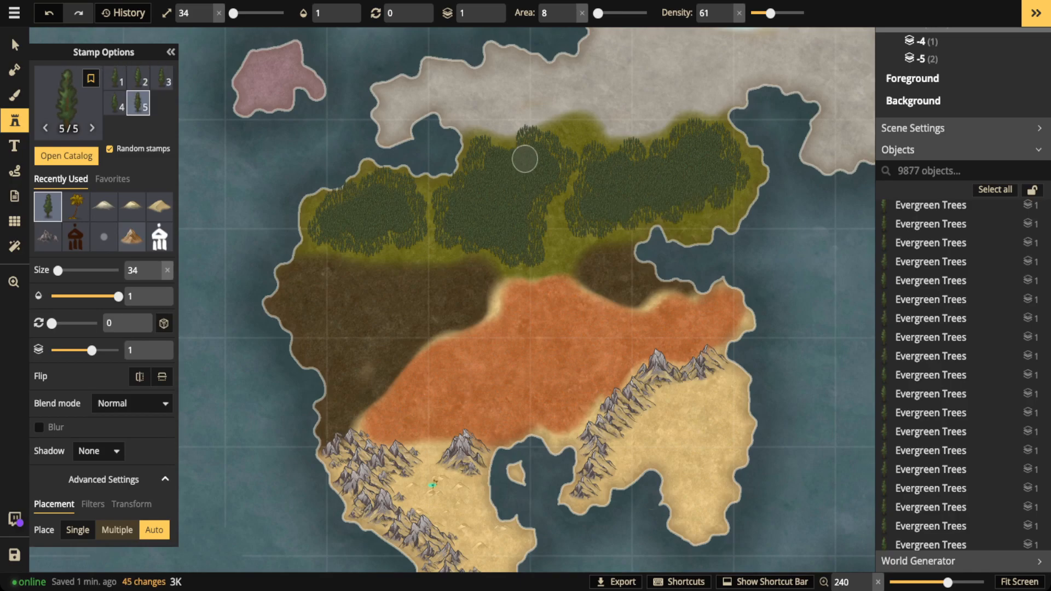
left_click(526, 160)
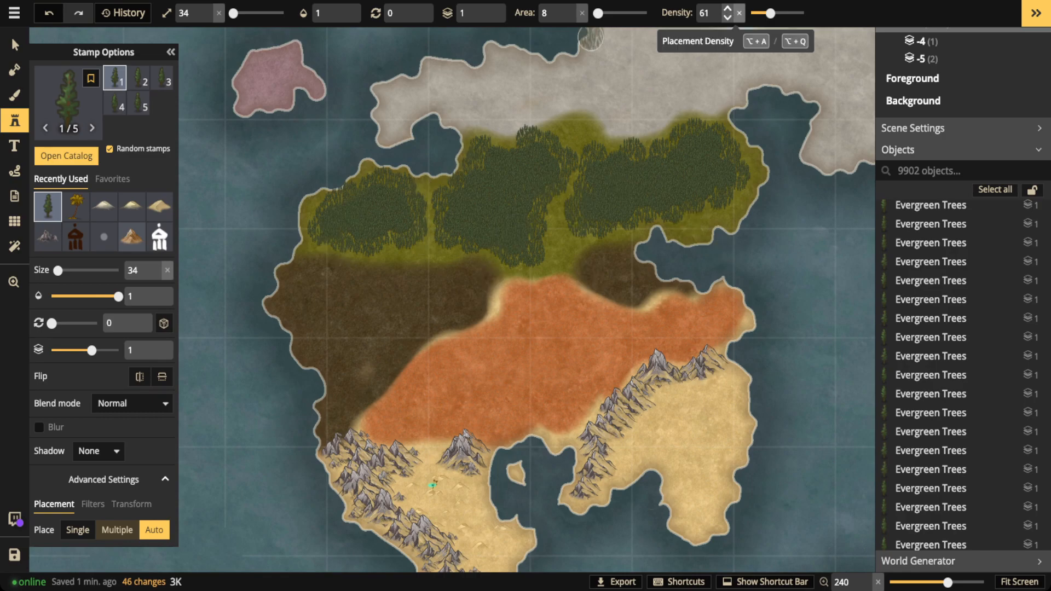
- Set the stamp's placement density to 28 and scatter very sparse evergreens around the forests and in the gaps between them
left_click_drag(771, 13, 757, 13)
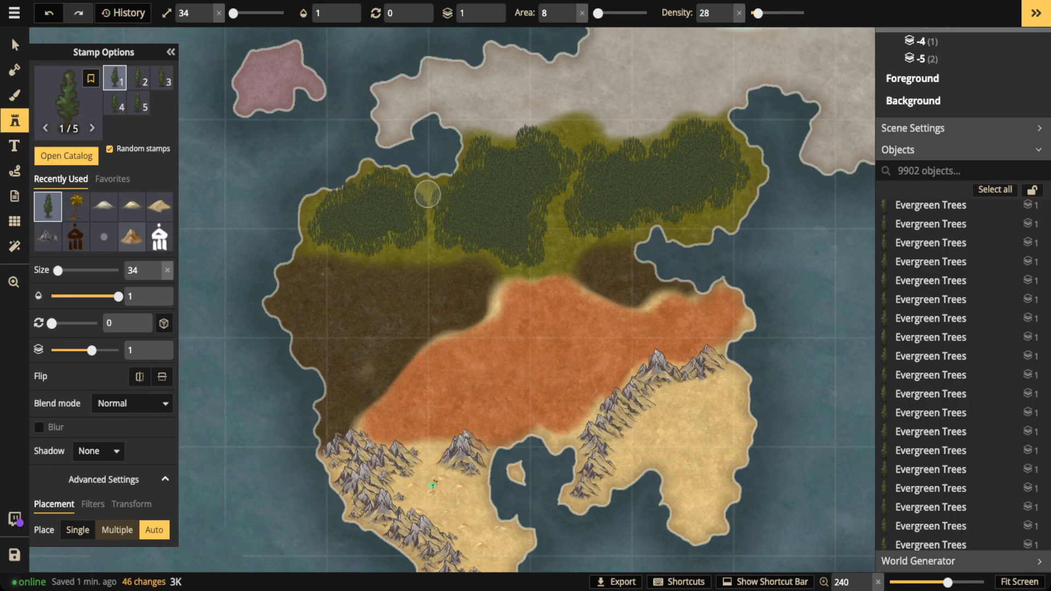
left_click_drag(429, 230, 429, 208)
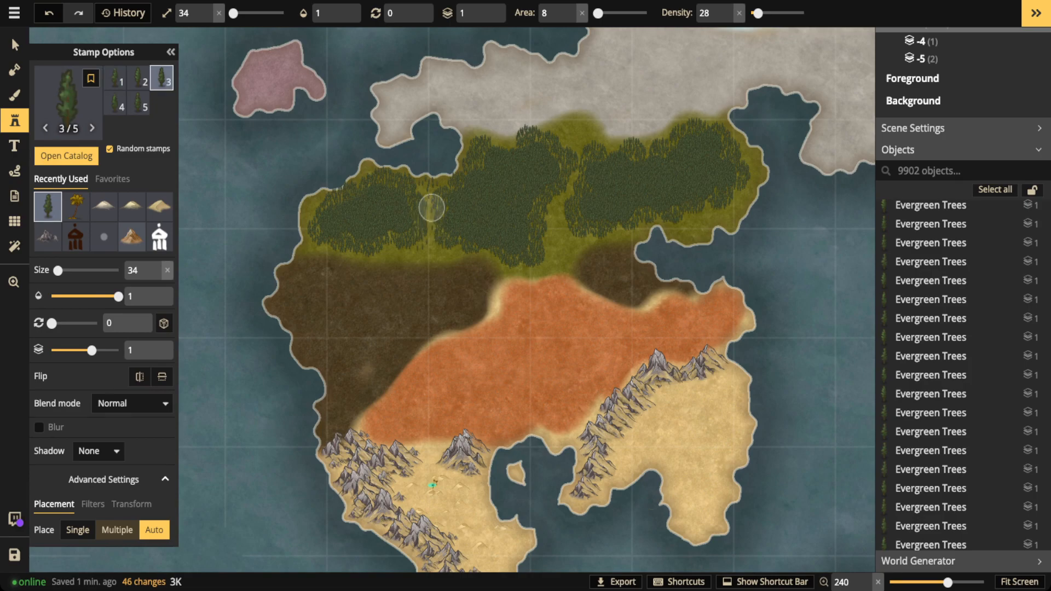
left_click_drag(319, 207, 332, 235)
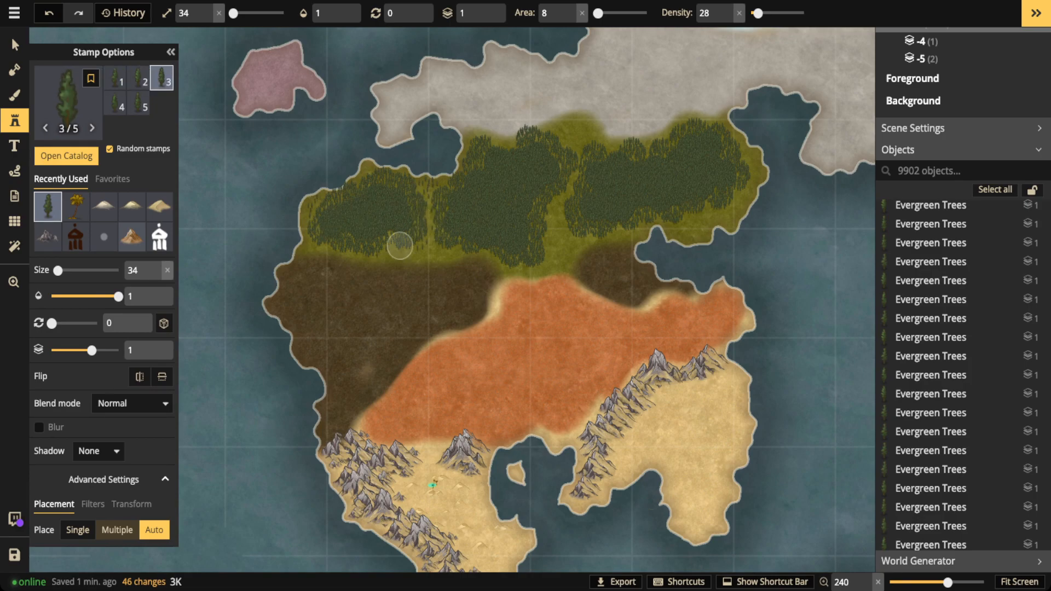
mouse_move(526, 256)
left_mouse_down()
mouse_move(541, 250)
mouse_move(565, 180)
mouse_move(567, 232)
left_mouse_up()
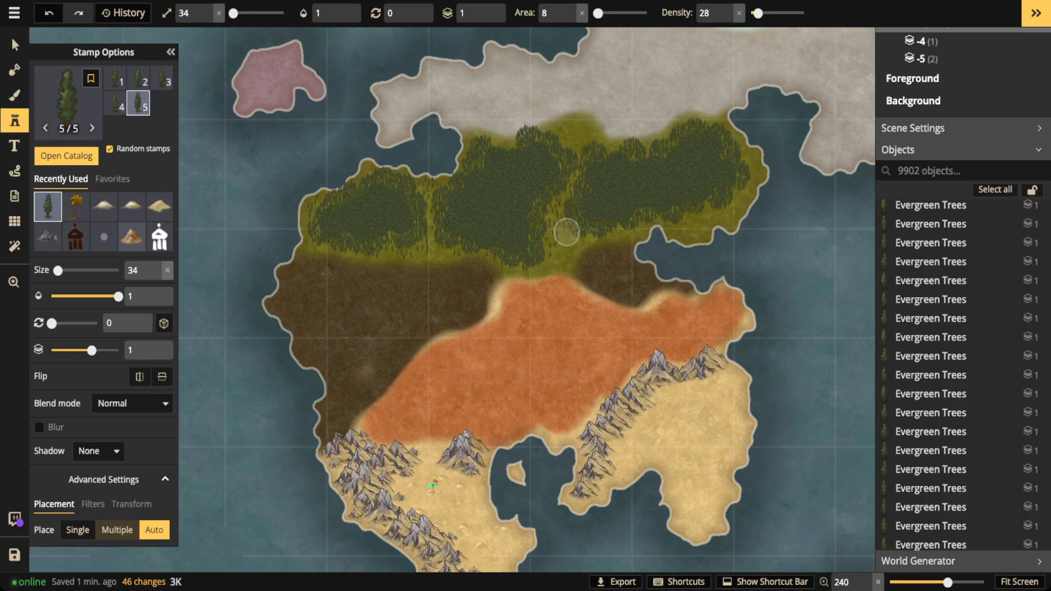
mouse_move(591, 219)
left_mouse_down()
mouse_move(701, 205)
mouse_move(681, 219)
mouse_move(725, 206)
mouse_move(742, 184)
mouse_move(715, 141)
mouse_move(687, 139)
mouse_move(656, 157)
mouse_move(537, 145)
mouse_move(482, 152)
left_mouse_up()
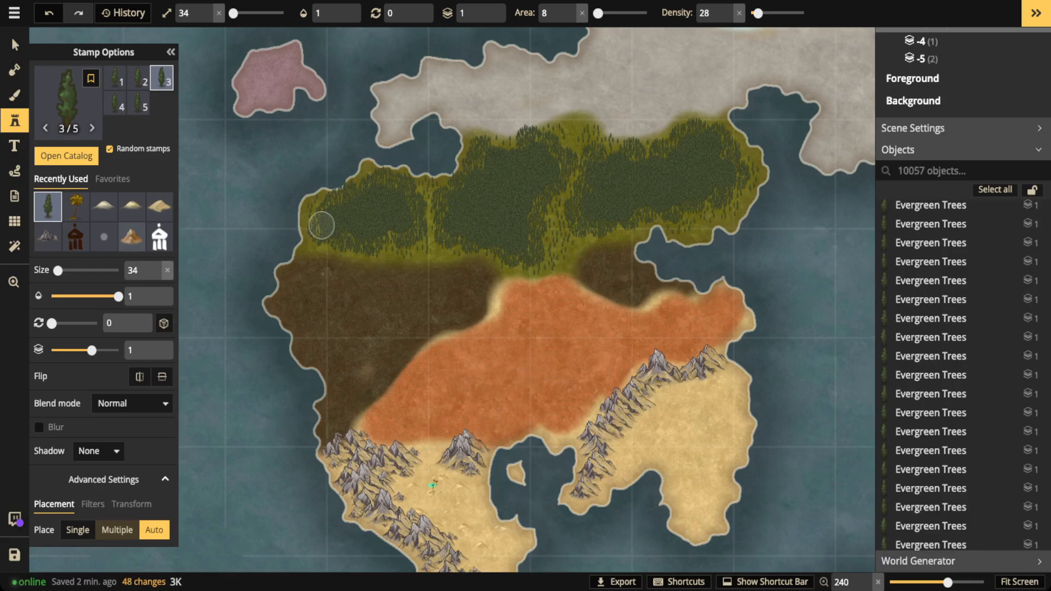
- Outline the western evergreen forest with a free-drawn path and delete the outline
scroll(338, 161, "up", 2)
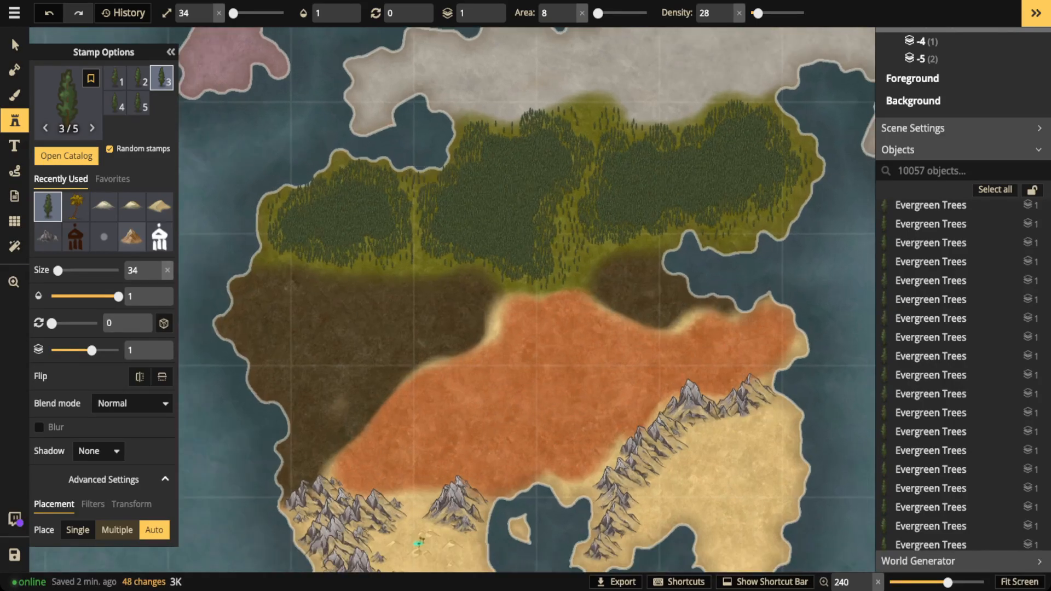
scroll(318, 214, "up", 1)
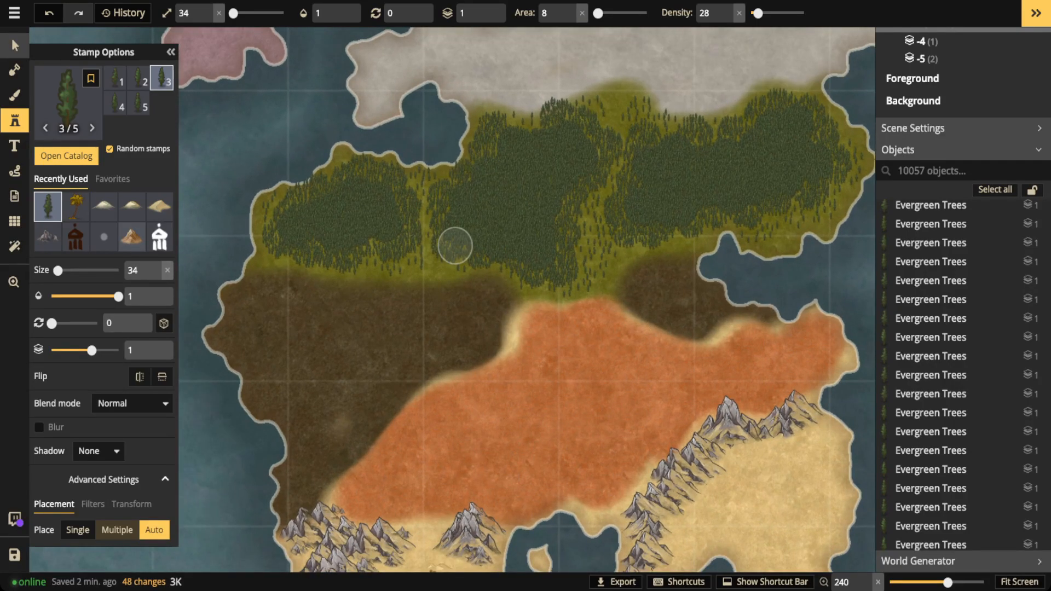
scroll(324, 232, "up", 1)
left_click(14, 45)
left_click(15, 172)
left_click_drag(353, 174, 337, 188)
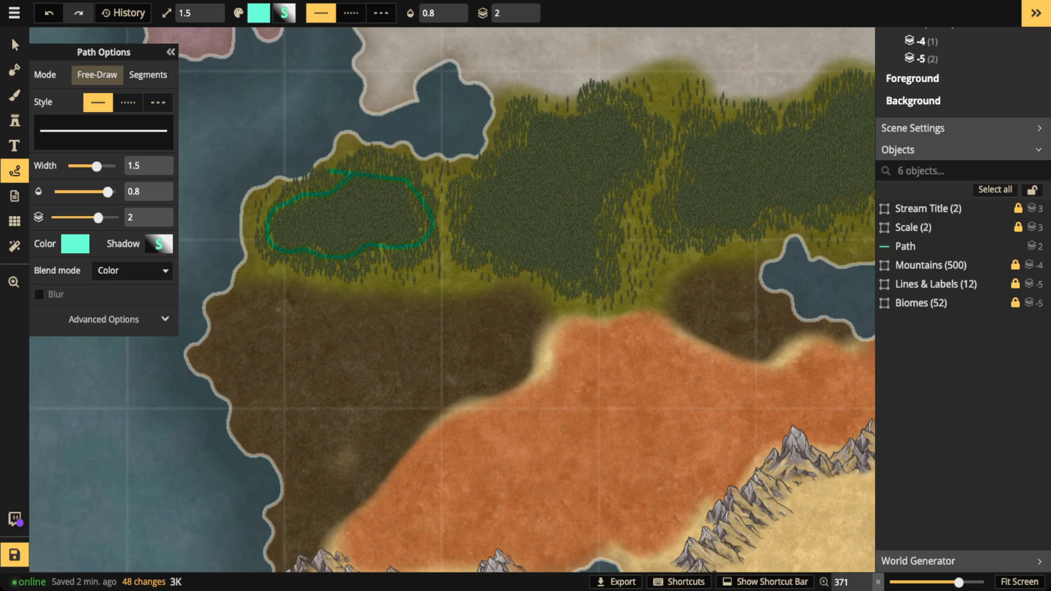
left_click_drag(330, 172, 329, 170)
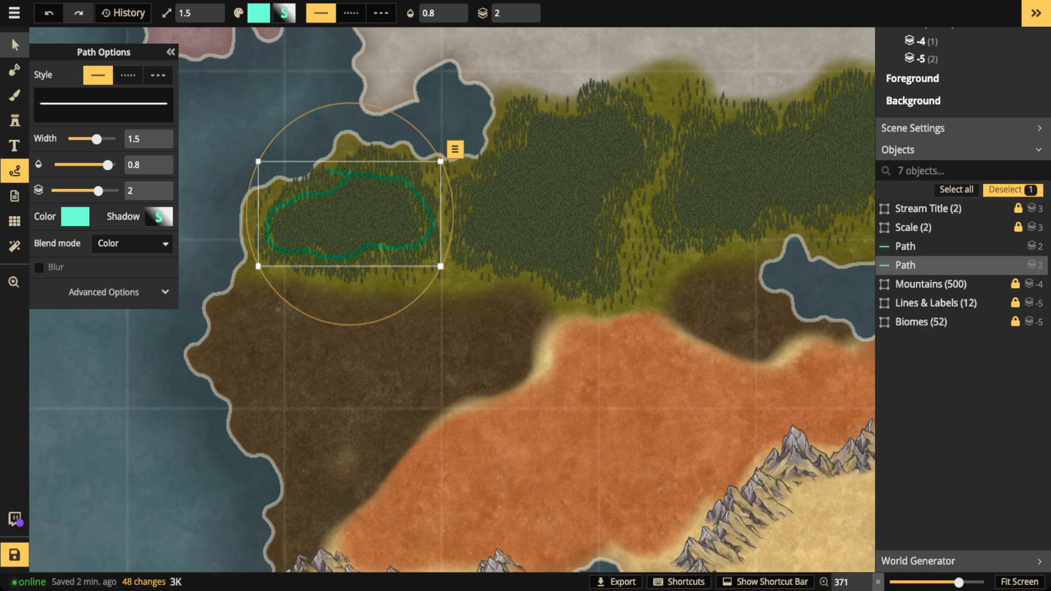
left_click(15, 45)
key("Delete")
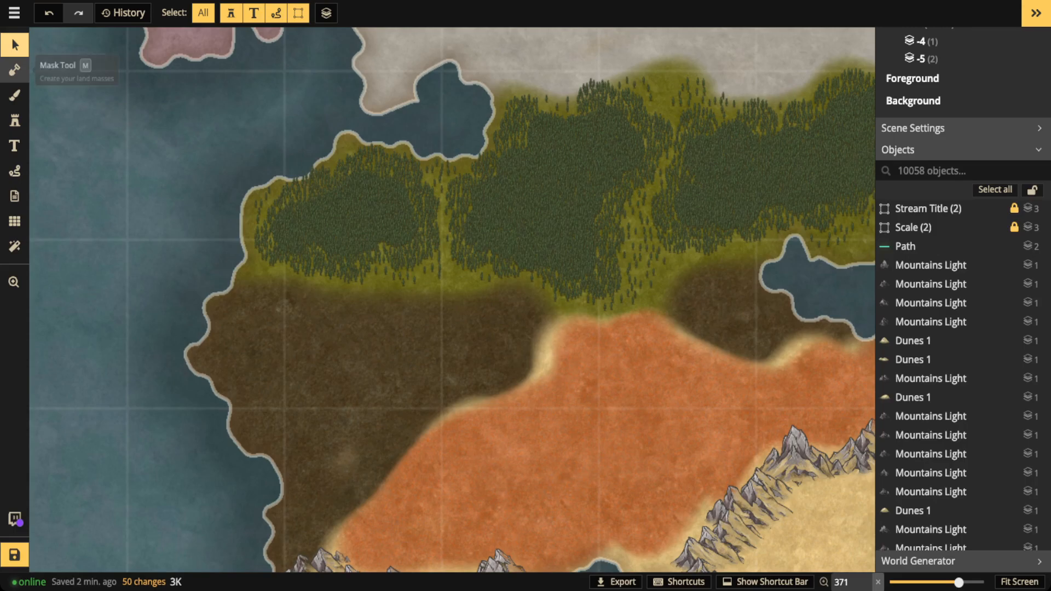
- Reset the evergreen stamp to density 100 and area 0, and place individual trees to fill gaps in the western forest's edges
left_click(15, 120)
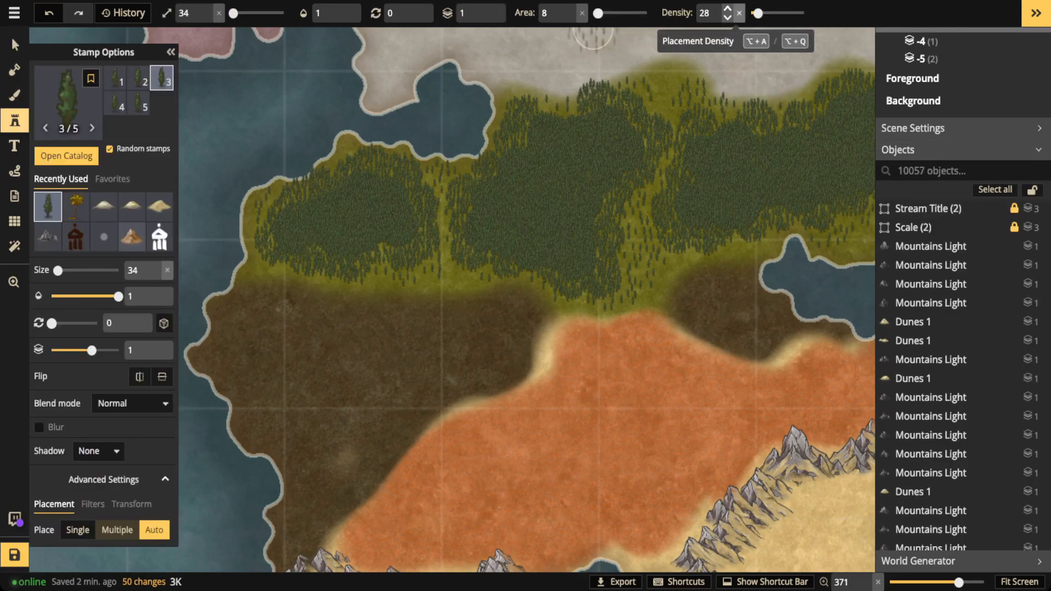
left_click(738, 13)
left_click(582, 13)
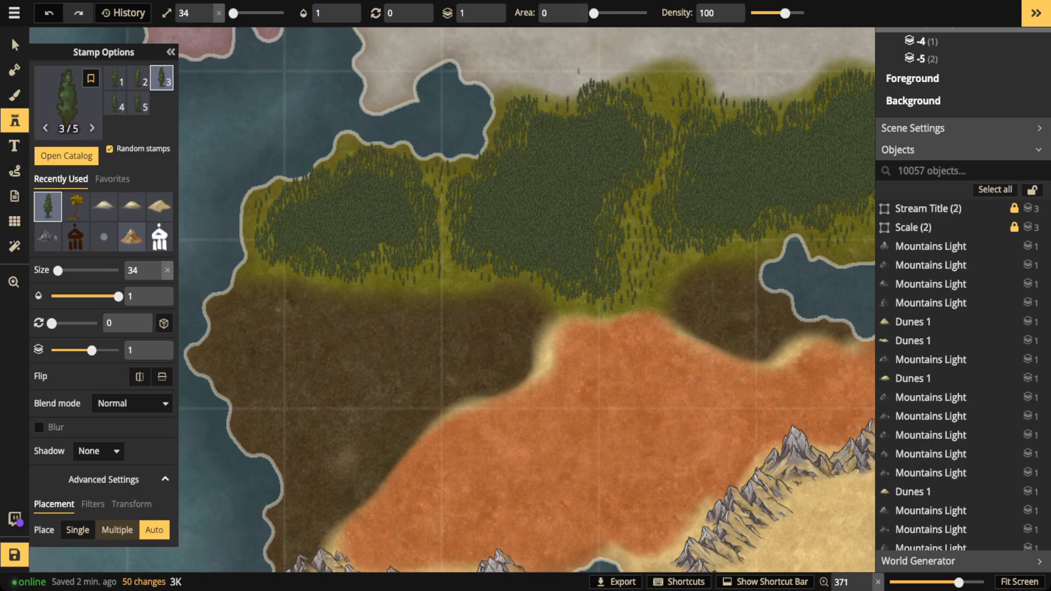
scroll(323, 233, "up", 5)
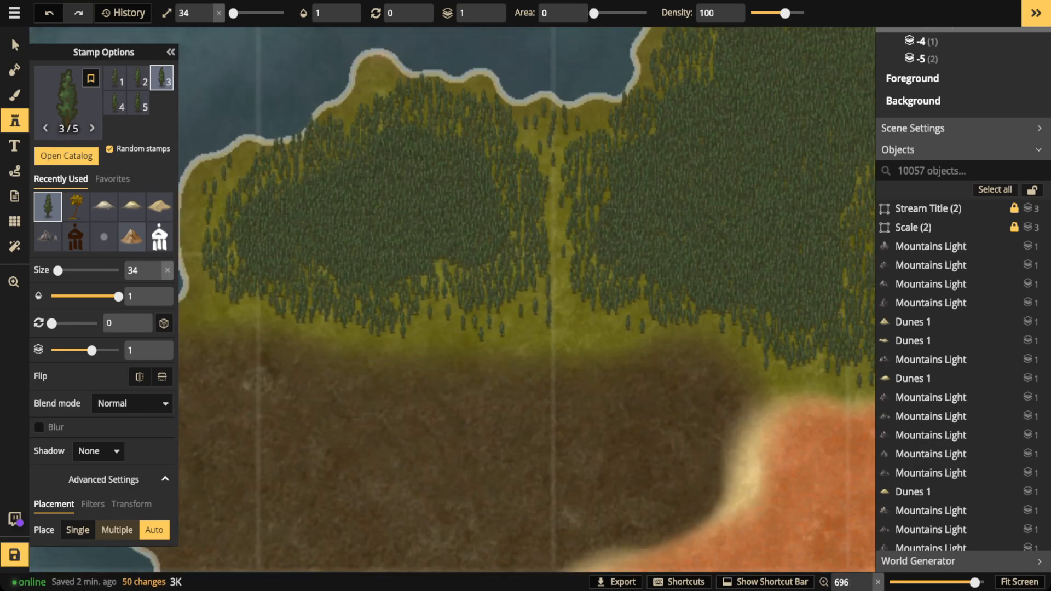
left_click(320, 270)
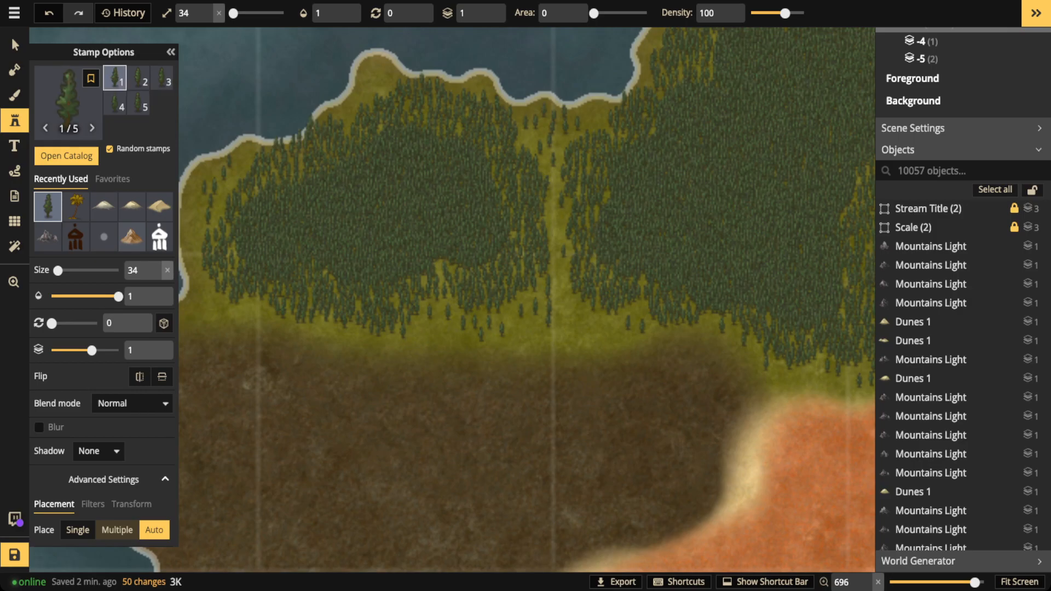
left_click(302, 170)
left_click(245, 196)
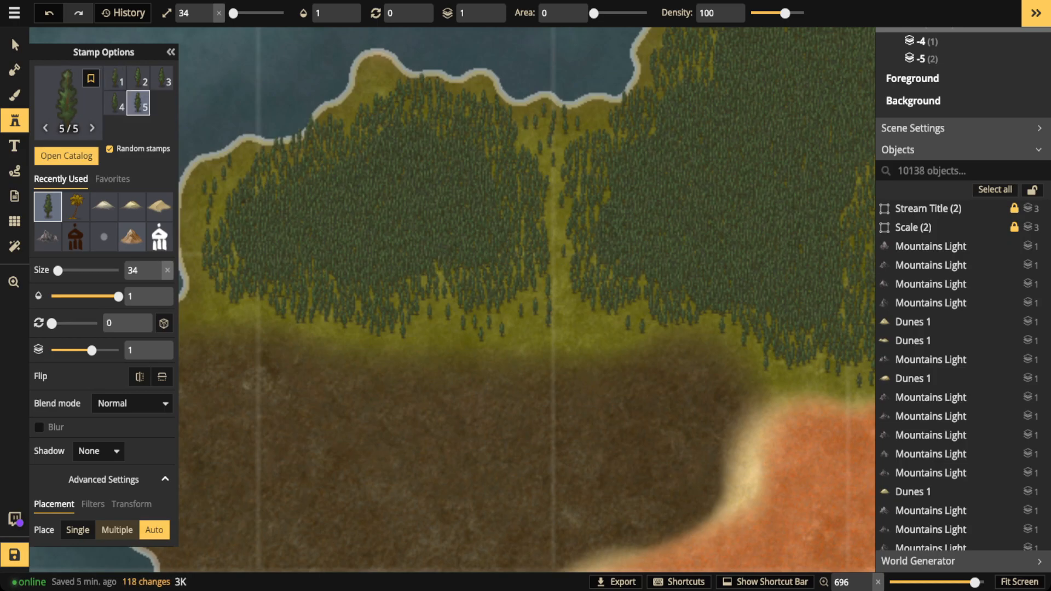
- Place individual evergreens to fill the gaps along the northern and outer edges of the middle forest
left_click_drag(591, 285, 462, 311)
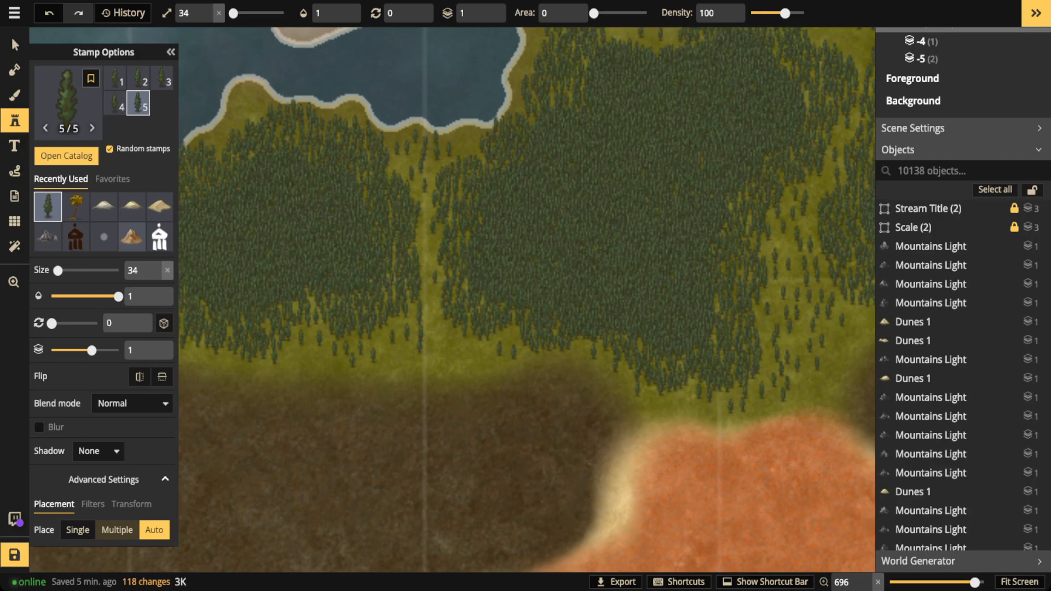
left_click_drag(583, 104, 515, 163)
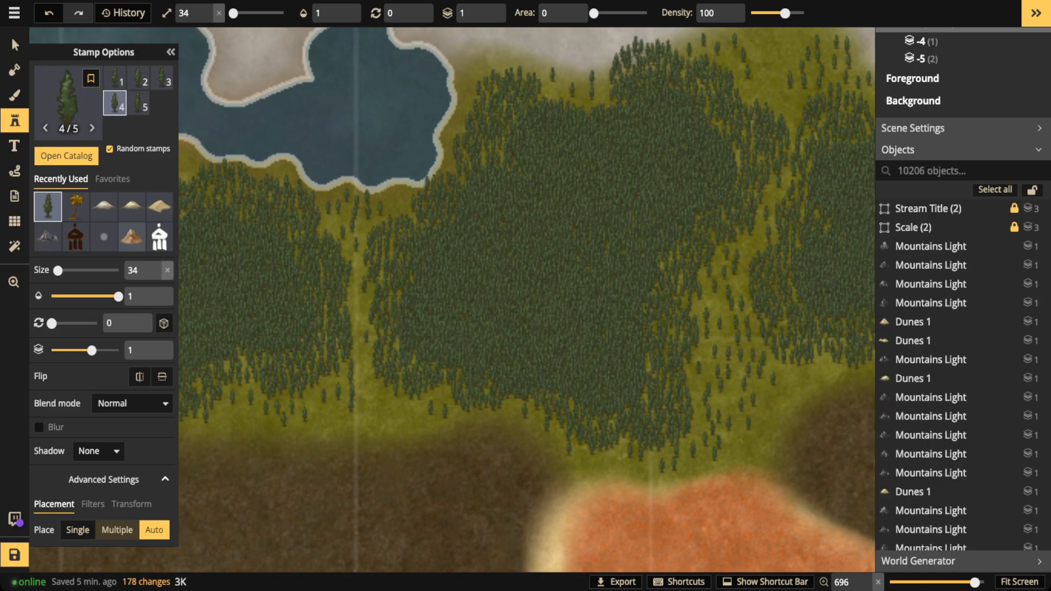
mouse_move(556, 98)
left_mouse_down()
mouse_move(611, 97)
mouse_move(607, 85)
left_mouse_up()
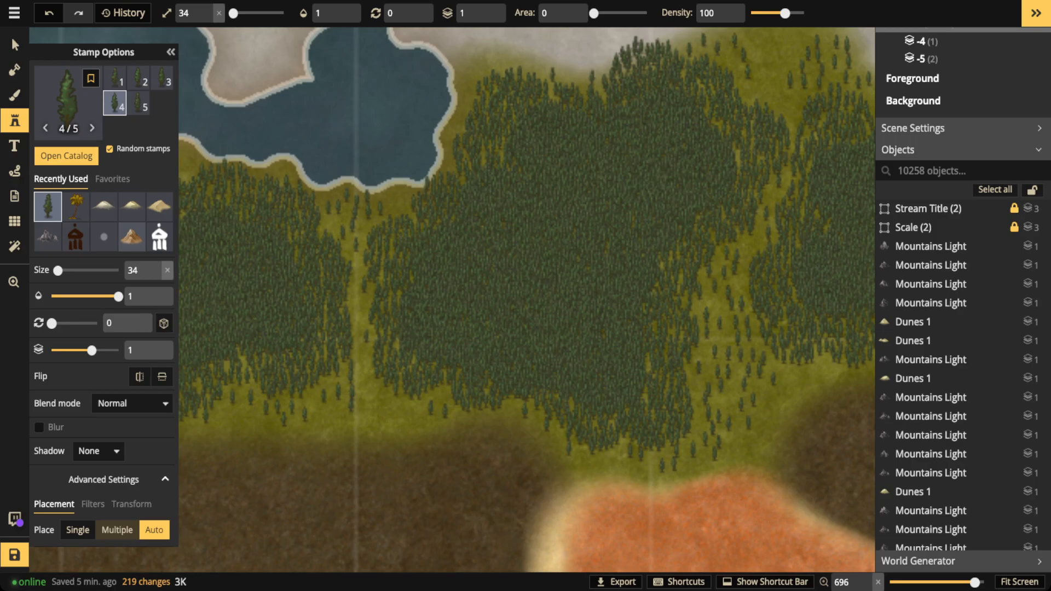
left_click(769, 100)
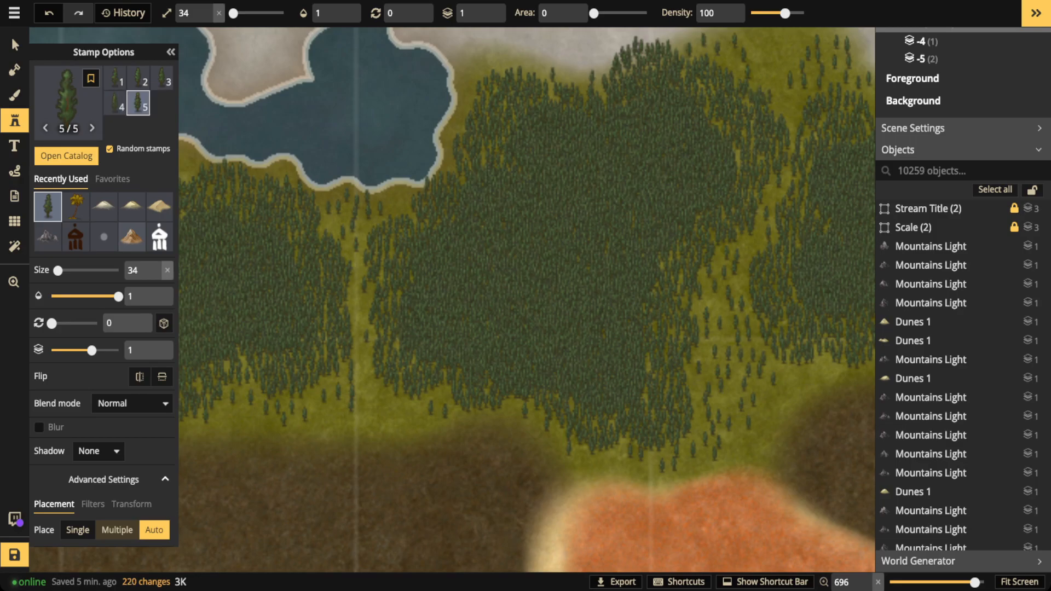
- Place individual evergreens to thicken the northern and eastern edges of the middle forest and the edge of the neighbouring eastern forest
left_click_drag(713, 49, 597, 62)
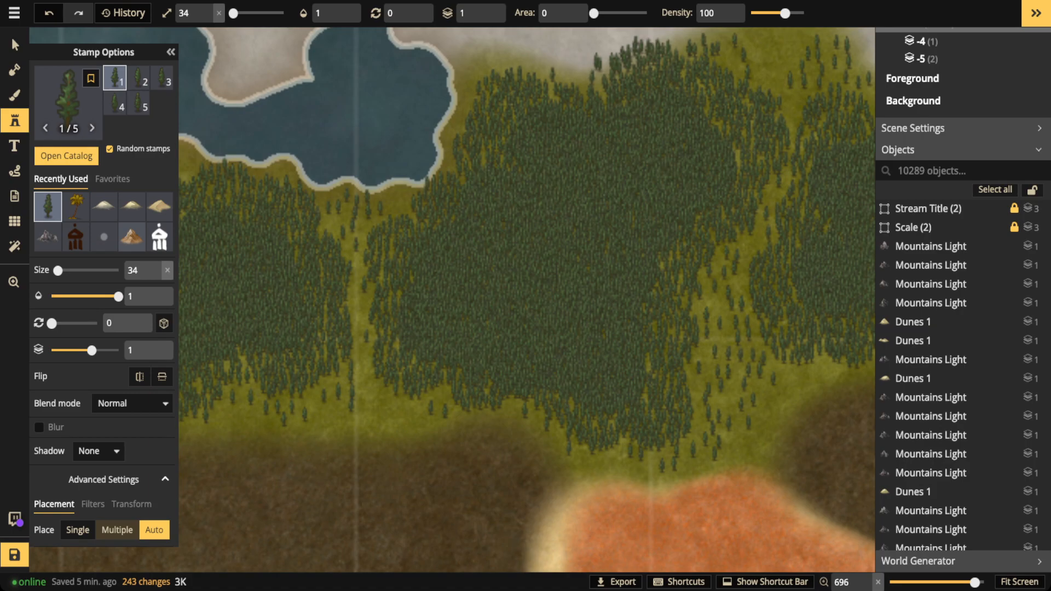
left_click_drag(669, 256, 672, 282)
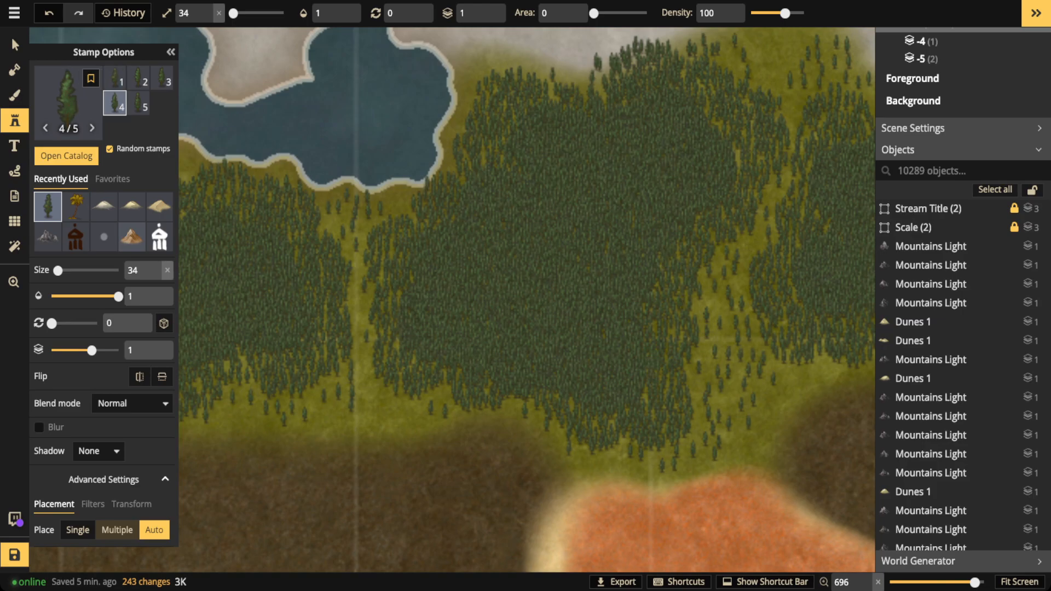
left_click(794, 297)
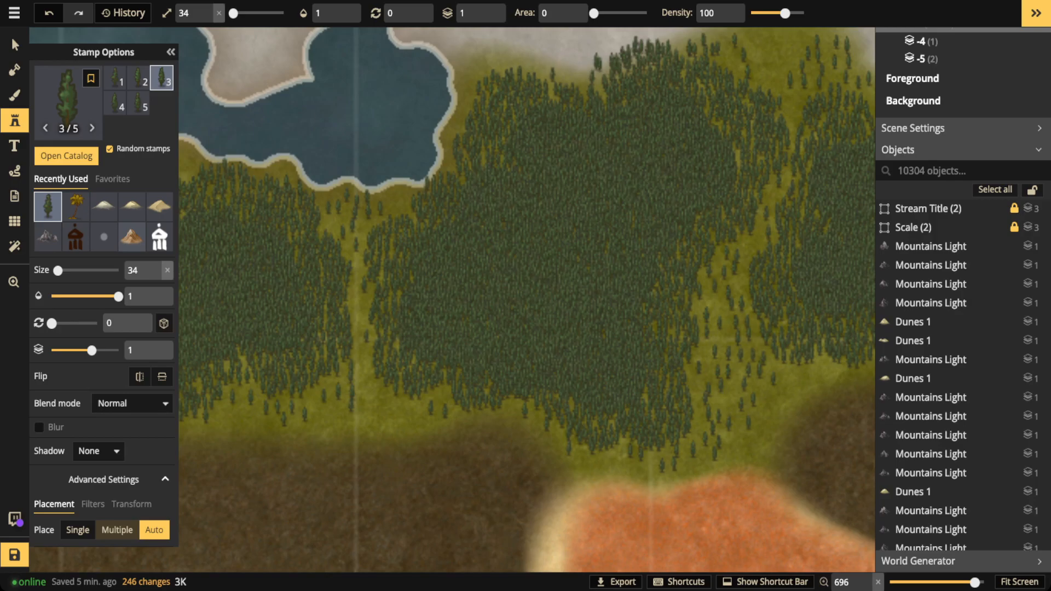
left_click(741, 282)
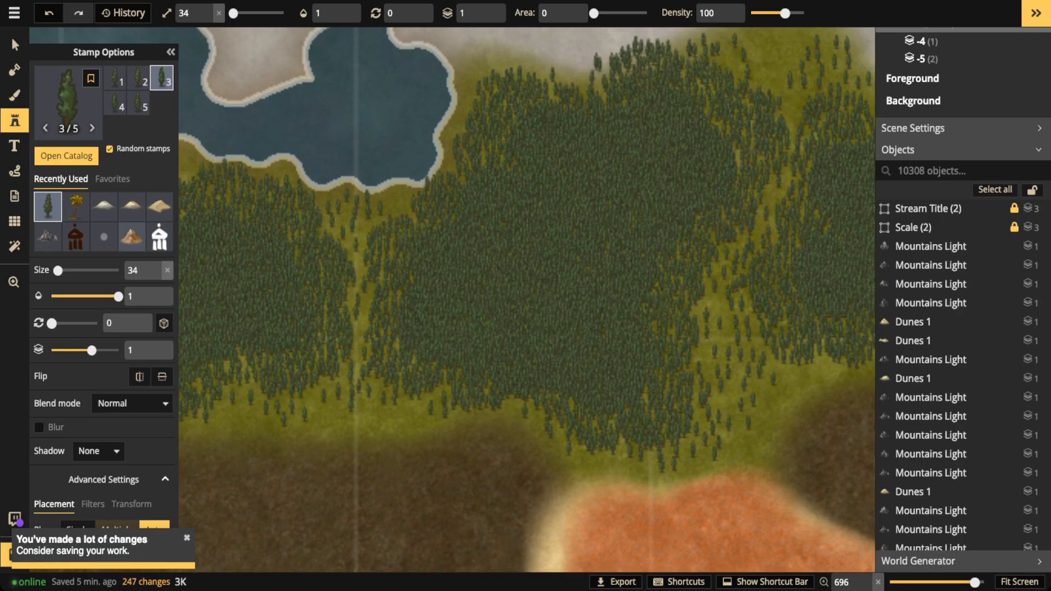
left_click_drag(465, 112, 543, 74)
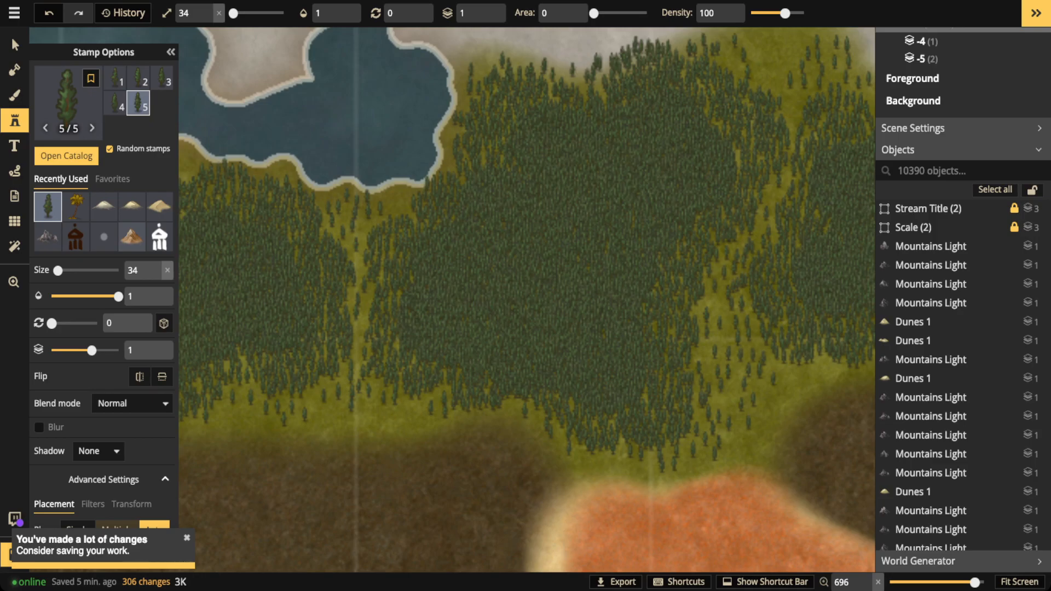
- Place individual evergreens in the gap between the middle and eastern forests and around the eastern forest's outer edges
key("space")
left_click_drag(613, 262, 433, 274)
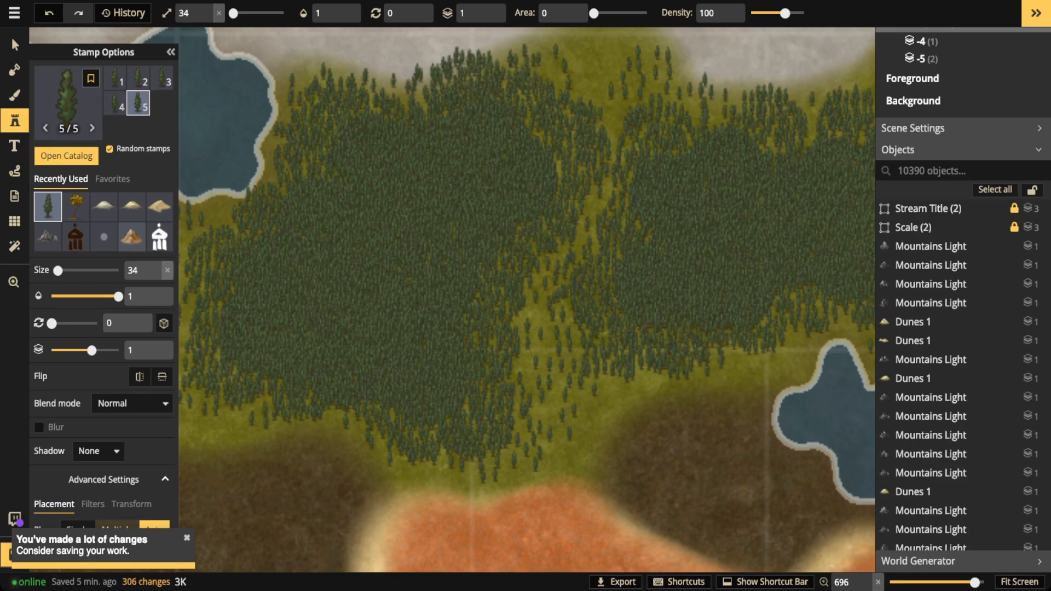
left_click_drag(522, 335, 533, 282)
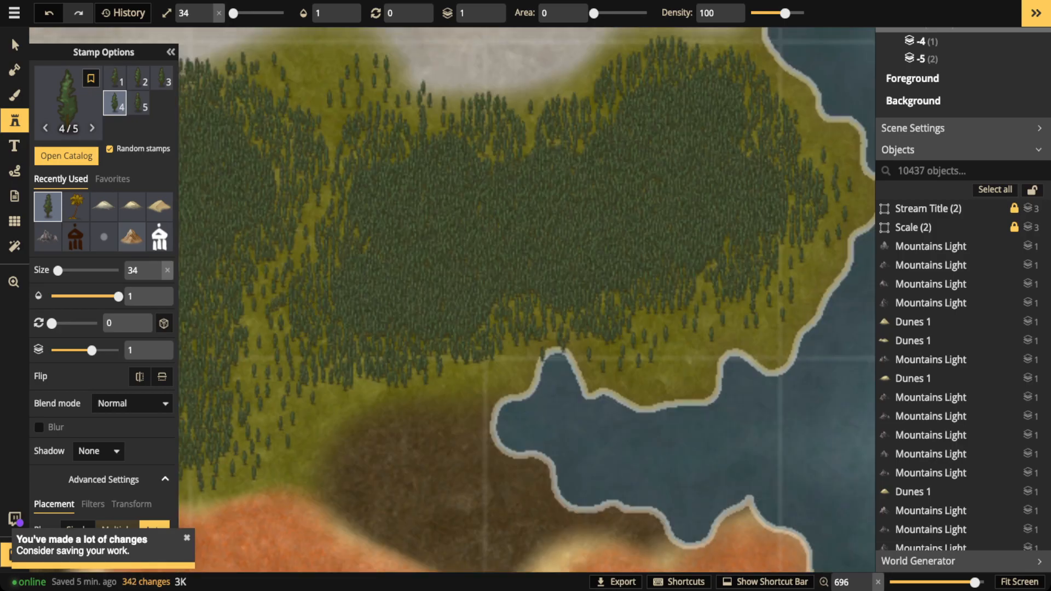
left_click_drag(646, 332, 710, 310)
left_click(711, 50)
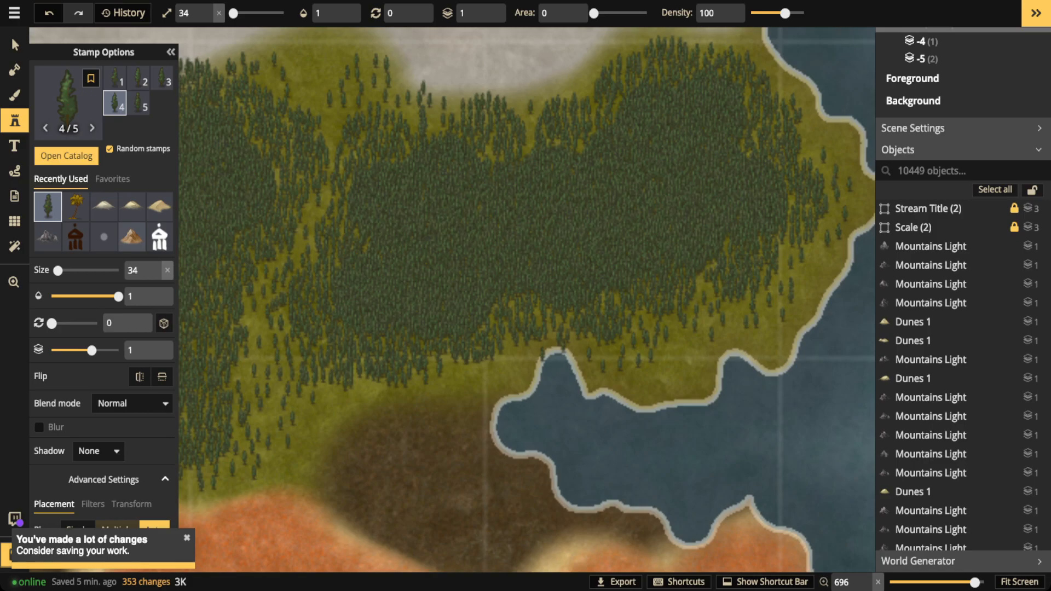
- Select and delete the stray evergreen at the northern tip of the inlet below the eastern forest
left_click(14, 45)
left_click(381, 156)
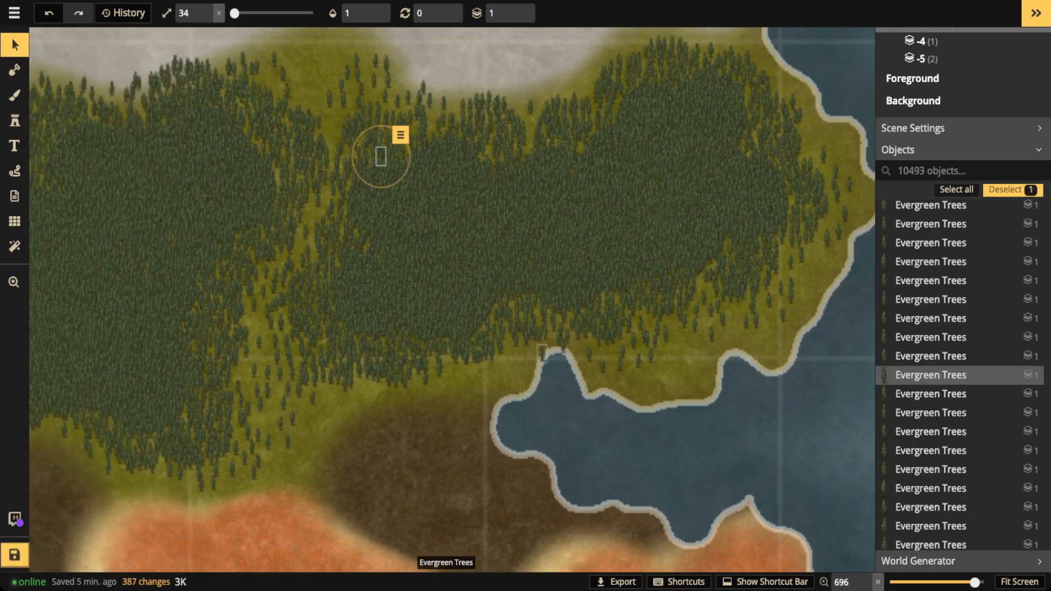
left_click(541, 353)
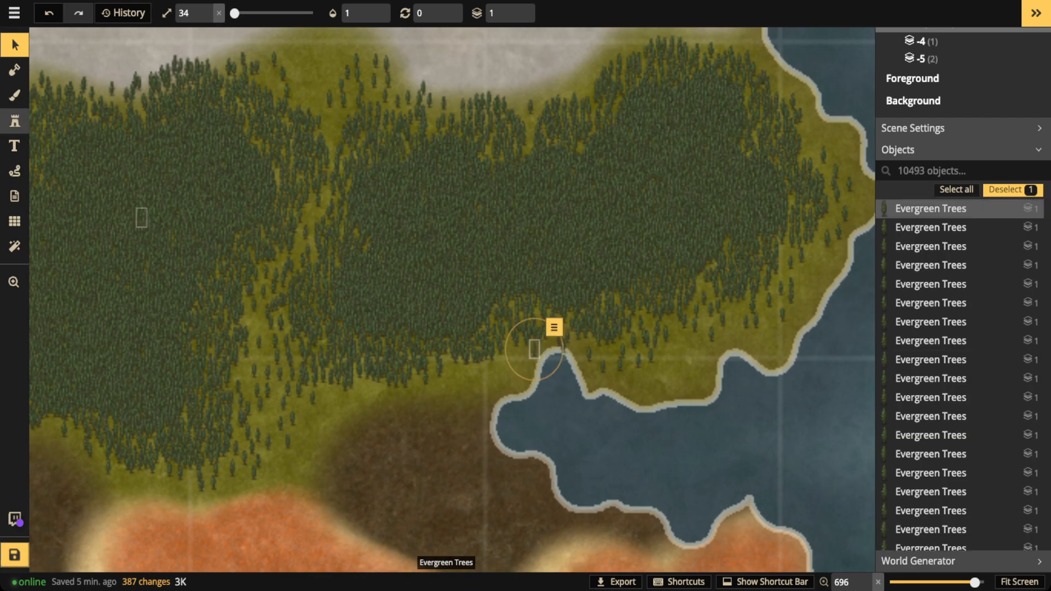
- Stamp more individual evergreens in the southern part of the gap between the middle and eastern forests
left_click(15, 121)
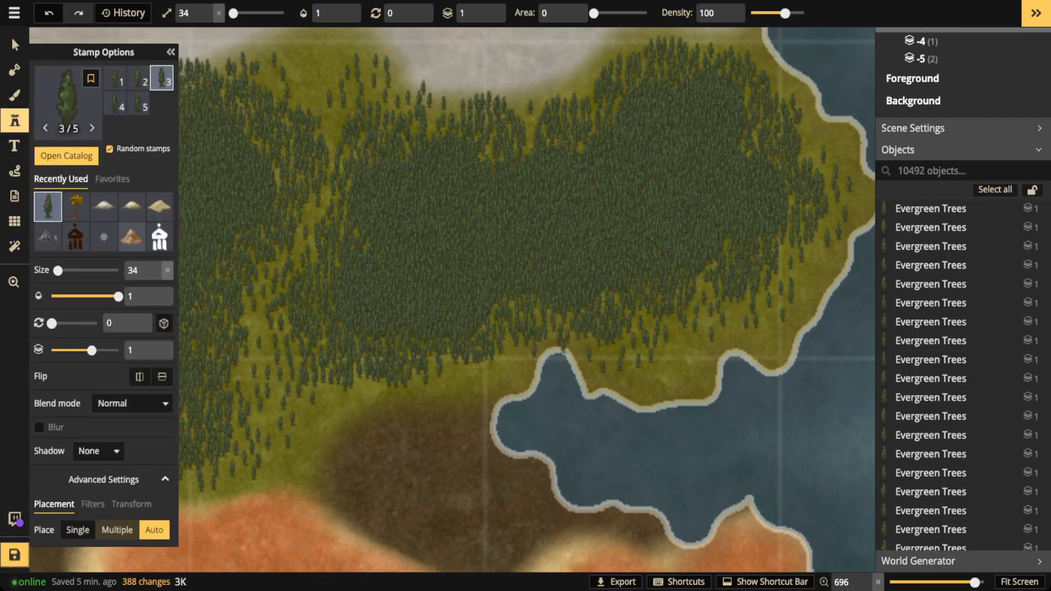
left_click_drag(260, 463, 262, 404)
left_click_drag(255, 360, 259, 378)
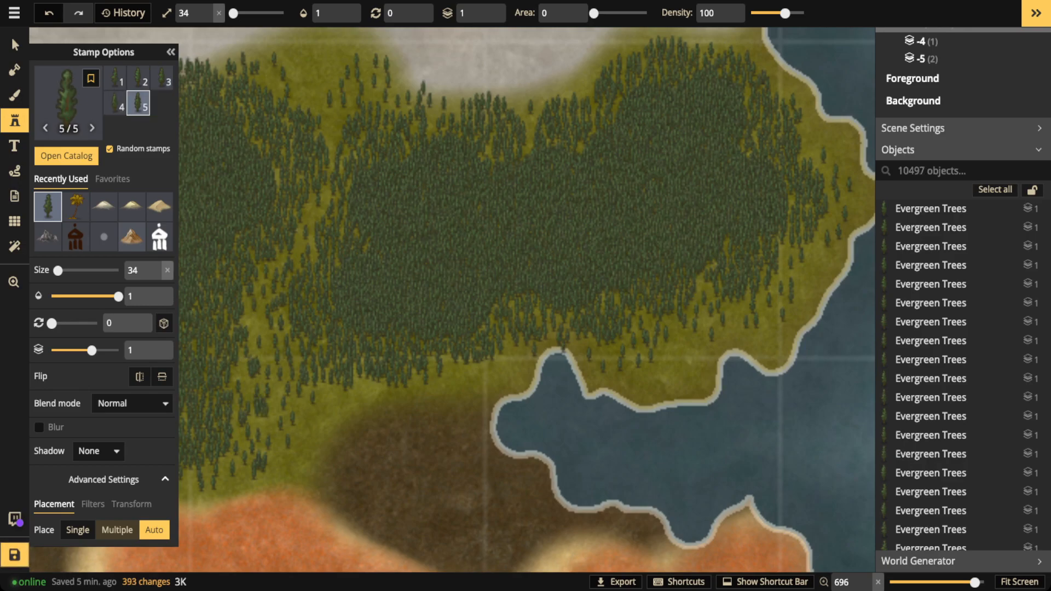
- Set the evergreen stamp's area to 2 and place small tree clusters around the eastern forest and north of the middle forest
double_click(547, 13)
type("2")
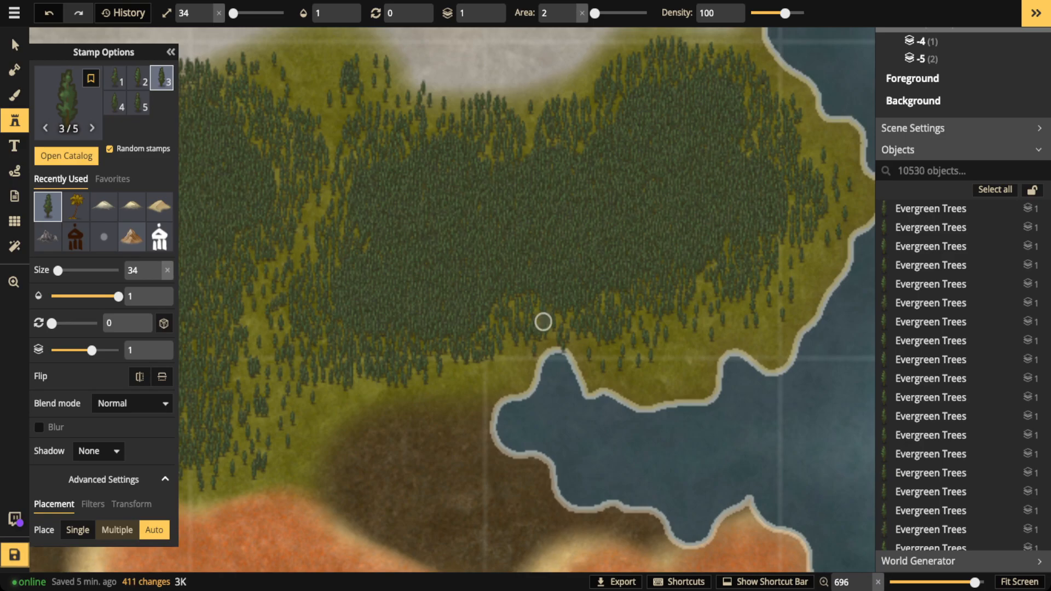
left_click(501, 365)
left_click(367, 391)
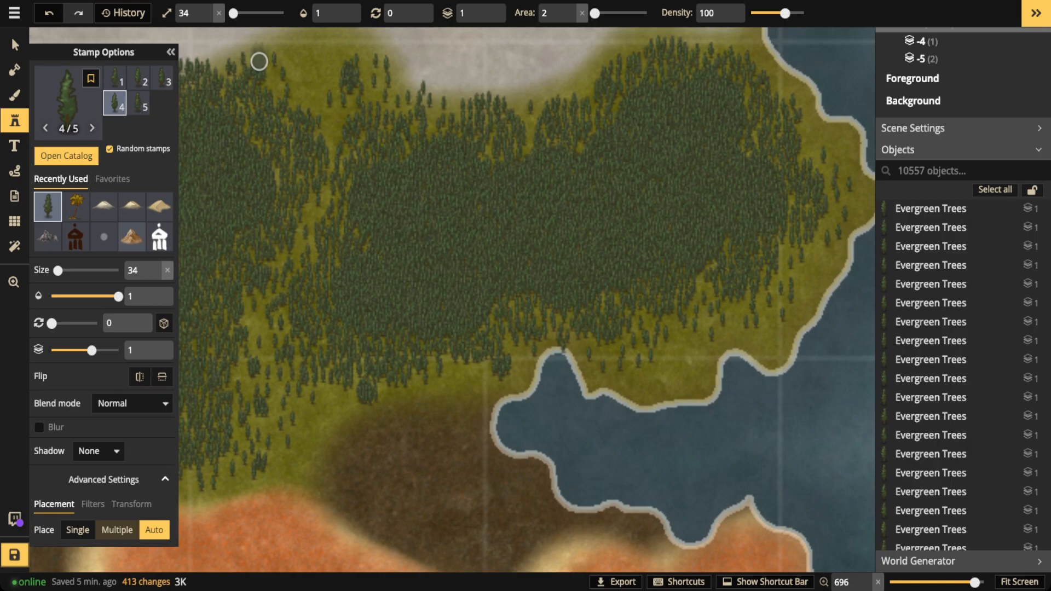
left_click(259, 62)
- Stamp small evergreen clusters along the northern, western and southern edges of the western forest
left_click_drag(441, 244, 701, 245)
left_click_drag(277, 257, 363, 258)
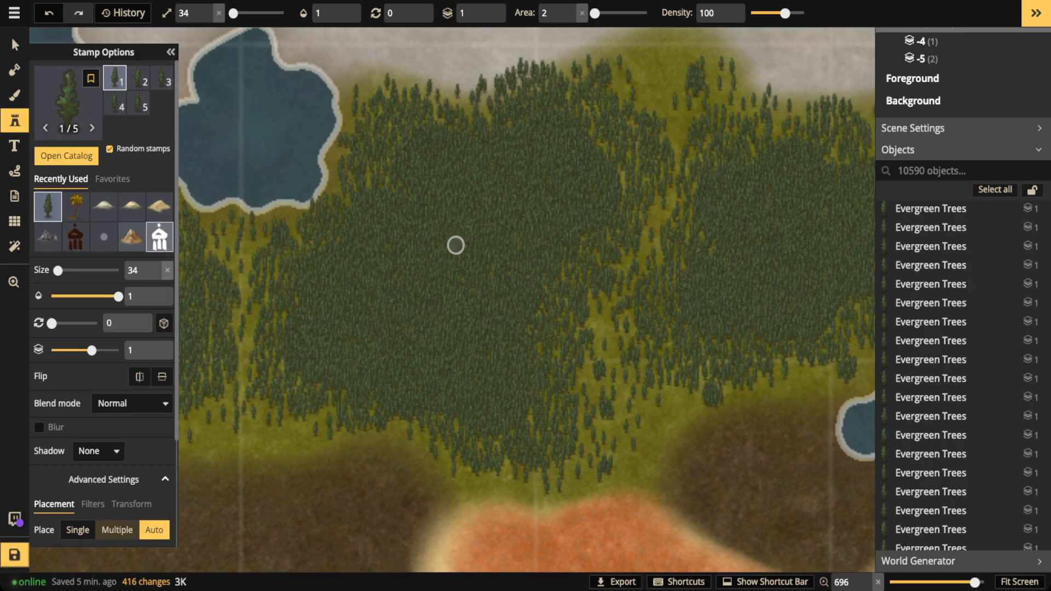
left_click_drag(455, 245, 608, 245)
left_click(233, 199)
left_click(216, 249)
left_click_drag(216, 249, 350, 249)
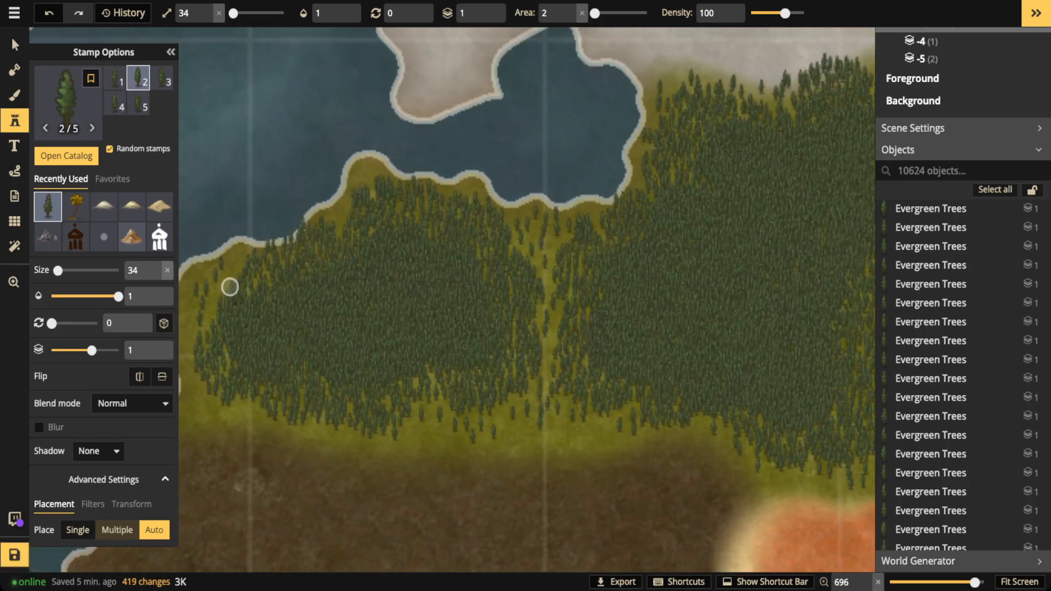
left_click(229, 282)
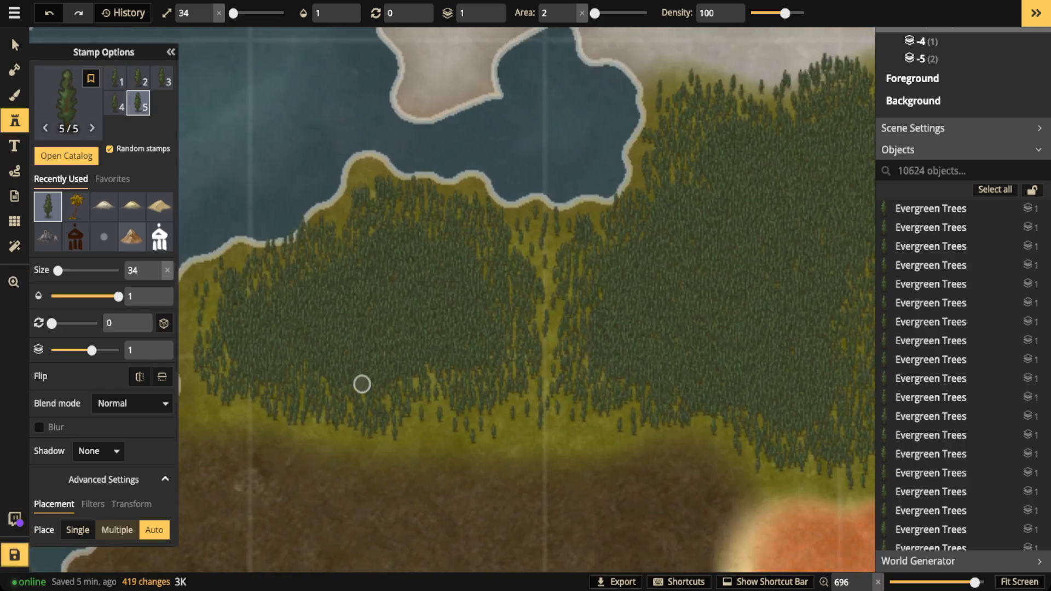
left_click(362, 384)
left_click(436, 395)
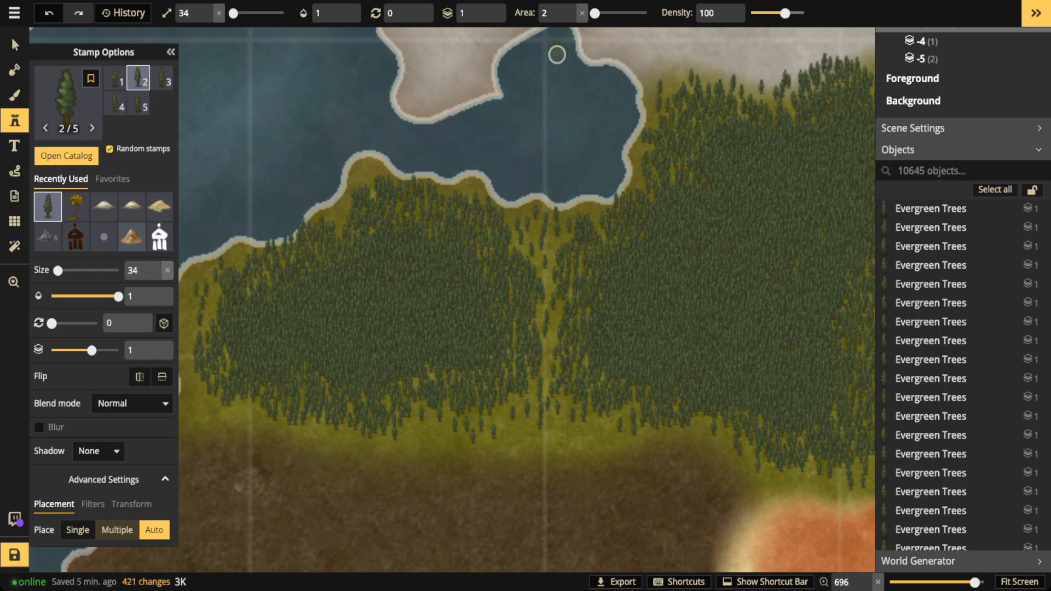
- Reduce the stamp density to 68 and place sparse evergreen clusters along the southern edge of the western forest
left_click(765, 13)
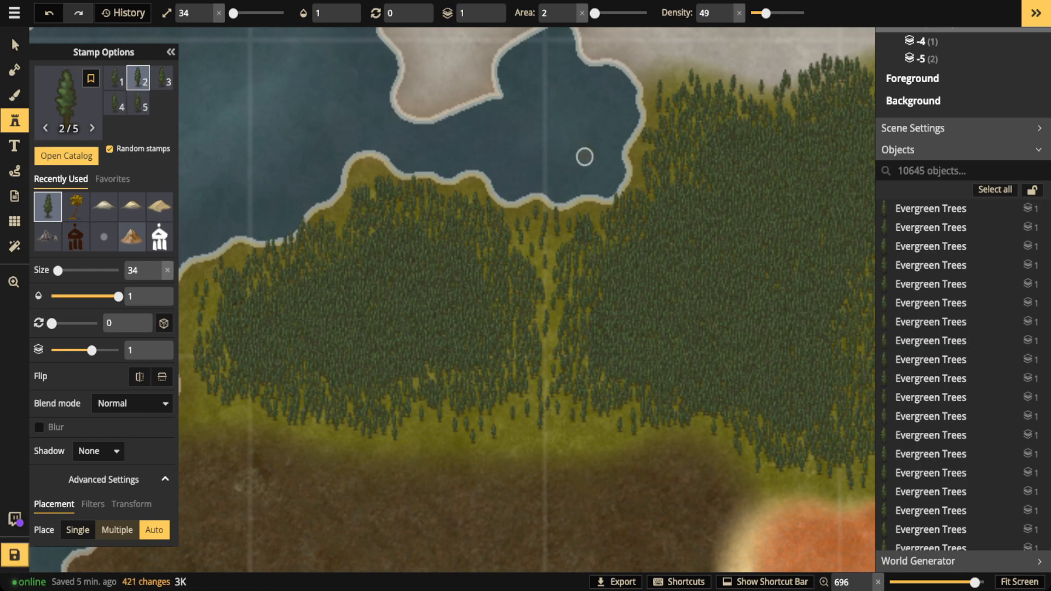
left_click(638, 224)
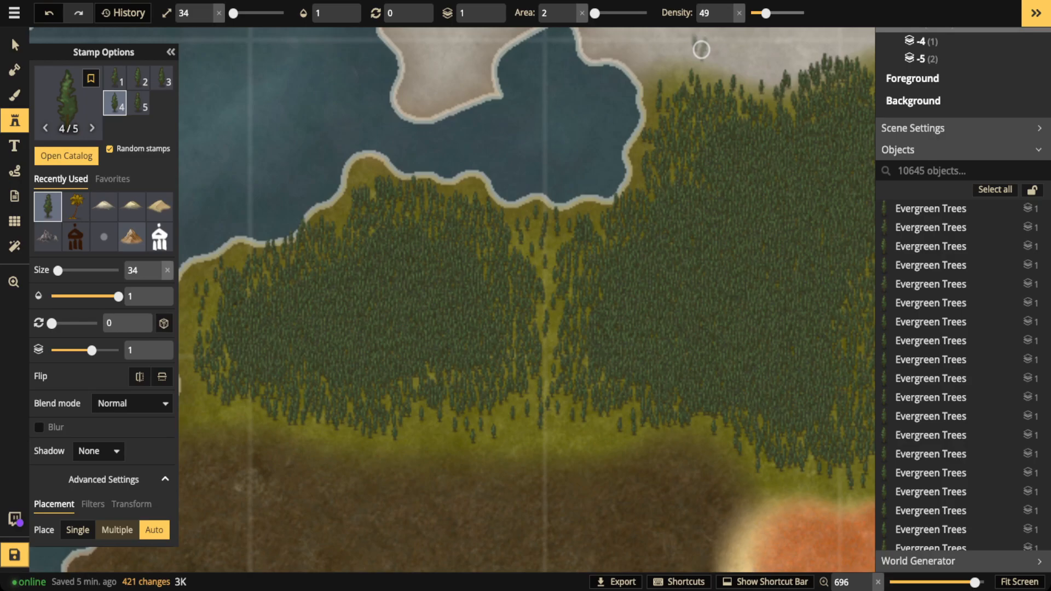
left_click(773, 13)
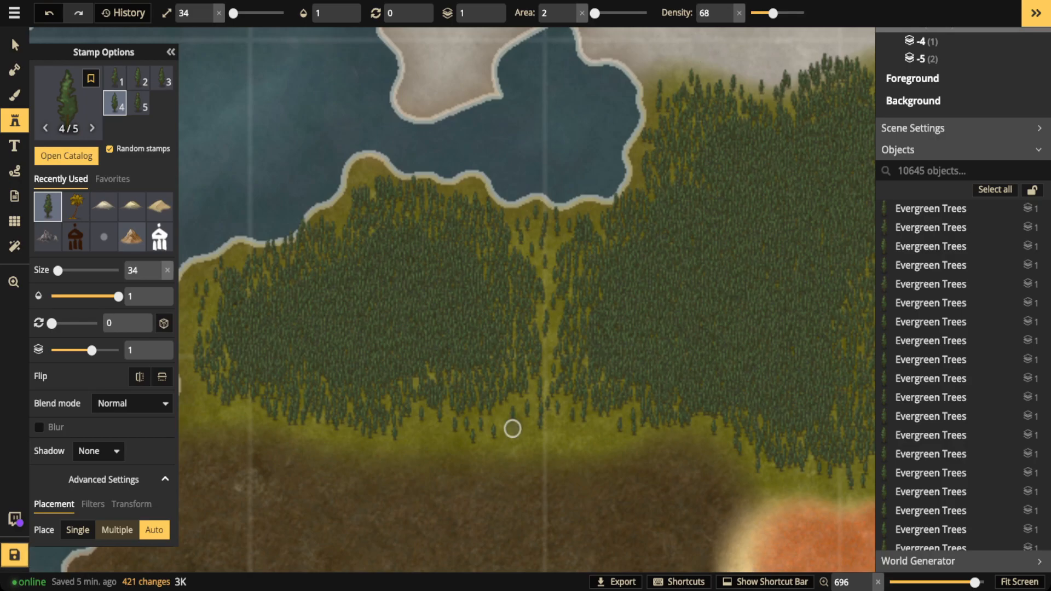
left_click(590, 437)
left_click(513, 428)
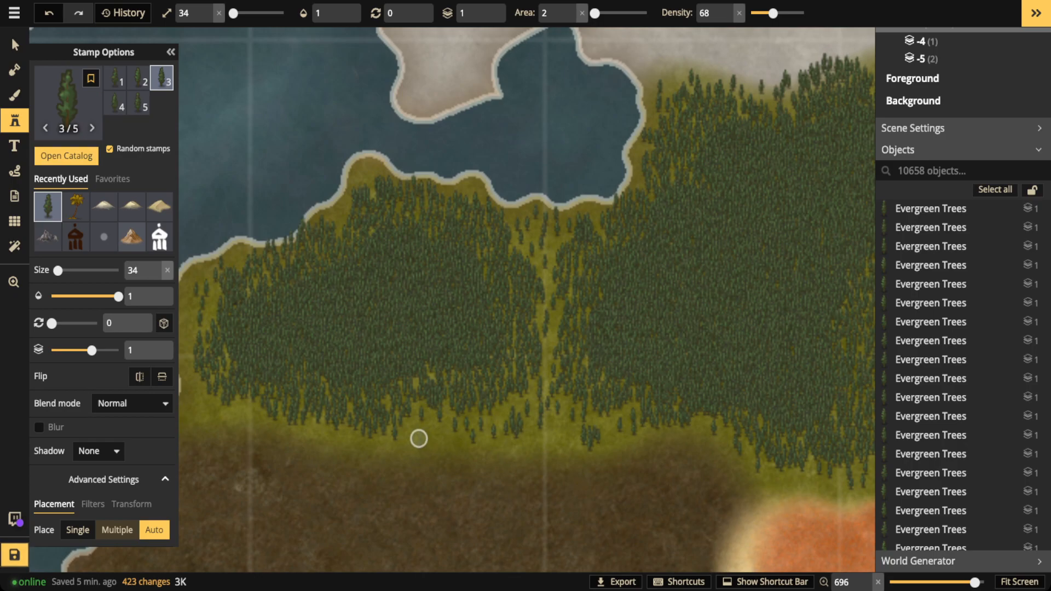
left_click(419, 439)
left_click(192, 397)
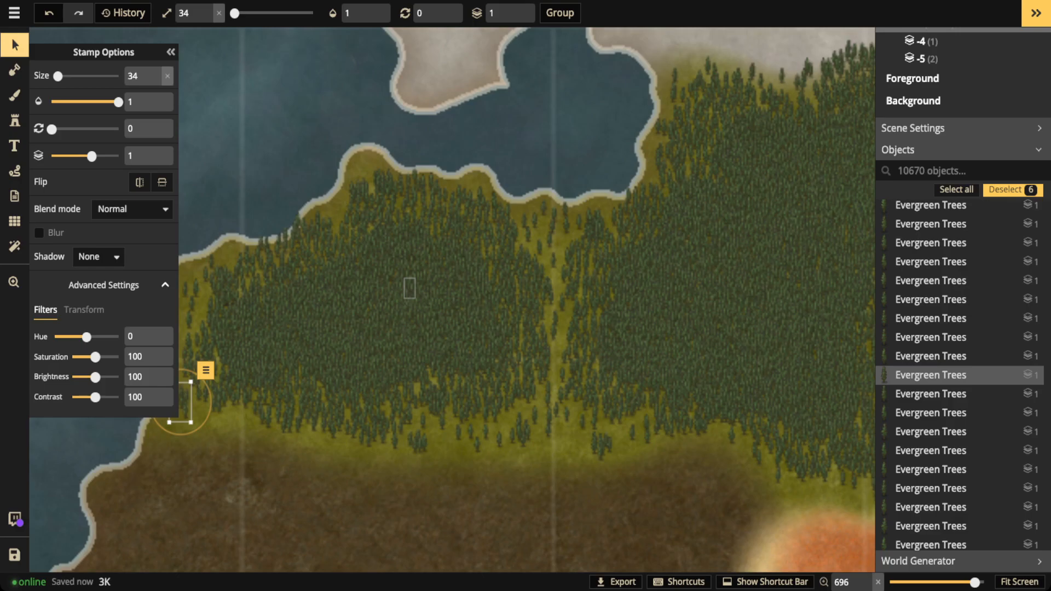
- Select and delete groups of evergreens in the middle of the western forest to open an irregular clearing
scroll(409, 288, "down", 4)
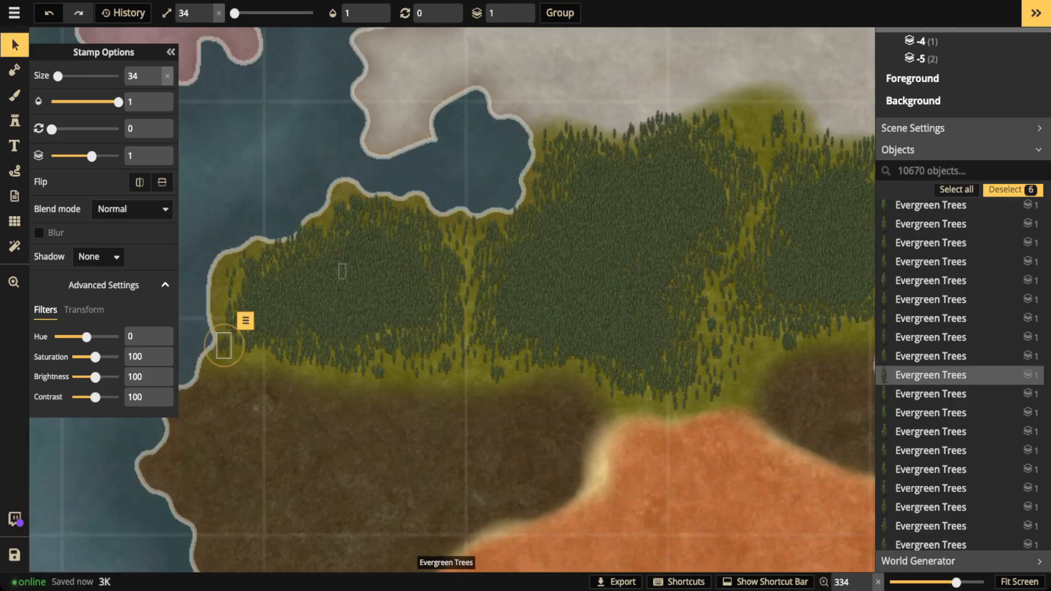
scroll(323, 270, "up", 5)
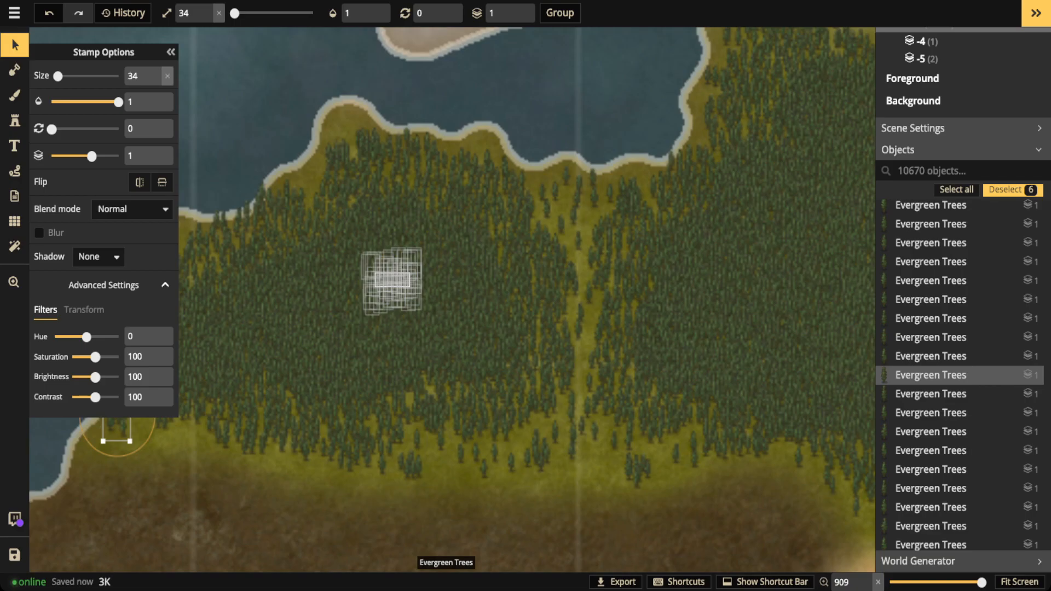
key("Delete")
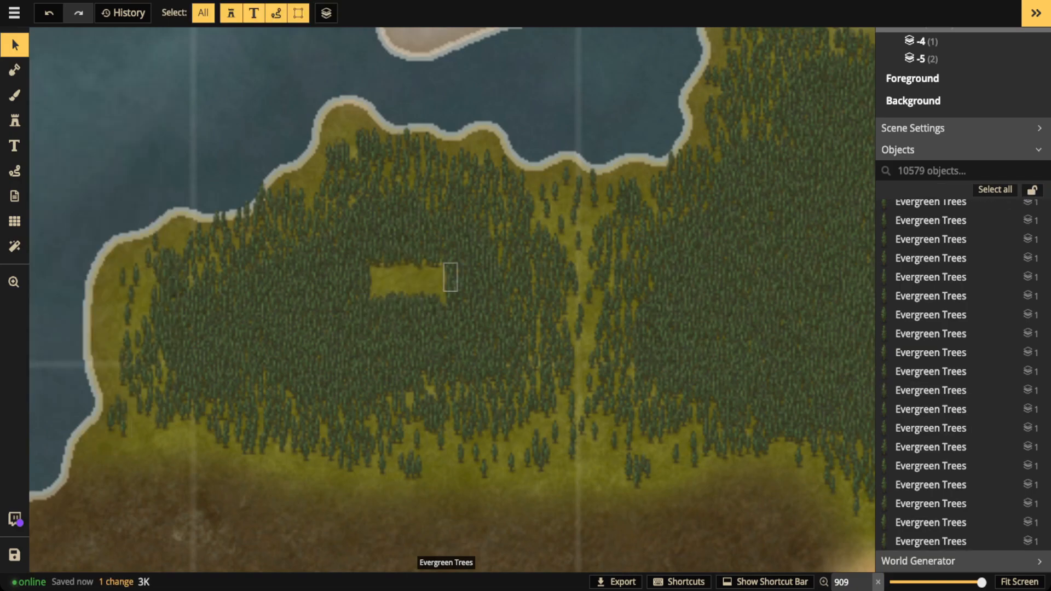
scroll(370, 276, "up", 1)
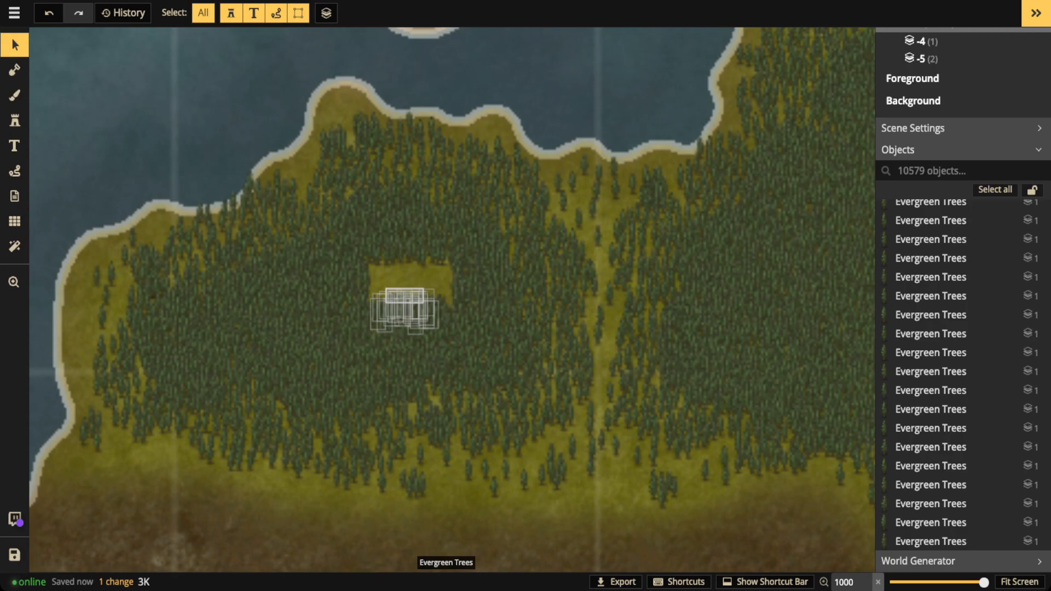
key("Delete")
left_click_drag(393, 270, 419, 255)
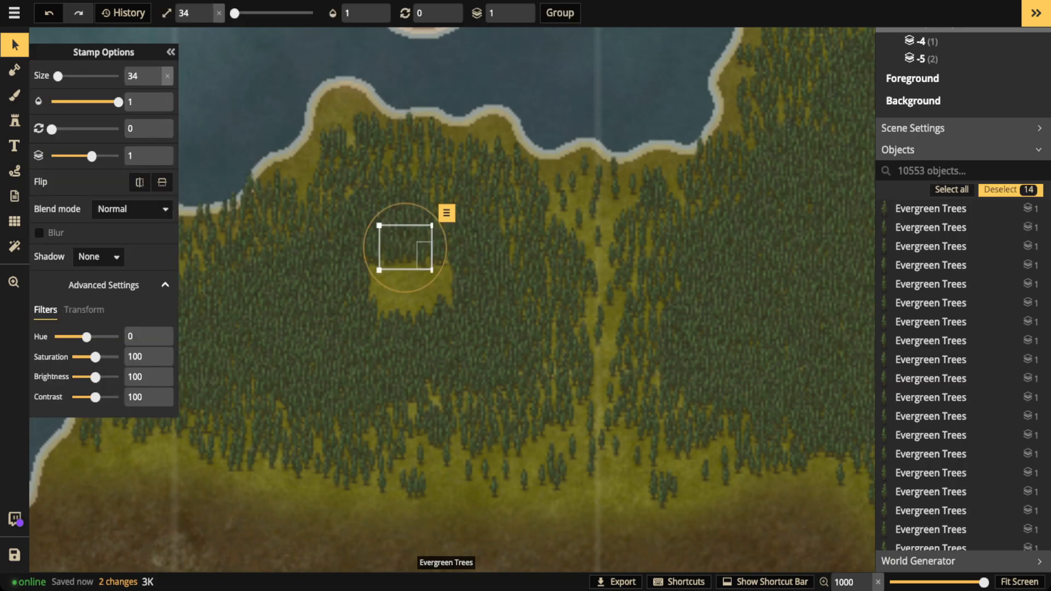
key("Delete")
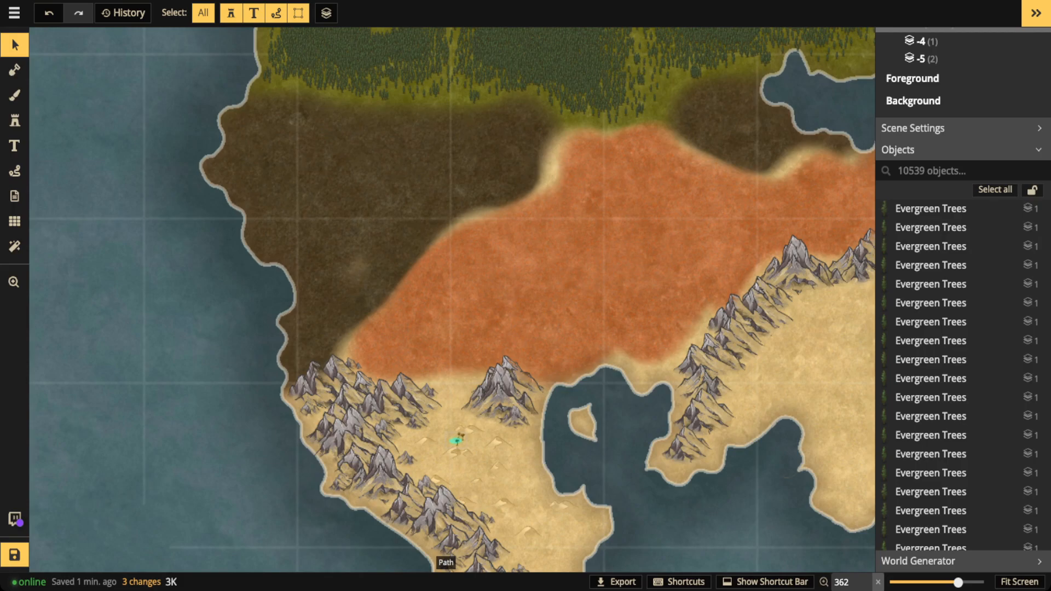
- Copy the small teal pool path from the southern desert and paste it into the western forest's clearing
left_click(456, 440)
scroll(456, 440, "up", 3)
left_click_drag(402, 224, 408, 474)
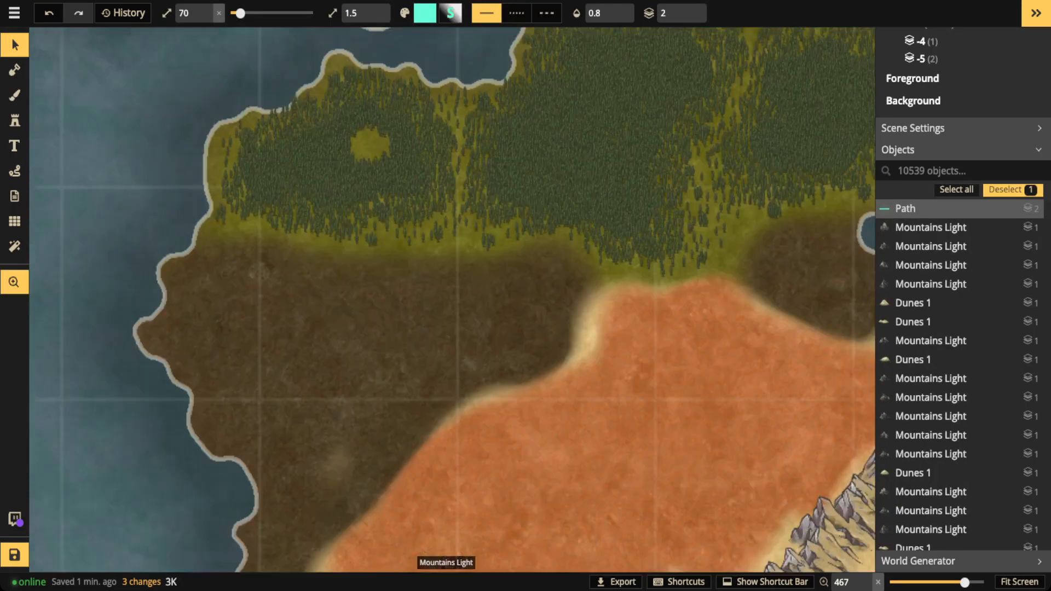
left_click_drag(394, 195, 394, 206)
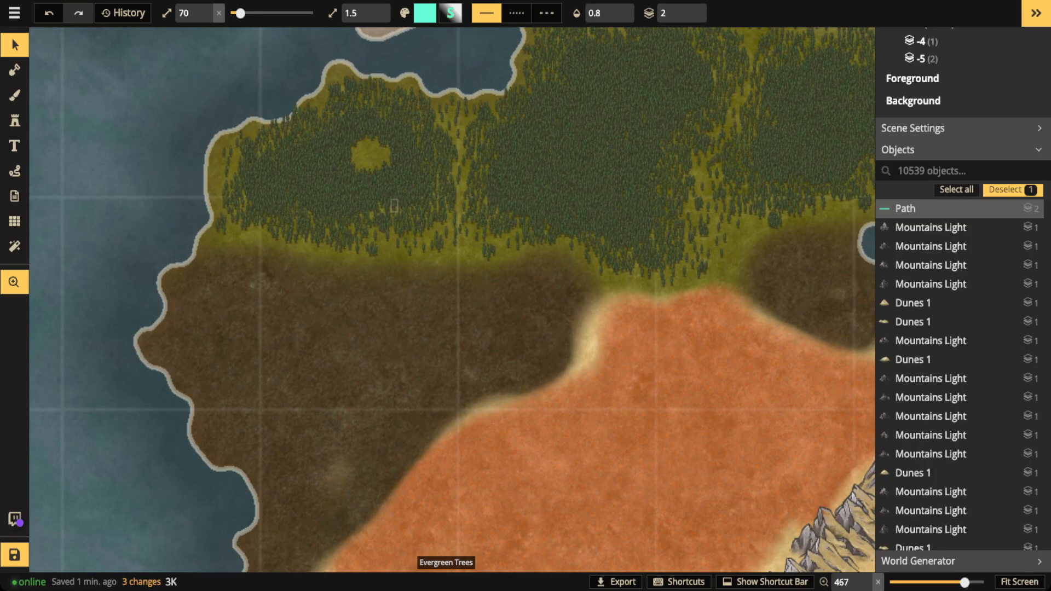
scroll(394, 206, "up", 4)
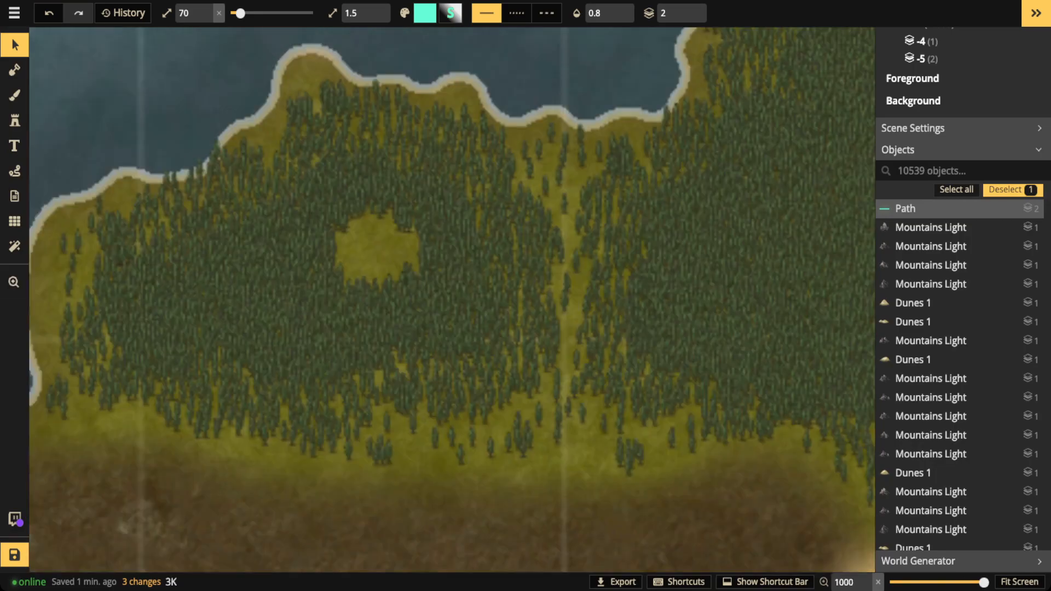
key("ctrl+v")
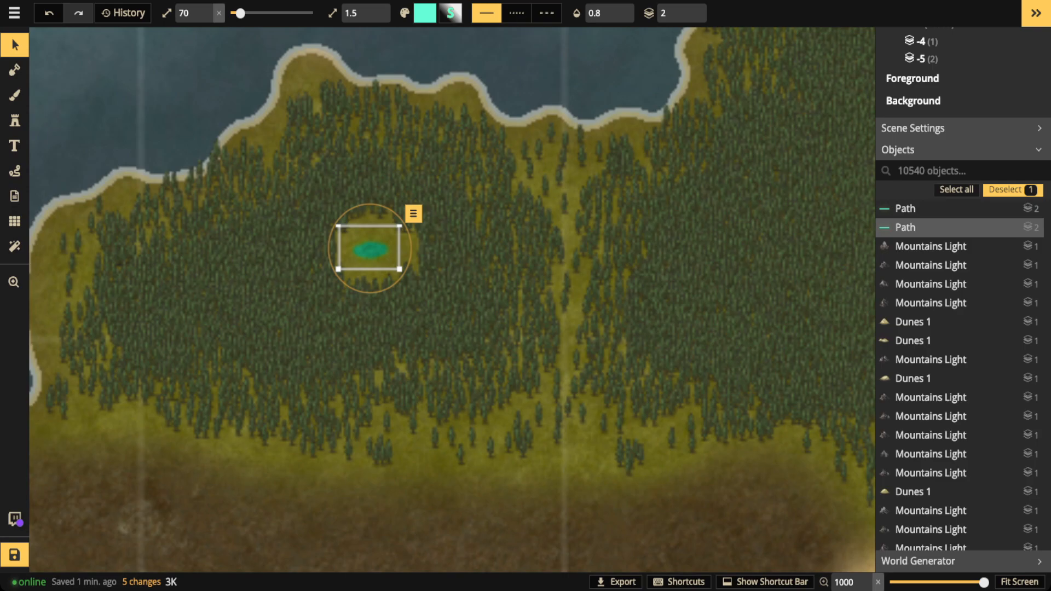
- Enlarge the pasted pool to size 120 and centre it in the forest clearing
scroll(370, 250, "up", 5)
left_click_drag(370, 249, 377, 250)
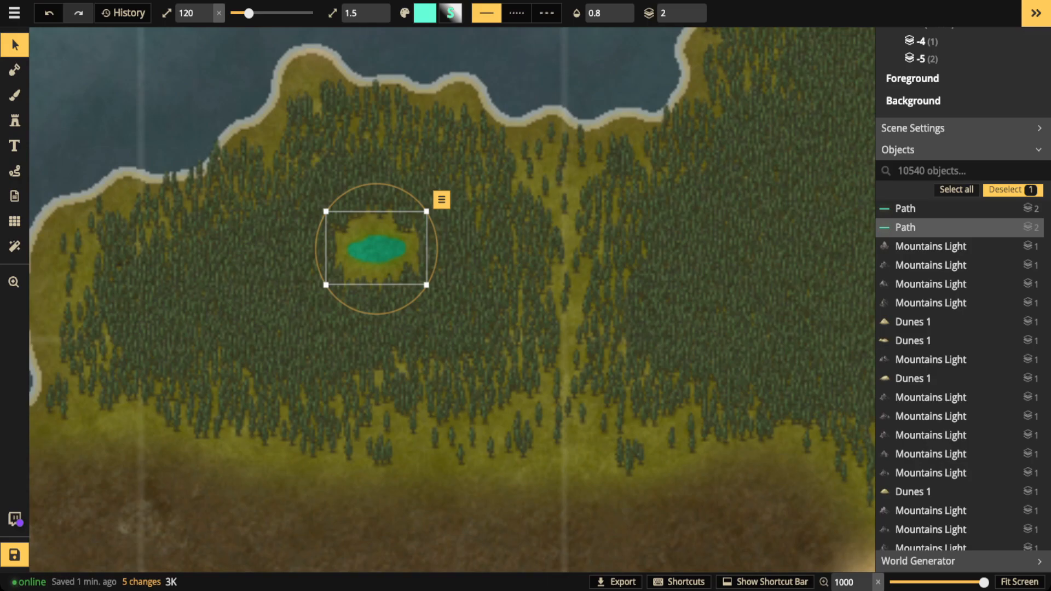
left_click(15, 45)
left_click(15, 44)
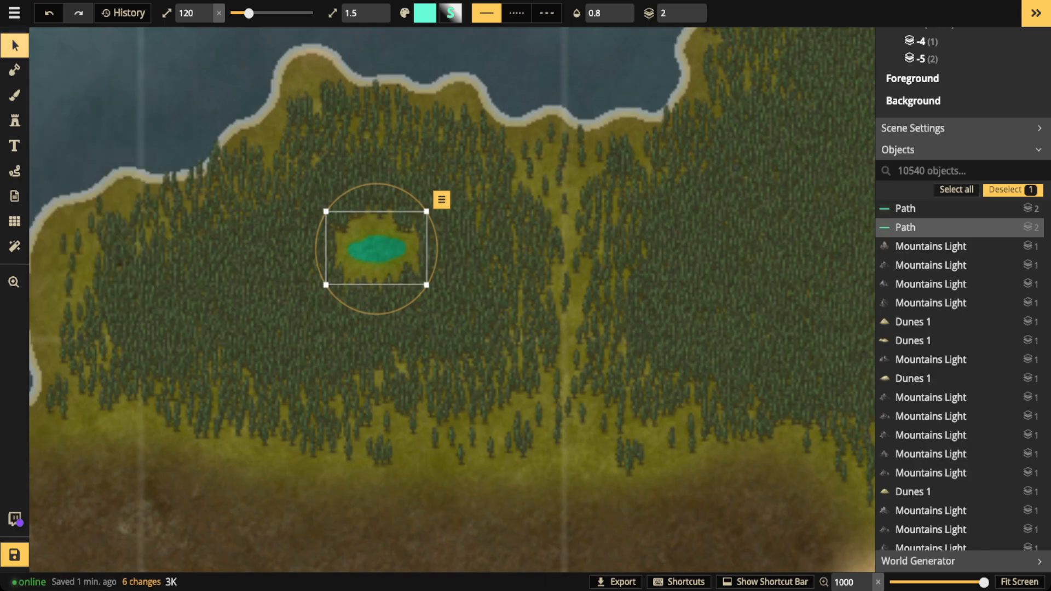
- Set the pasted pool's shadow colour to yellow ffee4e and increase the shadow's intensity and blur slightly
left_click(15, 45)
left_click(159, 217)
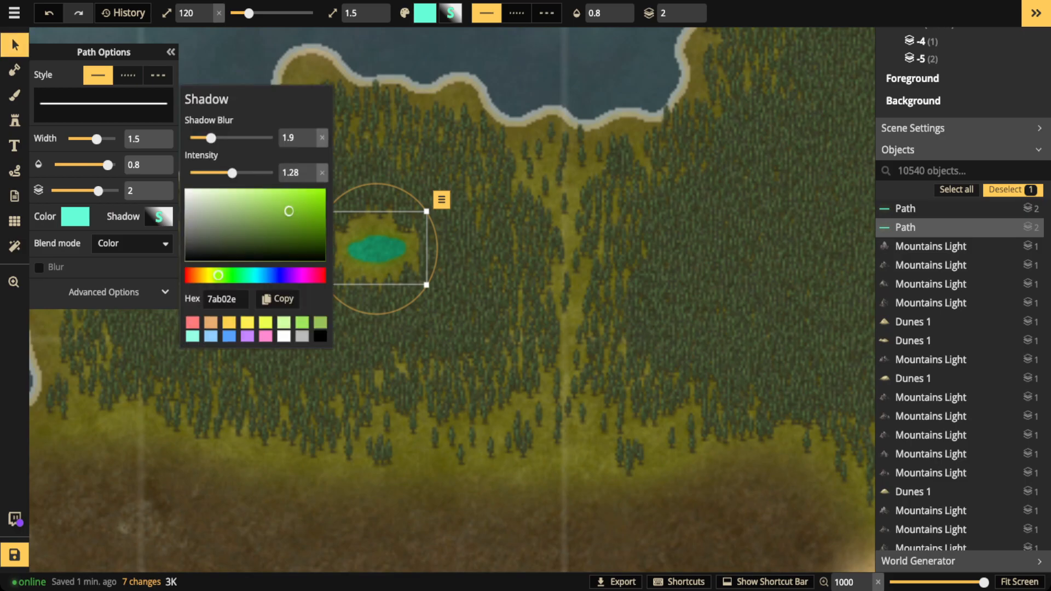
left_click(247, 323)
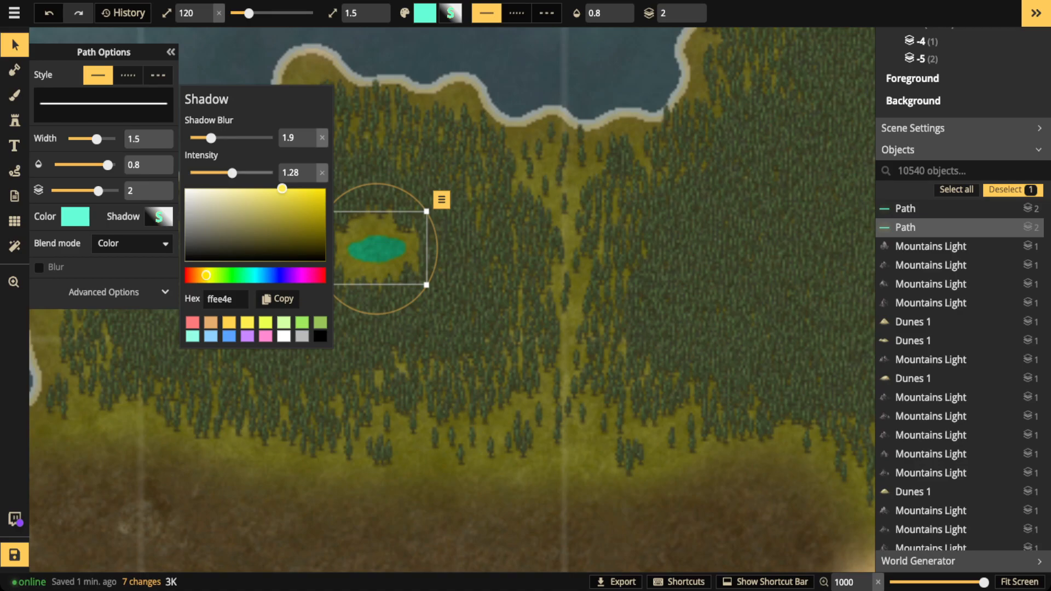
left_click_drag(232, 173, 254, 173)
mouse_move(211, 138)
left_mouse_down()
mouse_move(229, 138)
mouse_move(218, 137)
left_mouse_up()
left_click(378, 158)
- Change the pool path's colour from teal to the light blue 65c7fc
left_click(75, 217)
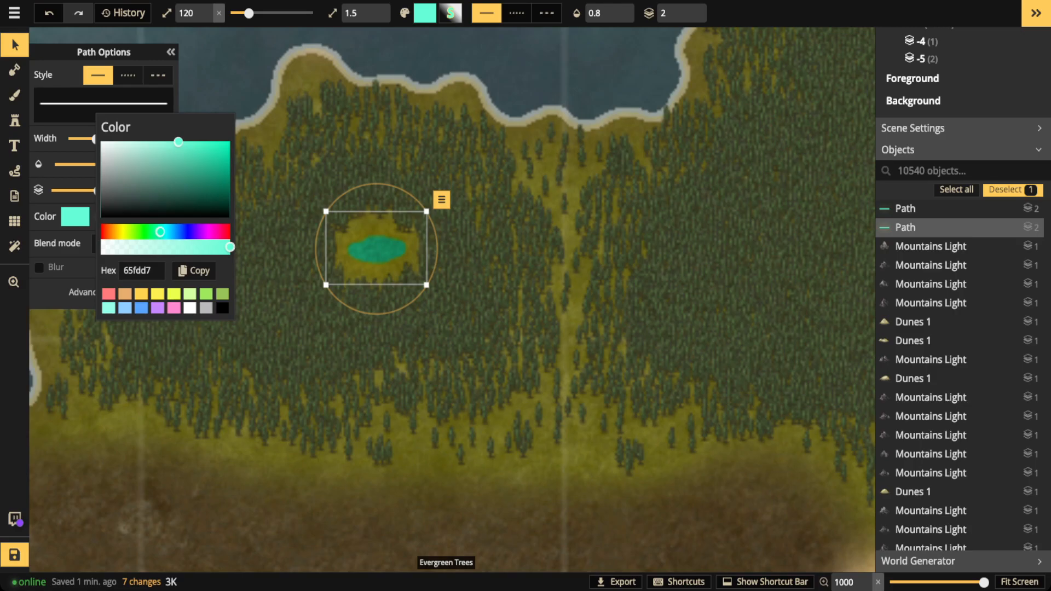
left_click_drag(159, 231, 173, 232)
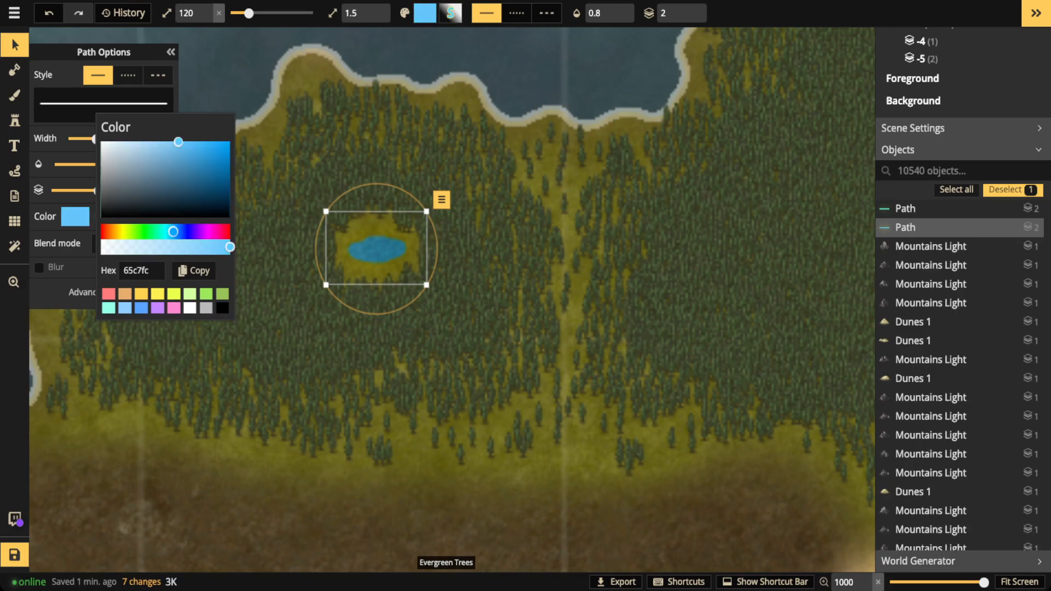
left_click(372, 241)
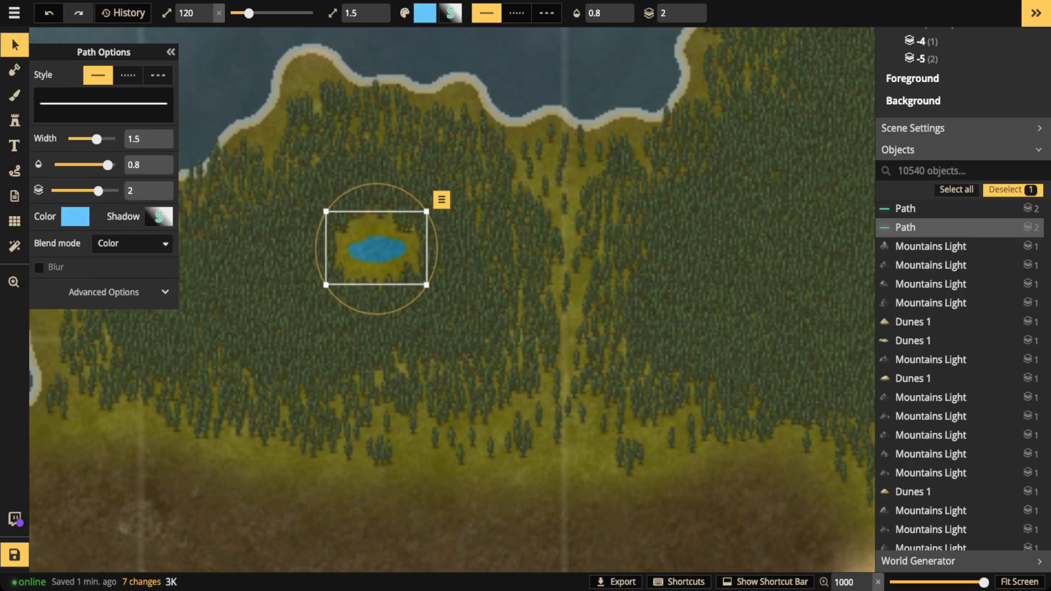
- Delete the pasted pool and draw a larger, irregular blue pool freehand in the forest clearing with the Path tool
key("Escape")
left_click(15, 171)
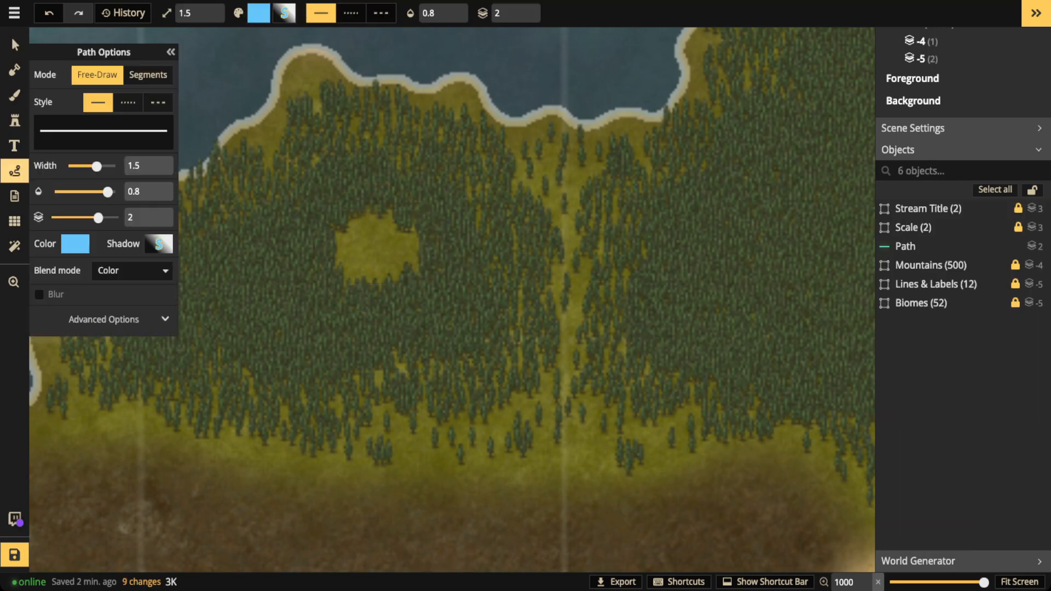
left_click_drag(359, 232, 375, 226)
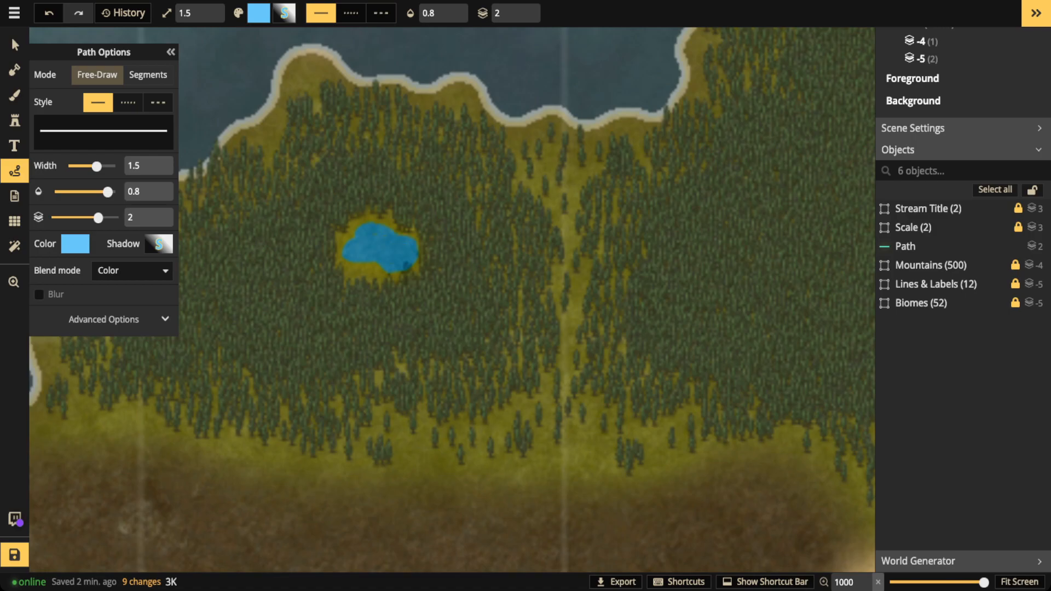
left_click_drag(406, 265, 415, 254)
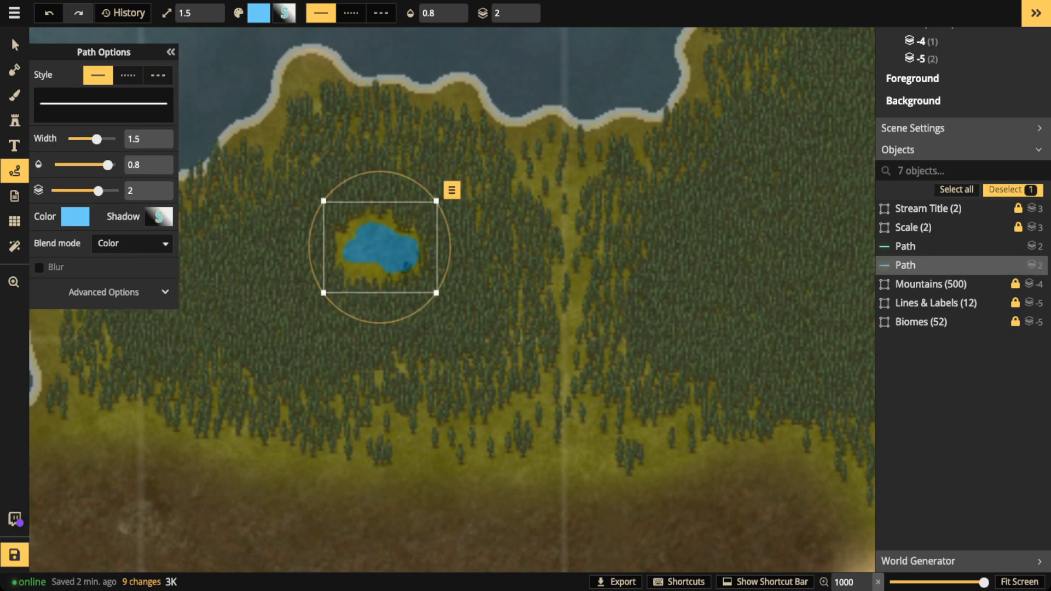
- Move the new pool path down to layer 0 and nudge it slightly southwest within the clearing
left_click(15, 44)
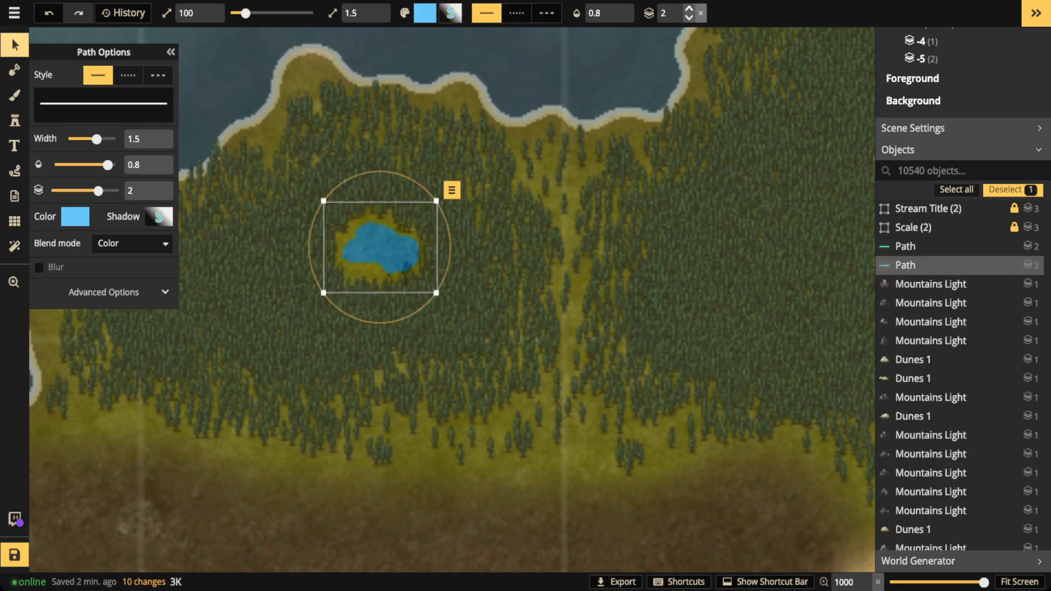
left_click(689, 18)
left_click(689, 18)
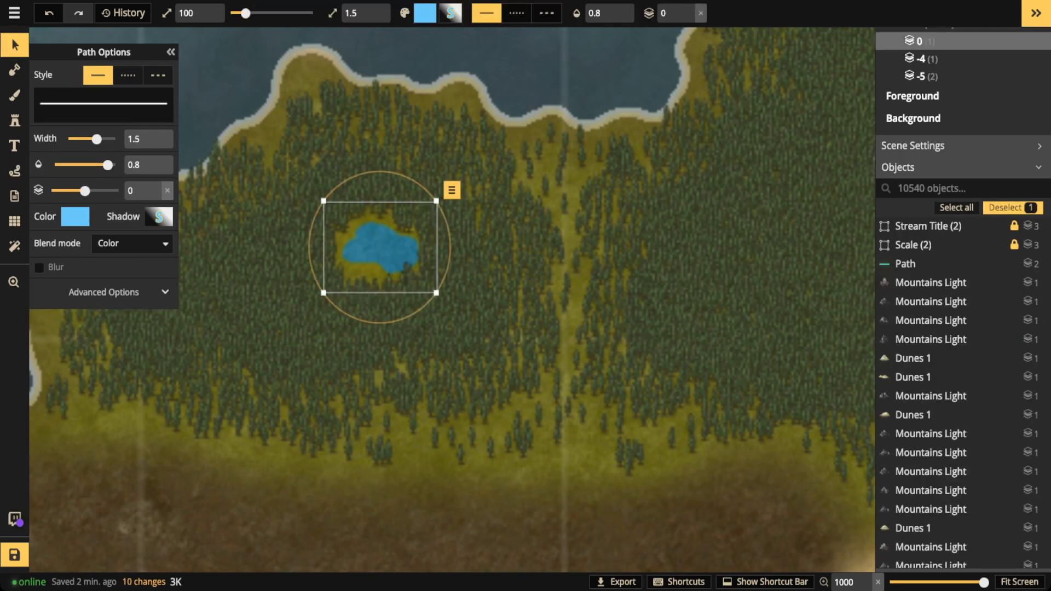
left_click_drag(381, 246, 379, 249)
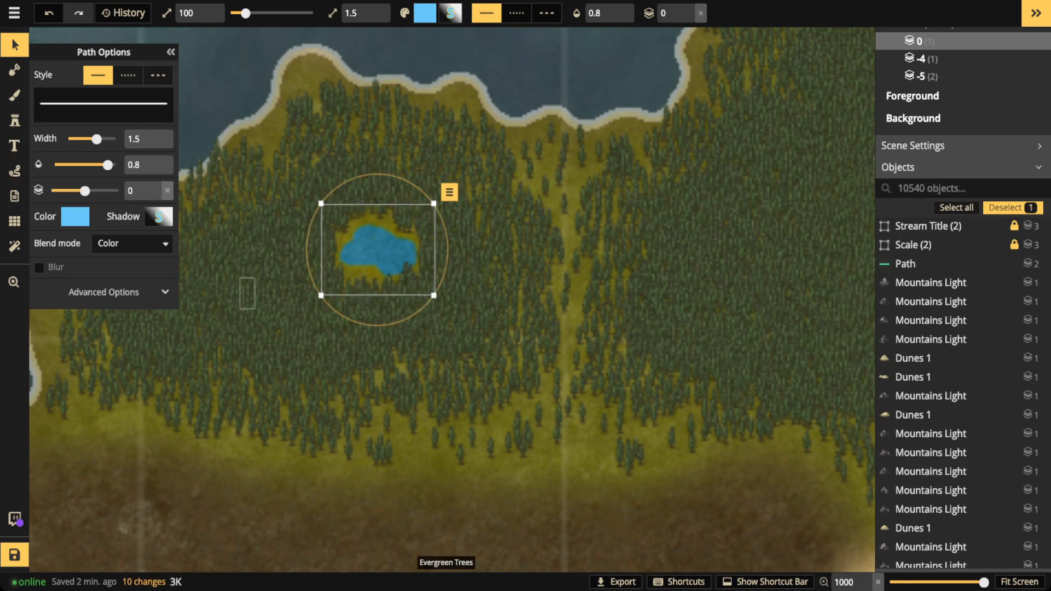
- Place individual size 34 evergreens around the blue pool's shore, with the stamp area at 0 and density at 100
left_click(248, 293)
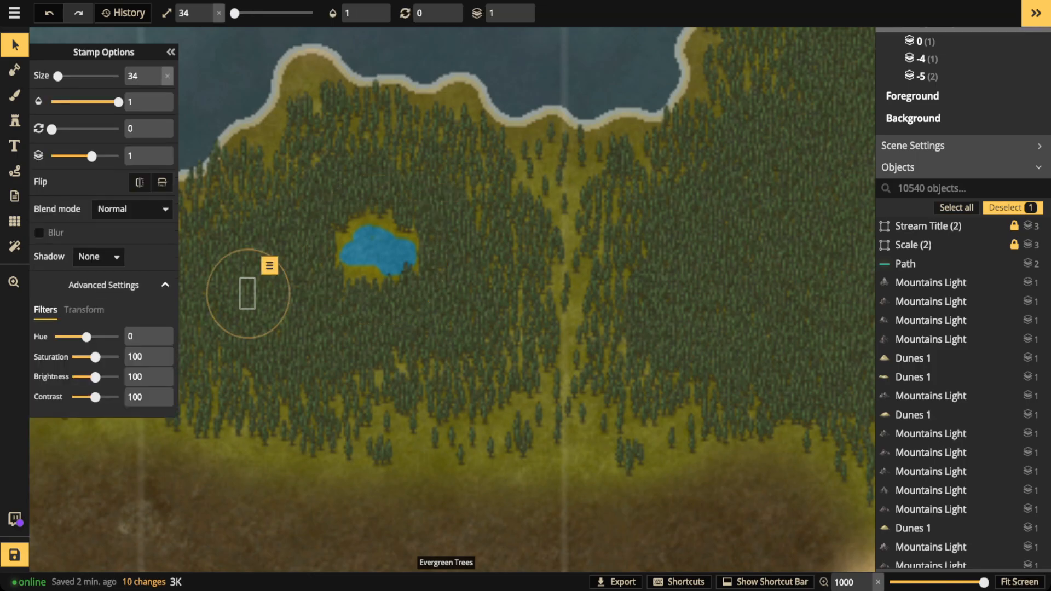
key("s")
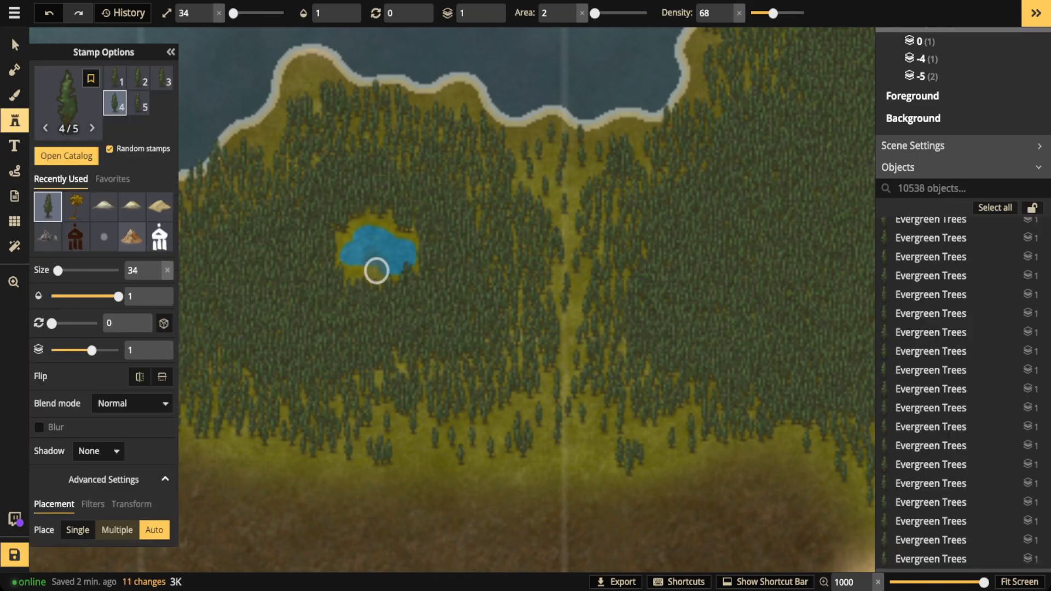
left_click(581, 13)
left_click(739, 13)
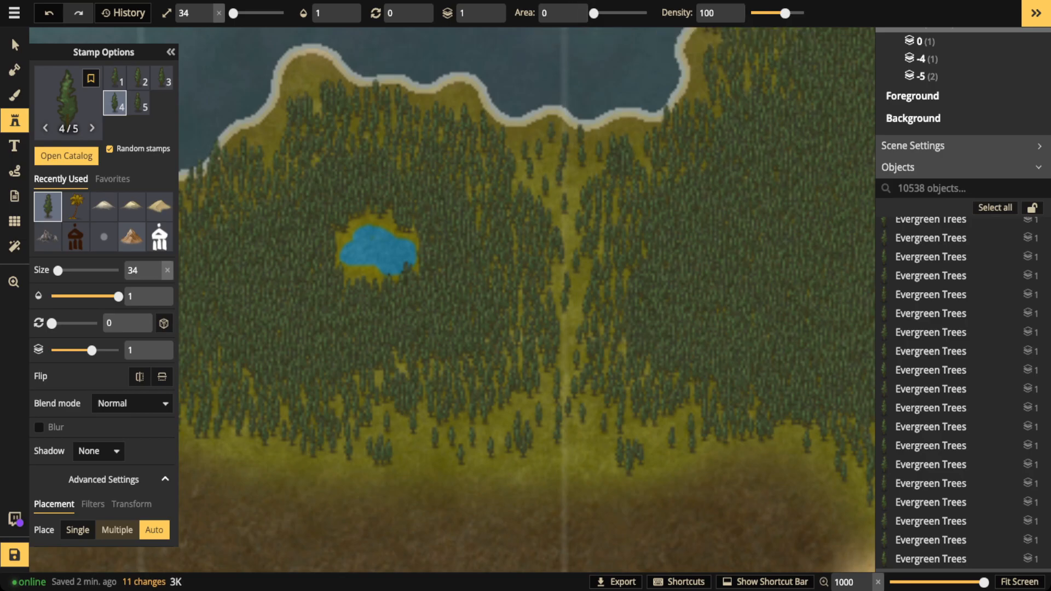
left_click(369, 267)
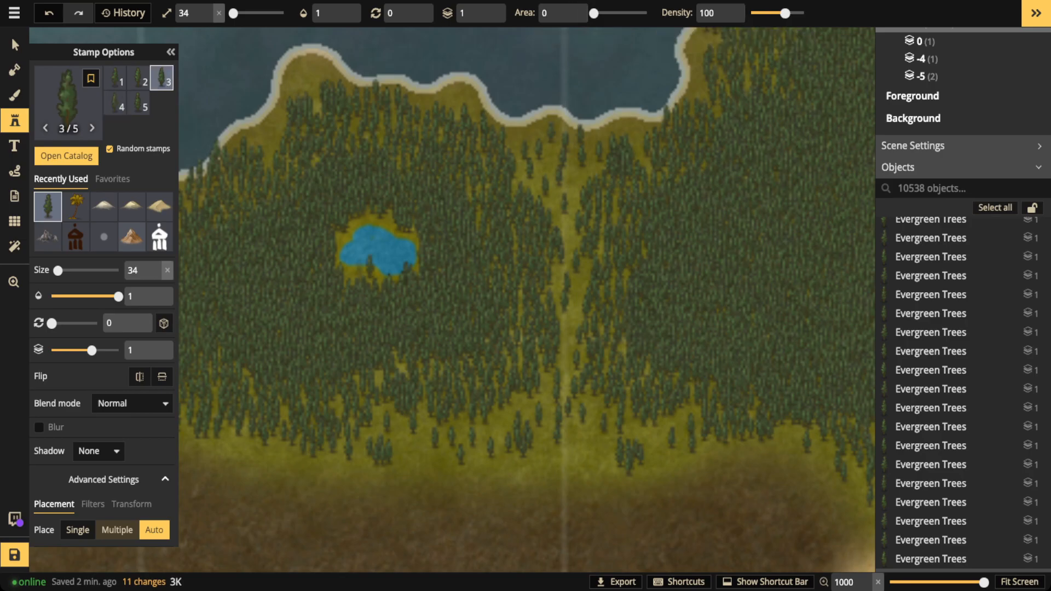
left_click(356, 267)
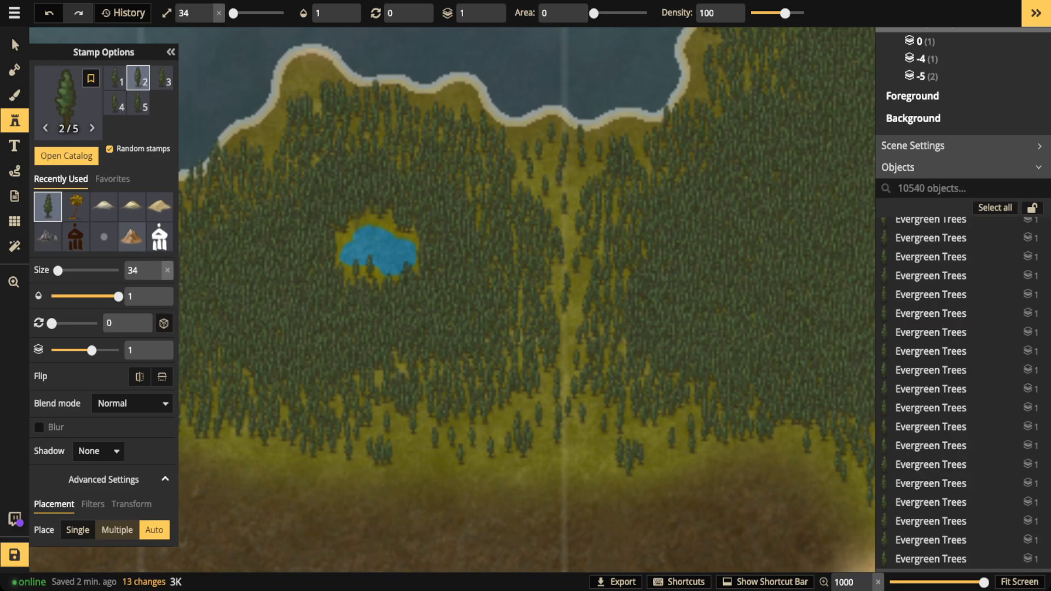
left_click(355, 268)
left_click(342, 236)
left_click(390, 221)
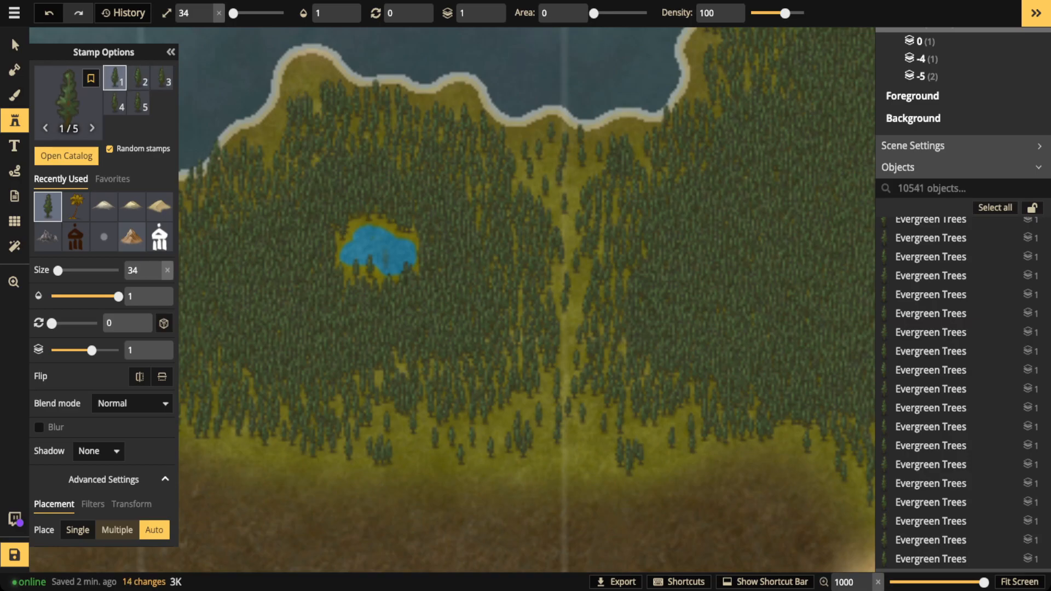
left_click(381, 271)
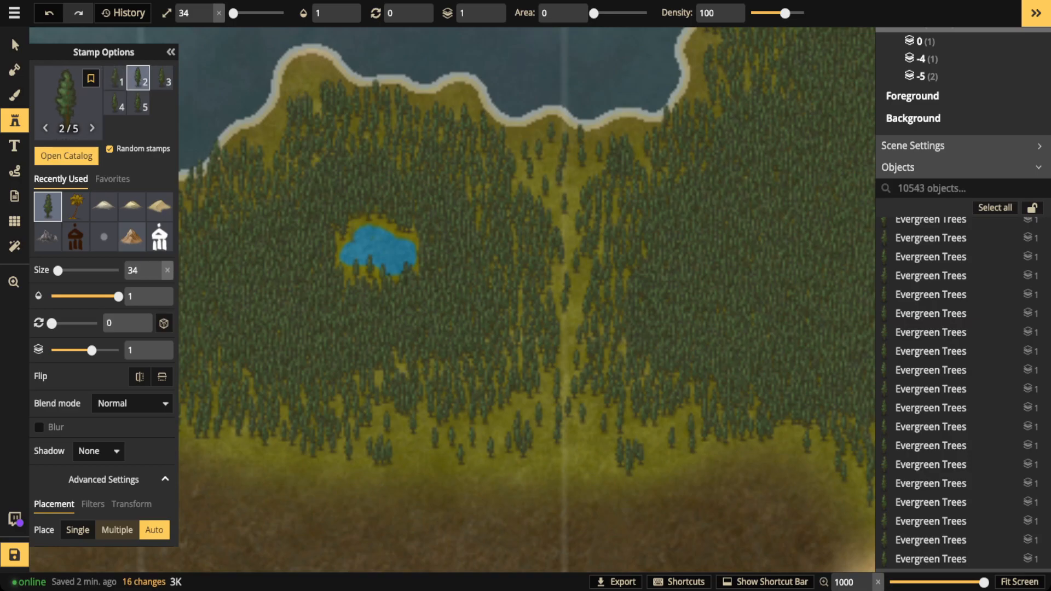
left_click(356, 225)
left_click(370, 223)
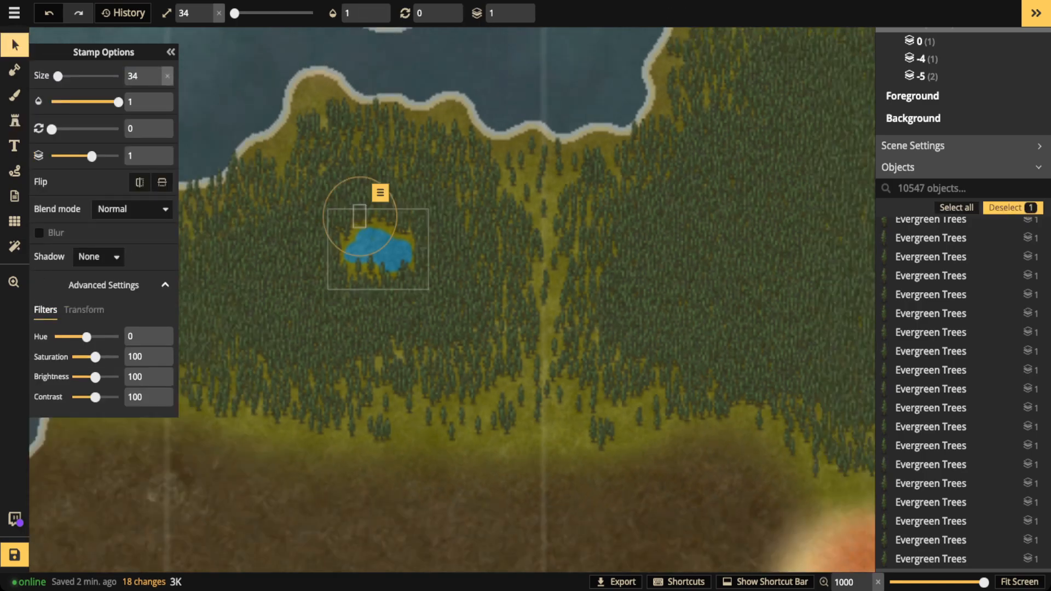
key("Escape")
- Examine the pool and the evergreen forests both up close and across the whole continent
scroll(388, 242, "down", 3)
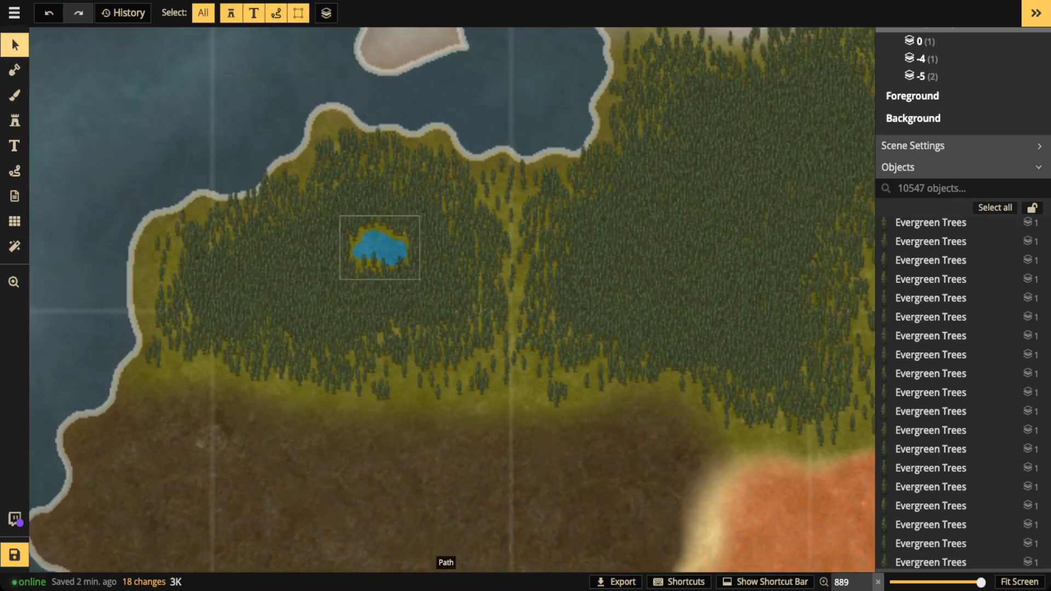
scroll(389, 242, "down", 6)
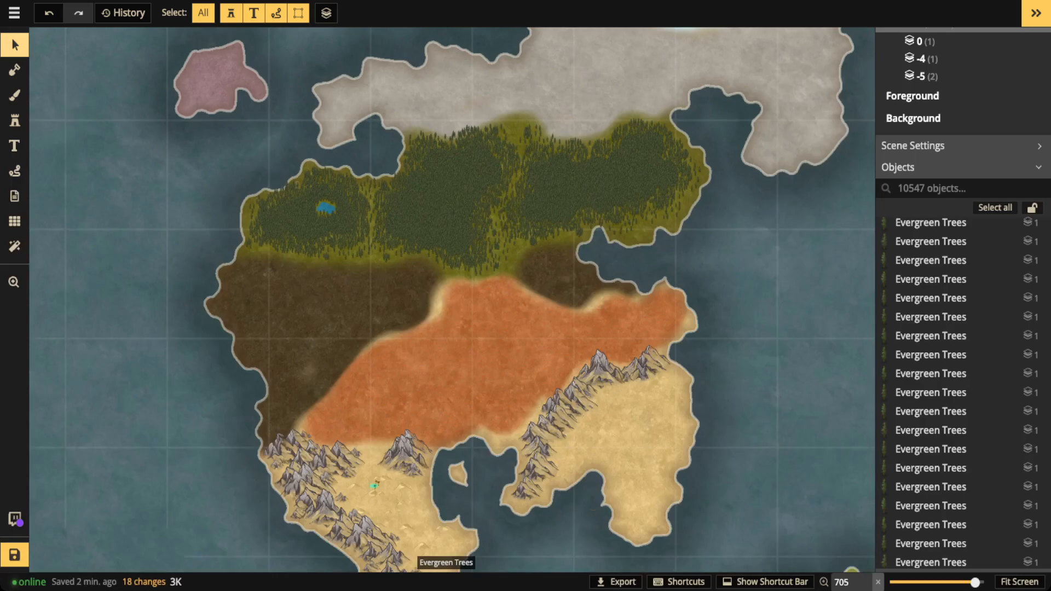
scroll(367, 170, "up", 3)
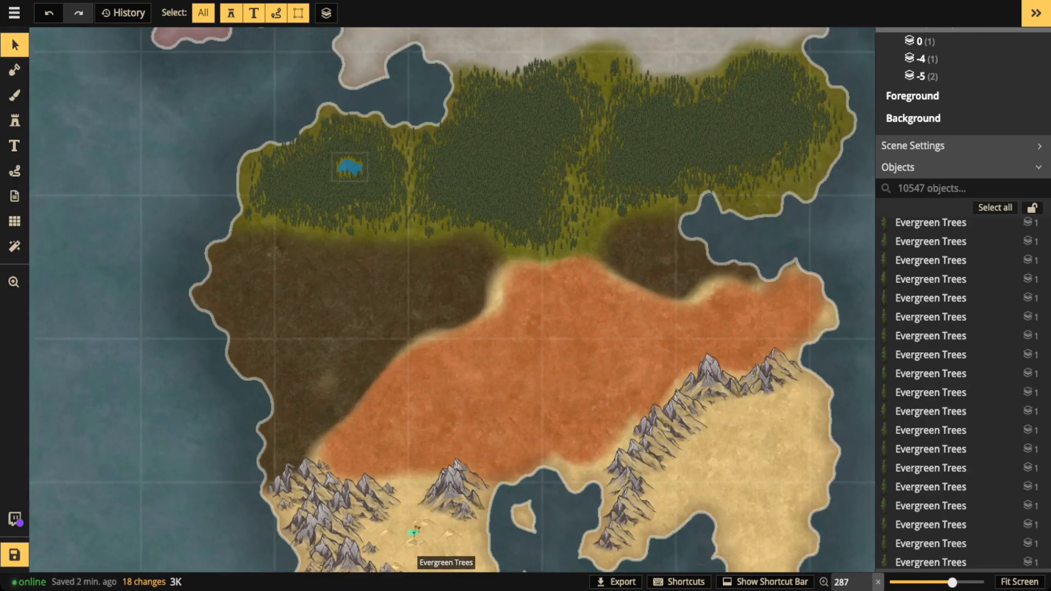
scroll(350, 180, "down", 2)
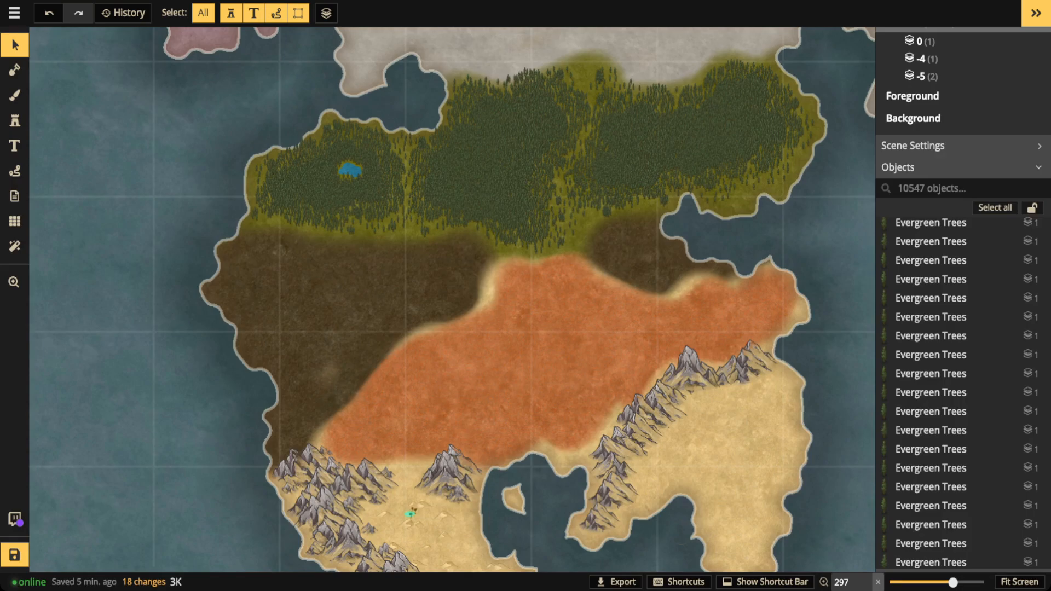
scroll(360, 189, "up", 8)
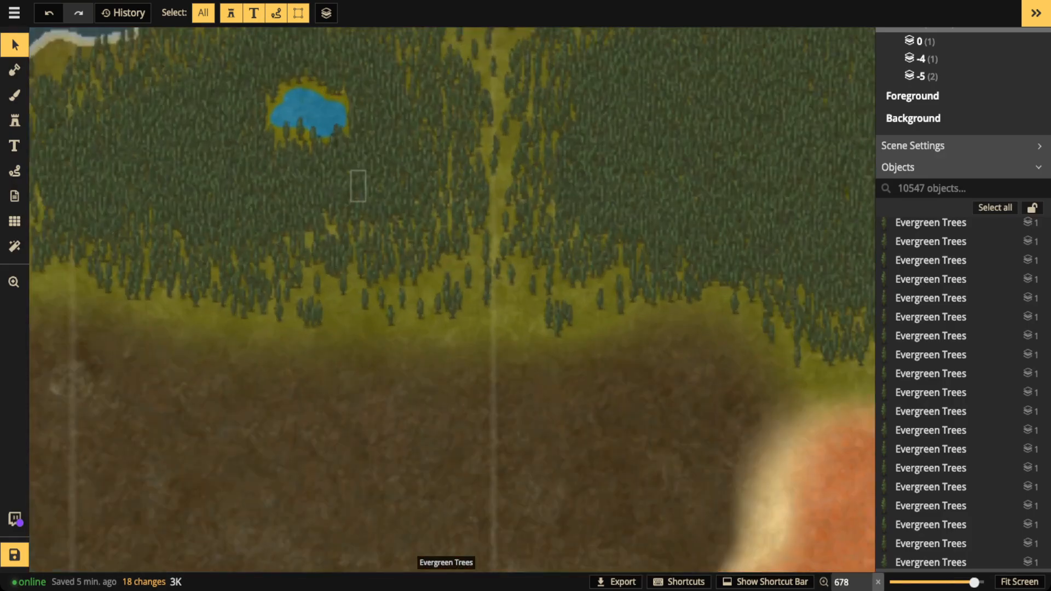
left_click_drag(359, 187, 471, 432)
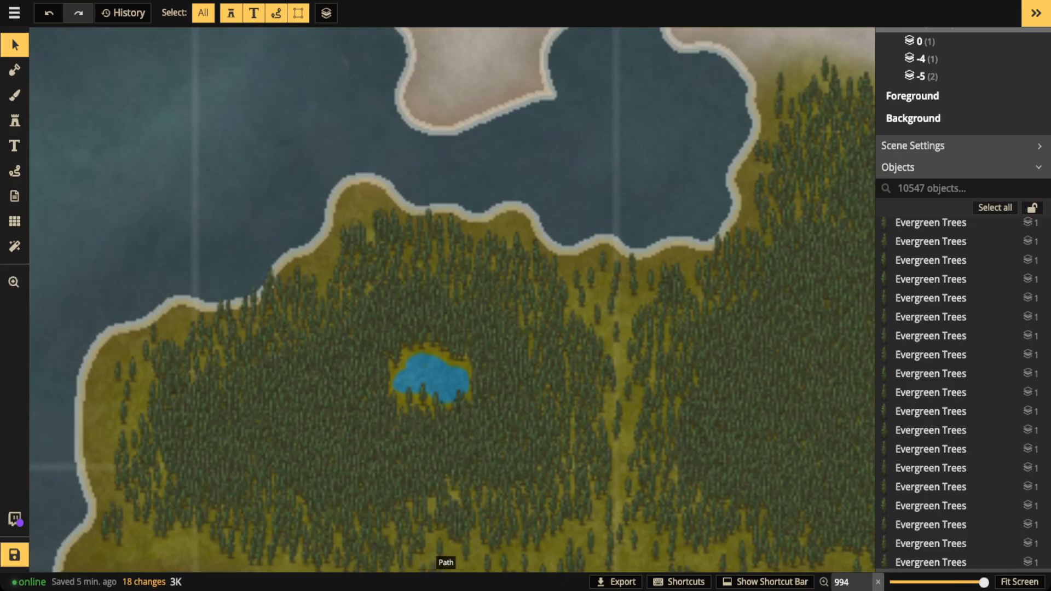
scroll(377, 363, "down", 5)
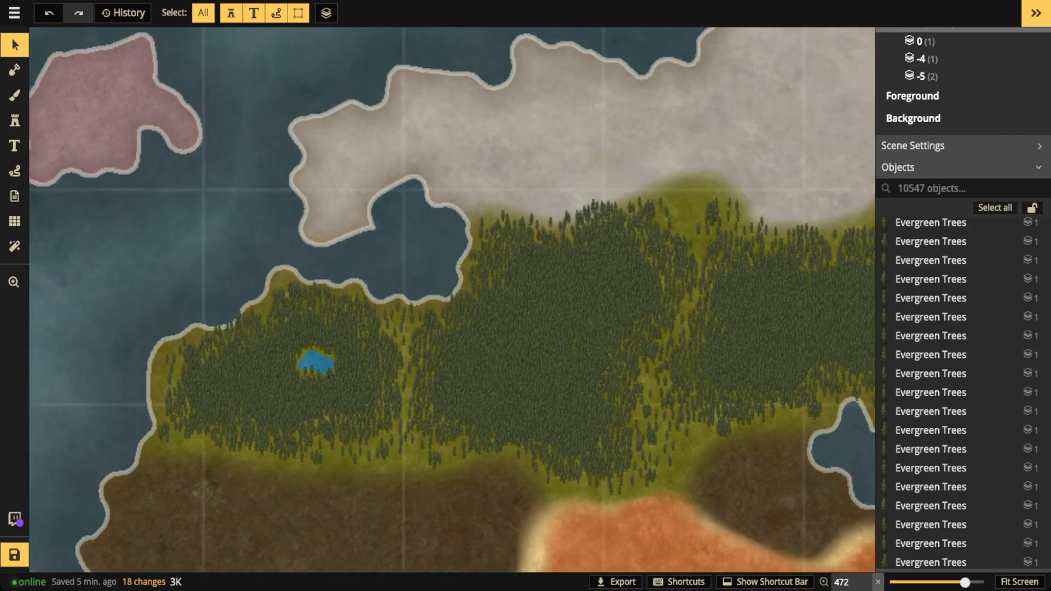
key("space")
left_click_drag(279, 324, 106, 233)
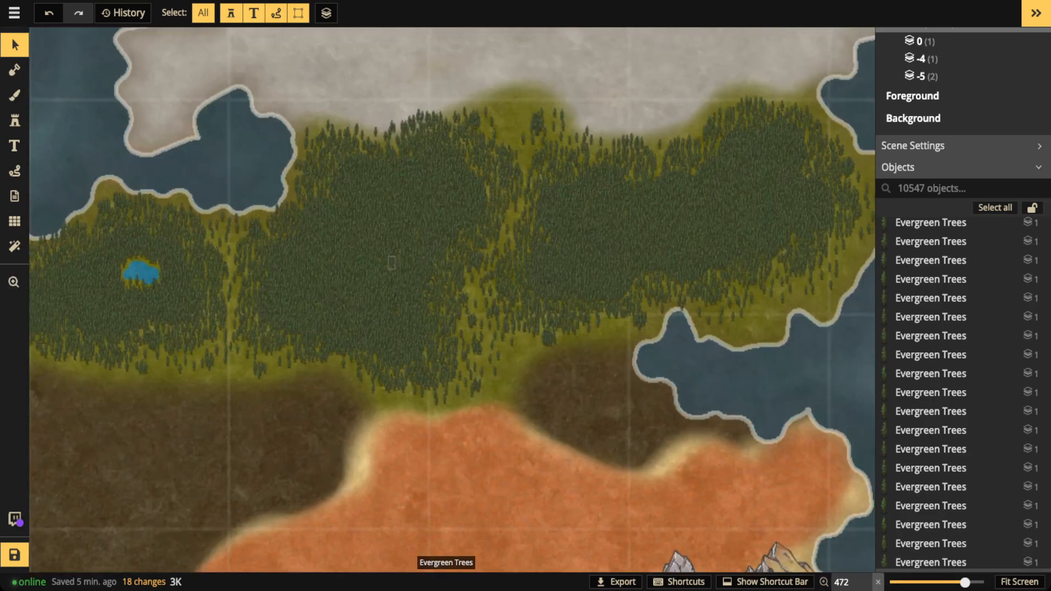
scroll(441, 265, "down", 3)
key("space")
left_click_drag(441, 265, 543, 269)
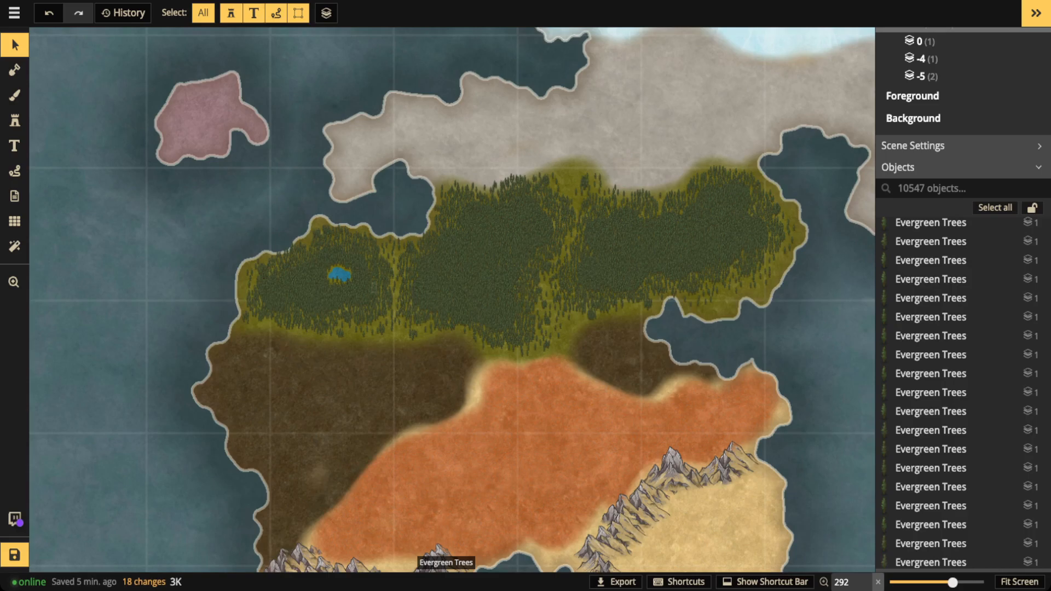
scroll(467, 278, "down", 4)
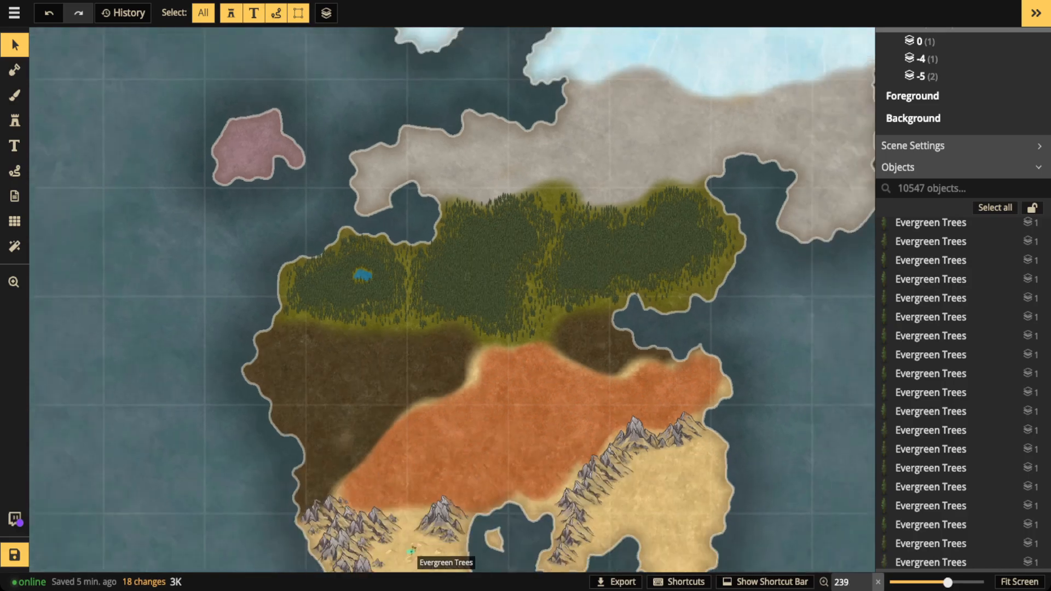
scroll(467, 278, "down", 4)
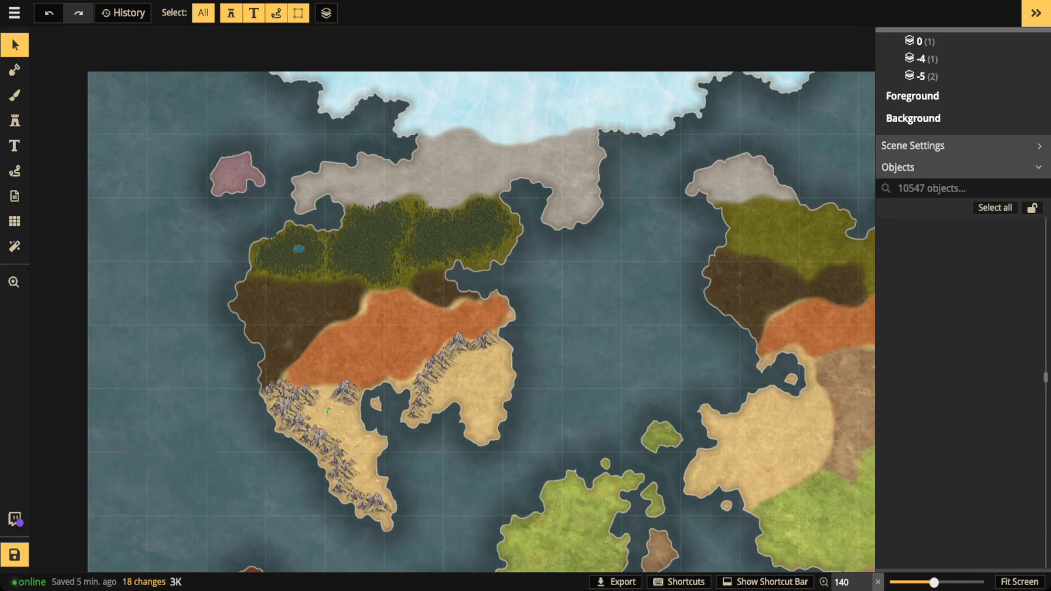
- Select the locked Biomes group and set its opacity to 1 to show the biome outlines and legend
left_click_drag(1046, 380, 1043, 581)
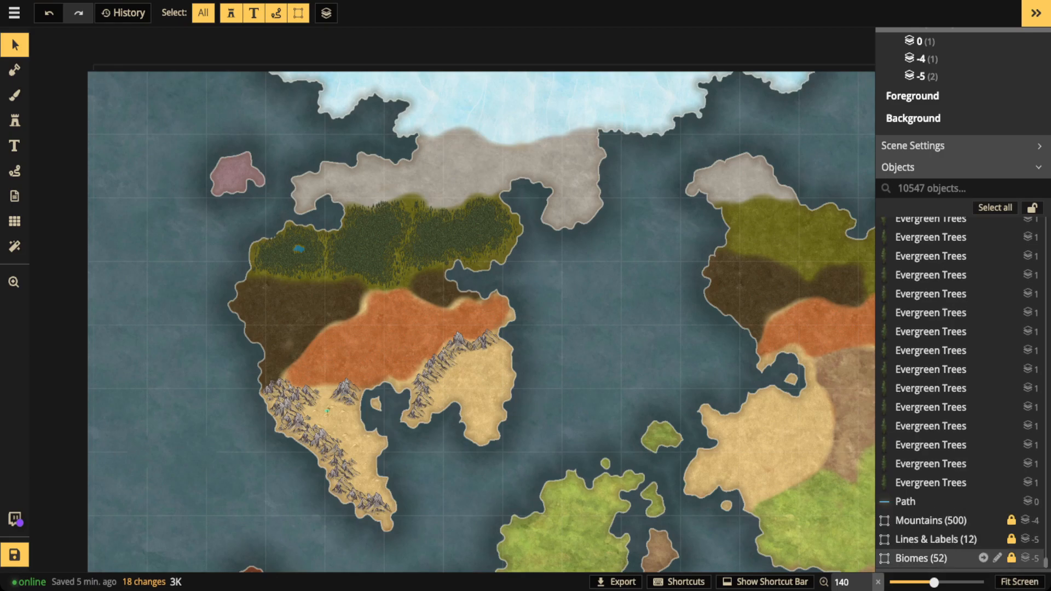
left_click(921, 557)
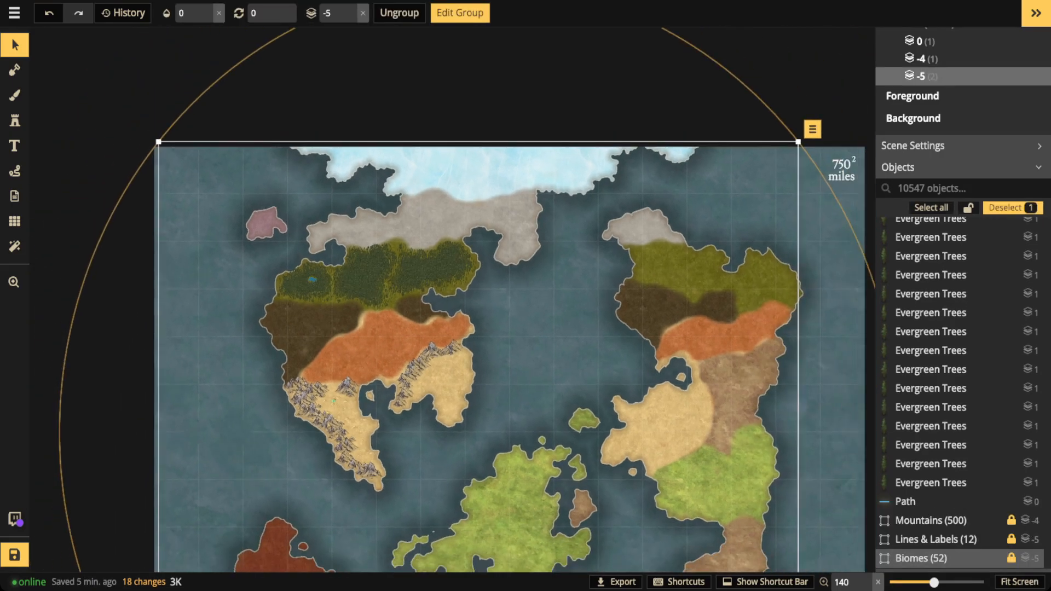
scroll(350, 381, "down", 2)
key("space")
left_click_drag(350, 381, 343, 261)
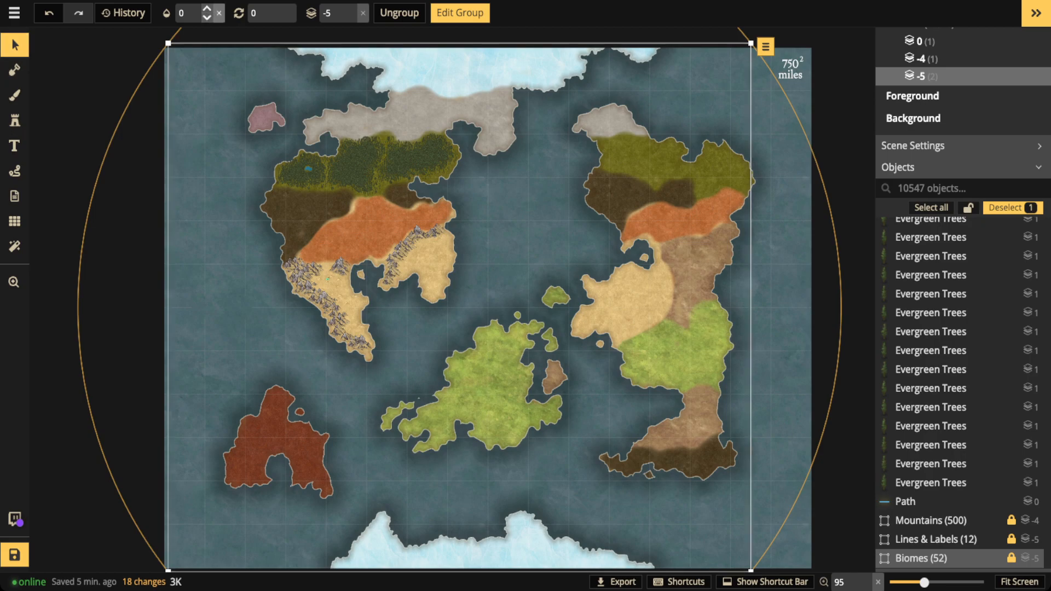
left_click(207, 8)
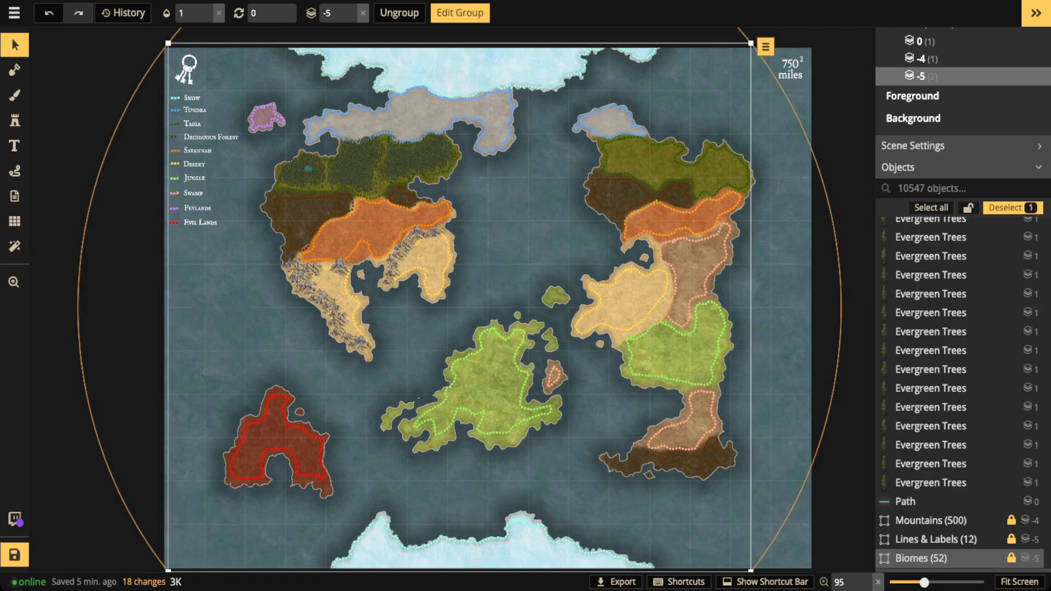
scroll(234, 189, "up", 3)
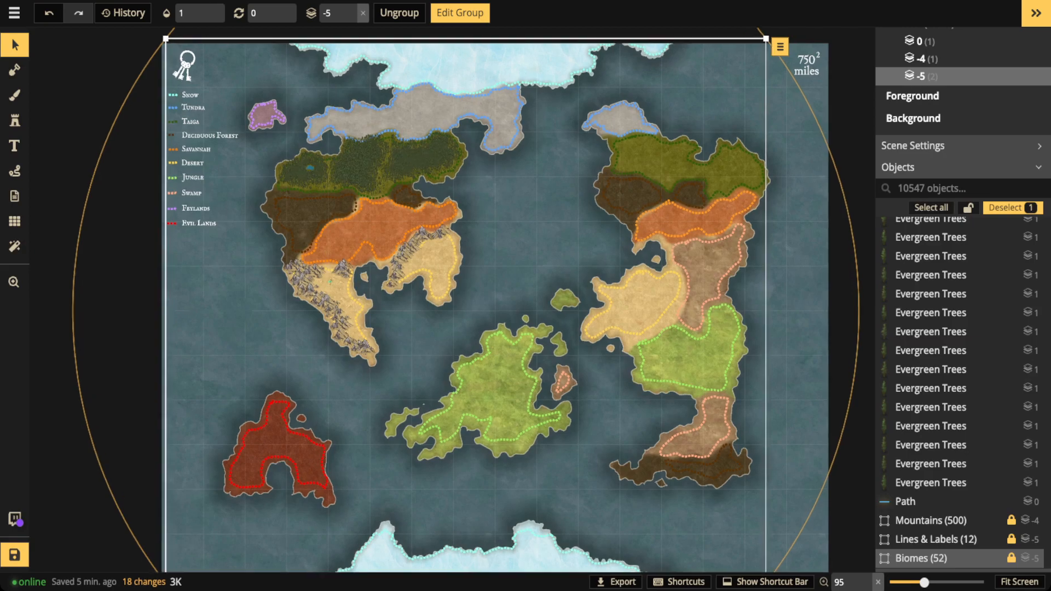
- Examine the biome outlines and legend around the western continent, focusing on the tundra north of the evergreen forest
scroll(235, 190, "up", 3)
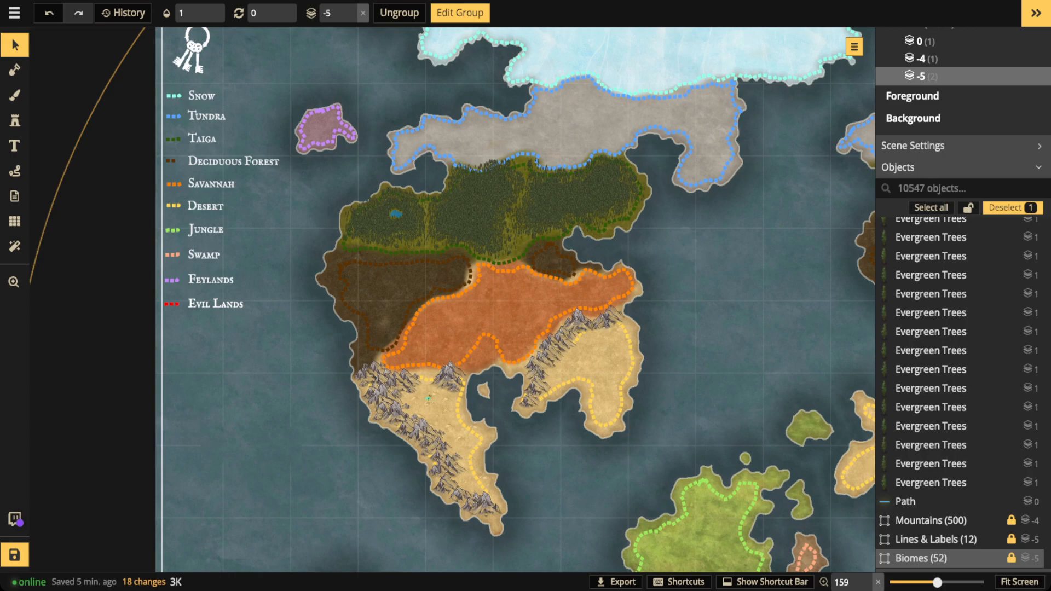
scroll(520, 184, "down", 5)
left_click_drag(520, 184, 451, 212)
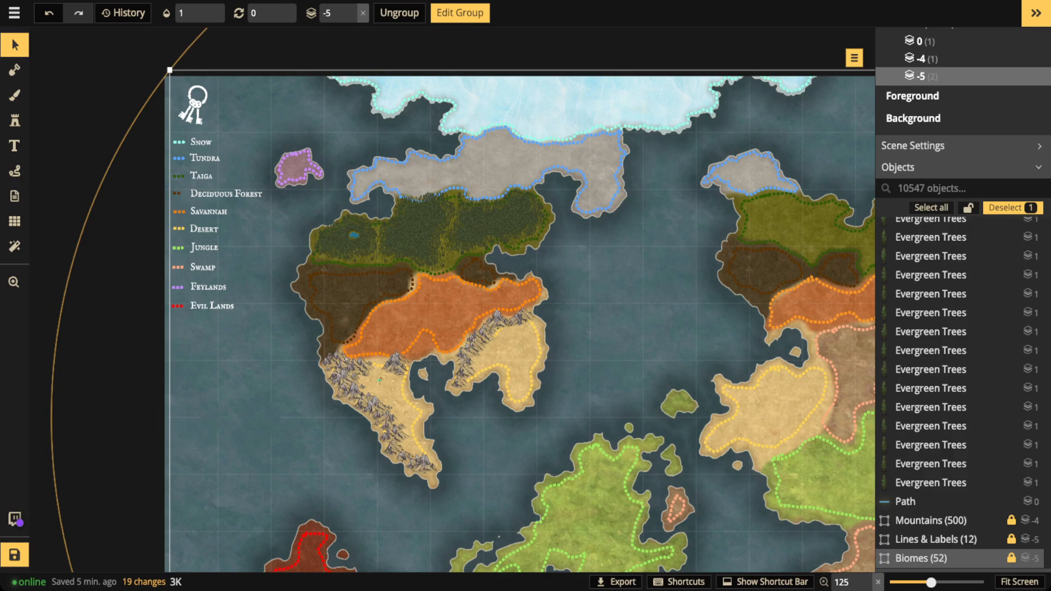
scroll(497, 150, "up", 5)
scroll(492, 153, "up", 3)
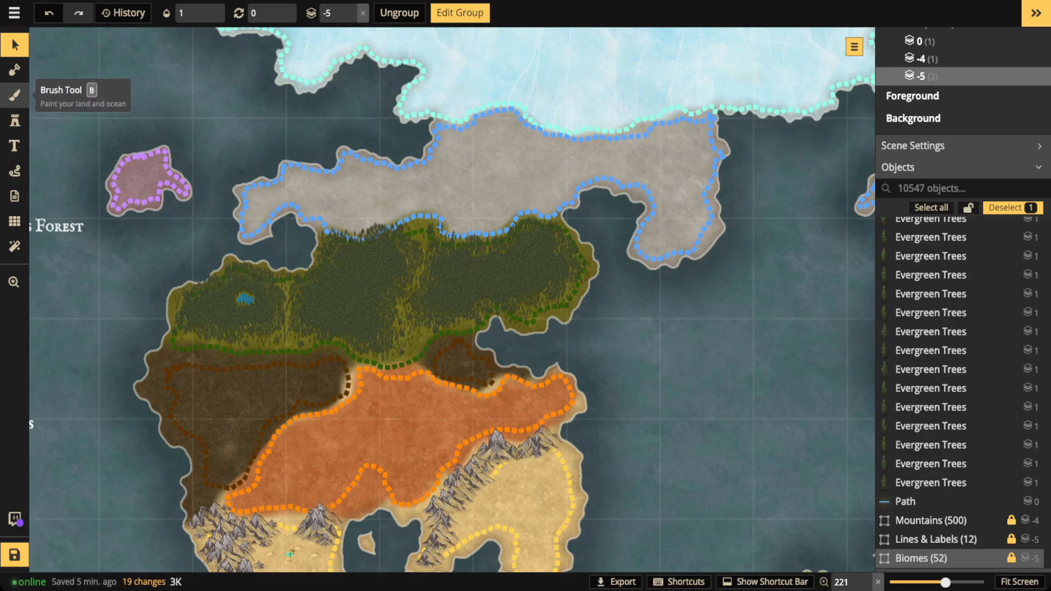
scroll(378, 222, "down", 2)
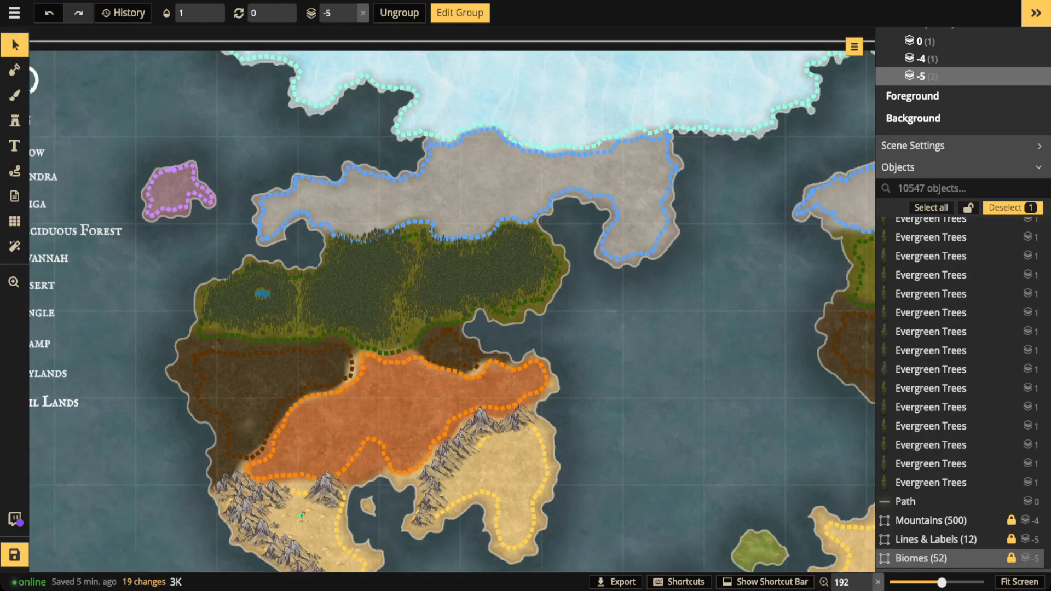
left_click_drag(378, 222, 349, 232)
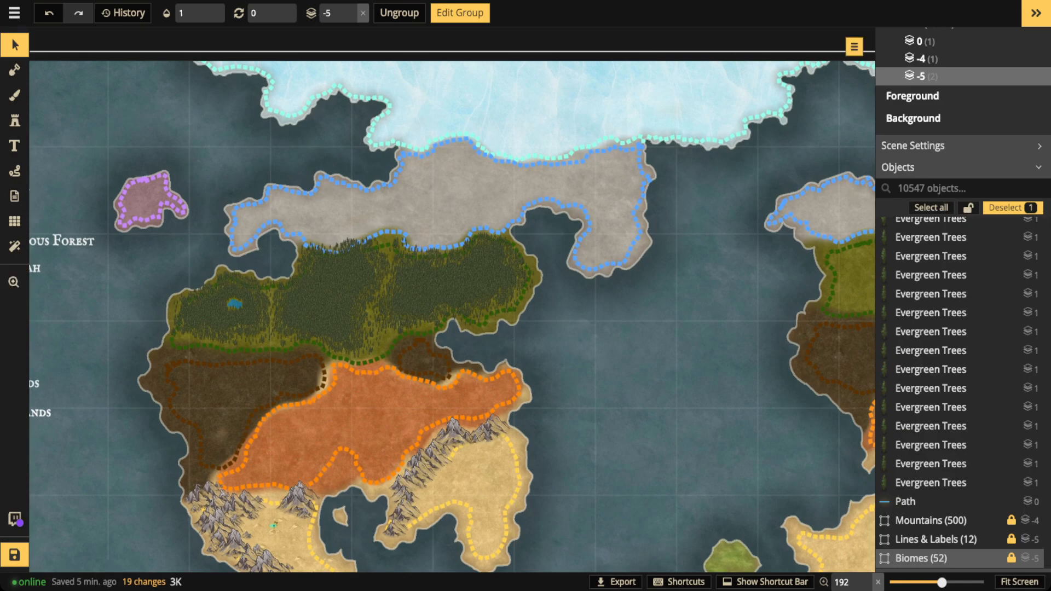
- Load the Light Snow Rich texture from the Watercolor Cities winter textures into the foreground brush
left_click(15, 96)
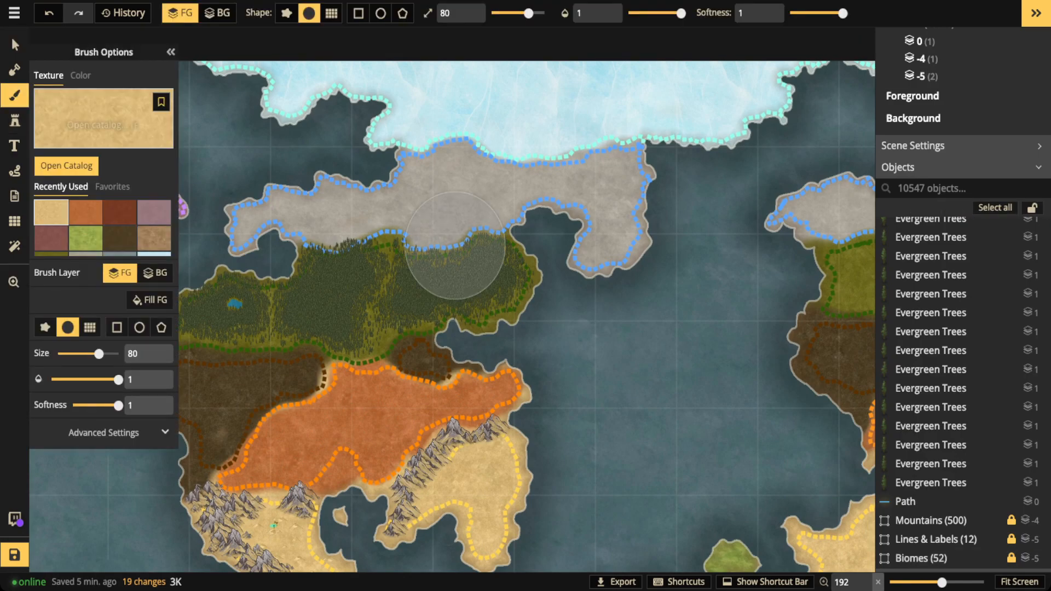
key("f")
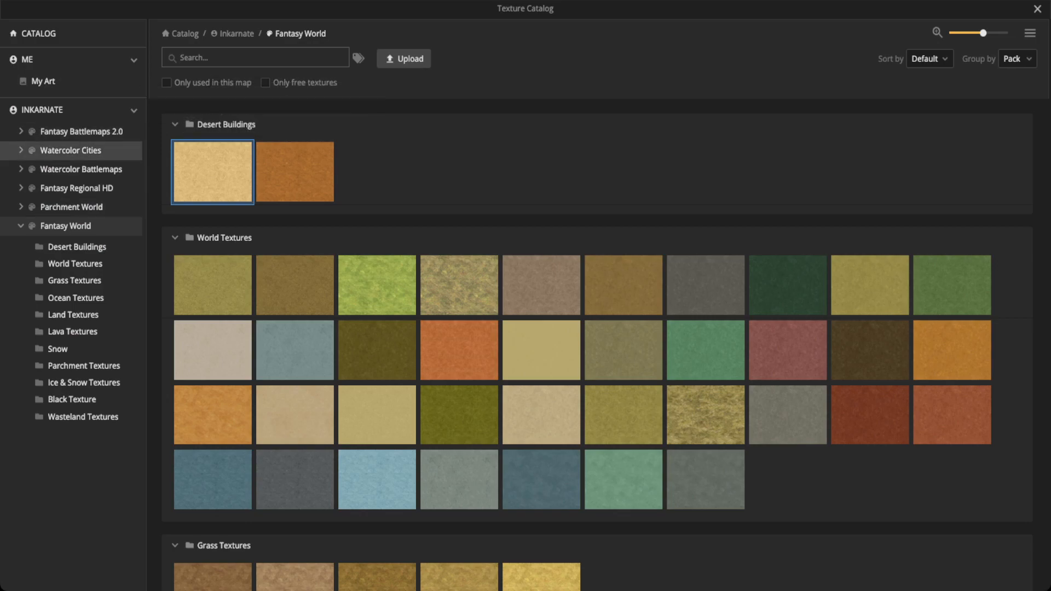
left_click(70, 150)
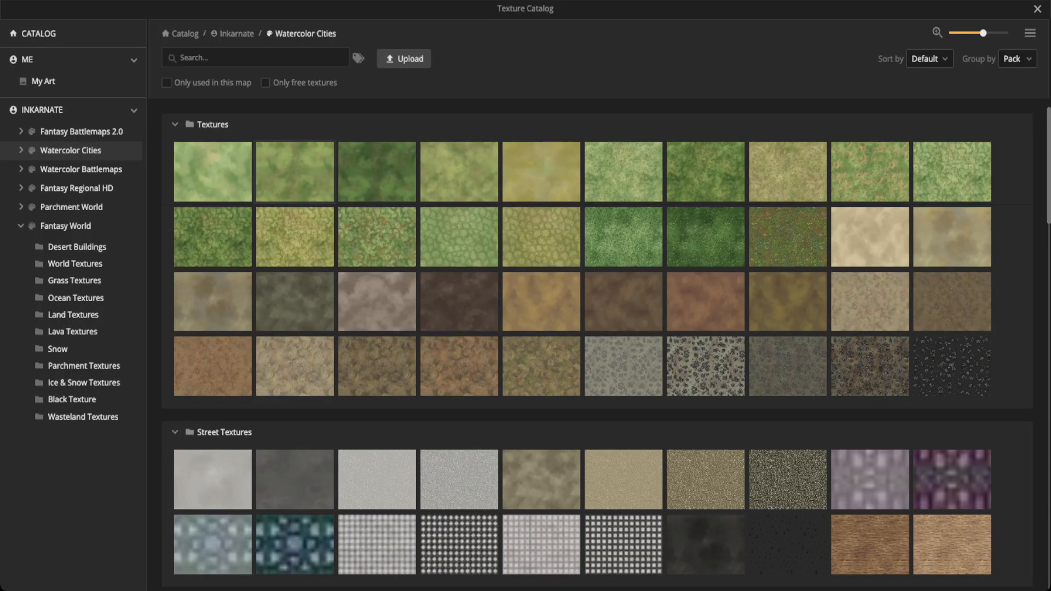
scroll(597, 349, "down", 5)
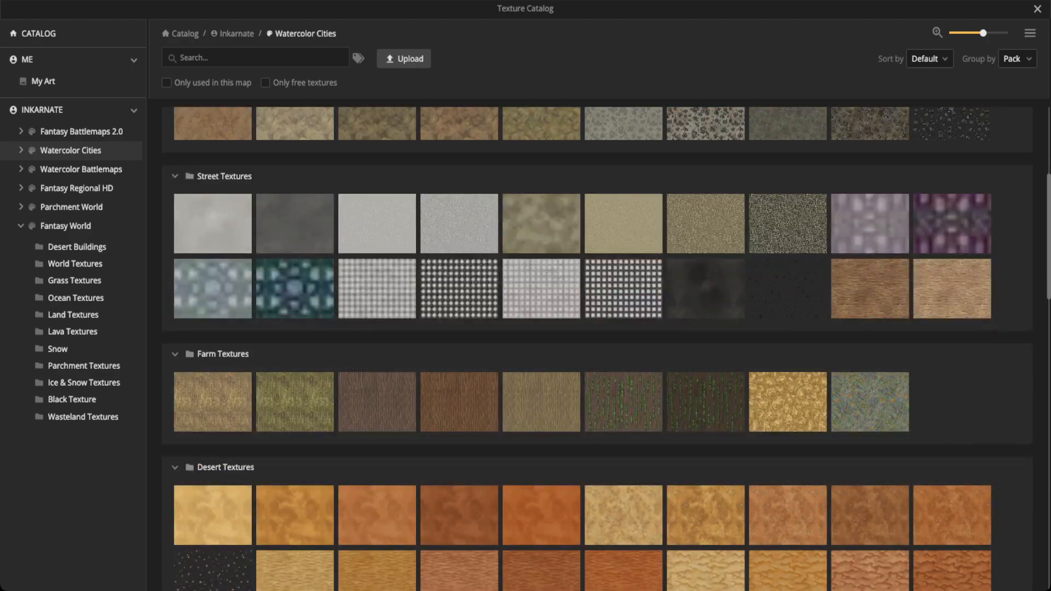
scroll(597, 349, "down", 7)
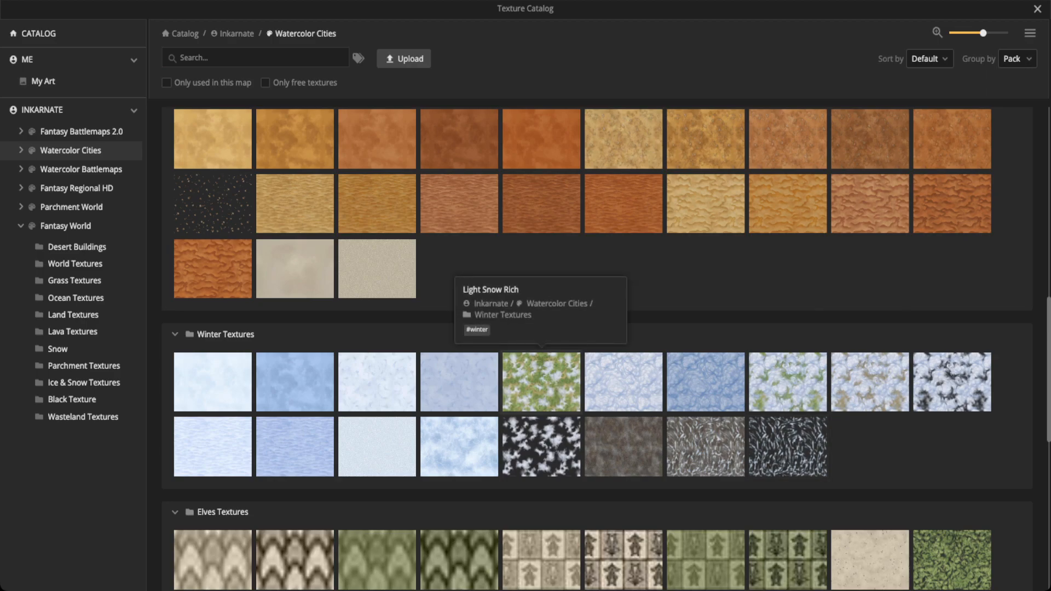
left_click(541, 382)
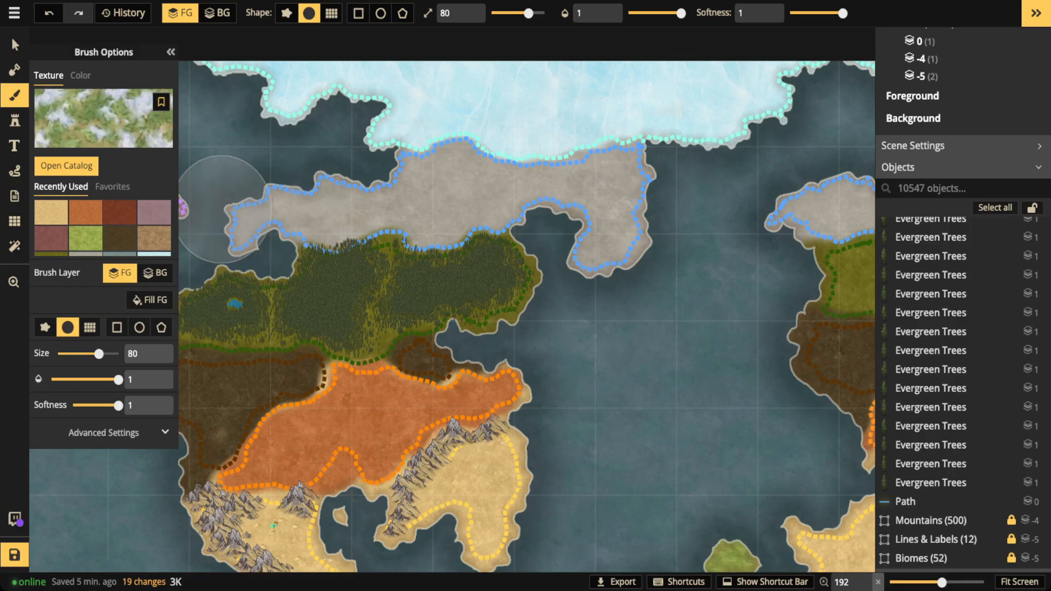
- Scale the brush's snowy grass texture to 42.34 and rotate it to 15
left_click(104, 433)
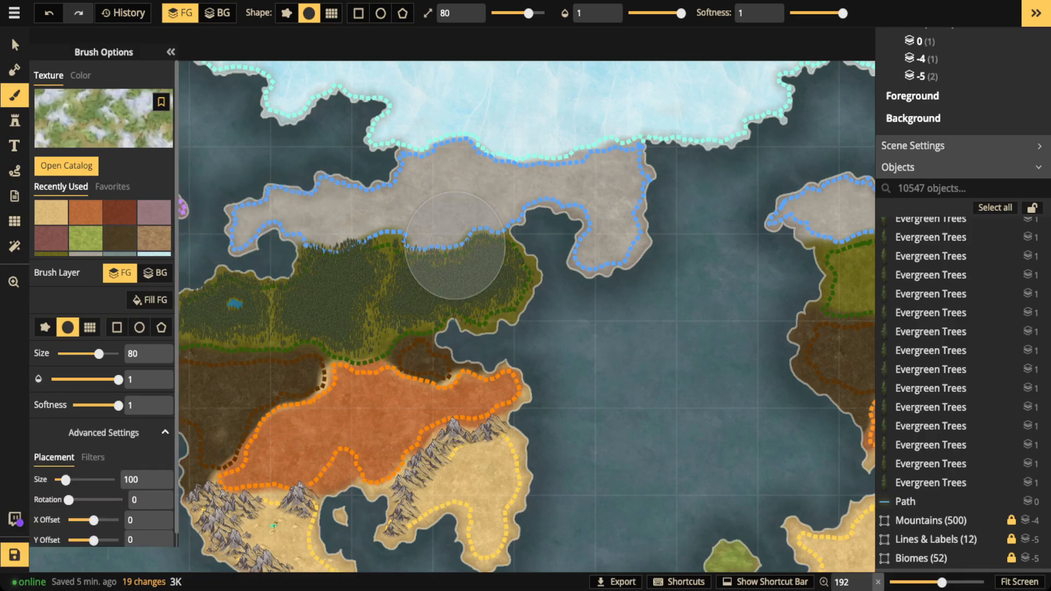
left_click_drag(63, 480, 63, 480)
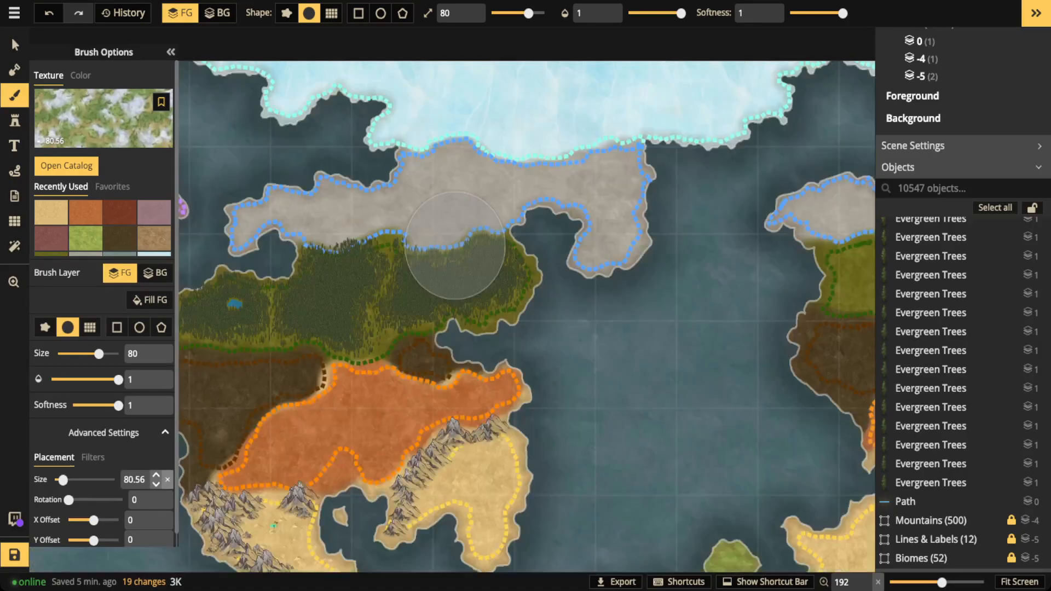
left_click(167, 480)
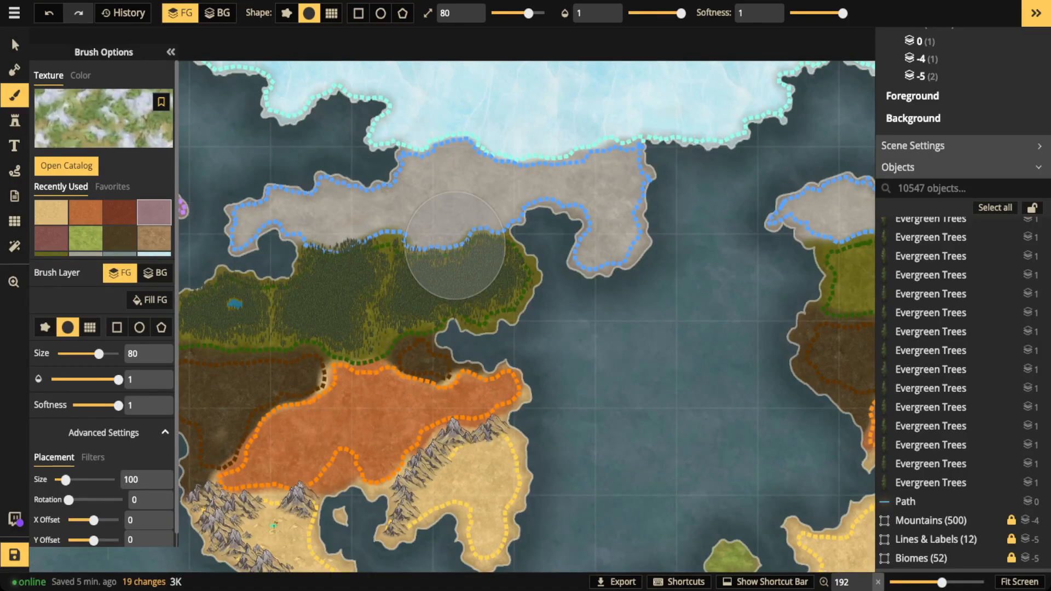
left_click_drag(65, 480, 58, 480)
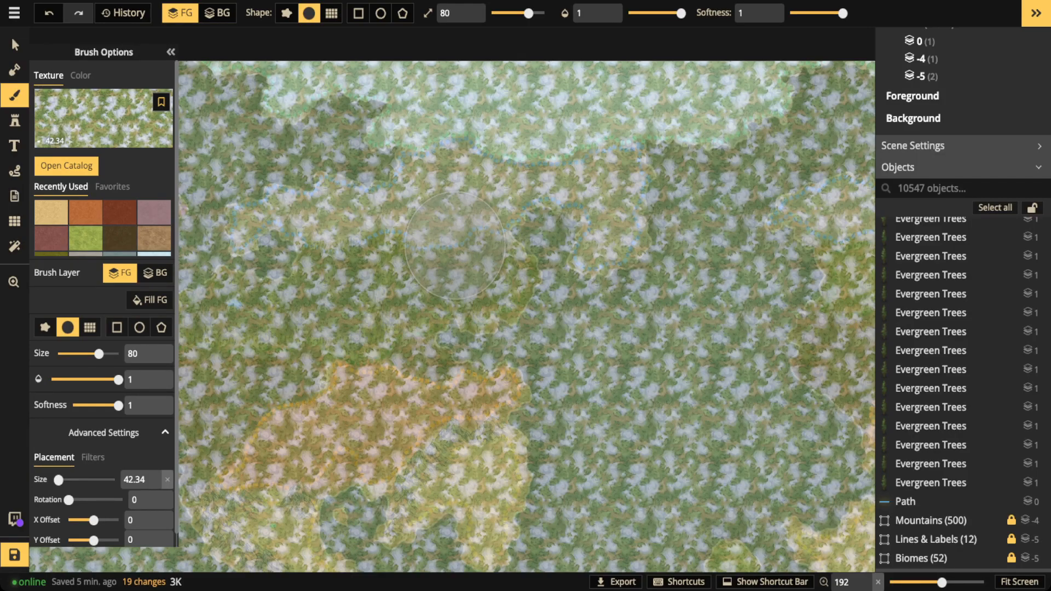
left_click_drag(68, 500, 70, 500)
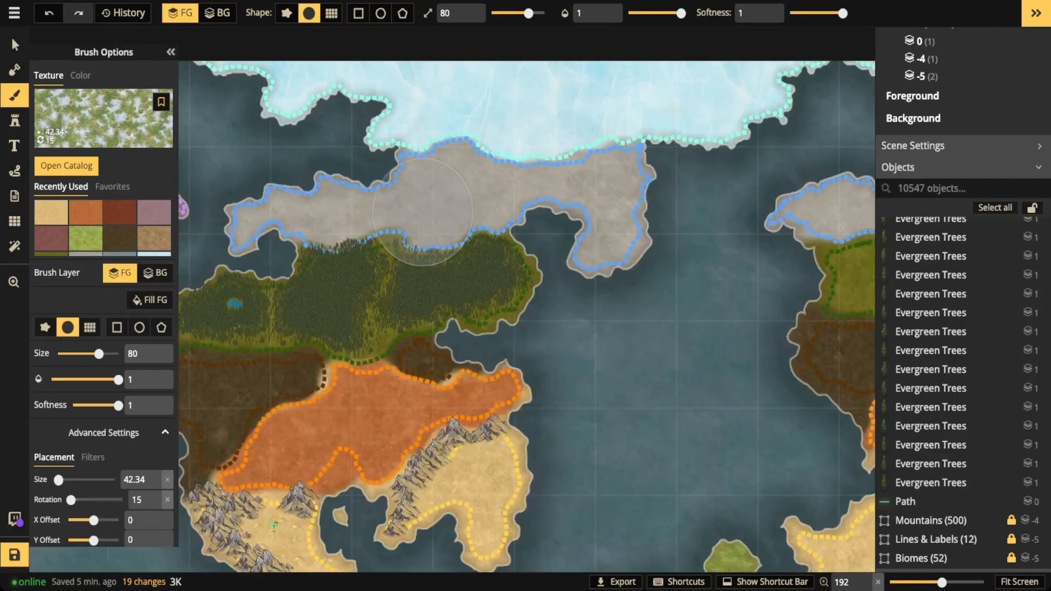
- Paint the snowy grass texture over the whole western tundra with a size 24 brush, raising its opacity from 0.22 to 0.42
left_click_drag(680, 13, 638, 13)
left_click_drag(528, 13, 511, 13)
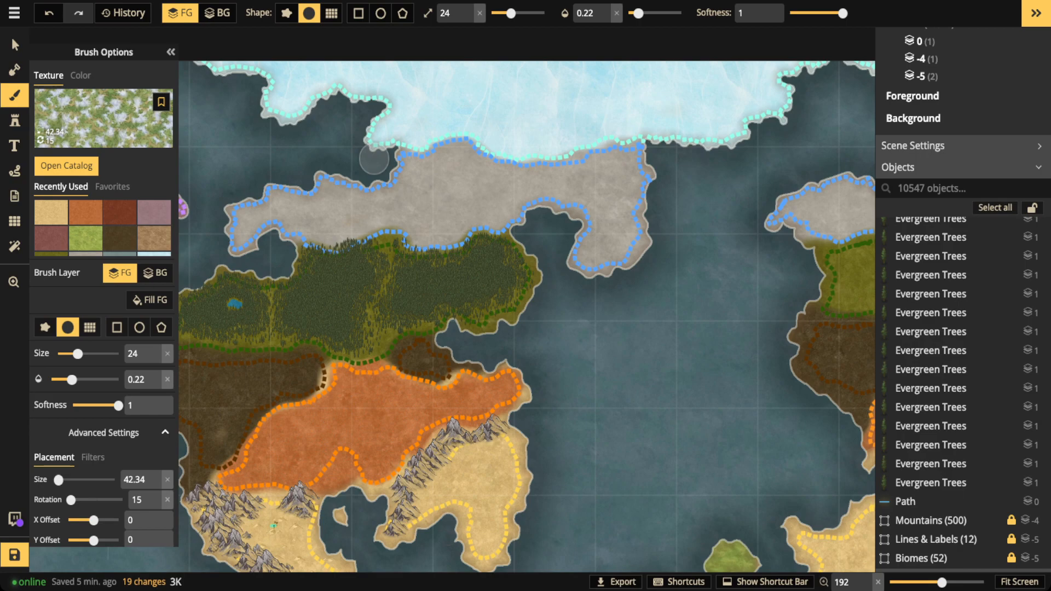
scroll(399, 198, "up", 3)
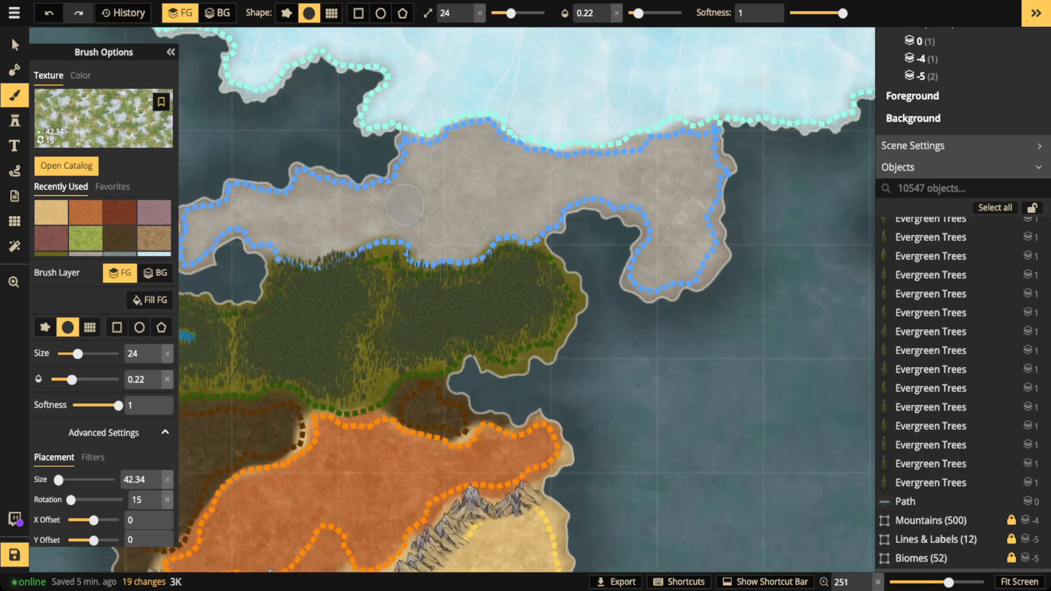
left_click_drag(404, 205, 473, 221)
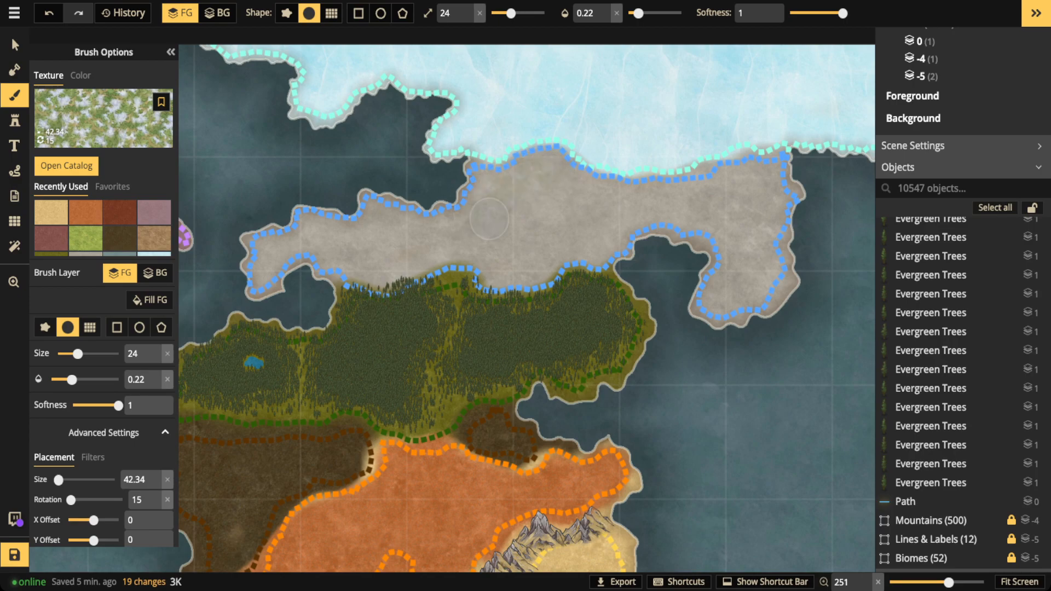
left_click_drag(539, 189, 533, 249)
left_click(652, 13)
mouse_move(553, 167)
left_mouse_down()
mouse_move(482, 186)
mouse_move(534, 179)
mouse_move(544, 190)
mouse_move(501, 209)
mouse_move(506, 224)
mouse_move(597, 199)
mouse_move(697, 191)
mouse_move(643, 209)
mouse_move(773, 194)
mouse_move(765, 204)
mouse_move(800, 210)
mouse_move(733, 227)
mouse_move(803, 234)
mouse_move(719, 278)
mouse_move(704, 327)
left_mouse_up()
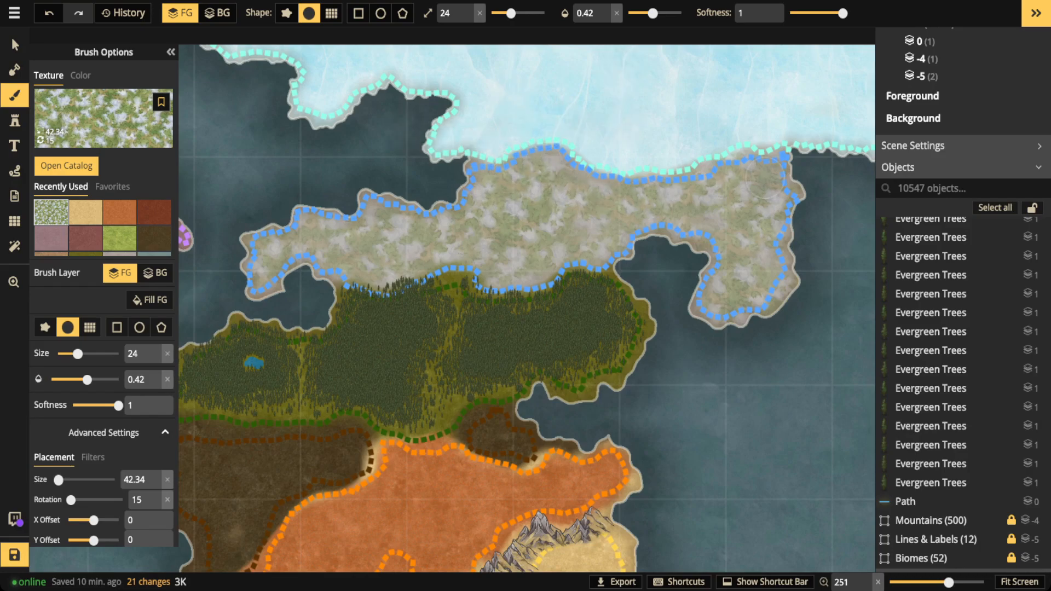
- Choose the near-black winter texture with white snow patches and dab it along the tundra's northern snow border at opacity 0.59
key("f")
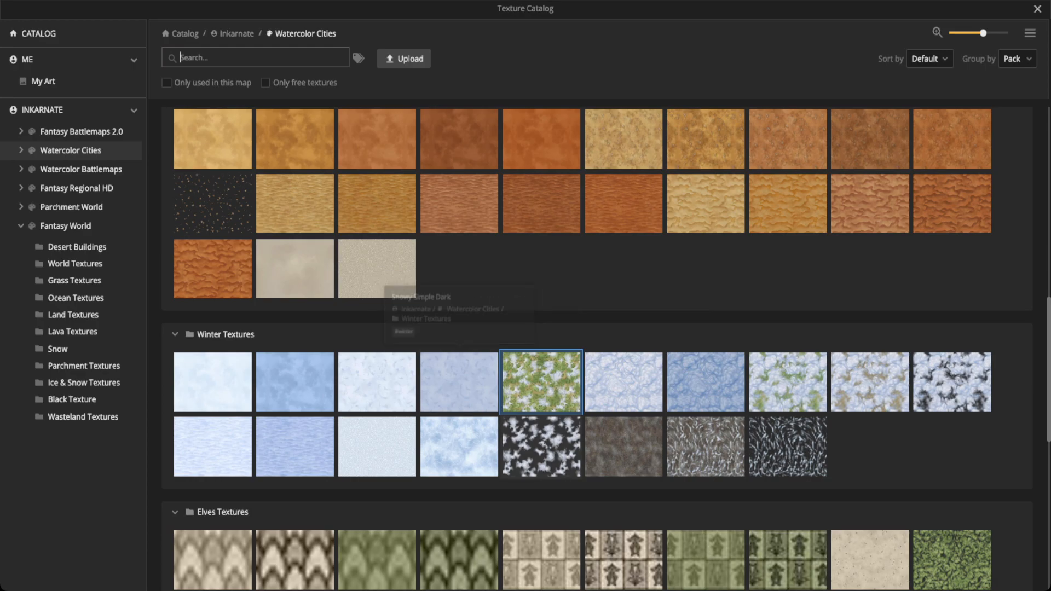
left_click(540, 446)
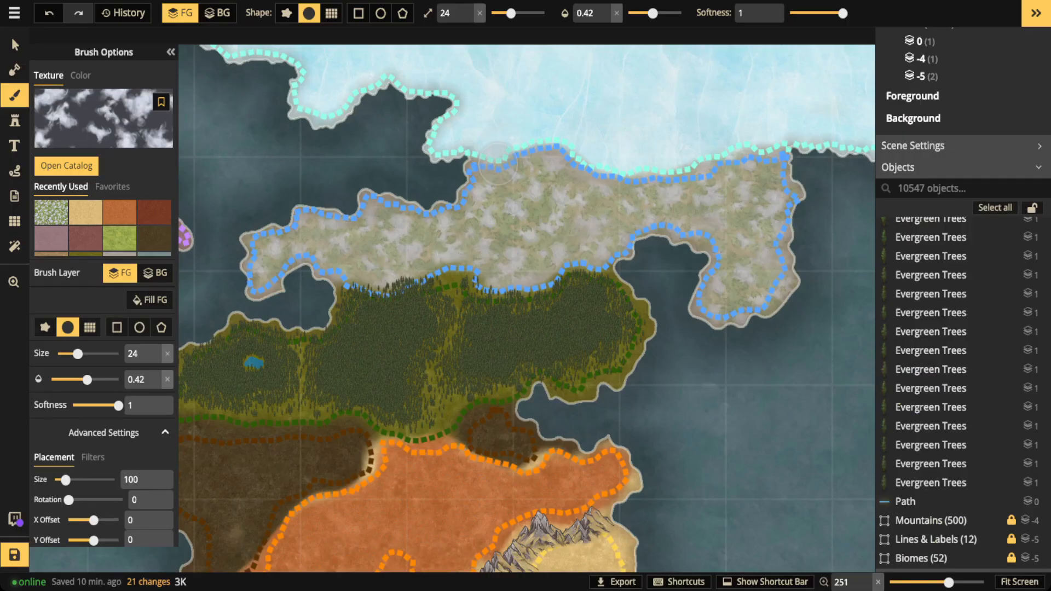
left_click_drag(653, 13, 663, 12)
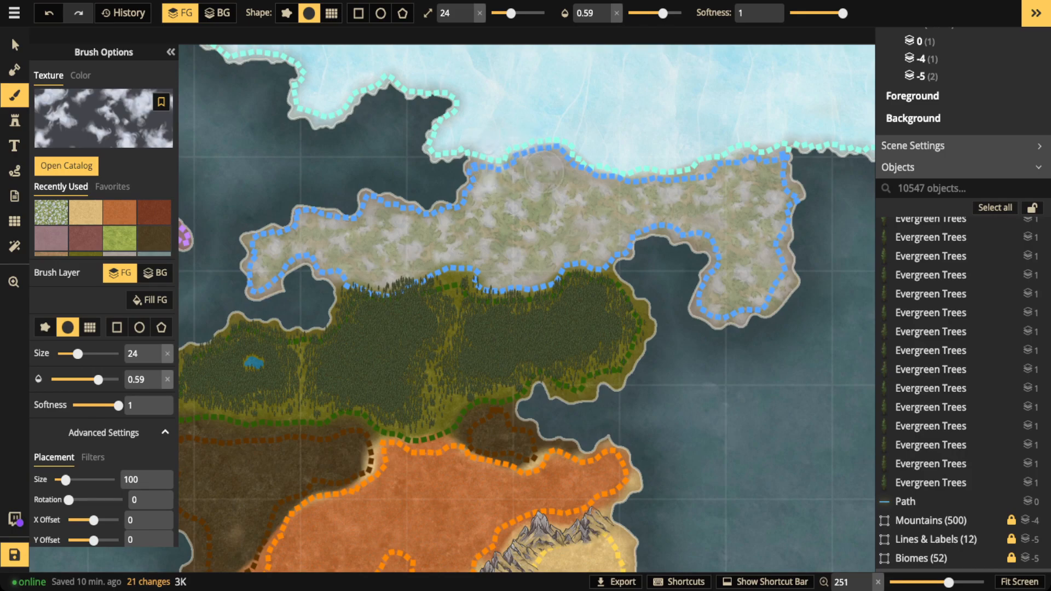
left_click(606, 154)
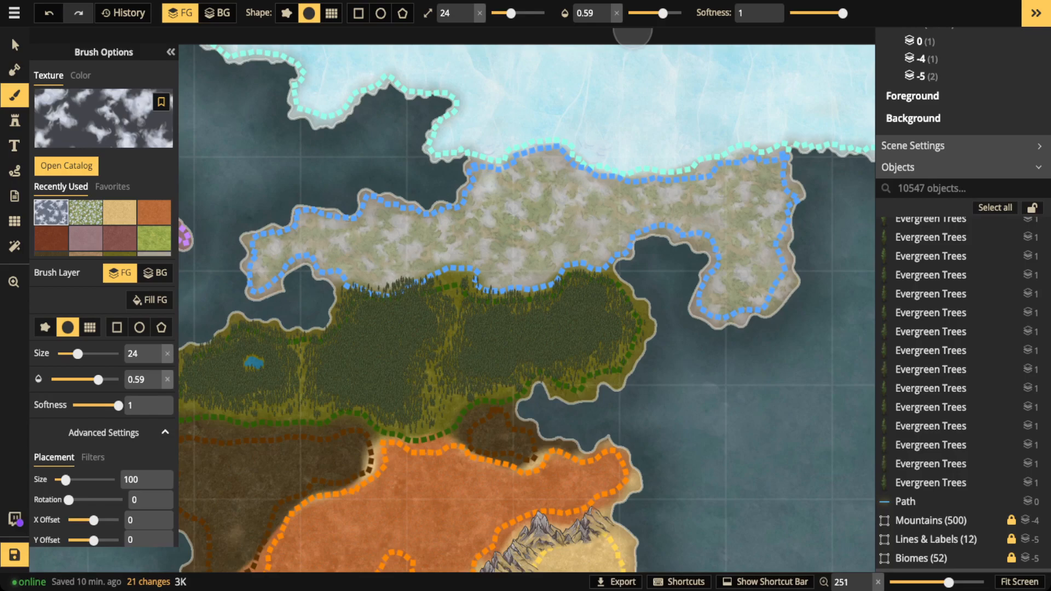
left_click(491, 156)
- Paint bright snow patches across the tundra and along its snow border with the brush opacity at 1
left_click(617, 14)
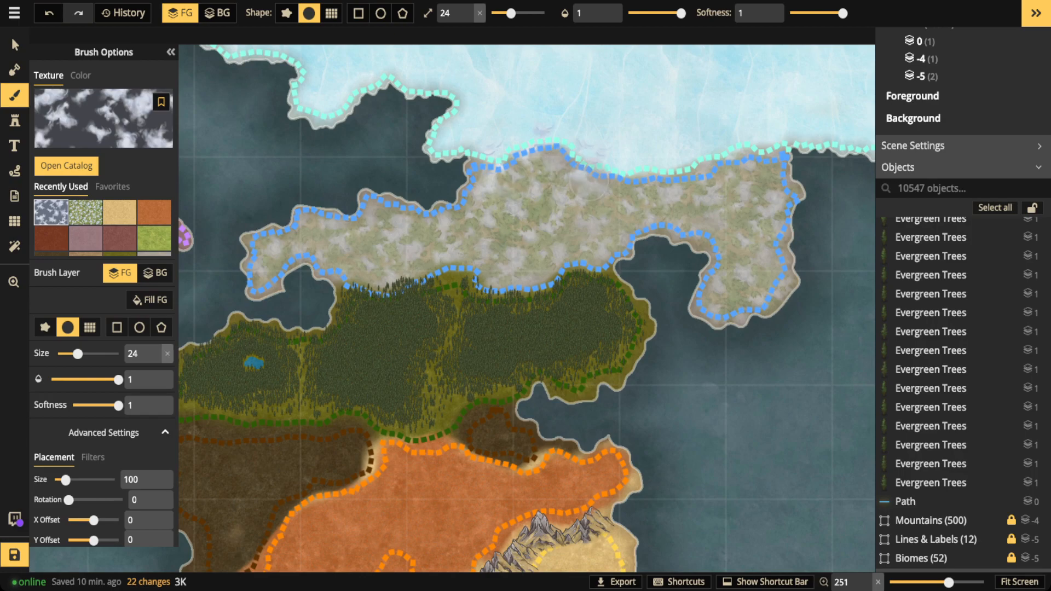
mouse_move(599, 200)
left_mouse_down()
mouse_move(699, 189)
mouse_move(728, 164)
mouse_move(745, 170)
mouse_move(713, 146)
left_mouse_up()
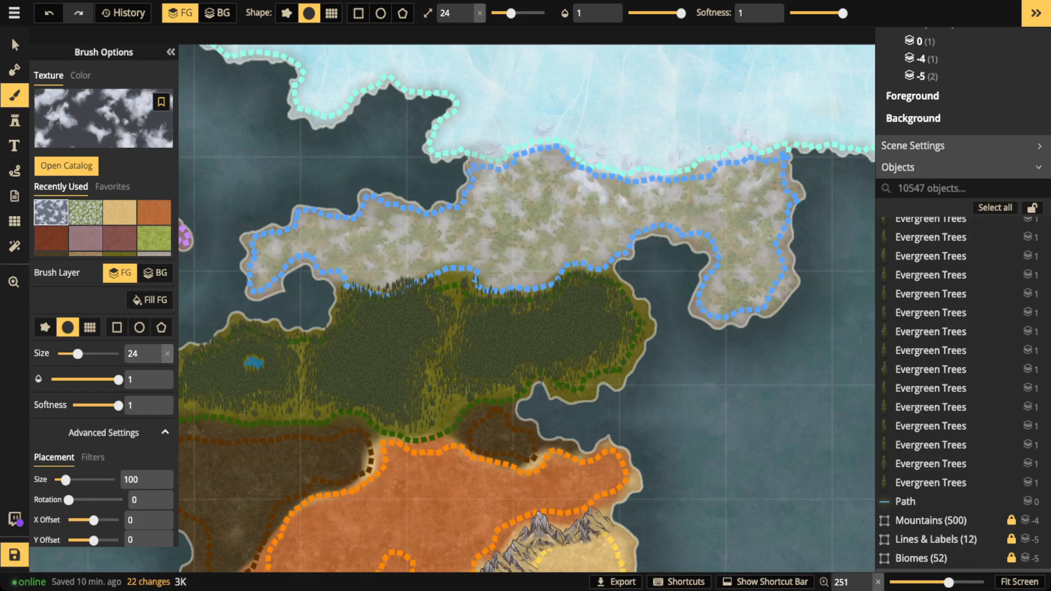
left_click_drag(487, 167, 476, 144)
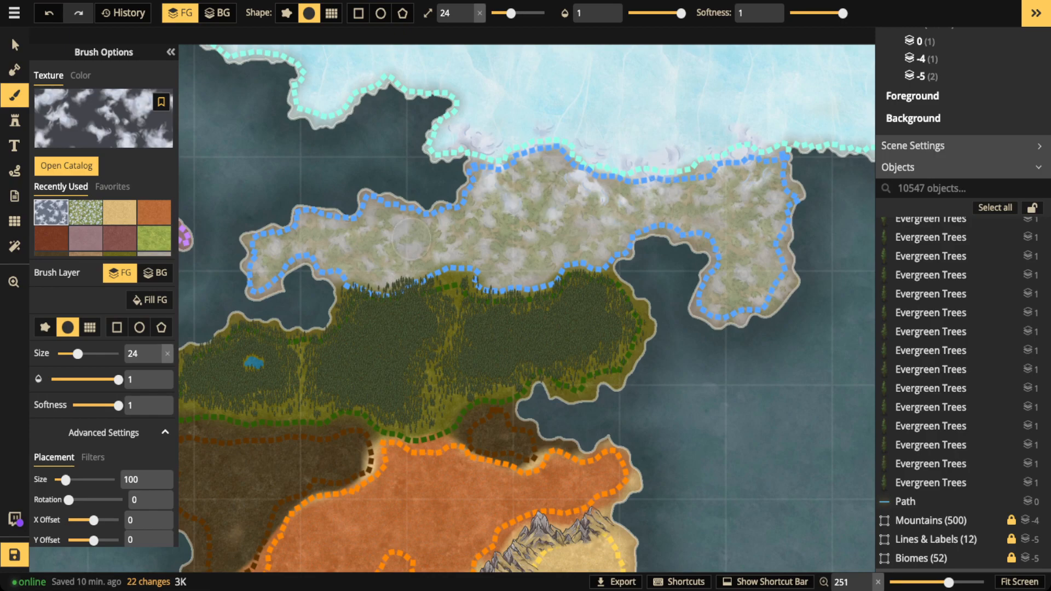
left_click_drag(410, 239, 506, 242)
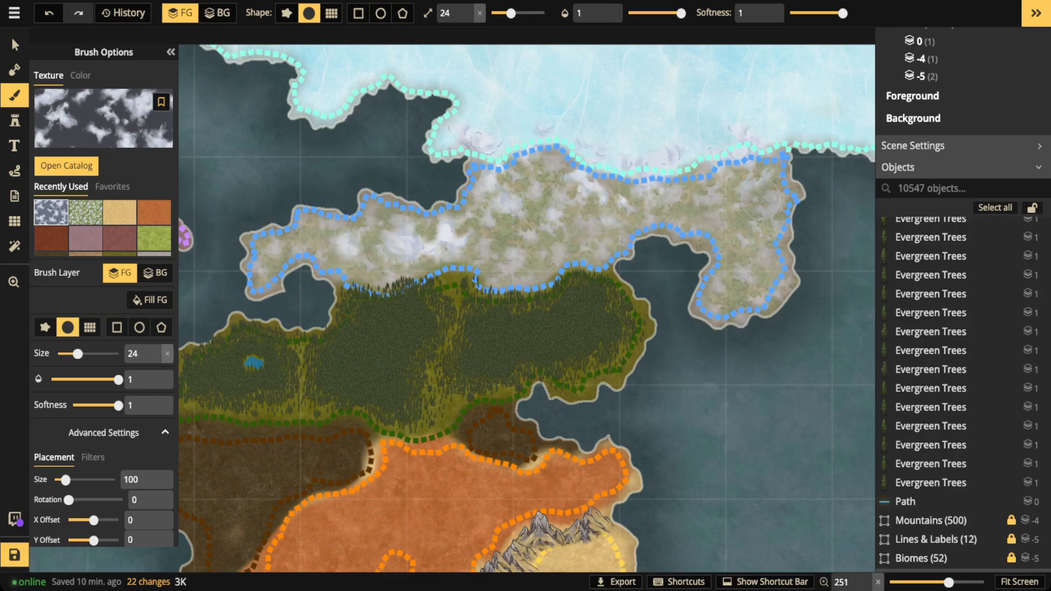
left_click(755, 191)
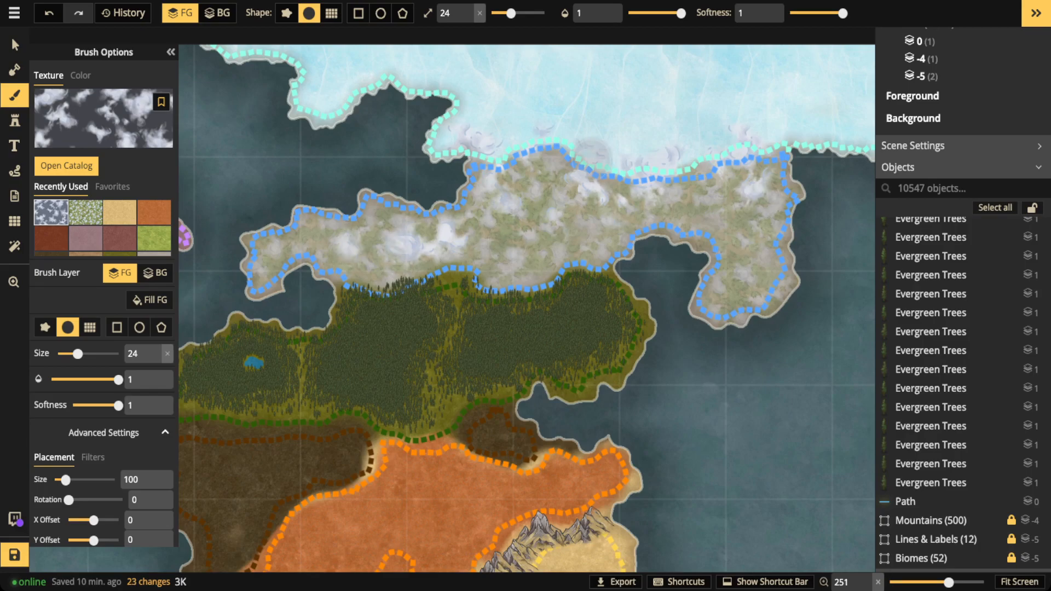
left_click(593, 156)
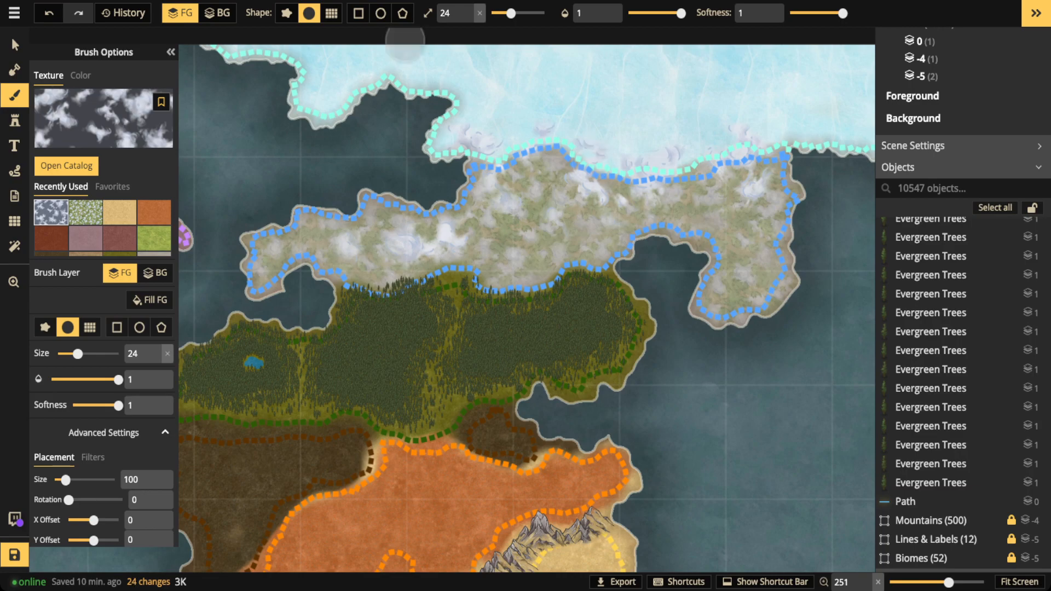
- Paint the olive green texture along the tundra's southern border with the evergreen forest, using a size 9 brush at opacity 0.53
scroll(496, 234, "down", 3)
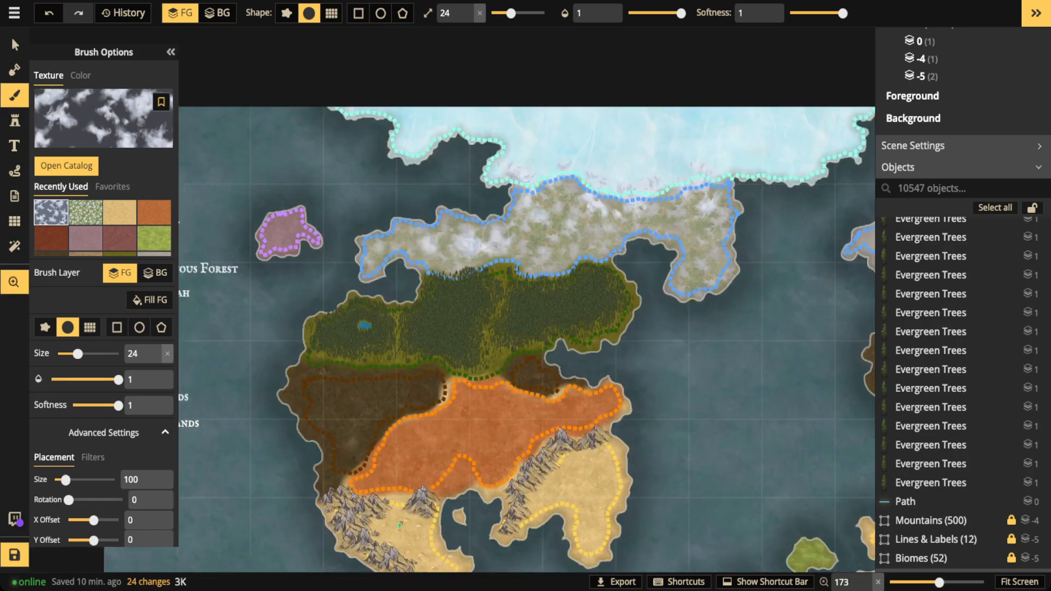
left_click_drag(496, 234, 518, 234)
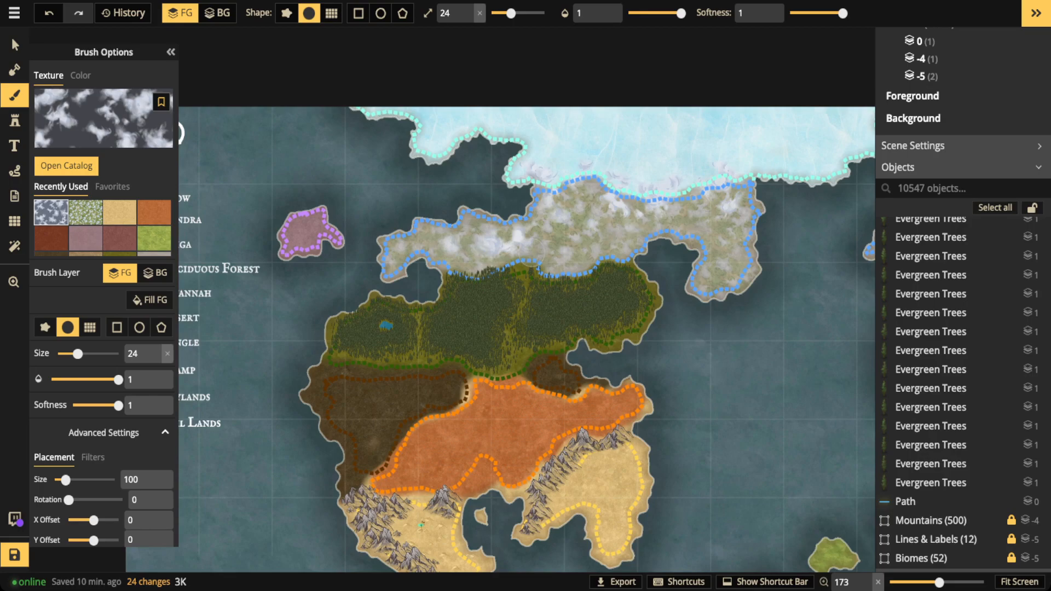
scroll(531, 253, "up", 3)
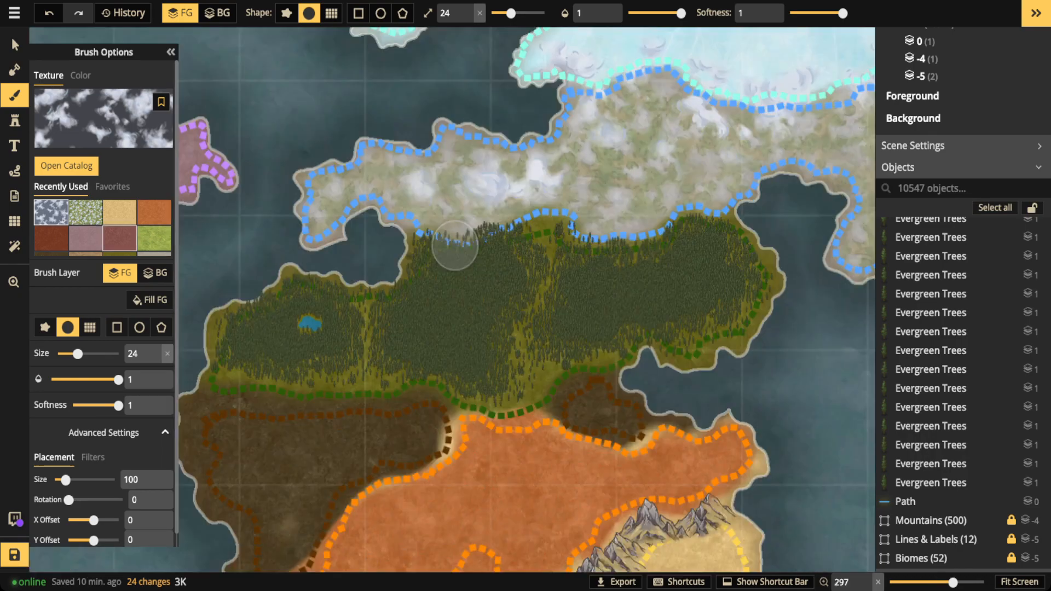
scroll(119, 235, "down", 1)
left_click(119, 243)
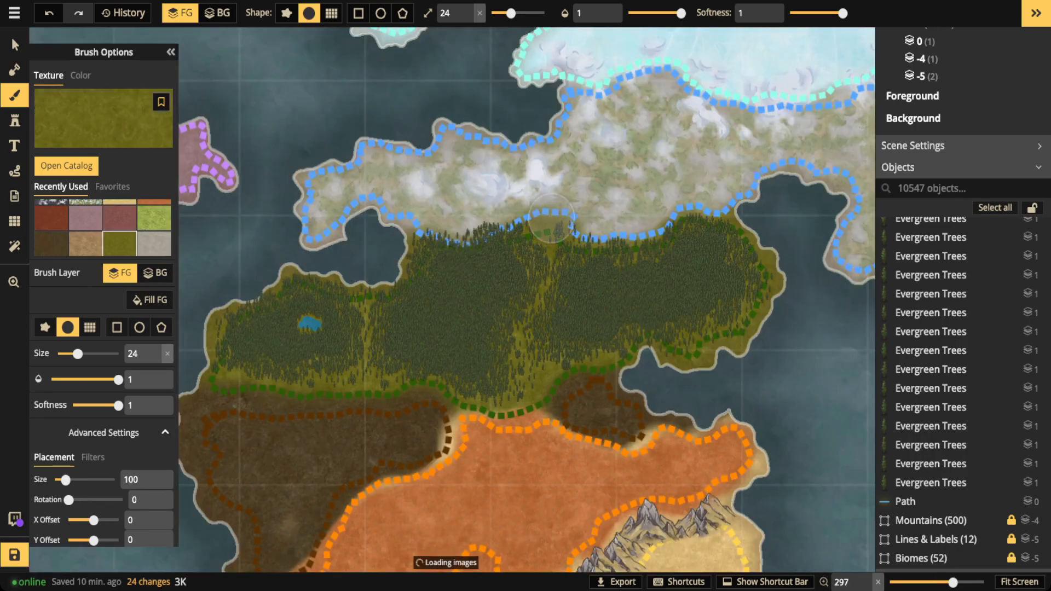
left_click_drag(681, 13, 659, 14)
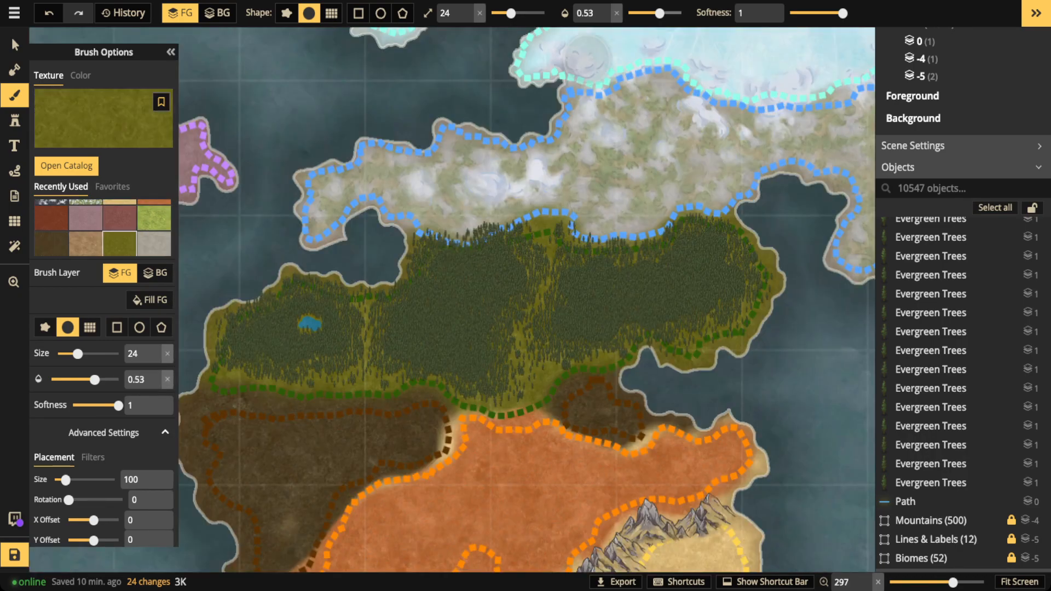
scroll(693, 186, "down", 5)
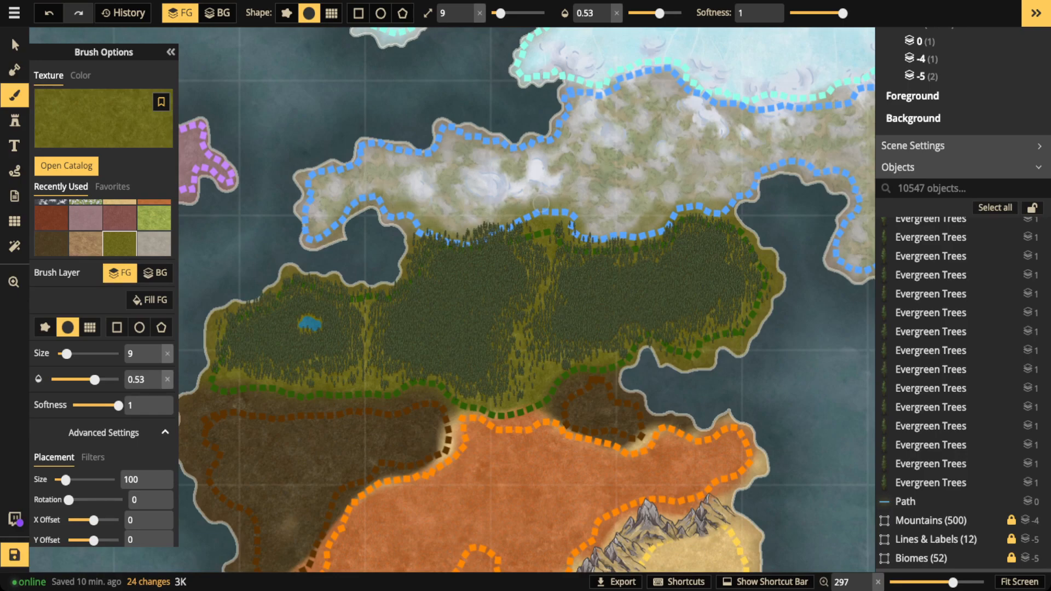
left_click_drag(583, 219, 595, 218)
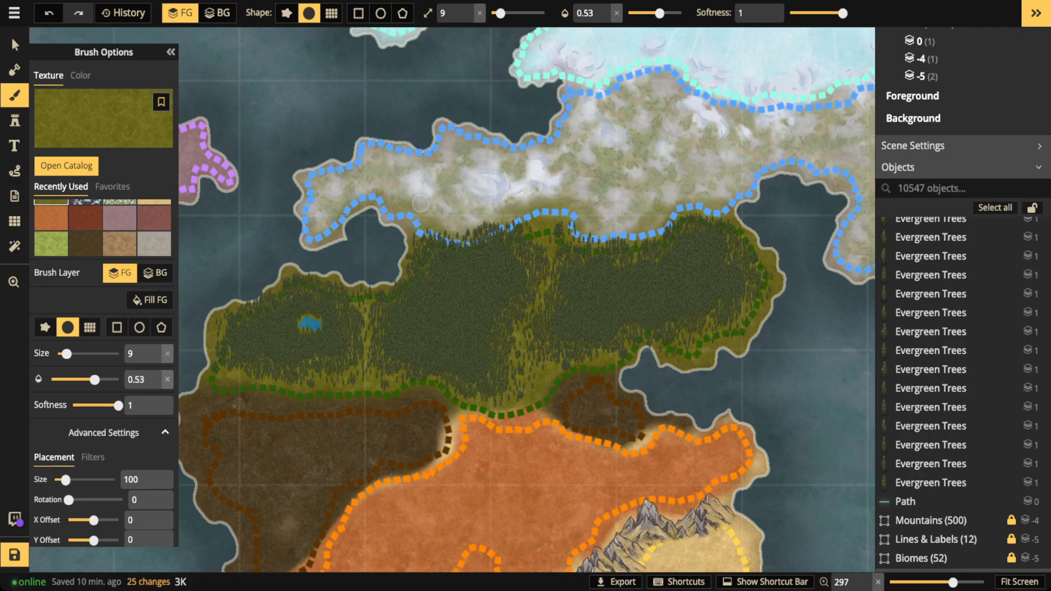
left_click_drag(541, 202, 560, 202)
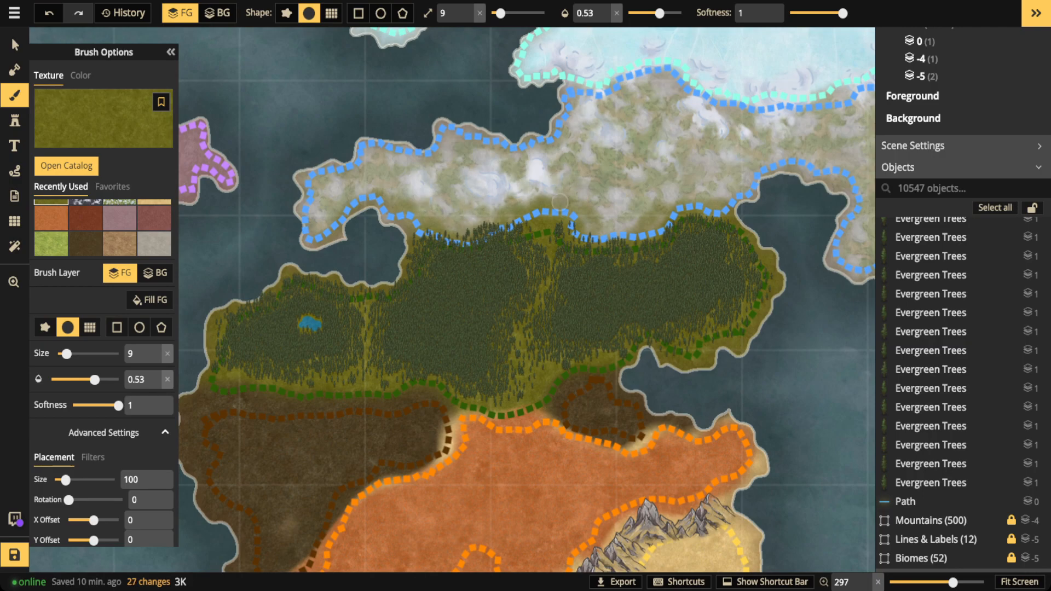
left_click_drag(559, 202, 660, 224)
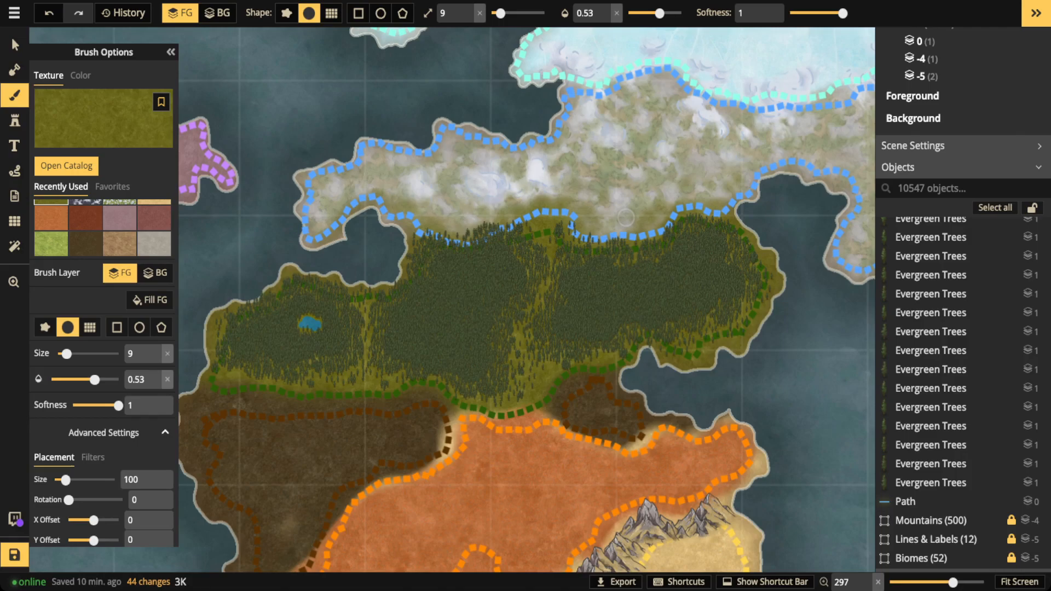
left_click_drag(626, 217, 393, 184)
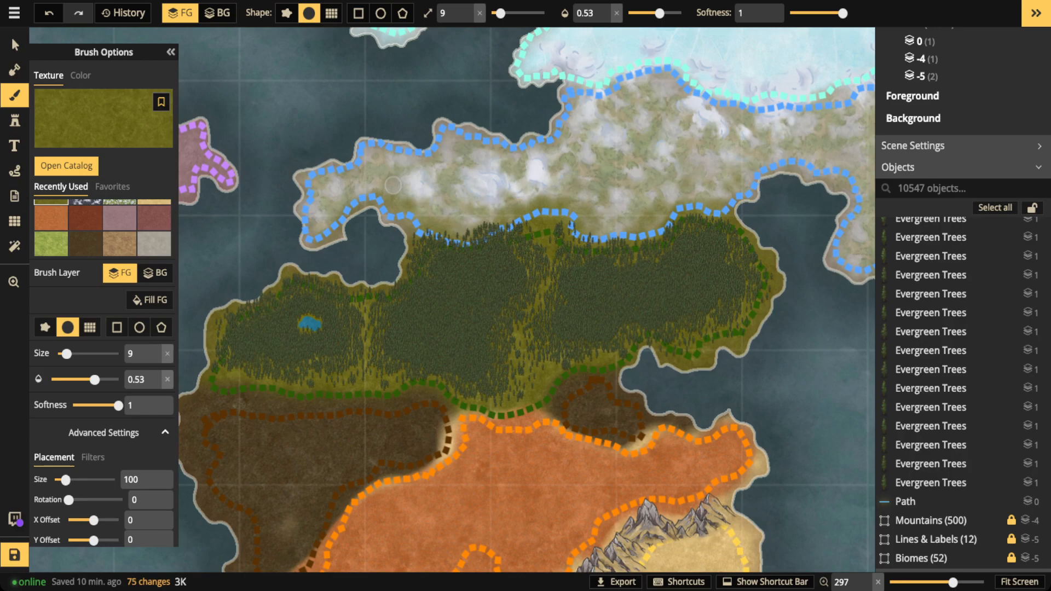
scroll(296, 79, "down", 1)
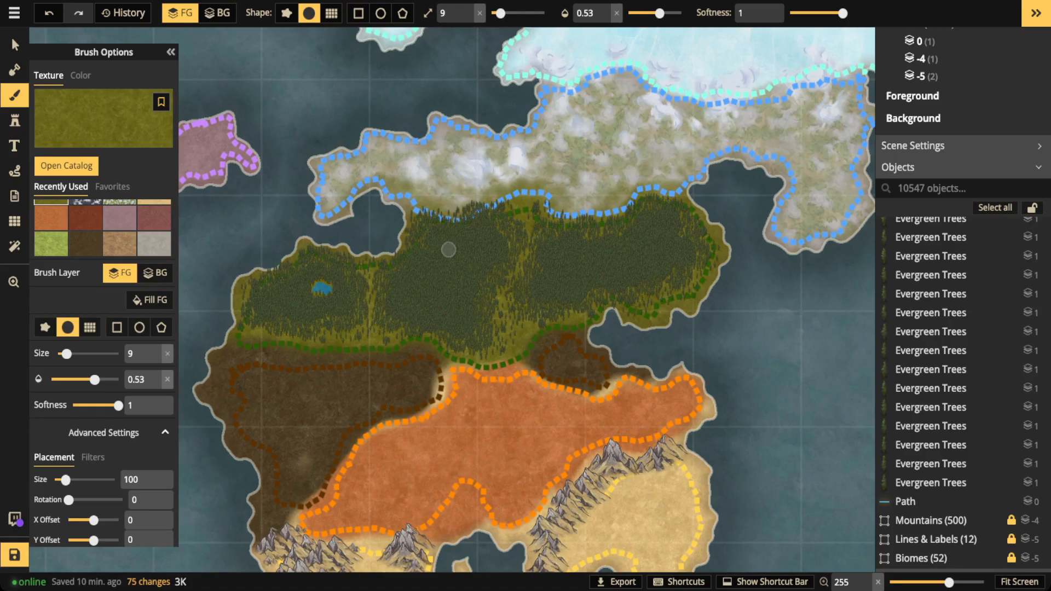
scroll(425, 243, "down", 1)
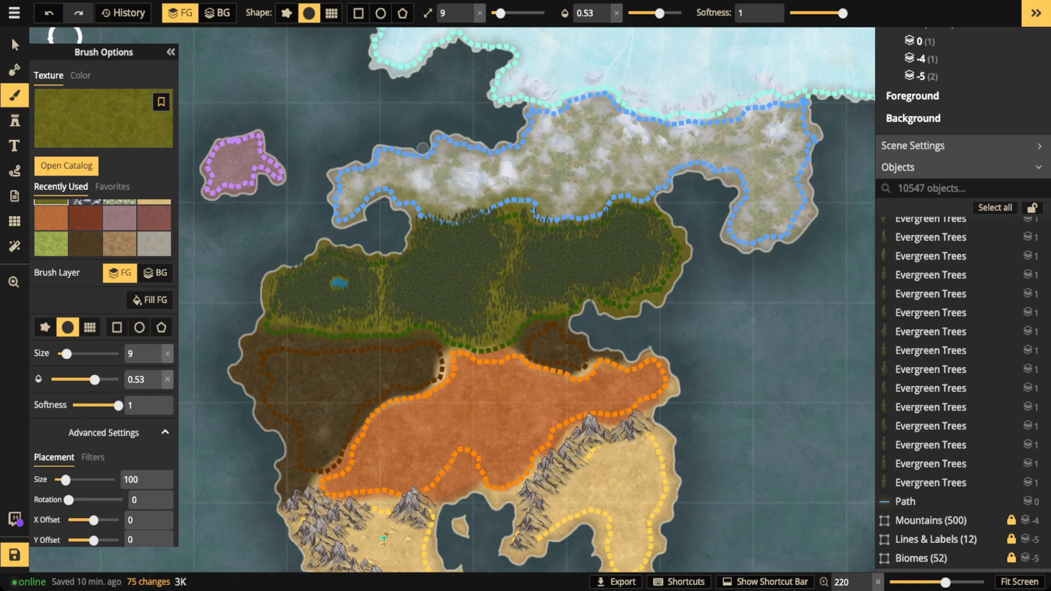
scroll(423, 147, "down", 3)
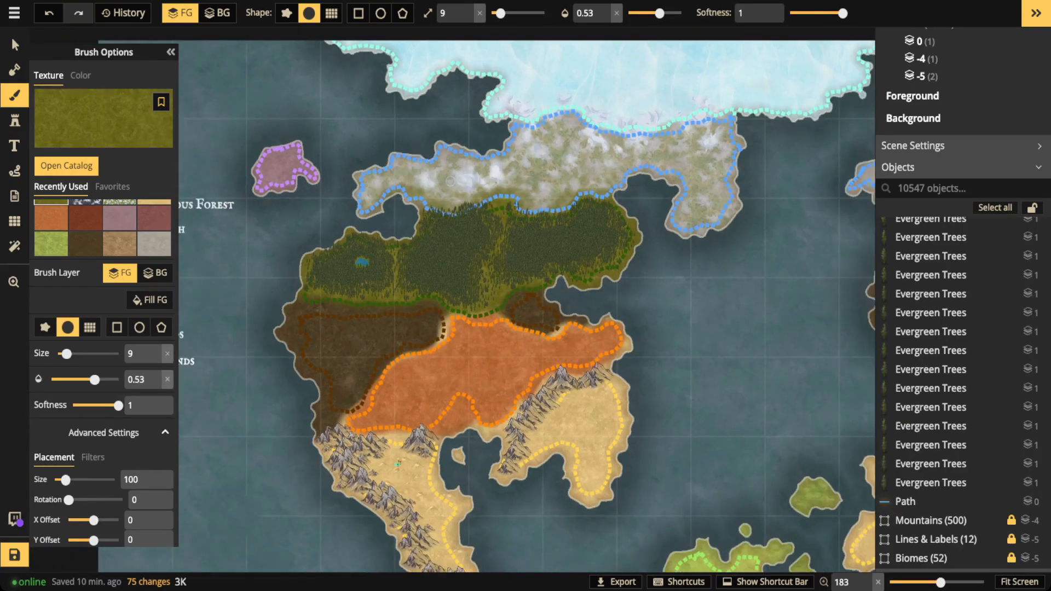
scroll(450, 181, "down", 3)
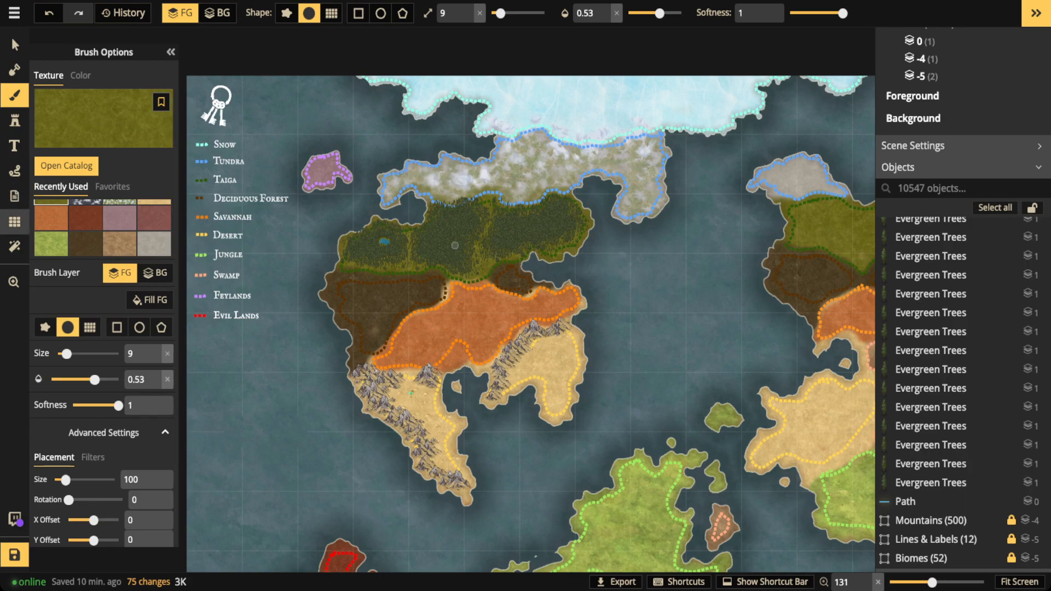
left_click(15, 221)
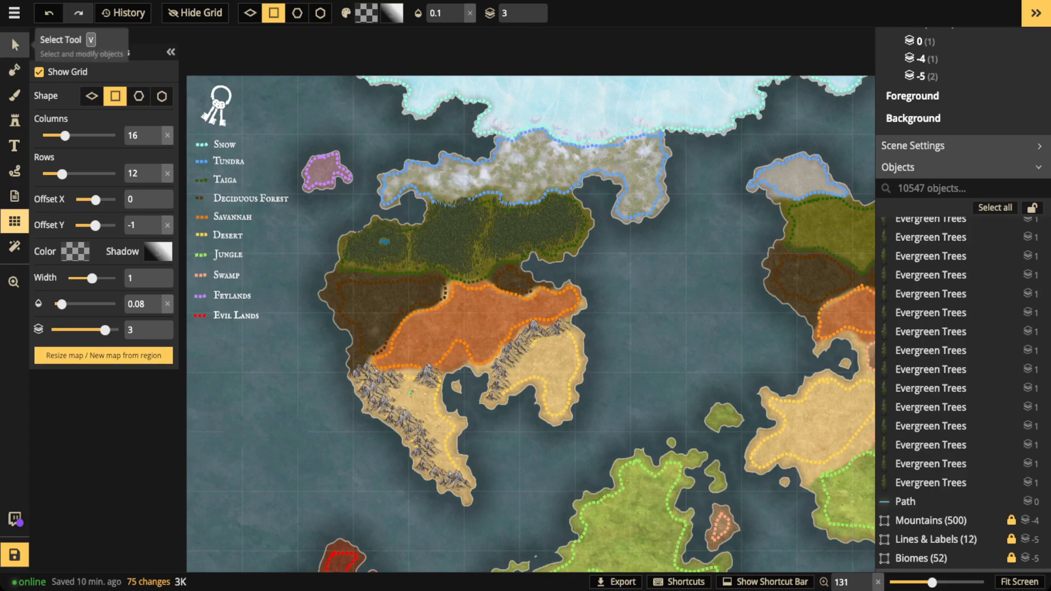
left_click(14, 12)
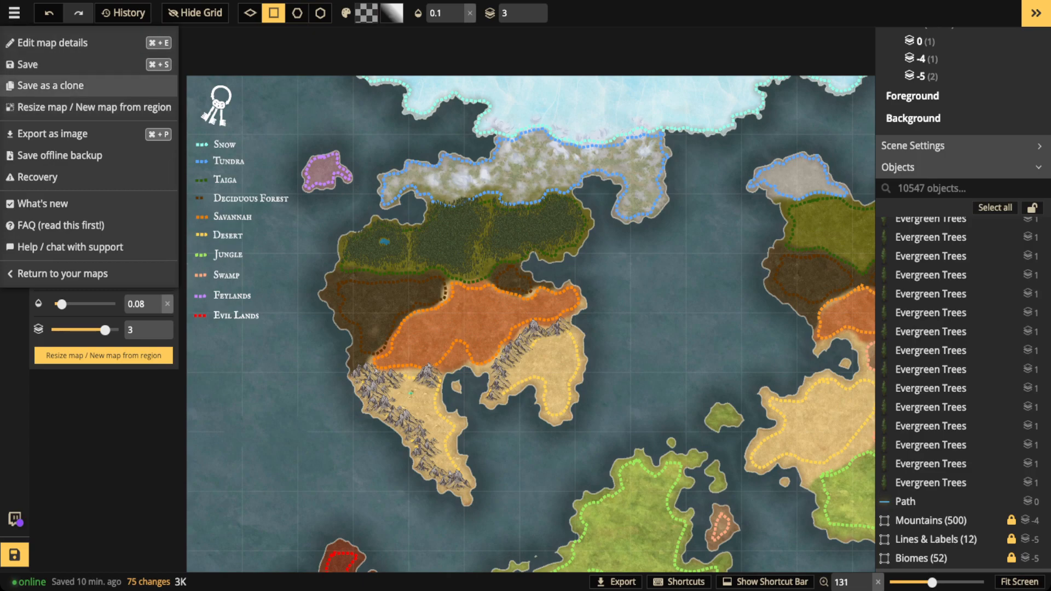
scroll(381, 197, "down", 2)
scroll(478, 201, "up", 5)
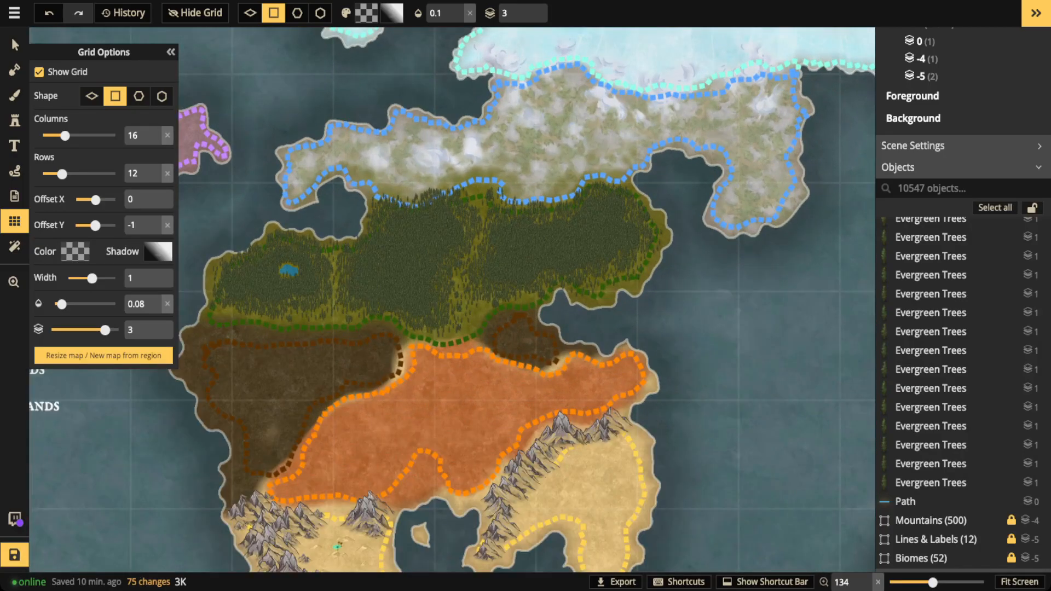
left_click_drag(432, 162, 410, 228)
scroll(340, 246, "up", 2)
scroll(334, 246, "down", 2)
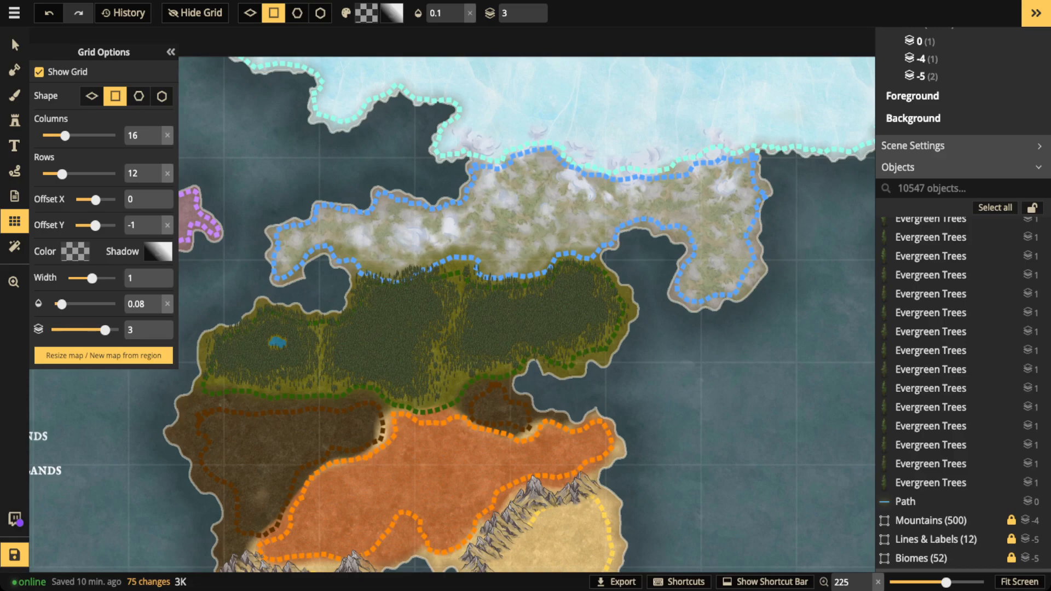
scroll(456, 238, "up", 3)
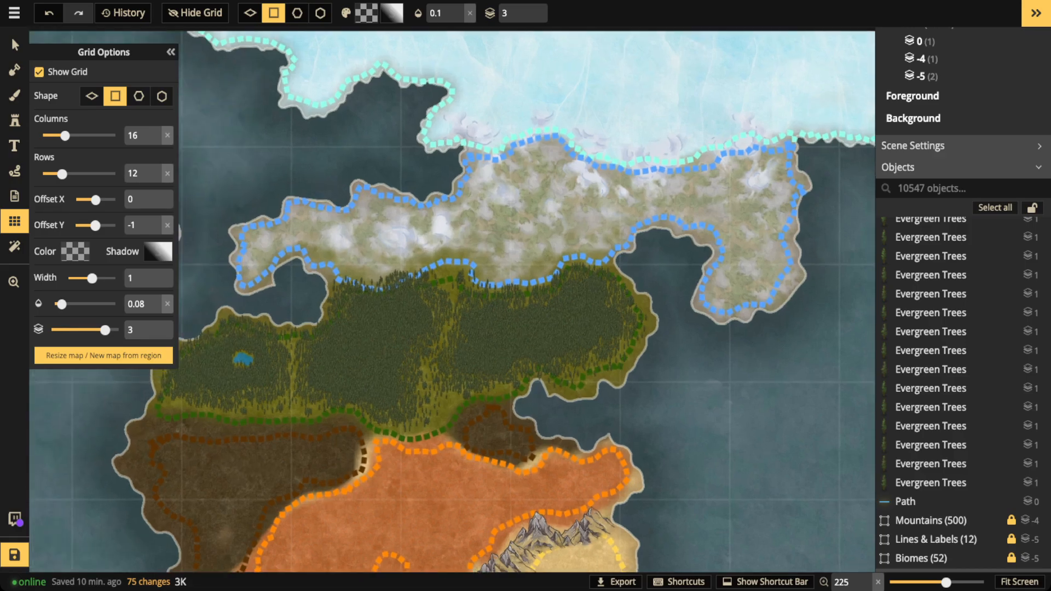
- Choose the Green Bushes stamp from the Simple Trees set and reduce the stamp size to 24
left_click(15, 121)
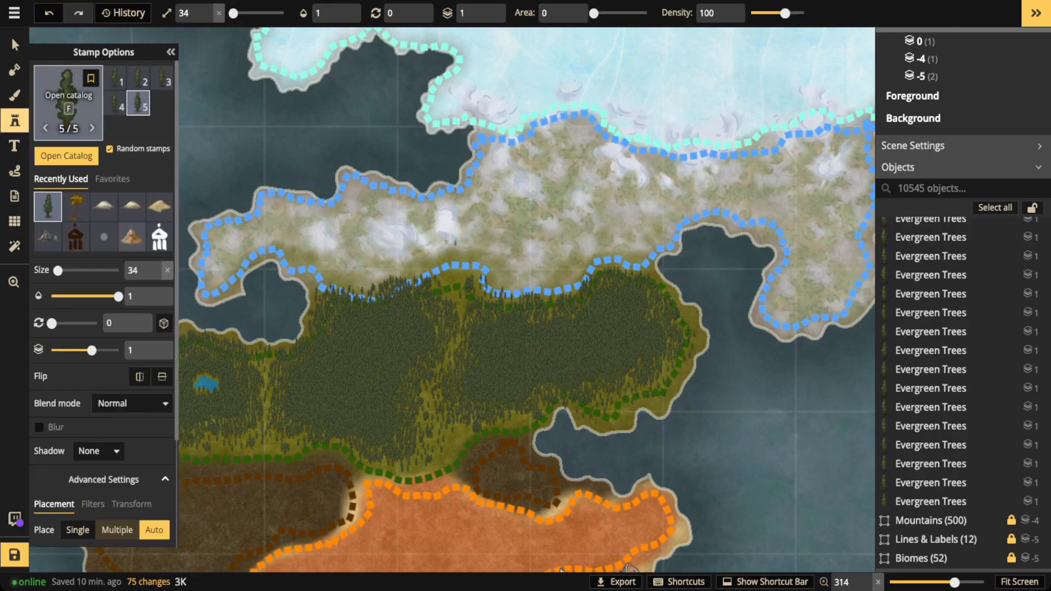
left_click(69, 108)
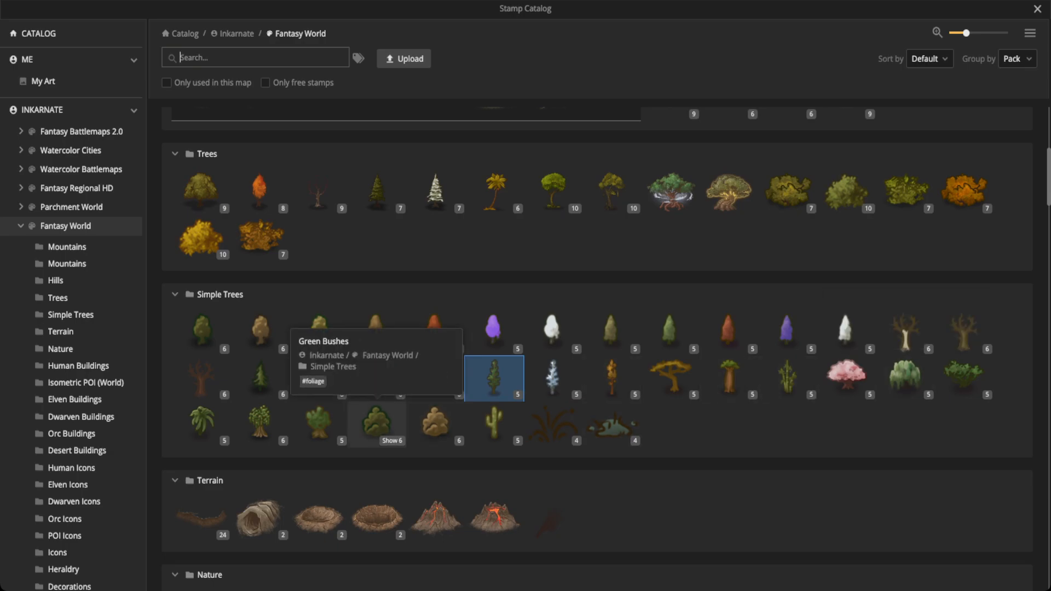
left_click(376, 421)
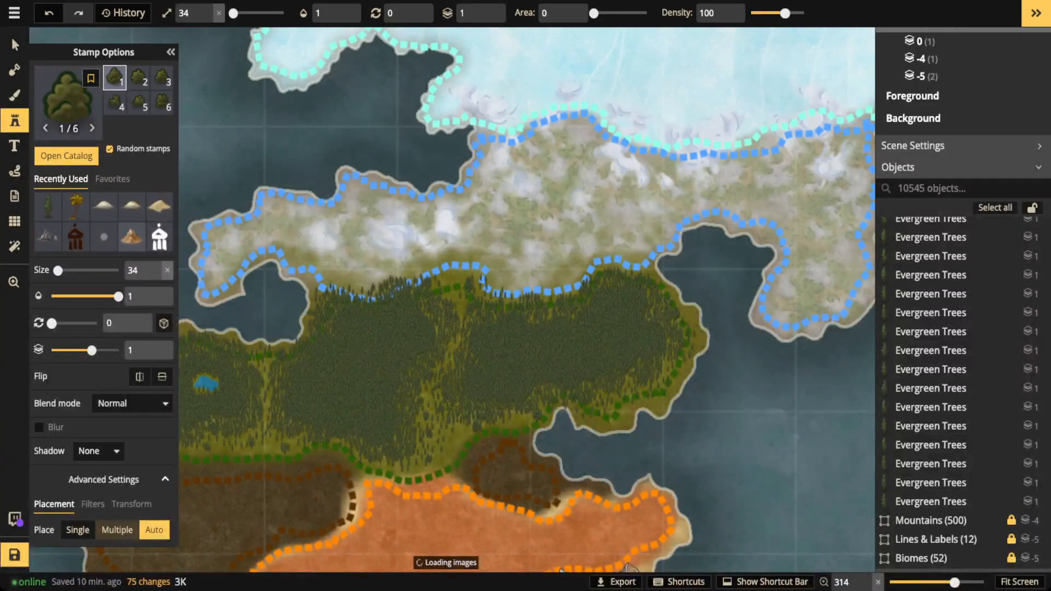
scroll(420, 246, "up", 5)
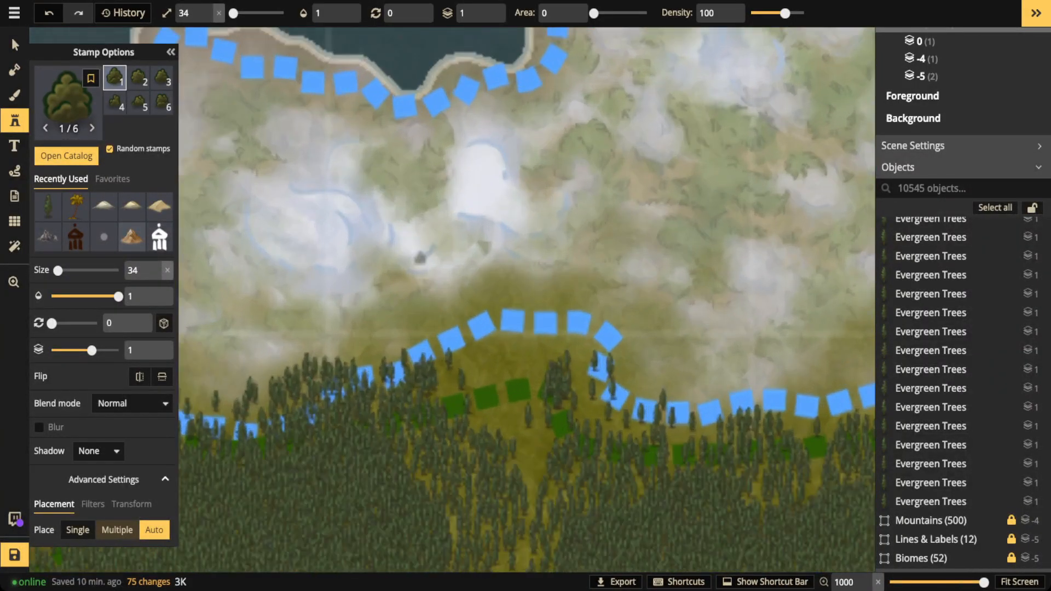
key("bracketleft")
scroll(417, 194, "down", 2)
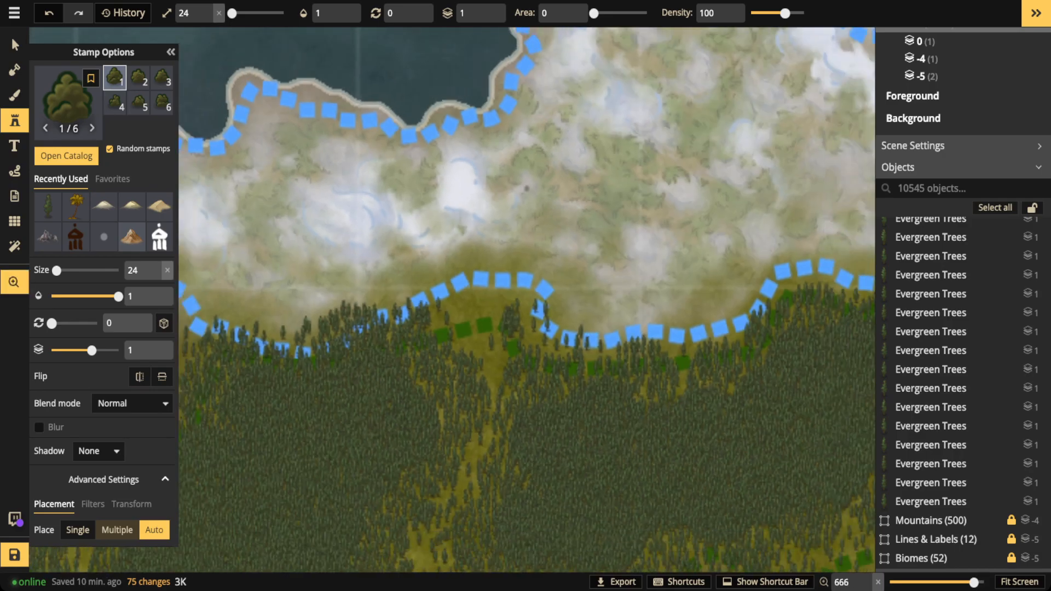
left_click_drag(526, 188, 520, 213)
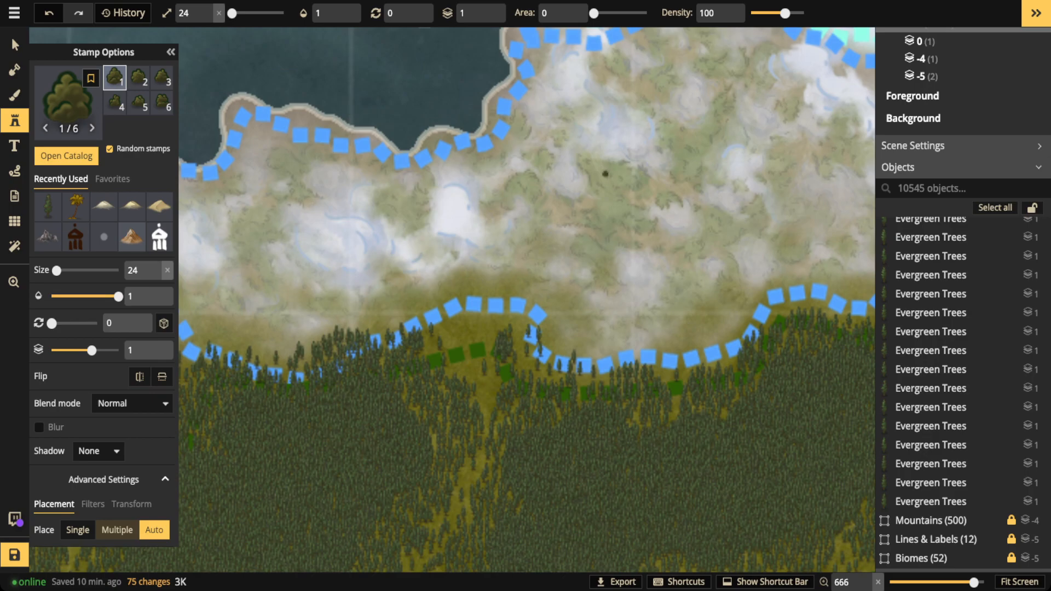
- Place small clusters of green bushes on the grassy patches in the middle of the western tundra
left_click(605, 173)
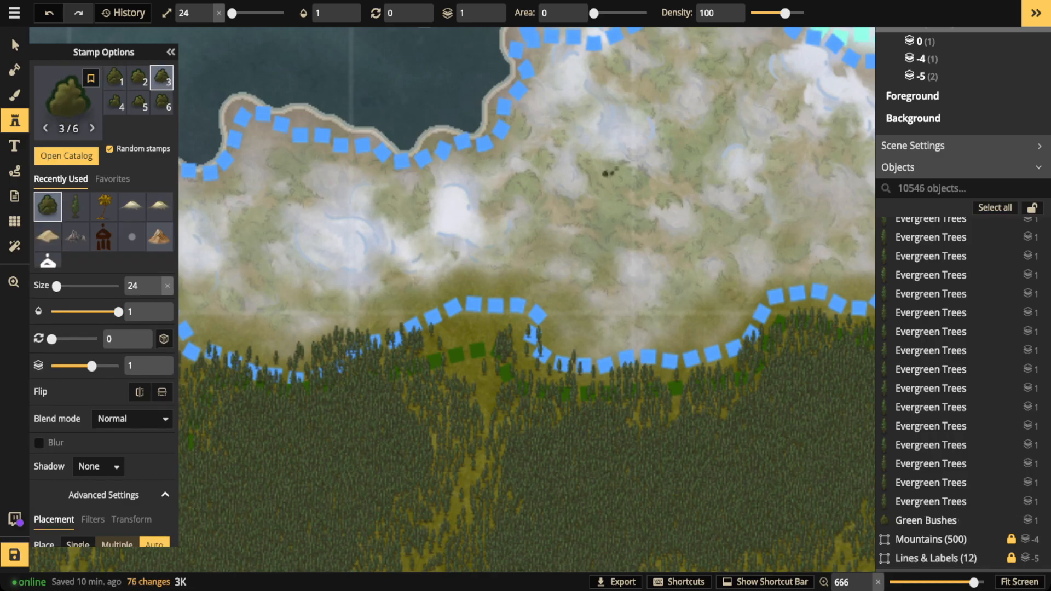
left_click(607, 174)
left_click(607, 175)
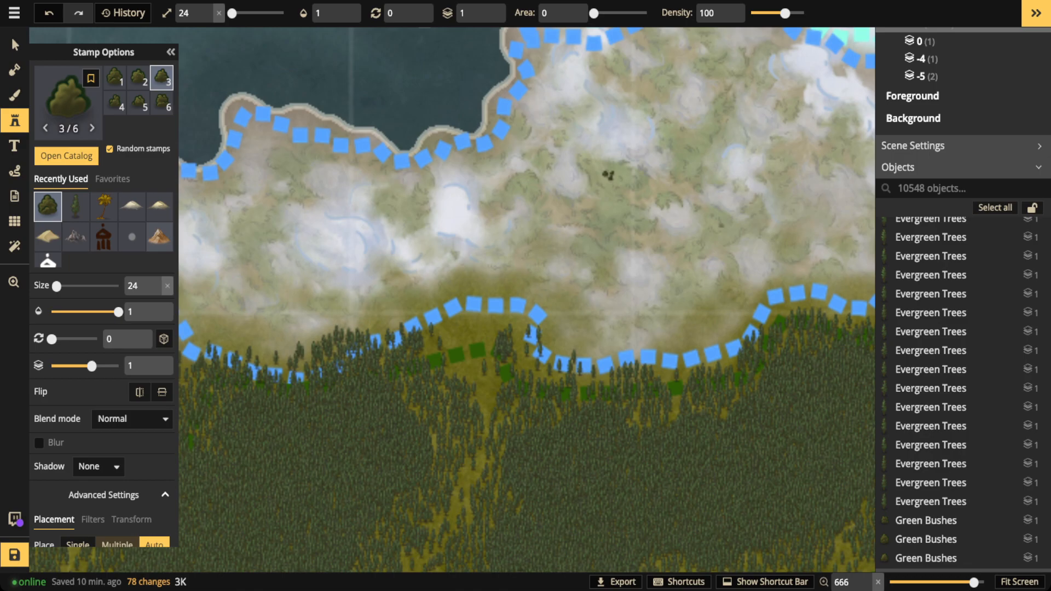
left_click(715, 227)
left_click(719, 224)
left_click(721, 228)
left_click(704, 236)
left_click(632, 175)
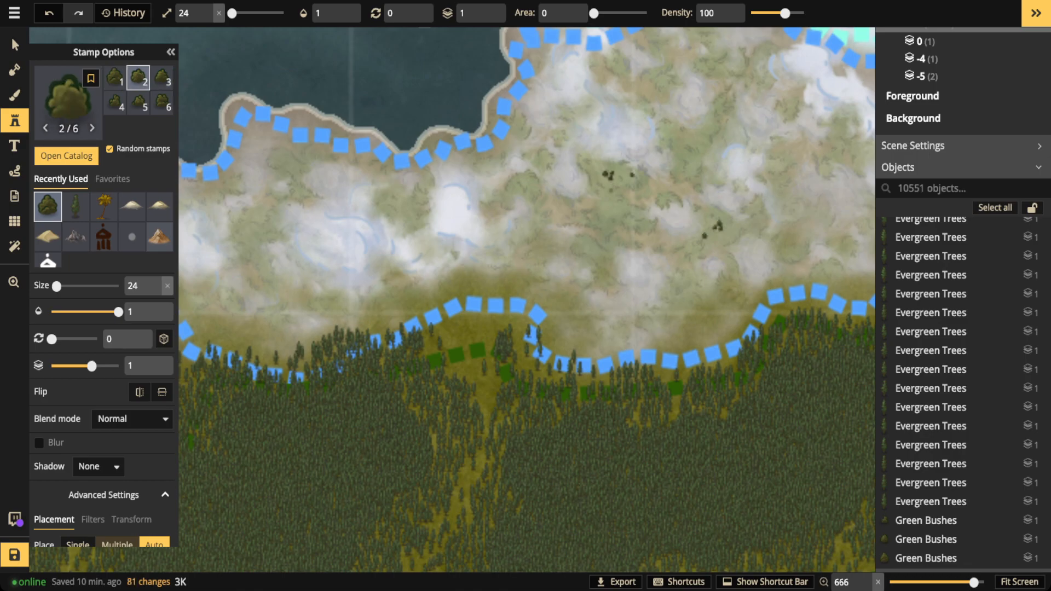
- Scatter more green bushes westward across the tundra, around the white snow patches and near the northern coast
left_click(517, 181)
left_click(510, 193)
left_click(408, 207)
left_click(388, 193)
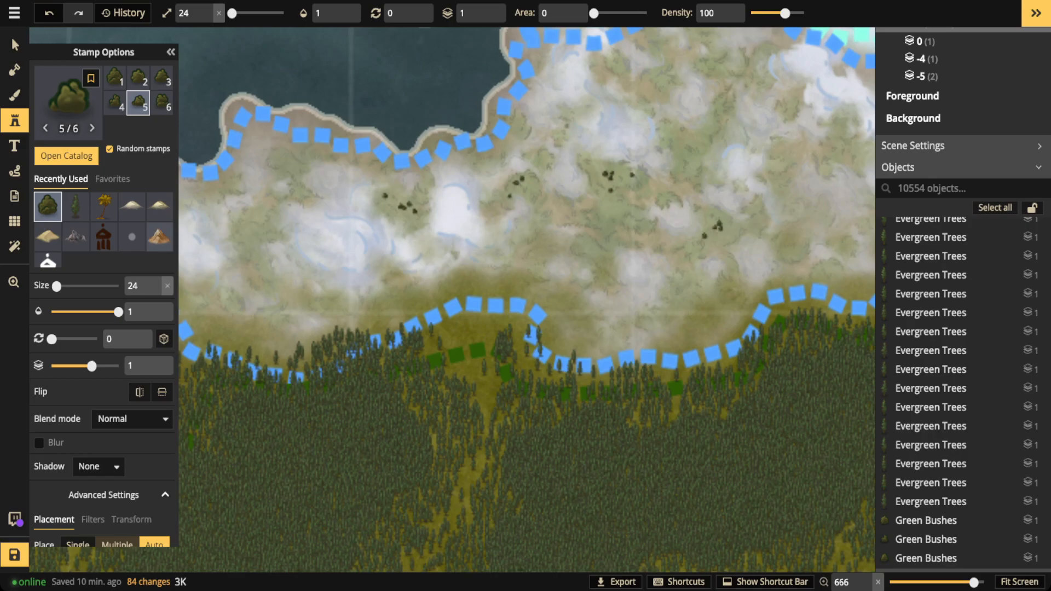
left_click(518, 127)
left_click(254, 233)
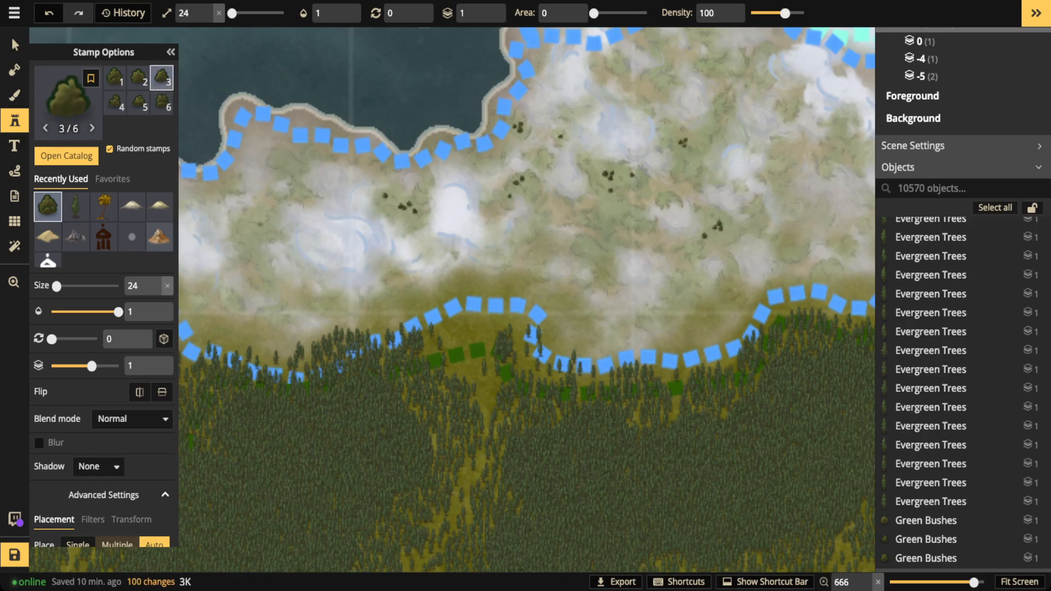
left_click(288, 161)
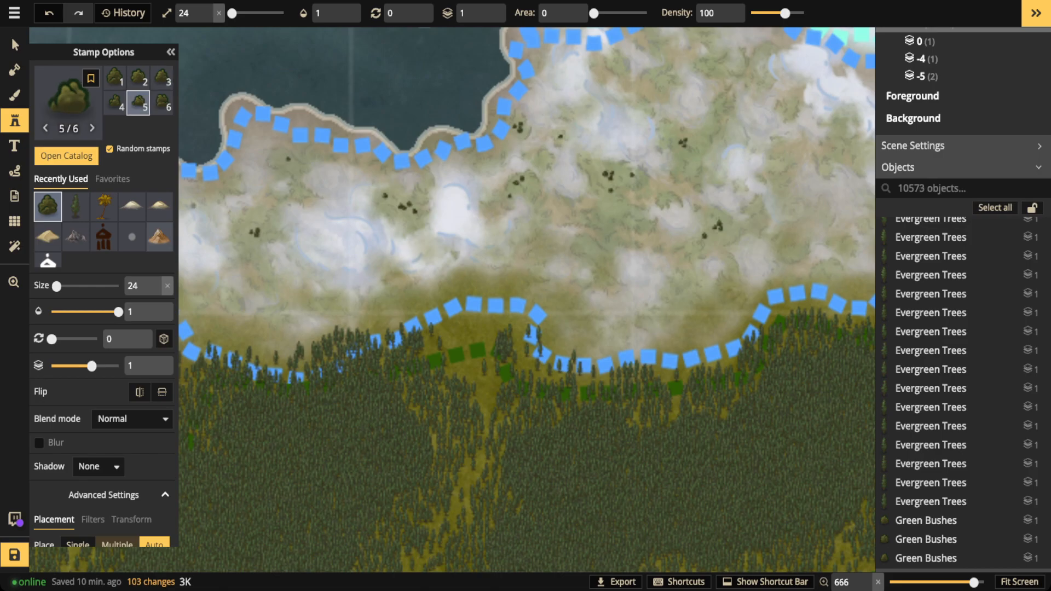
left_click(227, 185)
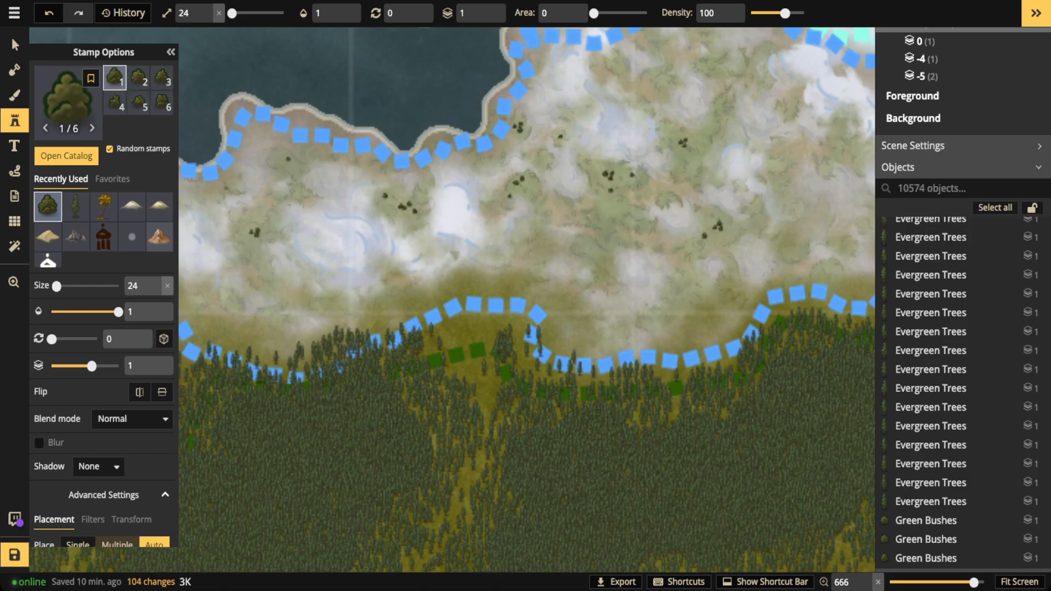
- Place small clusters of green bushes on the central tundra, from near the snow border south toward the evergreen forest
key("space")
left_click_drag(548, 208, 354, 372)
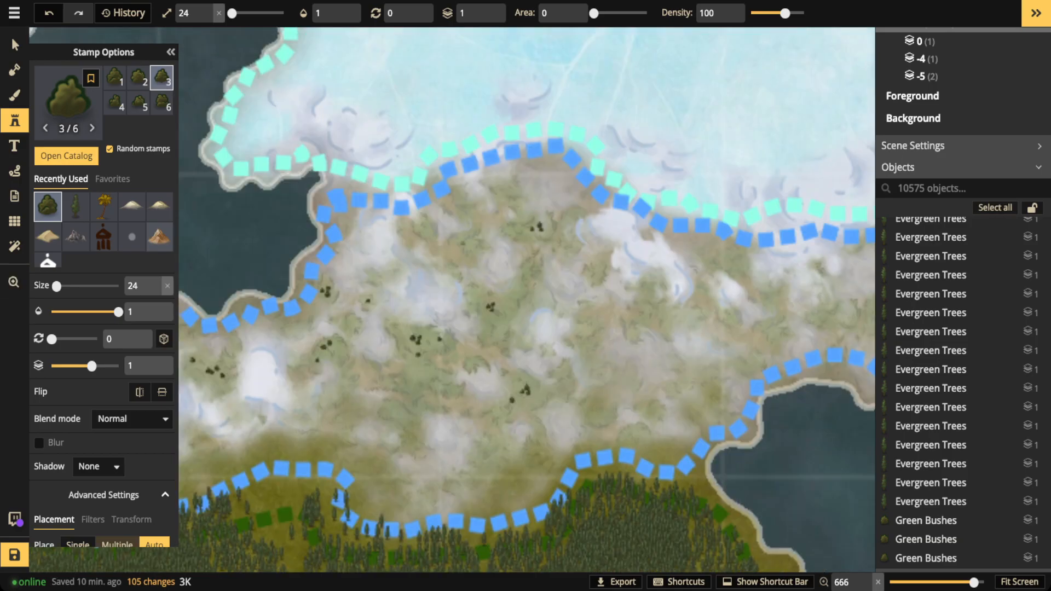
left_click(505, 191)
key("space")
left_click_drag(634, 285, 538, 211)
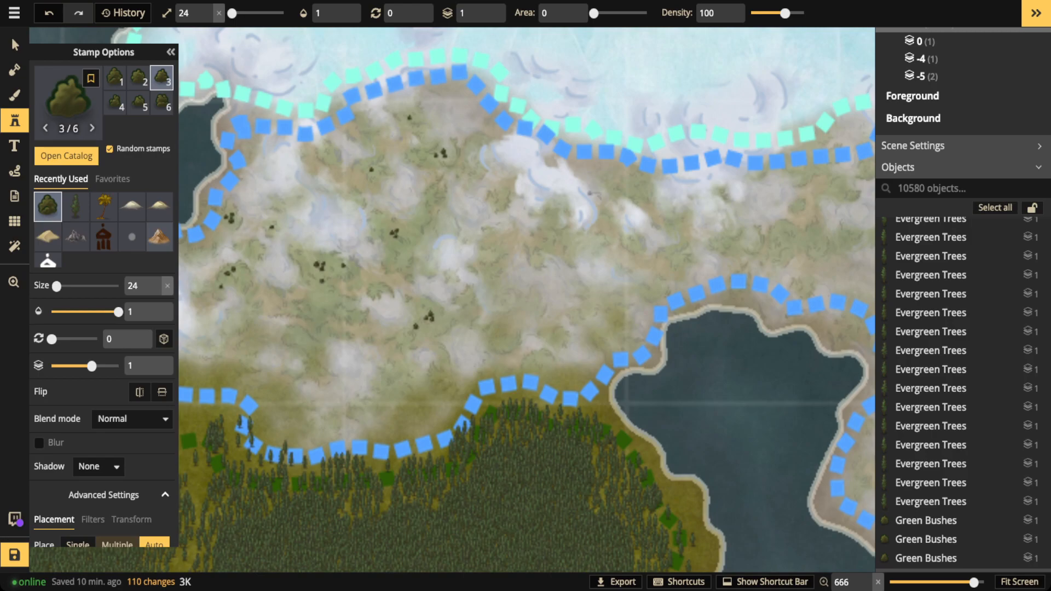
left_click(502, 342)
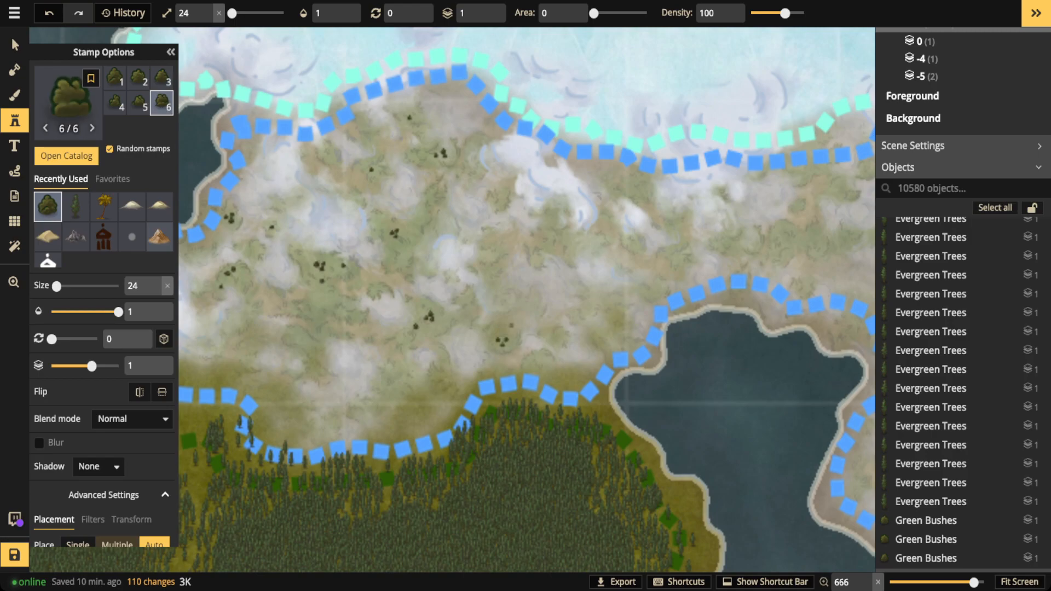
- Scatter green bushes across the eastern tundra, from the strip north of the bay to the southeastern peninsula
left_click(780, 236)
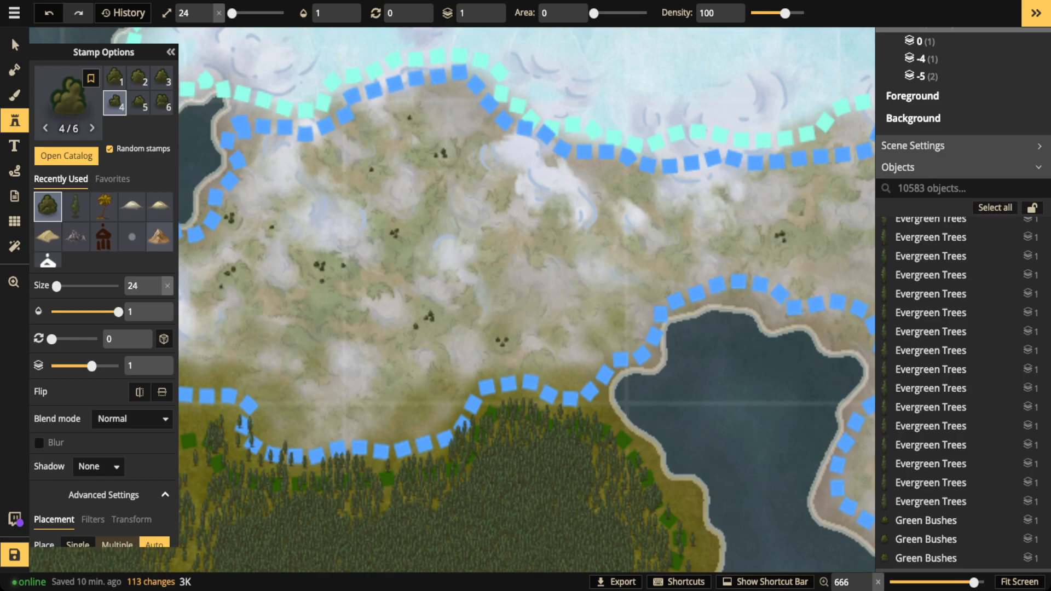
left_click(632, 180)
left_click(645, 168)
key("space")
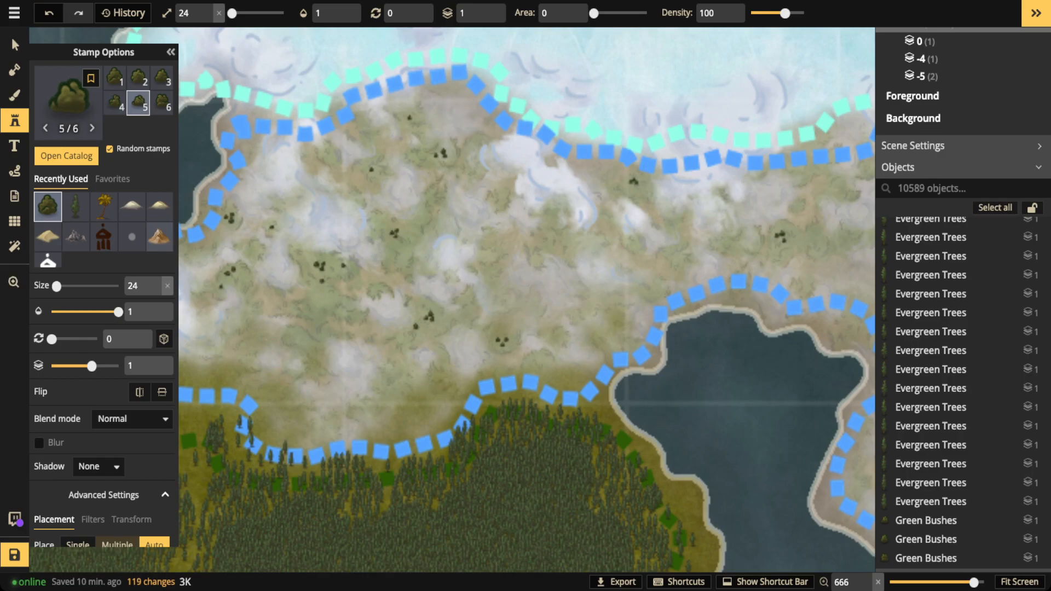
left_click_drag(756, 294, 456, 302)
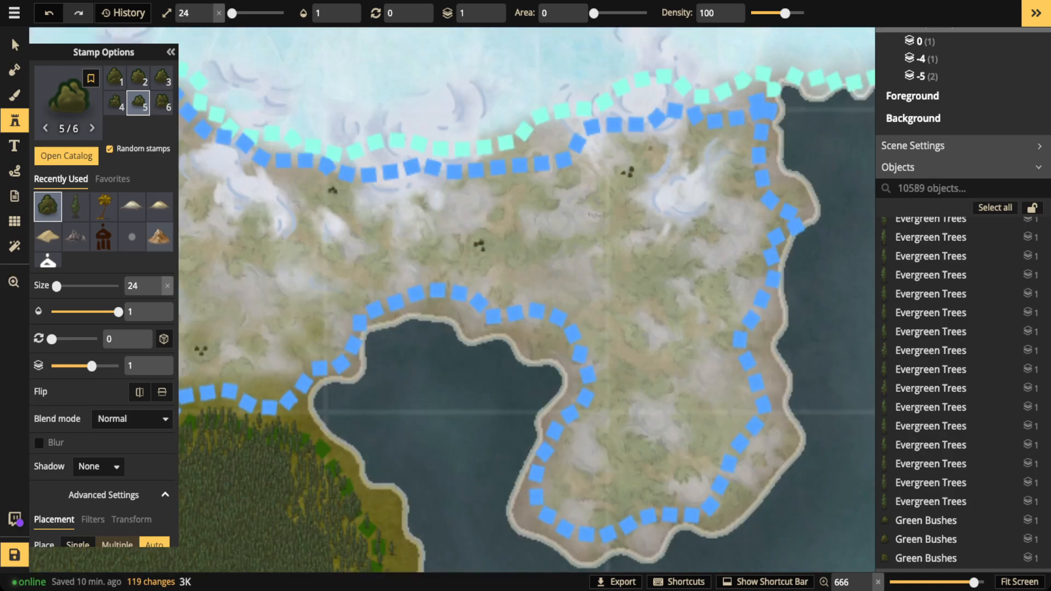
left_click(629, 172)
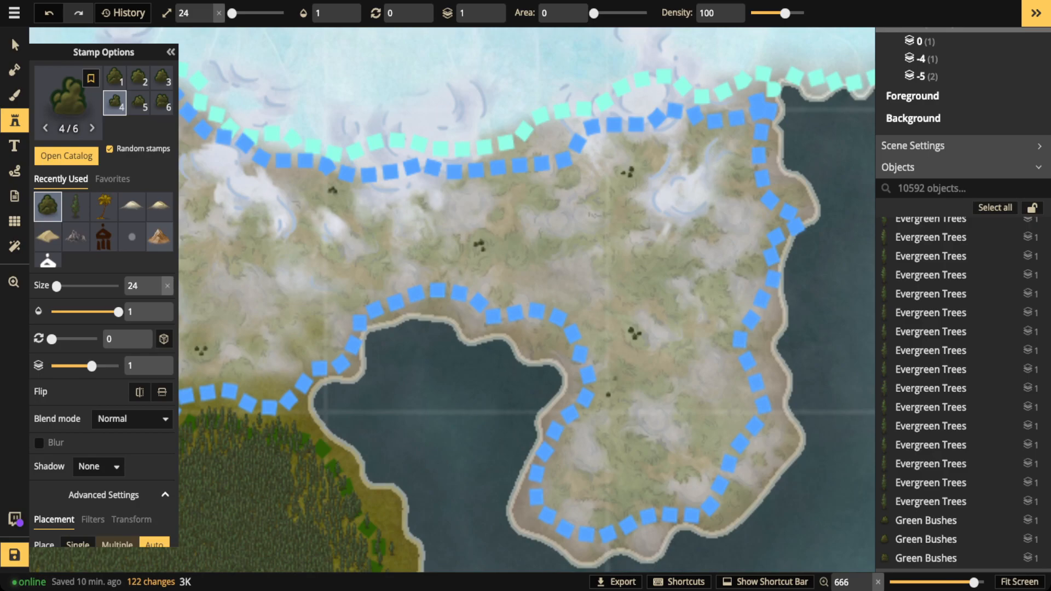
left_click(624, 471)
left_click(716, 290)
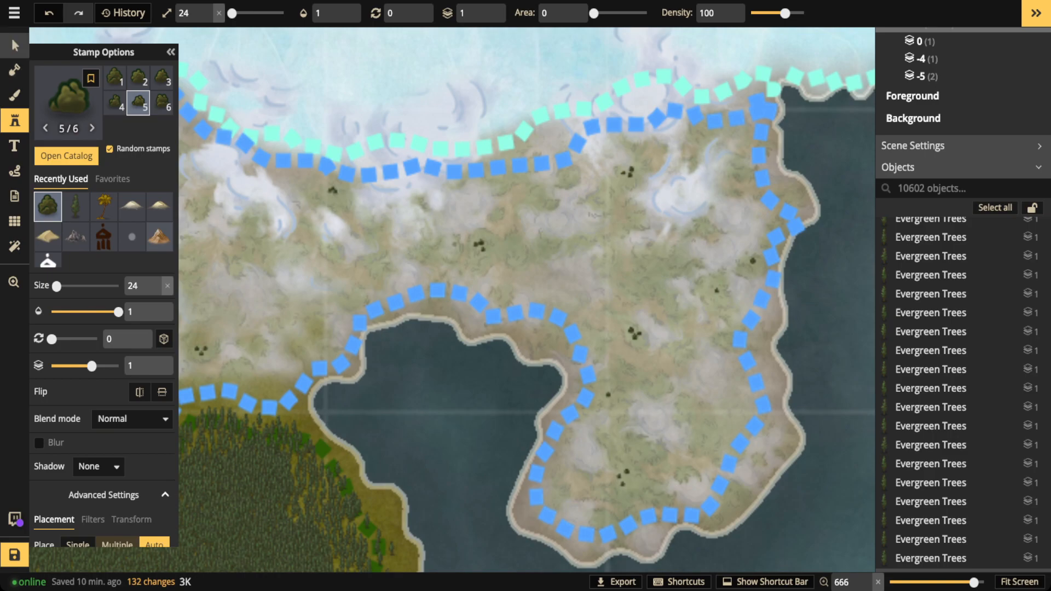
- Load the Evergreen Trees stamp at size 34 from an existing tree on the border between tundra and forest
left_click(15, 45)
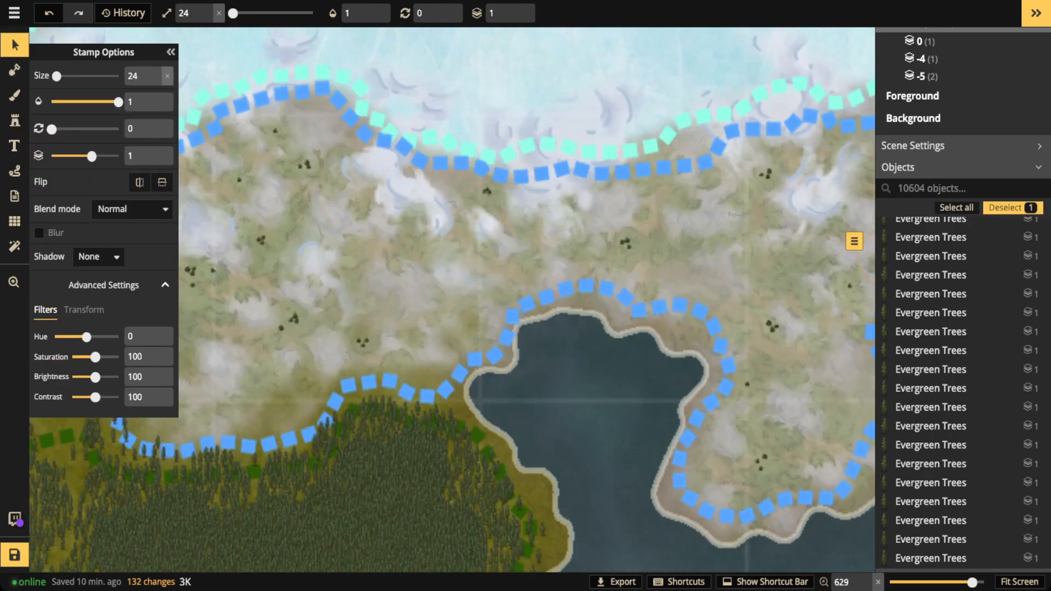
scroll(452, 300, "down", 3)
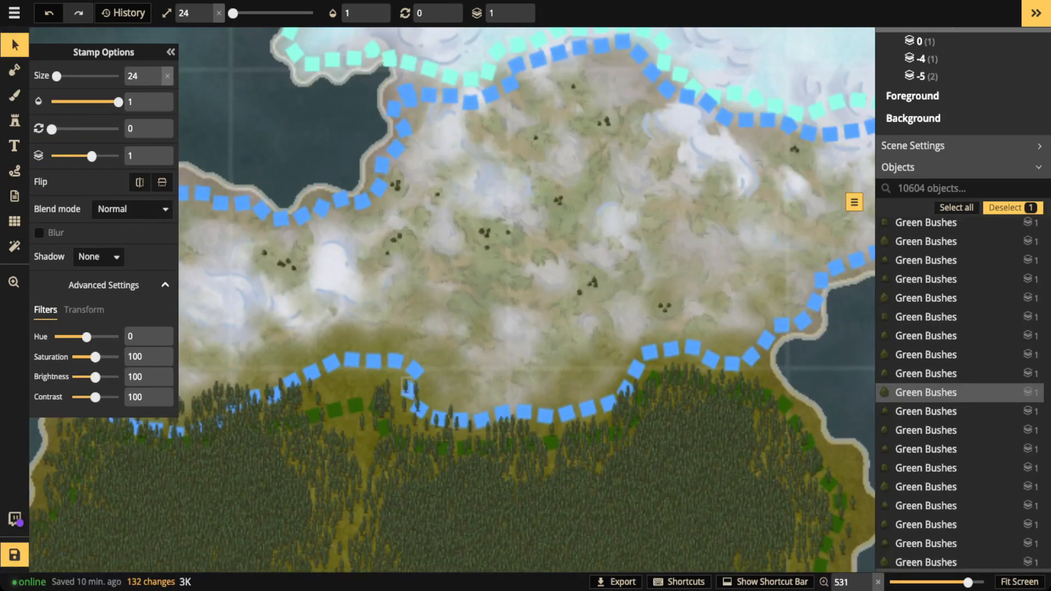
scroll(417, 389, "up", 3)
left_click(417, 389)
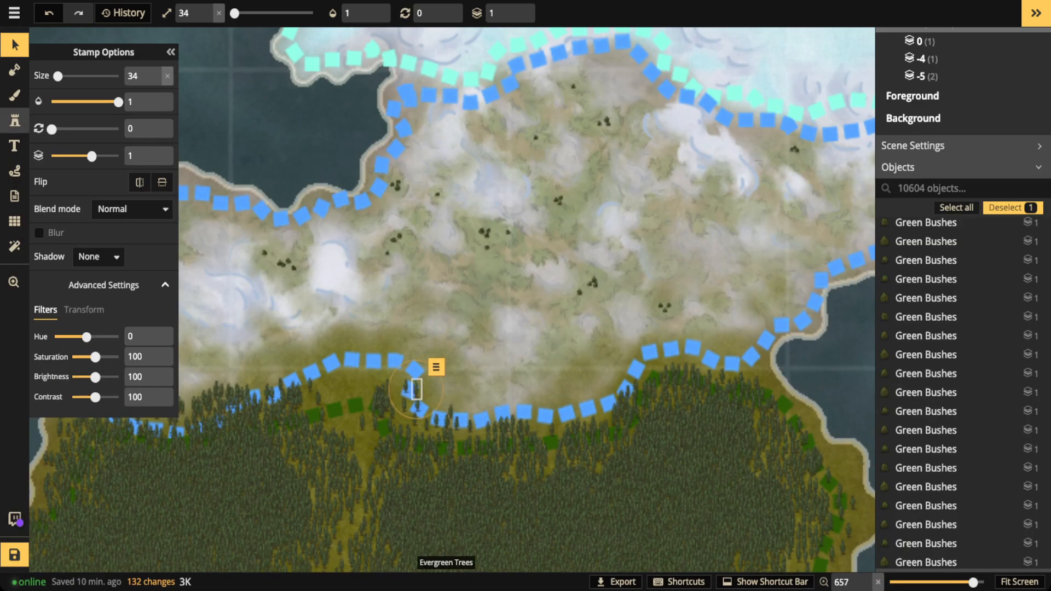
left_click(14, 120)
- Place a few lone evergreen trees on the tundra just north of the central forest border
left_click(469, 395)
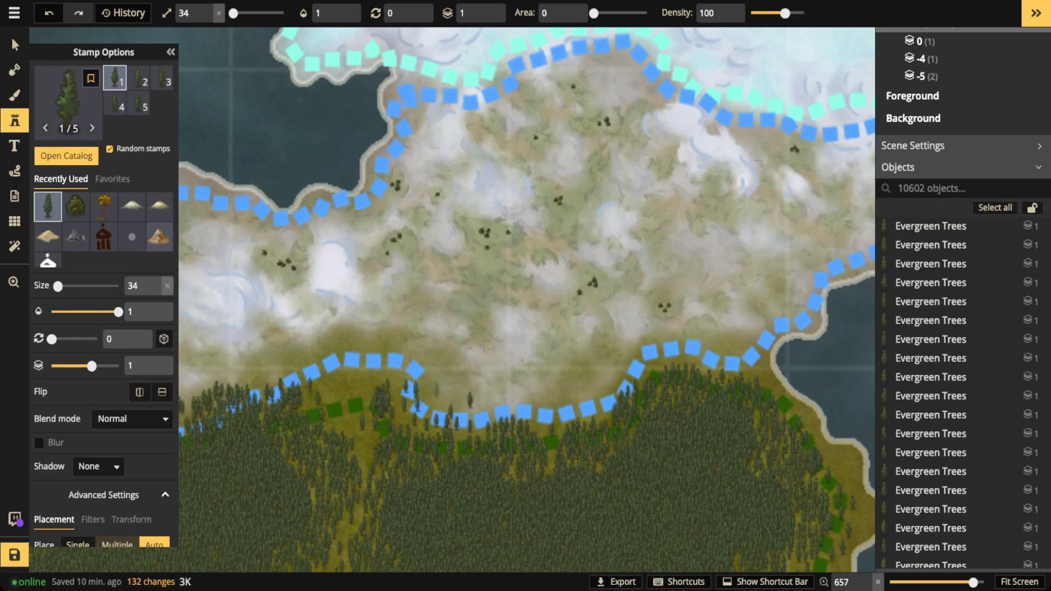
left_click(558, 385)
left_click(547, 393)
left_click(564, 389)
left_click(594, 362)
left_click(599, 356)
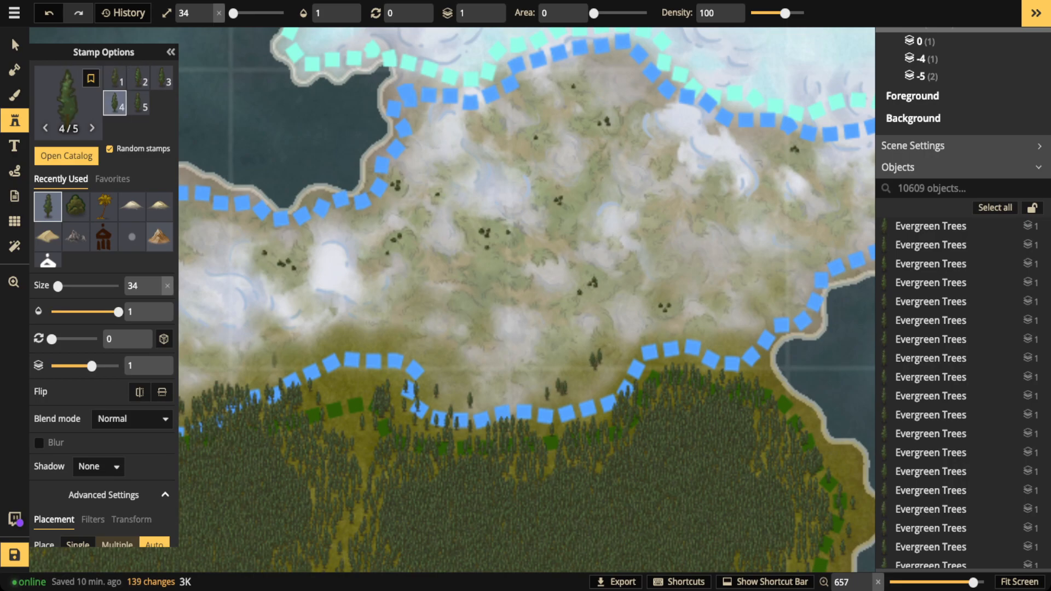
- Add sparse evergreen trees at the western and eastern ends of the tundra's southern edge
left_click(278, 359)
left_click(261, 374)
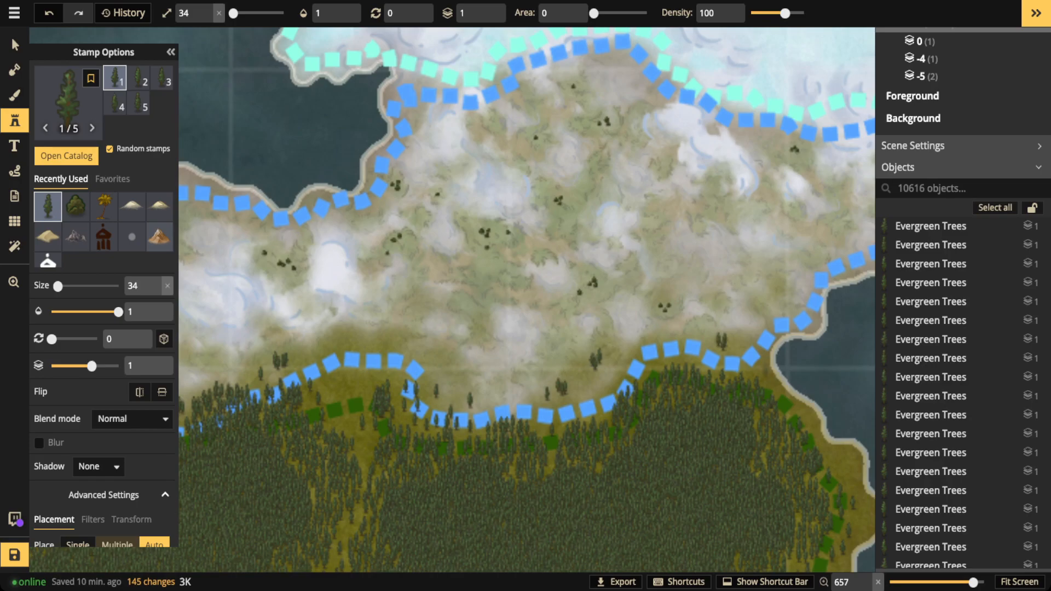
left_click(765, 370)
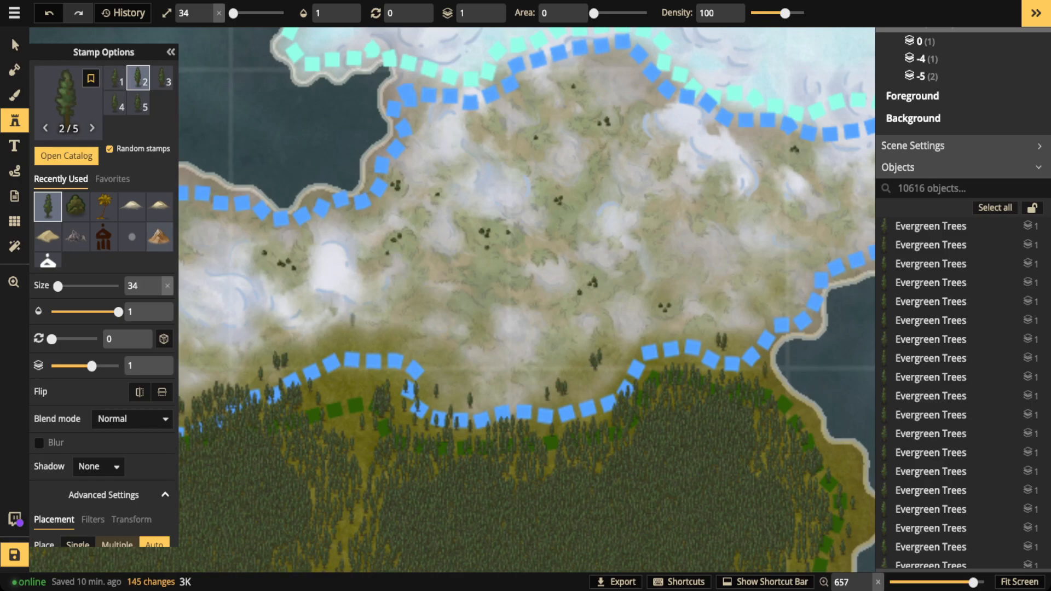
scroll(353, 319, "down", 2)
left_click_drag(353, 319, 543, 318)
left_click(472, 269)
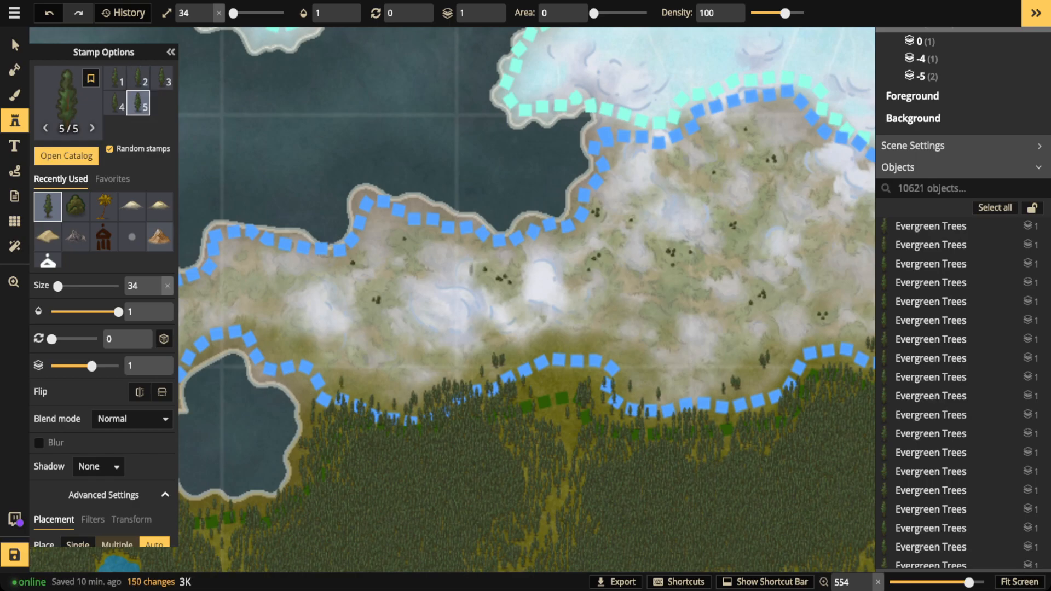
- Scatter single evergreen trees over the olive transition strip, the middle of the tundra and its western end near the inlet
scroll(421, 317, "down", 2)
scroll(420, 318, "down", 1)
left_click(612, 352)
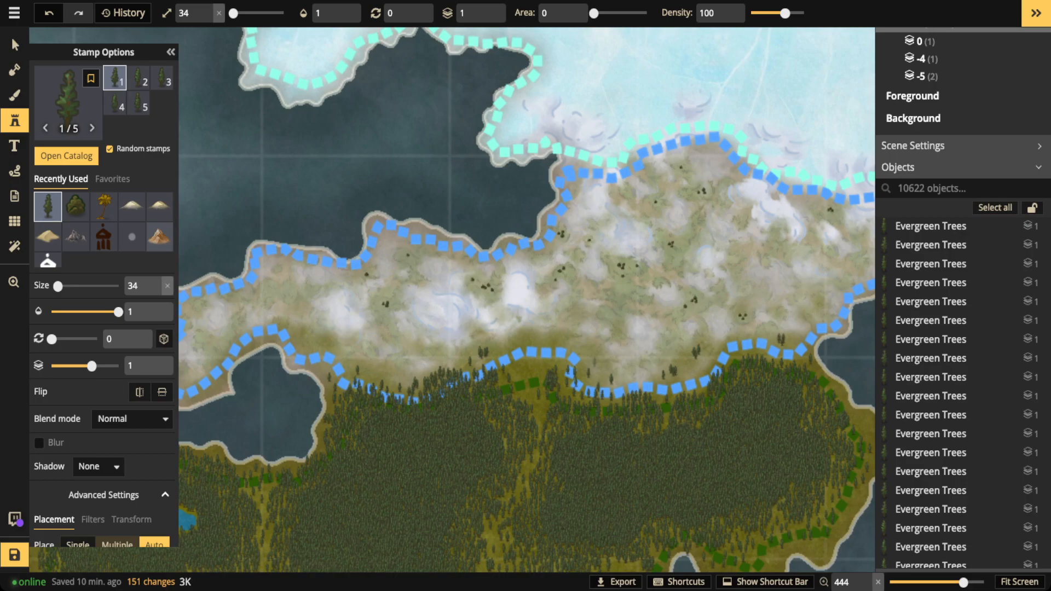
left_click(595, 362)
left_click(525, 331)
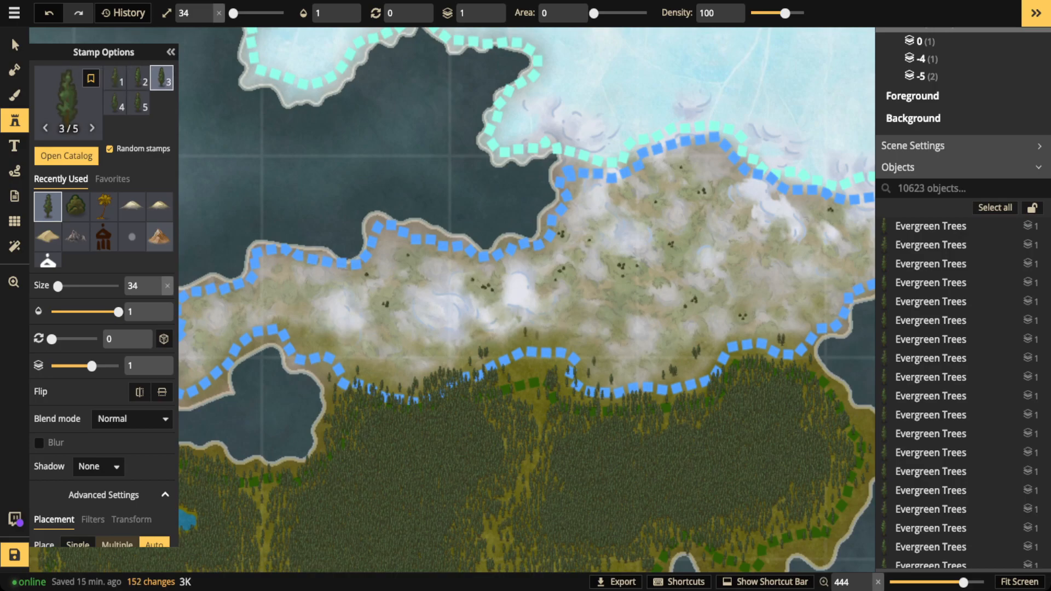
left_click(548, 336)
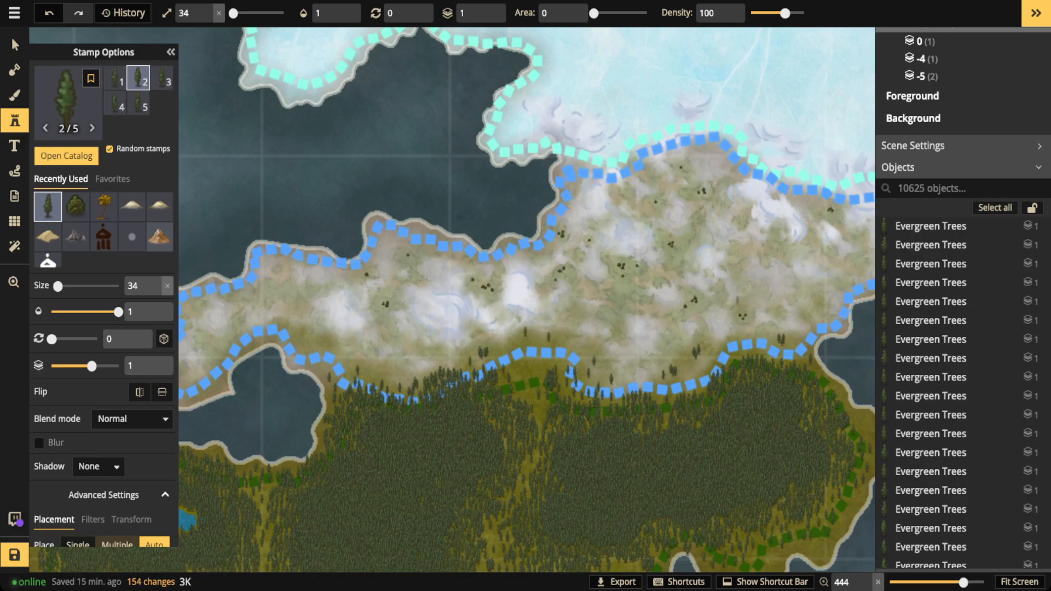
left_click(605, 311)
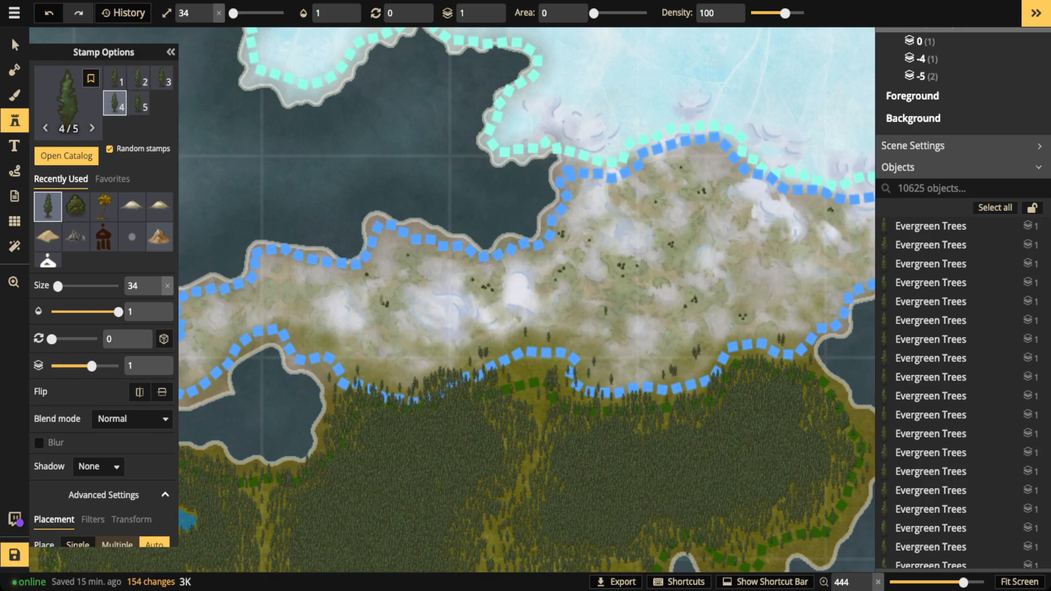
scroll(387, 320, "down", 2)
left_click(334, 333)
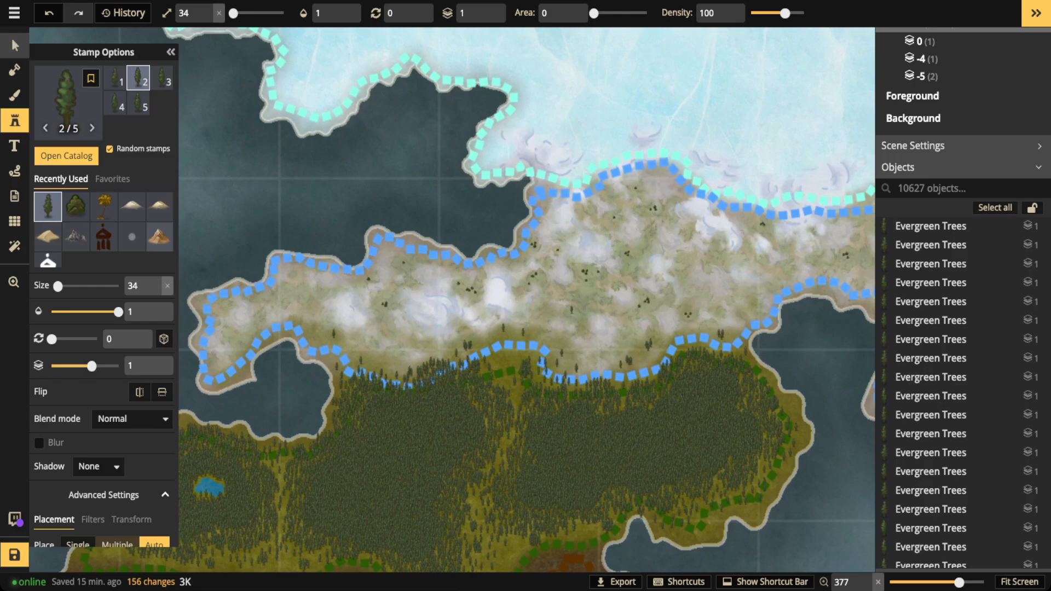
left_click(15, 45)
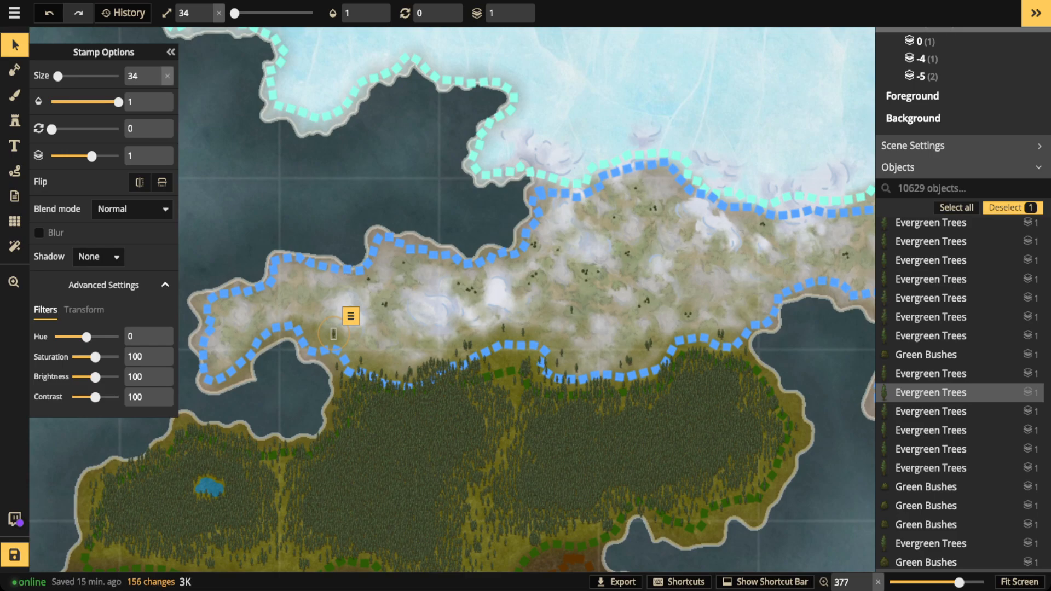
key("Escape")
- Hide the dotted biome borders and the legend by setting the Biomes group's opacity to 0
scroll(461, 261, "down", 1)
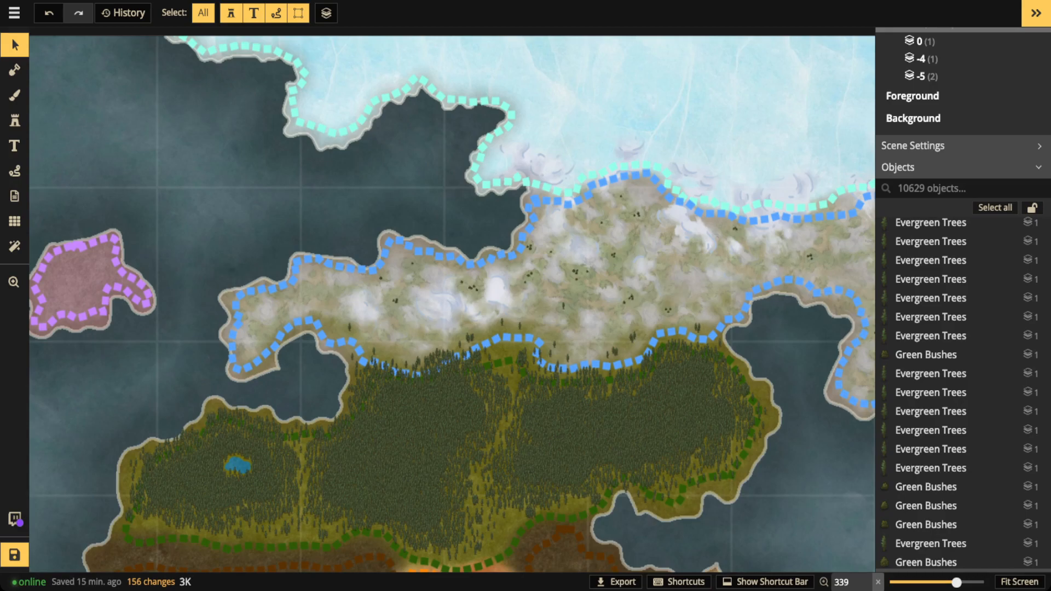
scroll(462, 261, "down", 5)
scroll(452, 269, "down", 1)
key("space")
left_click_drag(425, 435, 425, 356)
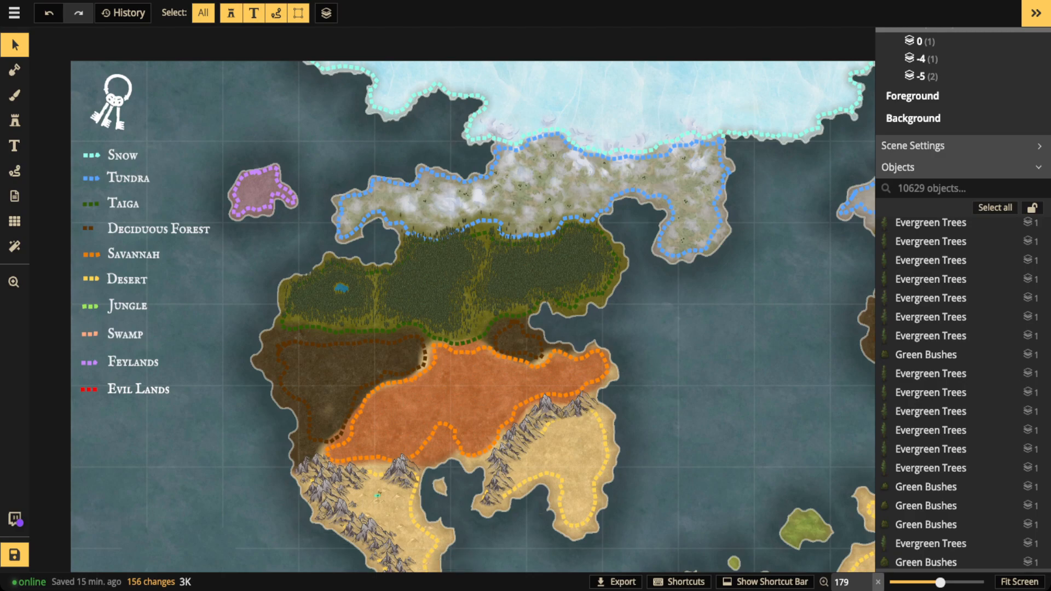
scroll(446, 553, "down", 2)
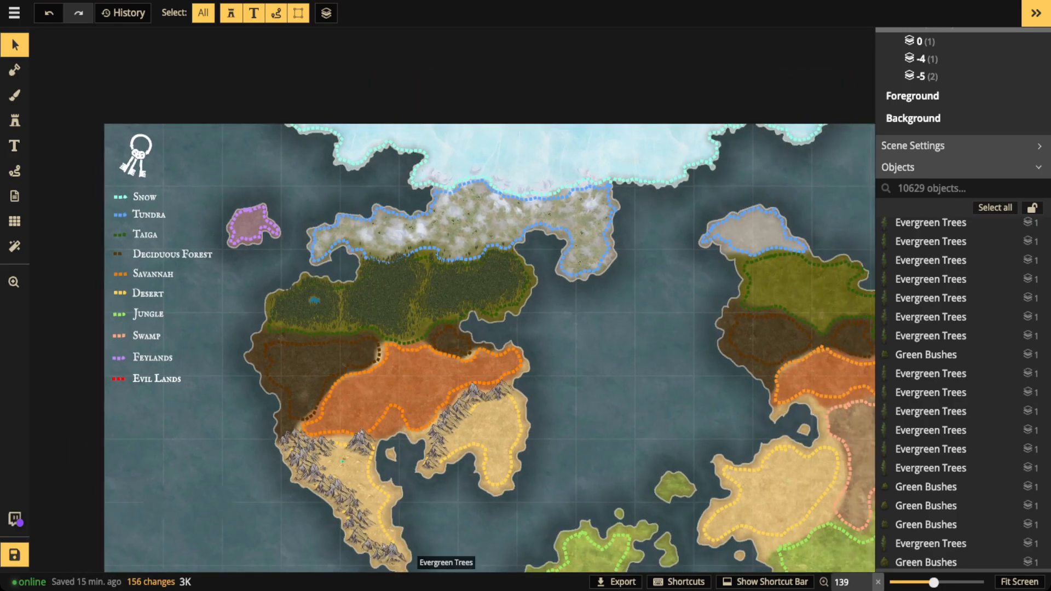
scroll(958, 383, "down", 10)
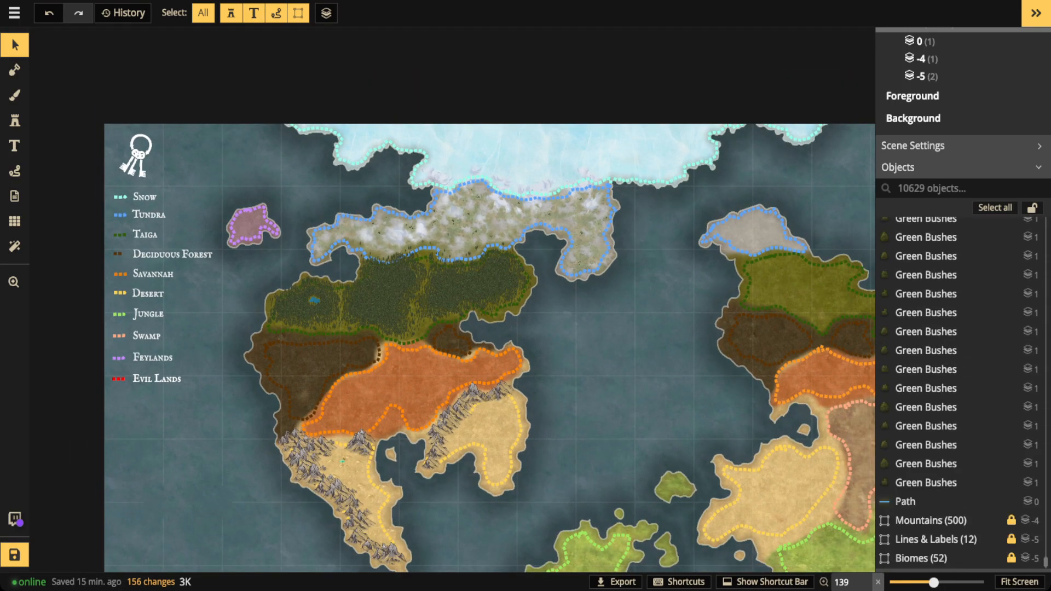
left_click(935, 522)
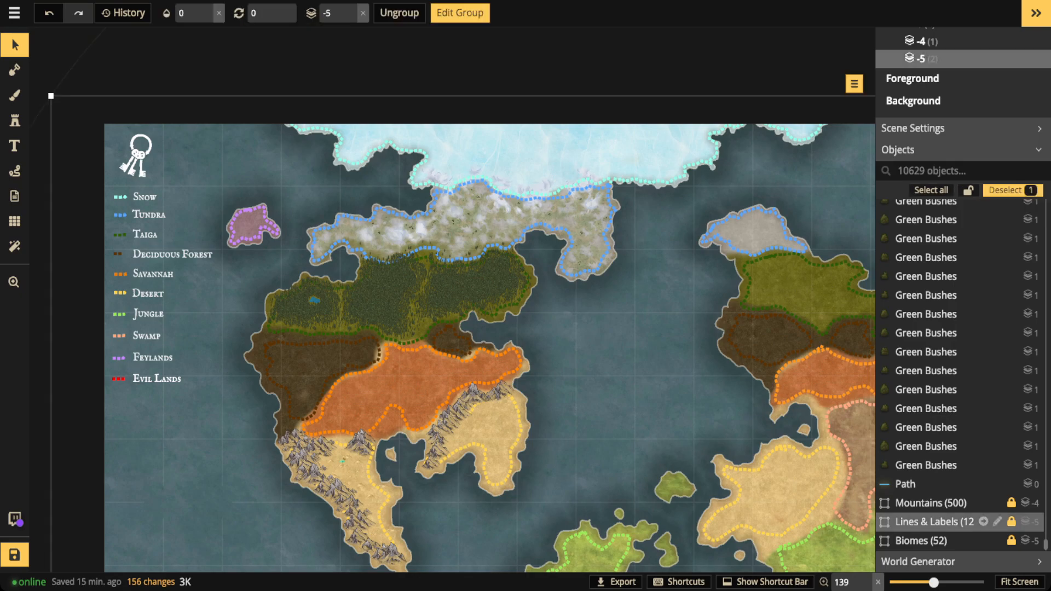
left_click(921, 541)
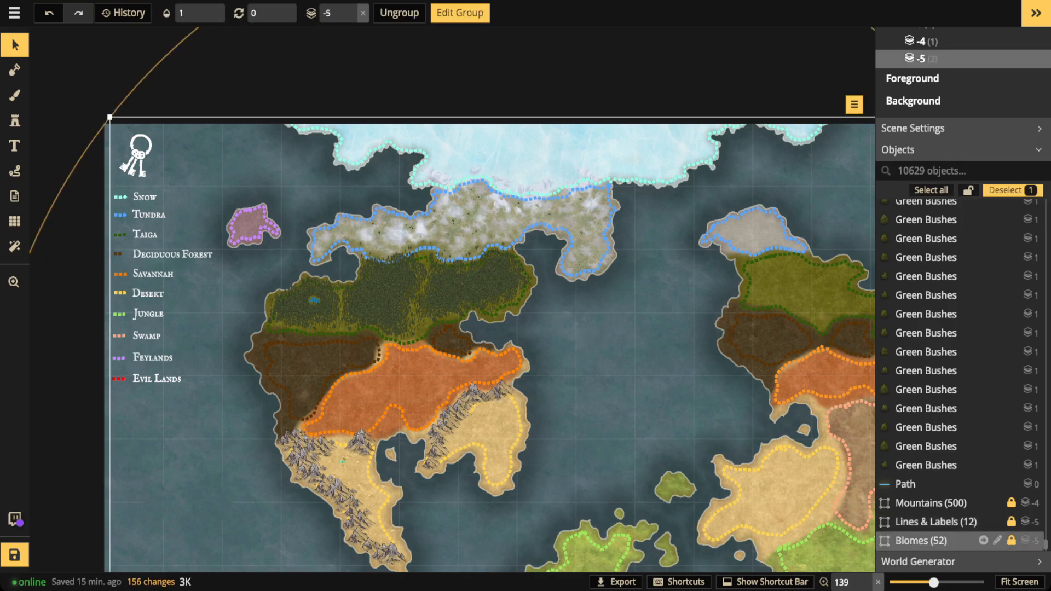
left_click(206, 13)
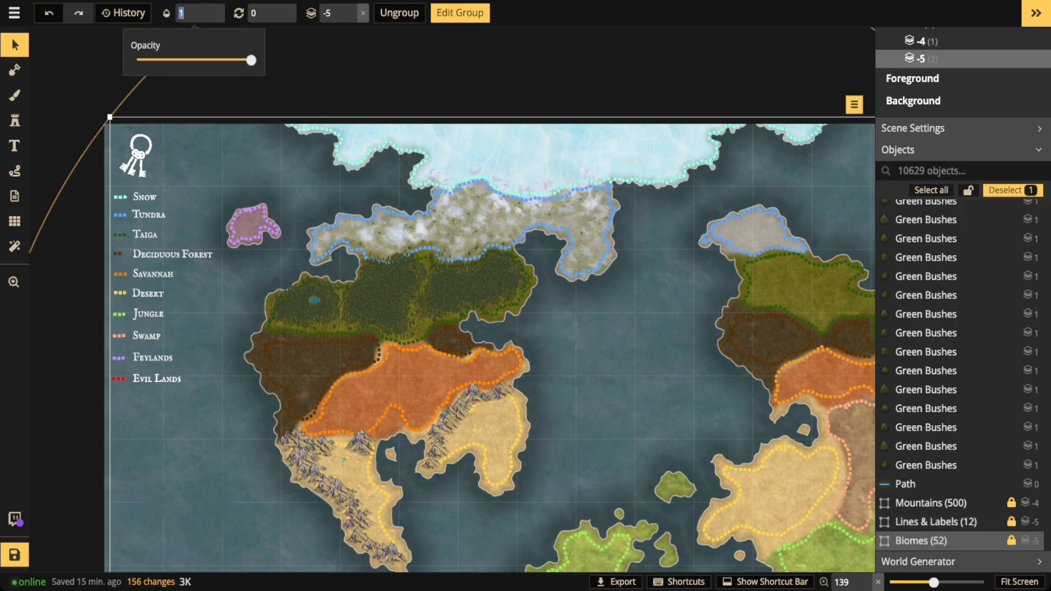
type("0.86")
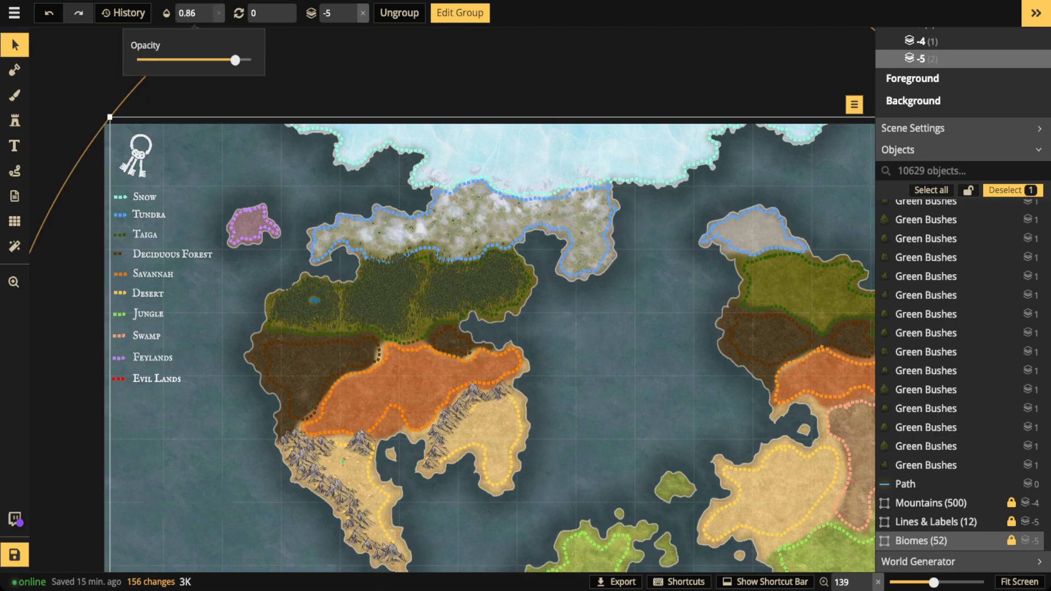
left_click_drag(236, 60, 136, 61)
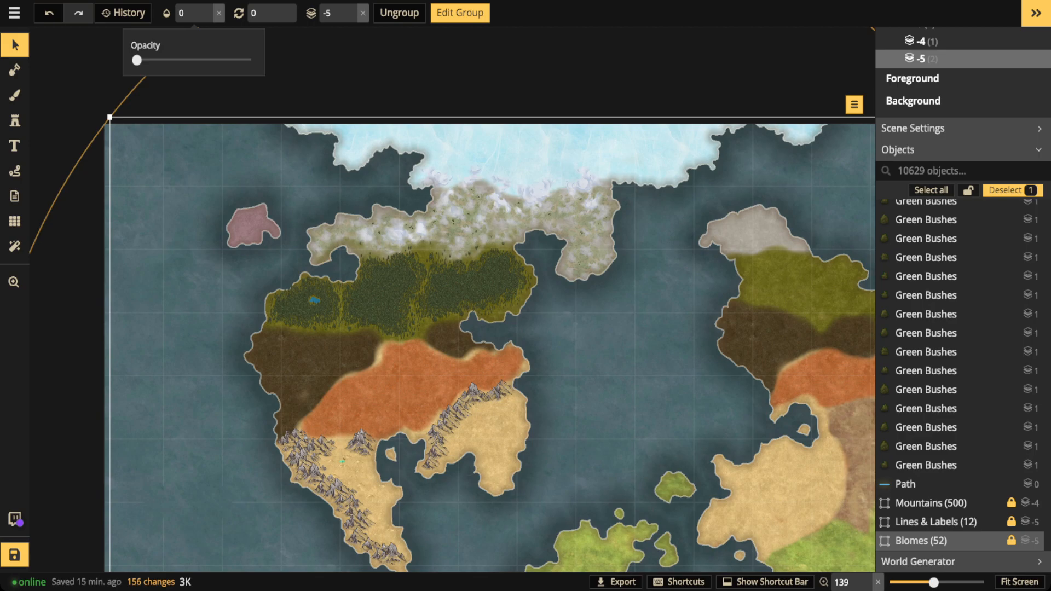
- Examine the western continent's tundra, evergreen forest and neighbouring brown forest without the border lines
scroll(432, 258, "up", 5)
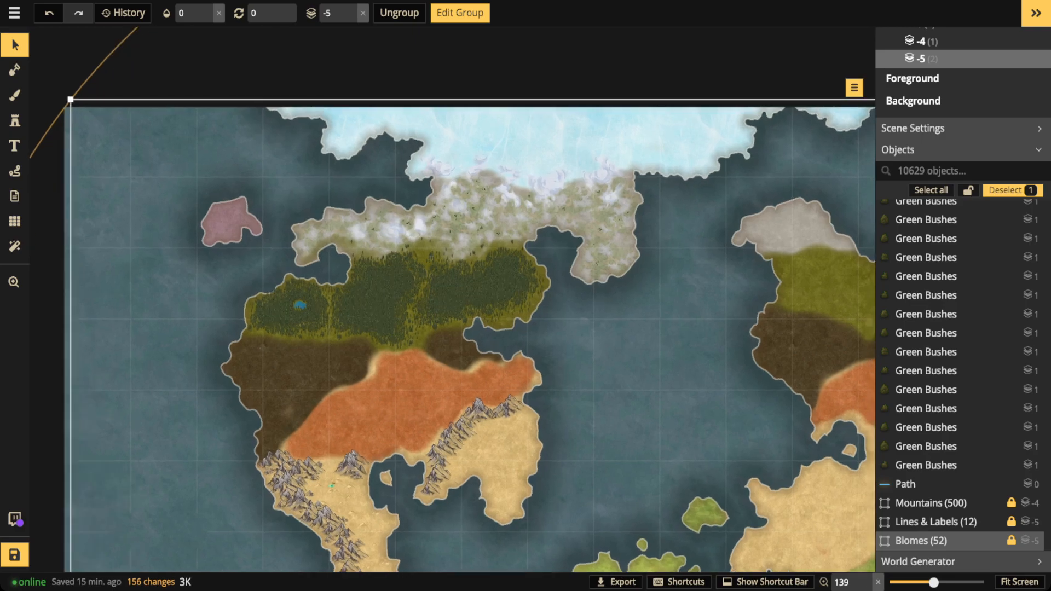
scroll(432, 257, "up", 5)
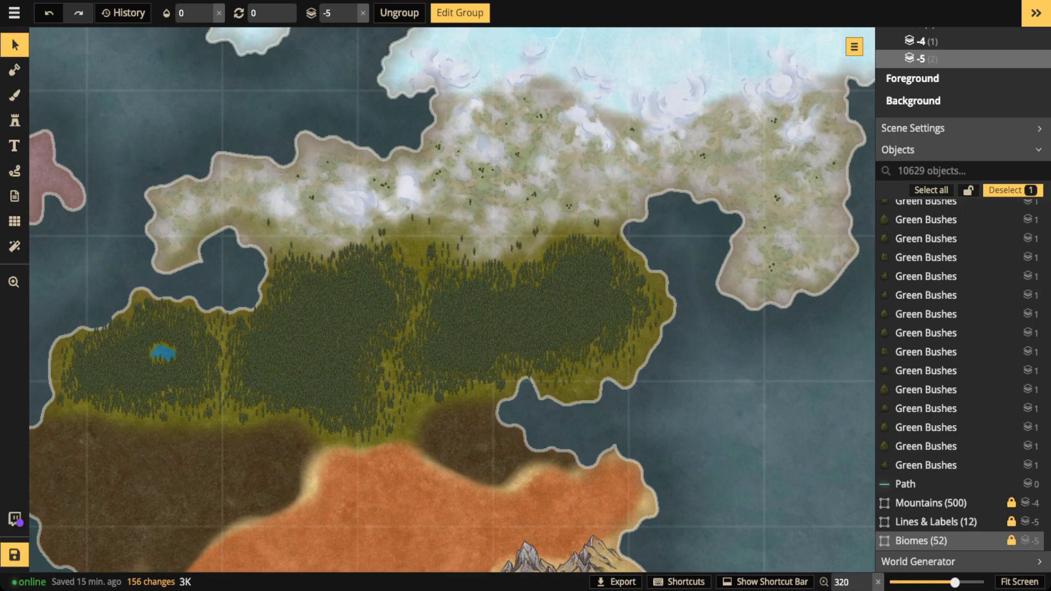
left_click_drag(329, 350, 574, 272)
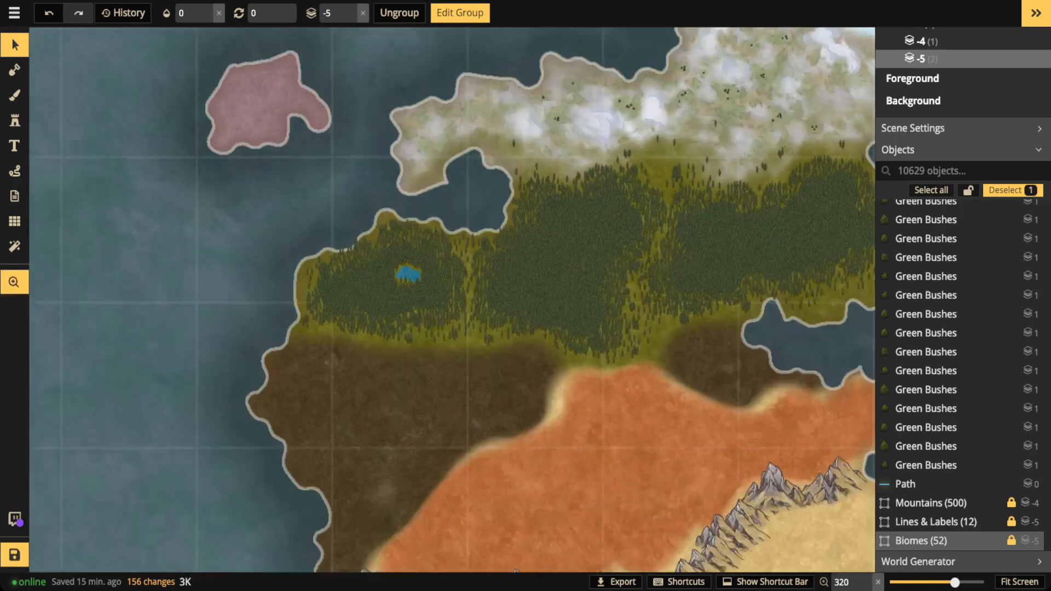
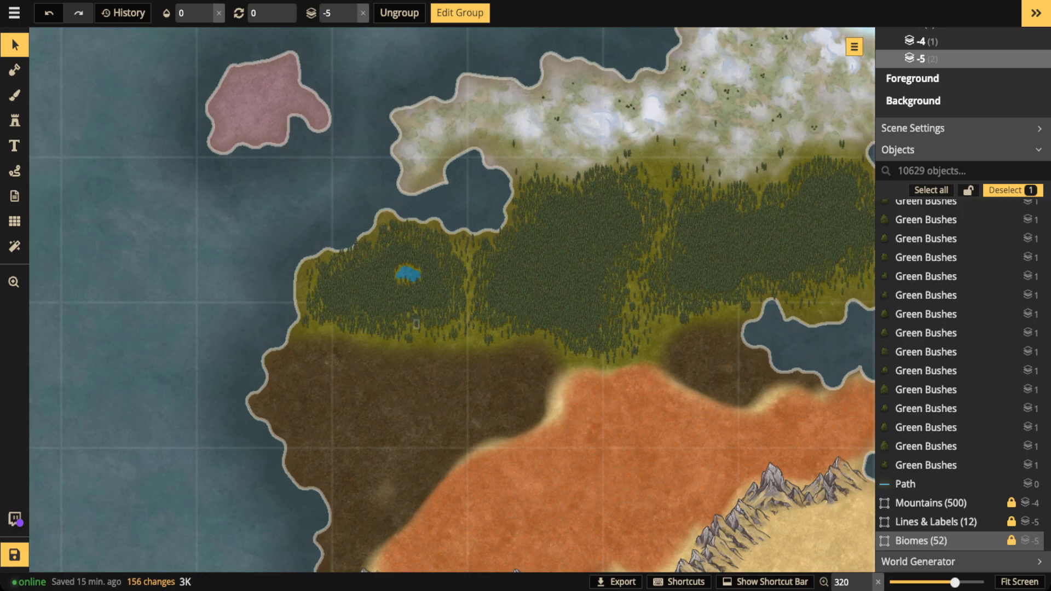
- Examine the whole western continent from the tundra and evergreen forest down to the southern desert peninsula
scroll(532, 289, "down", 5)
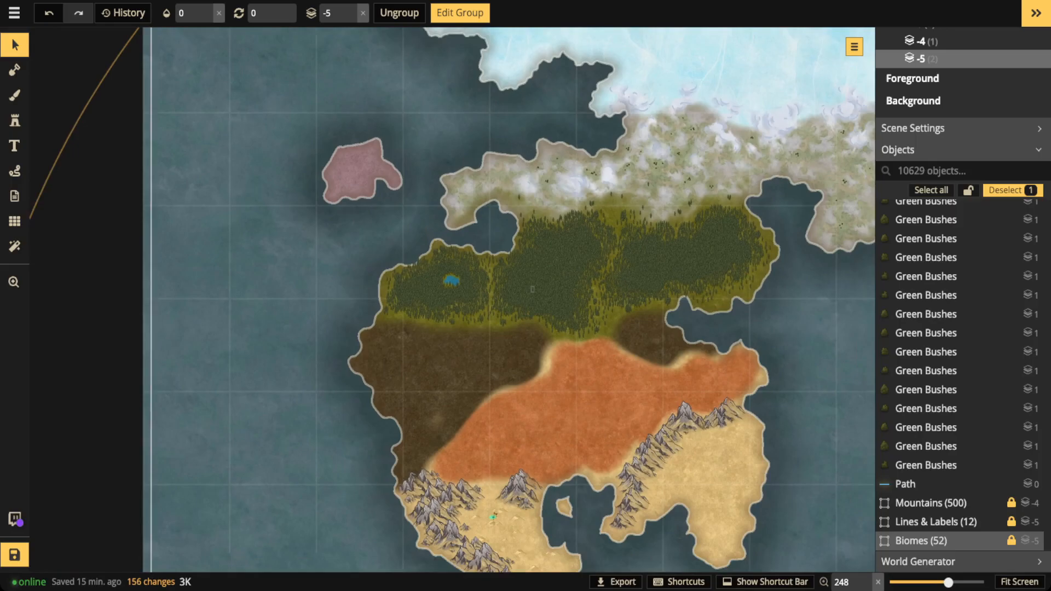
scroll(532, 289, "down", 4)
key("space")
left_click_drag(532, 289, 324, 304)
key("space")
left_click_drag(350, 355, 517, 181)
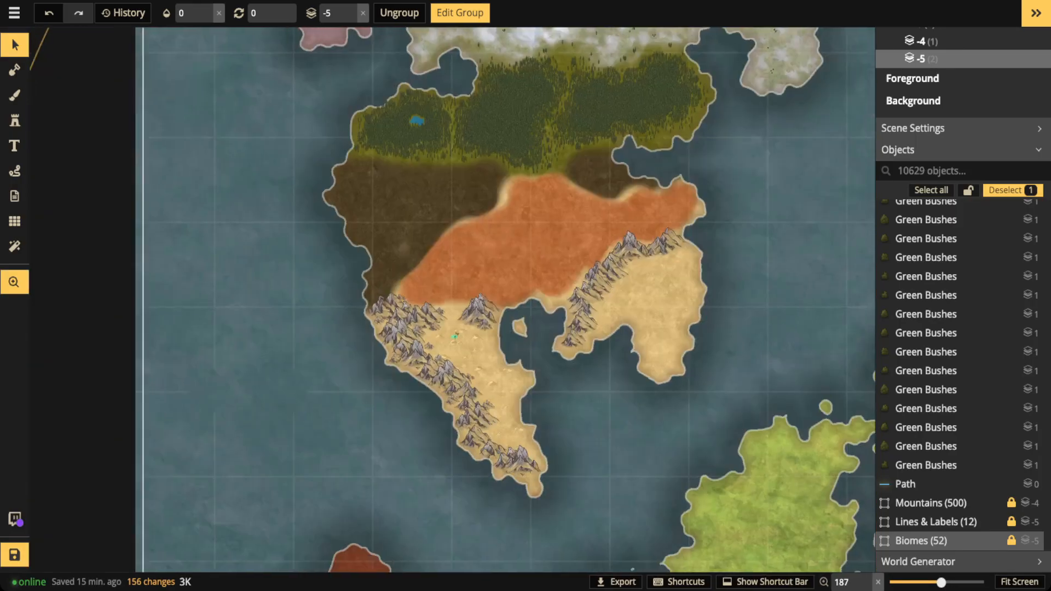
key("space")
left_click_drag(492, 356, 526, 450)
key("space")
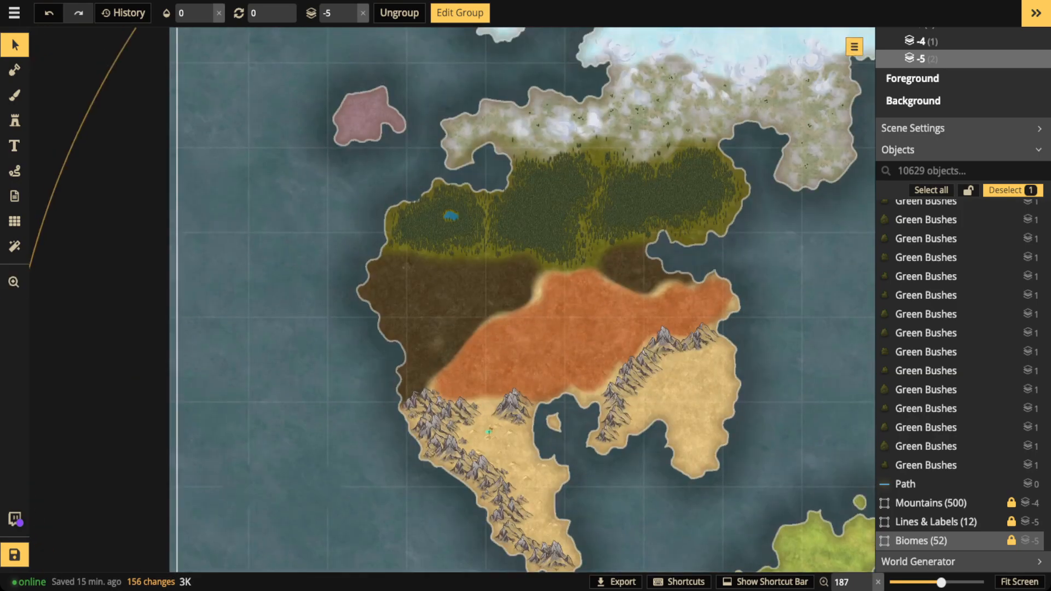
- Choose the Mountains Light stamp for the small pink island northwest of the continent
scroll(359, 130, "up", 7)
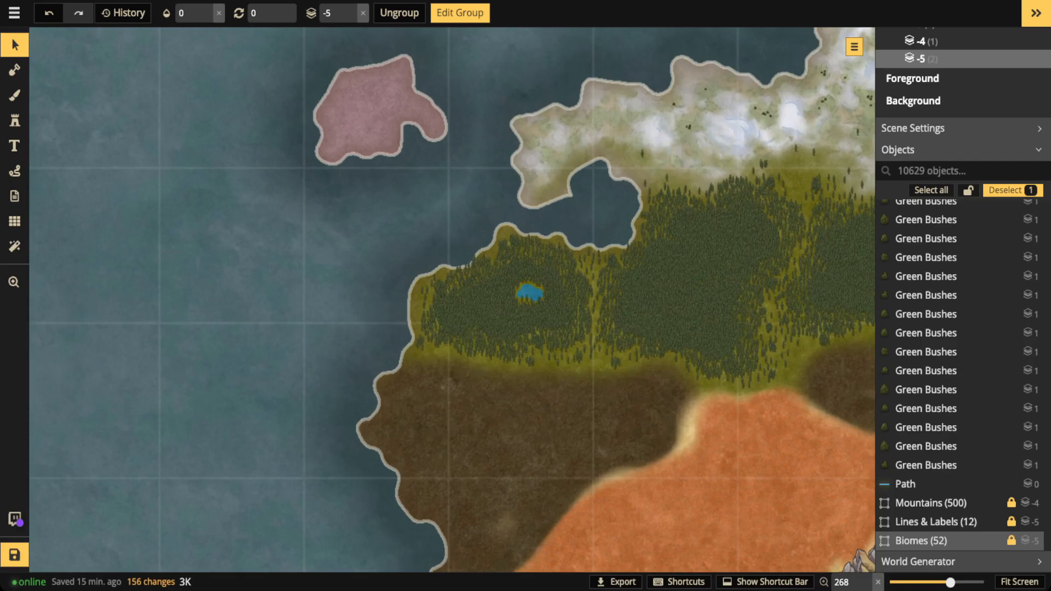
key("space")
left_click_drag(360, 129, 352, 233)
left_click_drag(348, 184, 329, 252)
scroll(347, 245, "up", 2)
scroll(349, 245, "up", 1)
key("space")
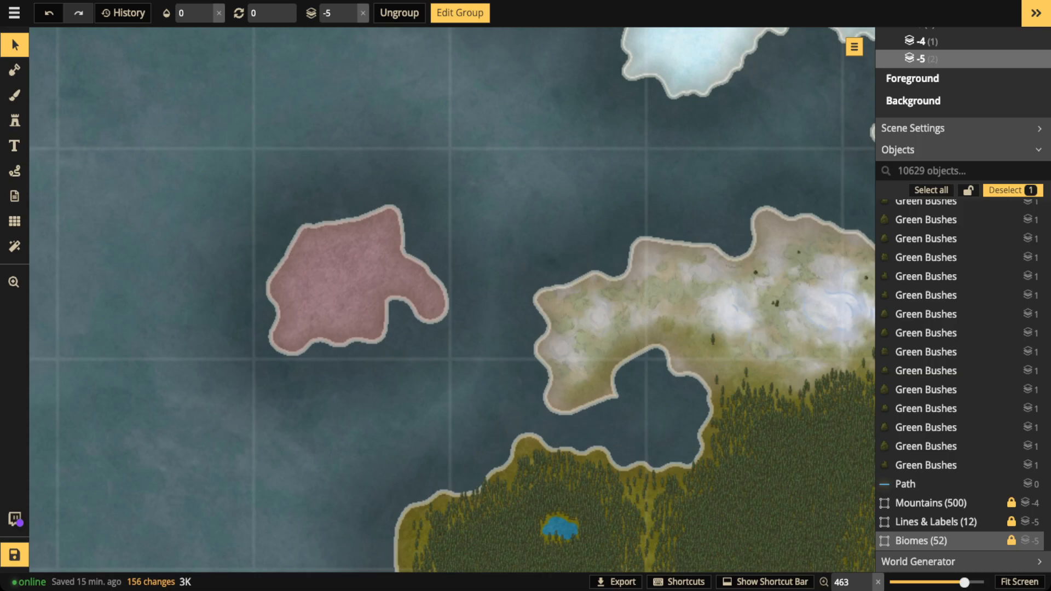
left_click(15, 120)
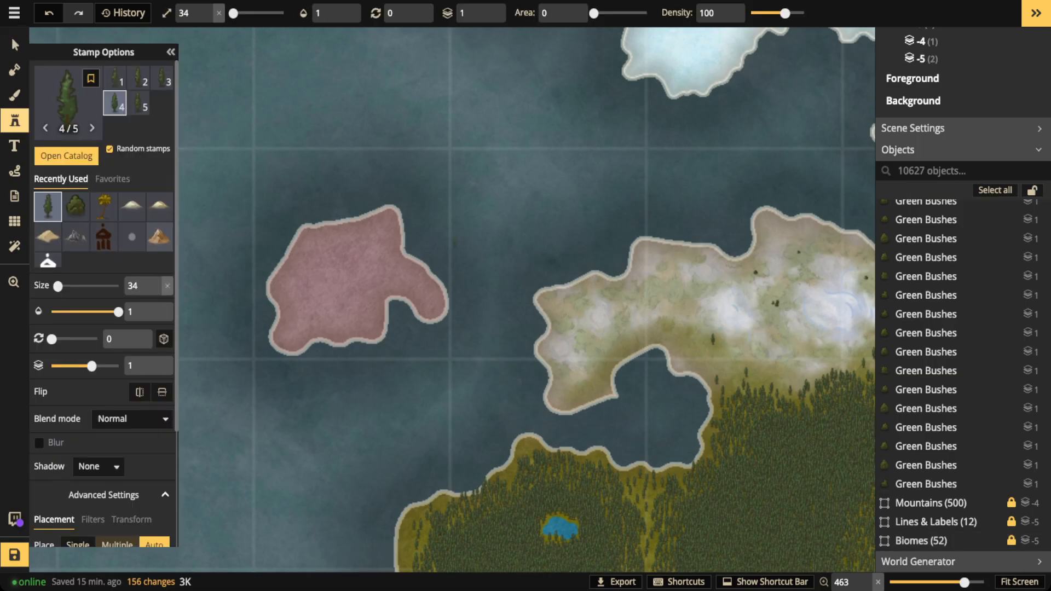
left_click(75, 237)
left_click(374, 230)
- Set the mountain stamp's size to 64, judging it against the pink island and the neighbouring coast
left_click_drag(531, 395, 382, 219)
left_click_drag(643, 501, 464, 379)
key("bracketright")
key("bracketright")
key("bracketright")
key("bracketright")
left_click_drag(289, 148, 723, 366)
left_click_drag(359, 161, 693, 189)
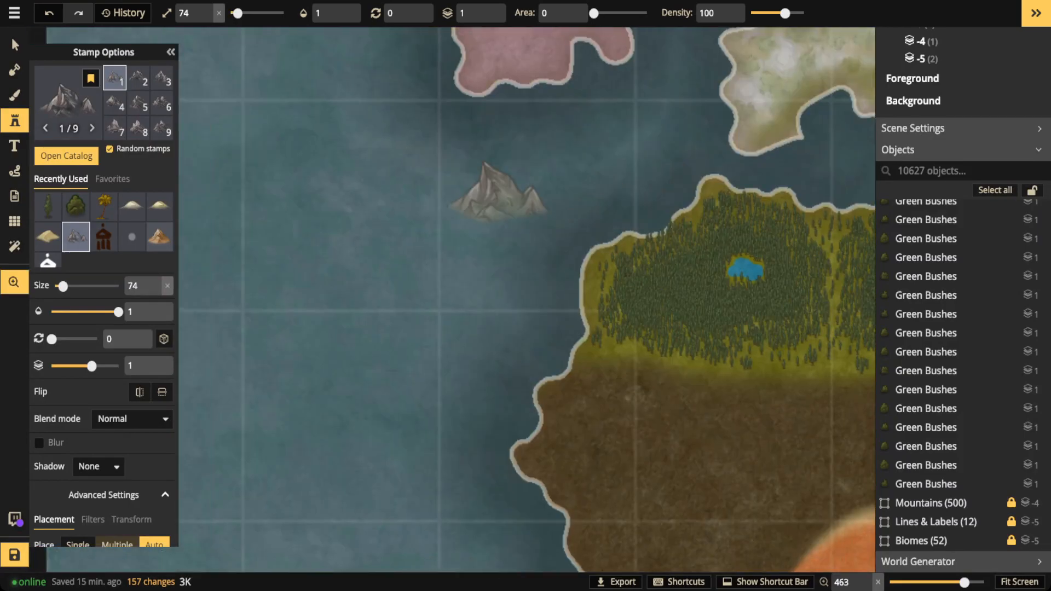
left_click_drag(412, 168, 713, 244)
left_click_drag(534, 208, 191, 399)
left_click_drag(470, 275, 433, 276)
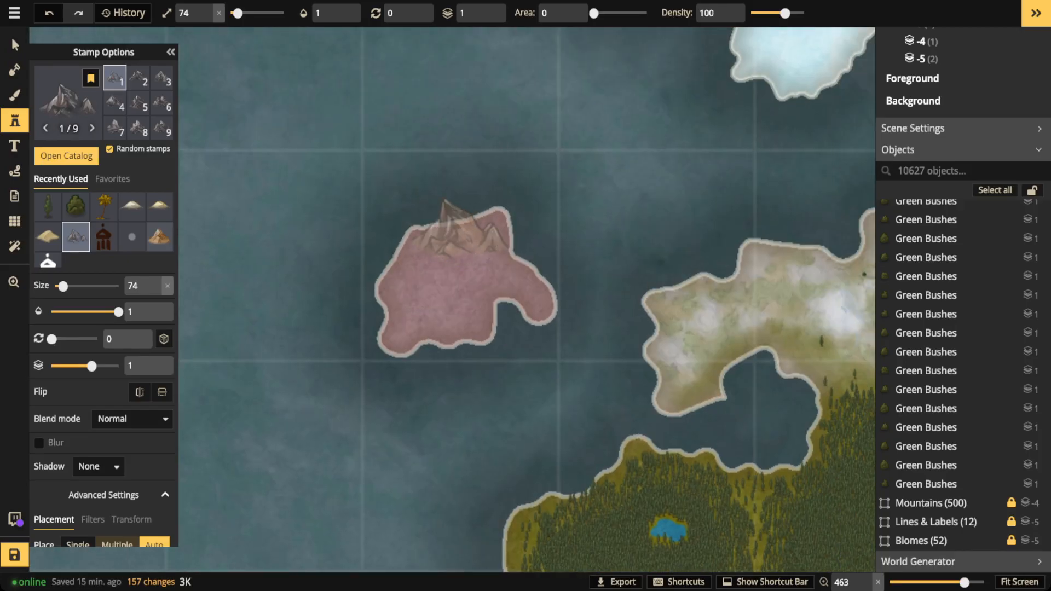
key("[")
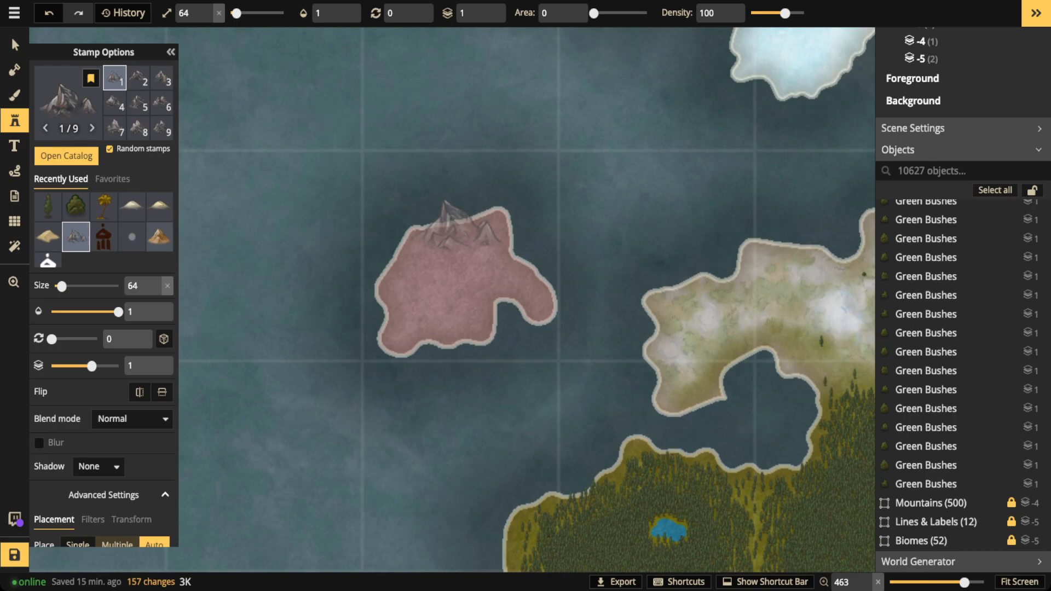
- Place a small mountain on the pink island's northern edge and a wider mountain range in the sea just northwest of it
left_click(454, 219)
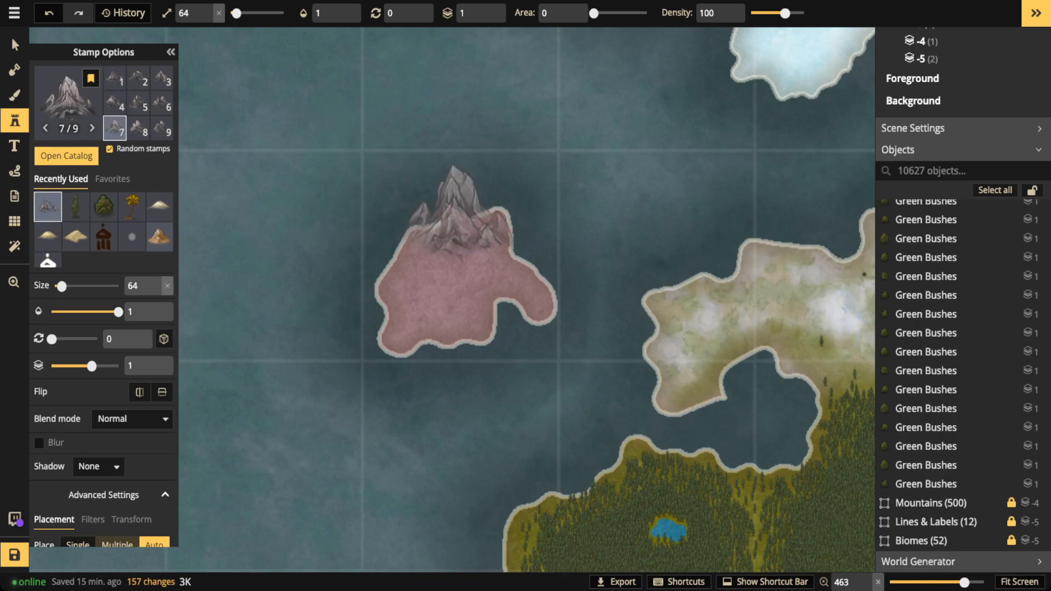
left_click(460, 219)
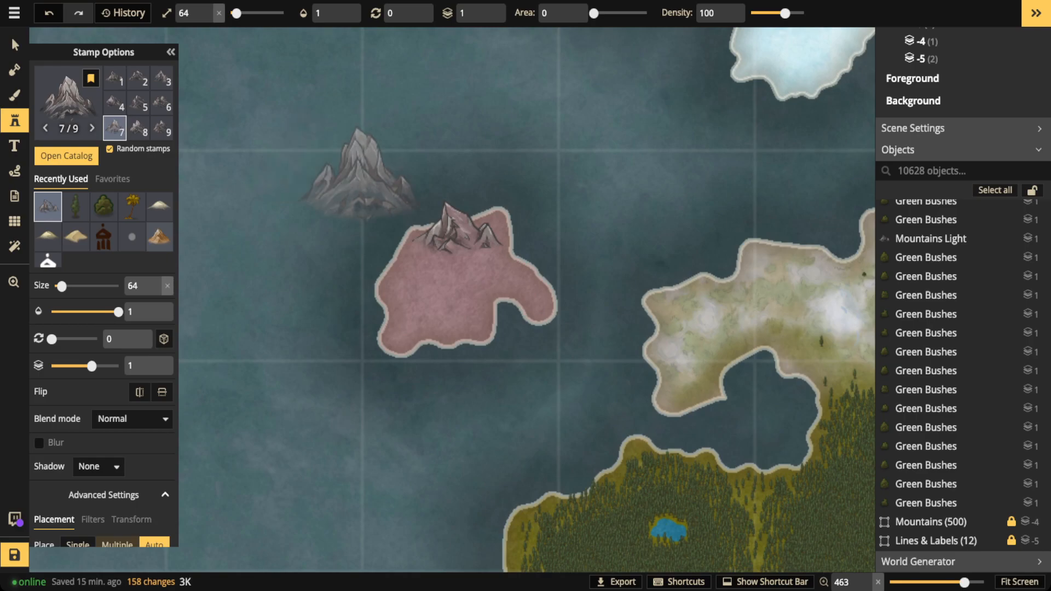
key("Left")
key("Right")
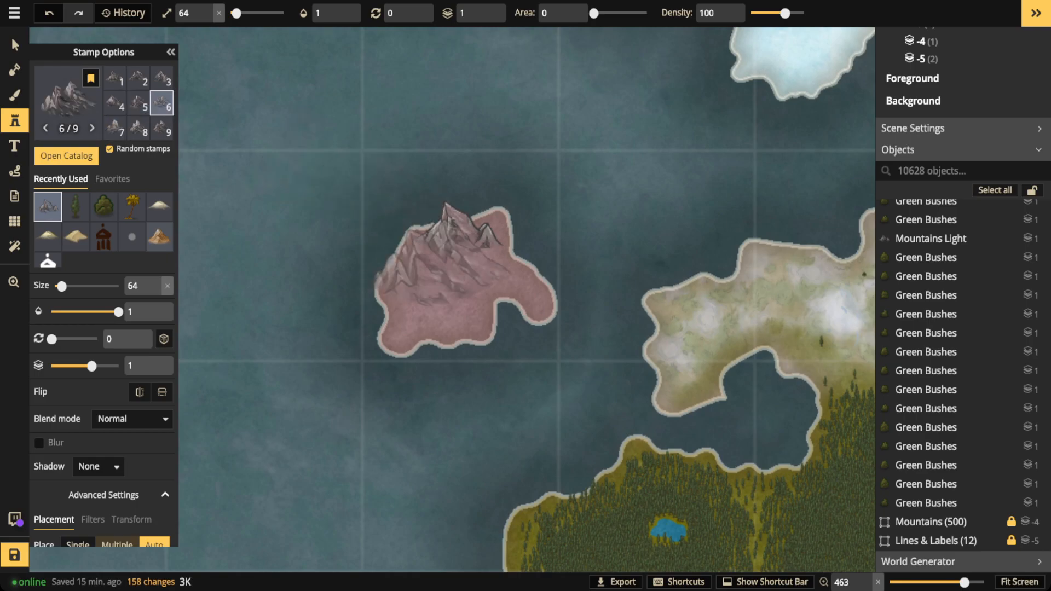
left_click(339, 184)
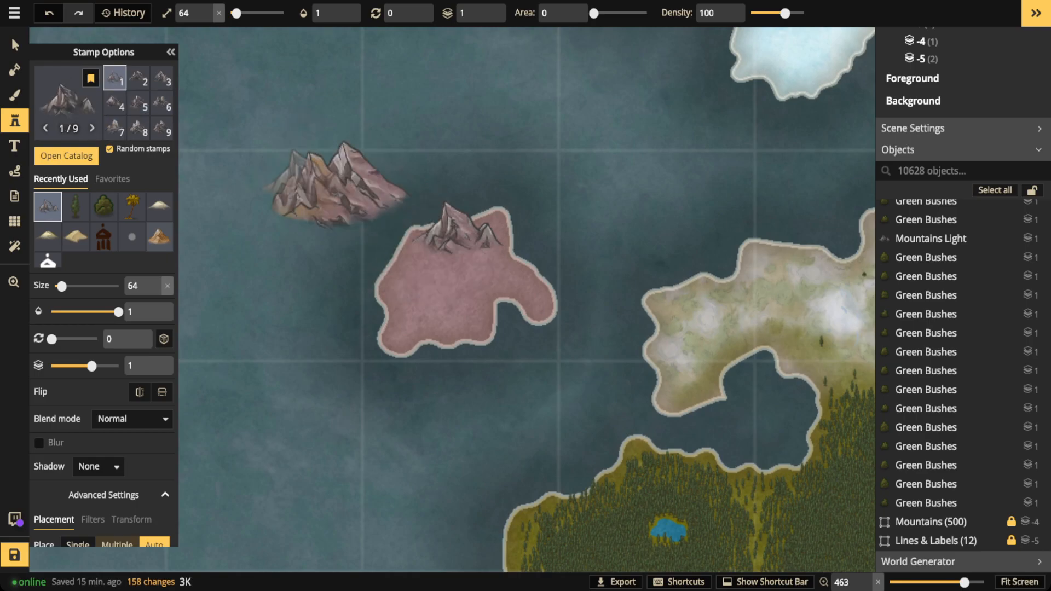
left_click(457, 232)
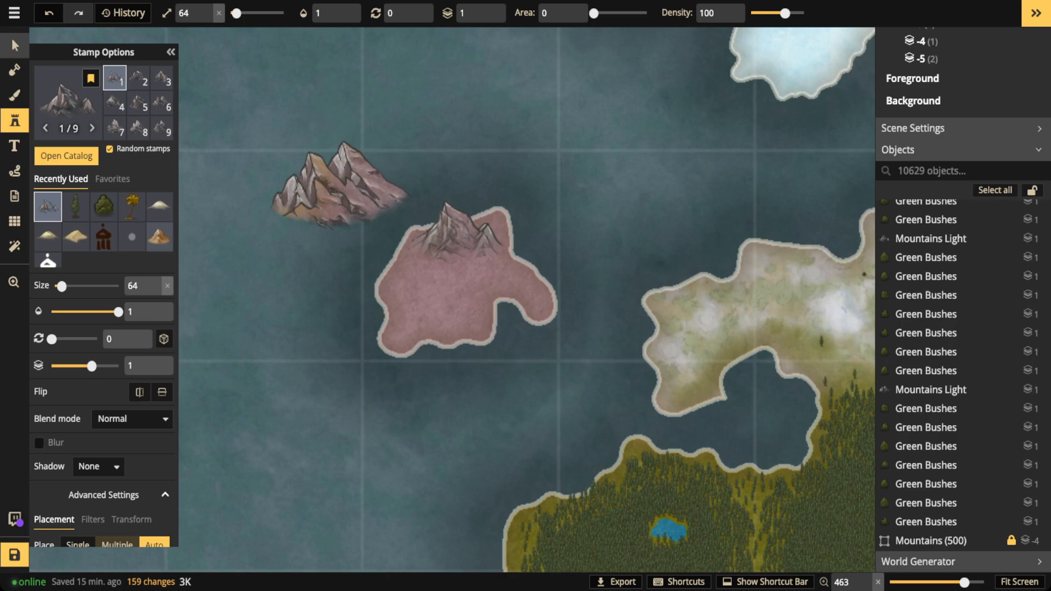
- Move the small mountain into the sea north of the island and fit the wider range, resized to 56, onto the island's northwest
left_click(14, 45)
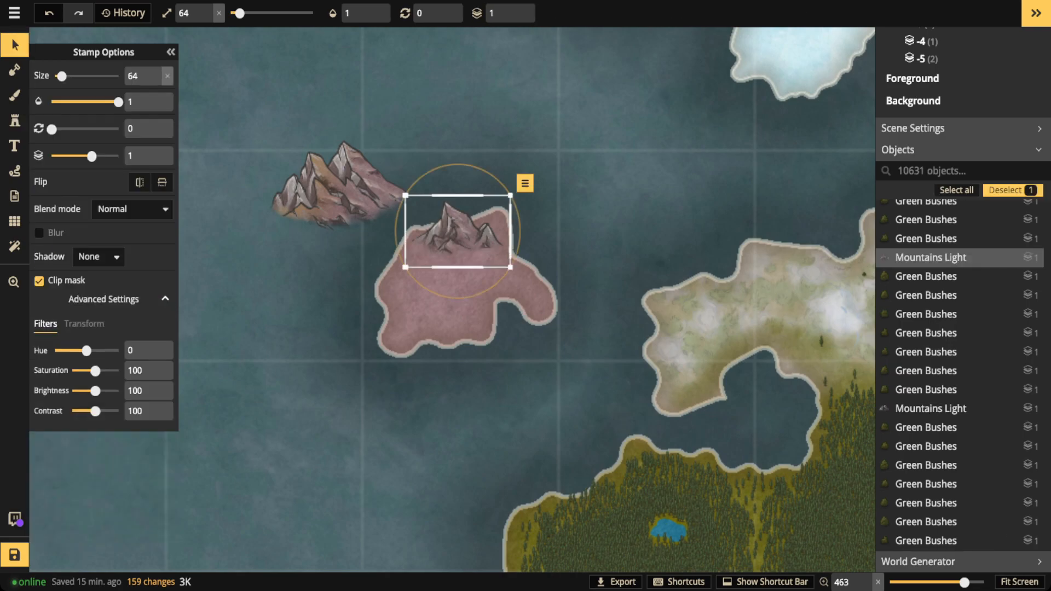
left_click_drag(457, 231, 472, 141)
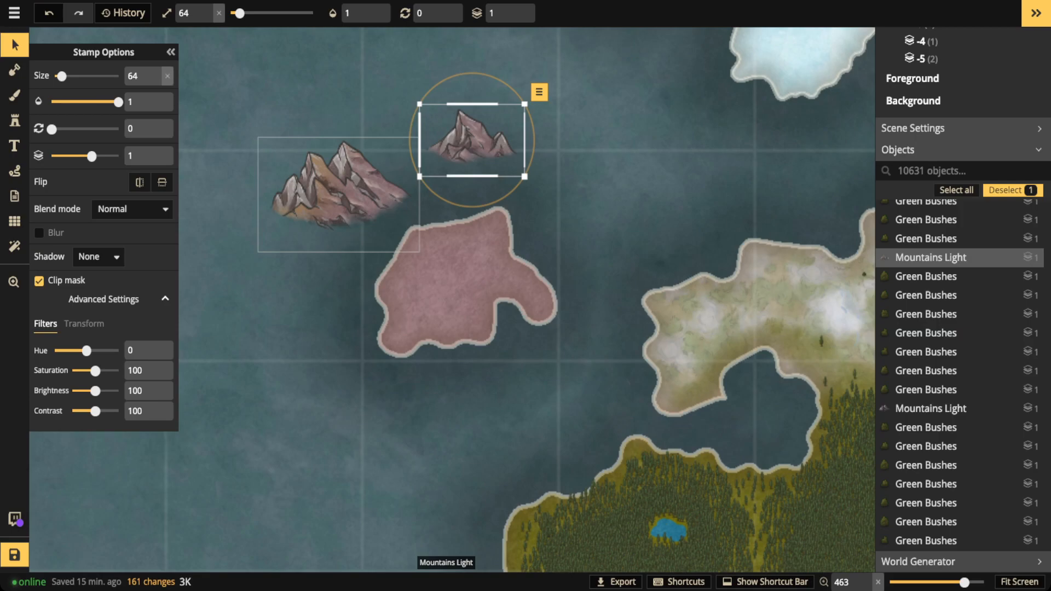
left_click_drag(340, 186, 446, 255)
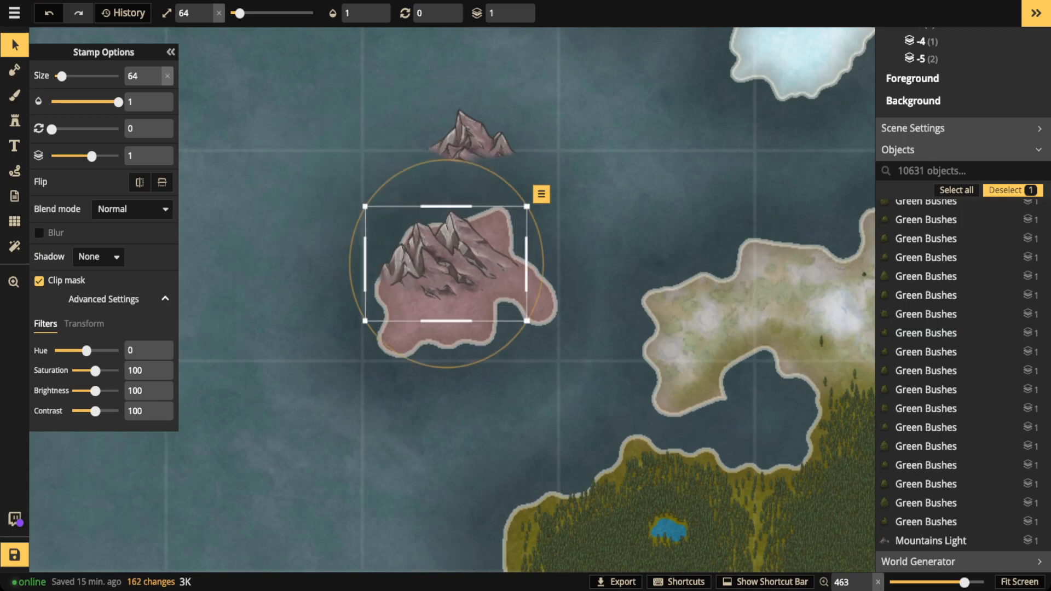
left_click_drag(526, 321, 506, 307)
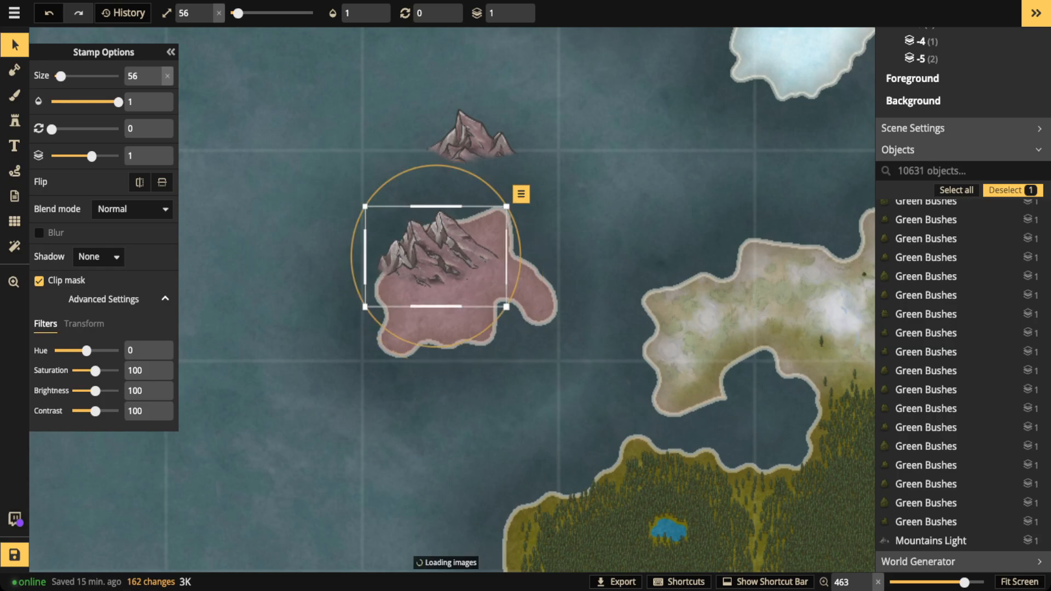
left_click_drag(436, 256, 452, 257)
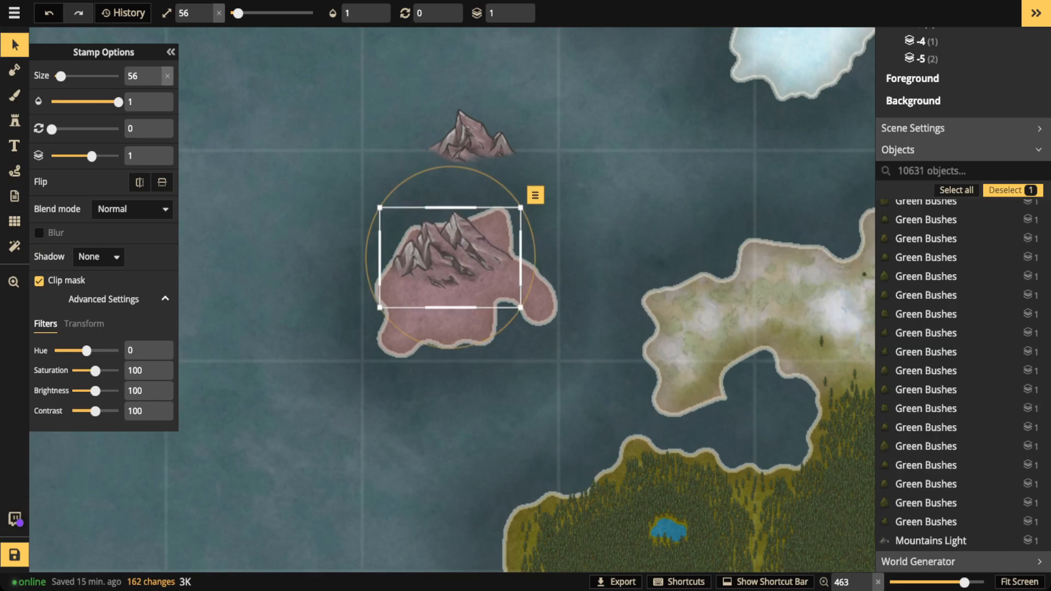
- Fine-tune the mountain range's position on the pink island and delete the spare mountain in the sea north of it
key("Escape")
scroll(455, 215, "up", 5)
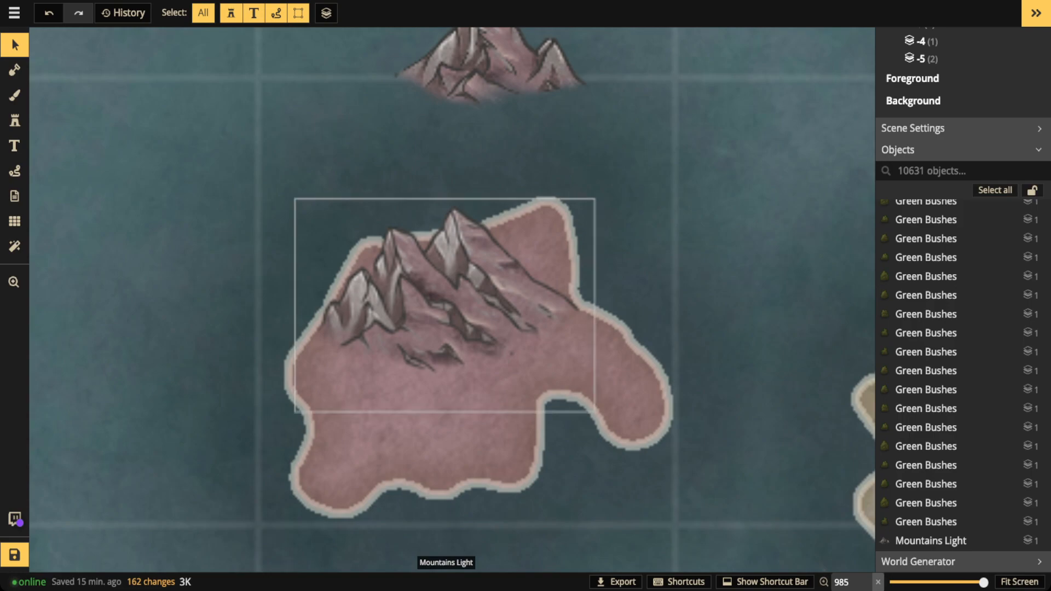
left_click(446, 307)
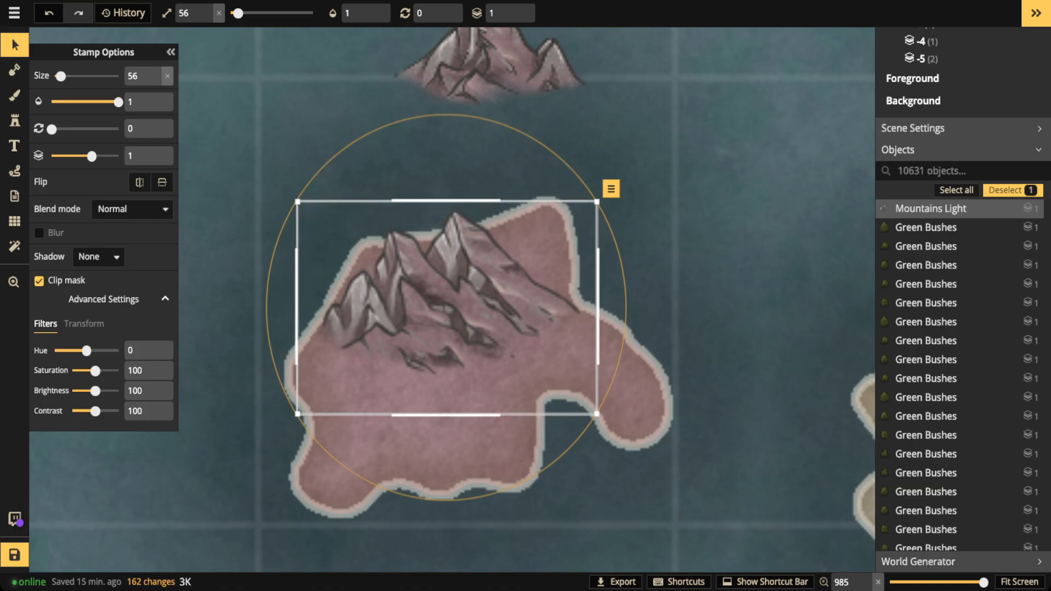
left_click(491, 72)
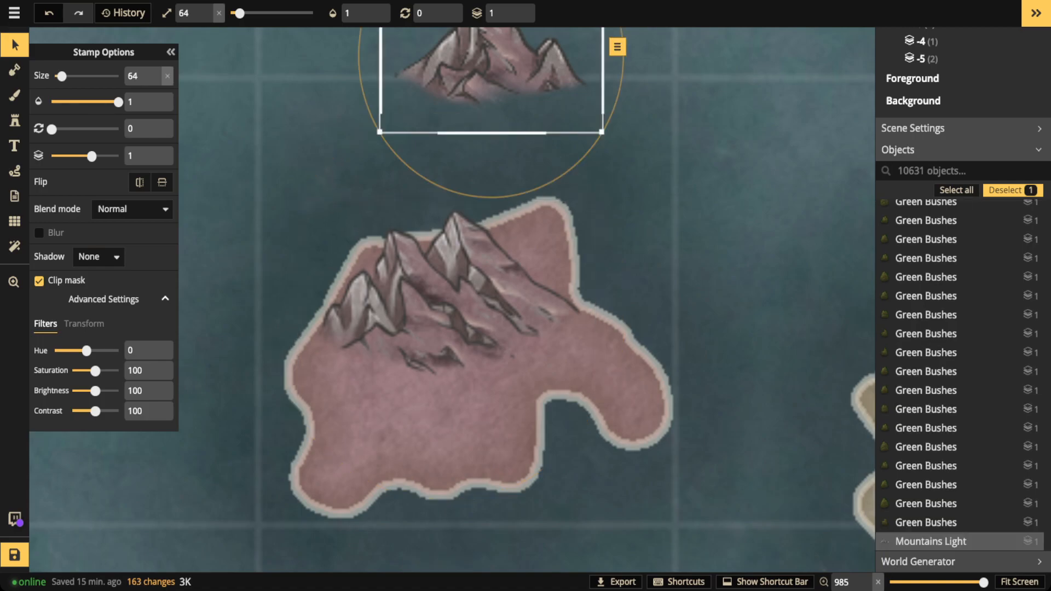
key("Delete")
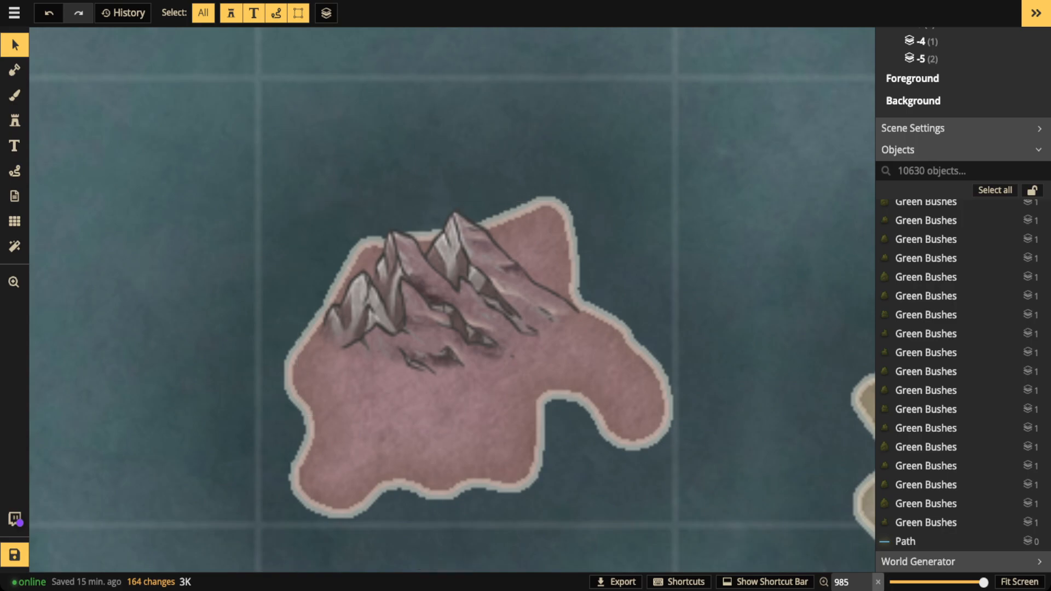
- Choose the narrow, pointed purple tree stamp from the Fantasy World catalog's Simple Trees
left_click(14, 121)
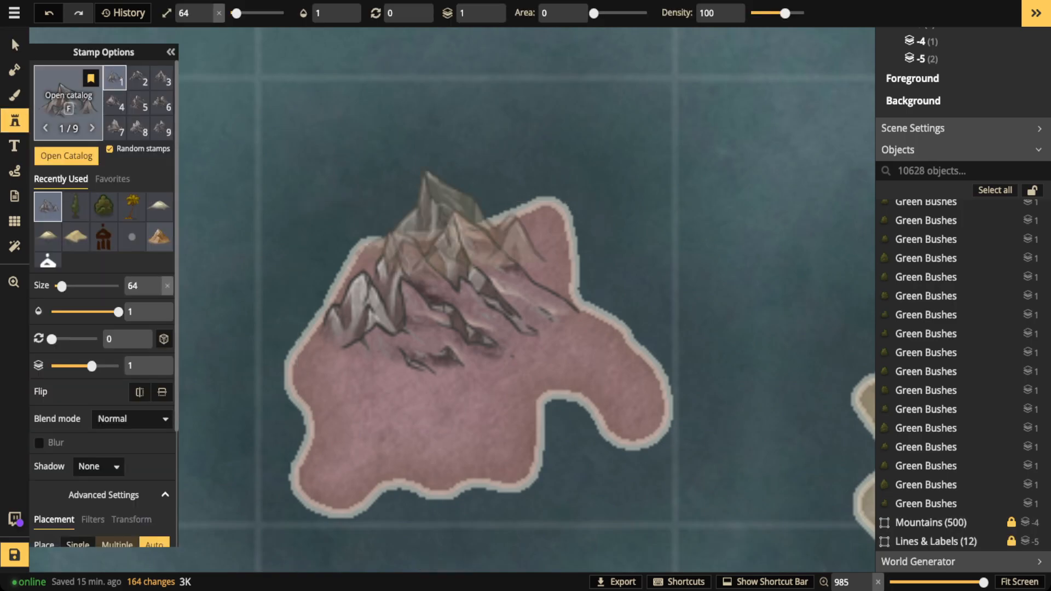
left_click(68, 102)
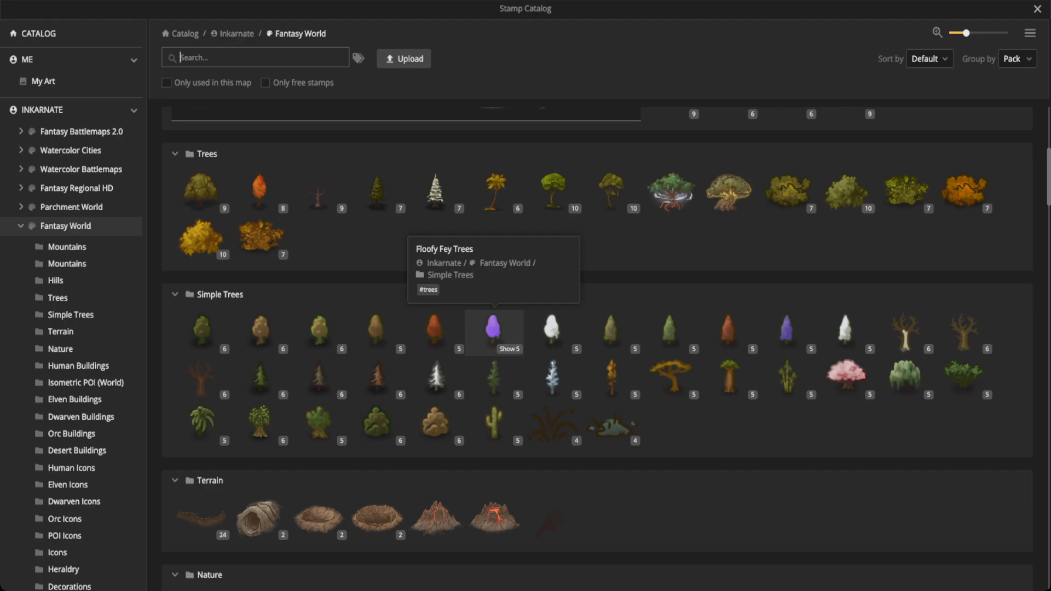
left_click(492, 329)
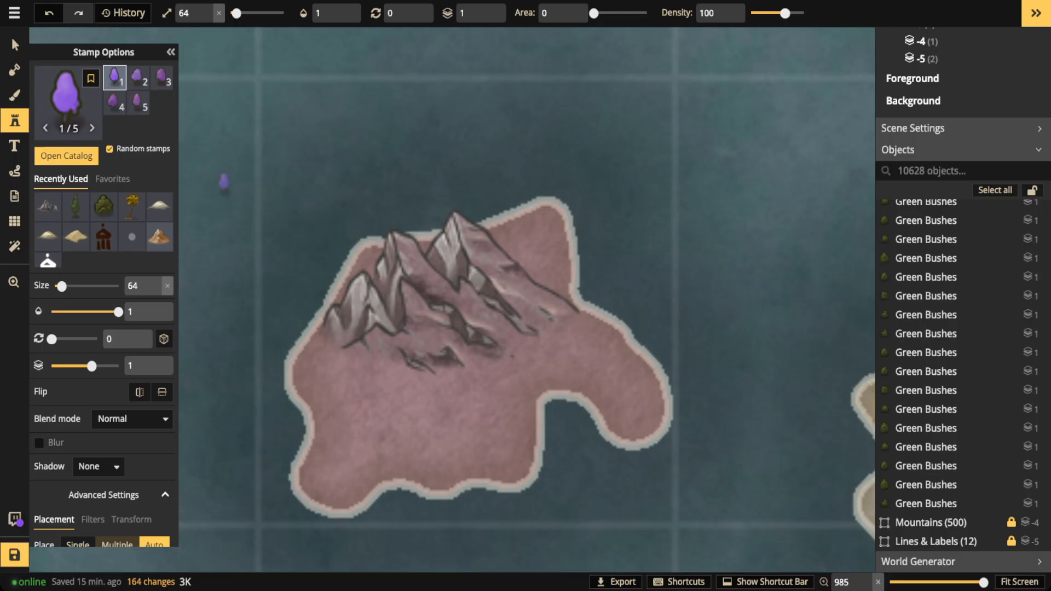
key("f")
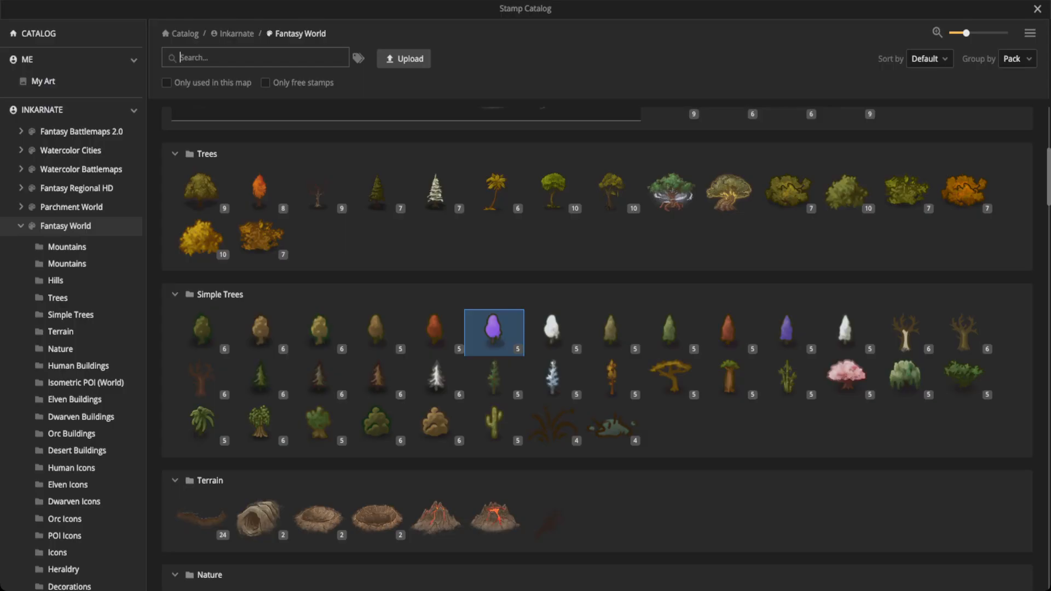
left_click(494, 332)
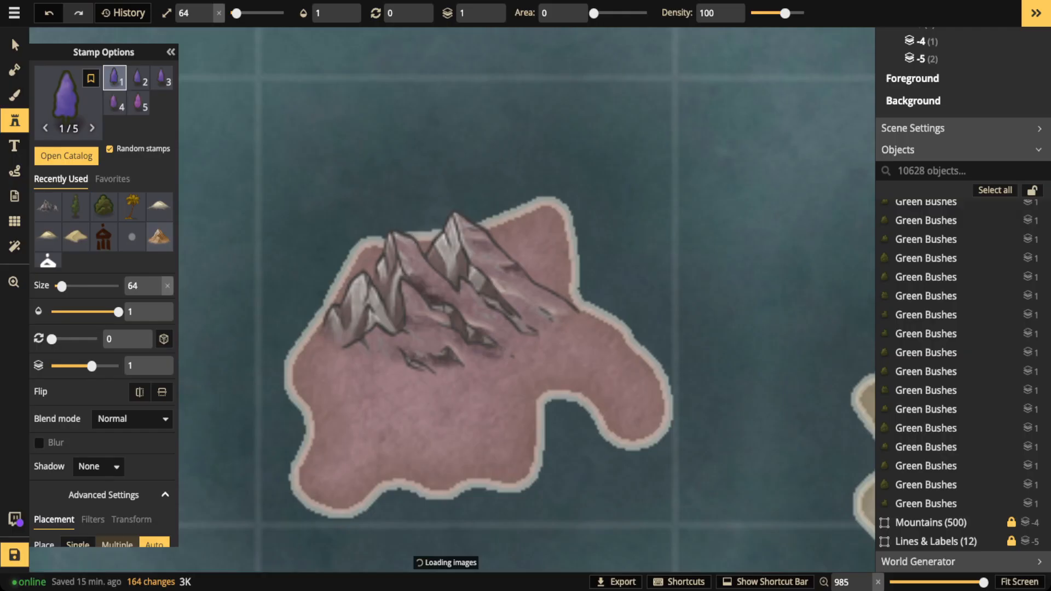
- Compare the purple tree stamp's size with the evergreens on the western continent and with the pink island
key("space")
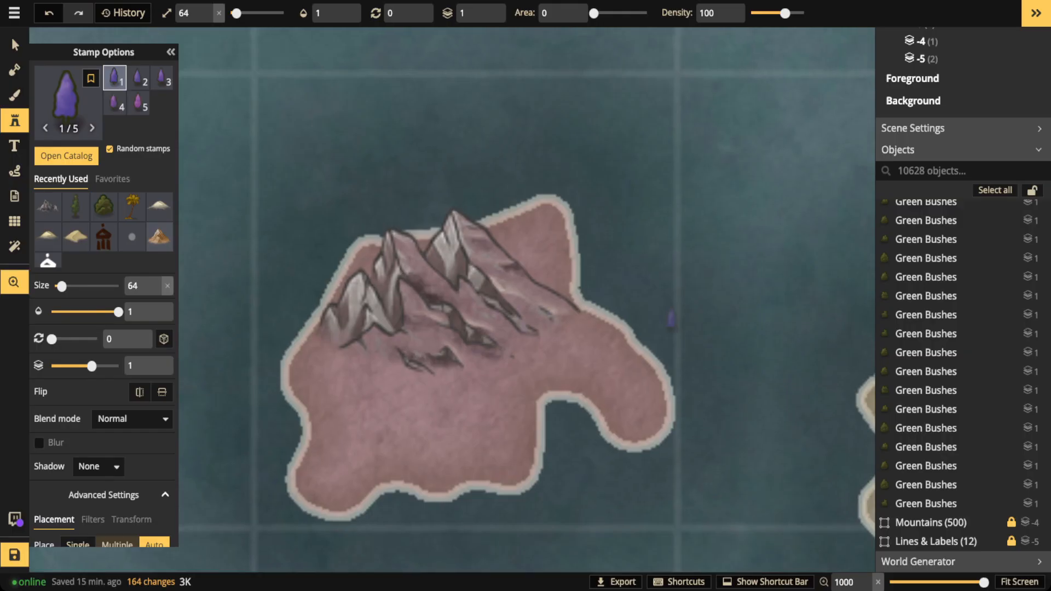
left_click_drag(716, 329, 352, 330)
left_click_drag(598, 312, 190, 228)
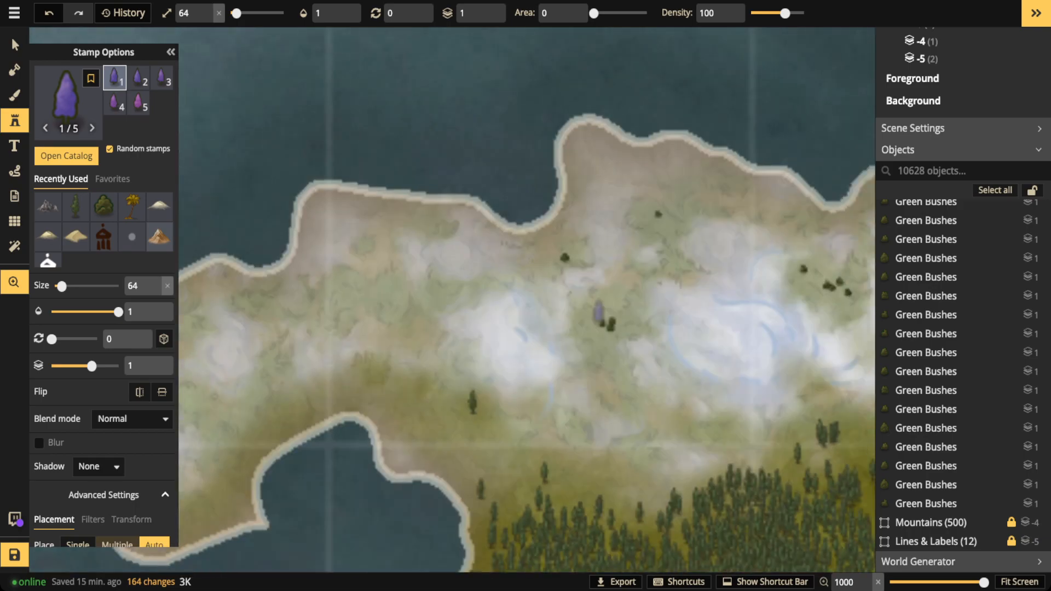
left_click_drag(453, 439, 474, 325)
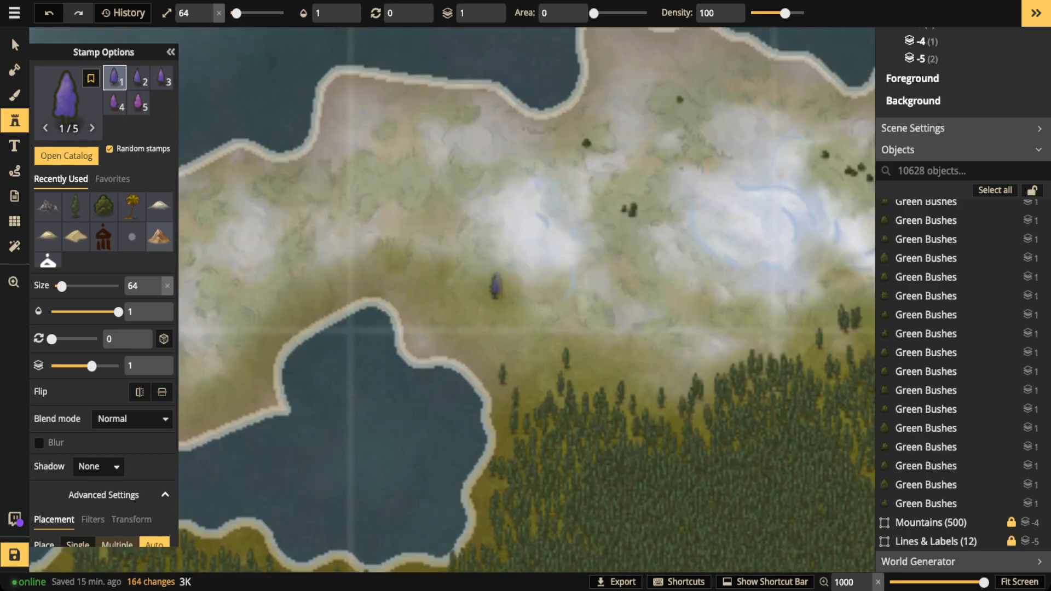
left_click_drag(539, 287, 746, 298)
left_click_drag(498, 286, 946, 321)
left_click_drag(431, 272, 542, 289)
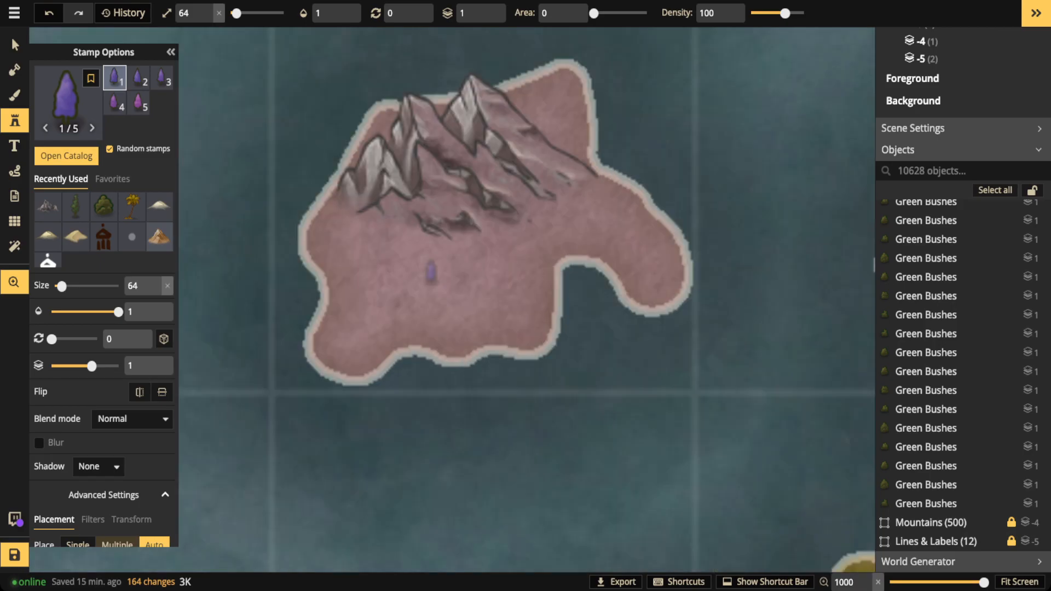
- Reselect the narrow, pointed purple tree stamp from Simple Trees and compare it at size 64 with the forest southeast of the island
left_click(65, 96)
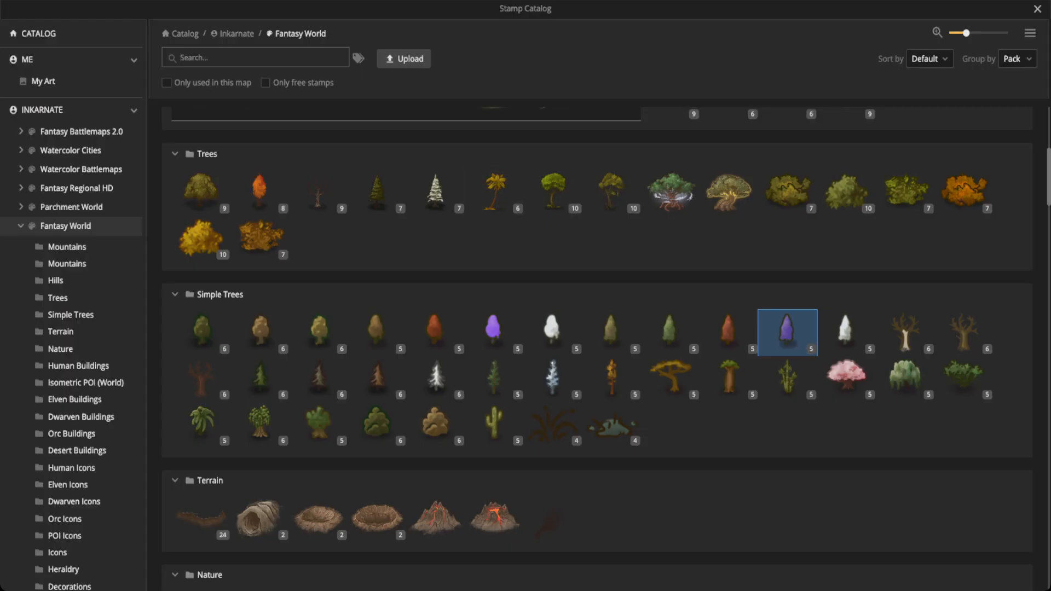
left_click(787, 333)
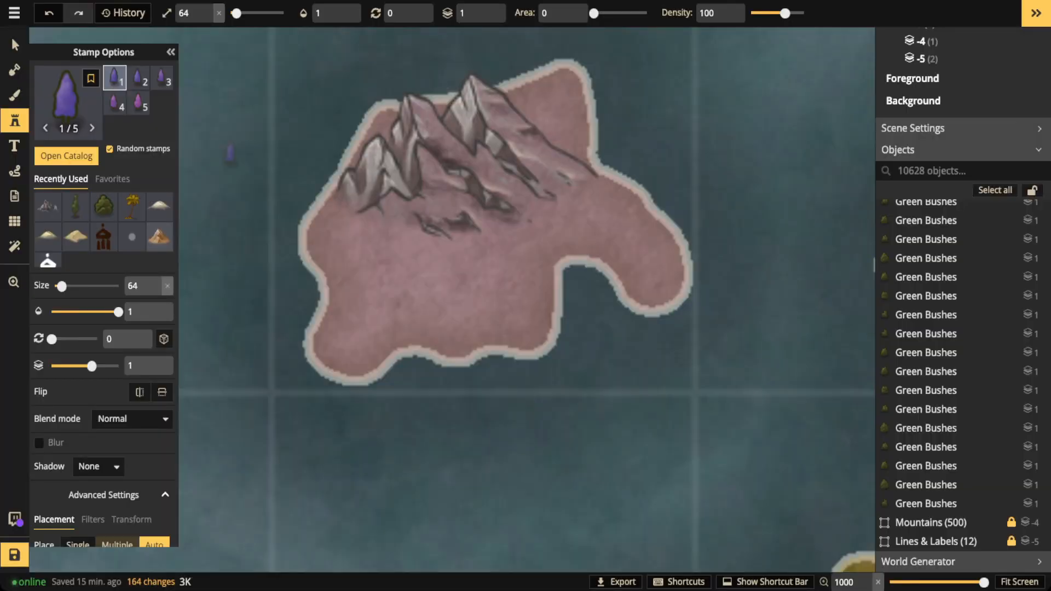
key("]")
key("[")
key("bracketright")
key("bracketleft")
left_click_drag(684, 440, 345, 319)
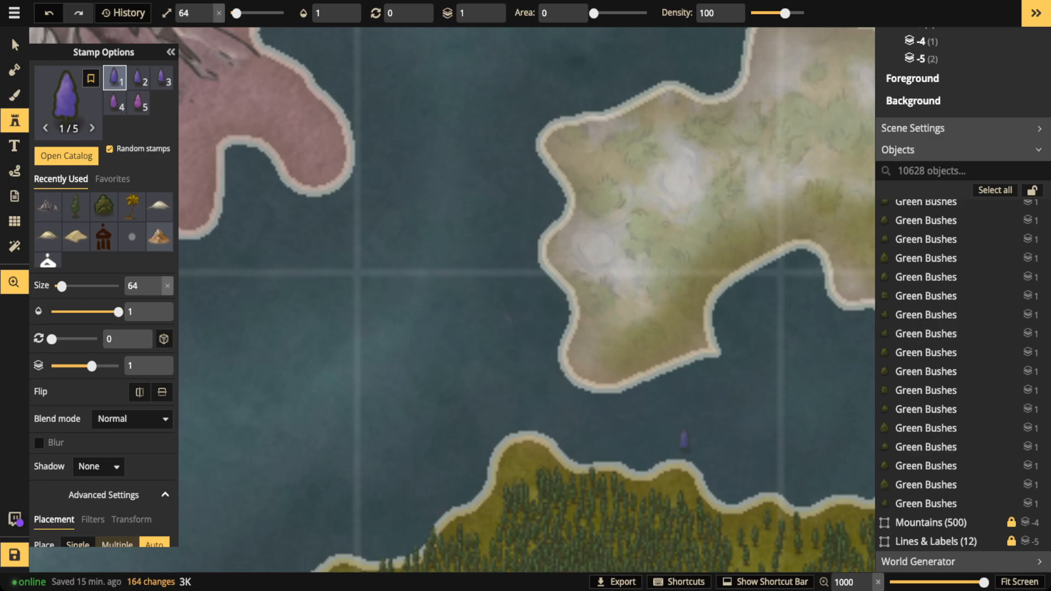
left_click_drag(338, 239, 600, 439)
left_click_drag(466, 250, 481, 322)
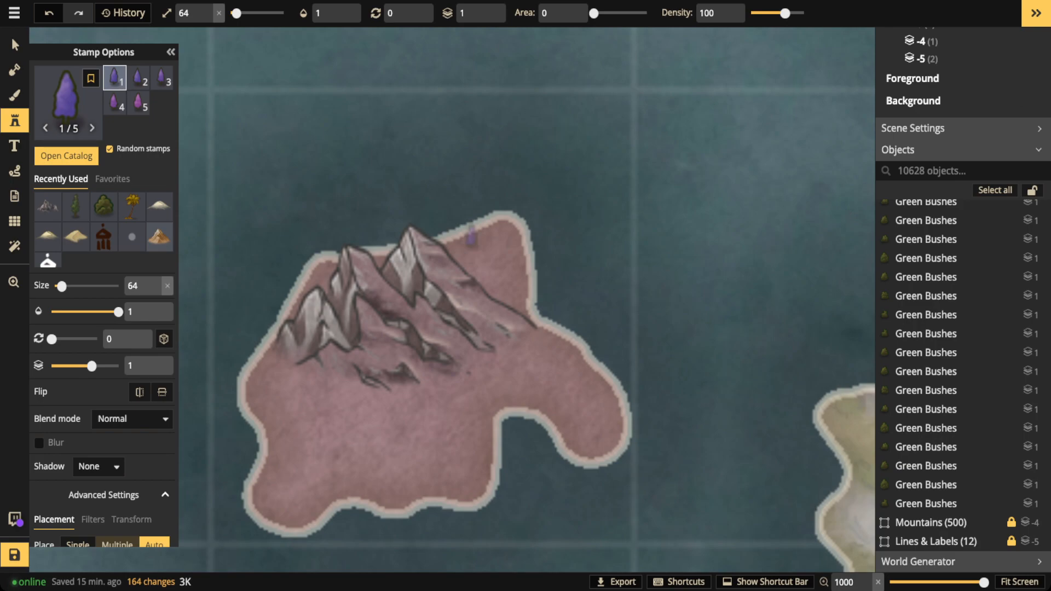
- Paint pointed fey trees at size 64 on the mountain range's northeastern and northwestern flanks and around its western foot
left_click_drag(470, 234, 483, 279)
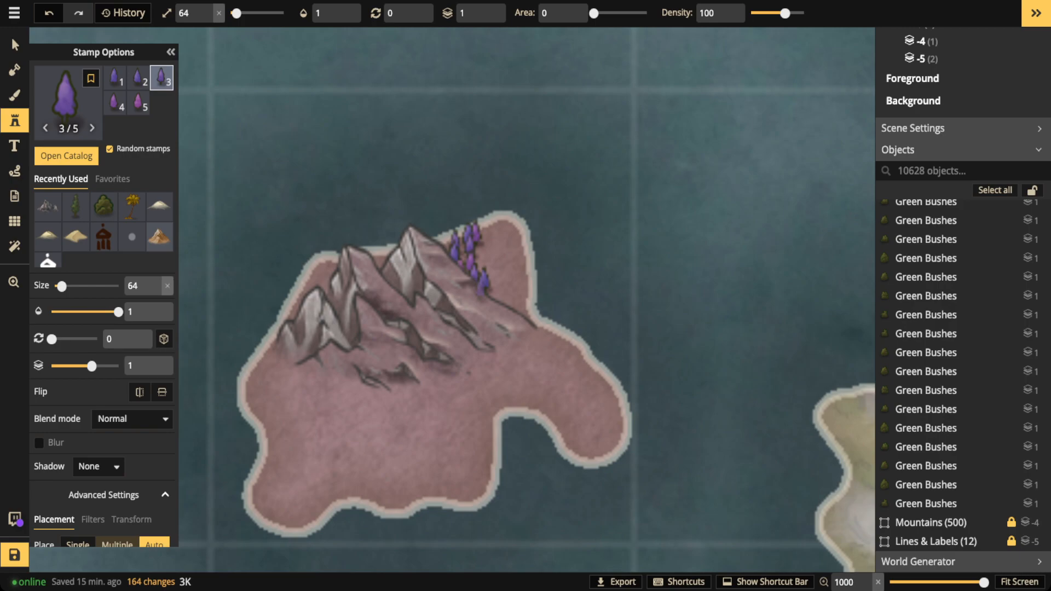
left_click_drag(332, 269, 307, 297)
left_click_drag(492, 263, 508, 293)
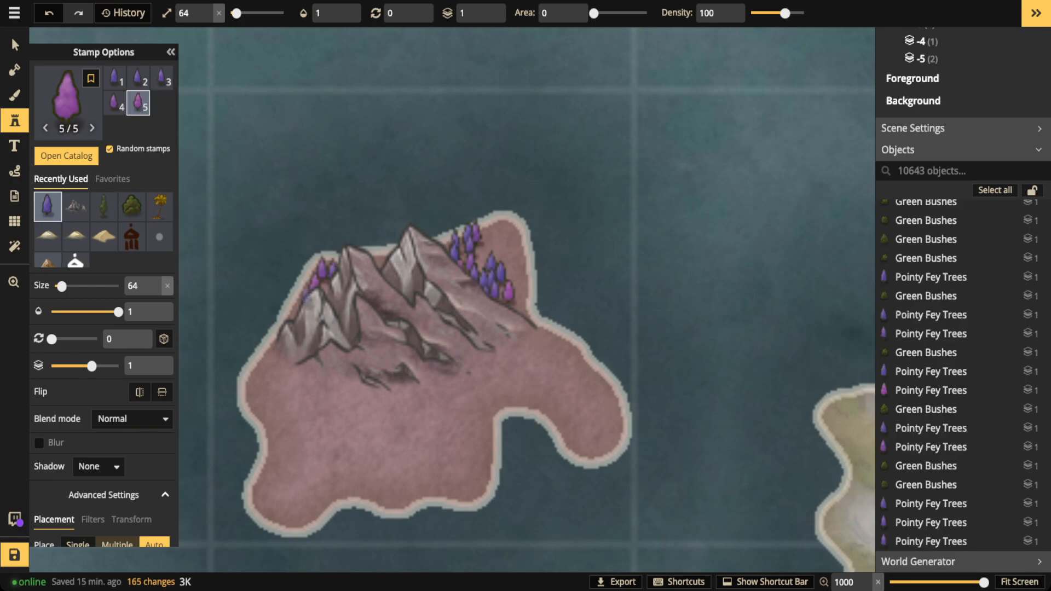
left_click_drag(284, 342, 270, 366)
left_click_drag(298, 367, 332, 357)
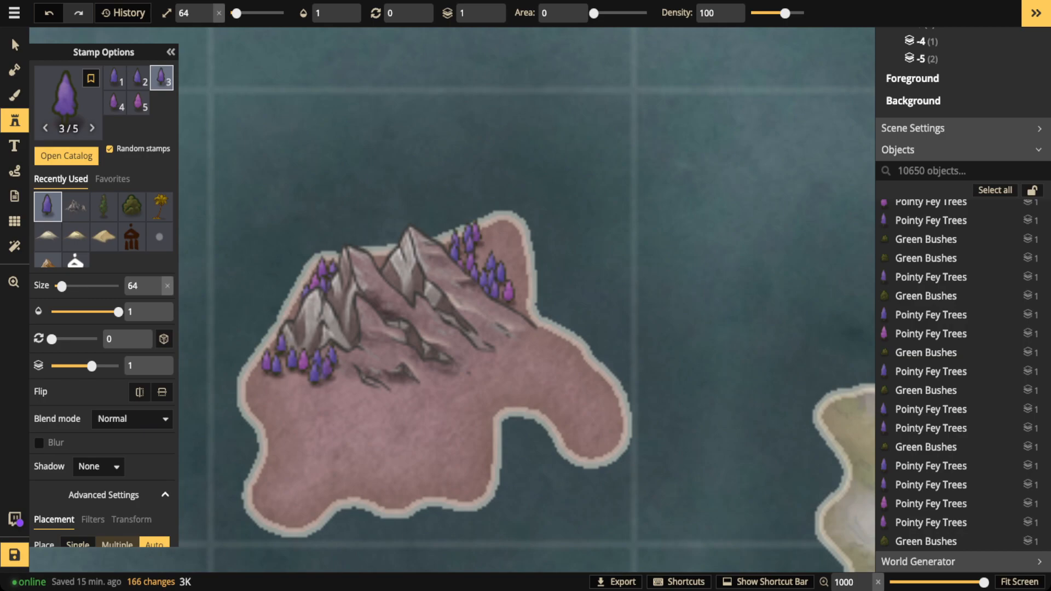
- Paint a mixed band of pointed fey trees along the mountain range's southern foot, spreading east to the coast and south into the plain
left_click_drag(332, 358, 318, 413)
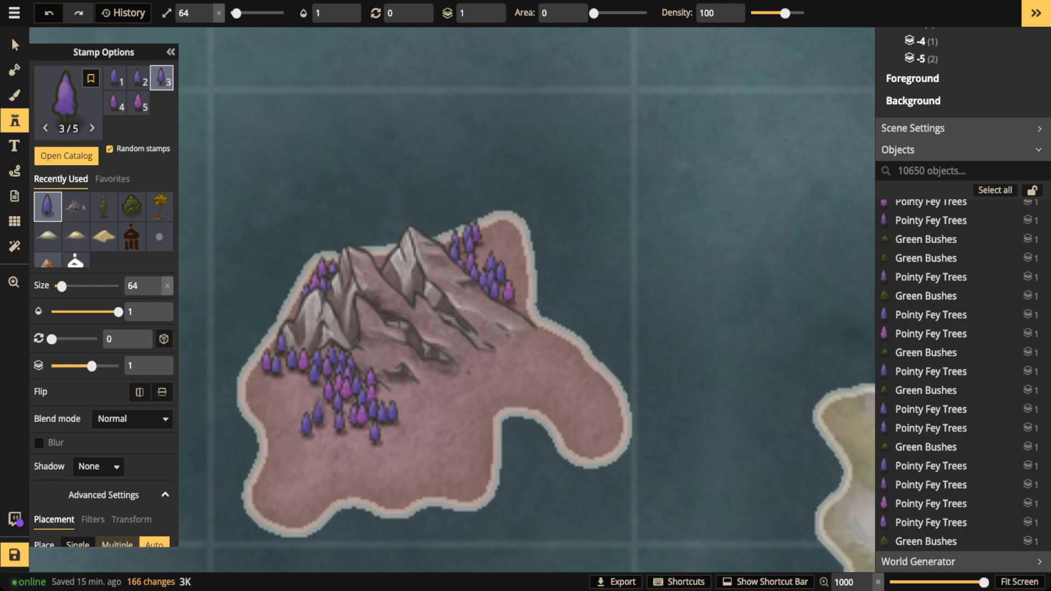
left_click_drag(319, 413, 462, 357)
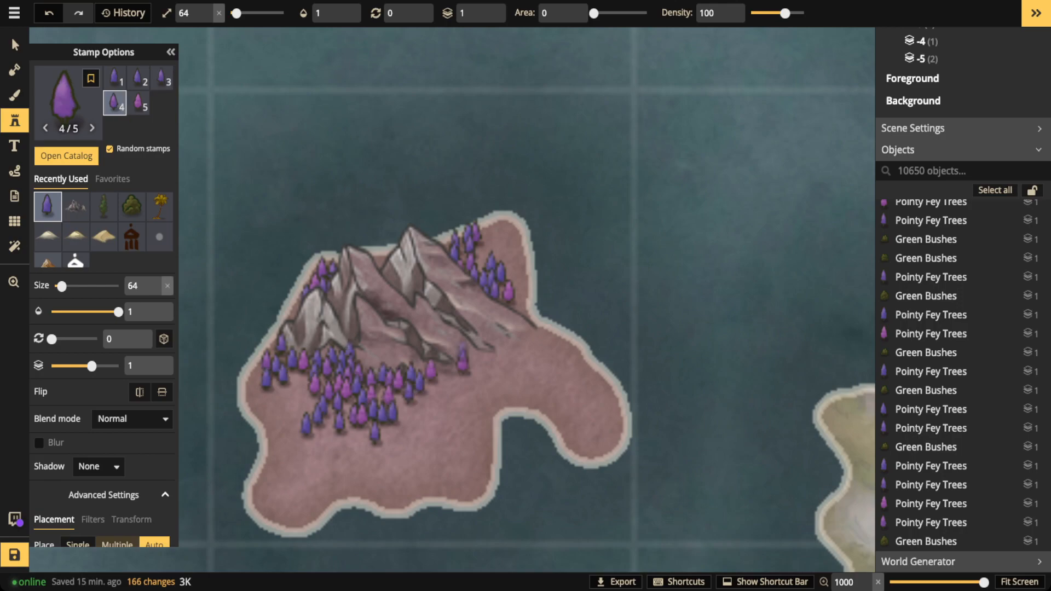
left_click_drag(463, 357, 443, 366)
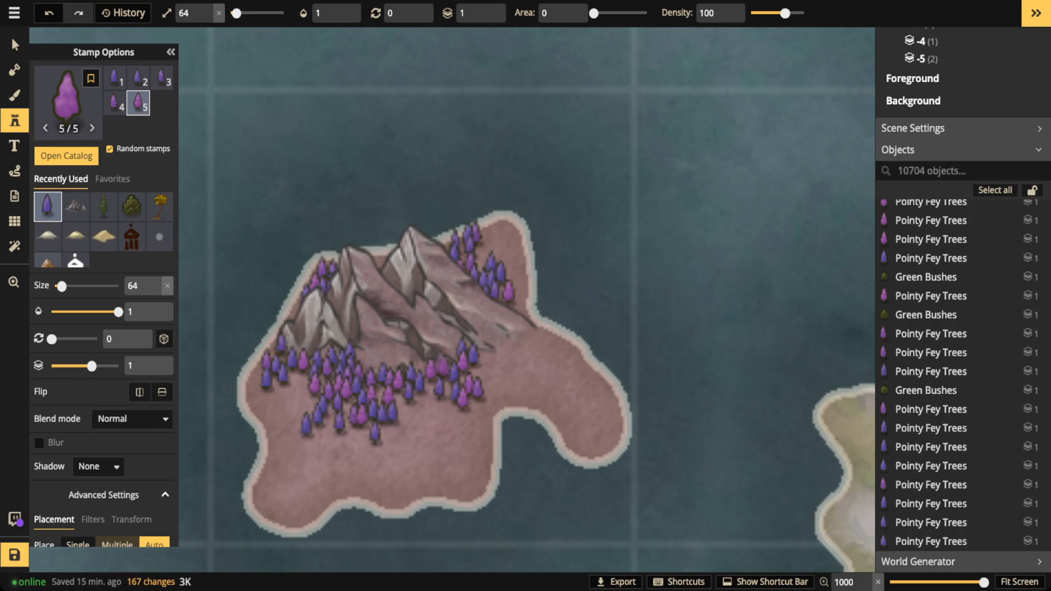
left_click_drag(489, 353, 553, 330)
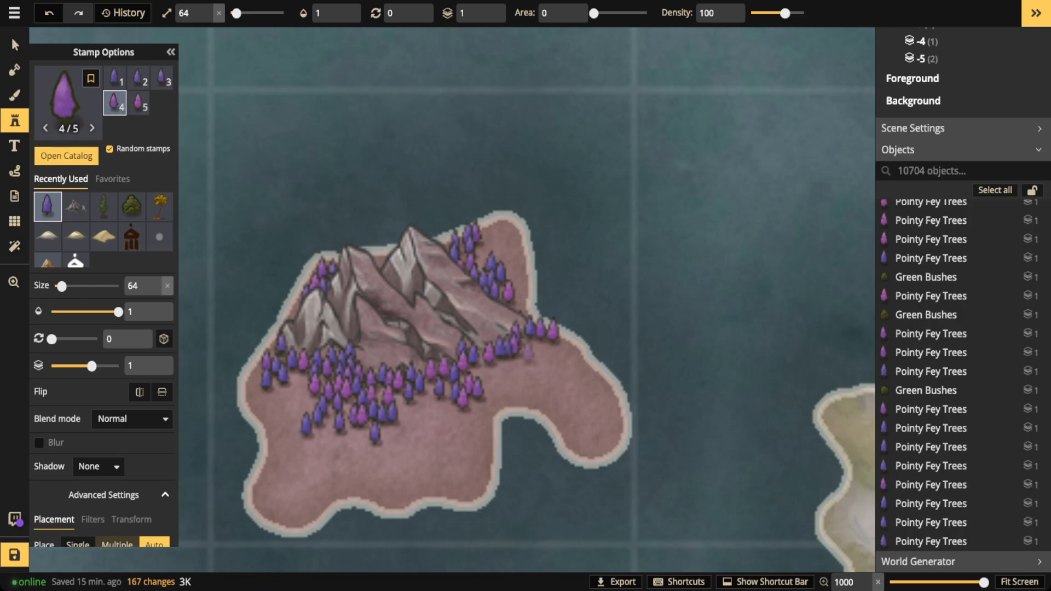
left_click_drag(528, 353, 398, 450)
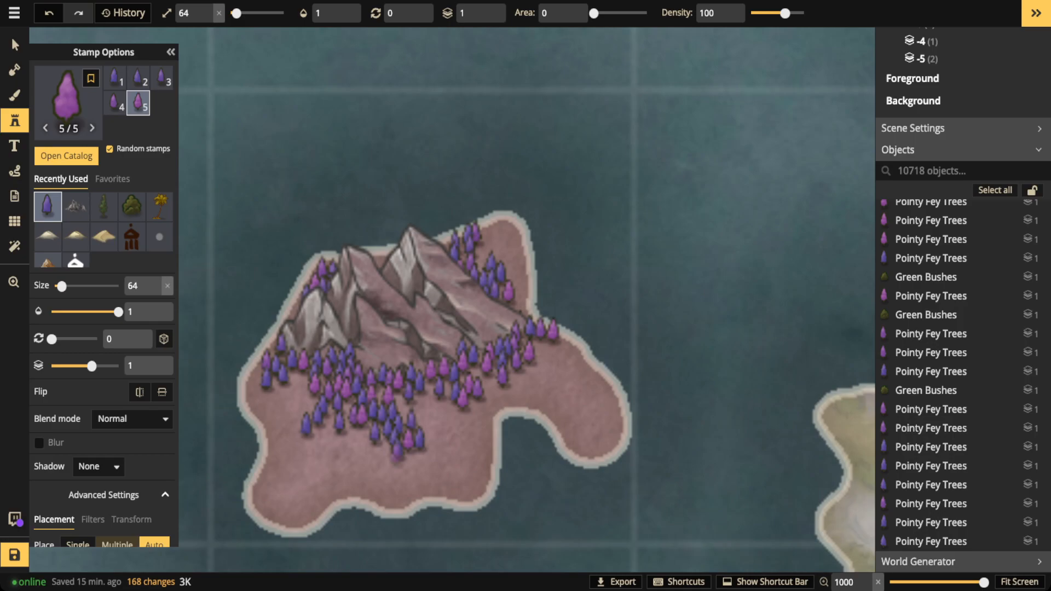
- Add single pointed fey trees on the island's western shore and its northeastern tip
left_click(254, 382)
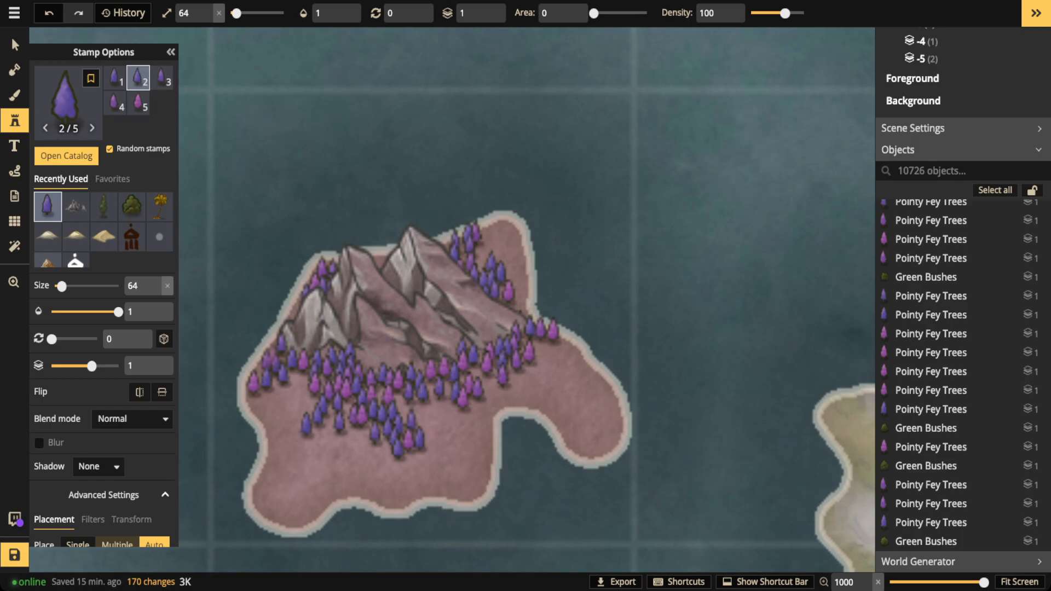
left_click(515, 261)
left_click(498, 223)
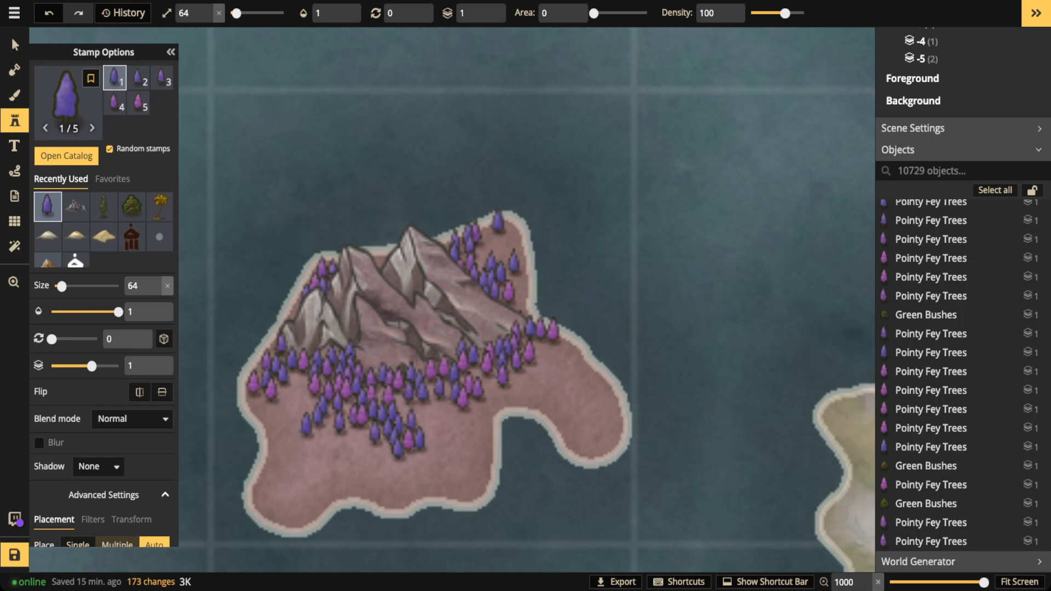
- Scatter smaller pointed fey trees, reduced to sizes 54 and 44, around the forest's edges and behind the northern peaks
left_click(286, 425)
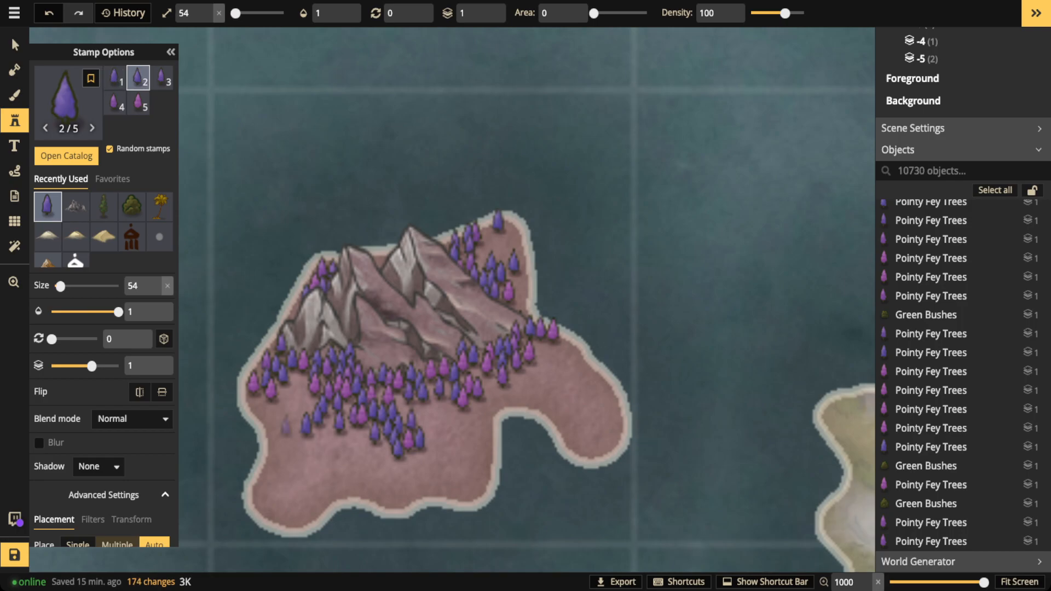
key("[")
left_click_drag(273, 402, 263, 413)
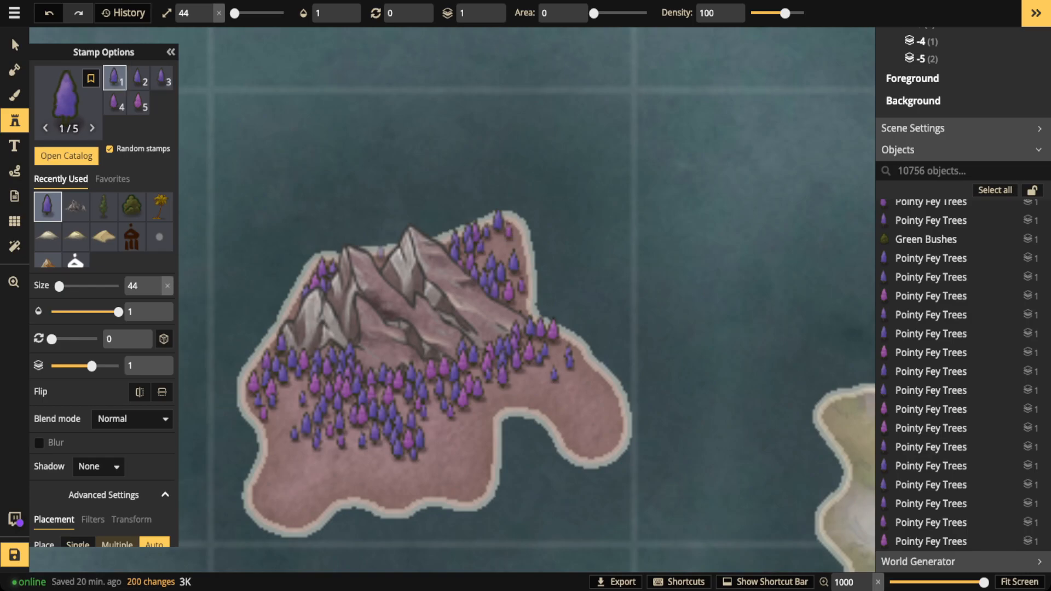
left_click(379, 251)
left_click(383, 239)
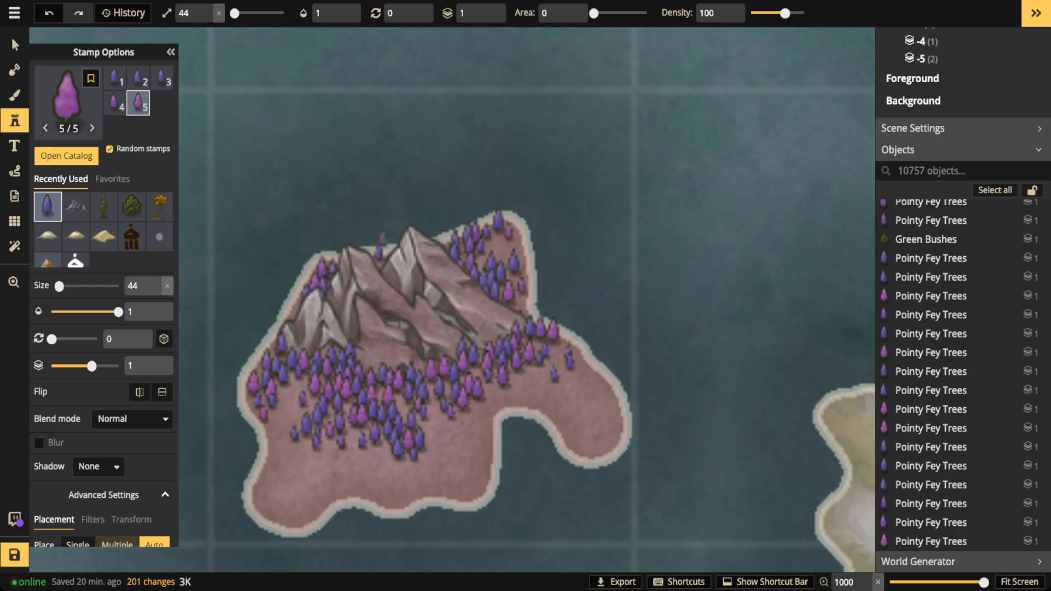
scroll(383, 238, "down", 1)
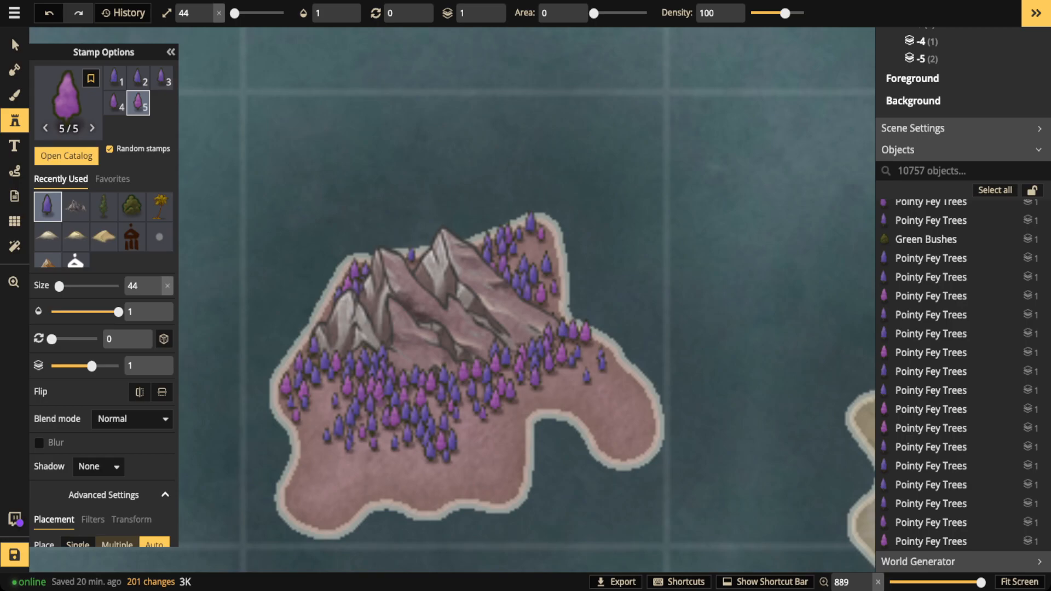
- Choose the rounded, bright purple tree stamp from Simple Trees at size 54 and raise its brightness to 115
left_click(66, 156)
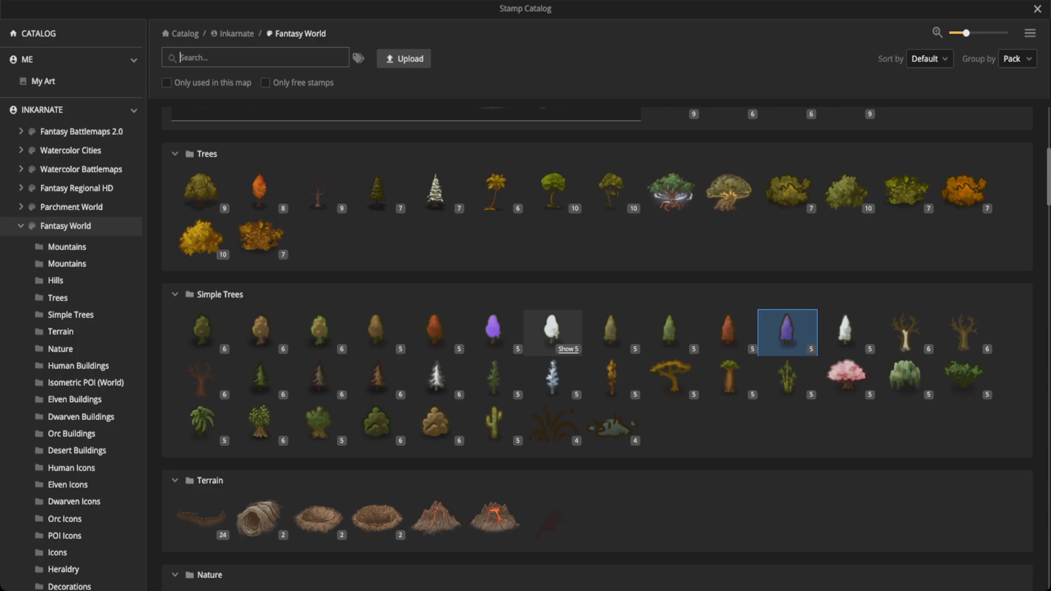
left_click(494, 330)
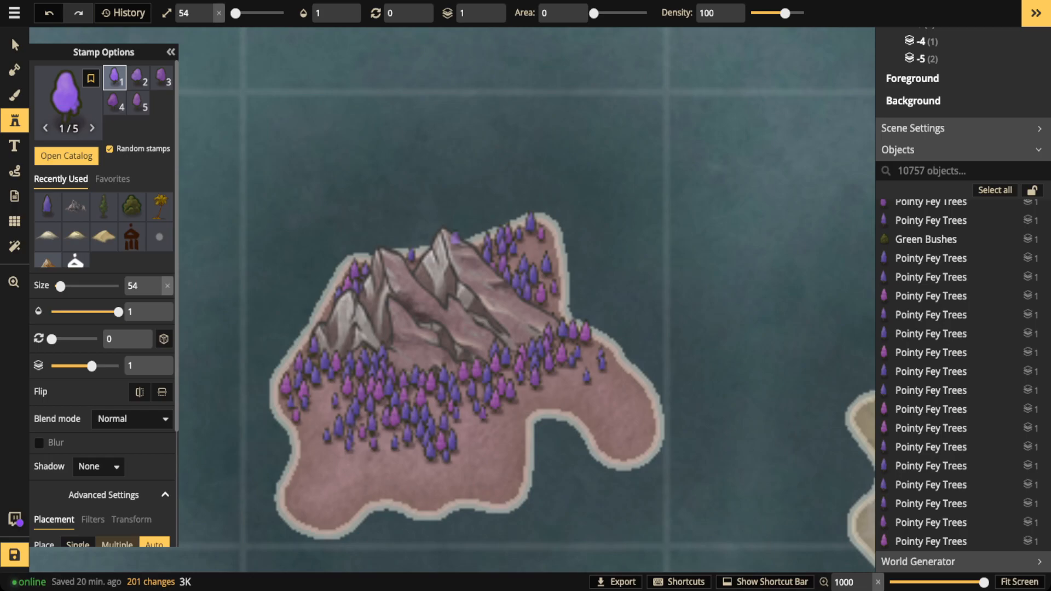
left_click(93, 520)
scroll(93, 519, "down", 2)
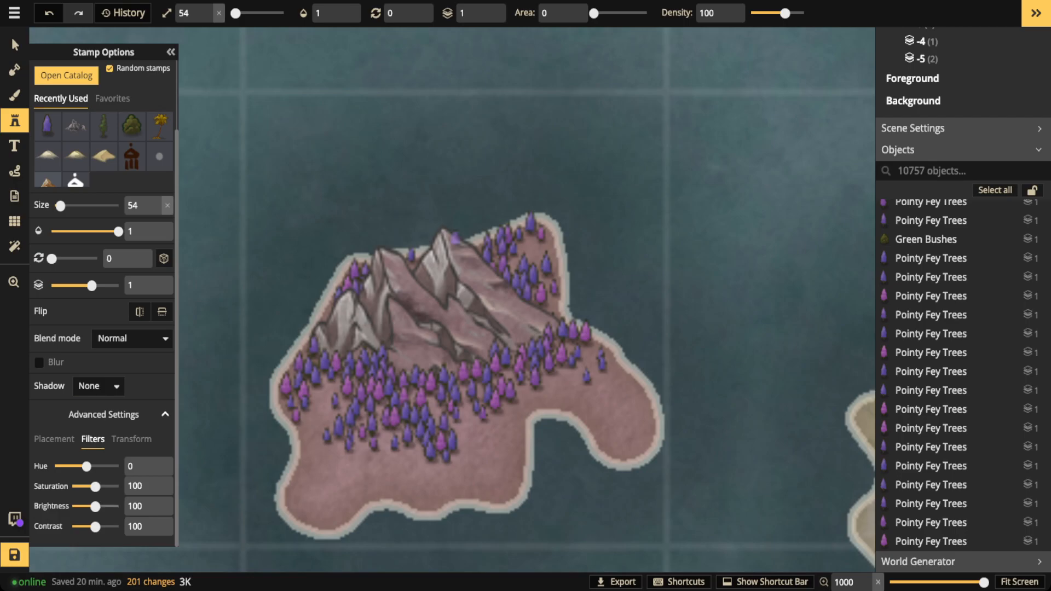
left_click_drag(96, 506, 99, 506)
- Mix rounded fey trees into the pointed forest, from the southwestern plain to the northeastern flank and the eastern coast
mouse_move(321, 373)
left_mouse_down()
mouse_move(308, 439)
mouse_move(390, 417)
left_mouse_up()
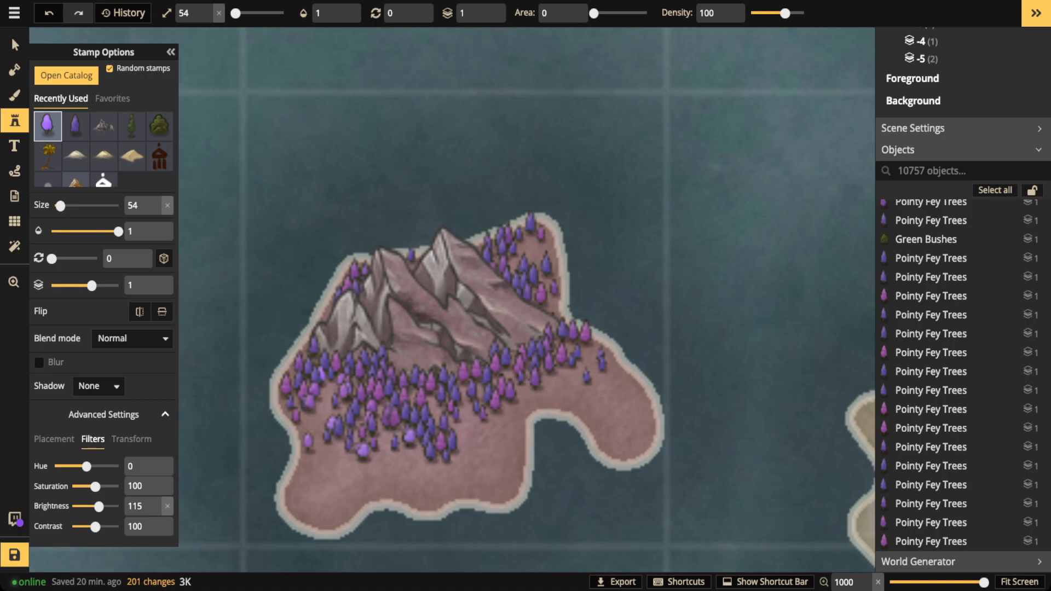
left_click_drag(325, 473, 520, 242)
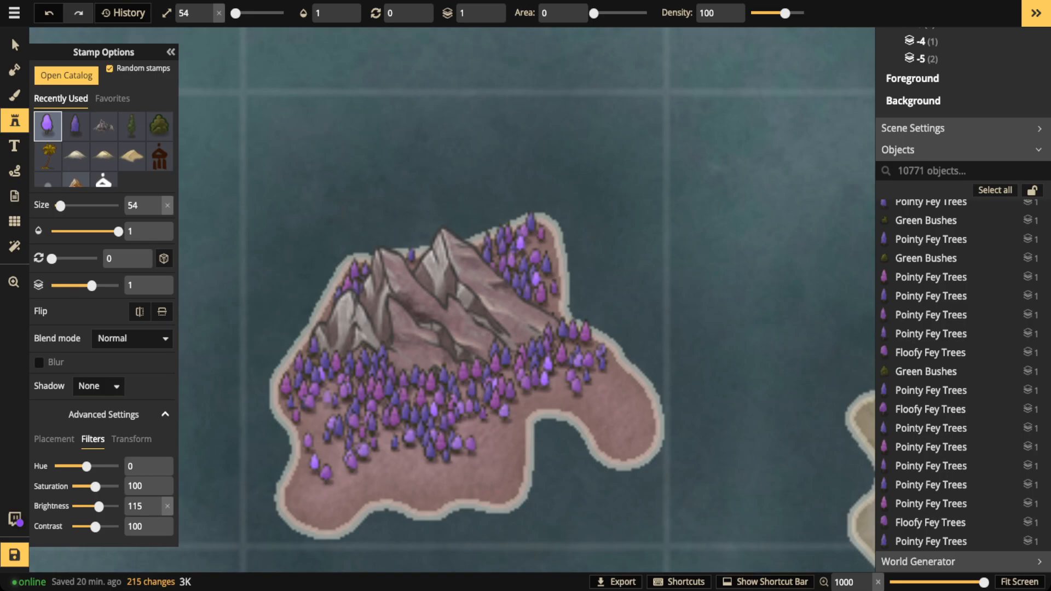
left_click_drag(334, 387, 612, 372)
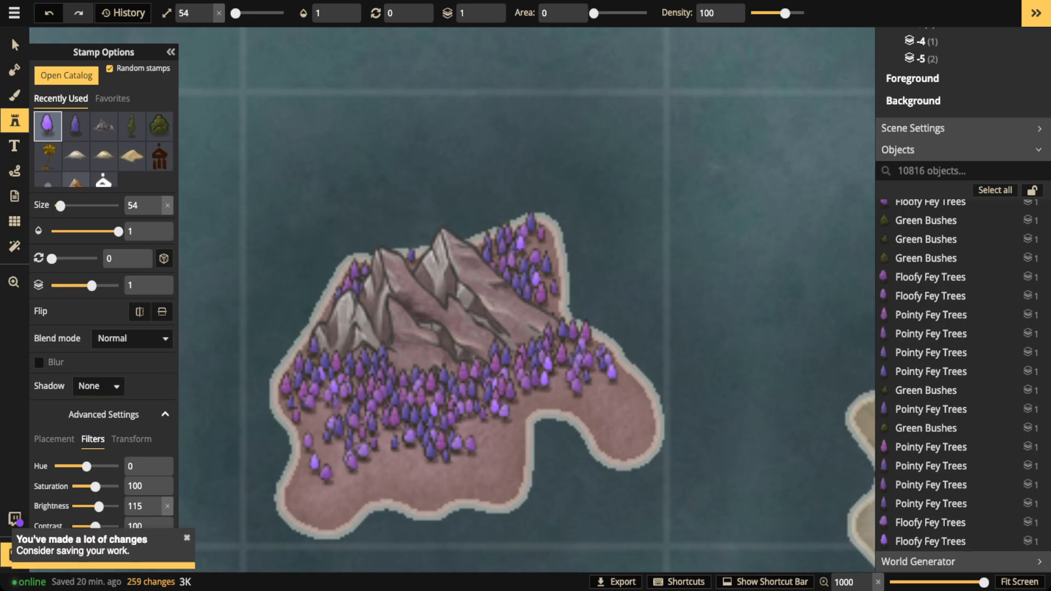
left_click_drag(339, 408, 311, 432)
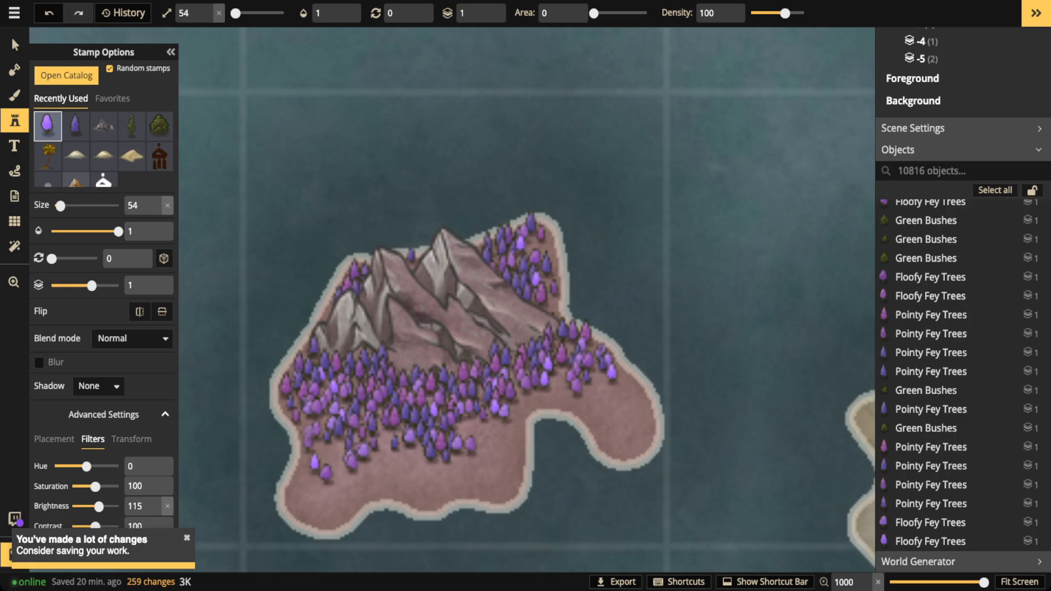
- Add clusters of rounded fey trees on the island's eastern arm, its southeastern shore and its southwestern corner
left_click_drag(600, 396, 621, 382)
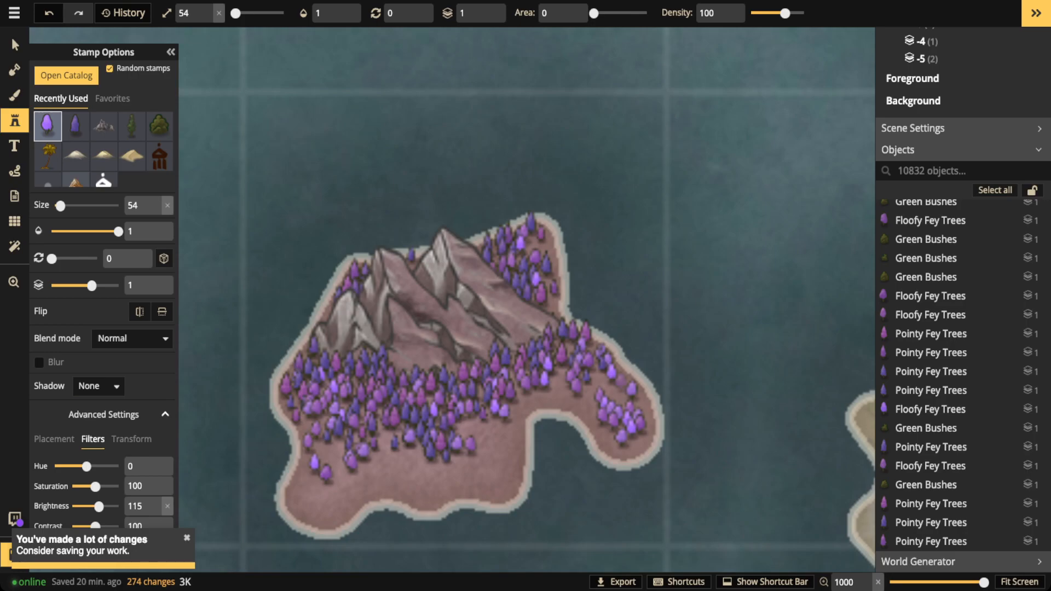
left_click_drag(640, 389, 605, 431)
left_click_drag(510, 446, 475, 467)
left_click_drag(344, 509, 327, 482)
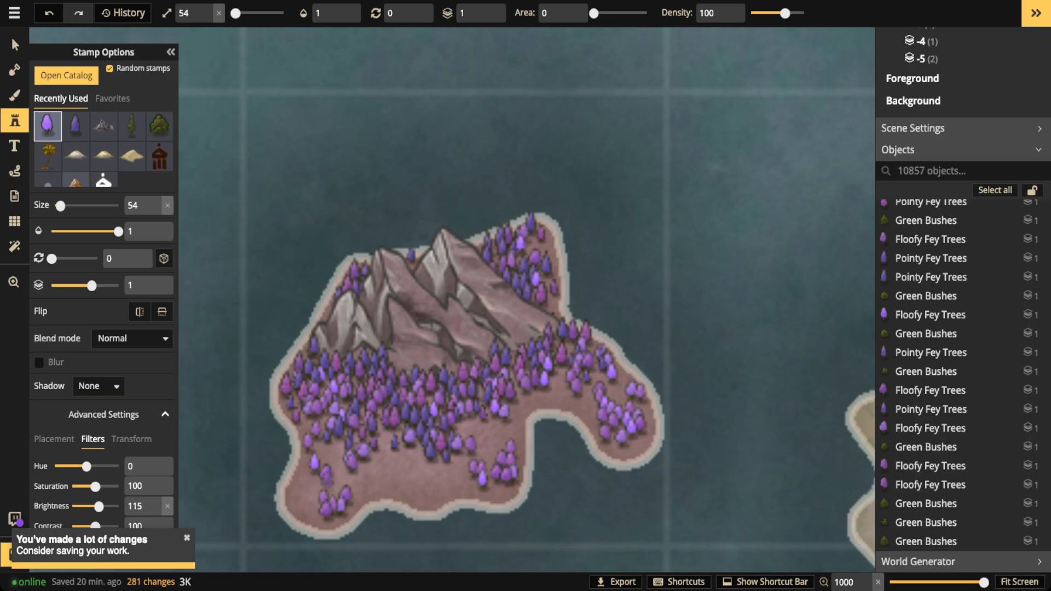
- Paint rounded fey trees at size 44 on layer 2 over the mountain range's lower southern and eastern slopes
left_click(488, 8)
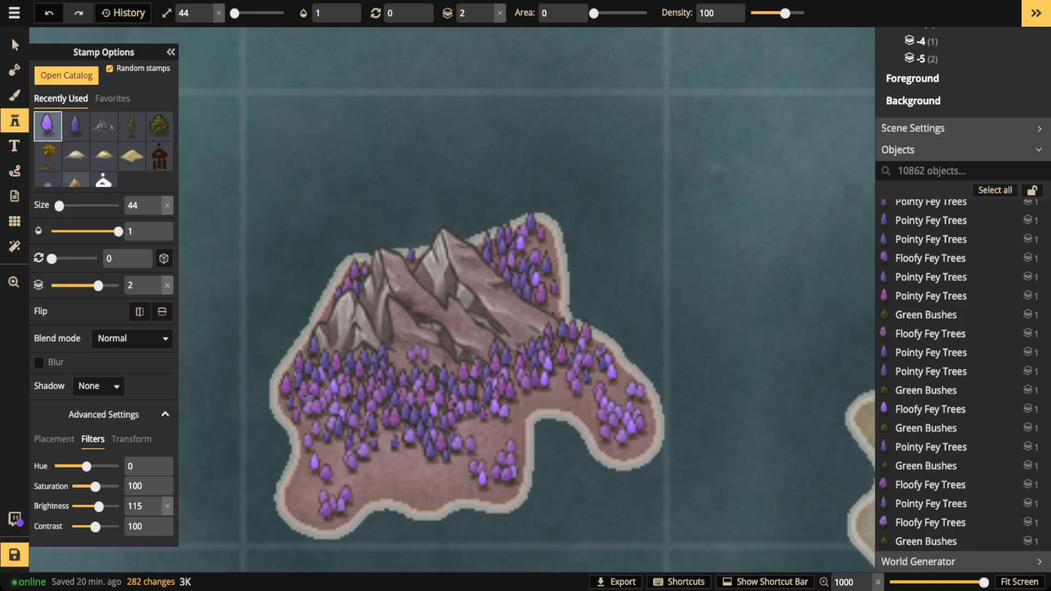
left_click_drag(415, 356, 400, 341)
left_click_drag(532, 318, 514, 307)
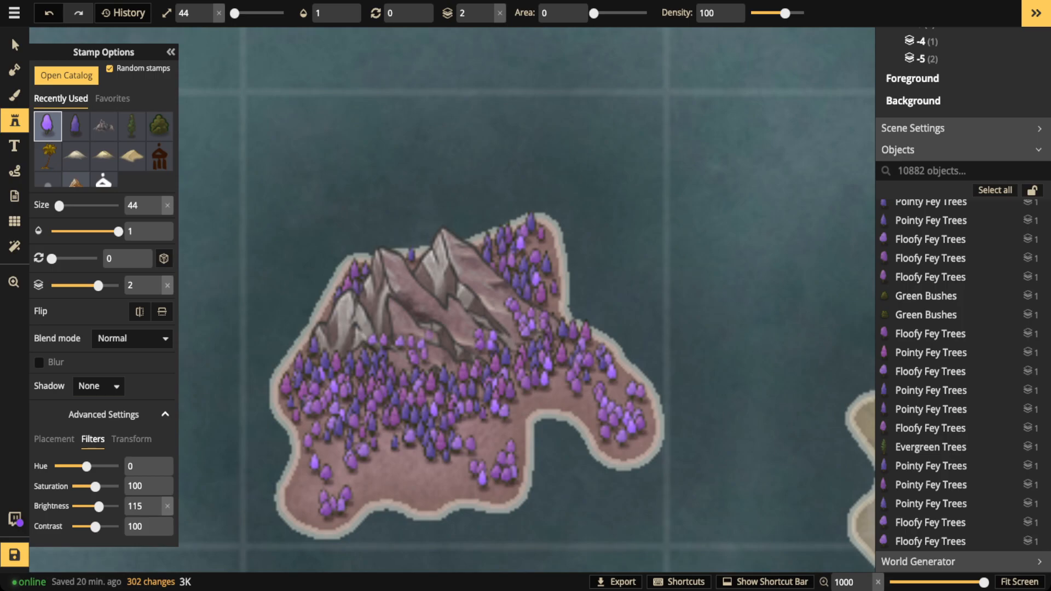
left_click_drag(429, 330, 501, 297)
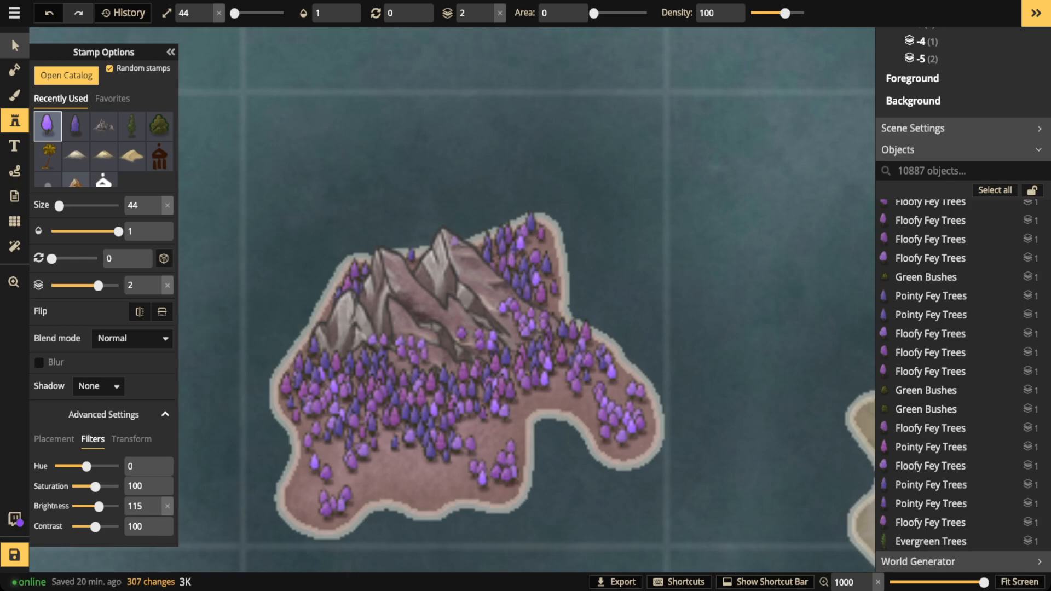
- Switch from stamping to the selection tool and save the map
left_click(13, 42)
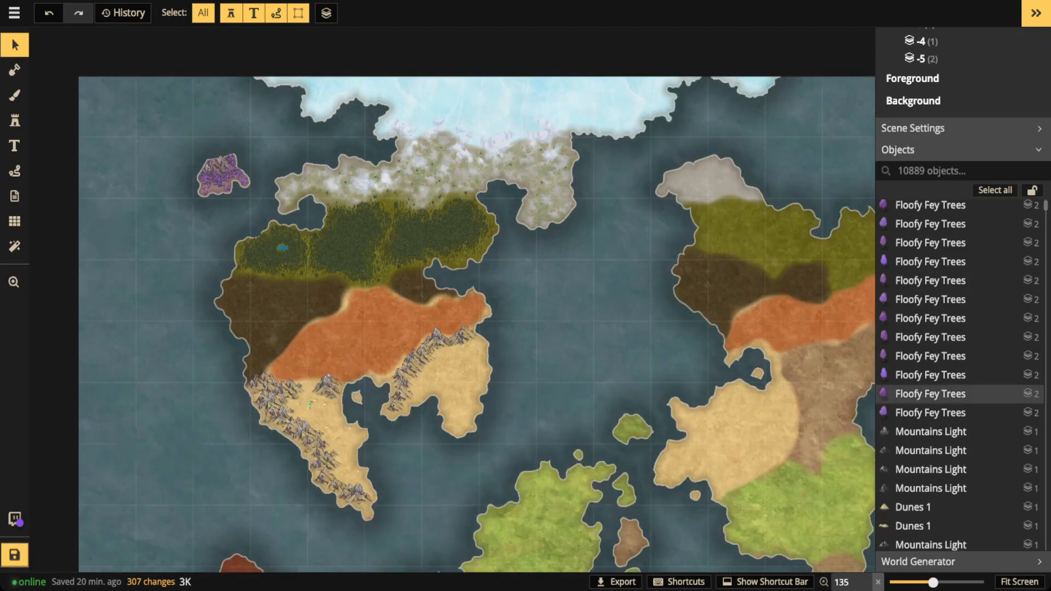
scroll(959, 394, "down", 10)
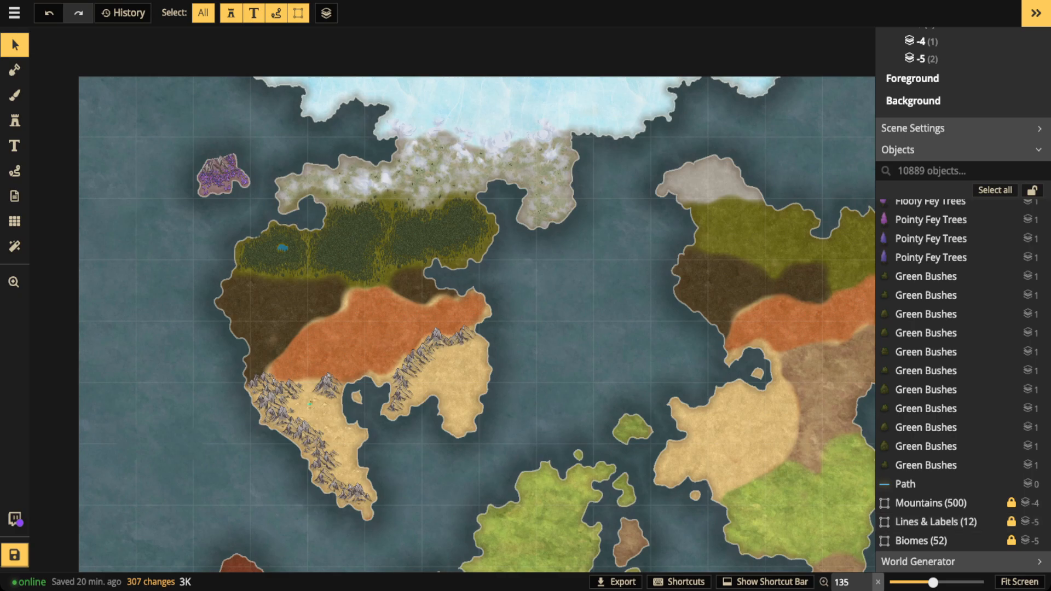
scroll(499, 322, "down", 2)
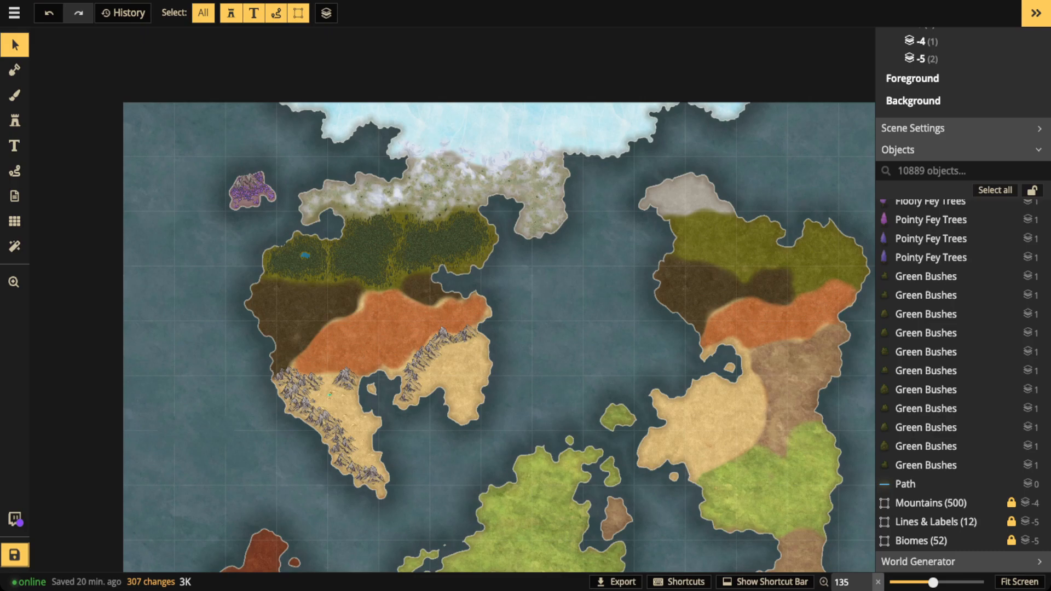
key("ctrl+s")
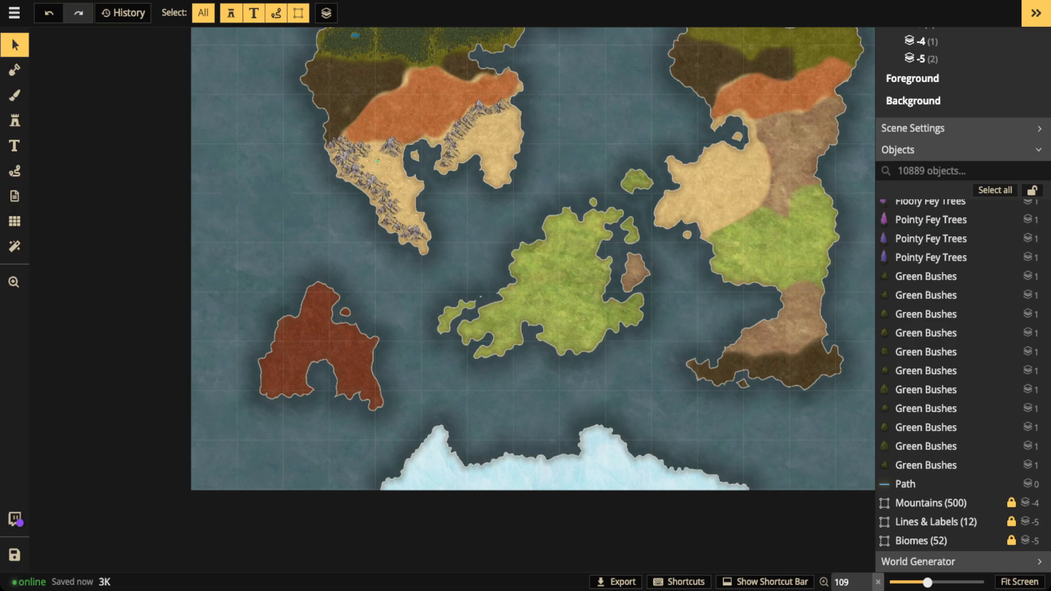
left_click_drag(531, 243, 396, 359)
scroll(526, 260, "down", 2)
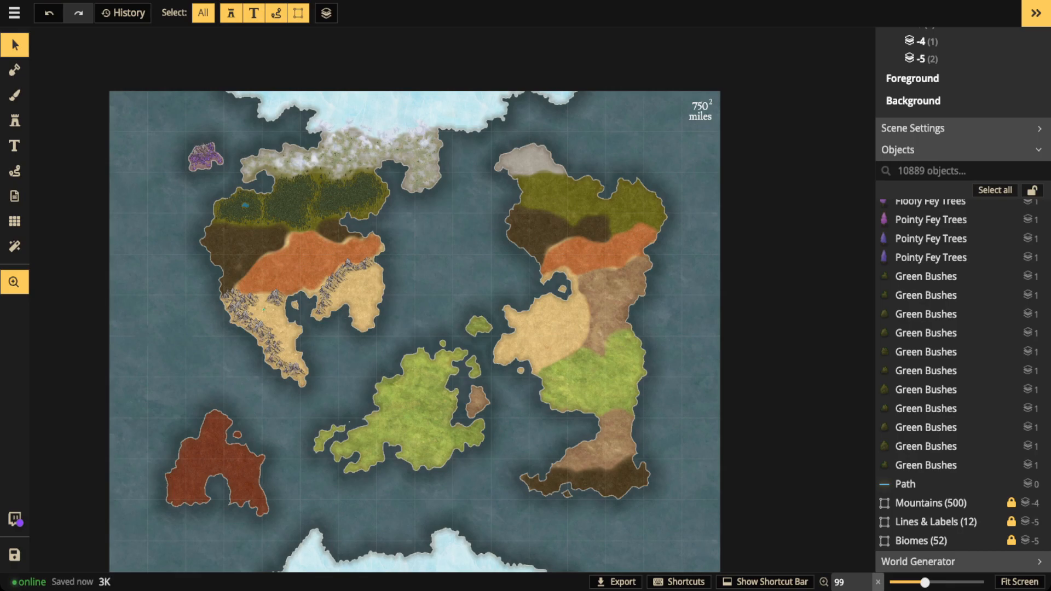
scroll(453, 300, "up", 1)
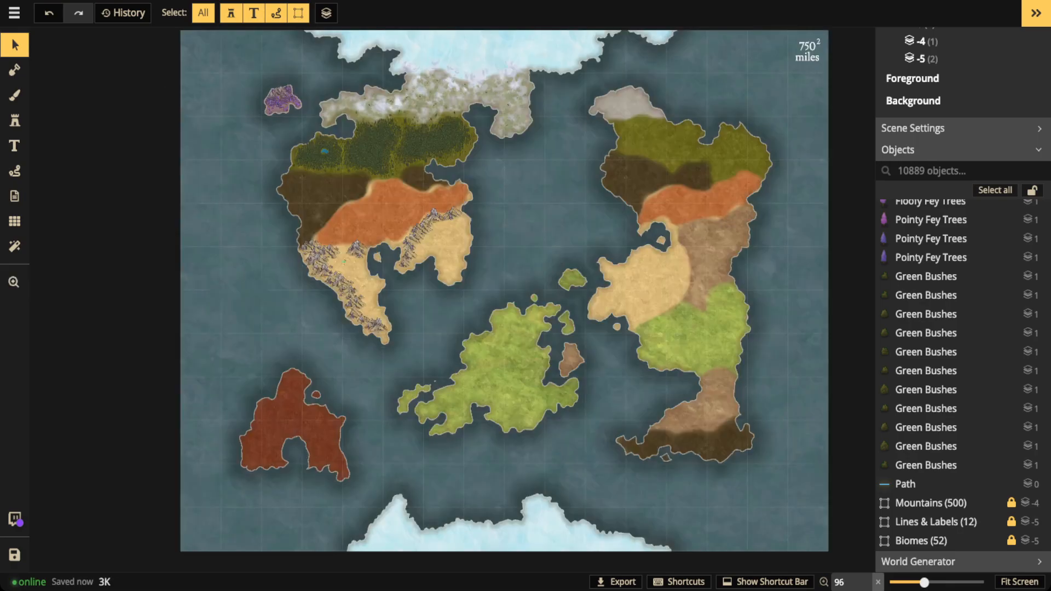